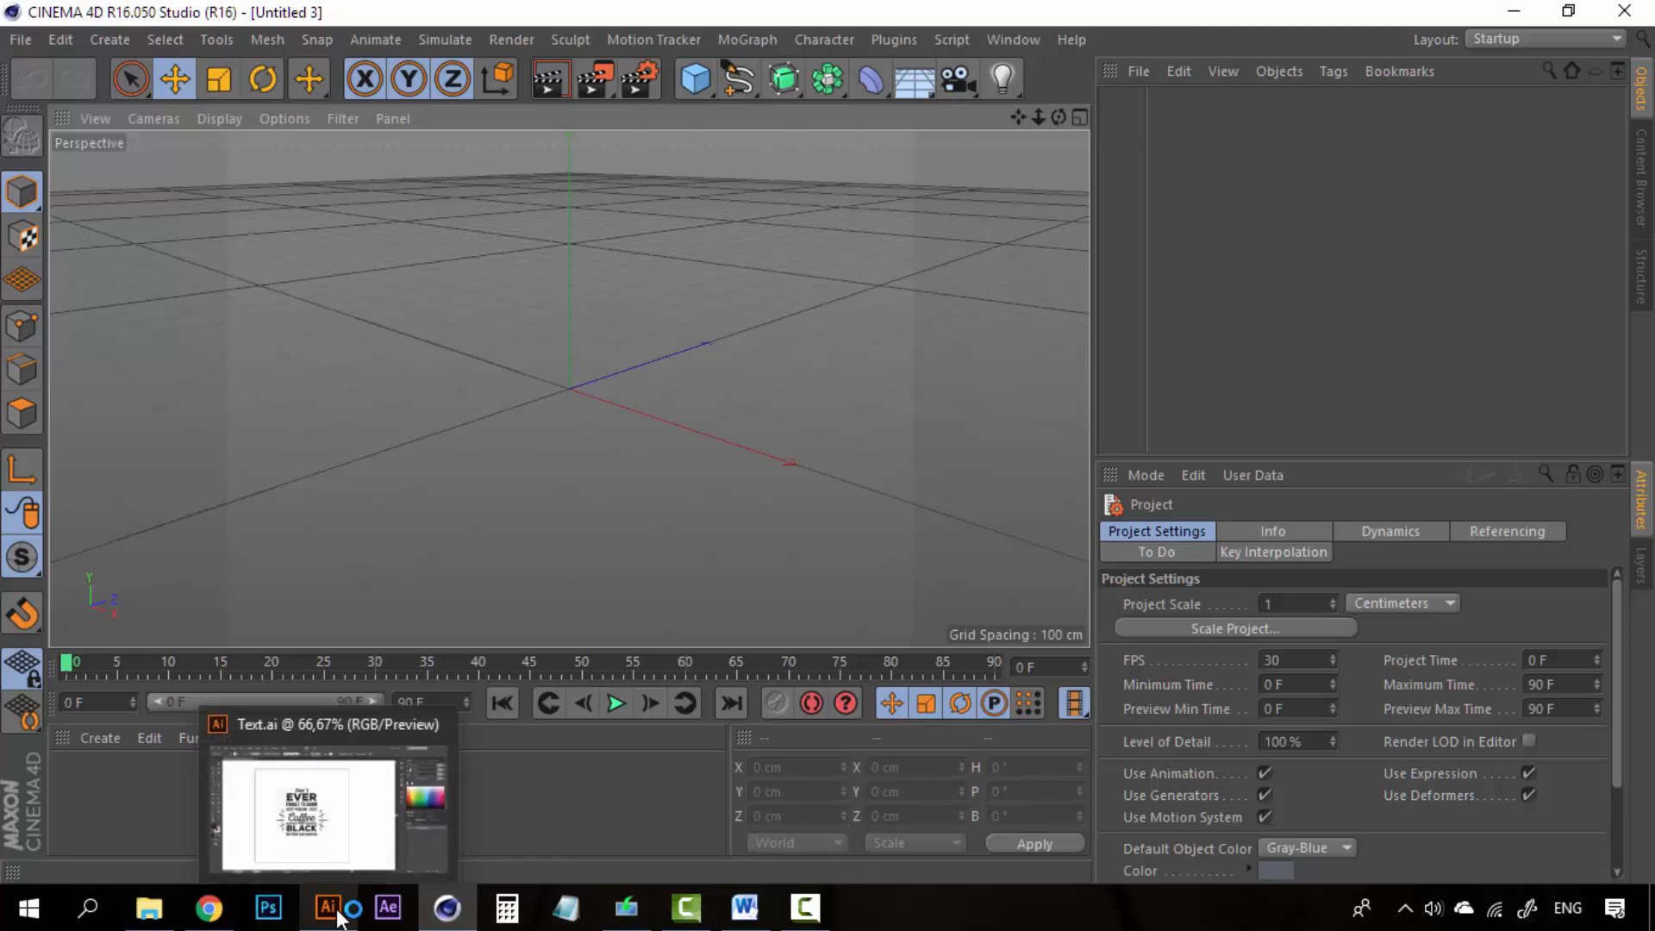
Switch to Illustrator and examine the coffee lettering artwork in Text.ai, checking which shapes it contains
left_click(336, 916)
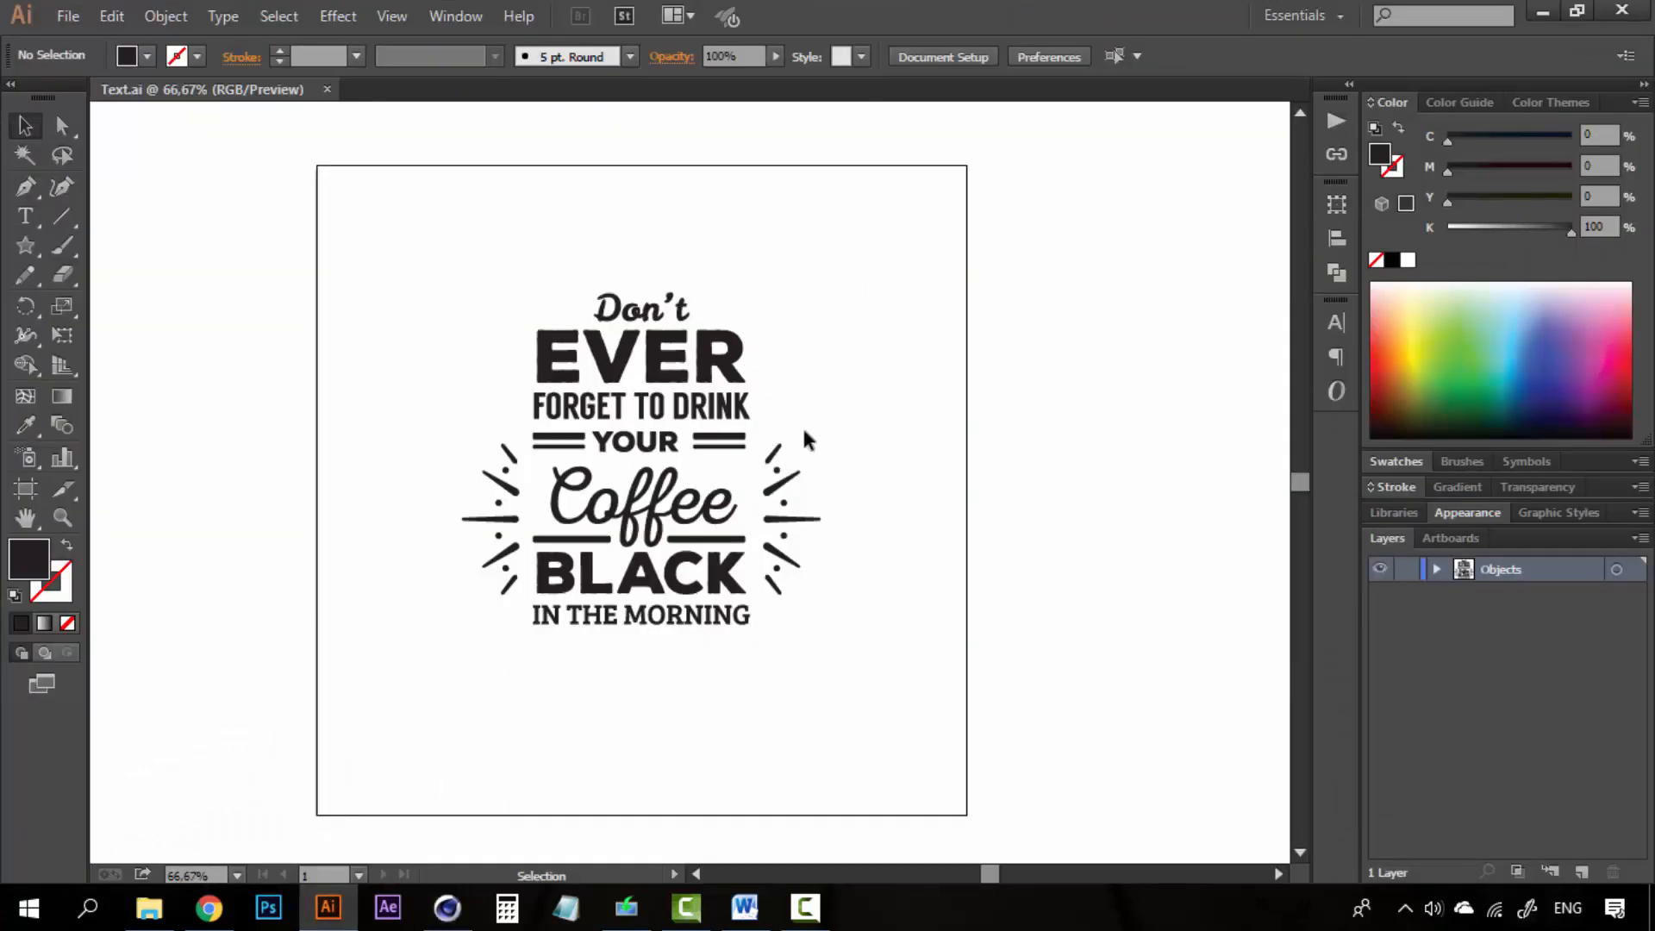
left_click_drag(383, 261, 876, 714)
left_click_drag(885, 184, 365, 685)
left_click(926, 539)
key("z")
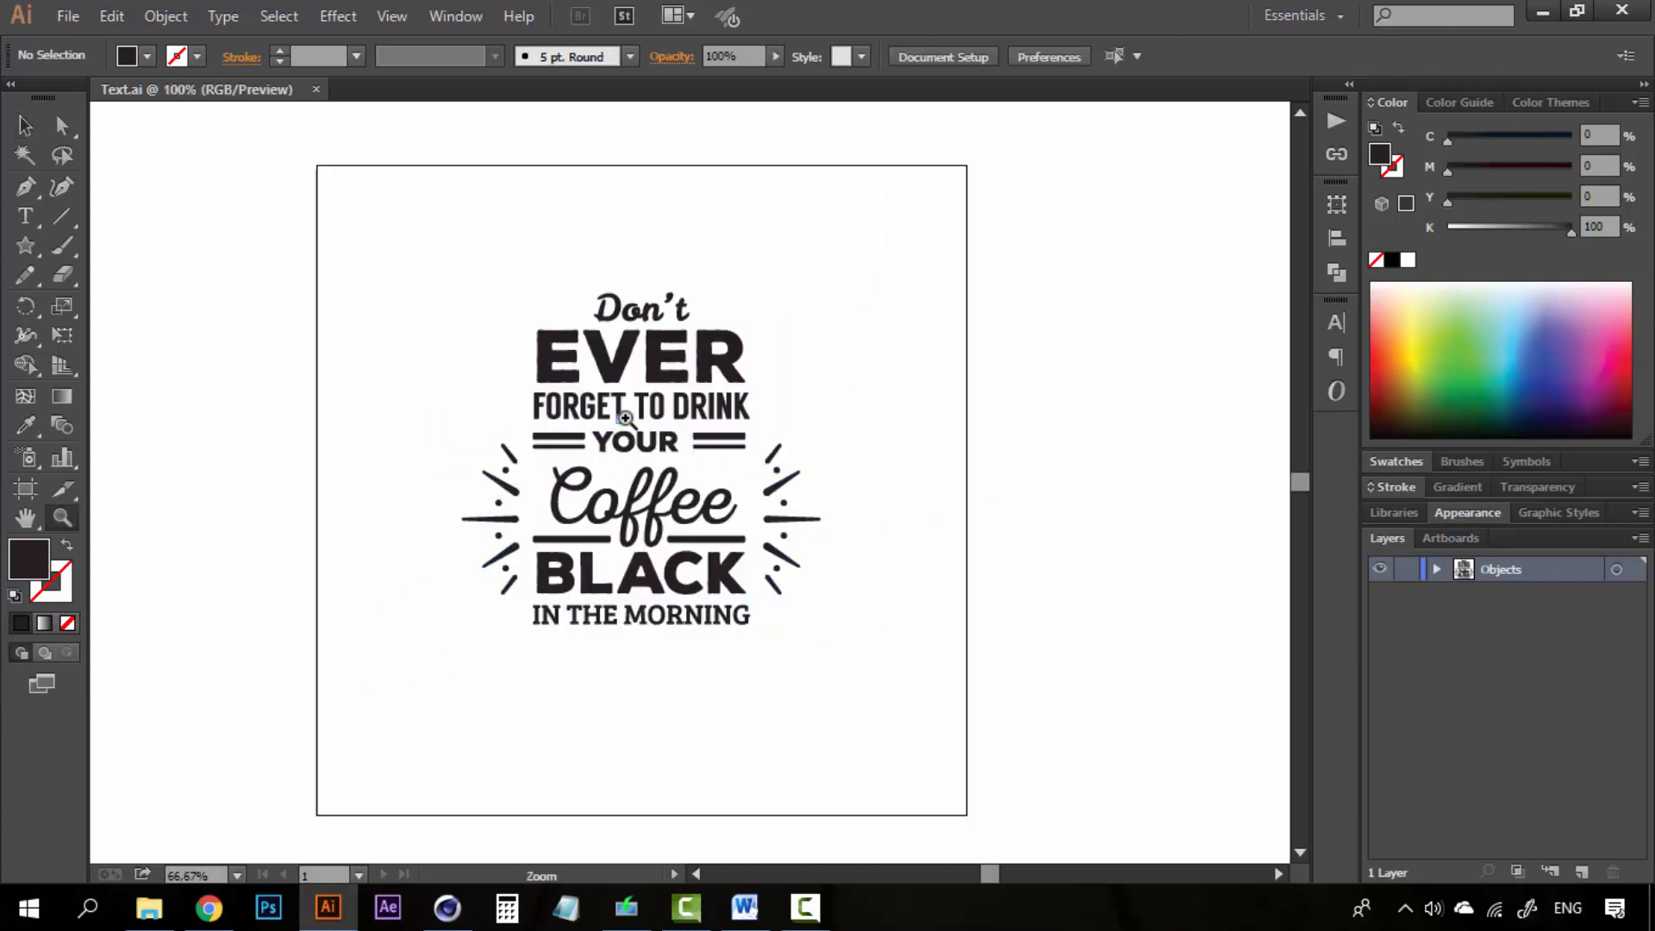
left_click(626, 420)
left_click(748, 514, "alt")
key("v")
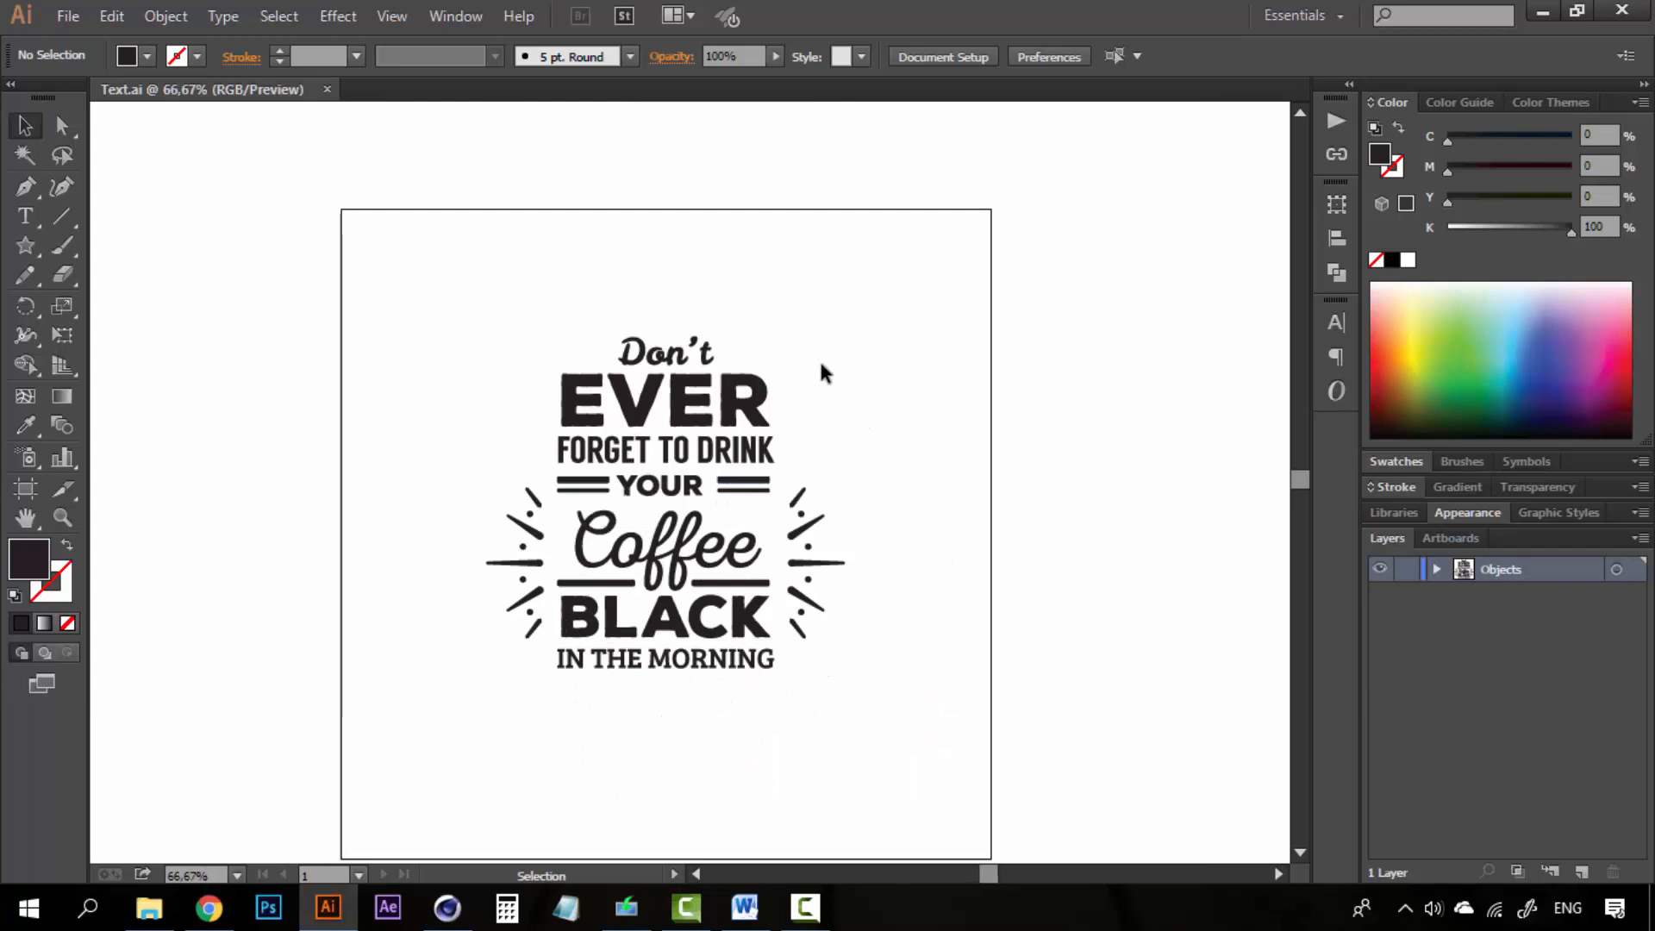
key("z")
left_click(696, 447)
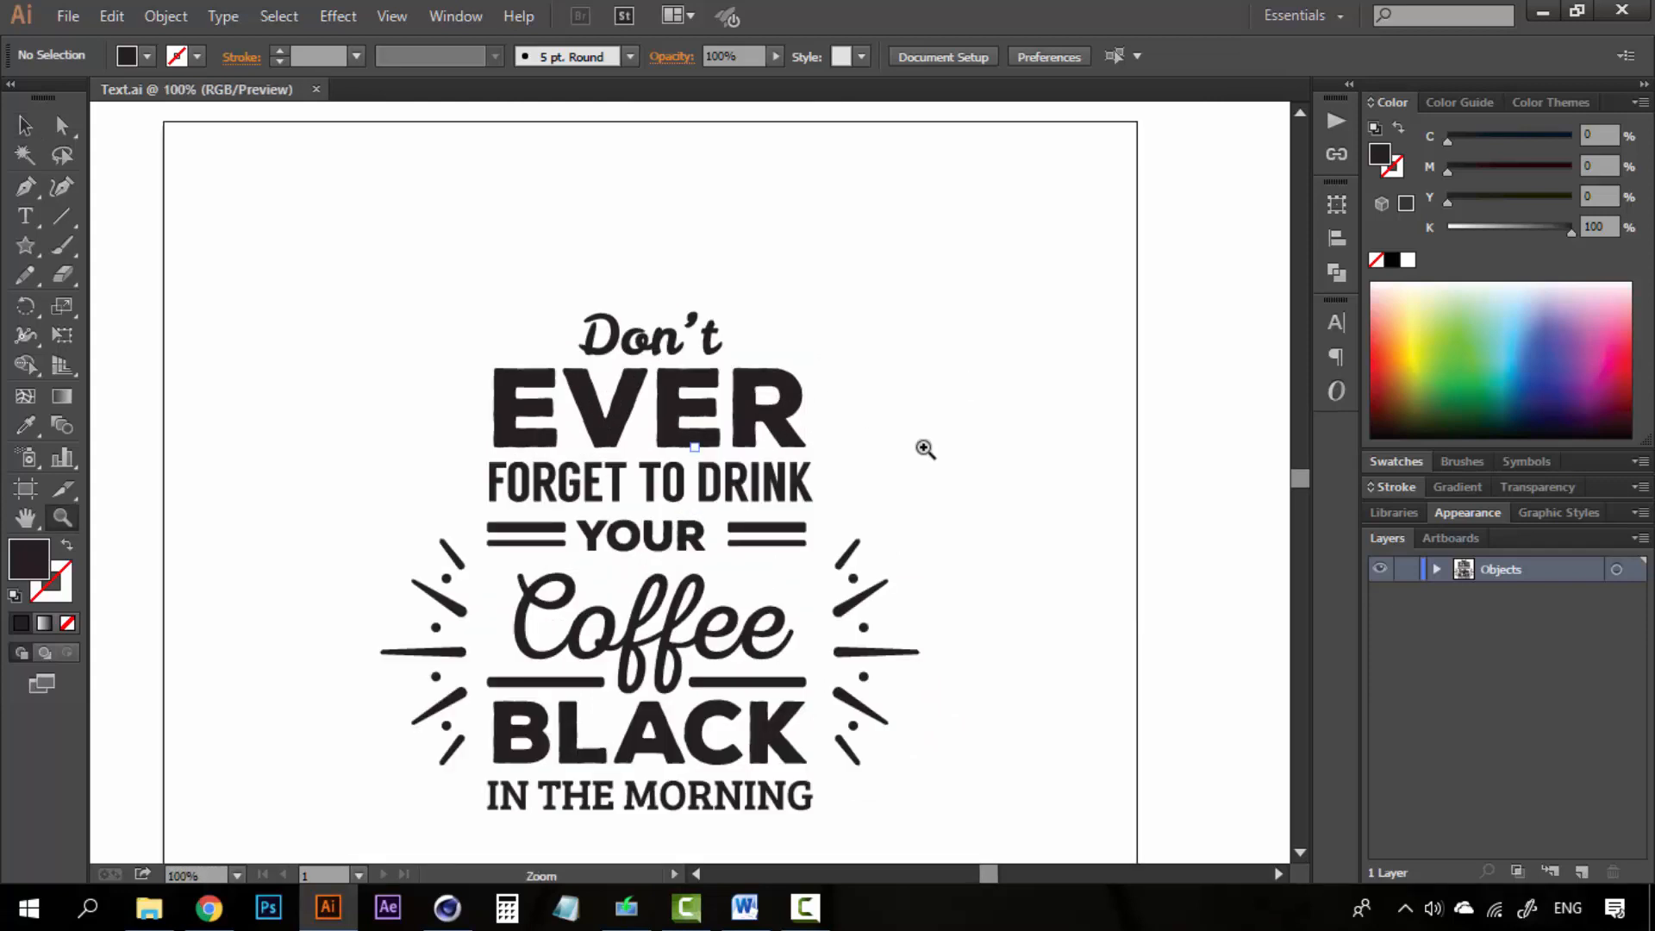
left_click(724, 477, "alt")
key("v")
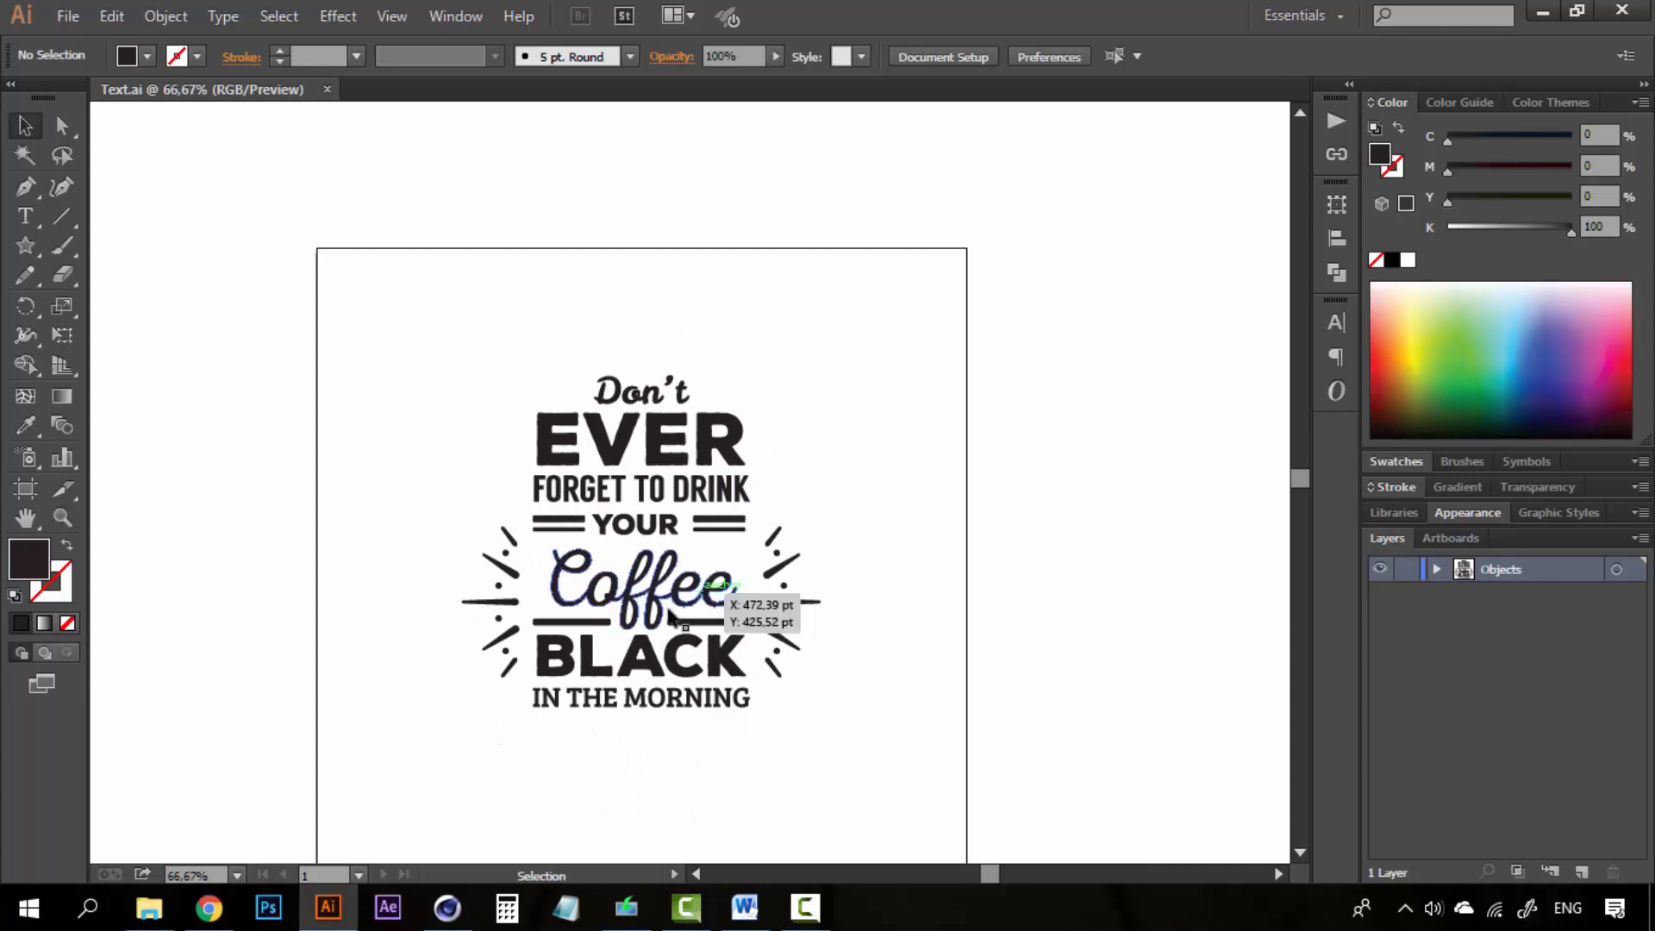
scroll(759, 483, "down", 1)
left_click_drag(867, 303, 411, 712)
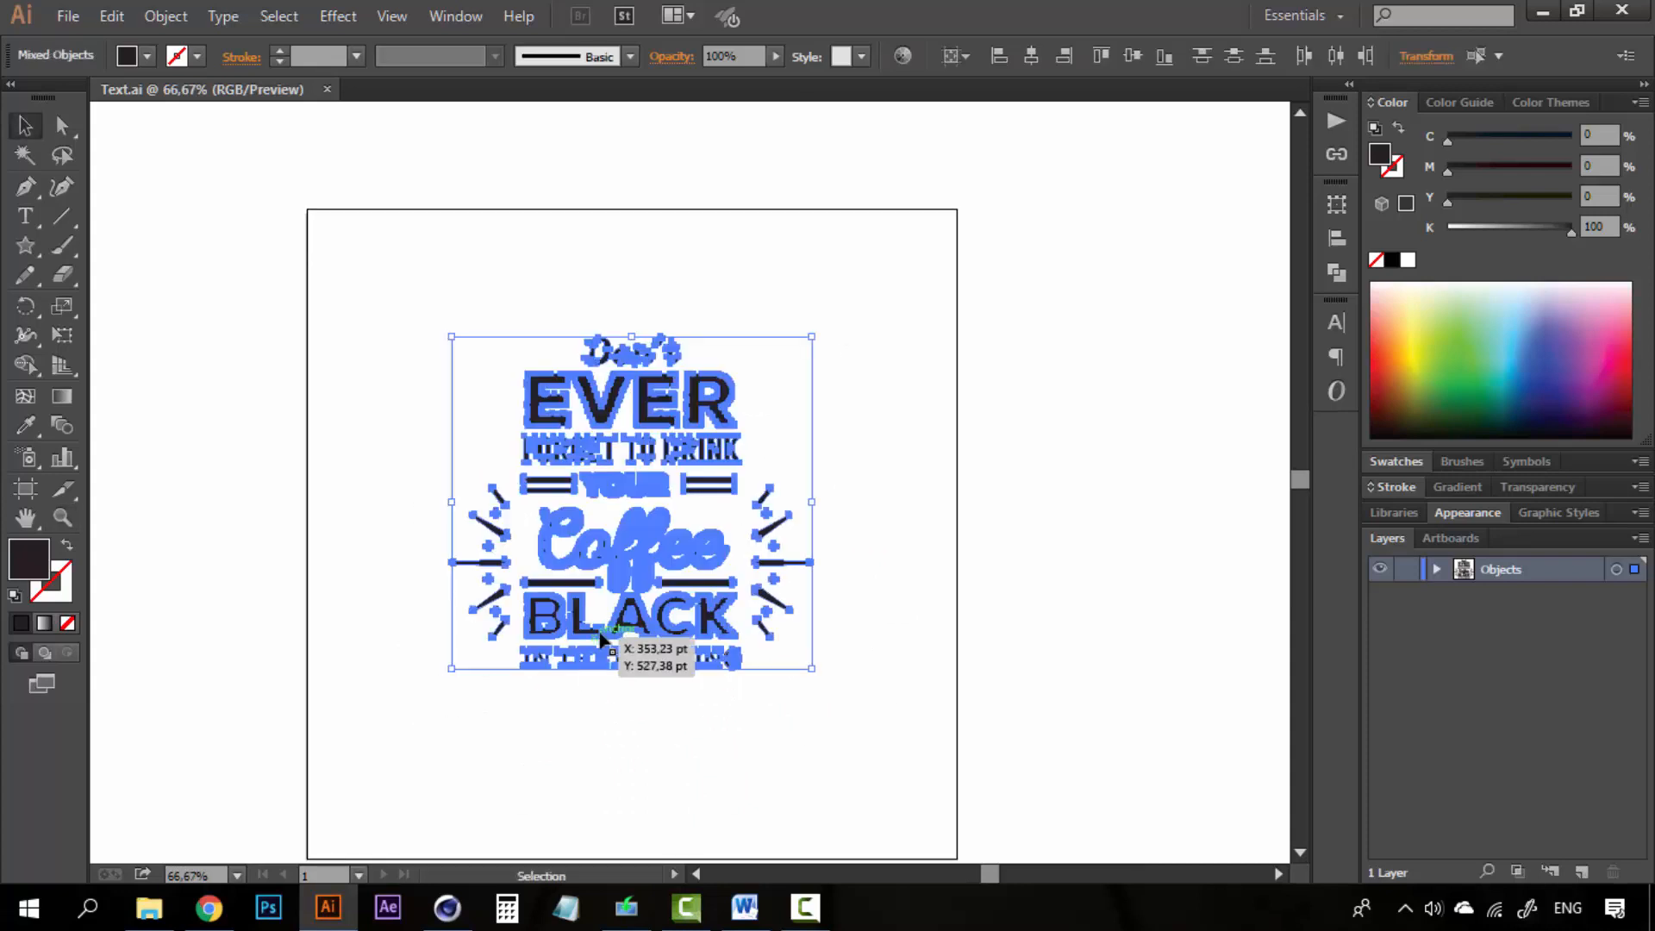
left_click_drag(588, 678, 566, 609)
left_click(871, 427)
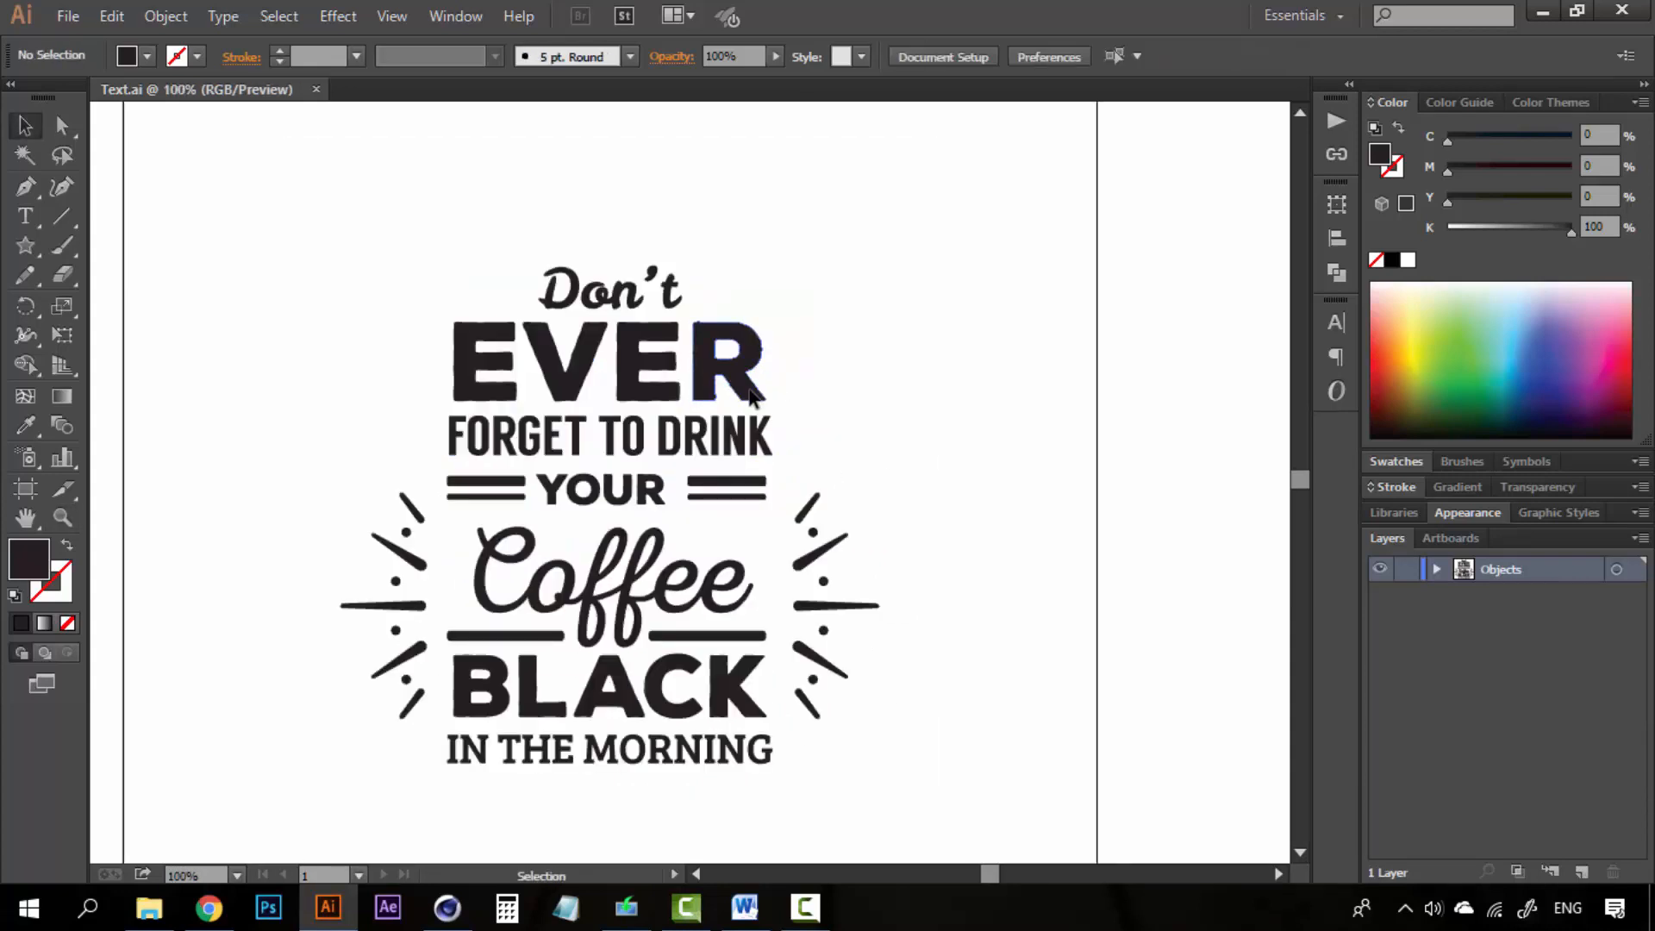
Save the artwork to the desktop (Escritorio) as Text in Adobe Illustrator format, using the Illustrator 8 version
key("ctrl+shift+s")
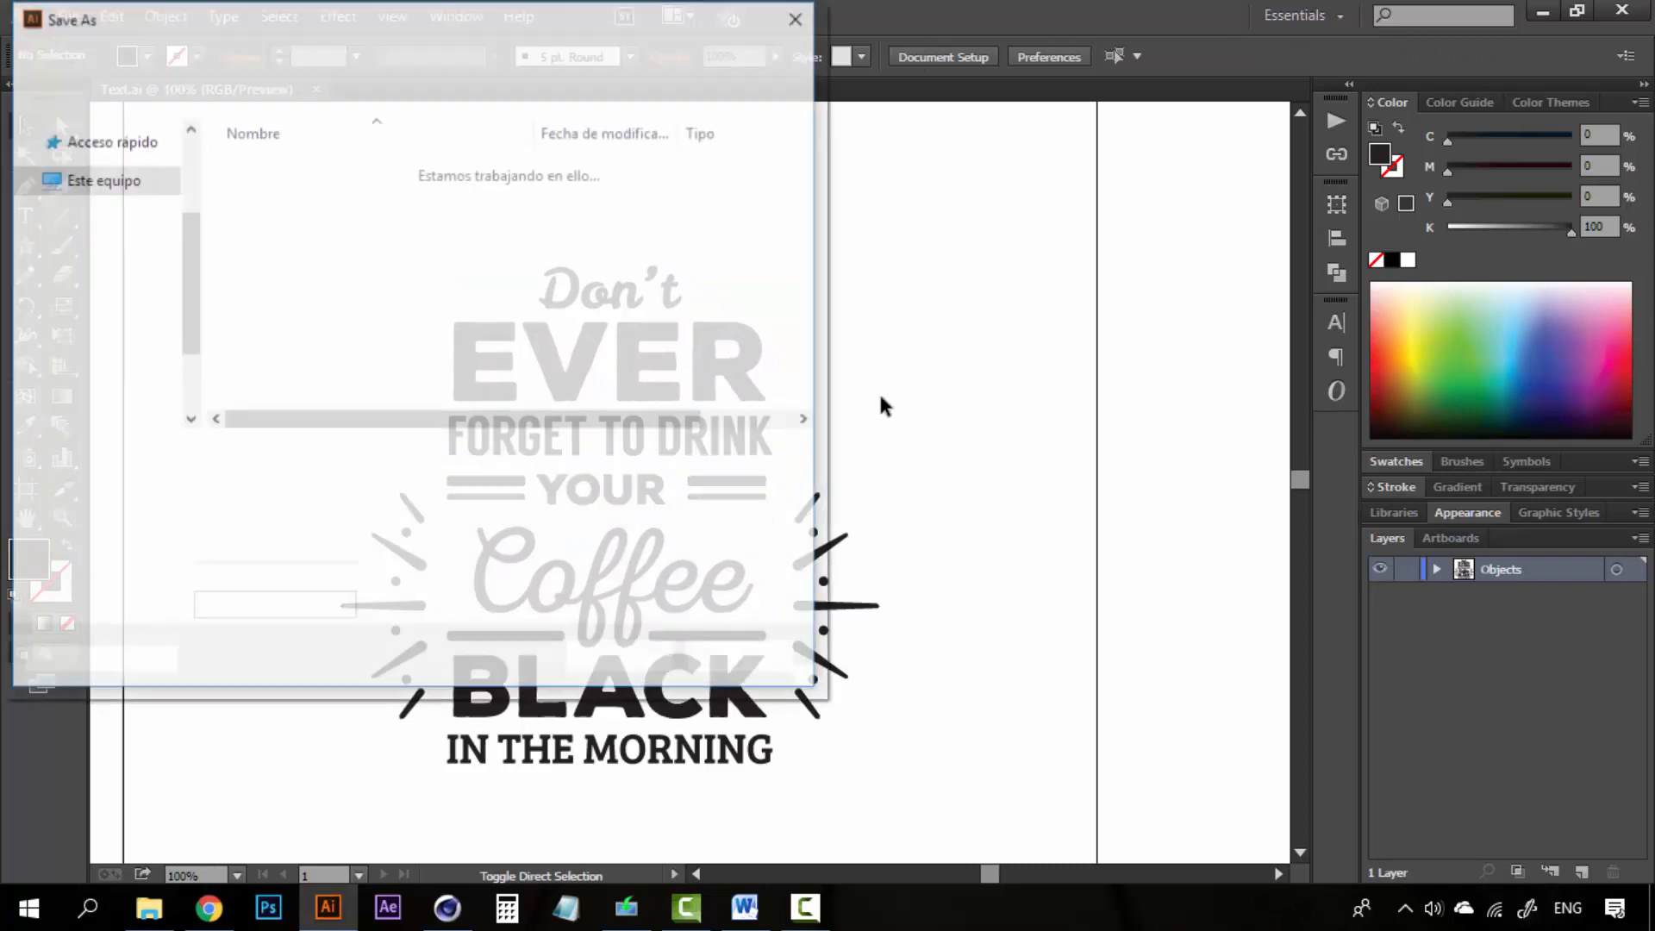
left_click(117, 231)
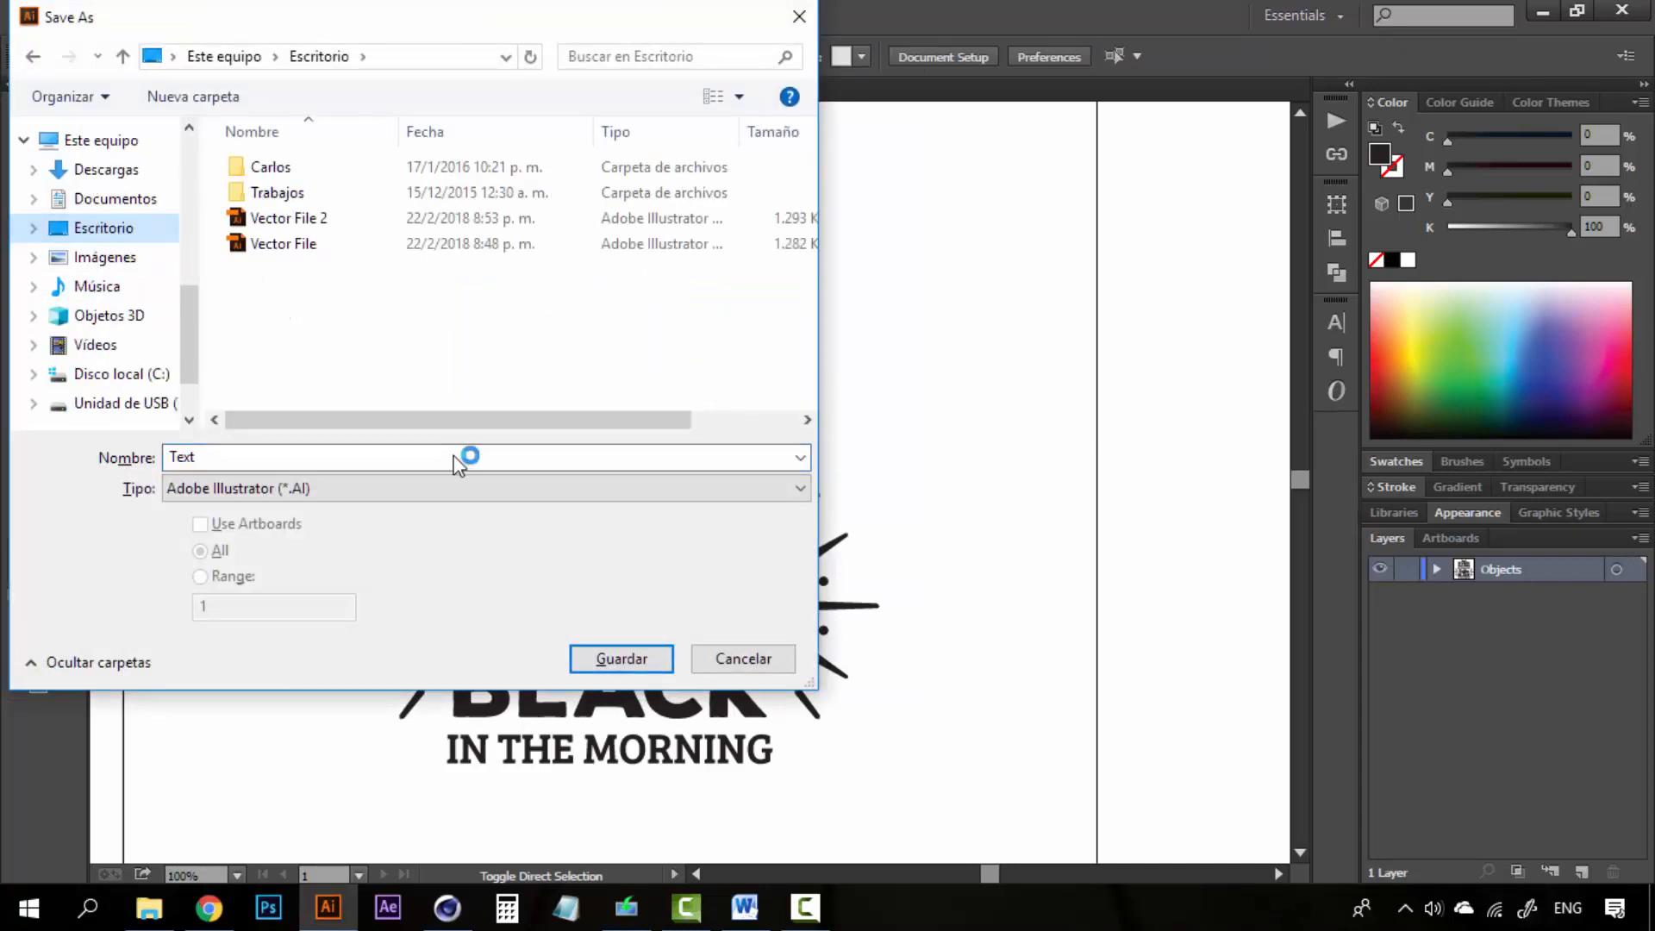
left_click(634, 660)
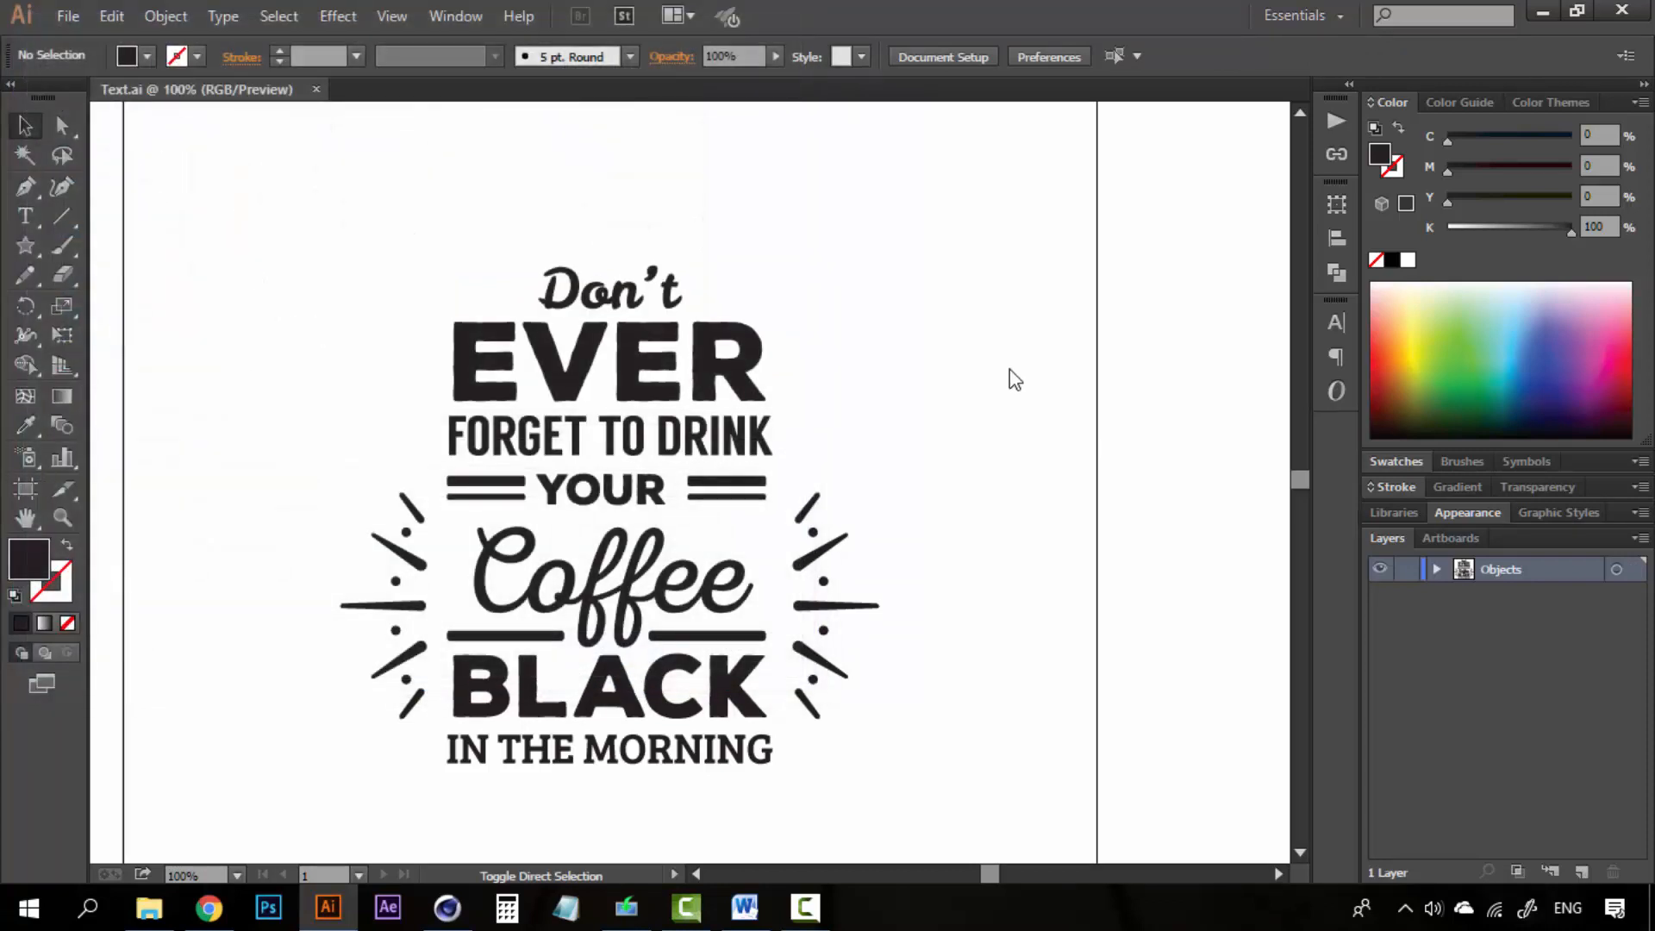
left_click(1127, 152)
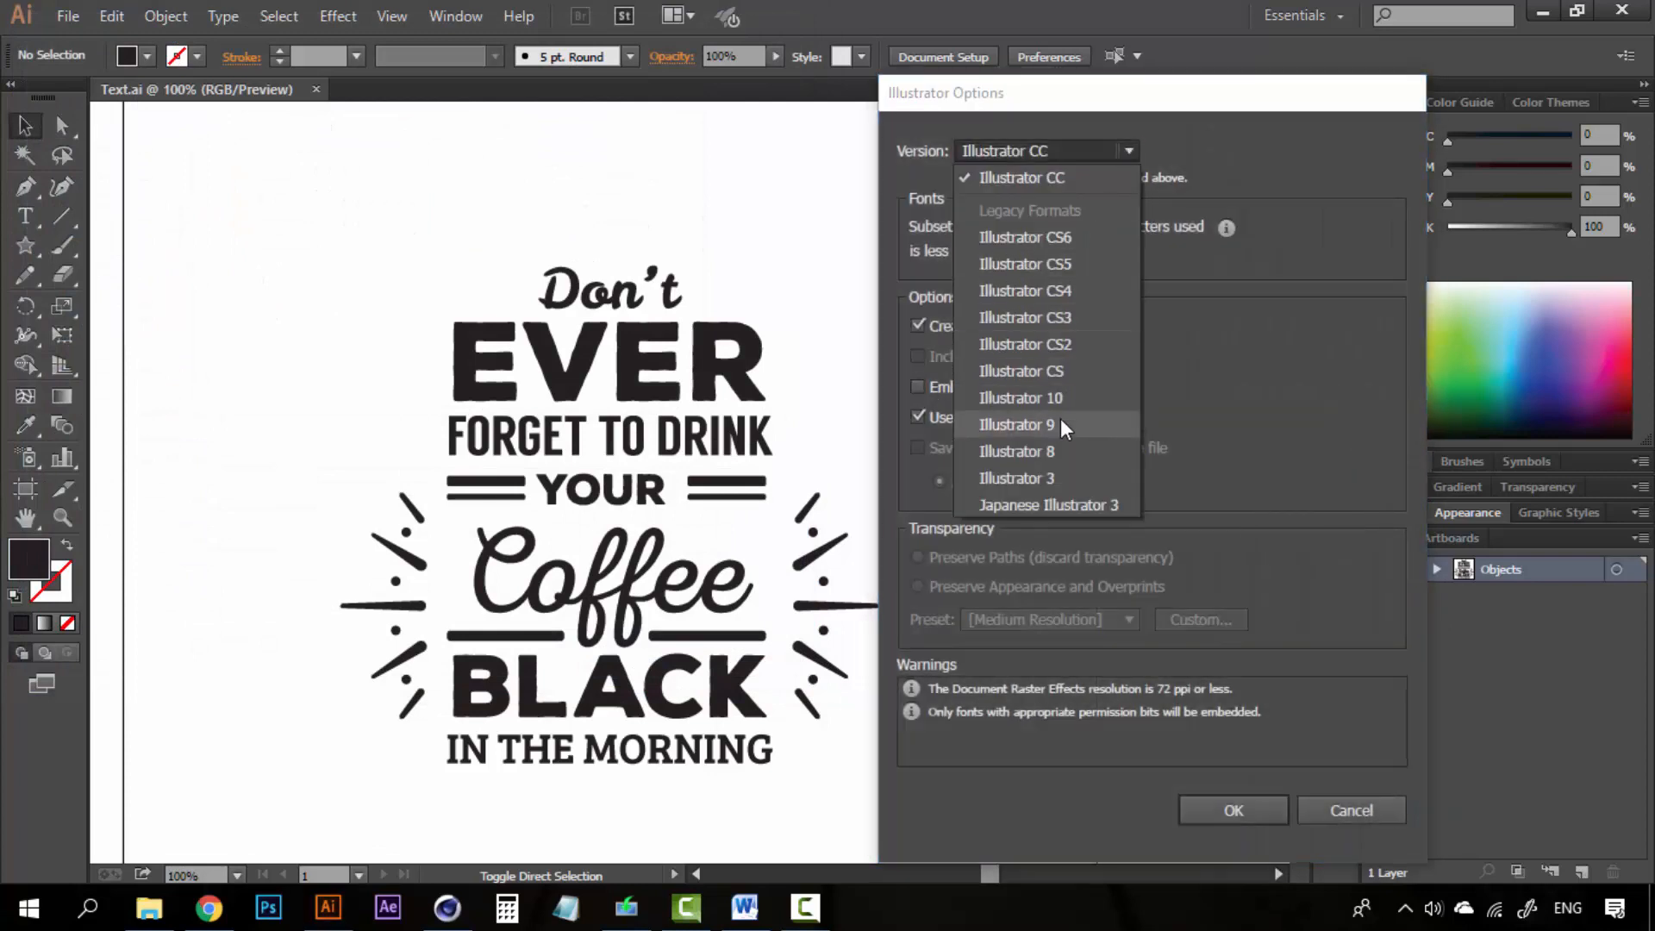
left_click(1054, 446)
left_click(1231, 791)
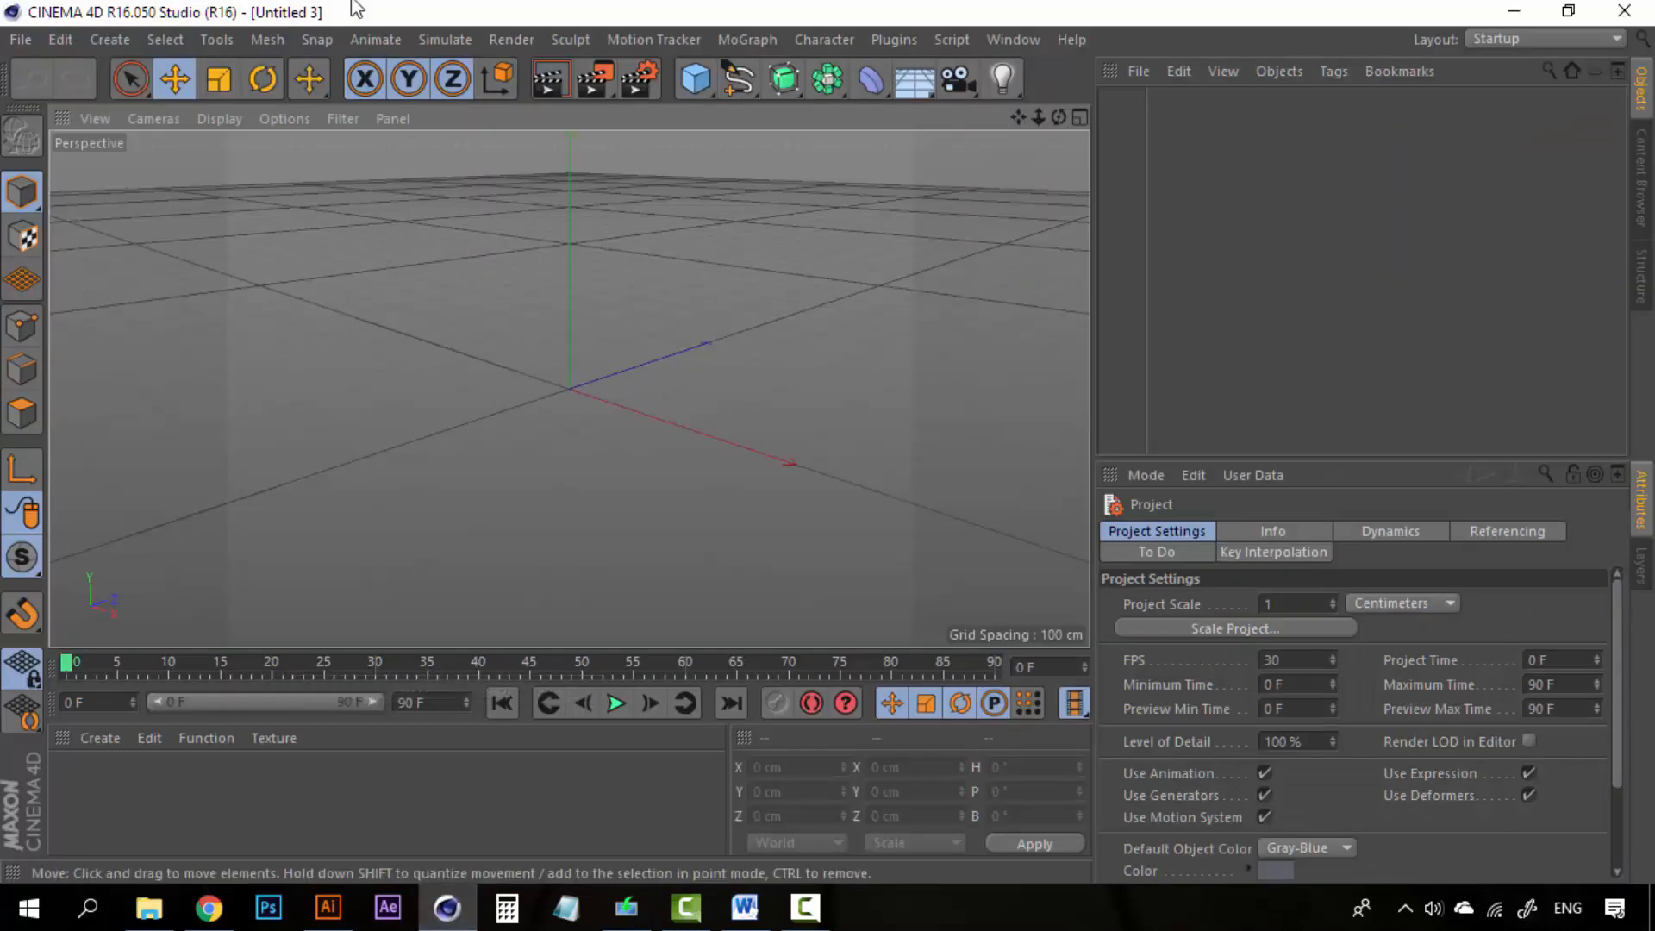
In Cinema 4D, merge the Text Illustrator file from the desktop into the project, accepting the offered import settings
left_click(21, 40)
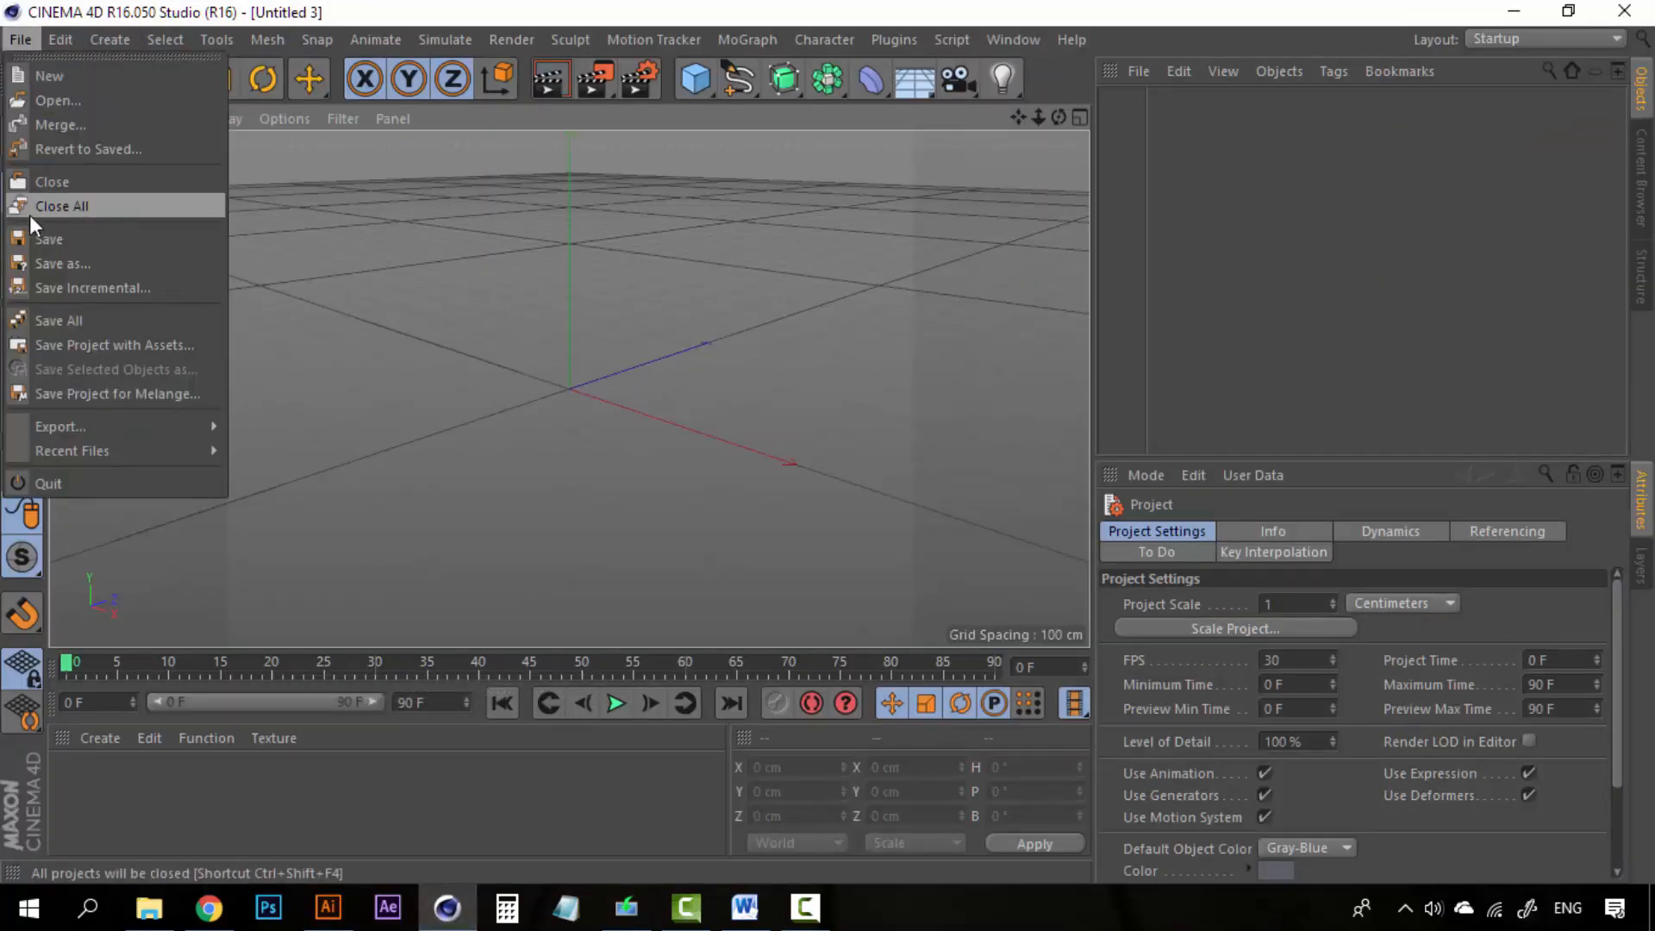
left_click(87, 136)
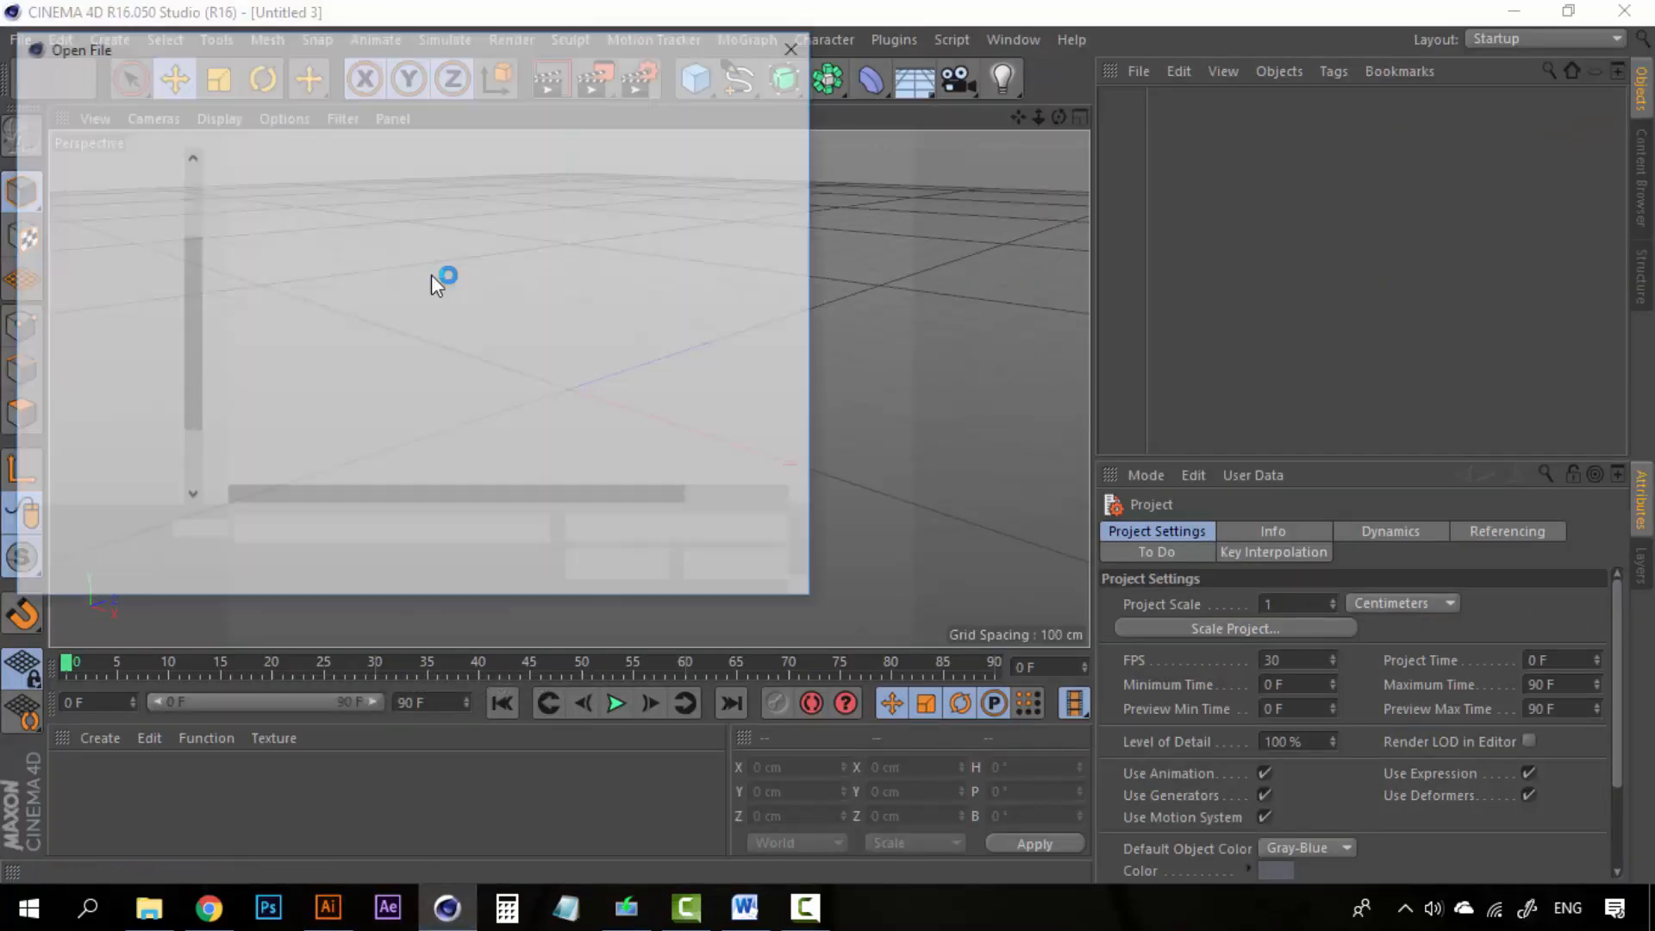
left_click(263, 275)
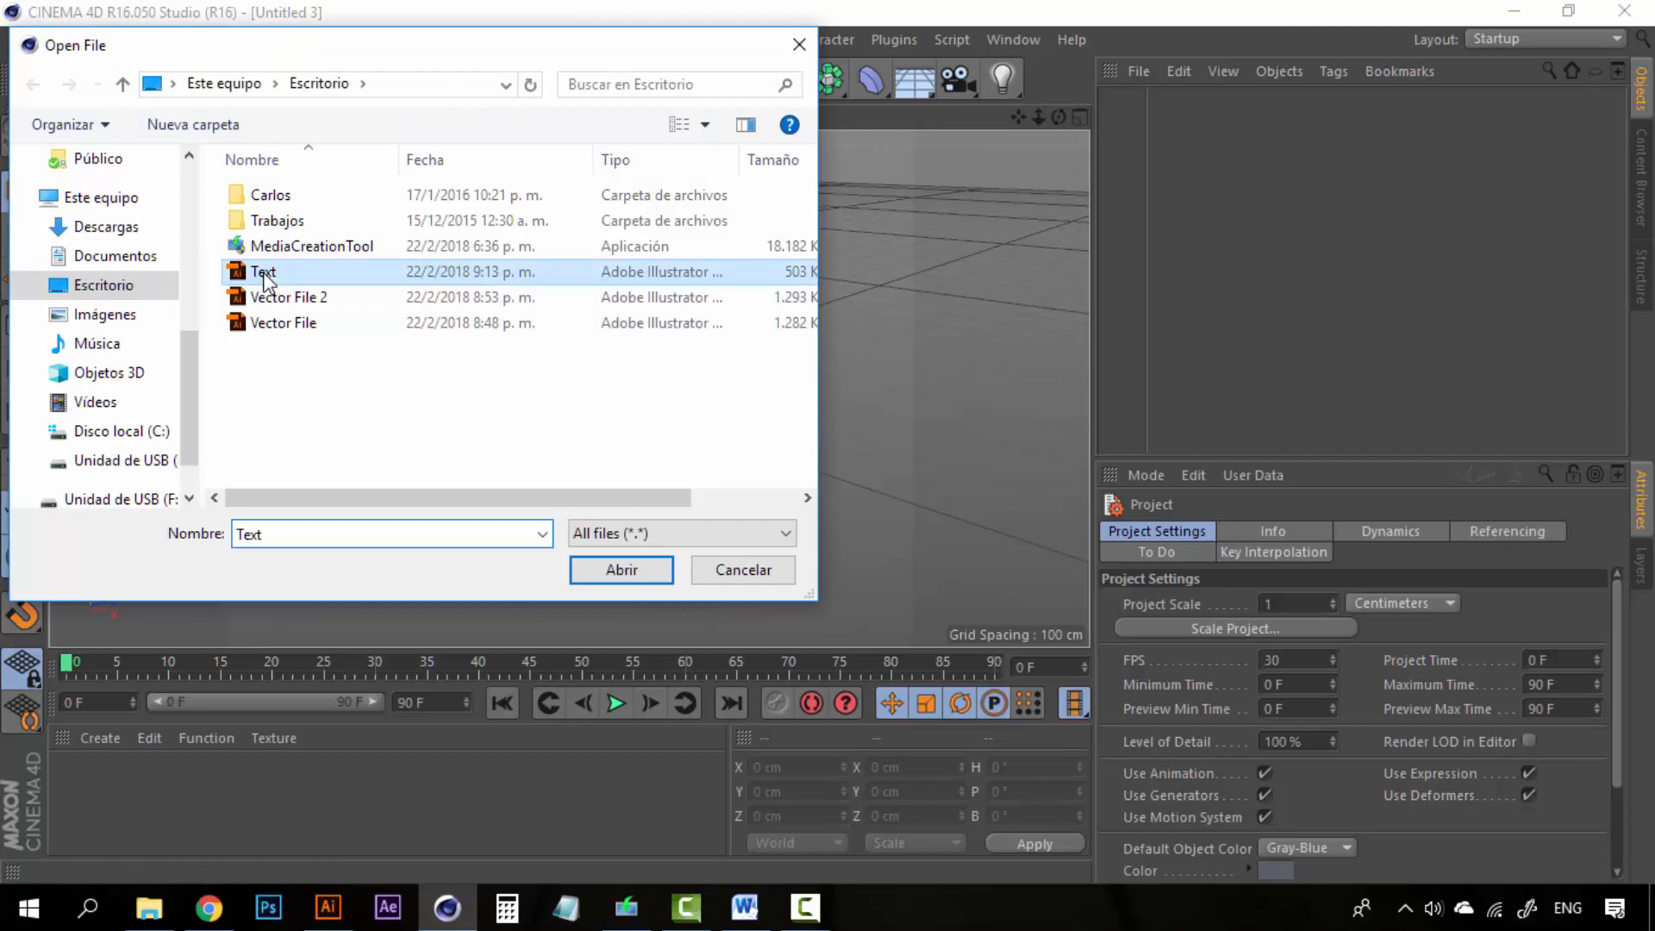
left_click(622, 571)
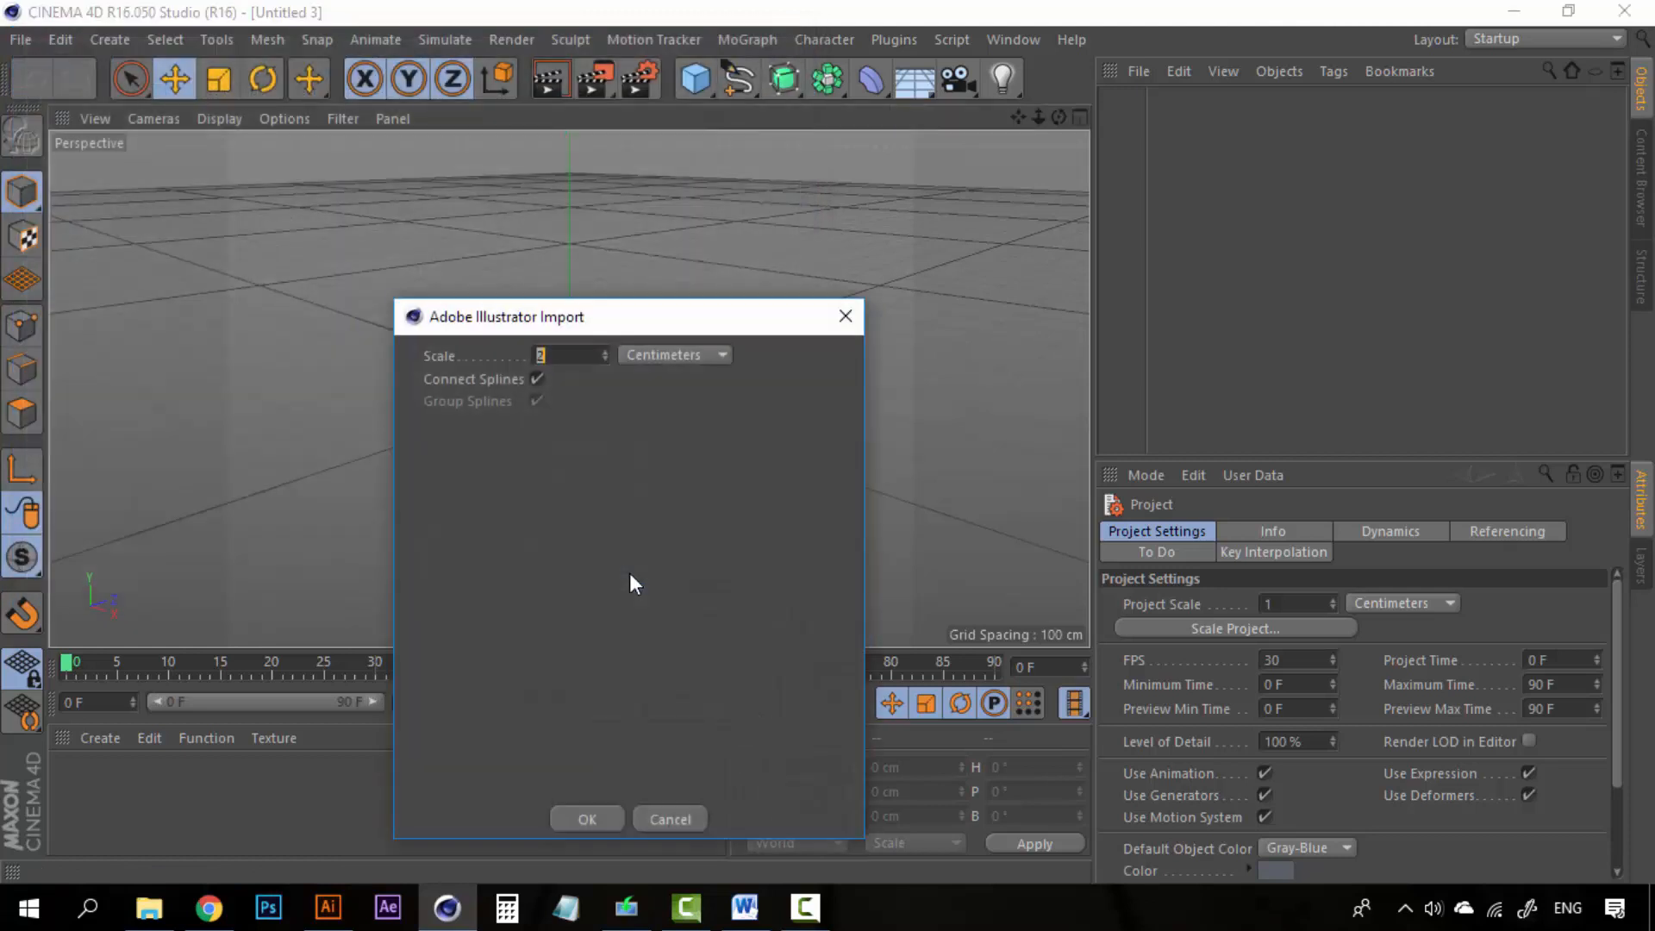
left_click(590, 824)
Raise the imported Text group along the Y axis to about 264 cm
key("space")
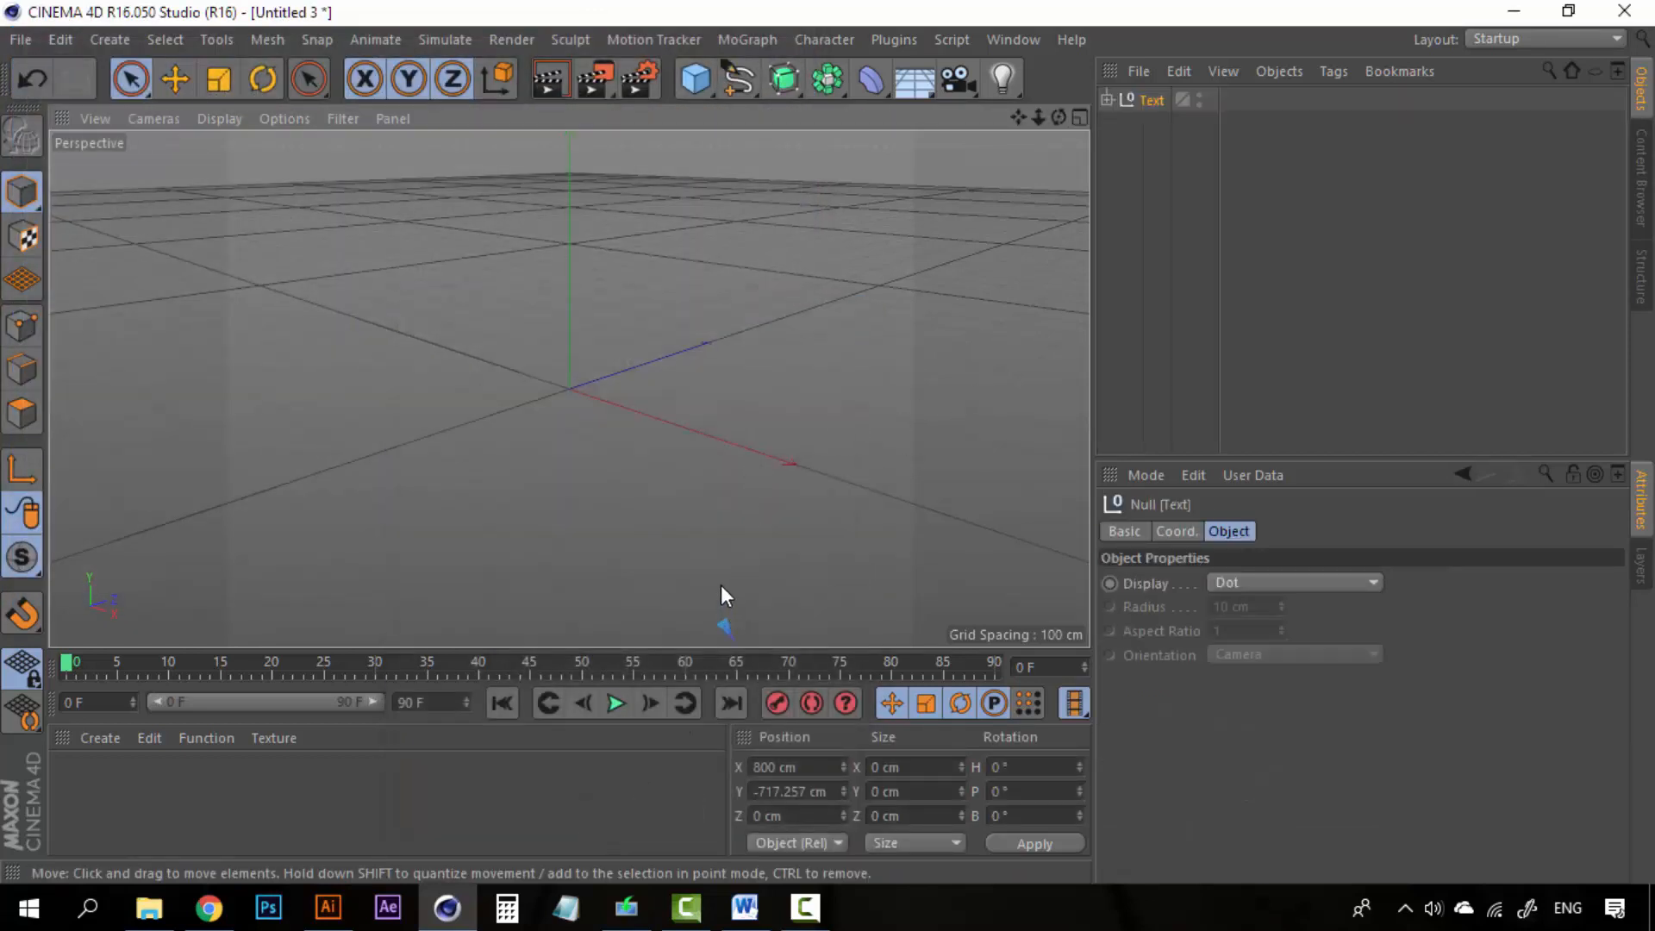
right_click_drag(721, 585, 604, 140, "alt")
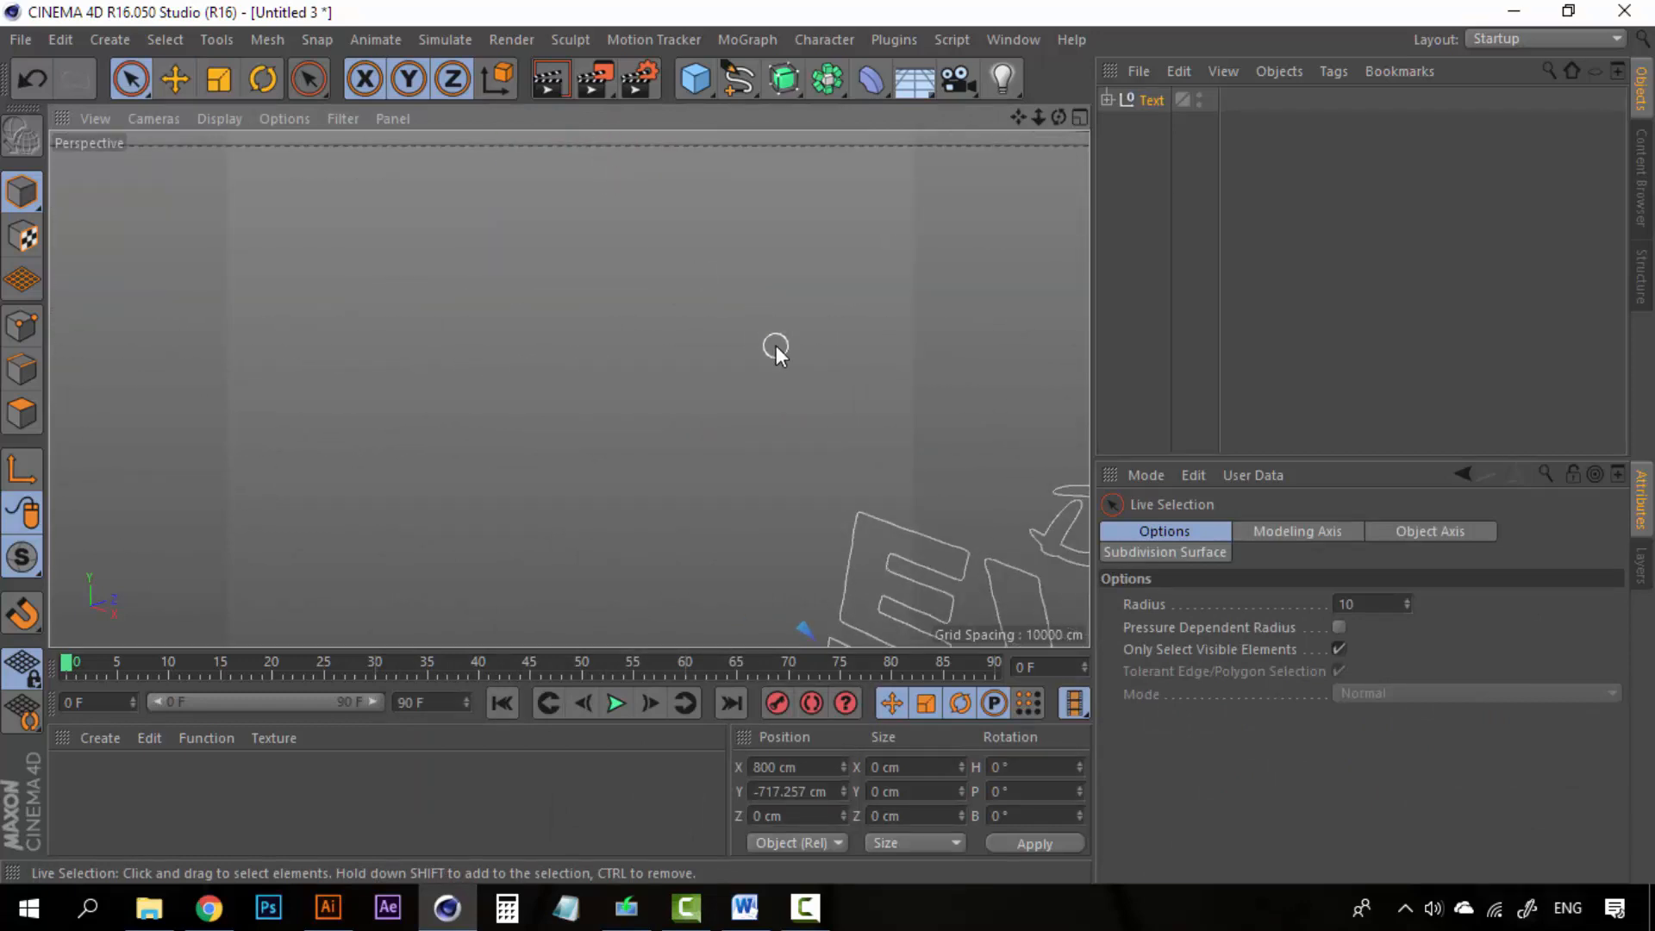
scroll(776, 346, "down", 6)
middle_click_drag(776, 347, 569, 457, "alt")
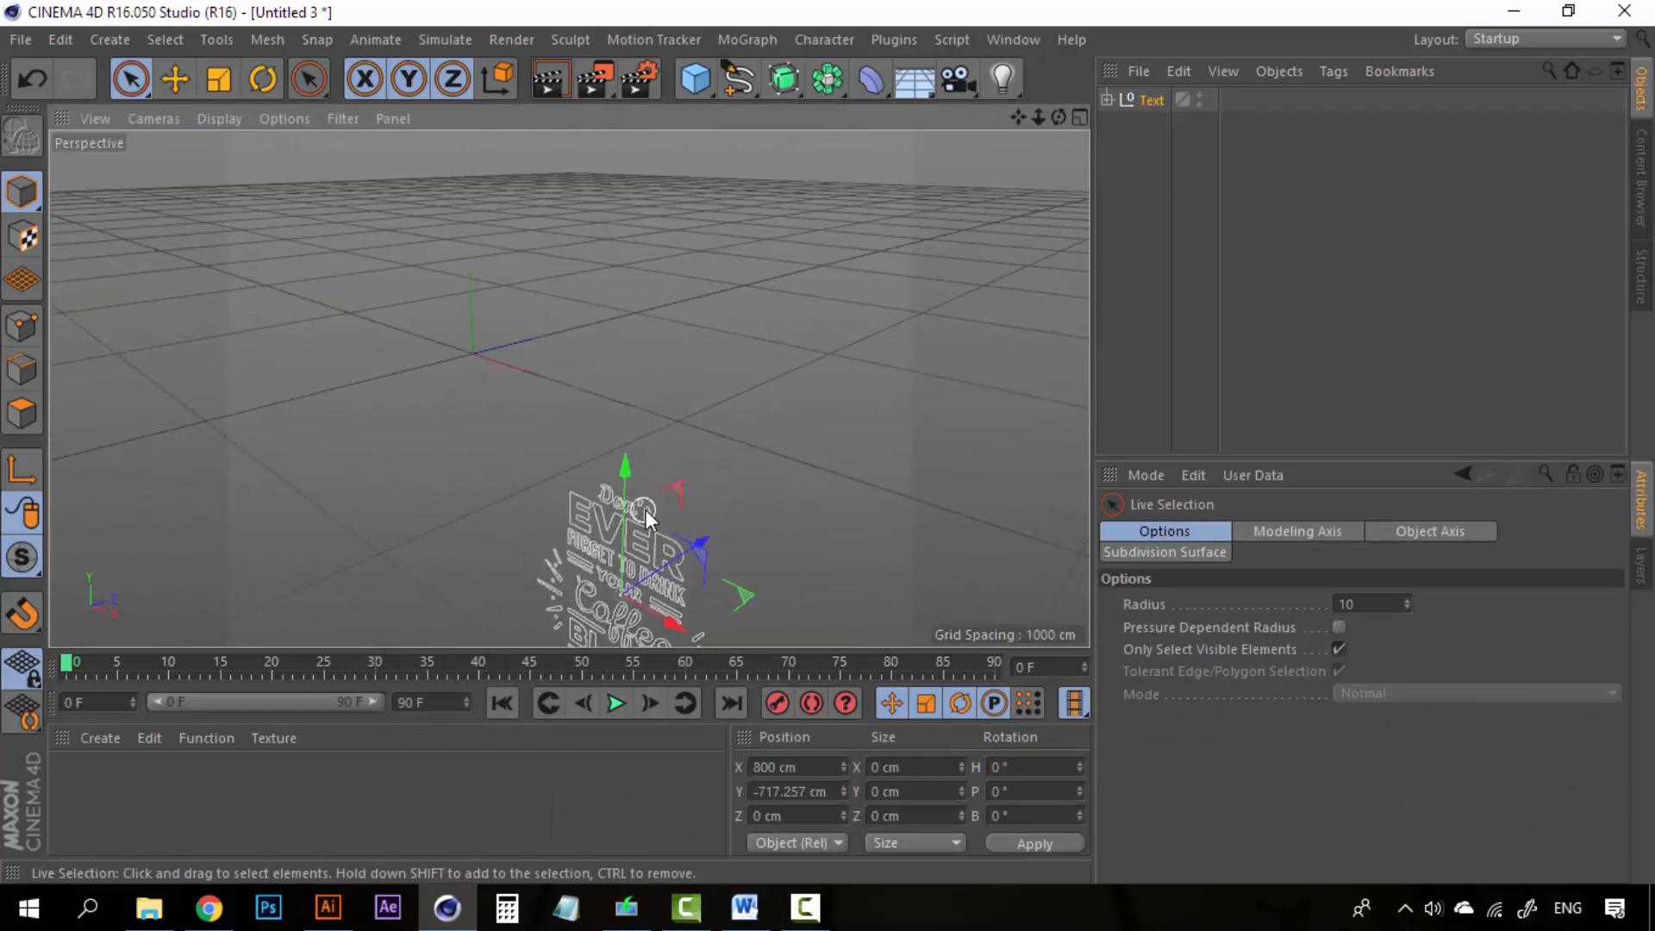
left_click_drag(628, 466, 638, 181)
scroll(638, 276, "up", 5)
scroll(661, 322, "down", 2)
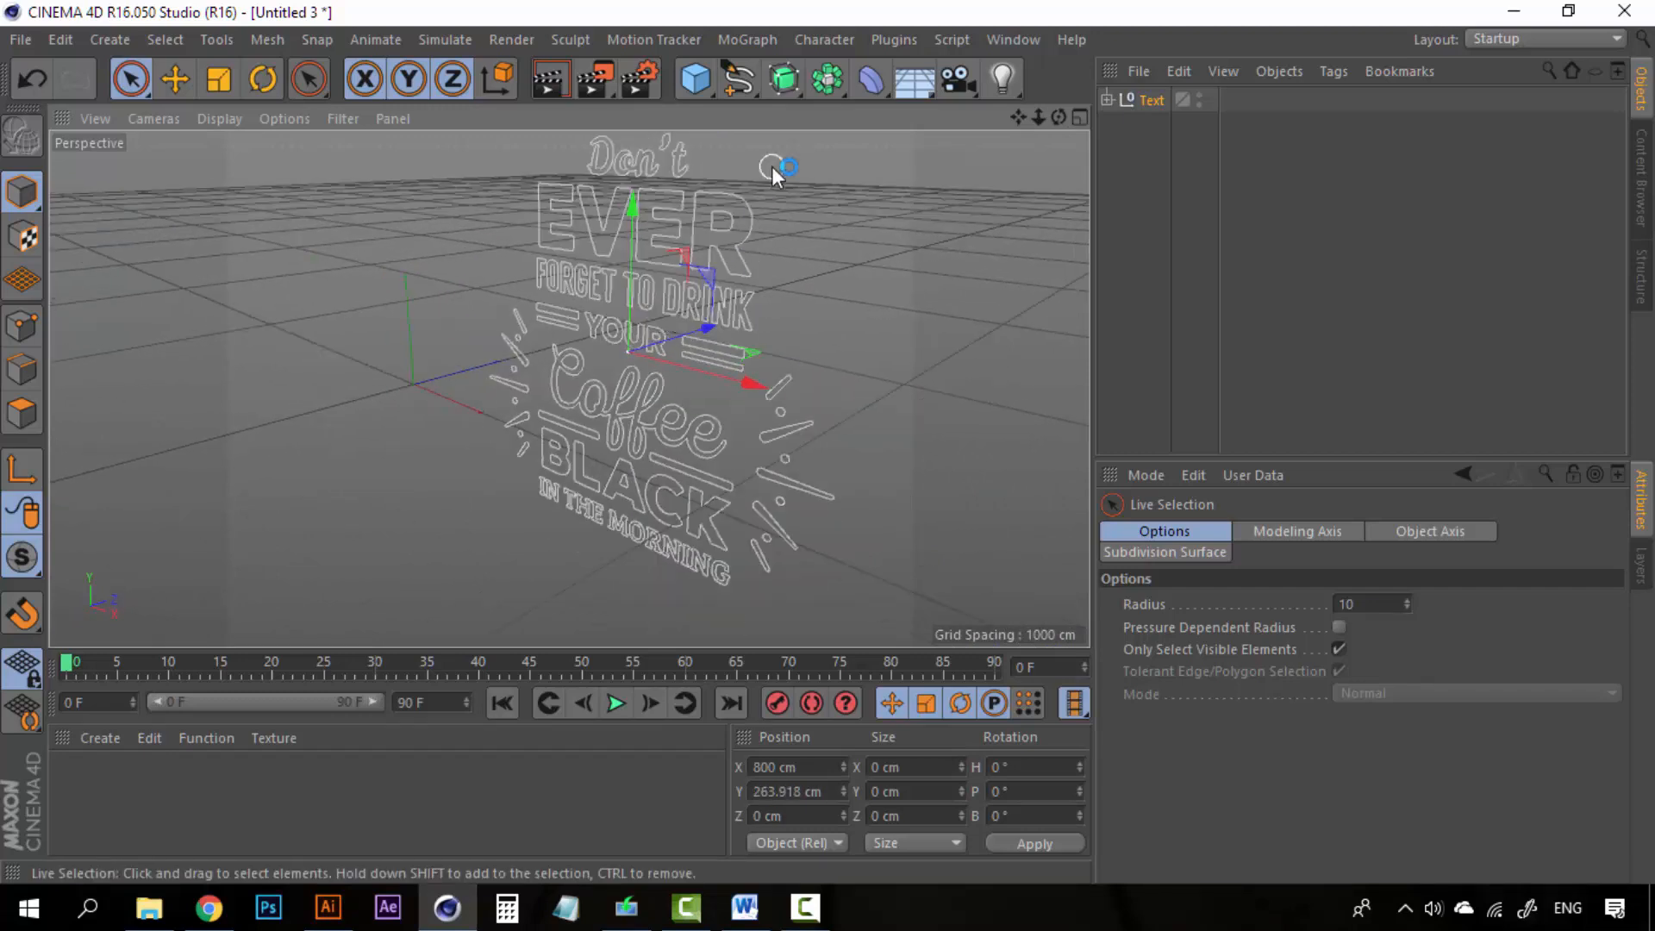
Add an Extrude object to the scene and expand the Text group to list its paths
left_click(784, 78)
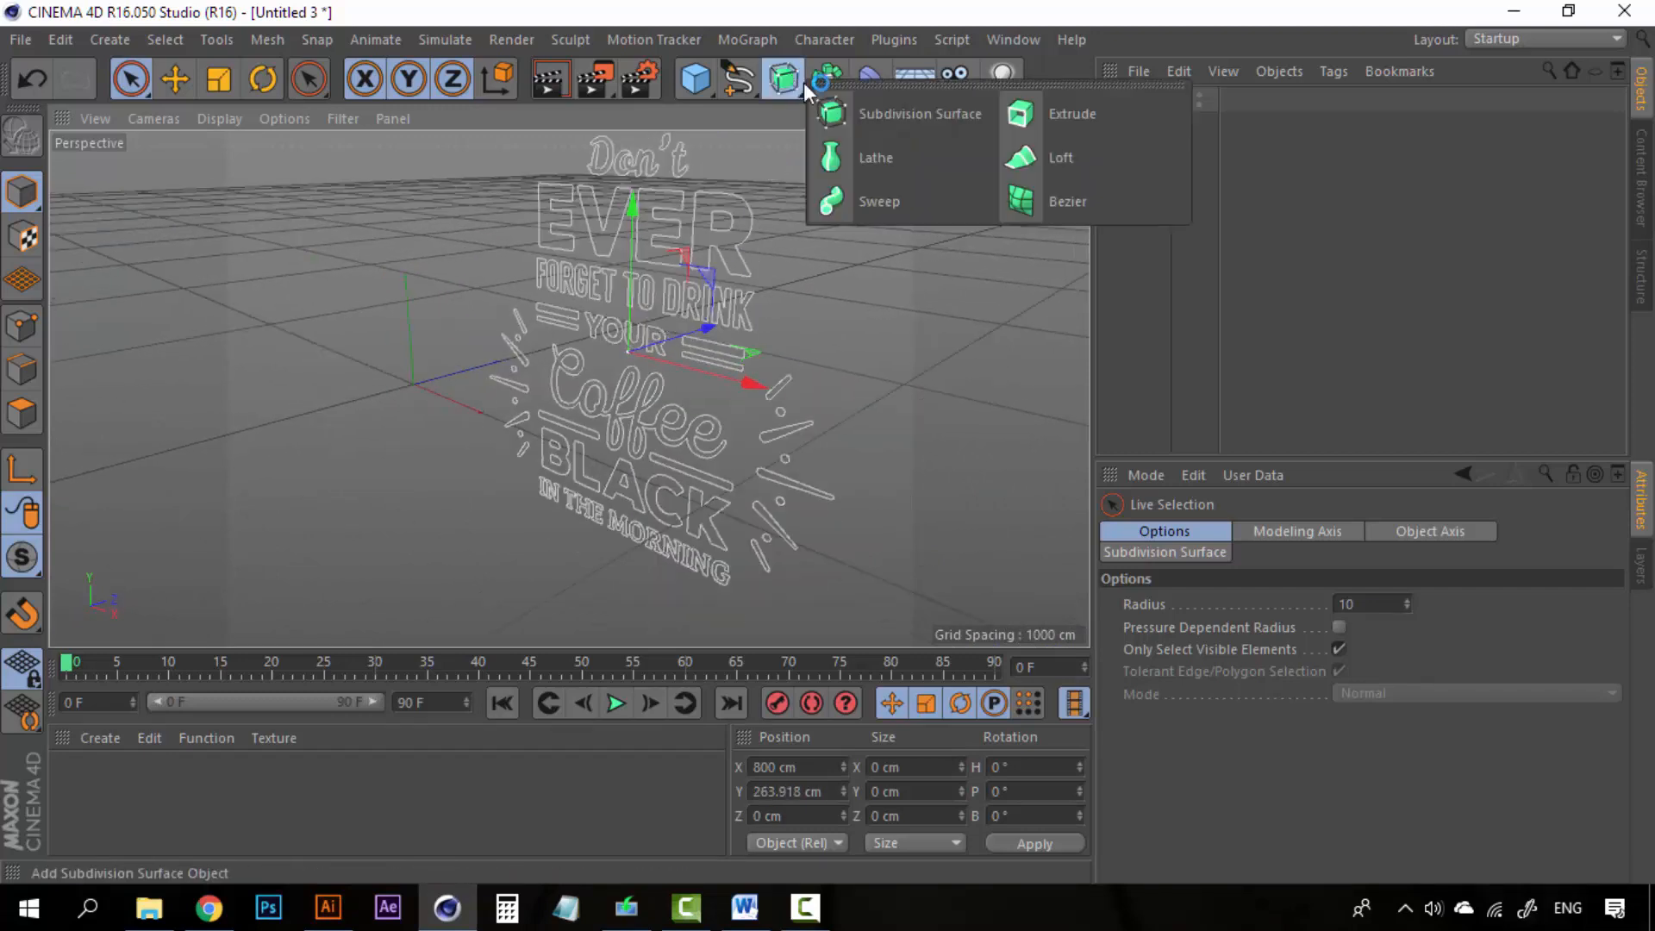
left_click(1070, 117)
left_click(1152, 126)
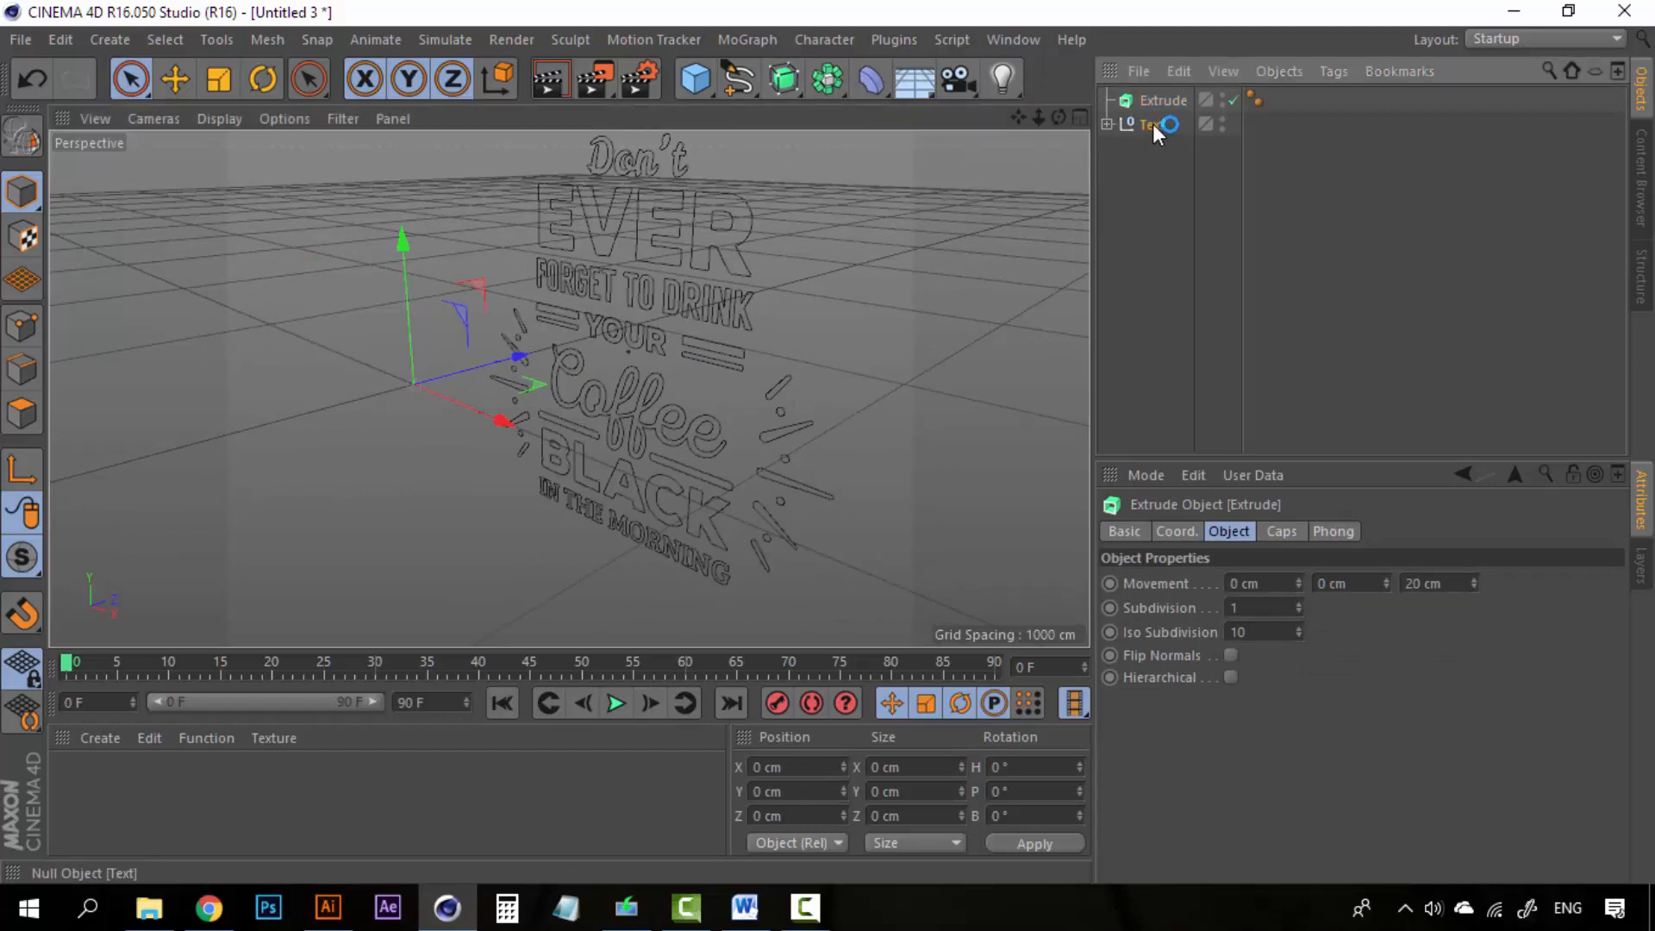
left_click(1107, 123)
left_click(1171, 149)
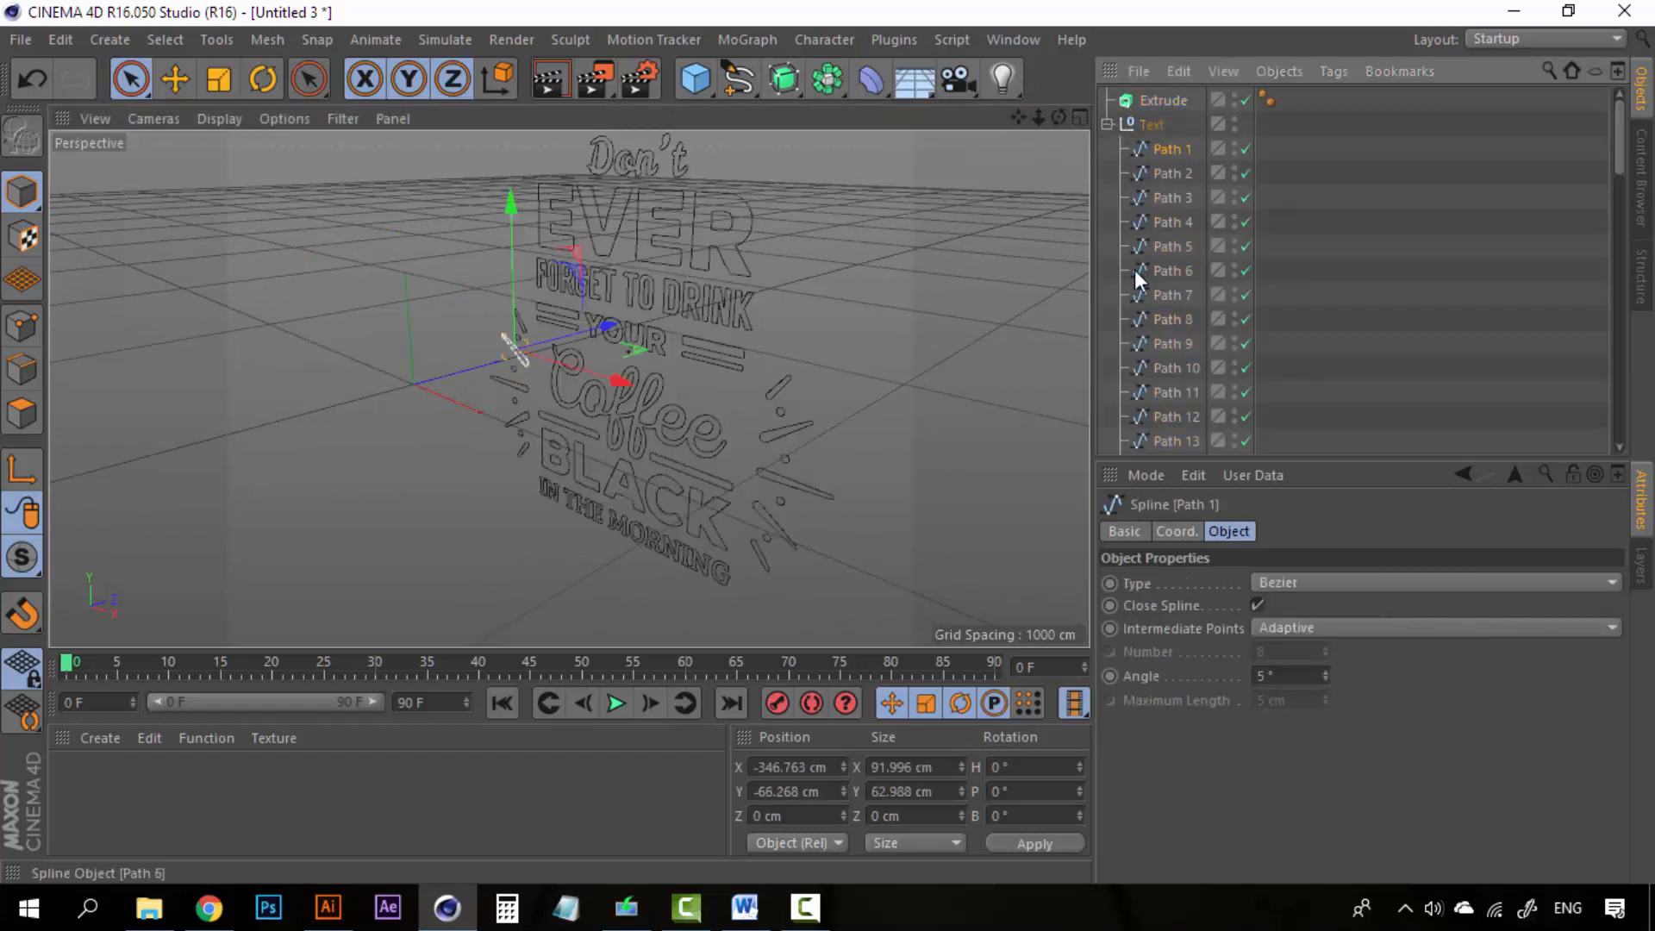
left_click(1107, 124)
left_click(1154, 126)
left_click(1107, 125)
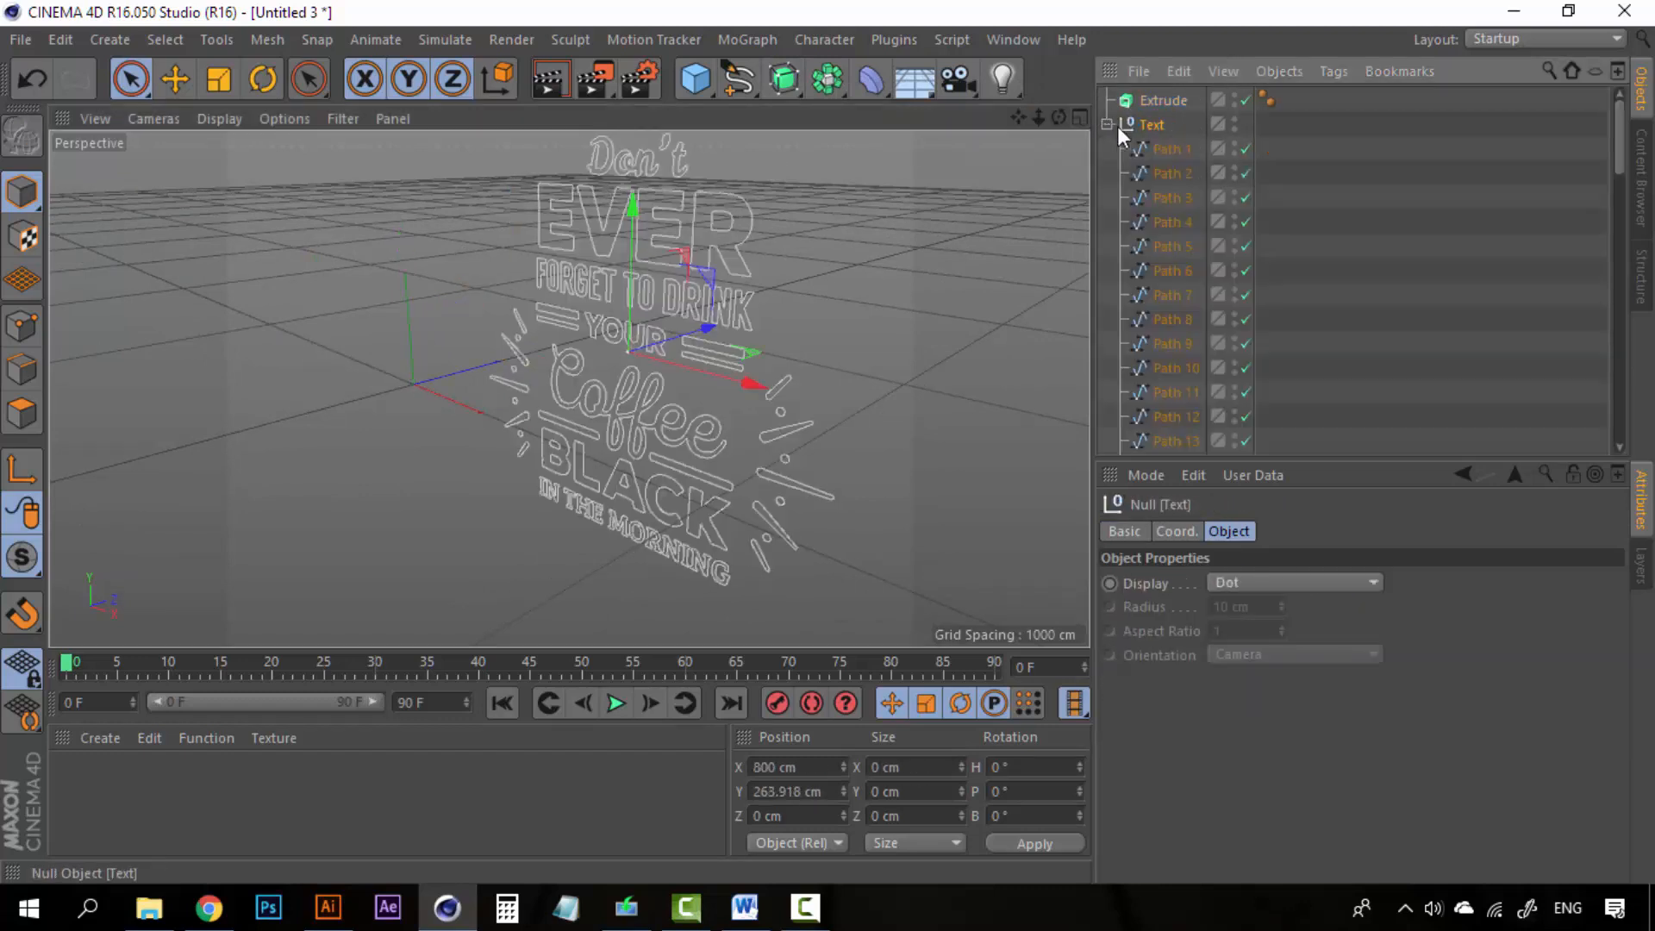
Merge all paths in the Text group, Path 1 through Path 89, into one spline with Connect Objects + Delete
left_click(1173, 148)
scroll(1171, 277, "down", 15)
left_click(1167, 441, "shift")
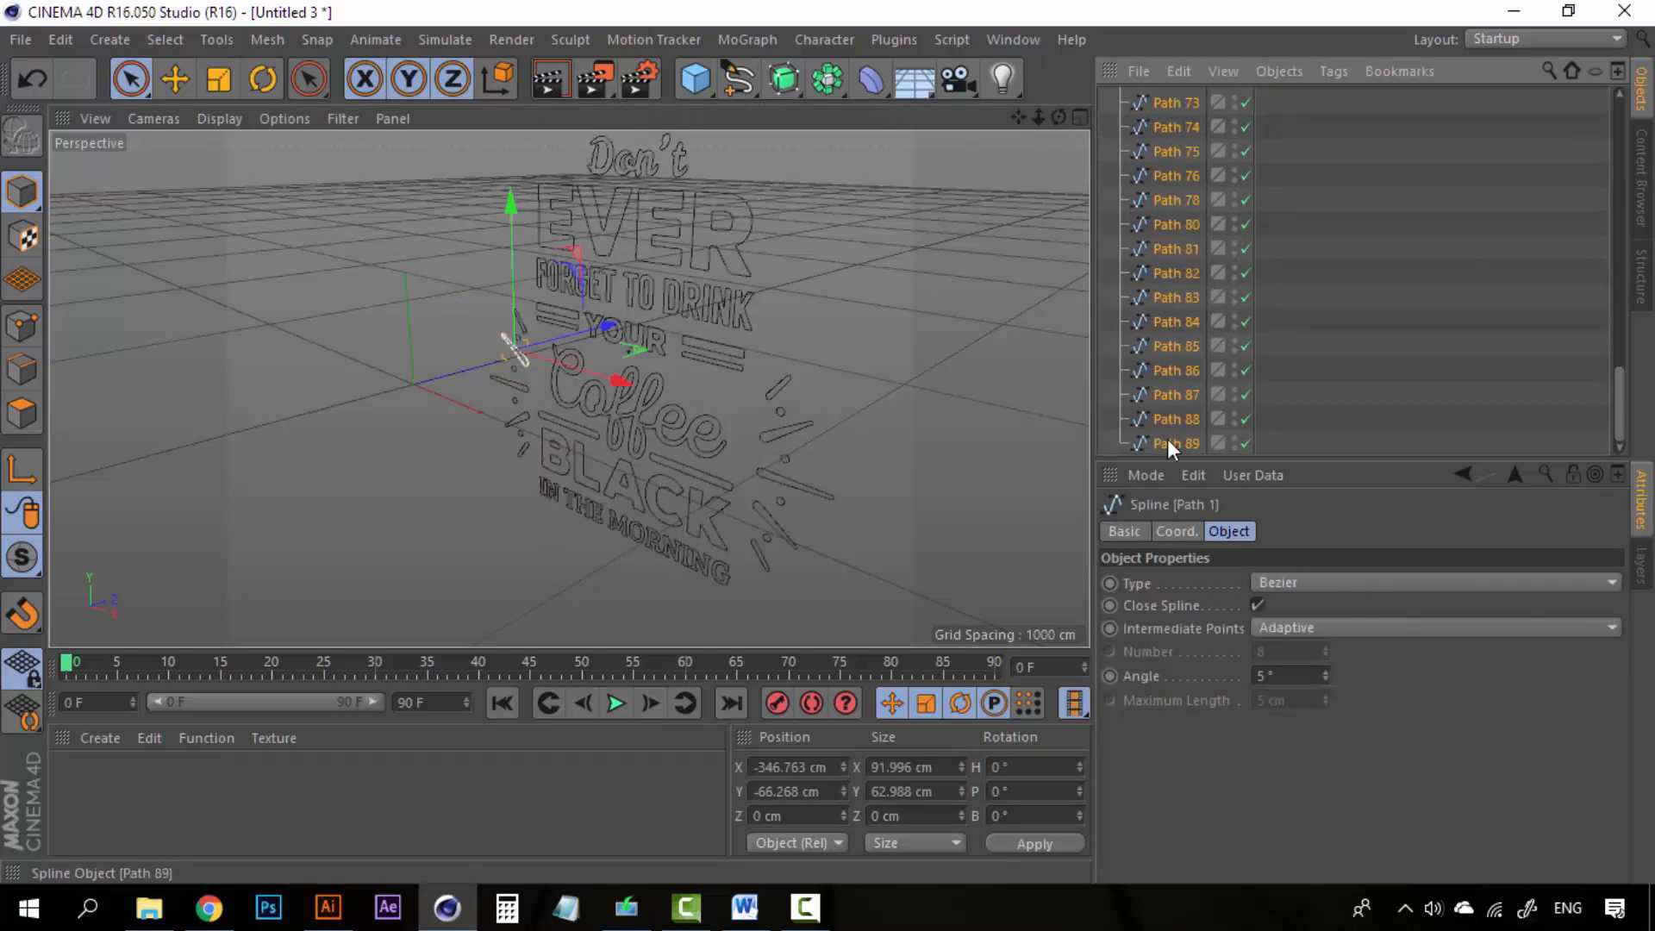
left_click(1168, 440, "shift")
scroll(1167, 438, "up", 15)
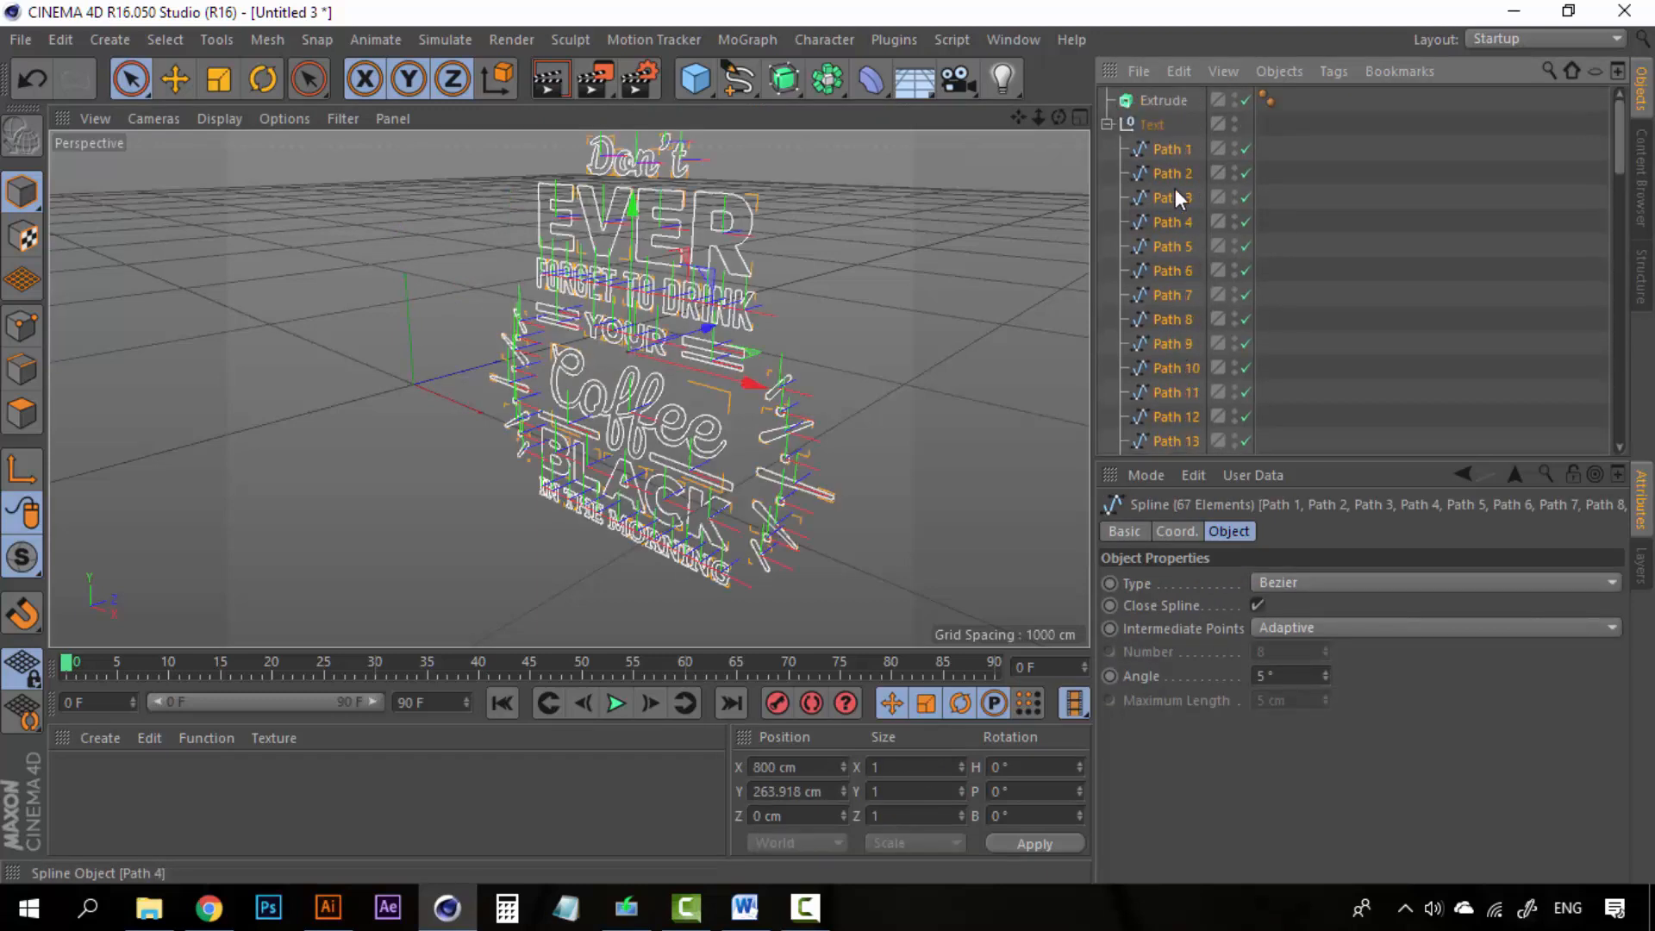
right_click(1176, 199)
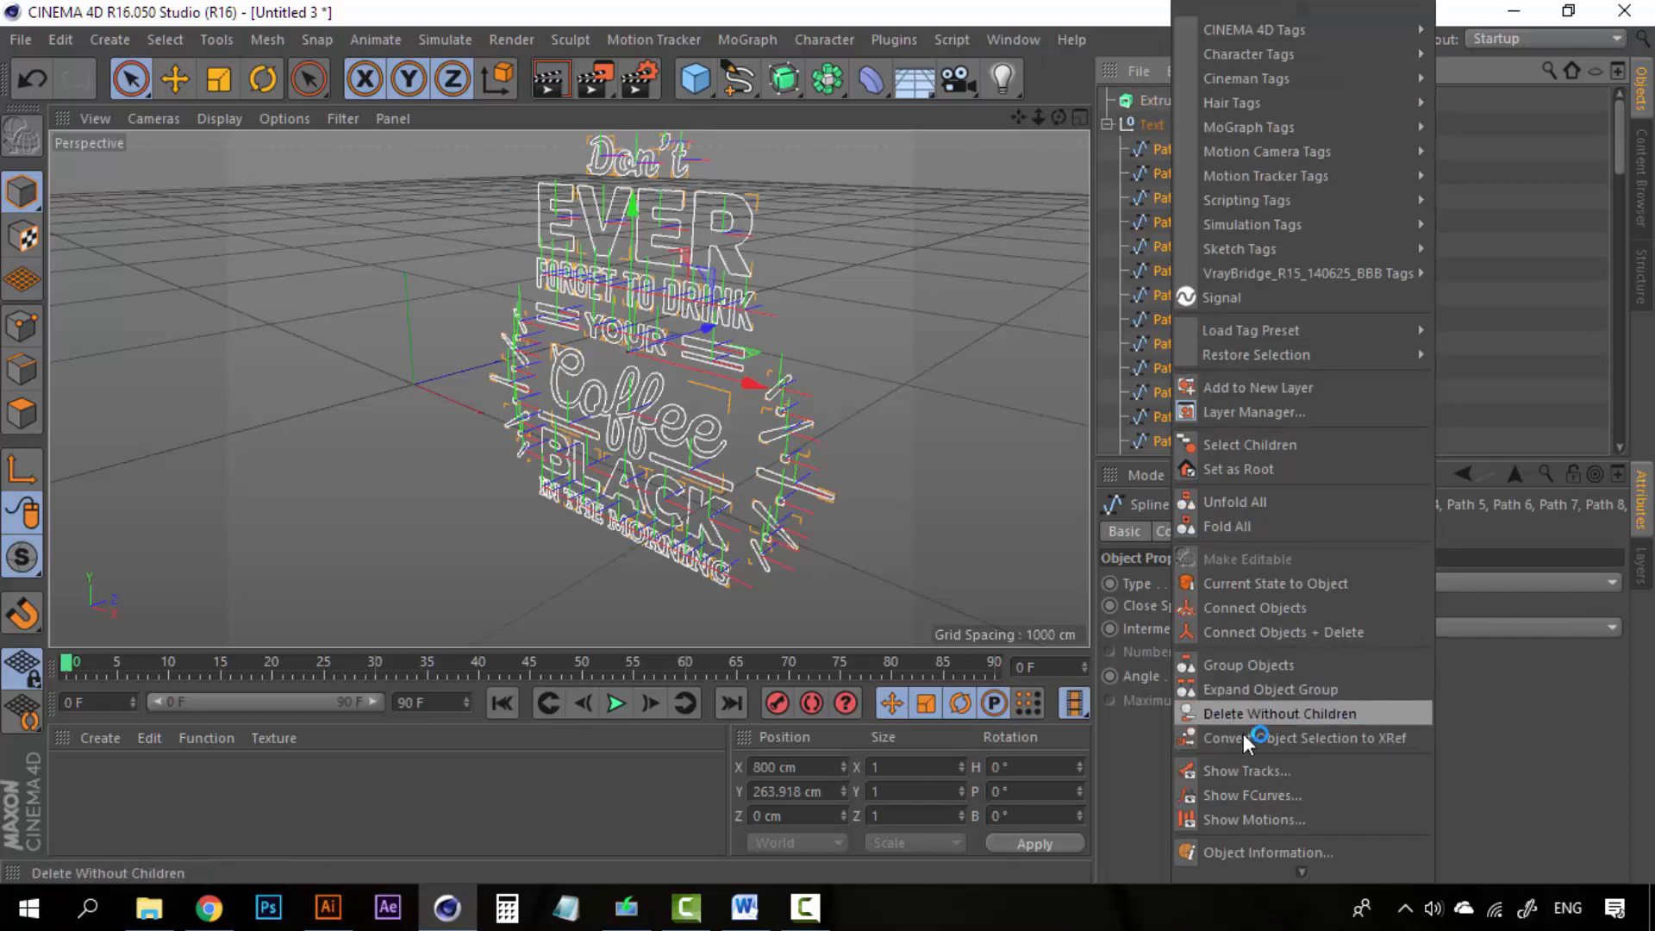
left_click(1291, 633)
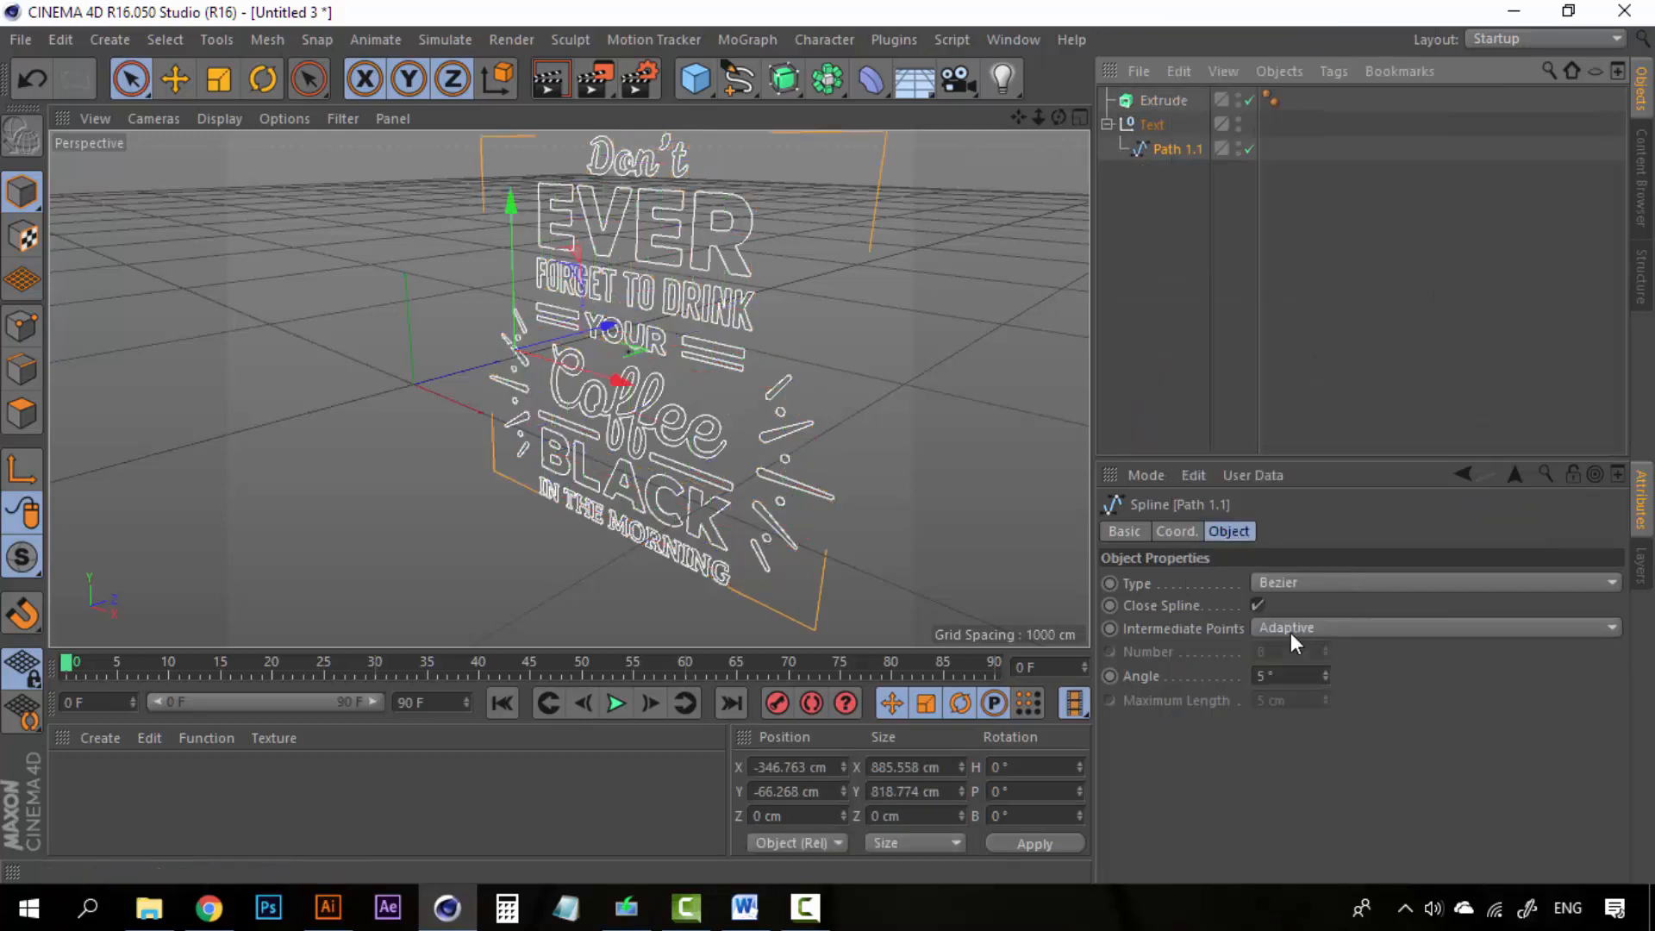
Make the merged spline a child of the Extrude object and delete the empty Text group
left_click(1173, 172)
left_click_drag(1173, 149, 1159, 101)
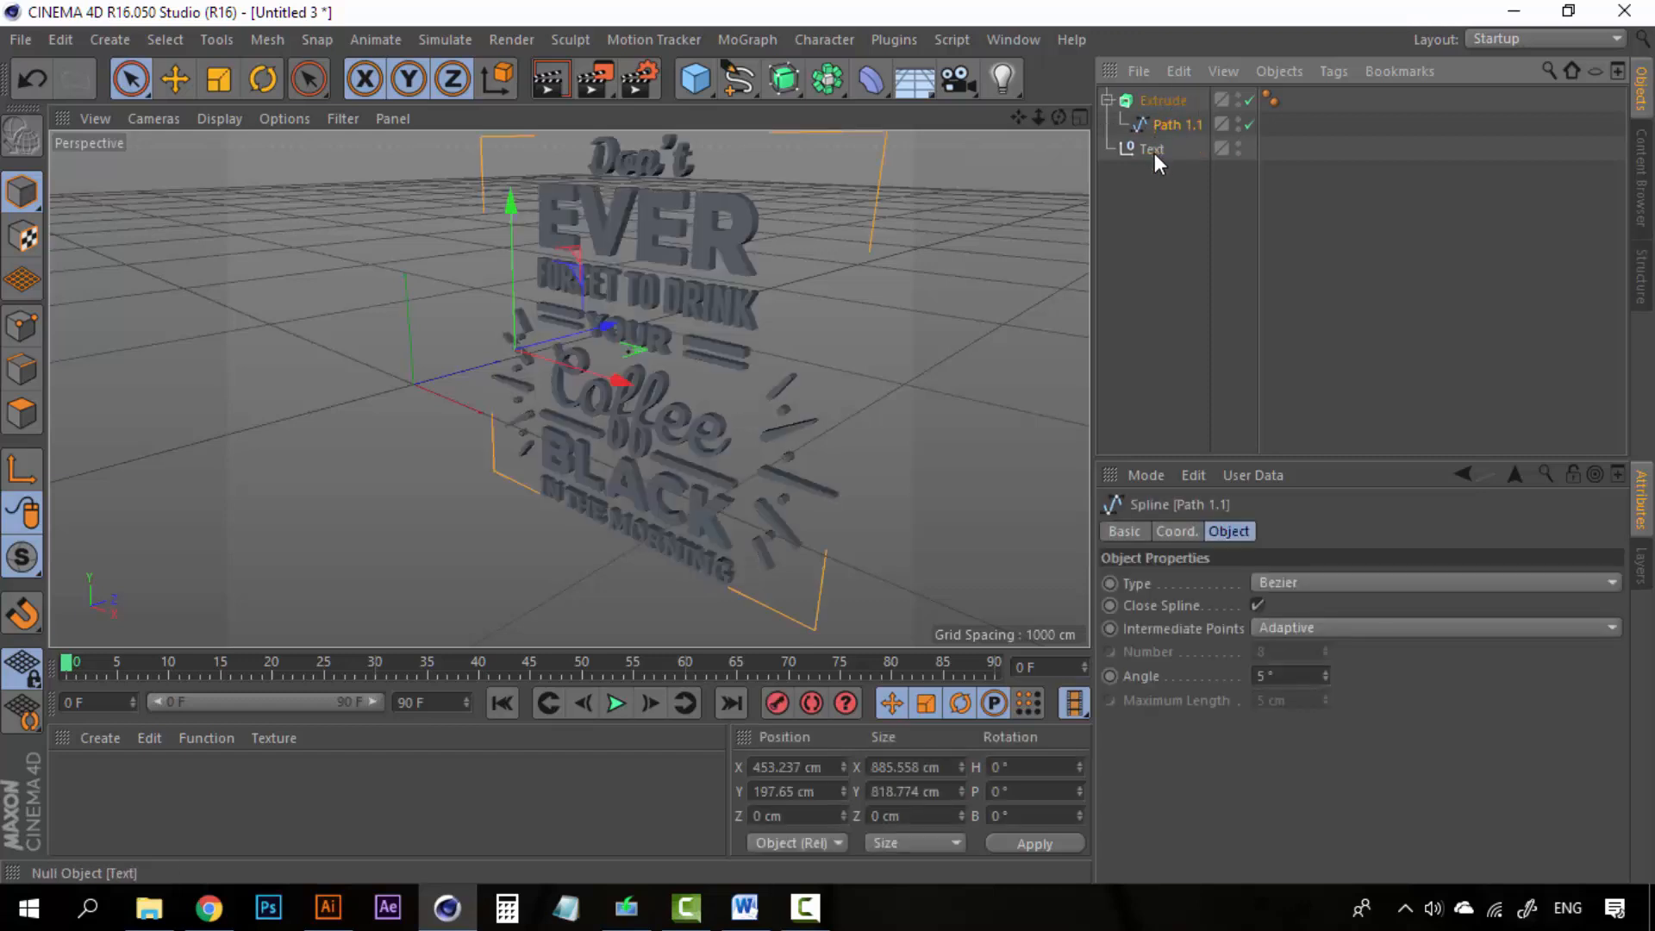
left_click(1153, 150)
key("Delete")
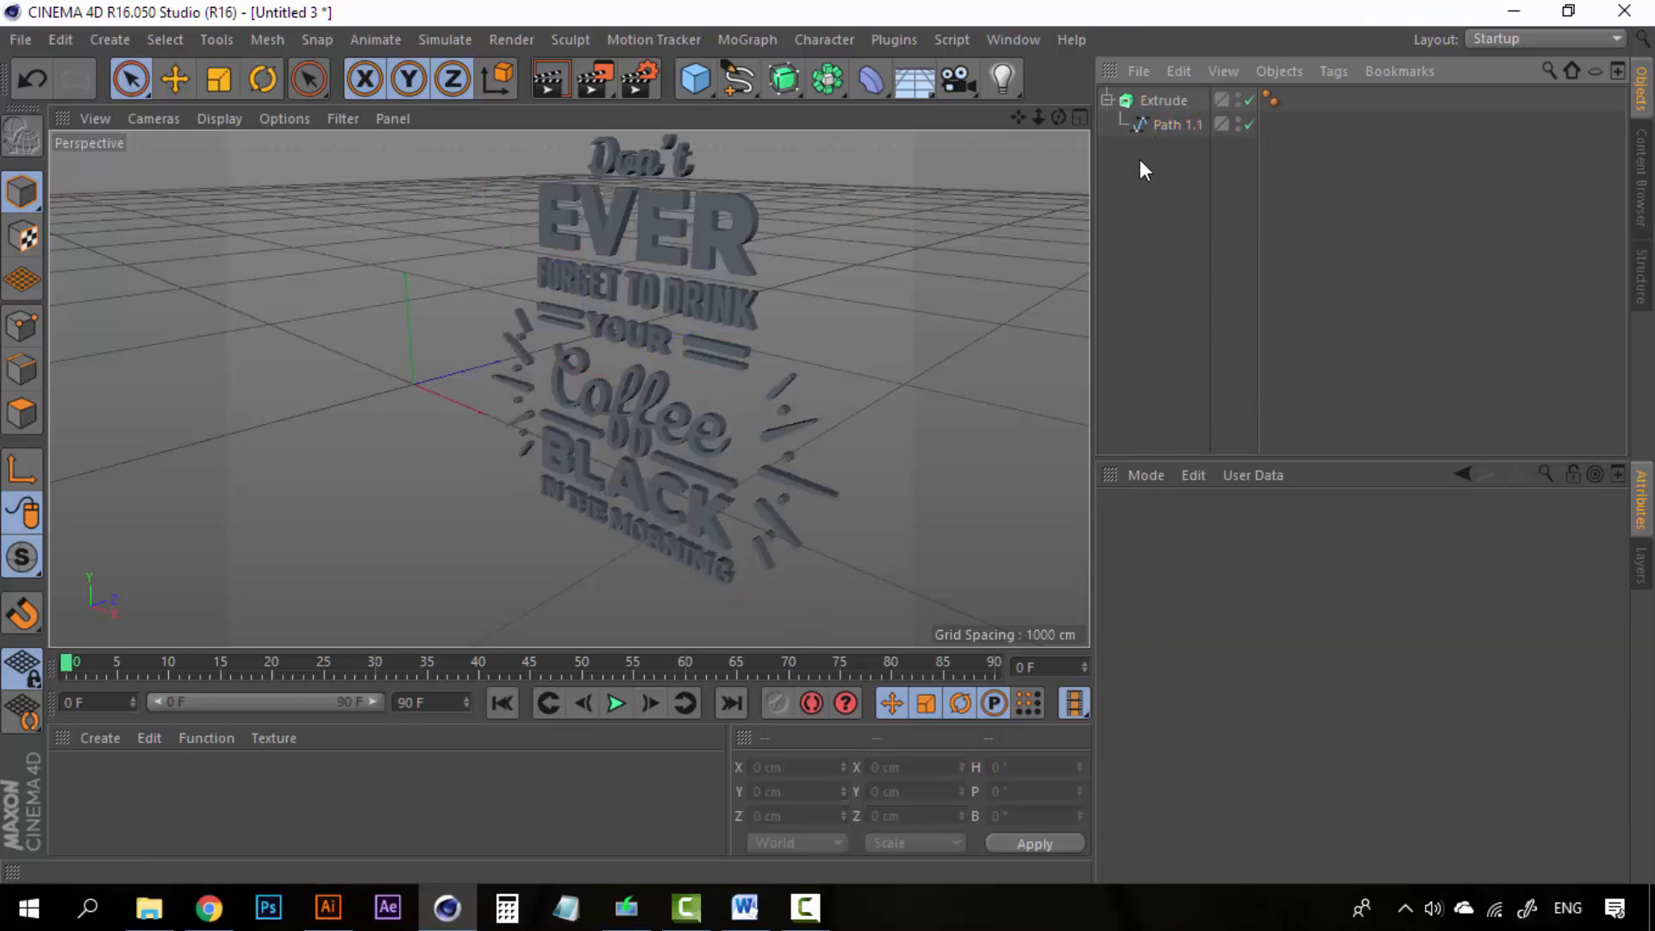
Set the Extrude object's Z movement to 51 cm to deepen the lettering
left_click(1172, 103)
scroll(713, 248, "up", 2)
scroll(713, 248, "down", 1)
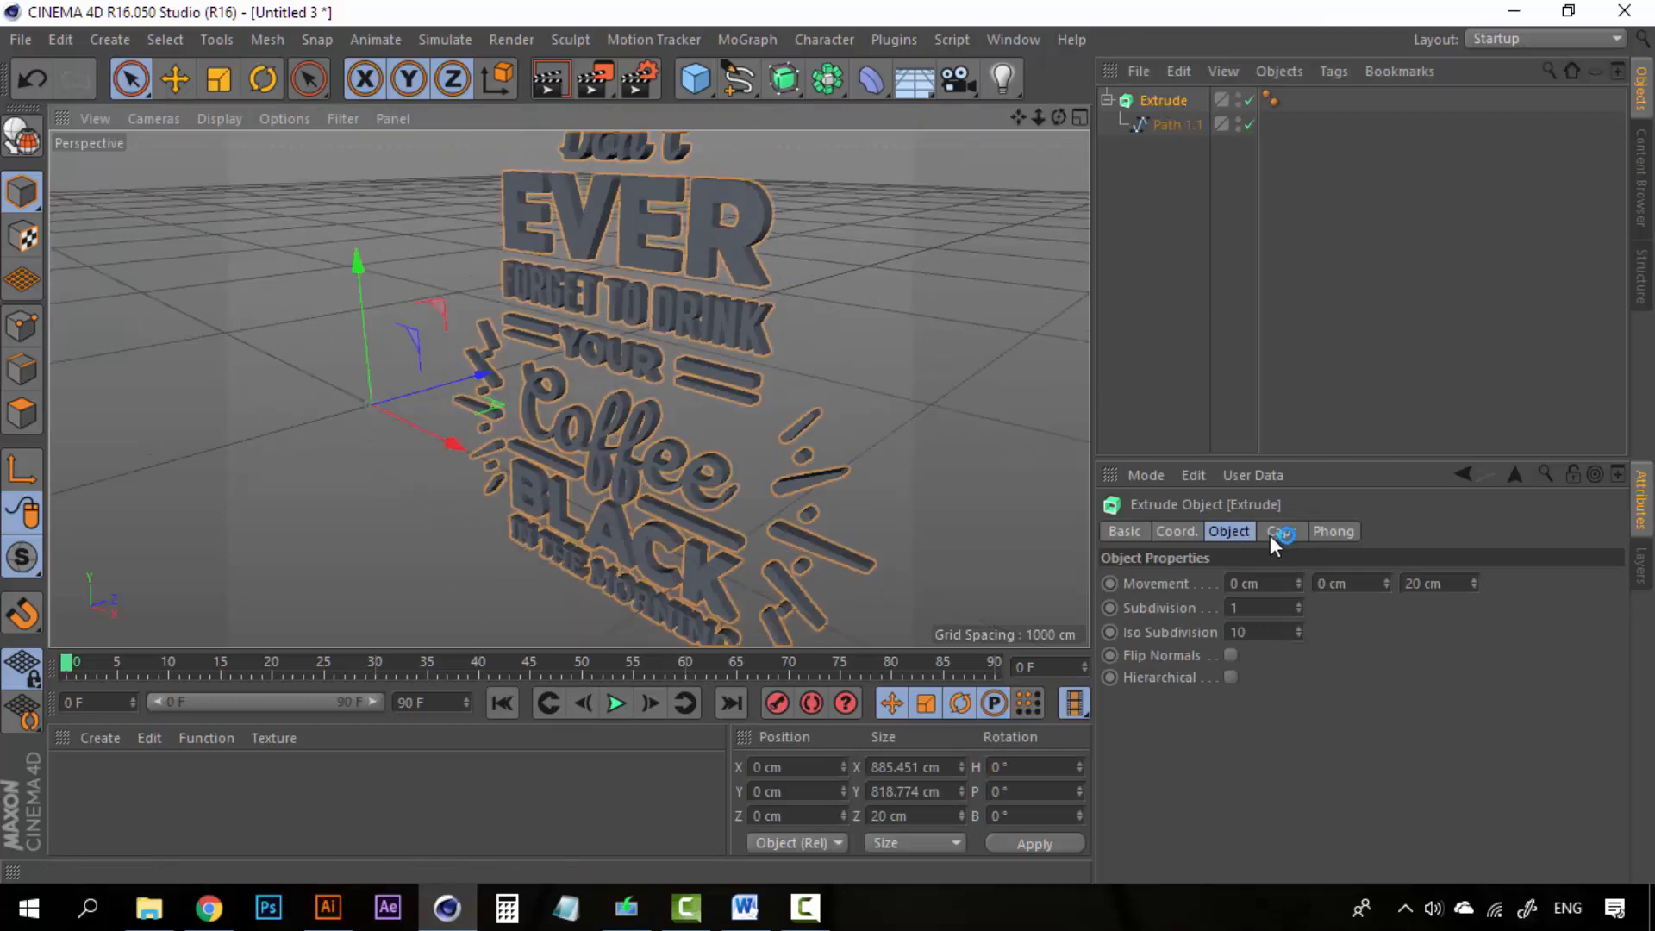
left_click_drag(1476, 583, 1476, 548)
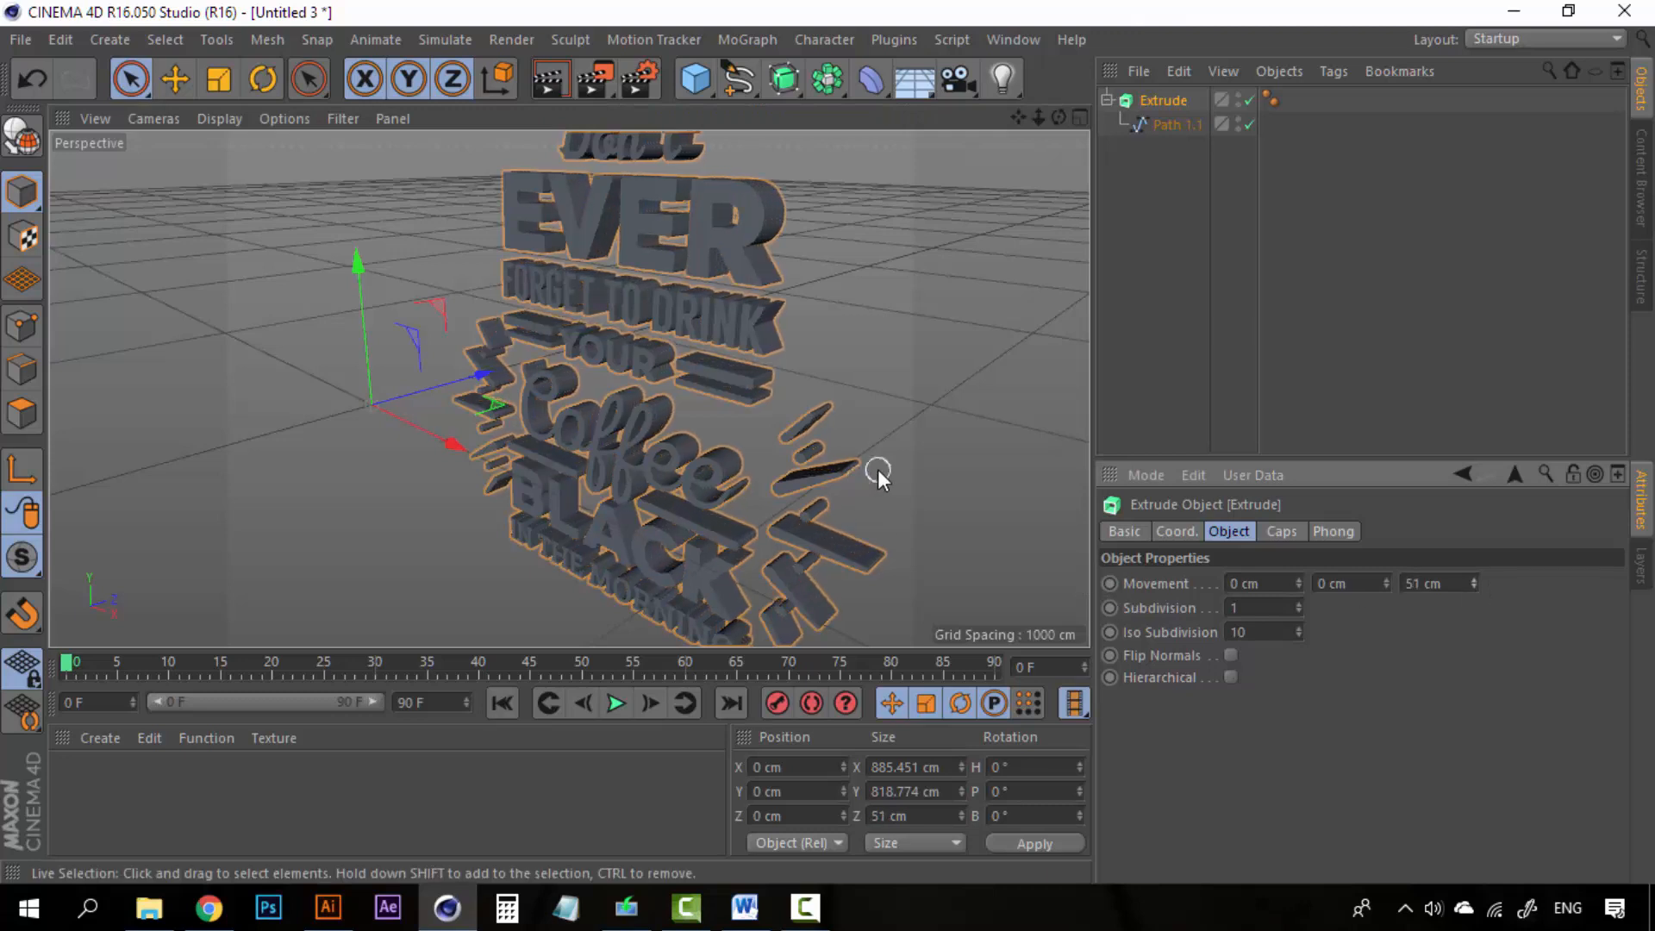
Delete the Extrude object together with its spline to clear the scene
left_click_drag(766, 368, 833, 431, "alt")
left_click_drag(684, 380, 599, 431, "alt")
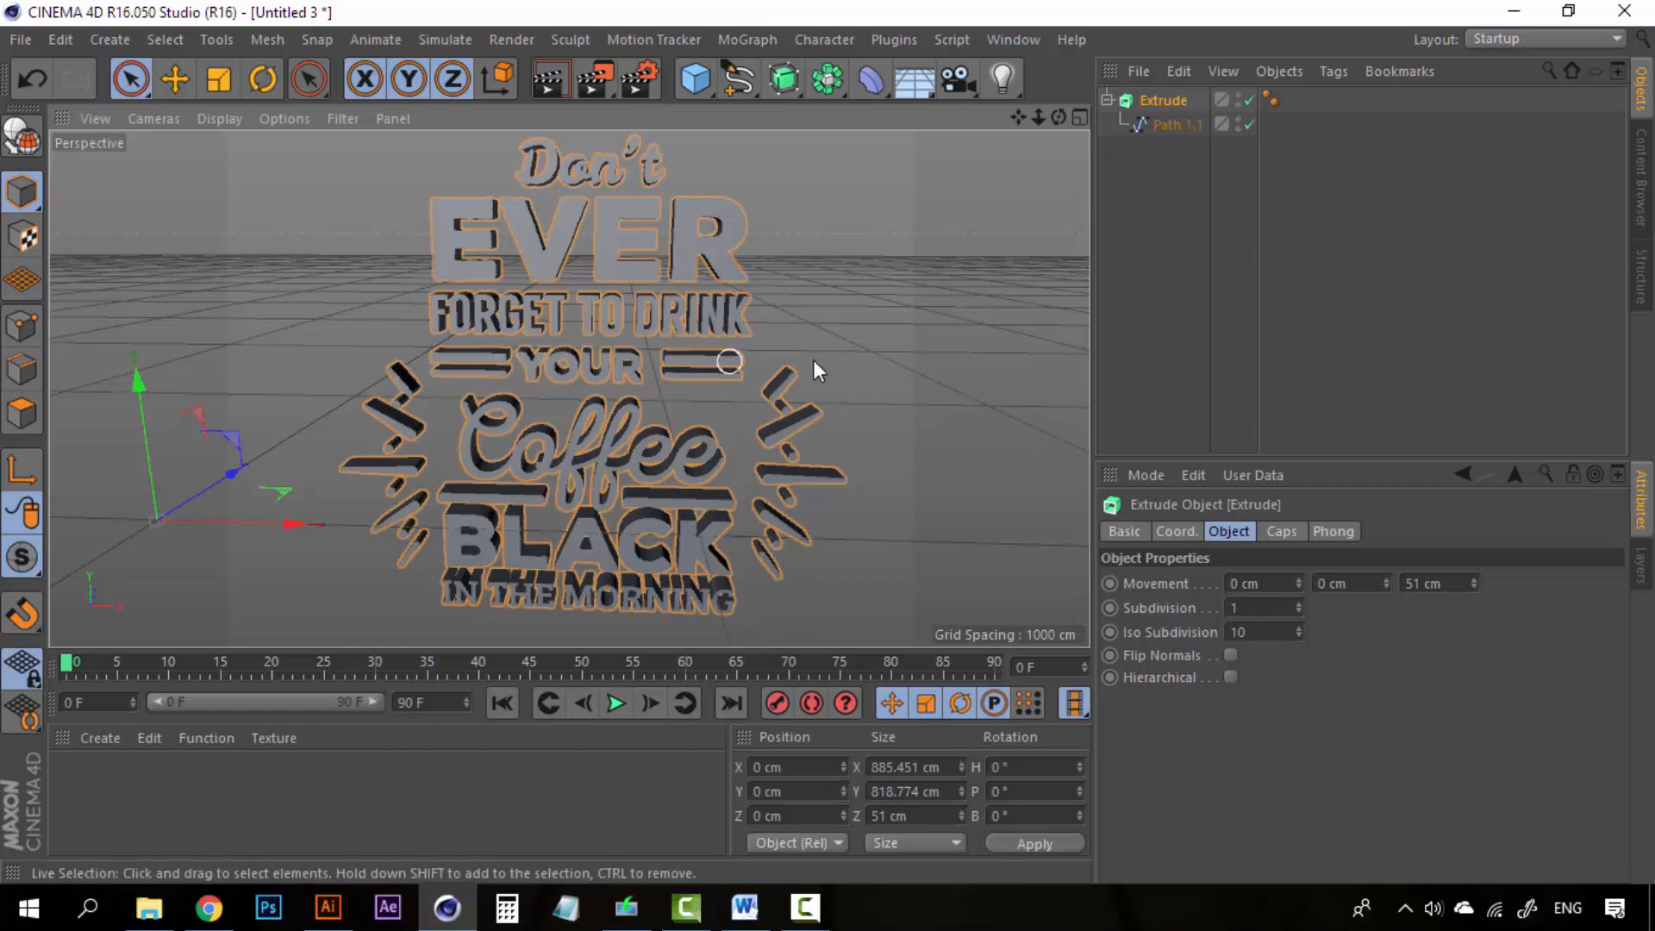
mouse_move(706, 309)
middle_mouse_down("alt")
mouse_move(702, 328)
mouse_move(707, 314)
middle_mouse_up("alt")
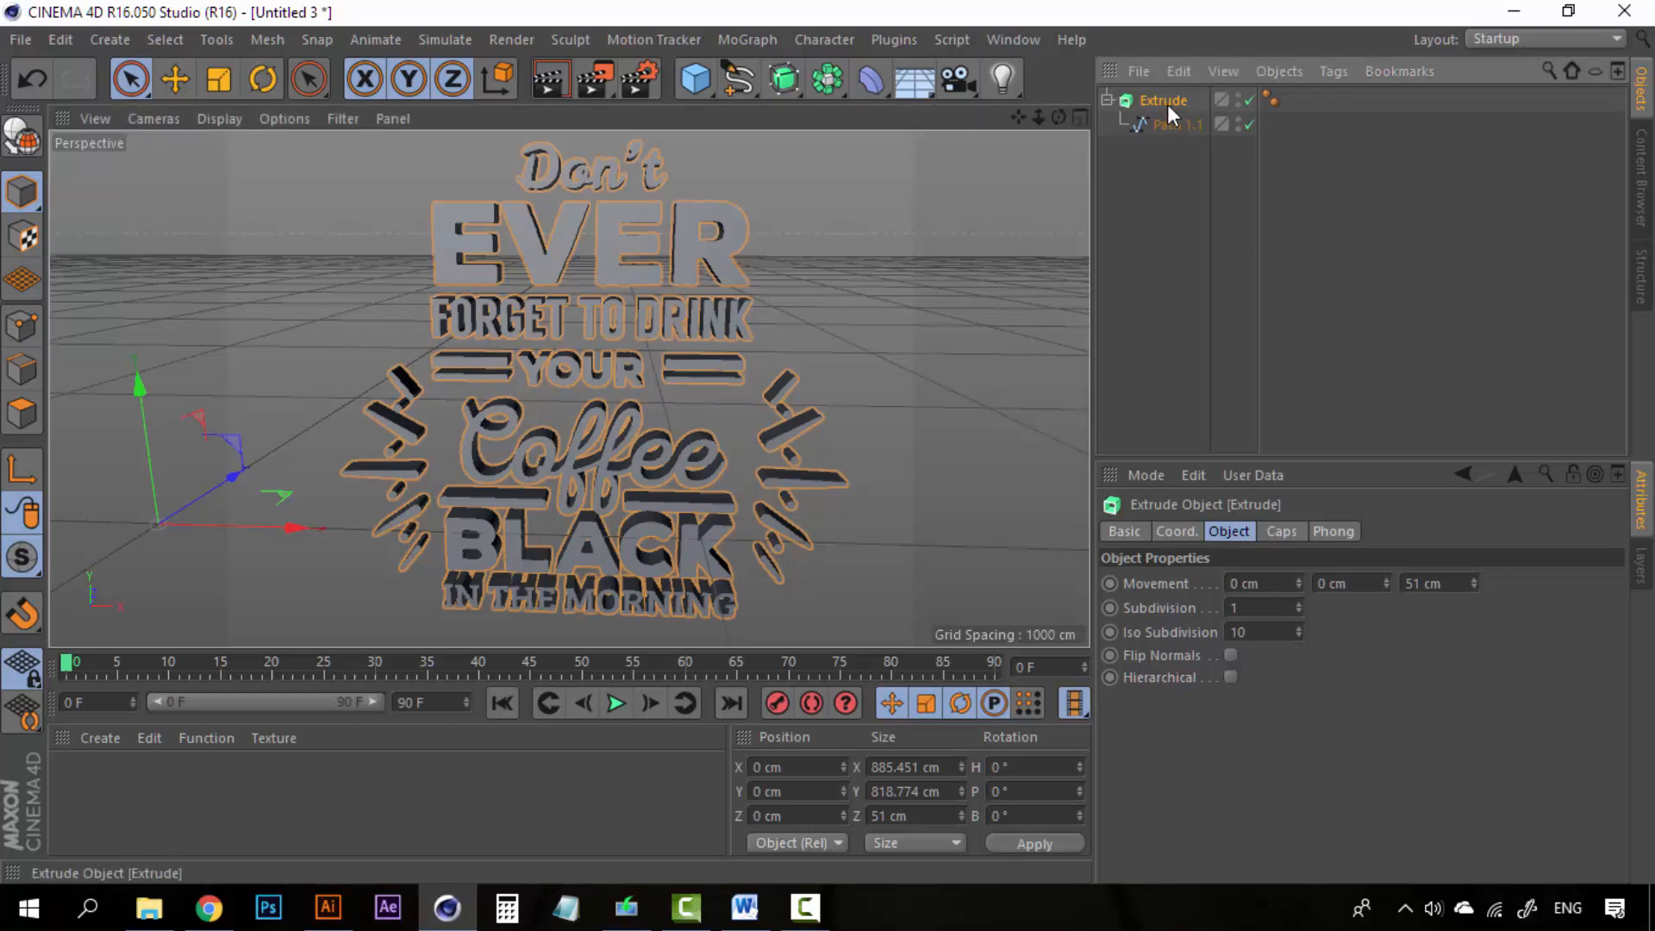
key("Delete")
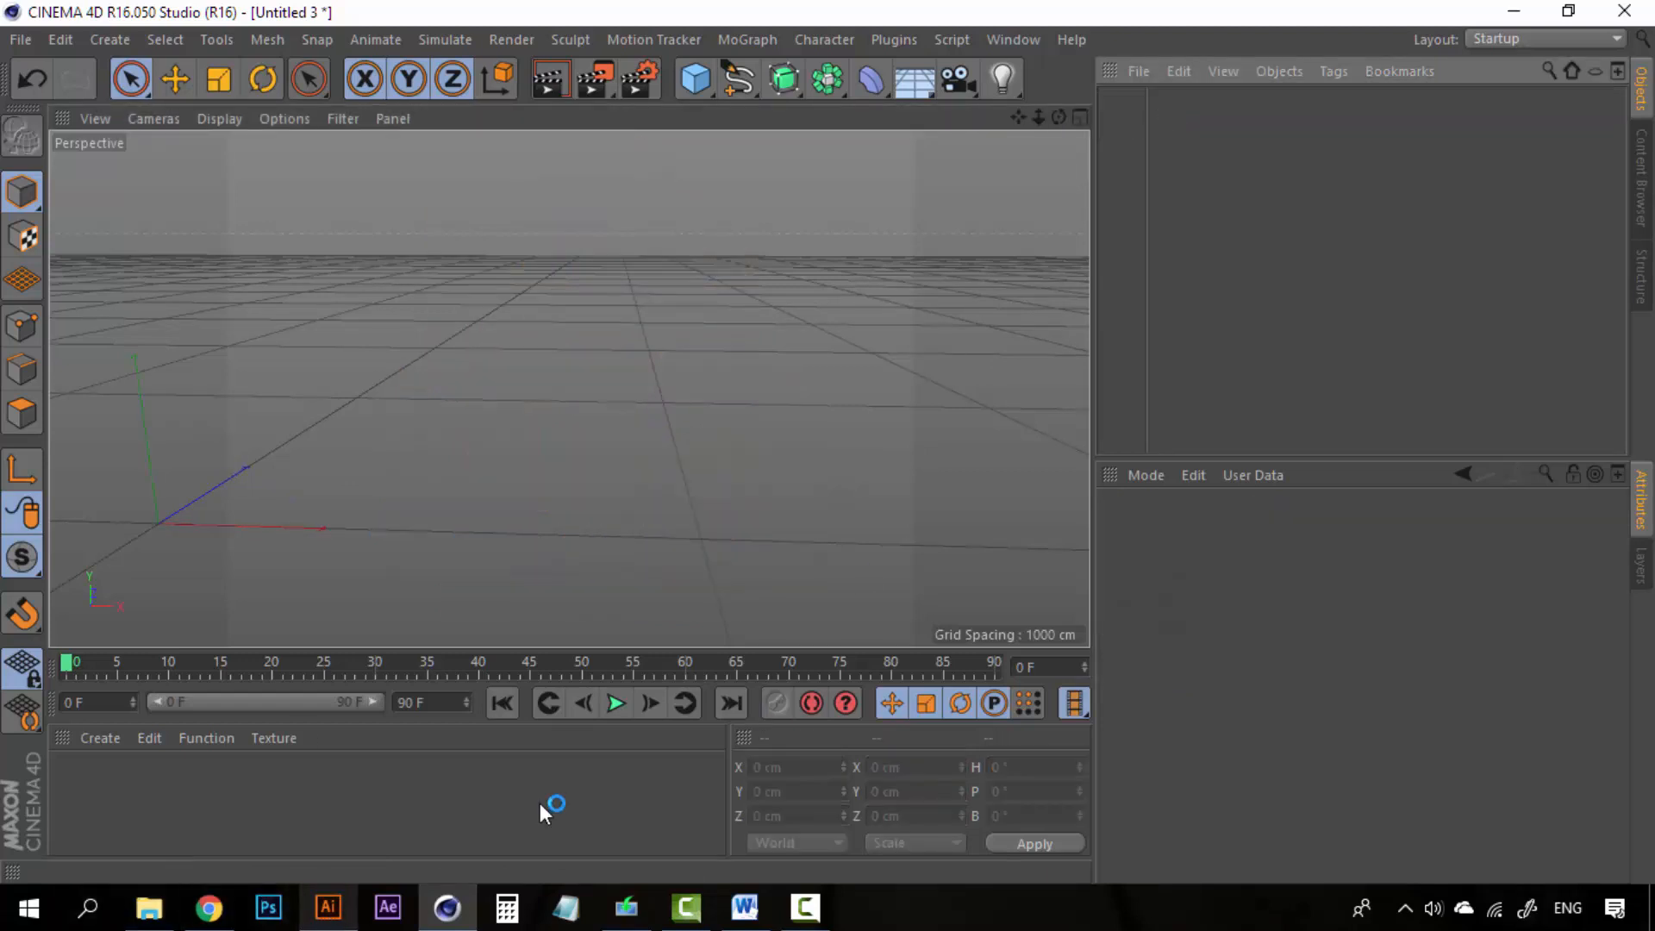
Switch to Illustrator, select all the lettering and fill it with green from the CMYK spectrum
left_click(328, 907)
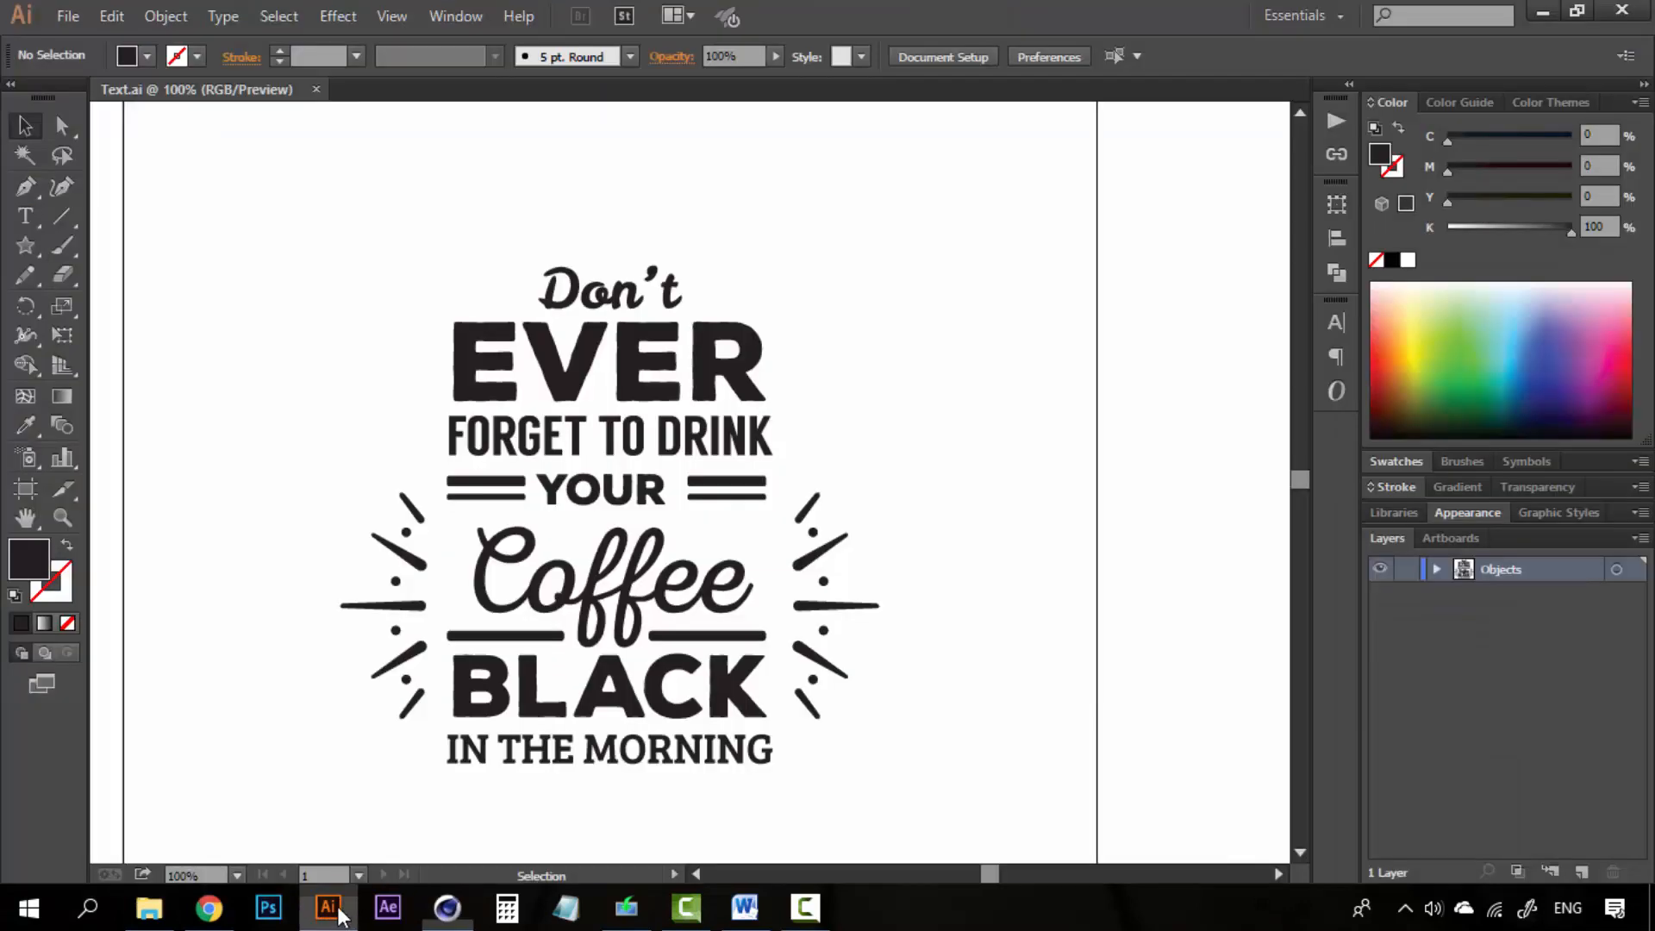
left_click_drag(610, 532, 616, 457)
left_click(616, 457, "ctrl+alt")
left_click(616, 457, "ctrl+alt")
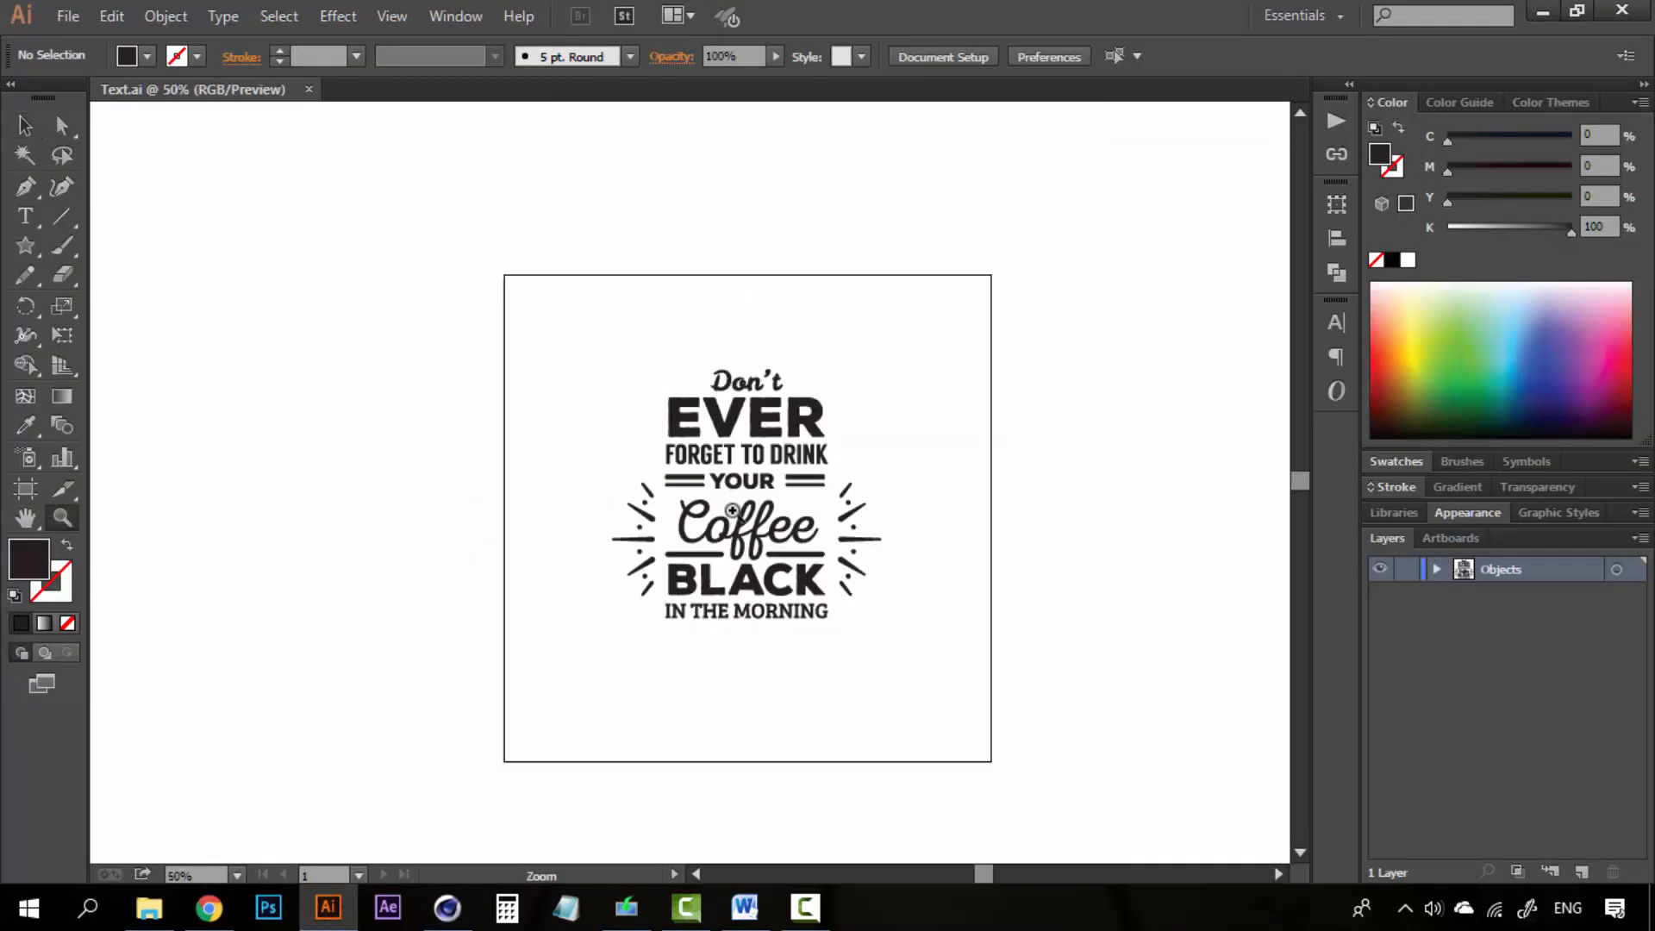
left_click(733, 511, "ctrl")
left_click_drag(762, 521, 699, 611)
left_click(653, 550, "ctrl")
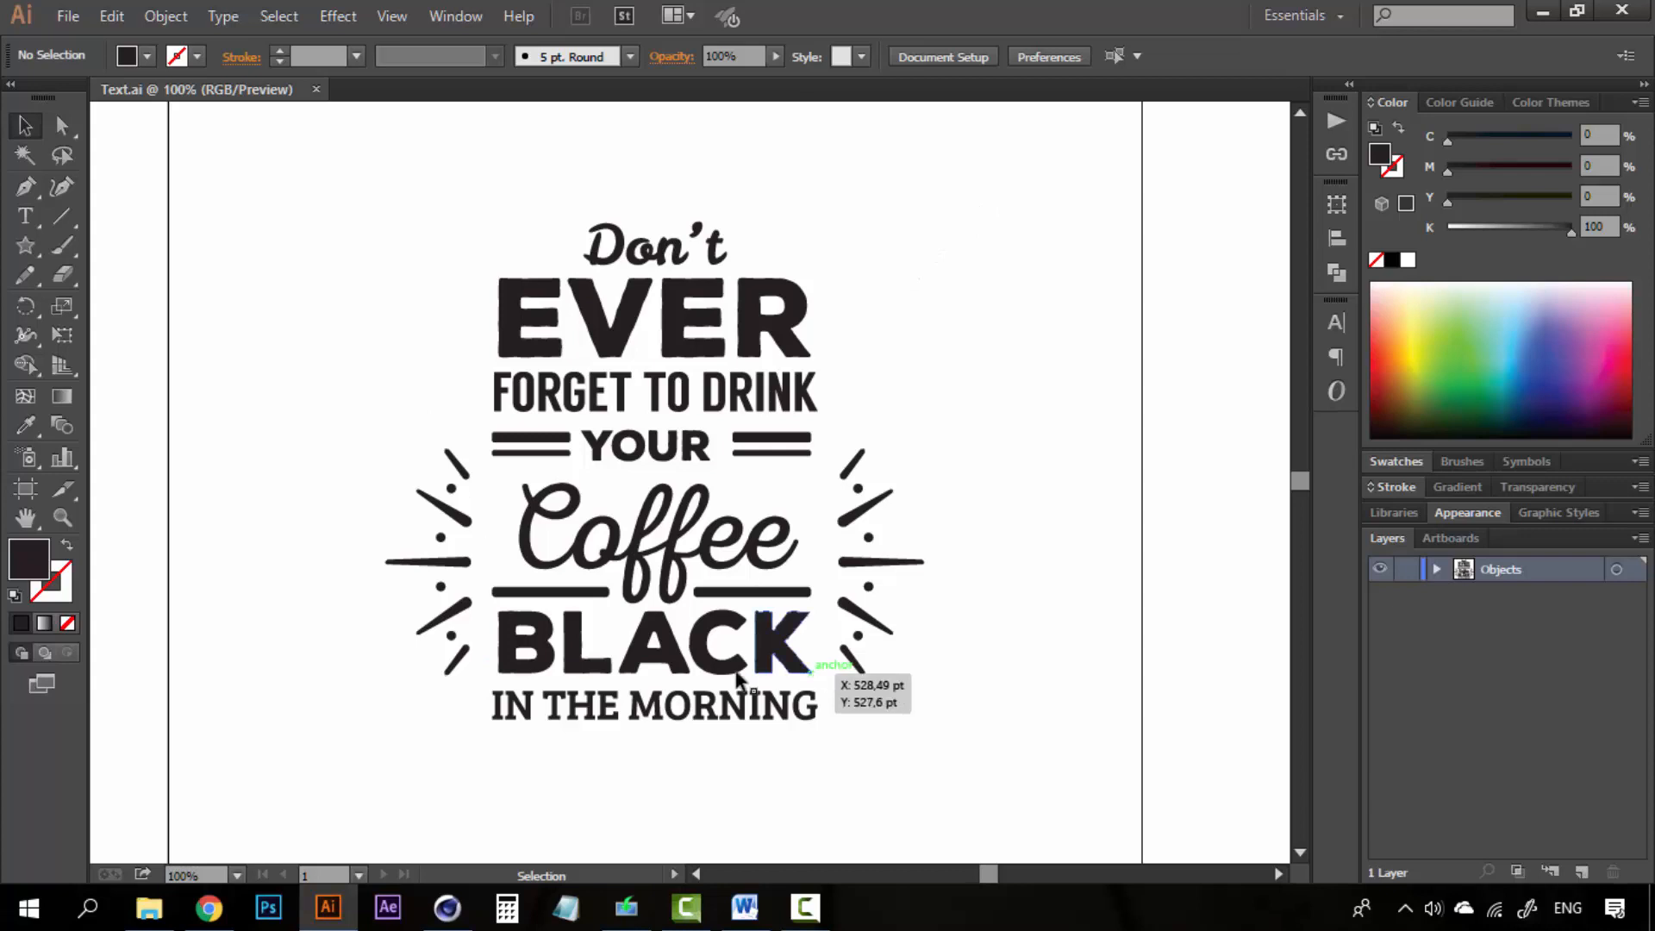
left_click_drag(978, 226, 311, 731)
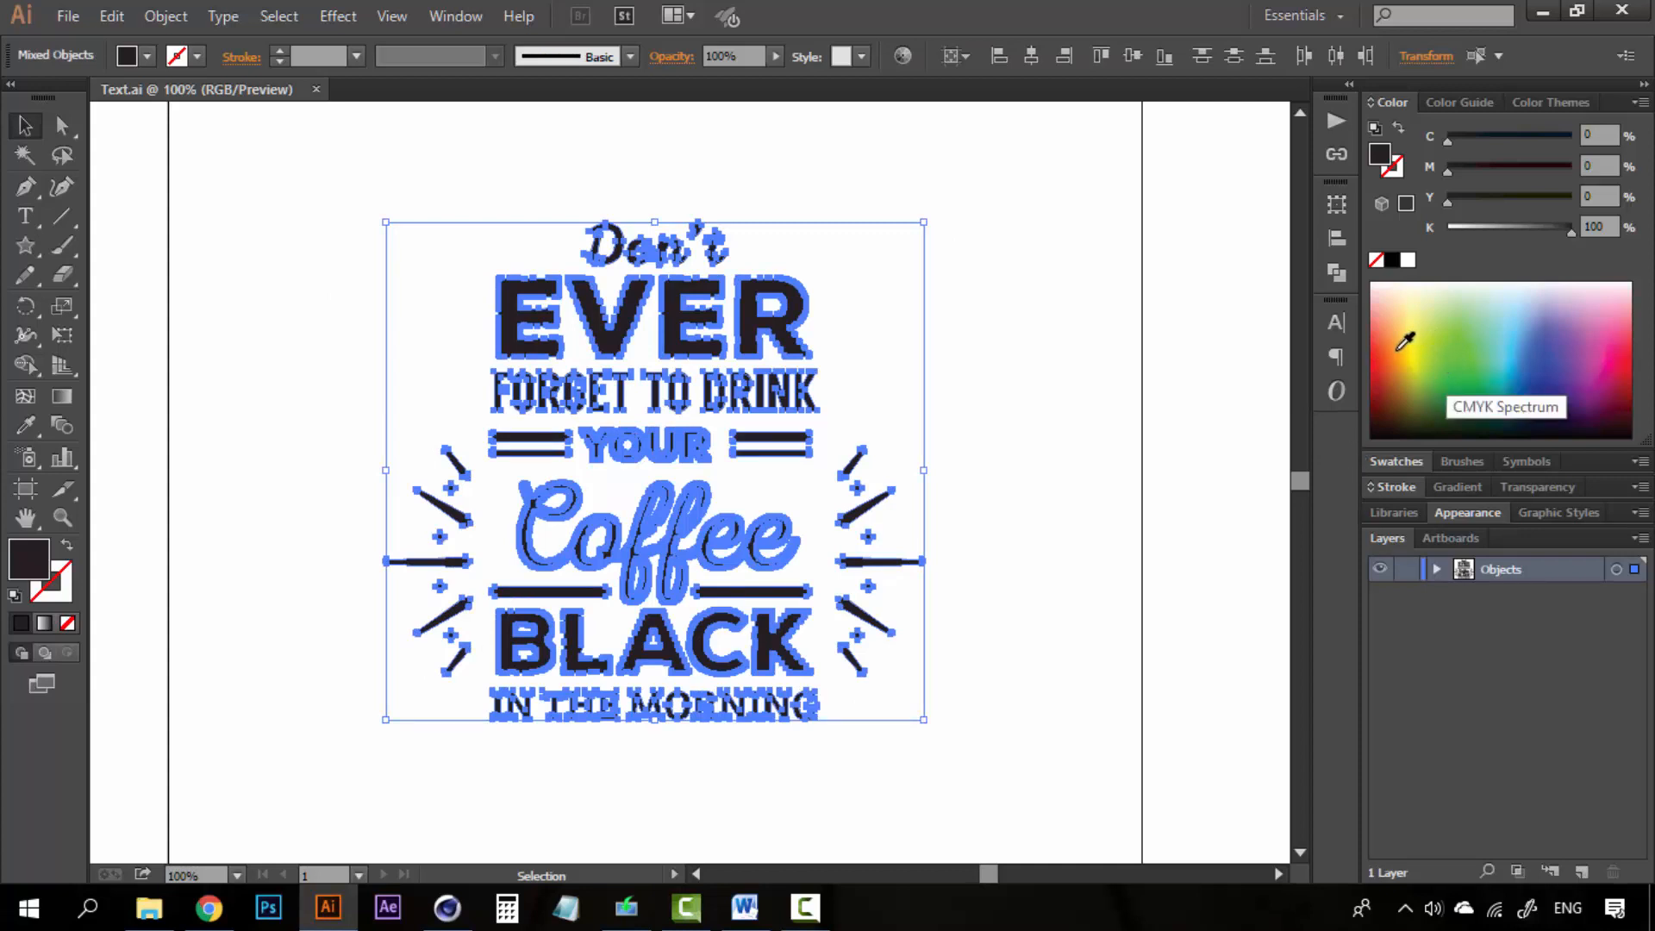
left_click(1465, 341)
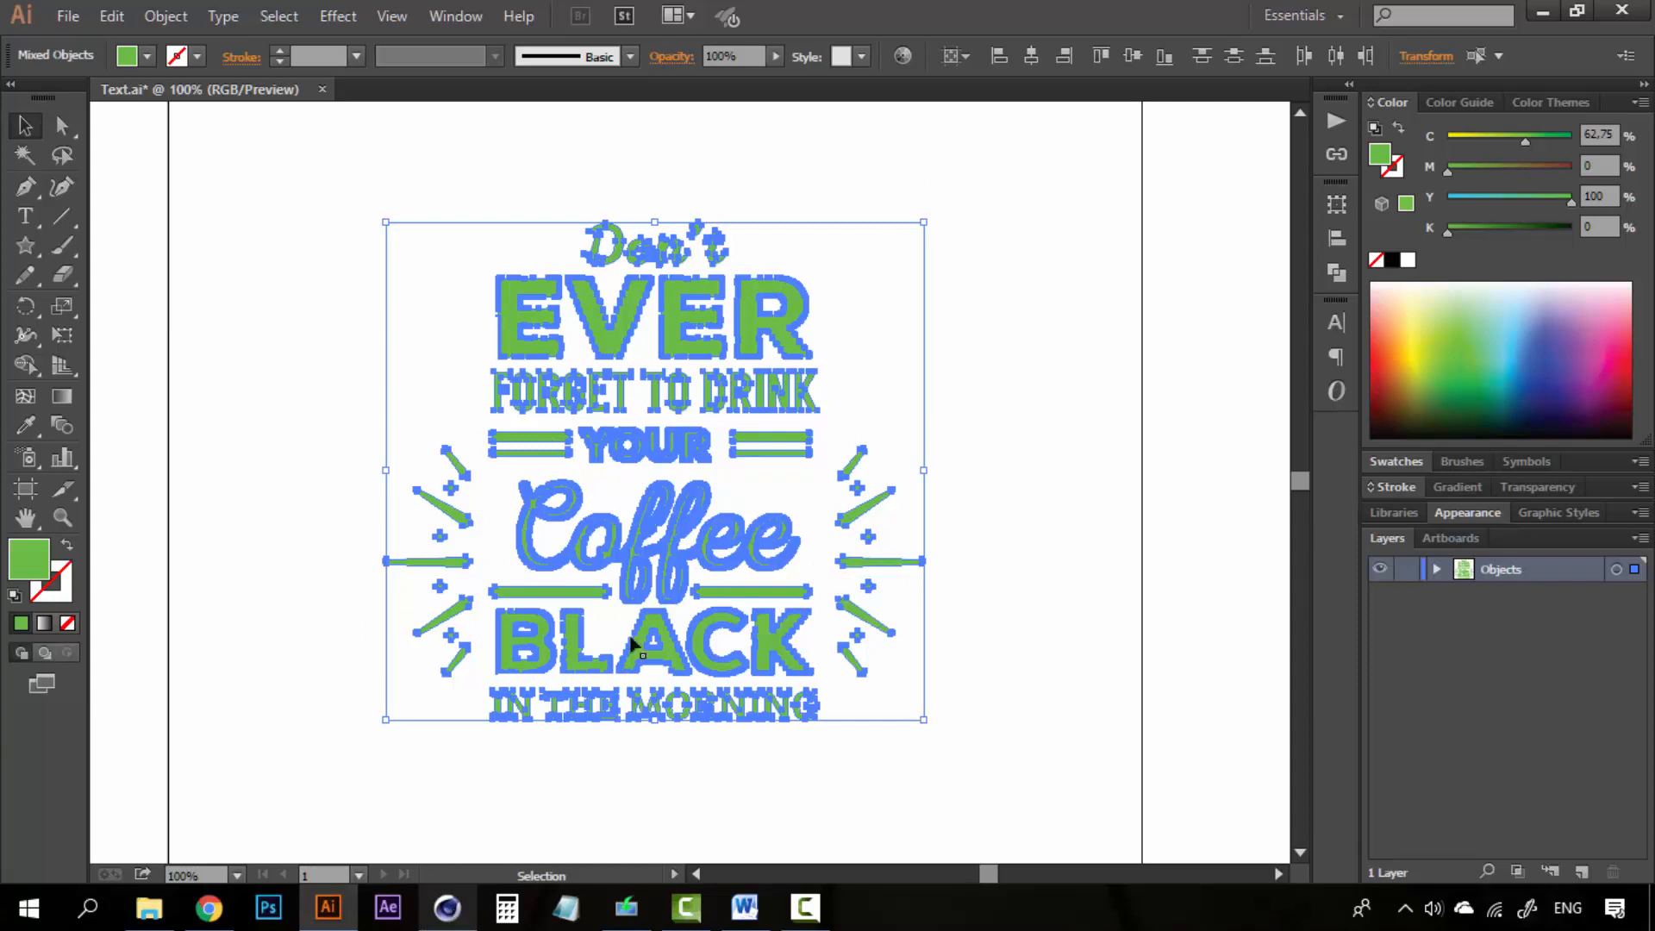
Give all the lettering and its ornaments a black stroke with a weight of 4 pt
left_click_drag(1013, 205, 310, 787)
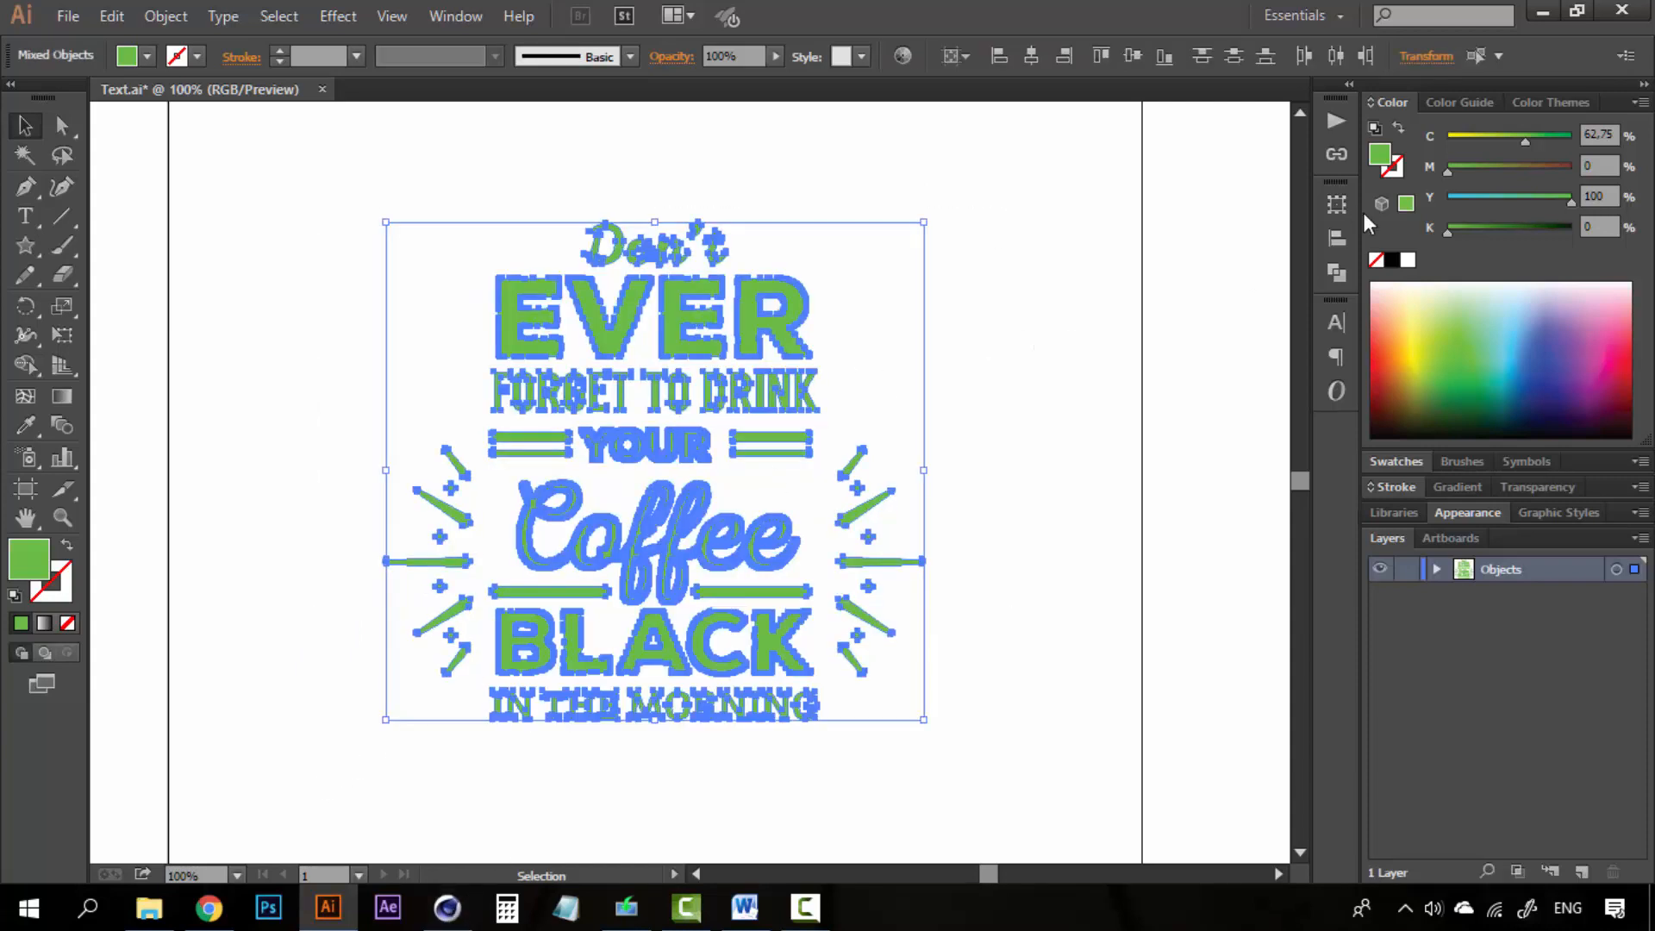
left_click(1394, 170)
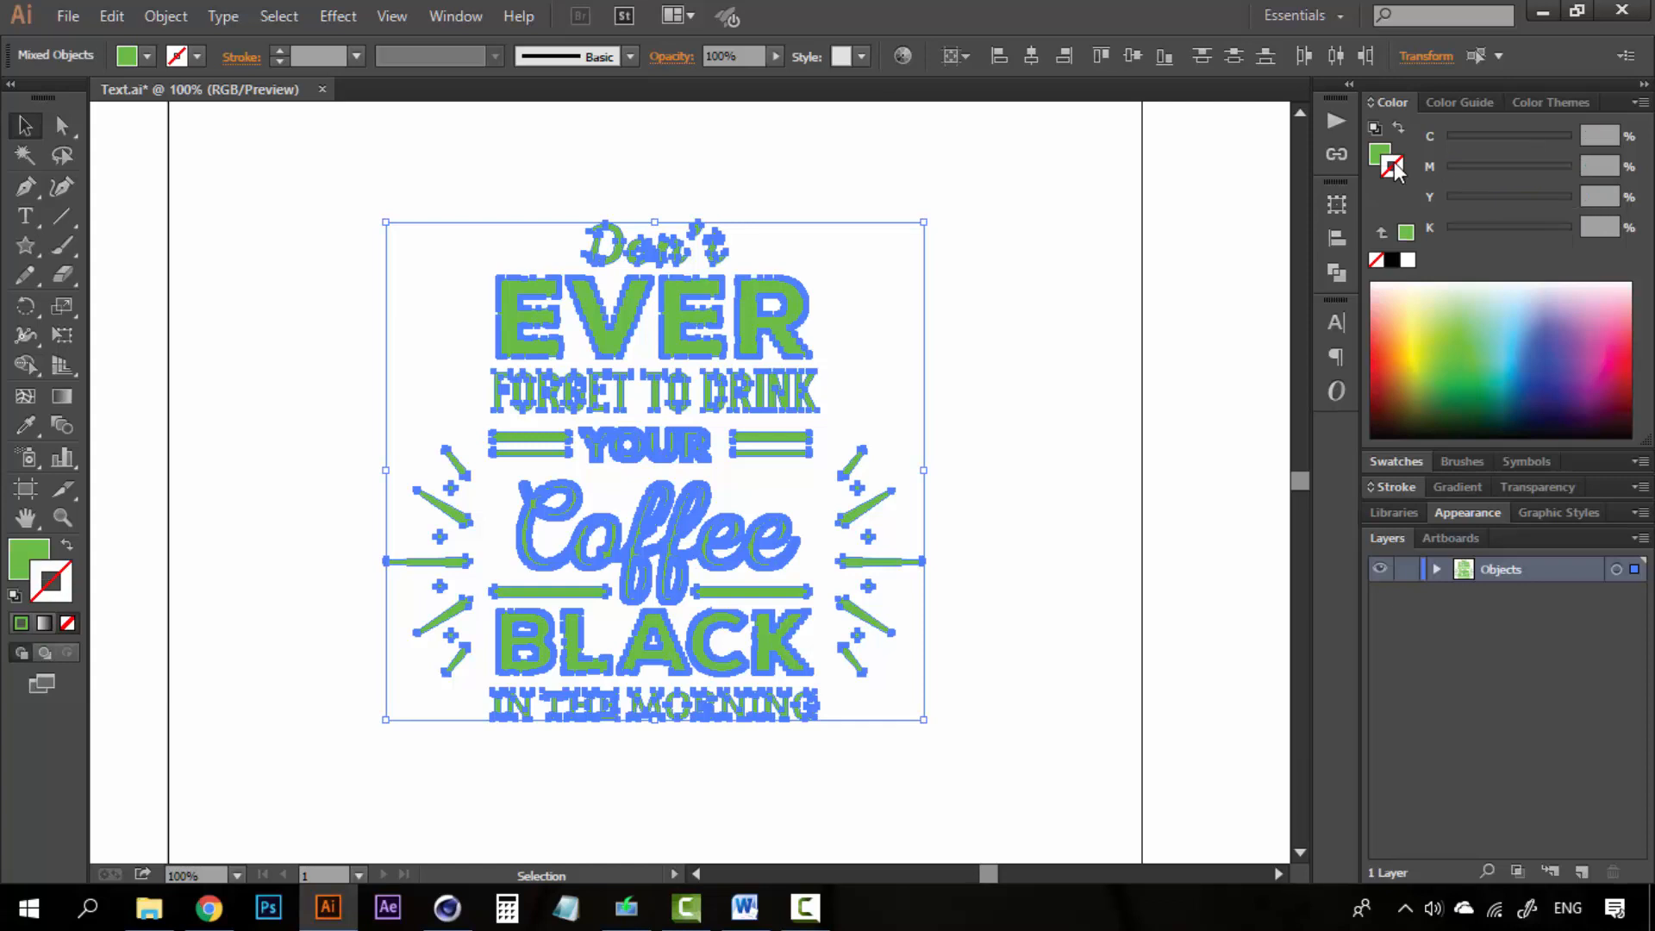
left_click(1392, 262)
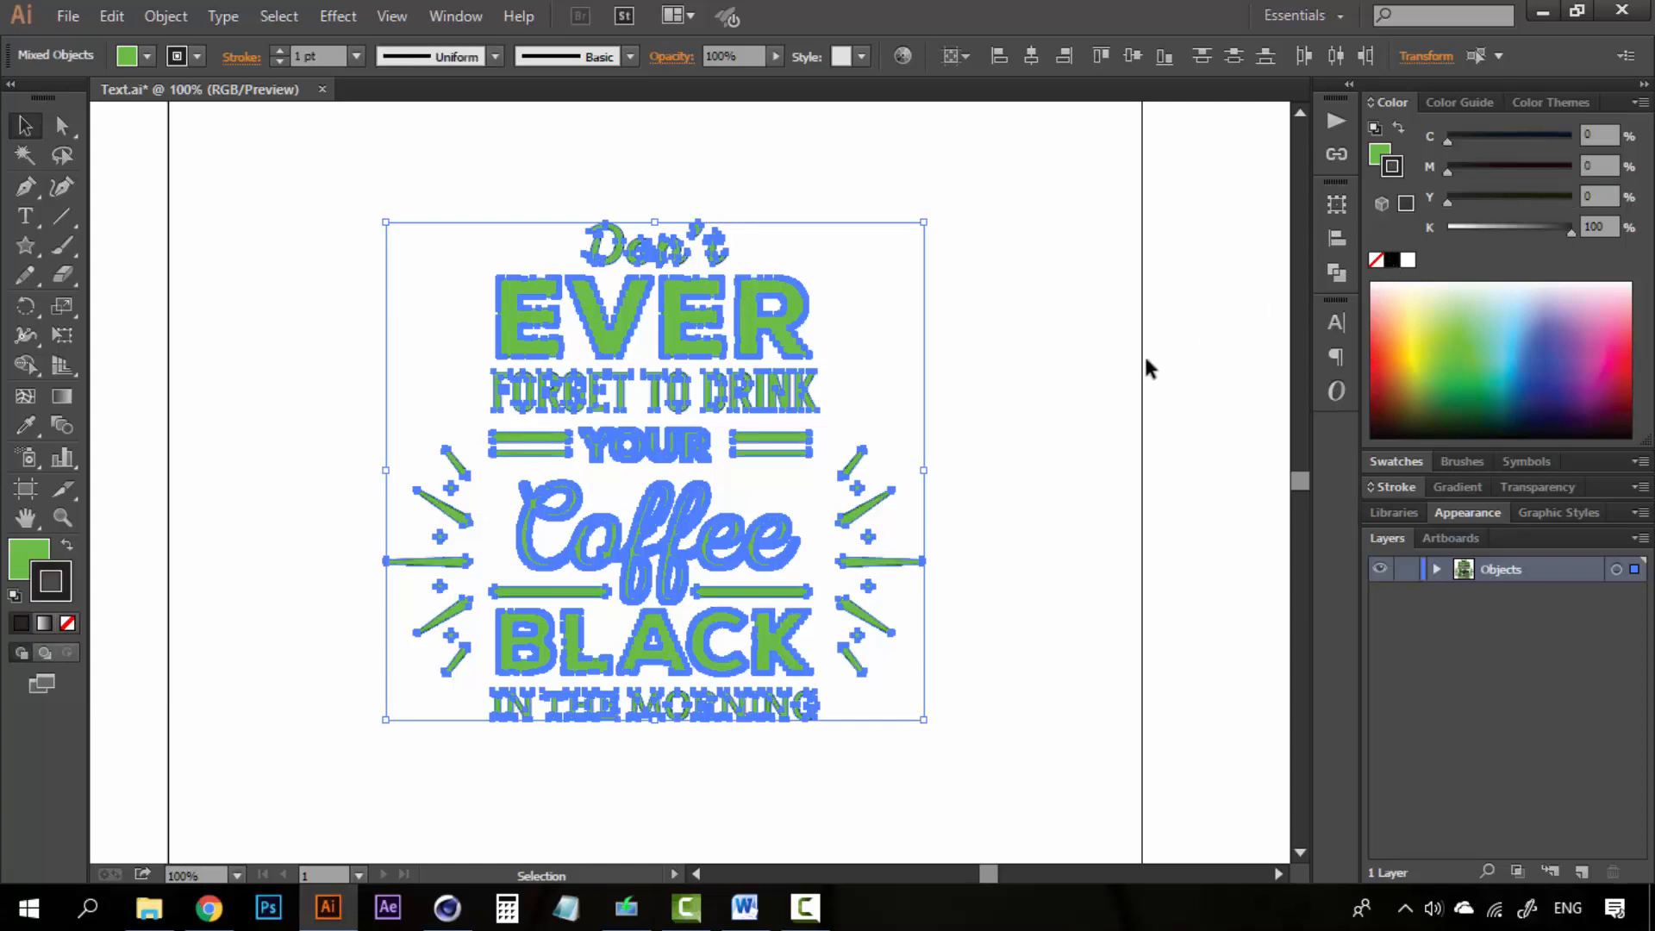
left_click(1455, 498)
left_click(1398, 487)
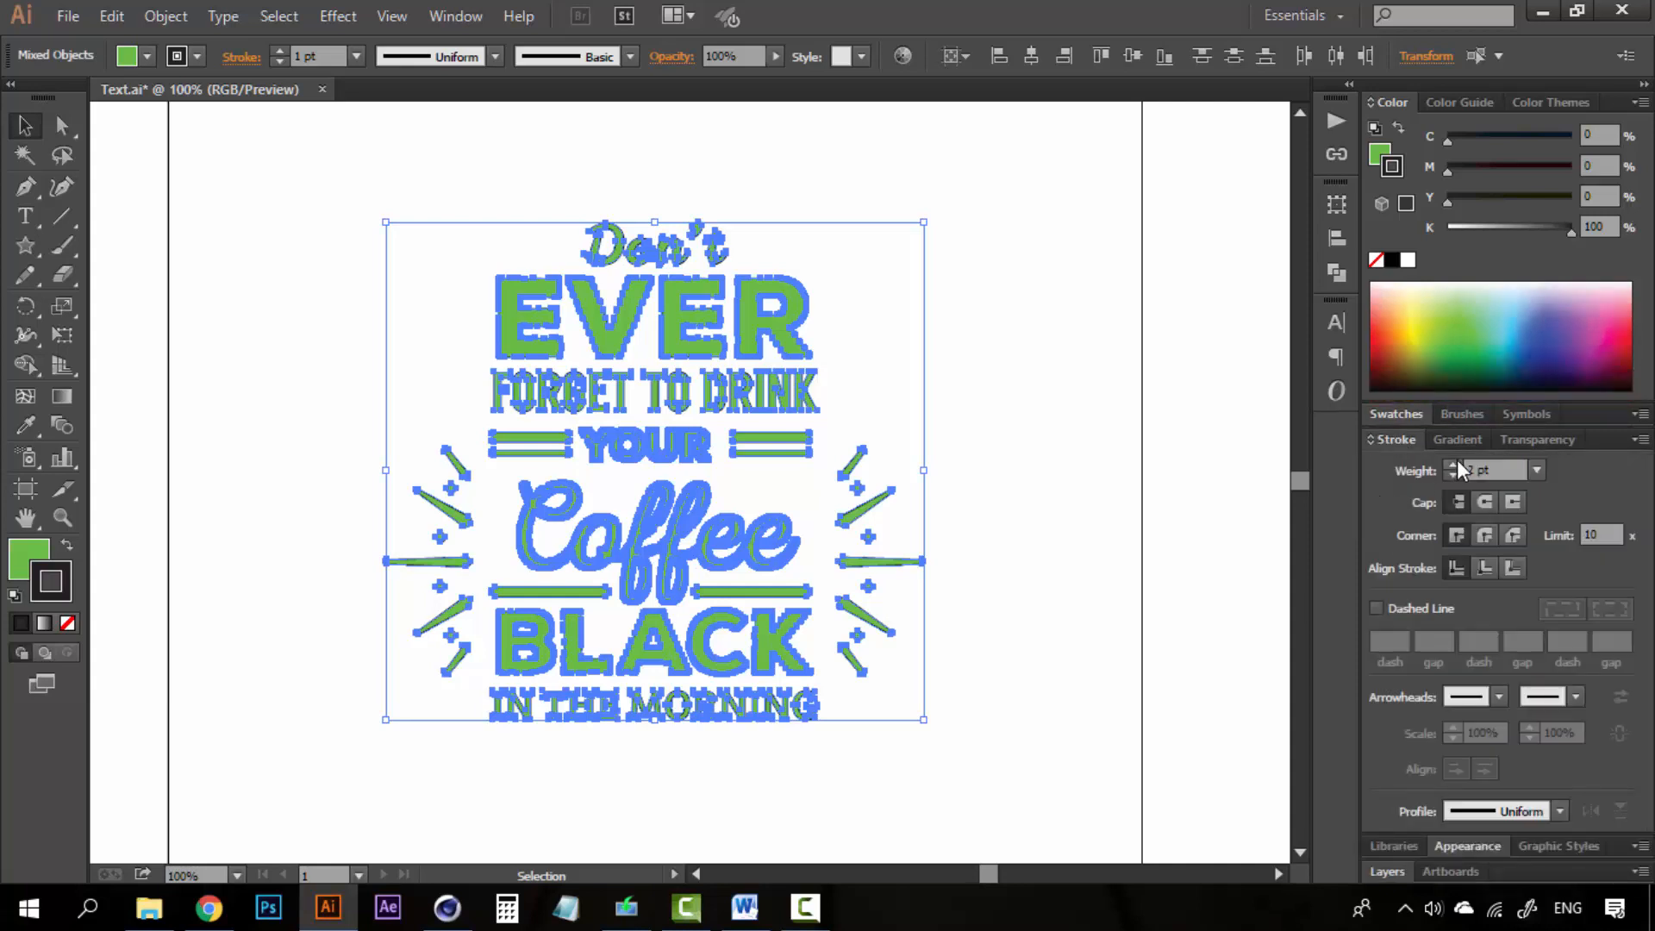
left_click(1456, 466)
left_click(1455, 466)
left_click(1456, 465)
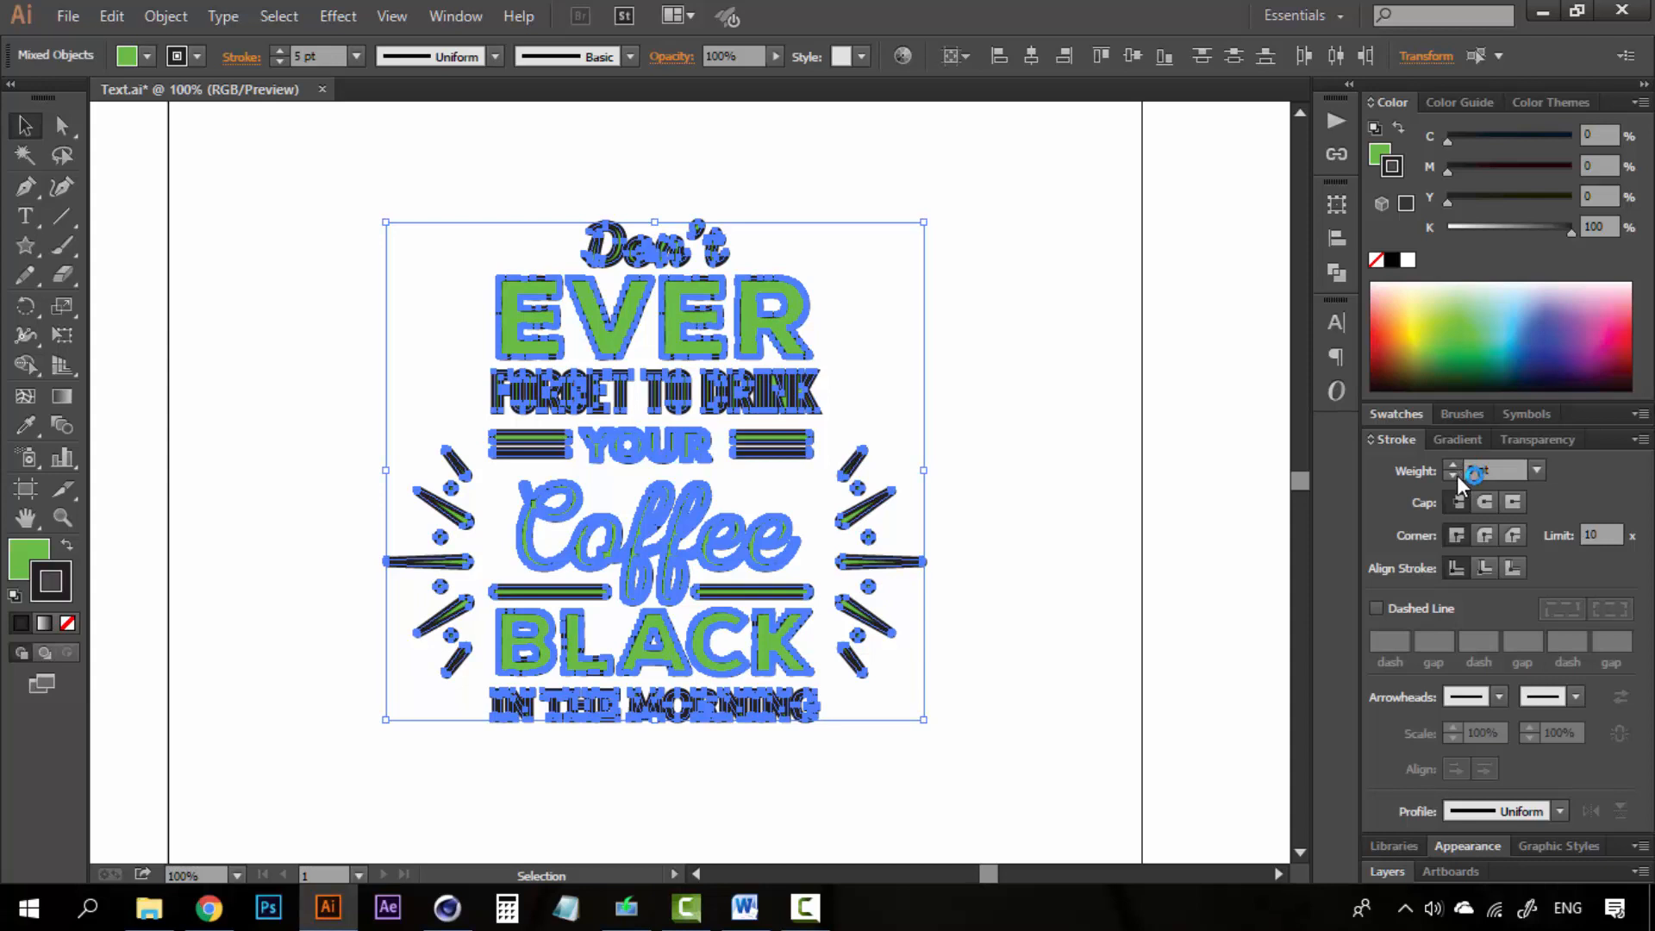
left_click(1455, 478)
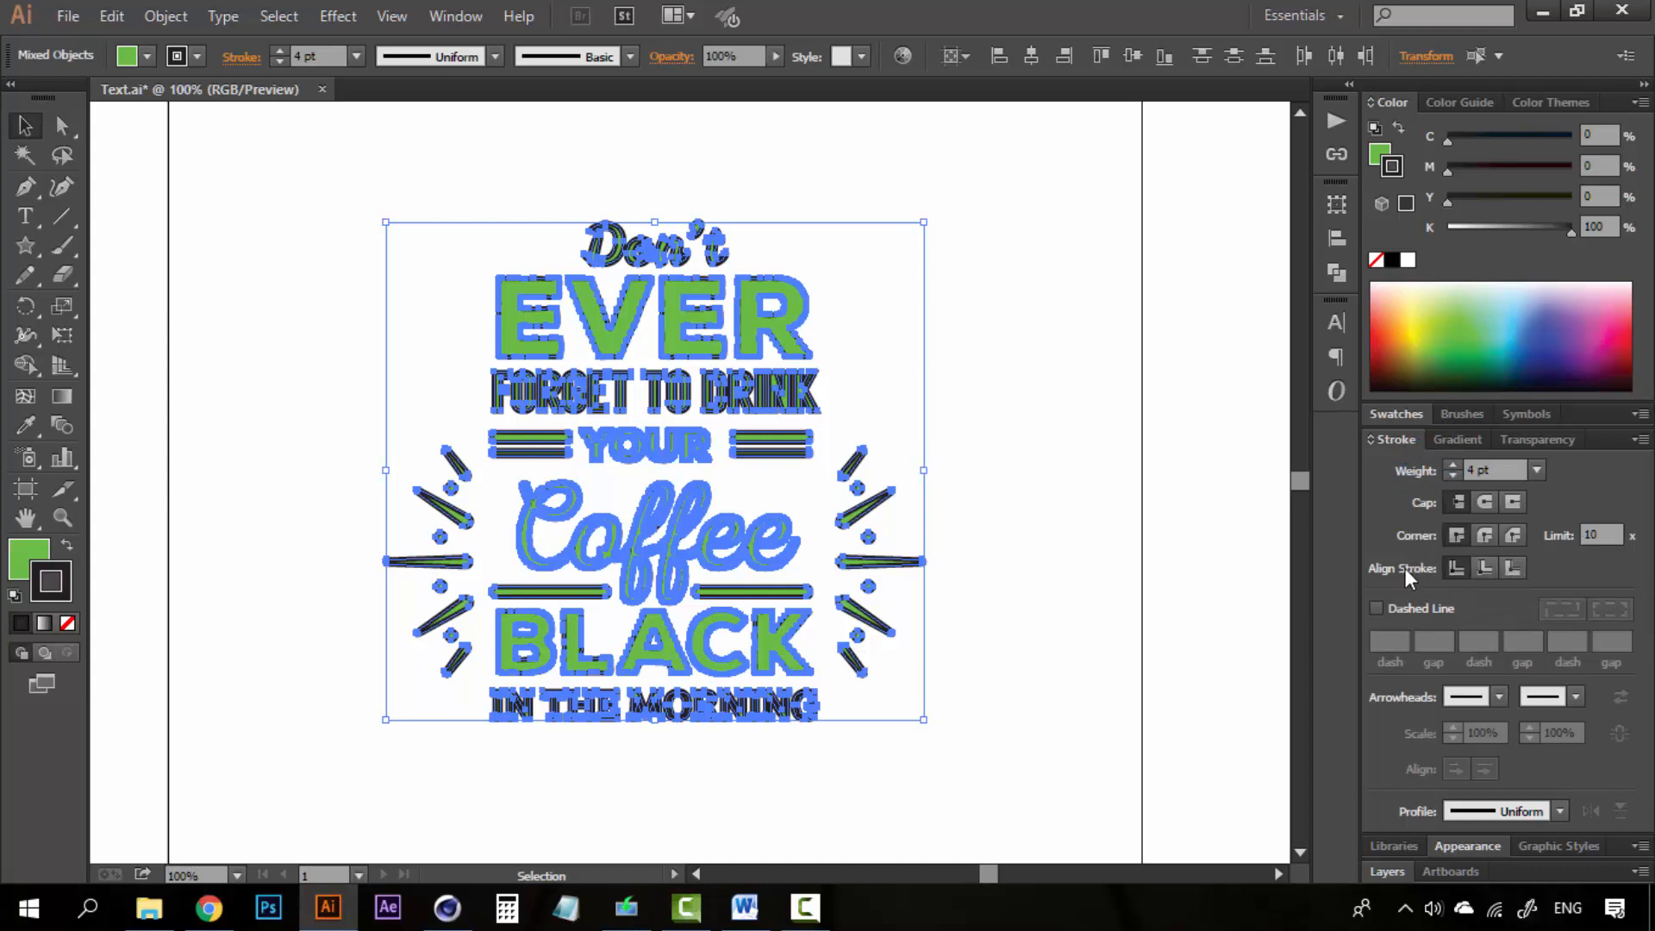
Align the lettering's stroke to the outside with round caps and round corner joins, then deselect the artwork
left_click(1516, 566)
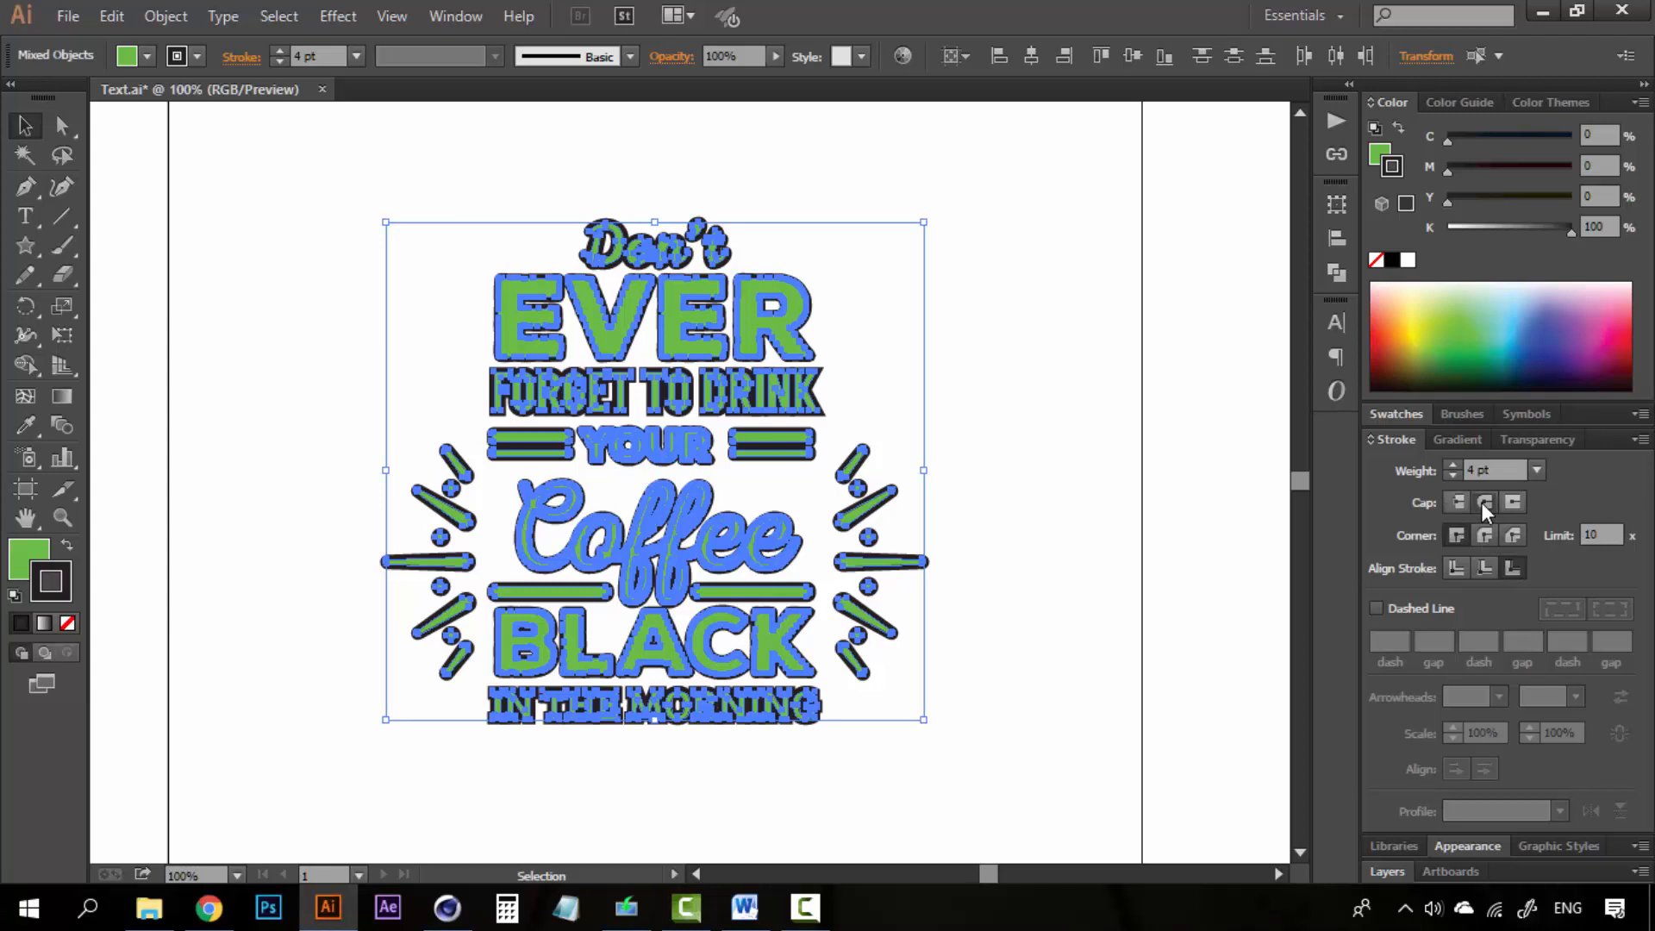
left_click(1484, 536)
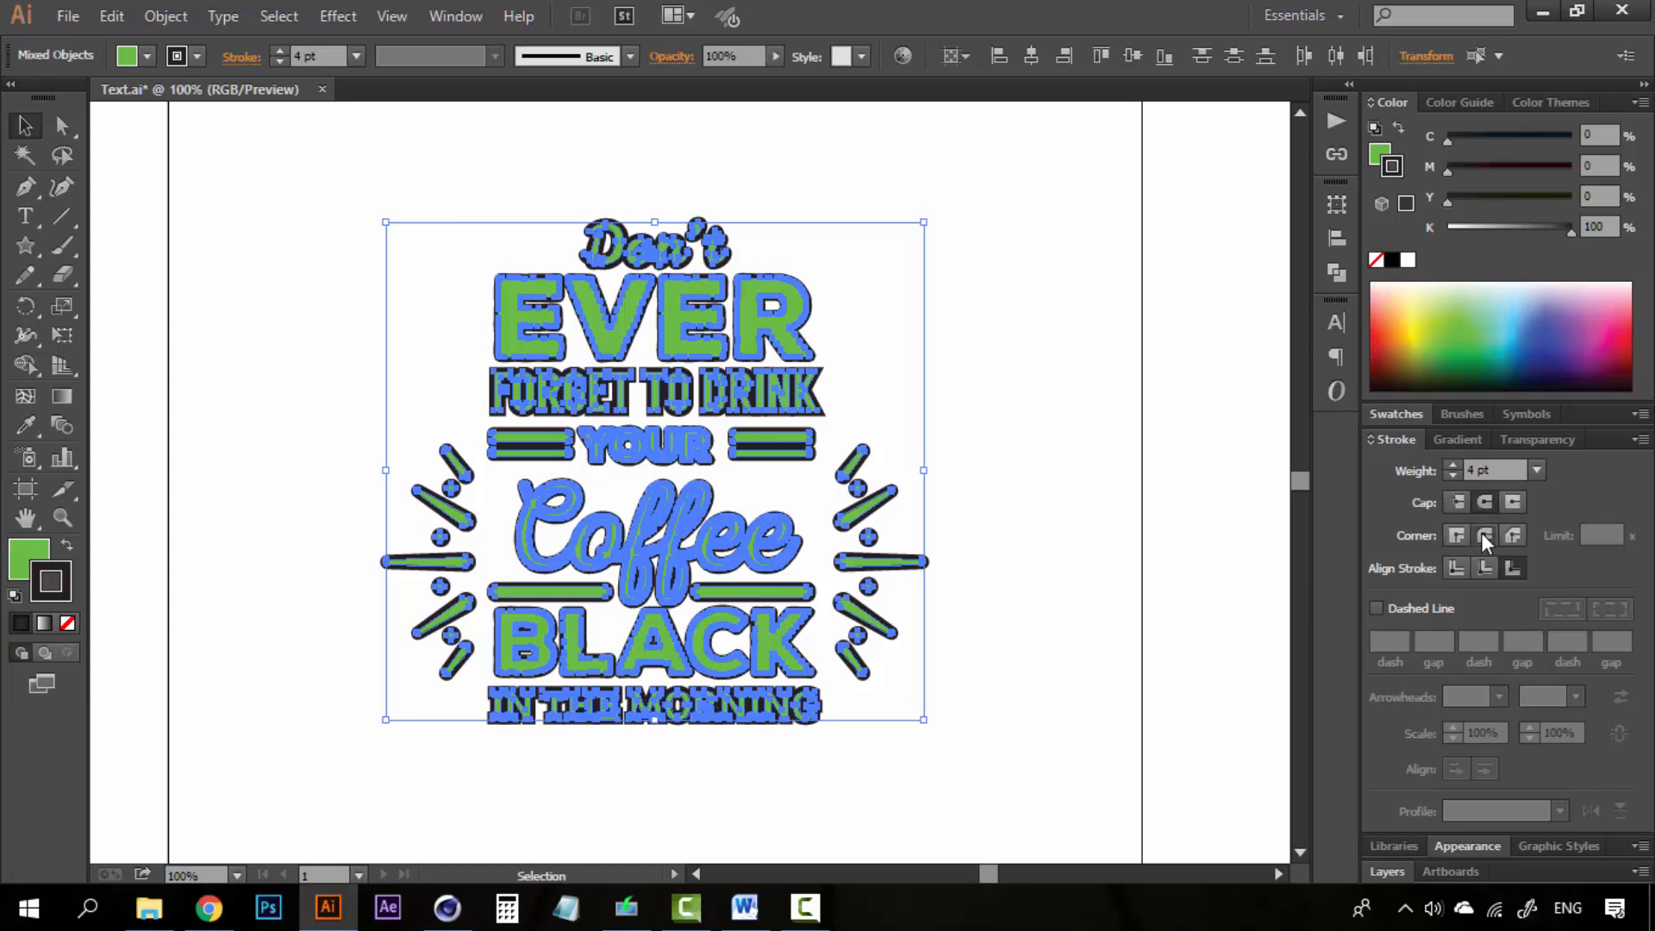
left_click(1036, 438)
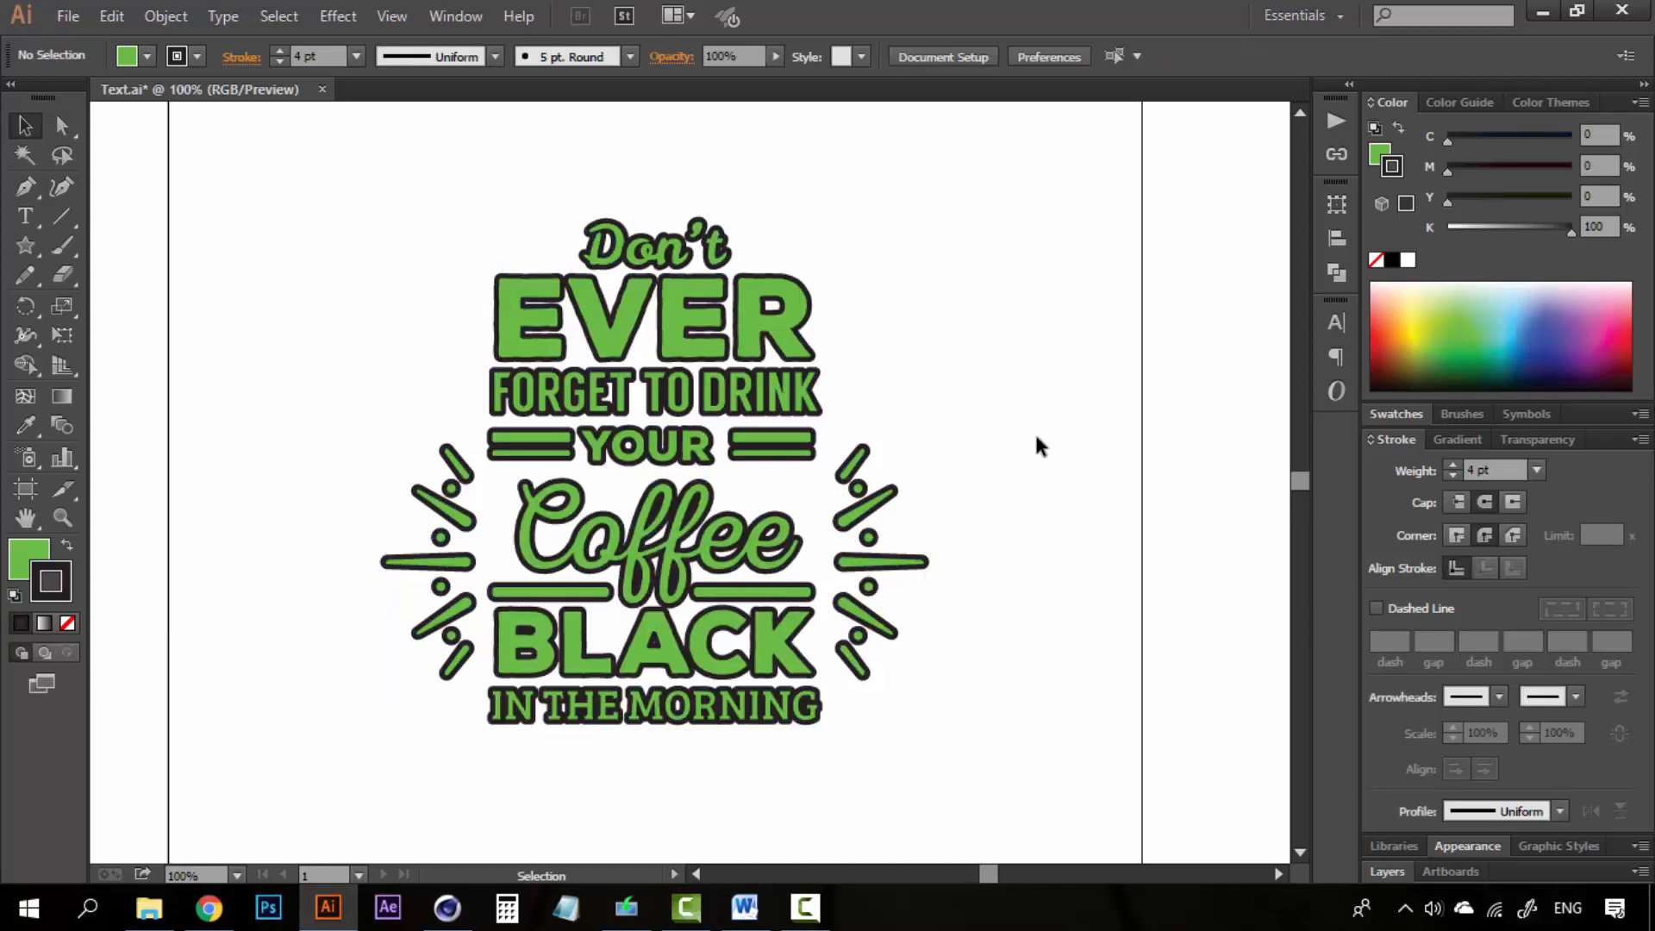
Examine the black outline around the green lettering up close and at full view
key("z")
left_click(780, 471)
left_click(579, 548, "alt")
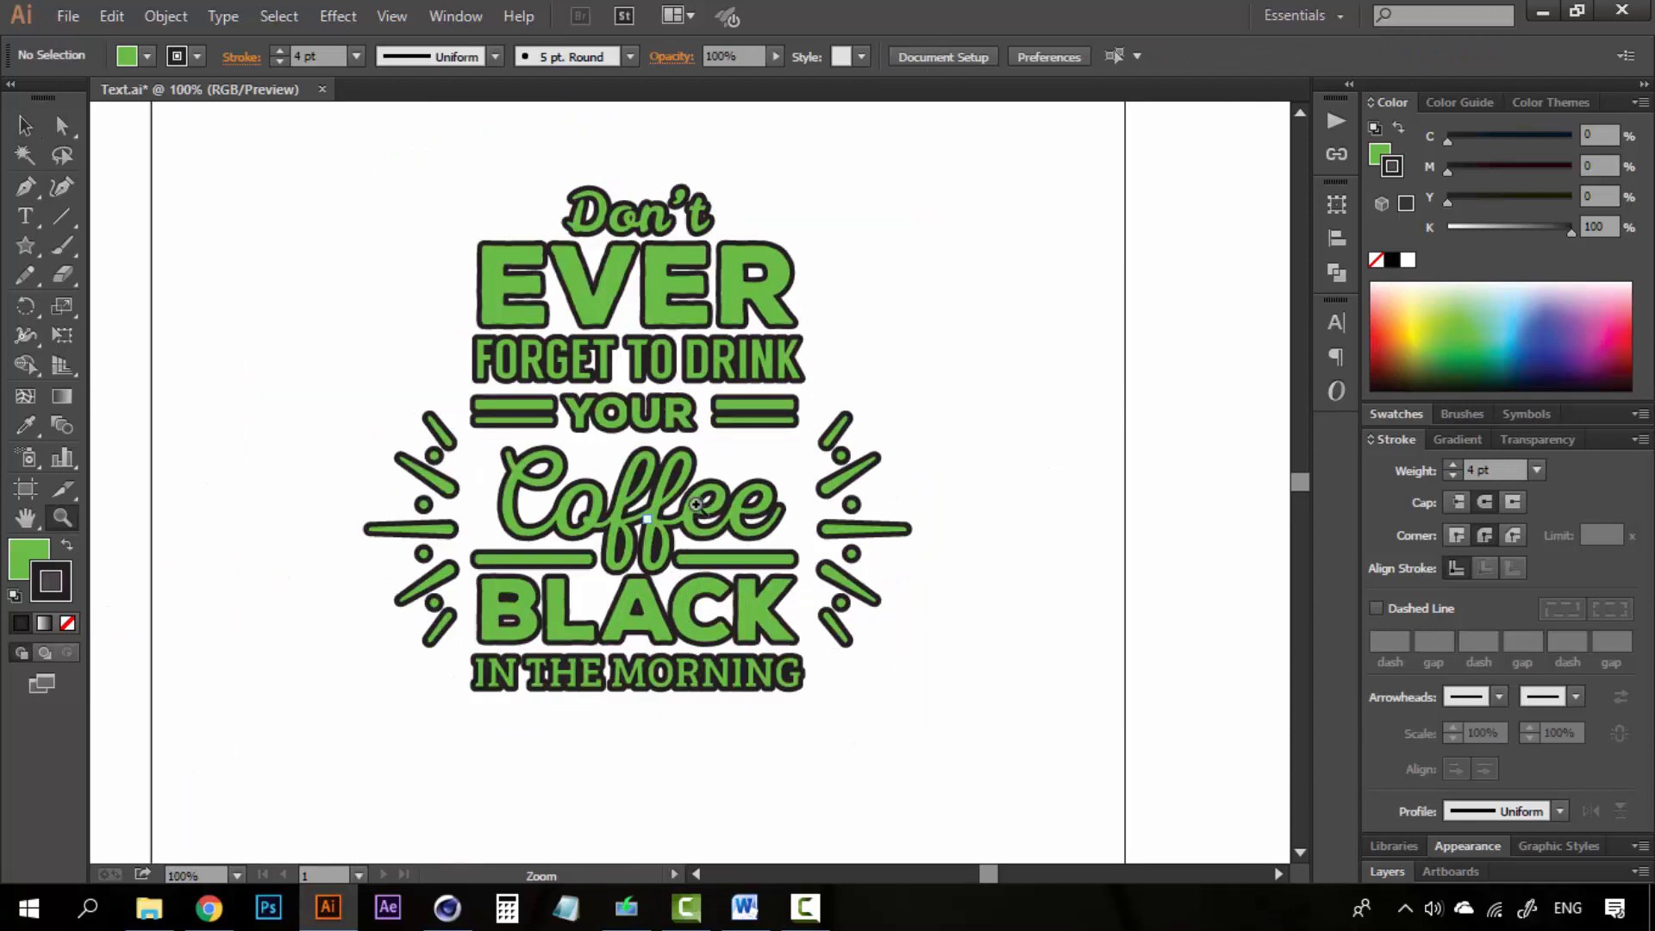
key("v")
left_click(665, 412, "ctrl")
scroll(630, 552, "down", 3)
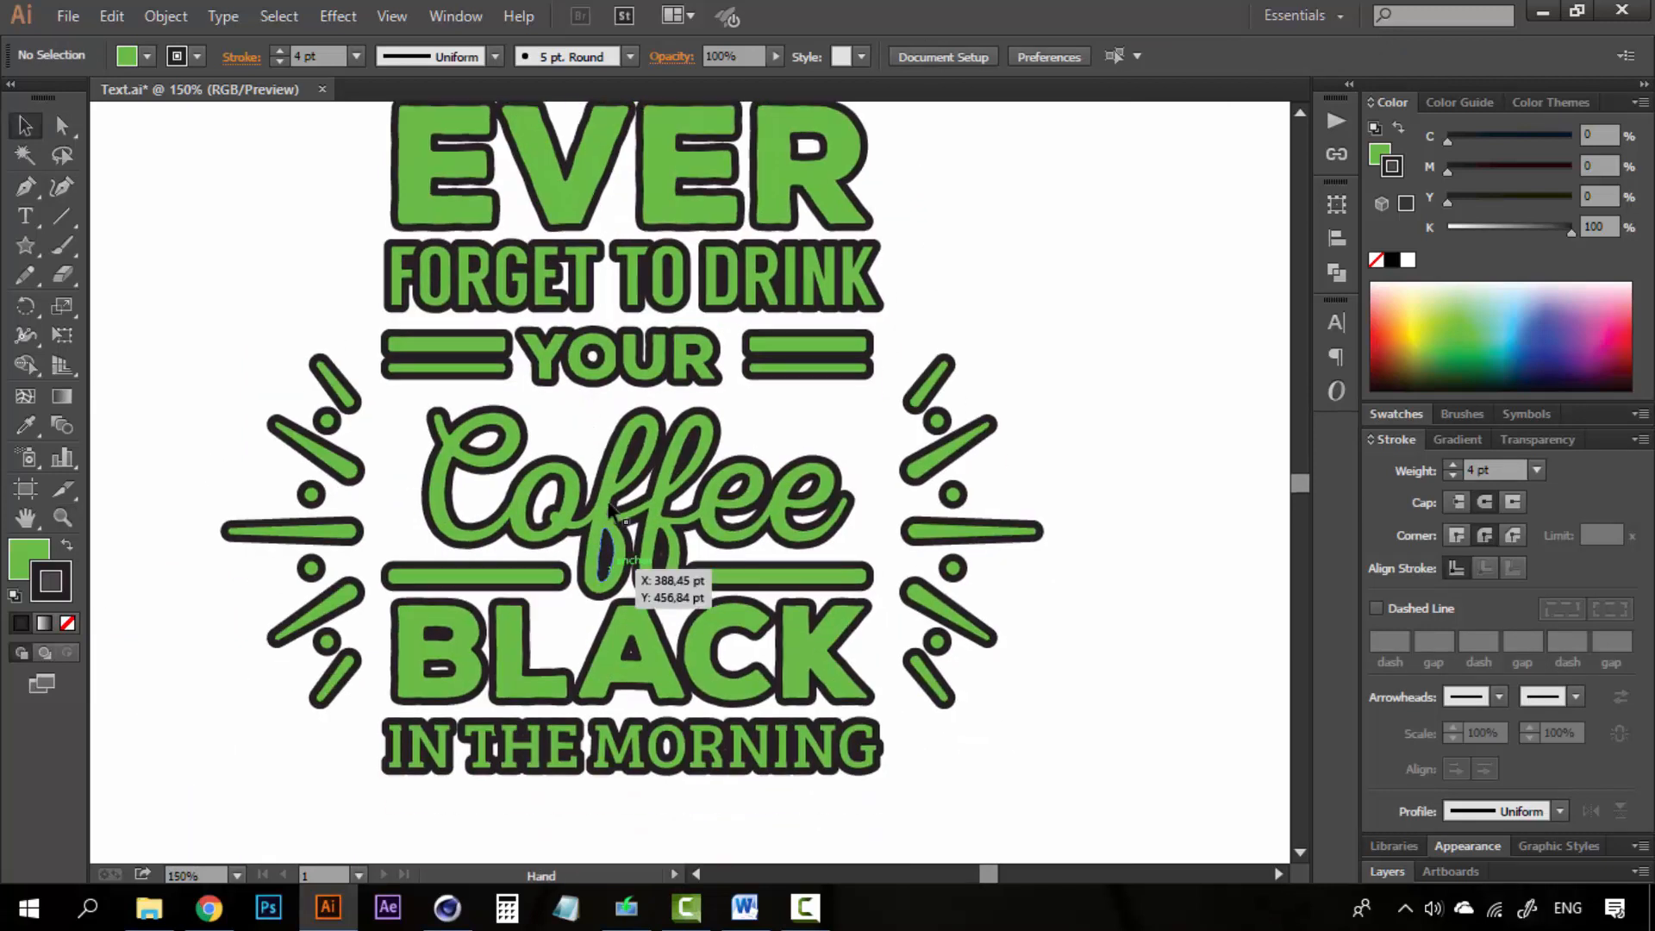
left_click(638, 551, "ctrl+alt")
left_click_drag(727, 497, 703, 565)
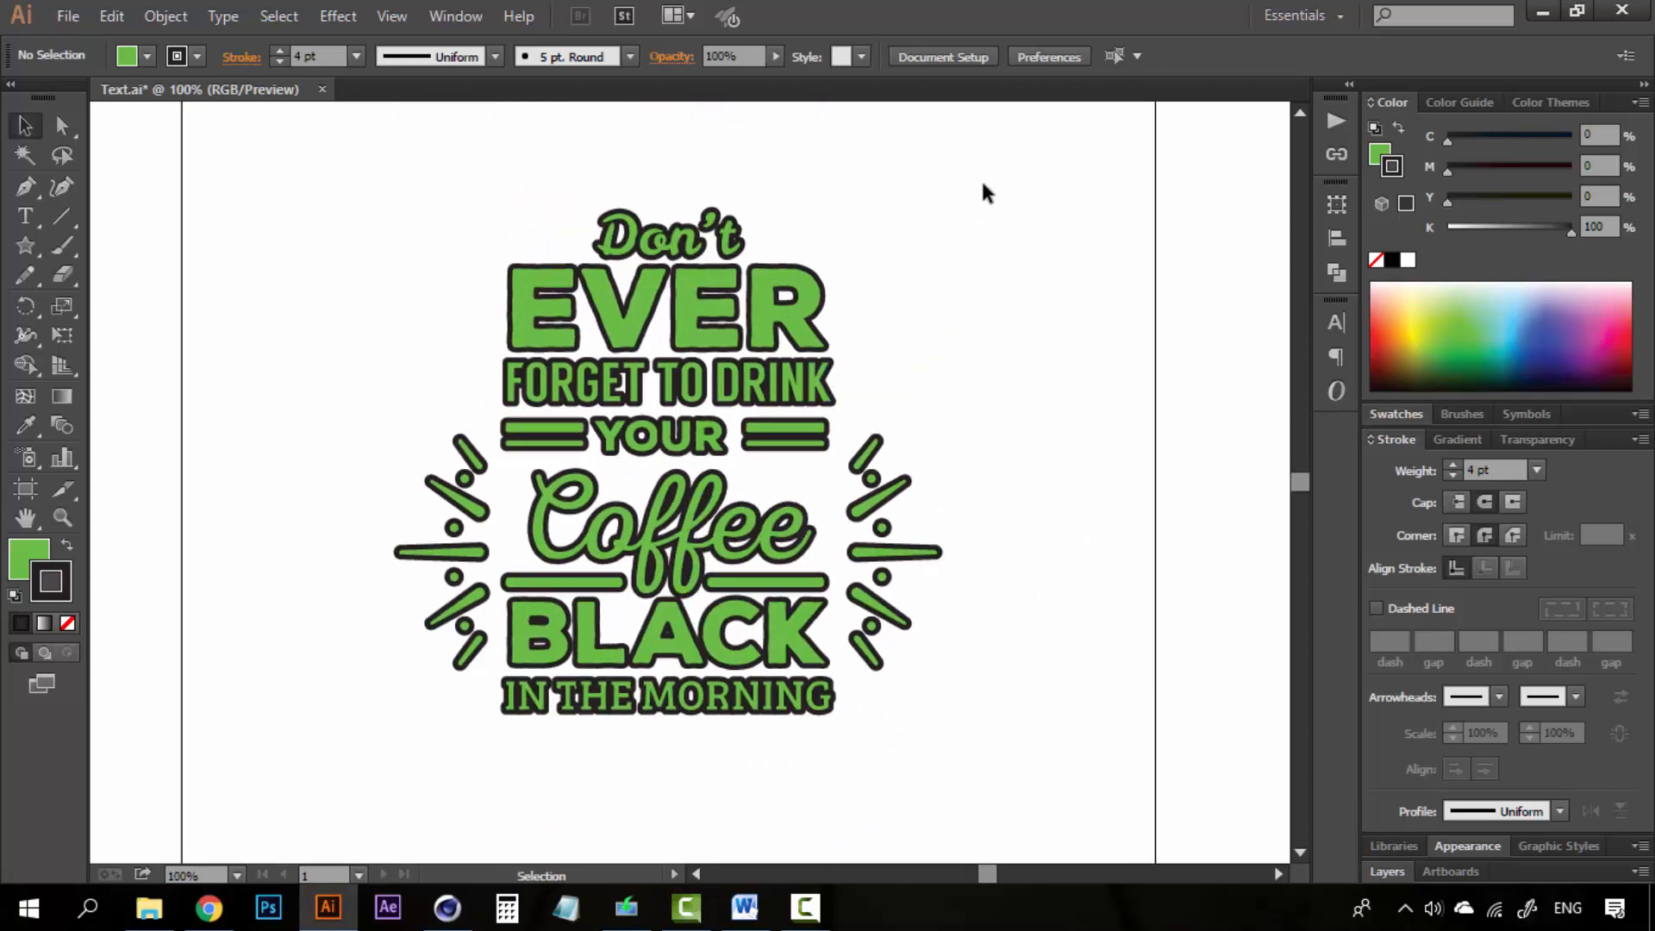
Show the Pathfinder options and set the stroke weight of all the lettering to 5 pt
key("shift+ctrl+F9")
left_click_drag(957, 177, 328, 739)
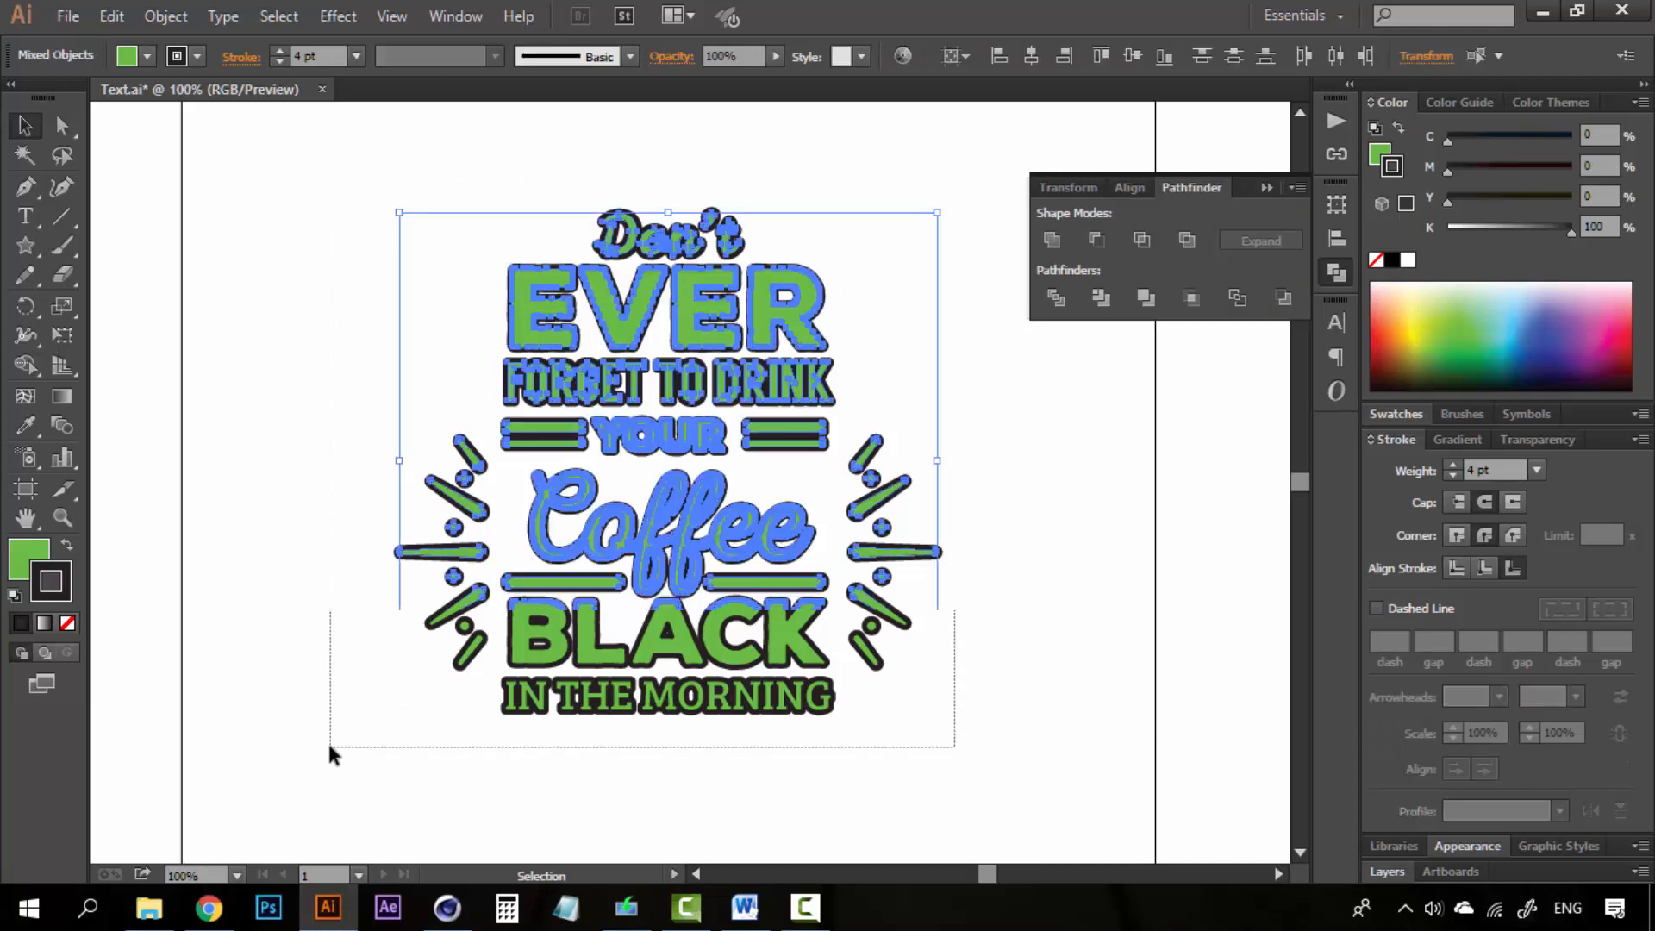
left_click(1456, 465)
left_click(1100, 594)
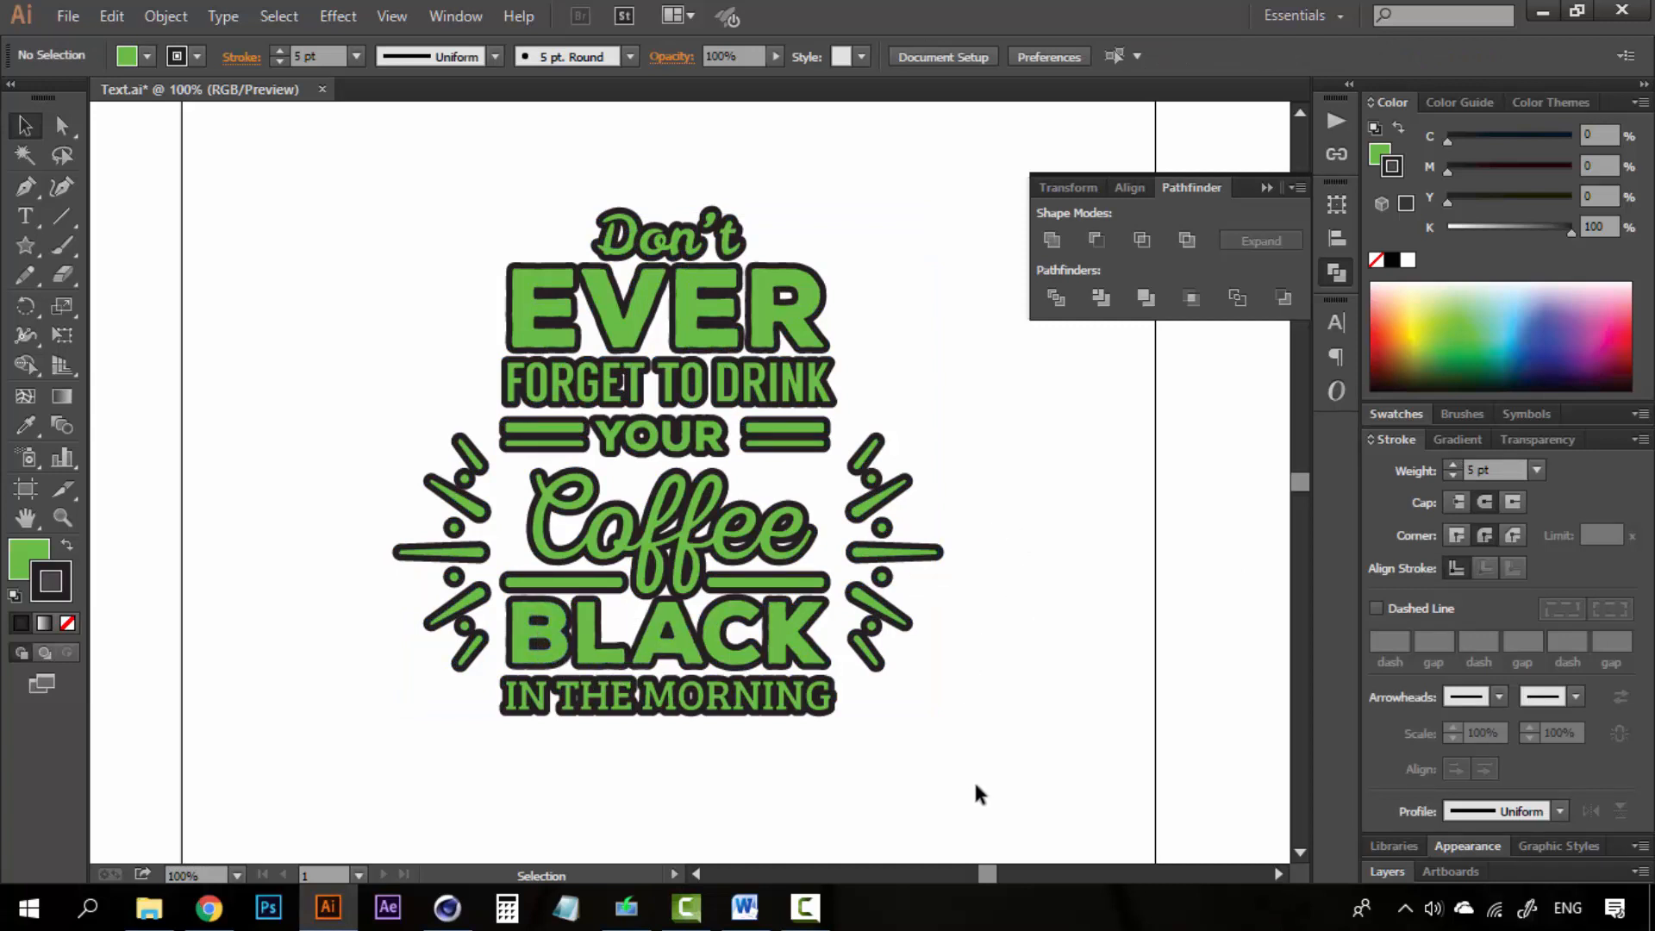
Copy all the lettering in place onto a new layer and hide the Objects layer
left_click_drag(975, 789, 335, 184)
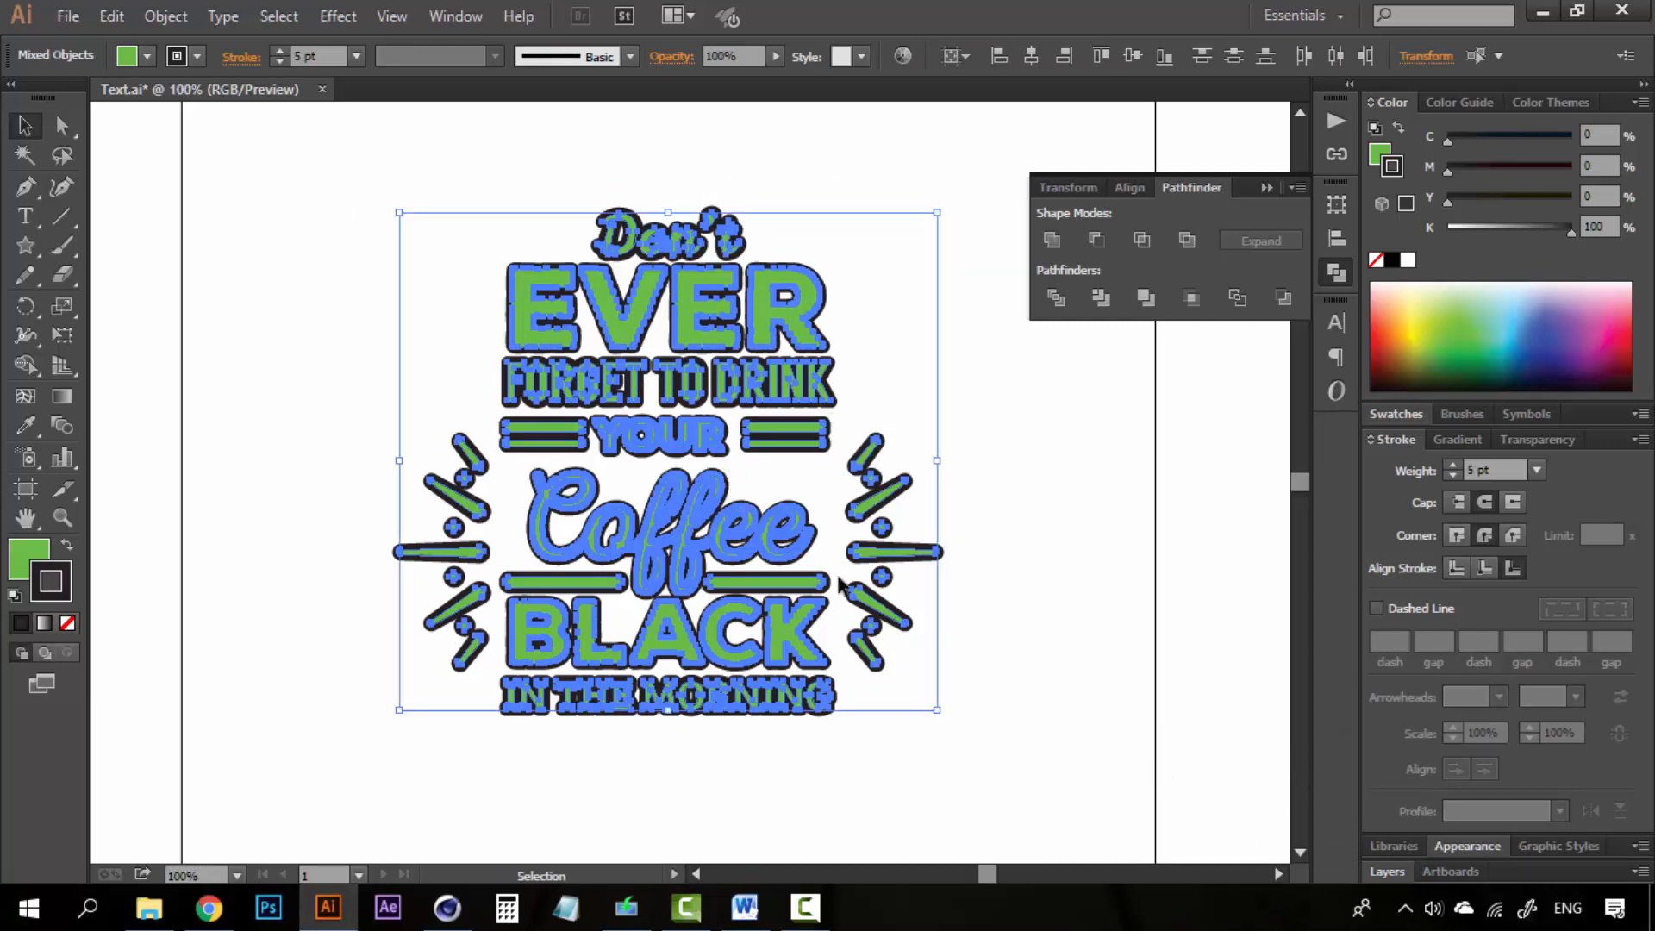
left_click(1380, 872)
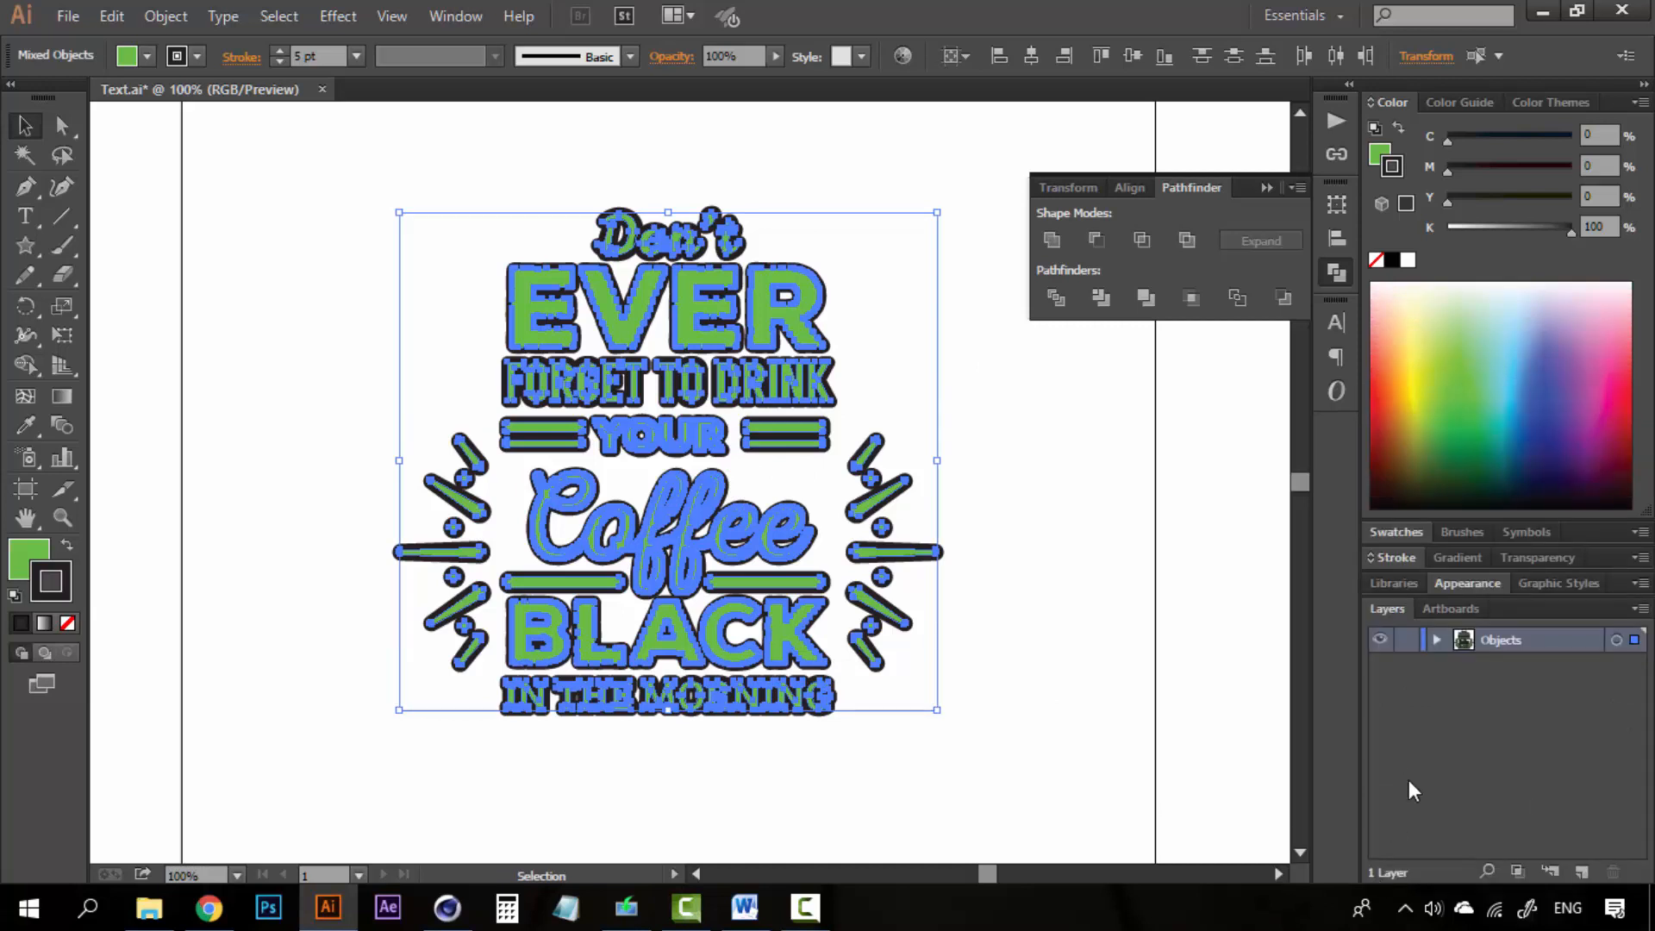
left_click(1581, 872)
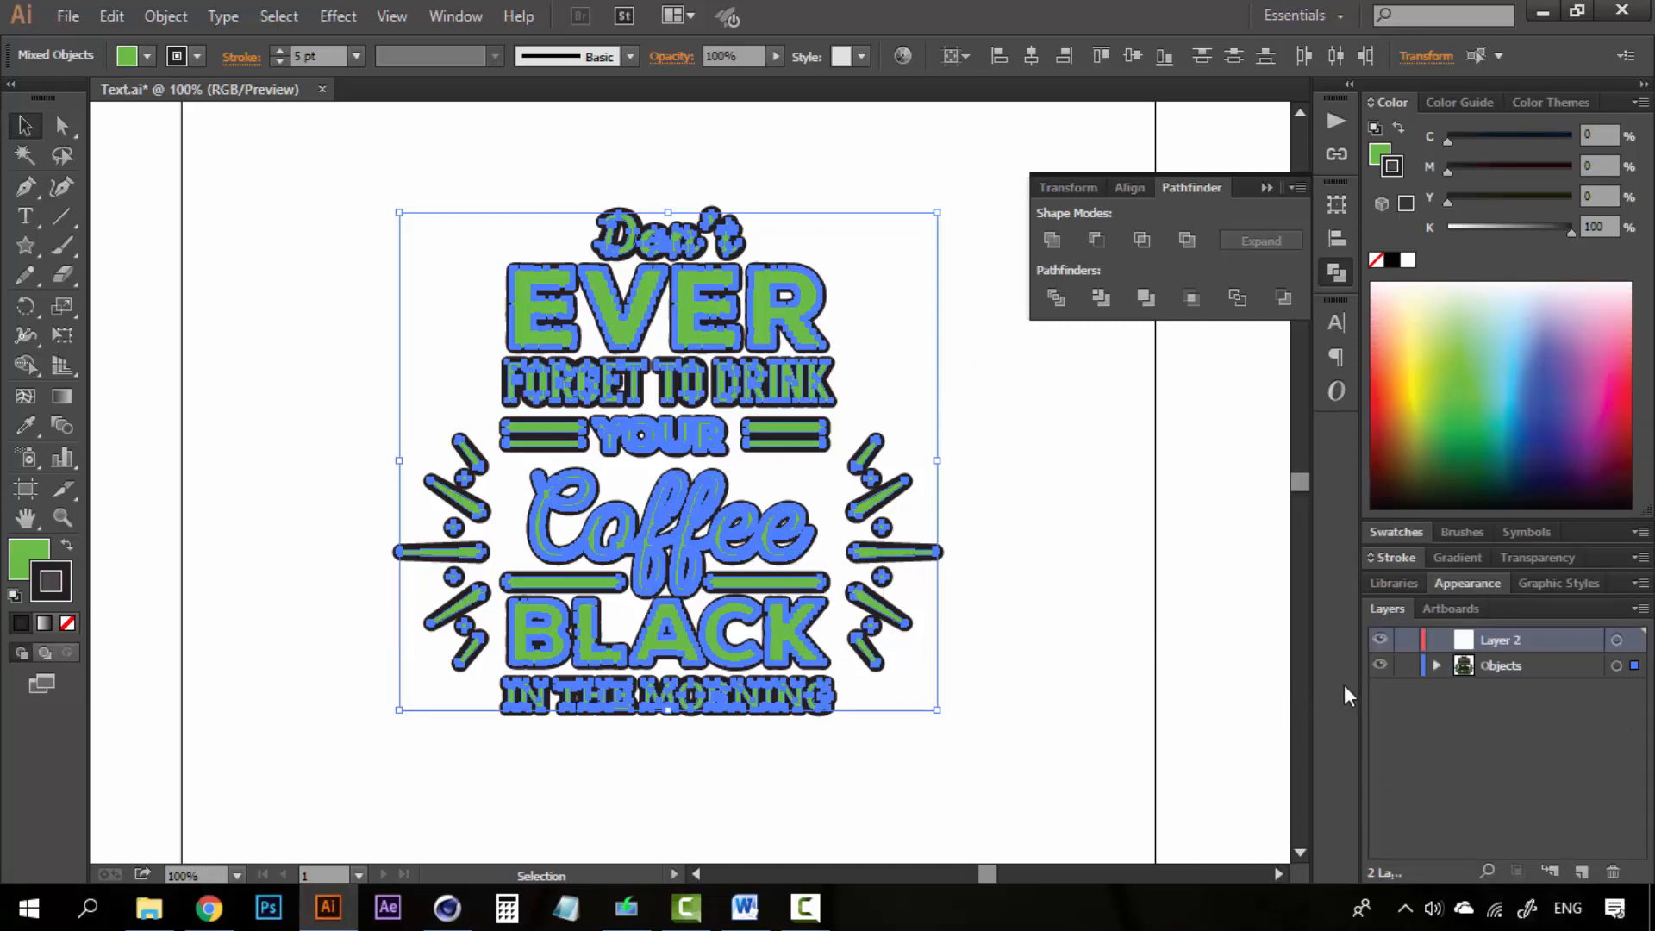
left_click(1382, 666)
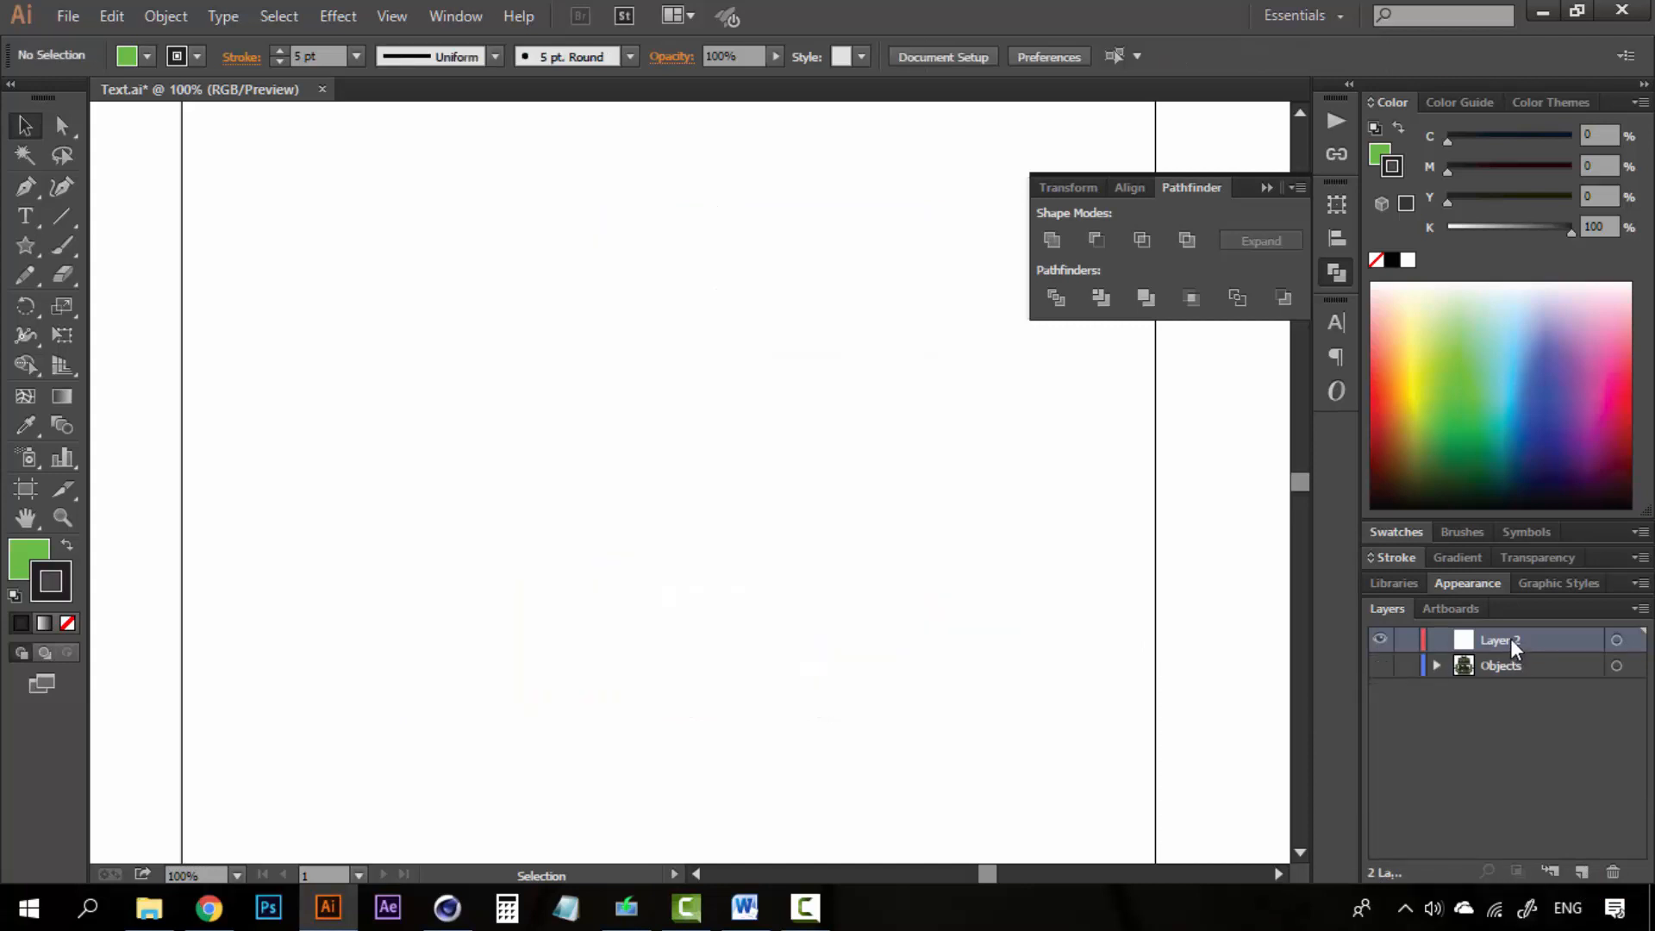
key("ctrl+f")
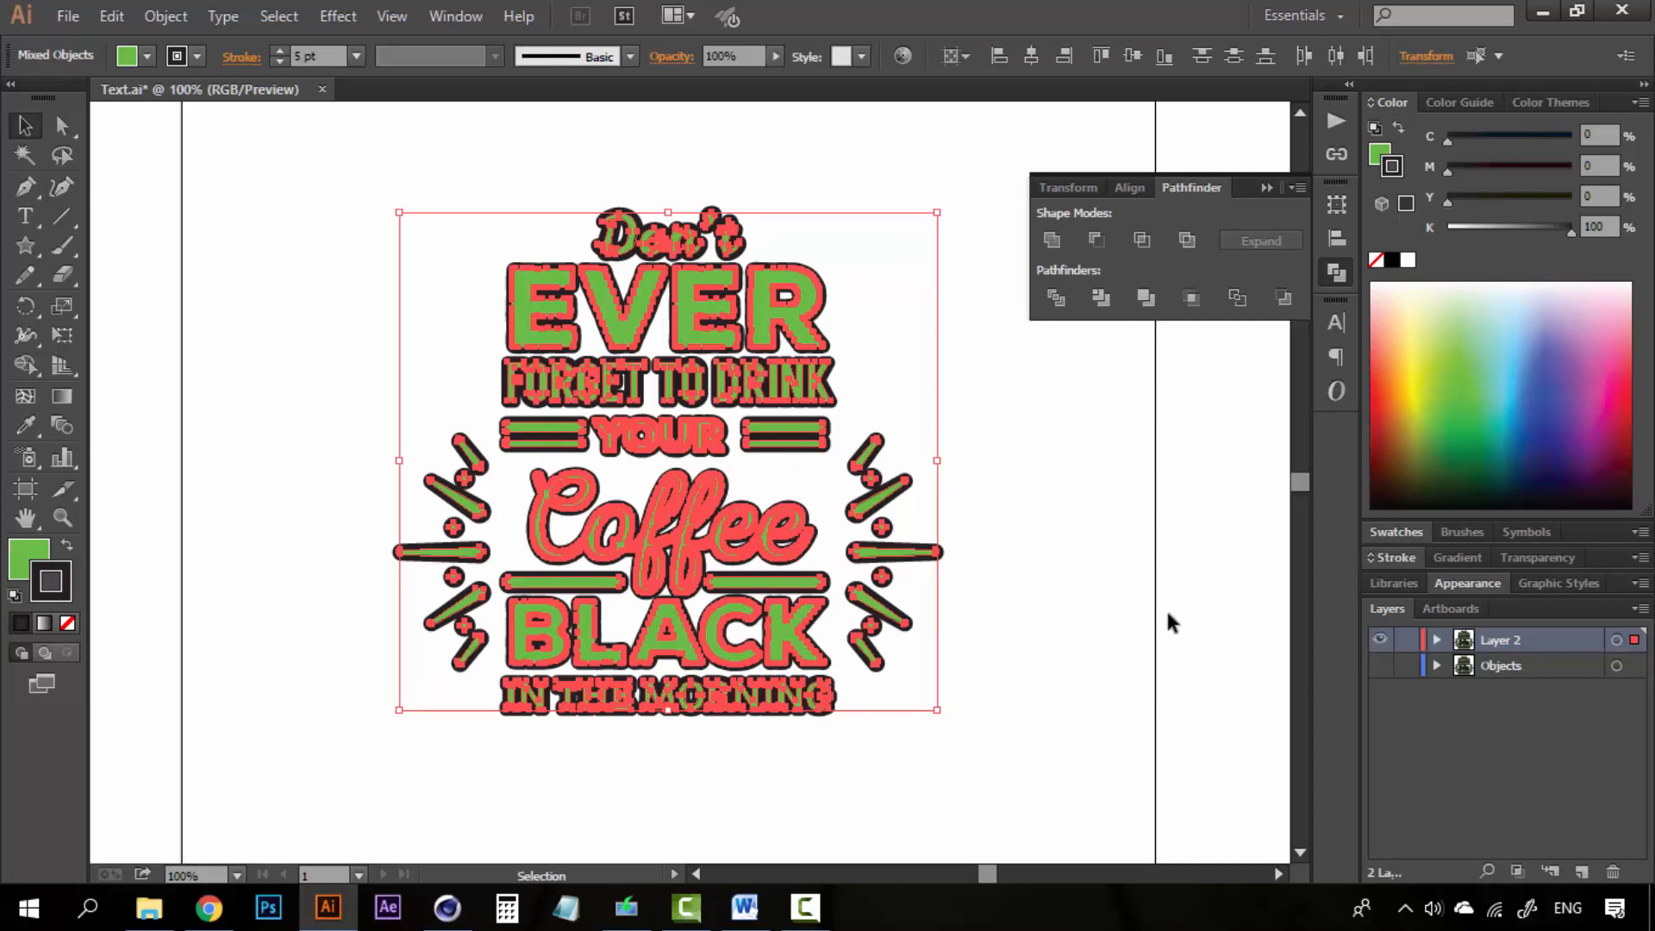
Remove the stroke from all the copied lettering on Layer 2
left_click(977, 712)
left_click_drag(950, 764, 318, 199)
left_click(1378, 261)
left_click(1070, 624)
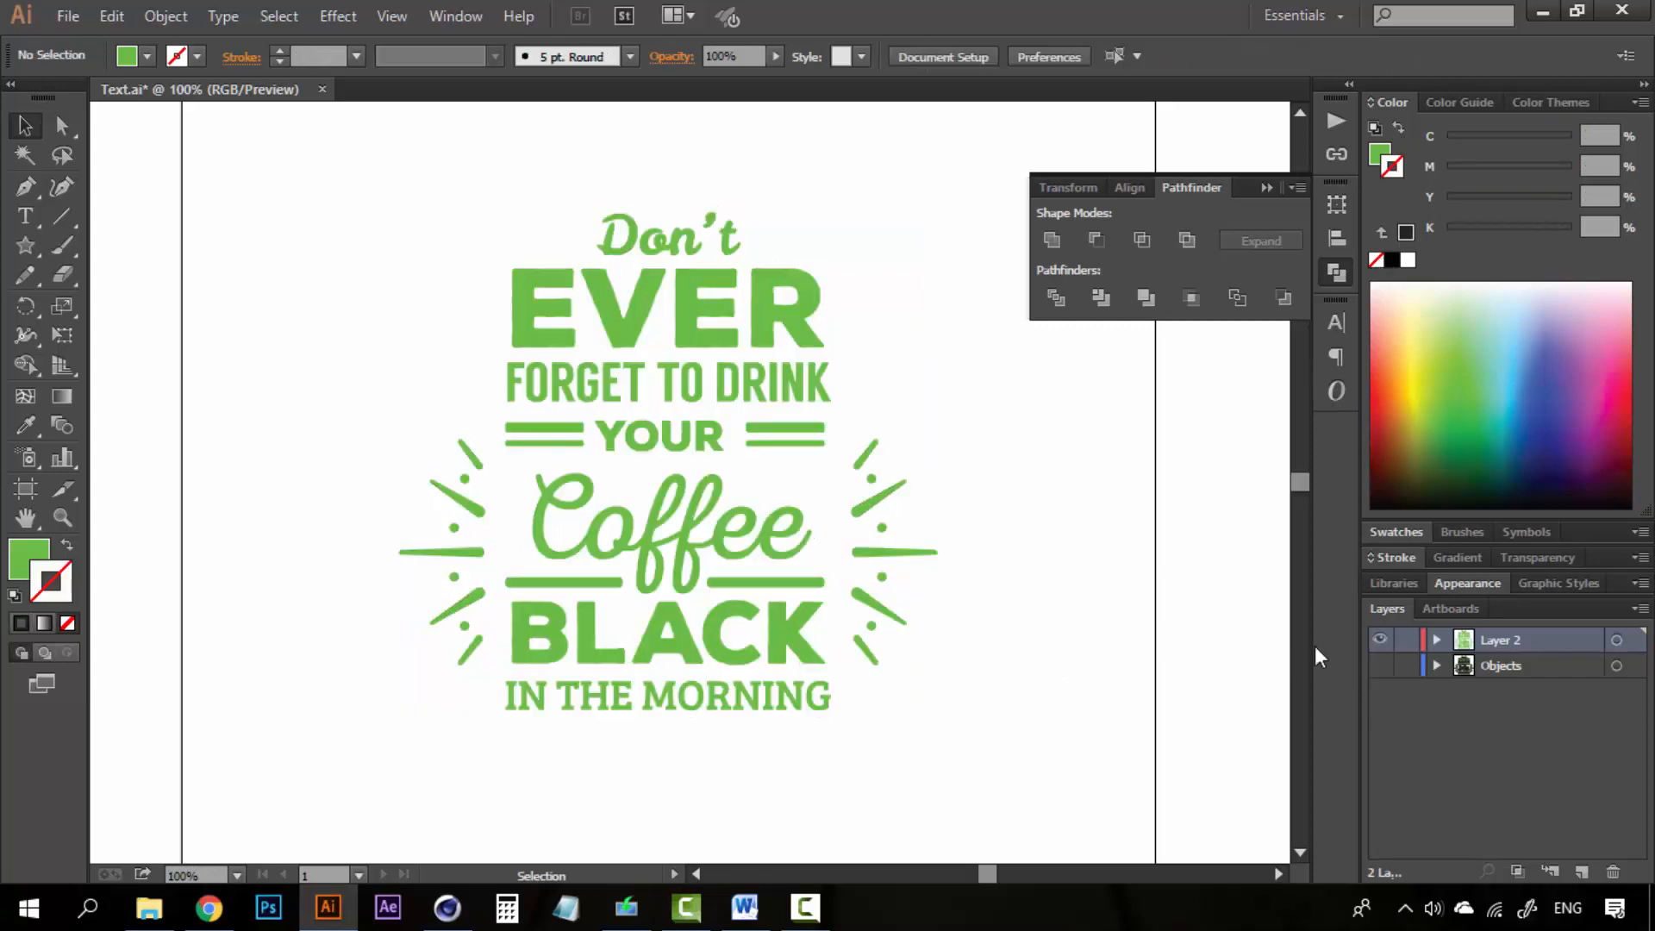
Compare the two layers by toggling their visibility, leaving Layer 2 hidden and the Objects layer shown
left_click(1381, 666)
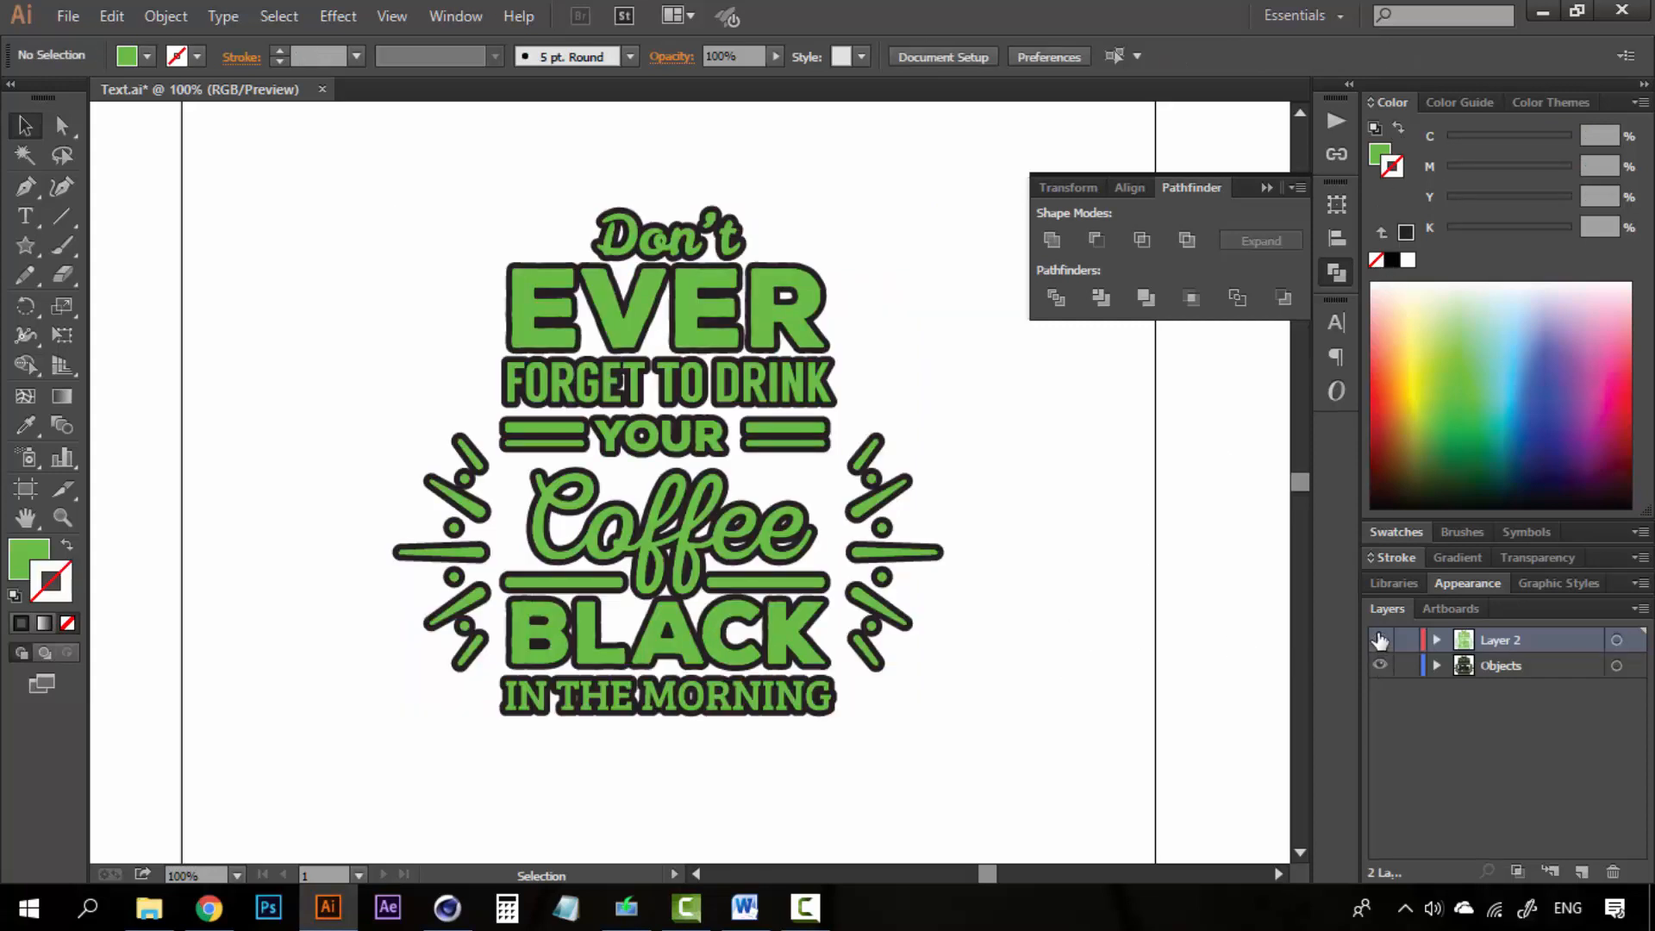
left_click(1381, 640)
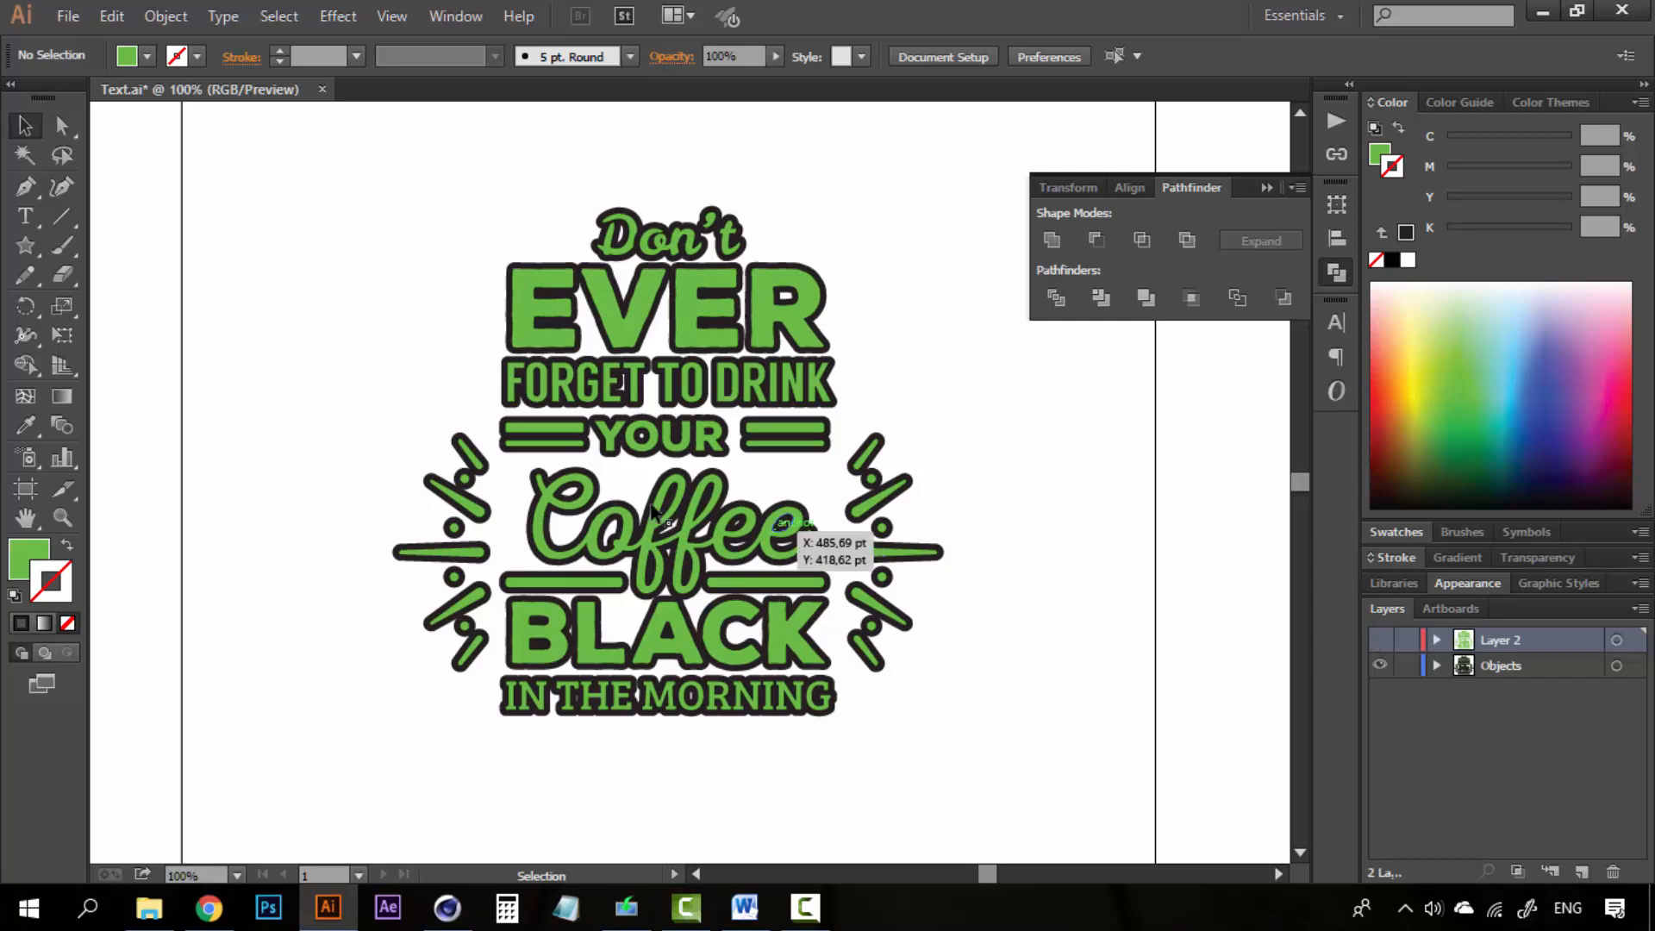
left_click(1494, 664)
left_click(1380, 665)
left_click(1380, 640)
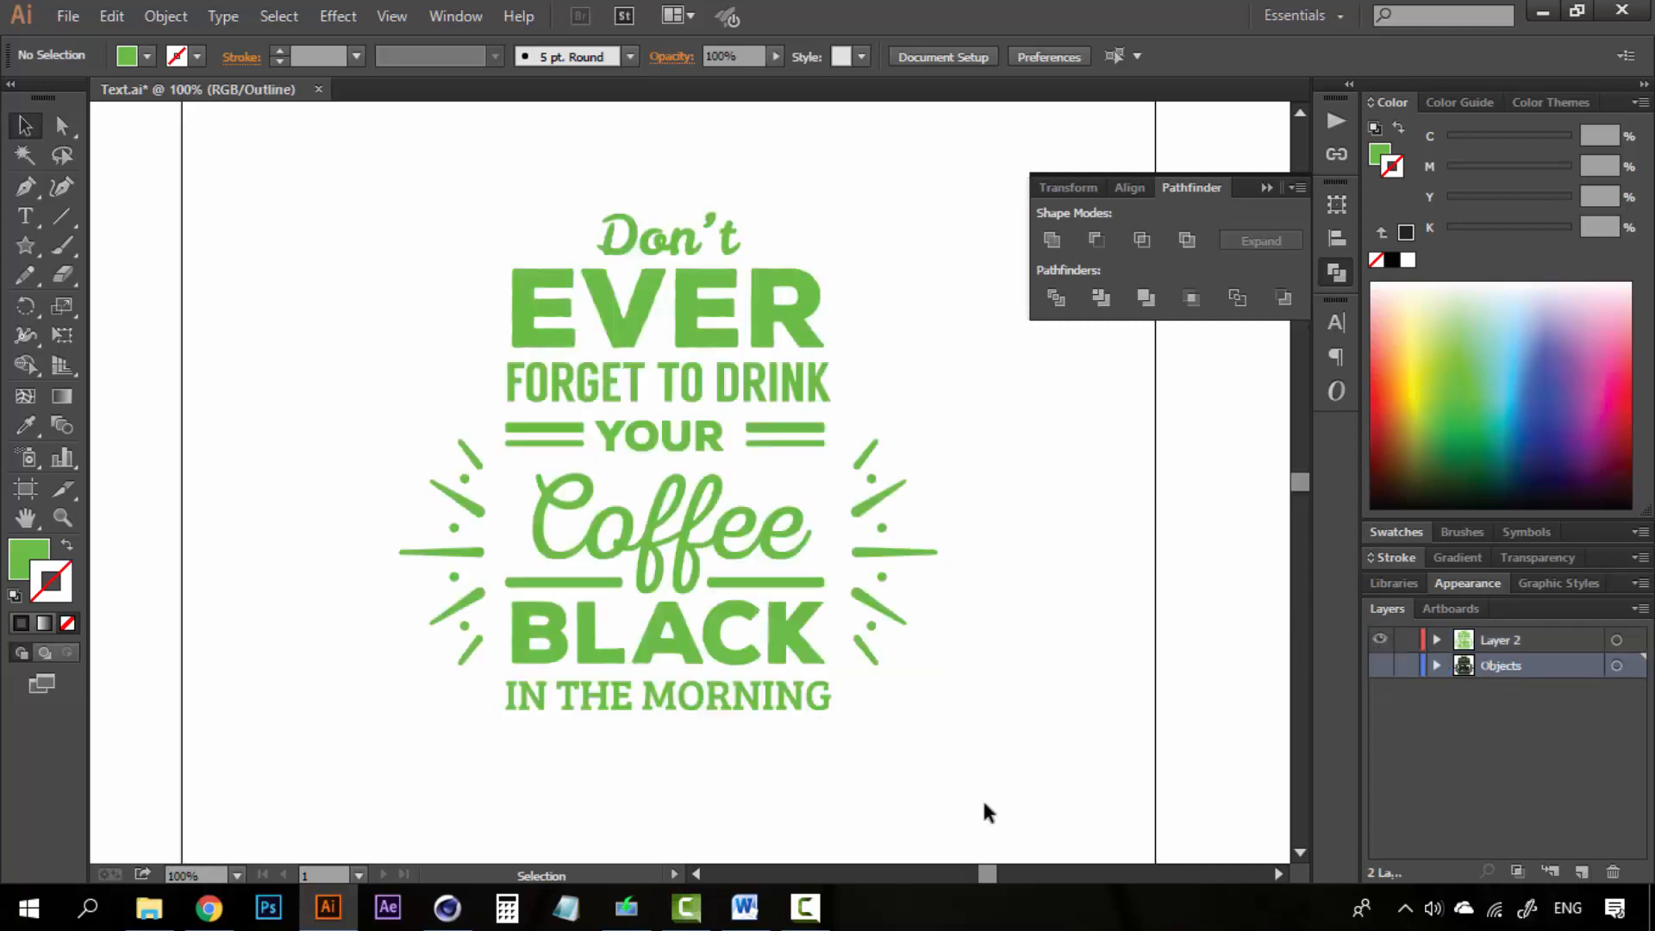
key("ctrl+y")
left_click(1380, 640)
left_click(1381, 666)
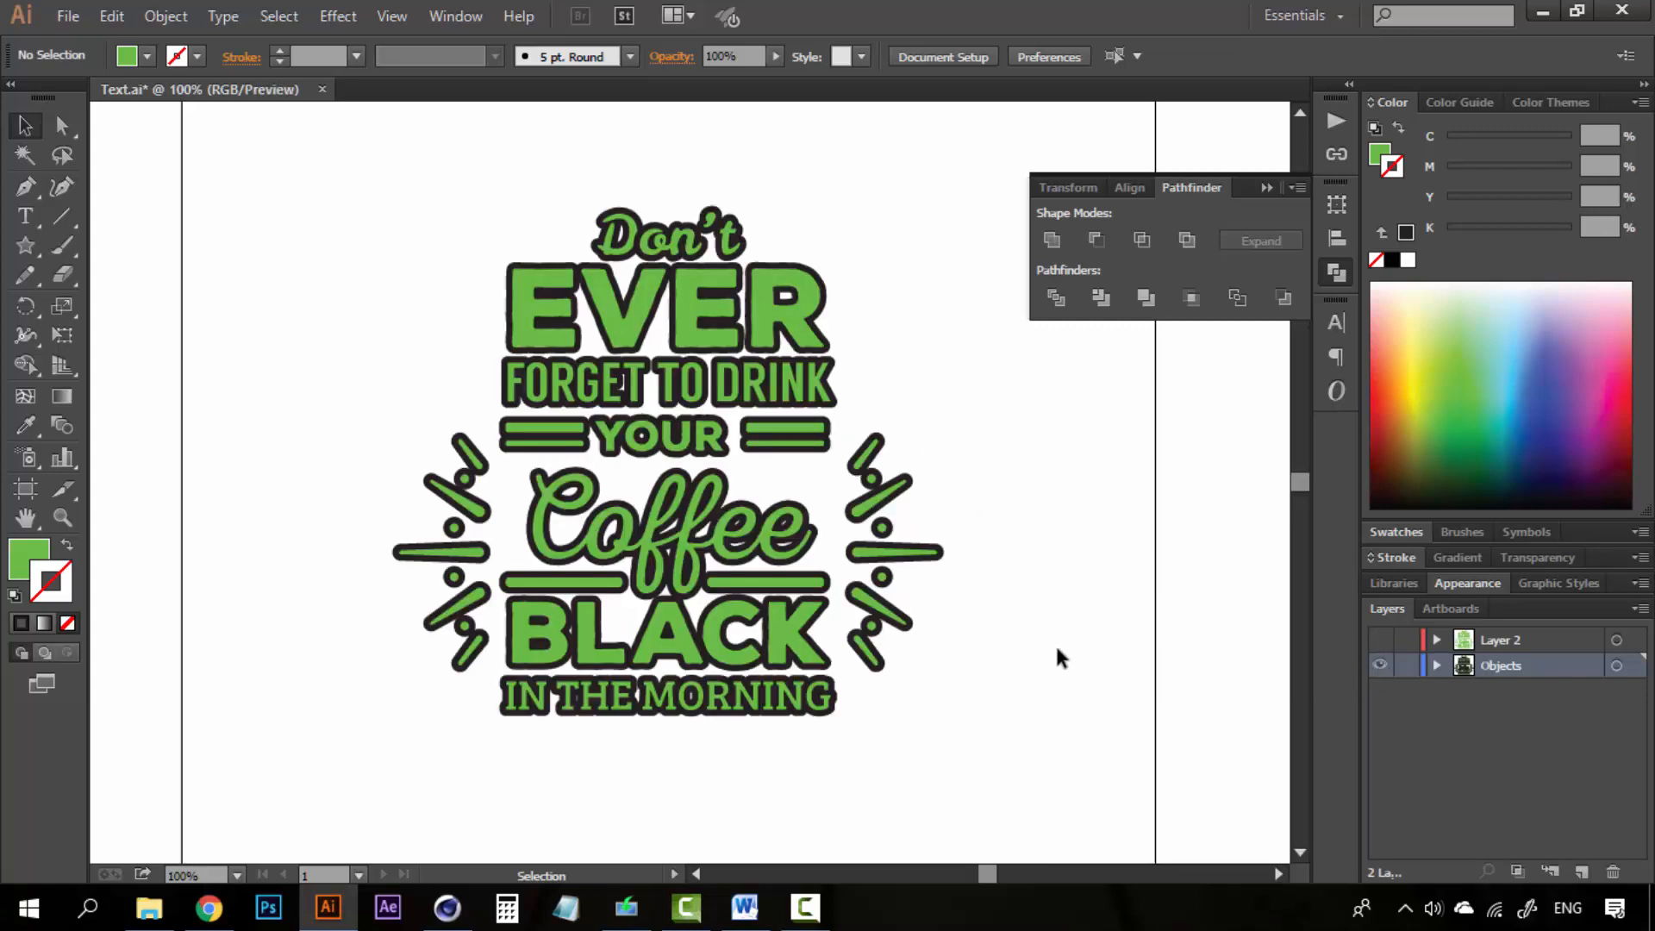
Rename the Objects layer as Stroke and Layer 2 as Fill
double_click(1504, 666)
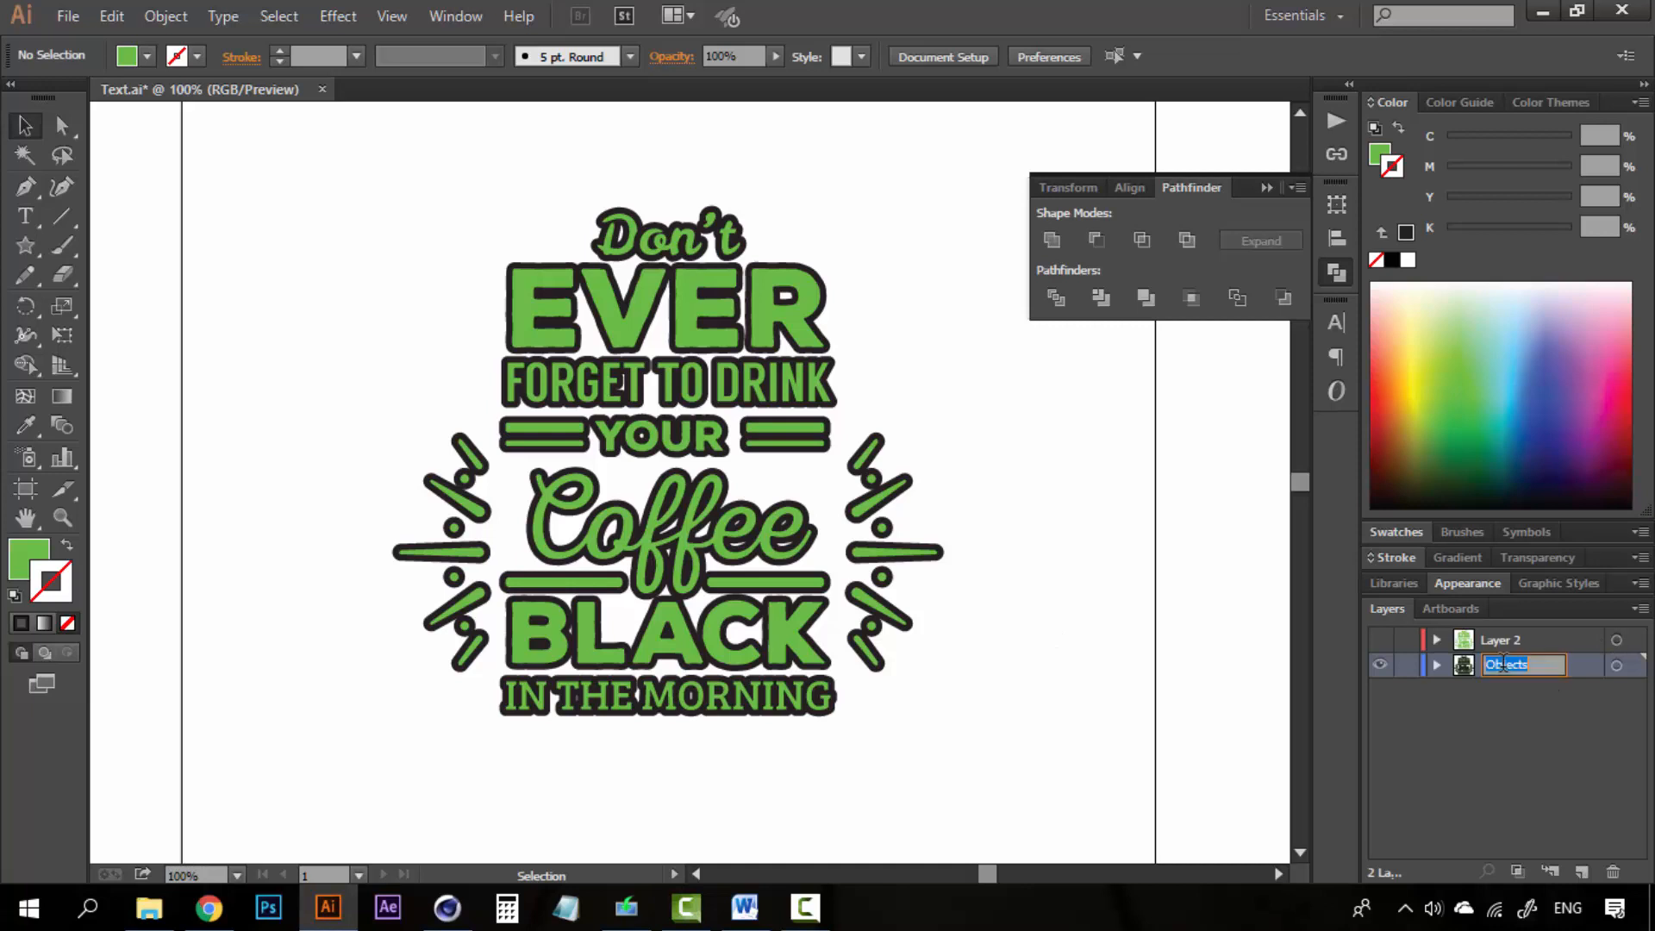
type("Stroke")
double_click(1507, 638)
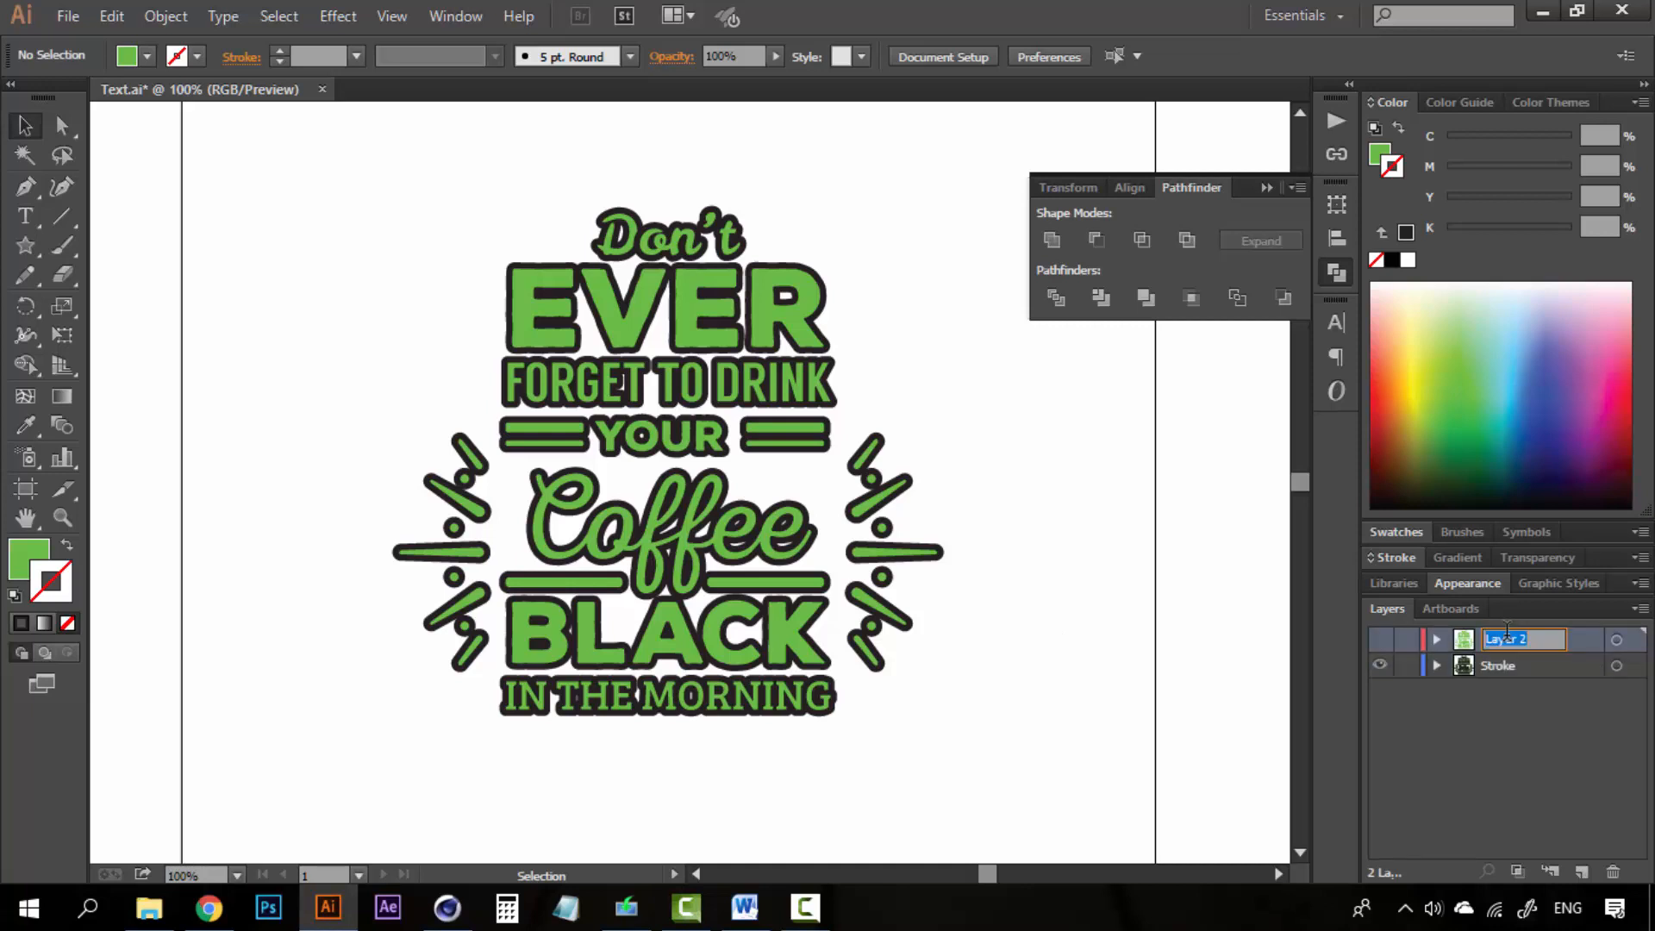
type("Fill")
left_click(1509, 768)
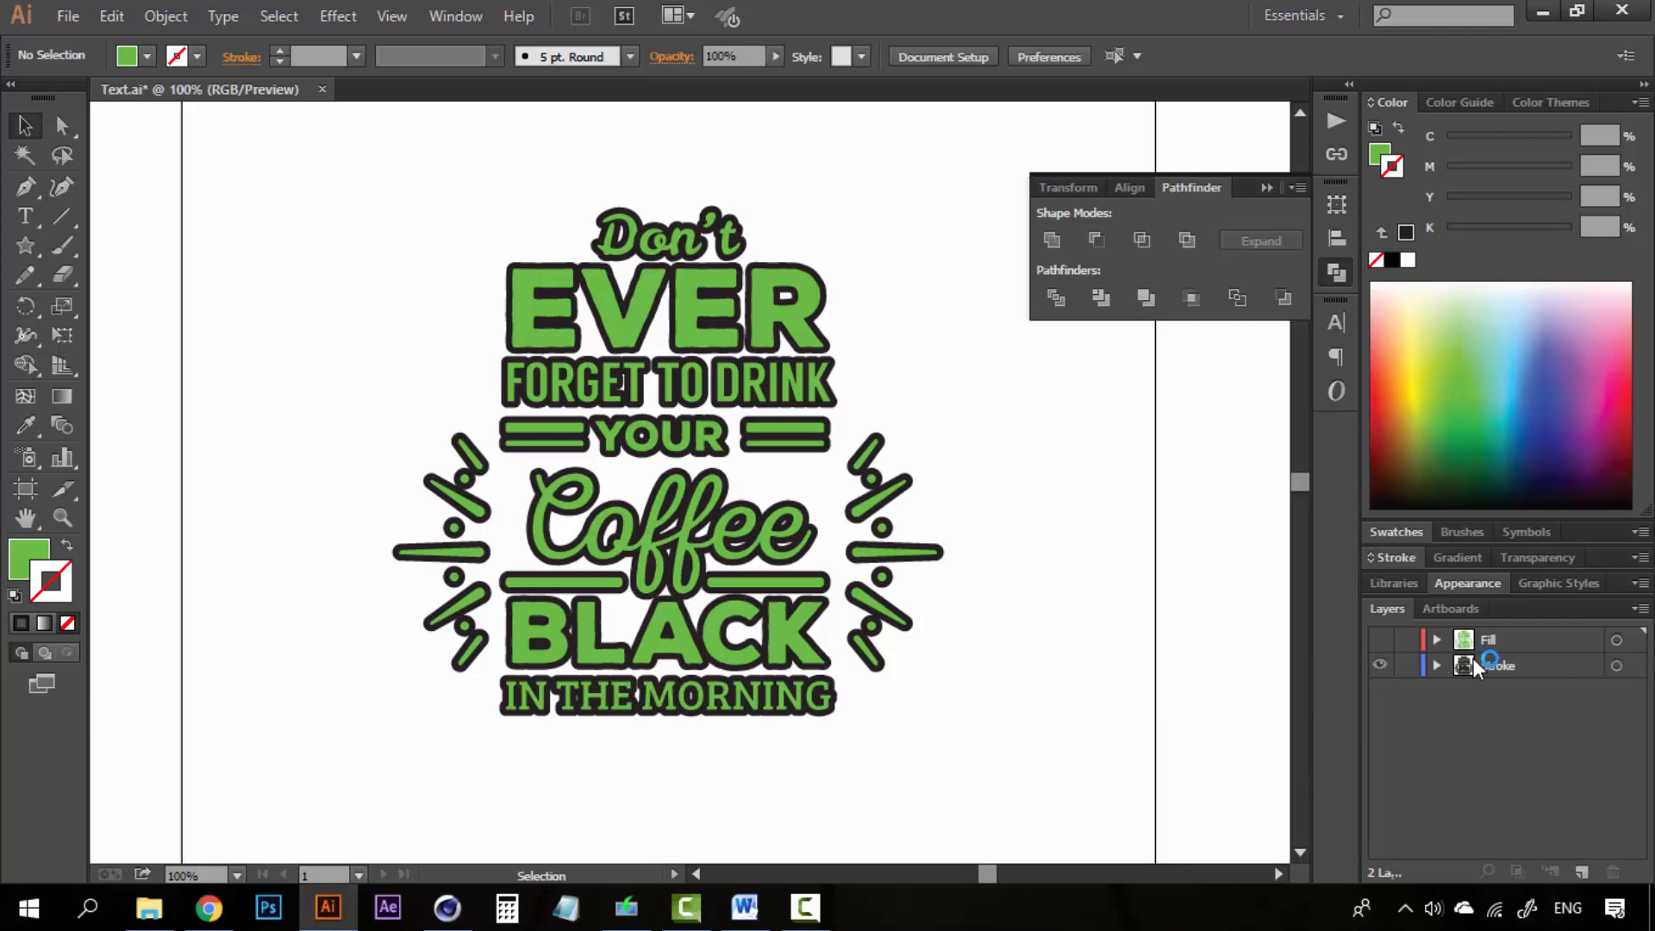
Remove the fill from all the lettering and decorative shapes on the Stroke layer
left_click_drag(1075, 717, 272, 309)
scroll(363, 275, "down", 3)
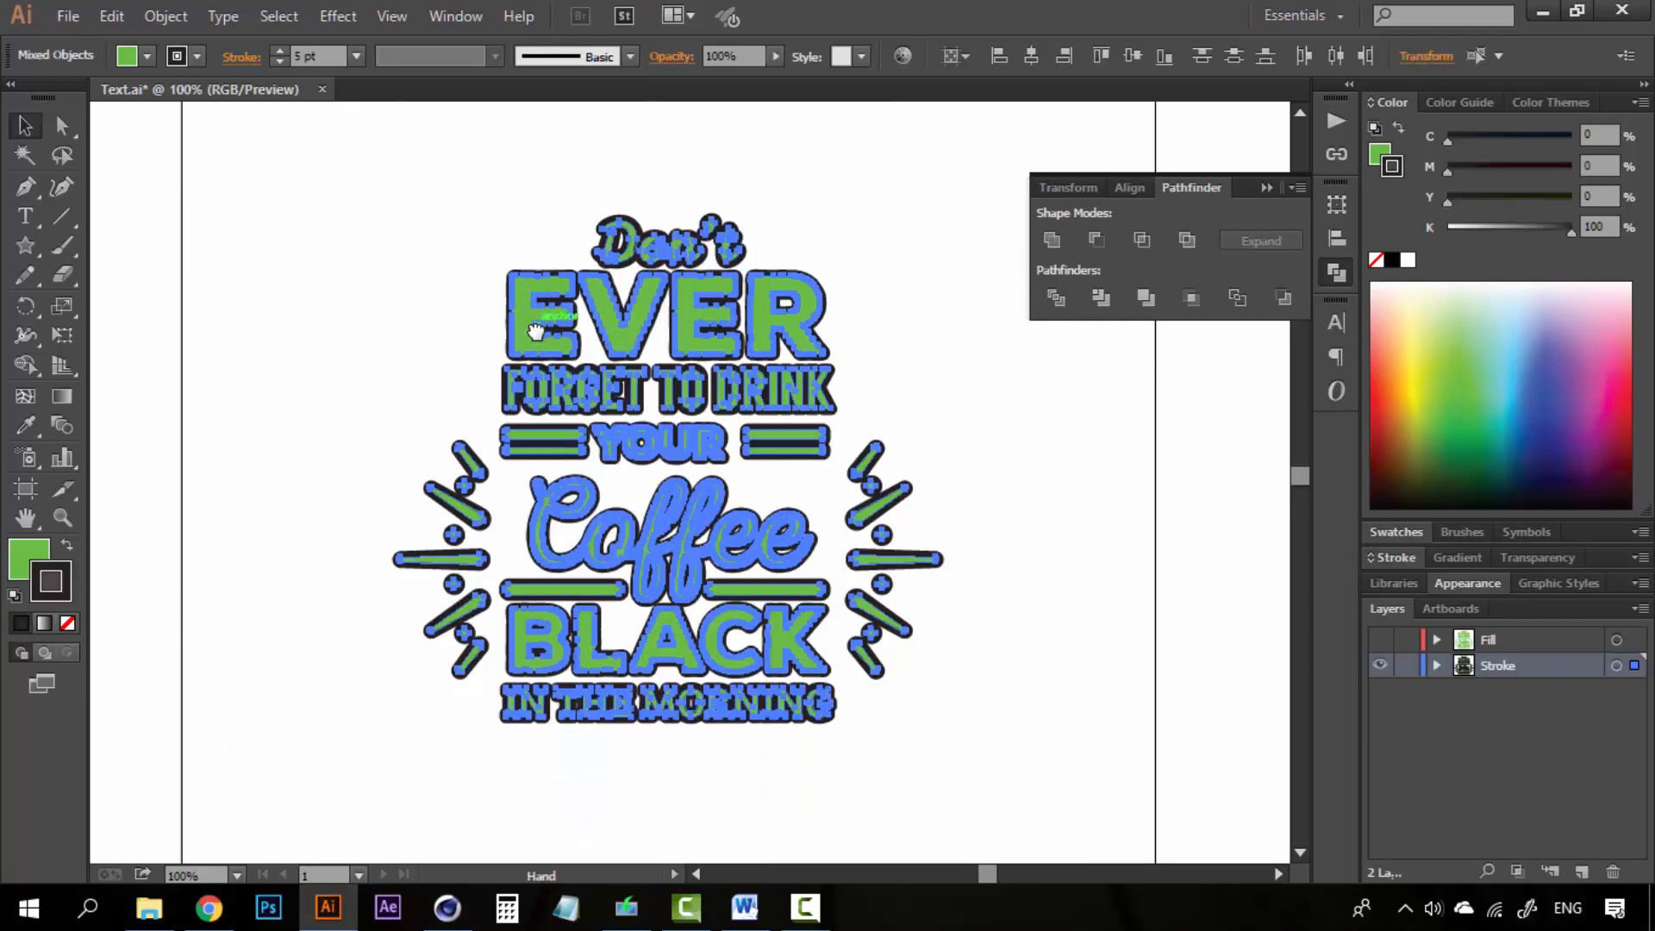
left_click(400, 252)
key("ctrl+a")
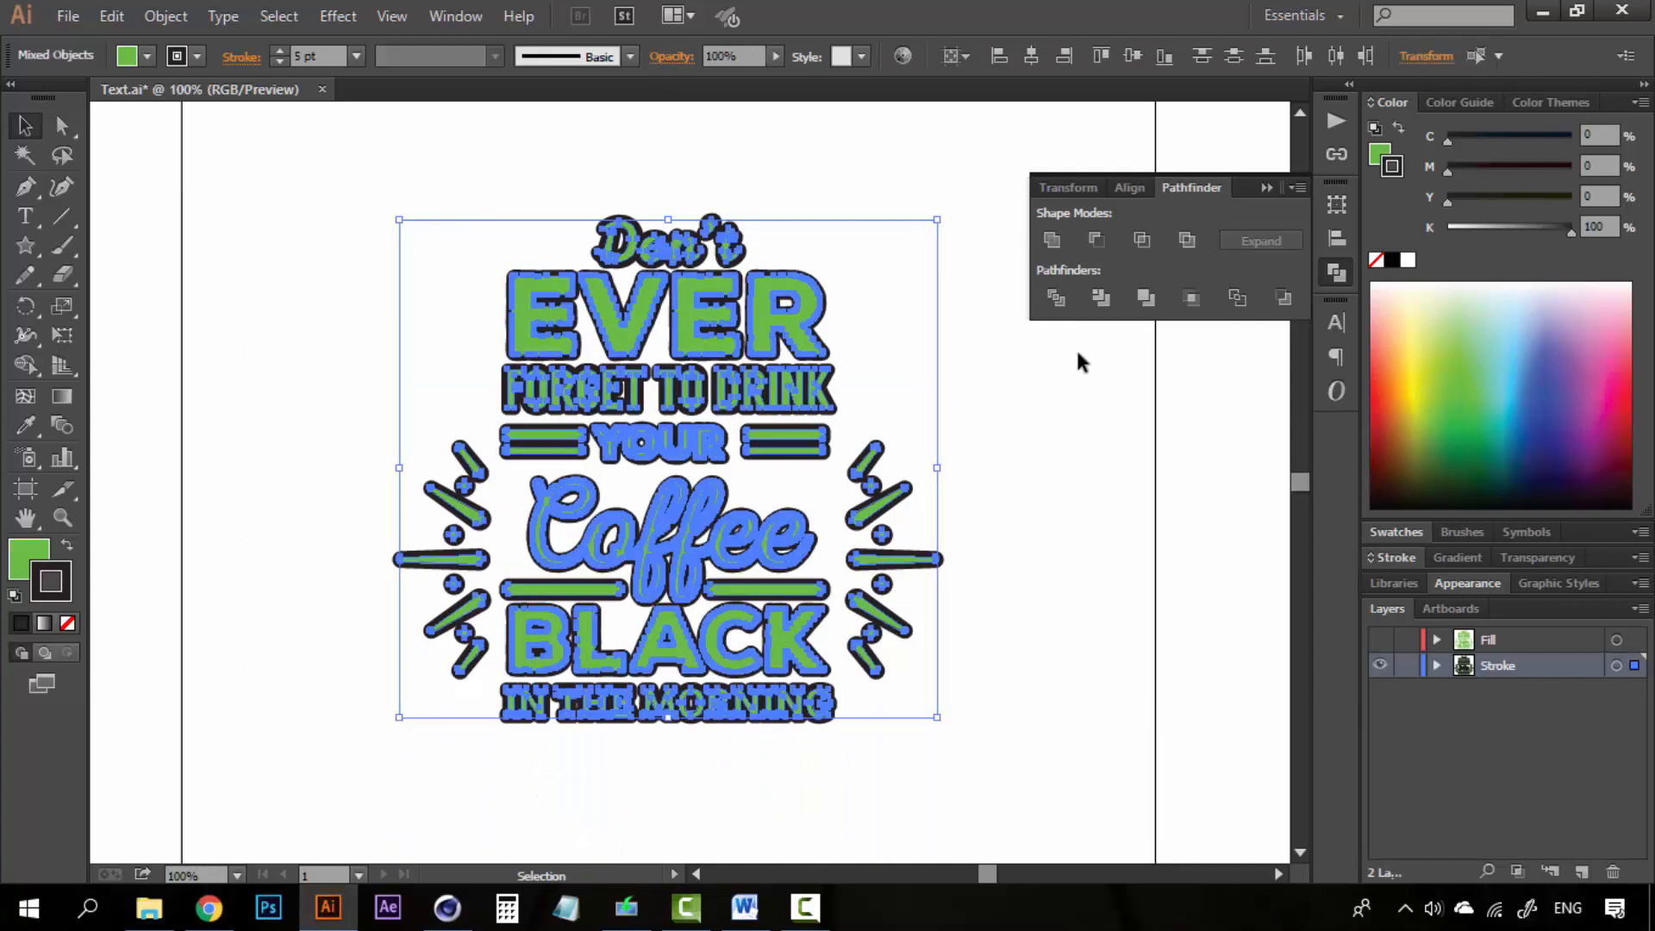
left_click(1380, 154)
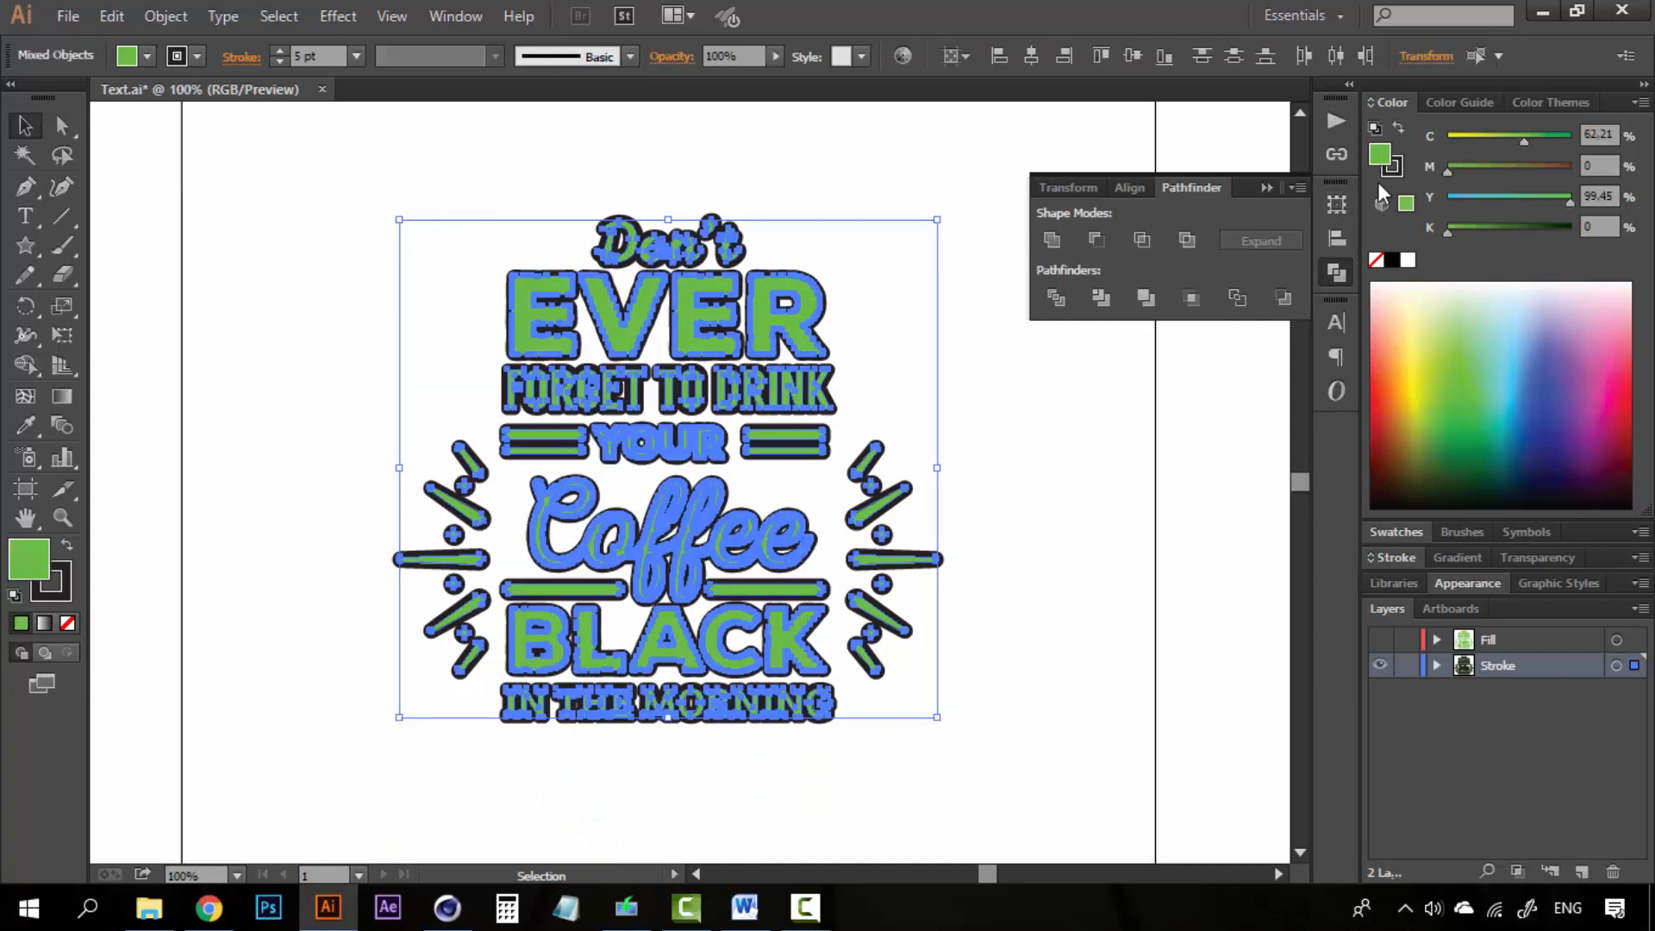
left_click(1377, 259)
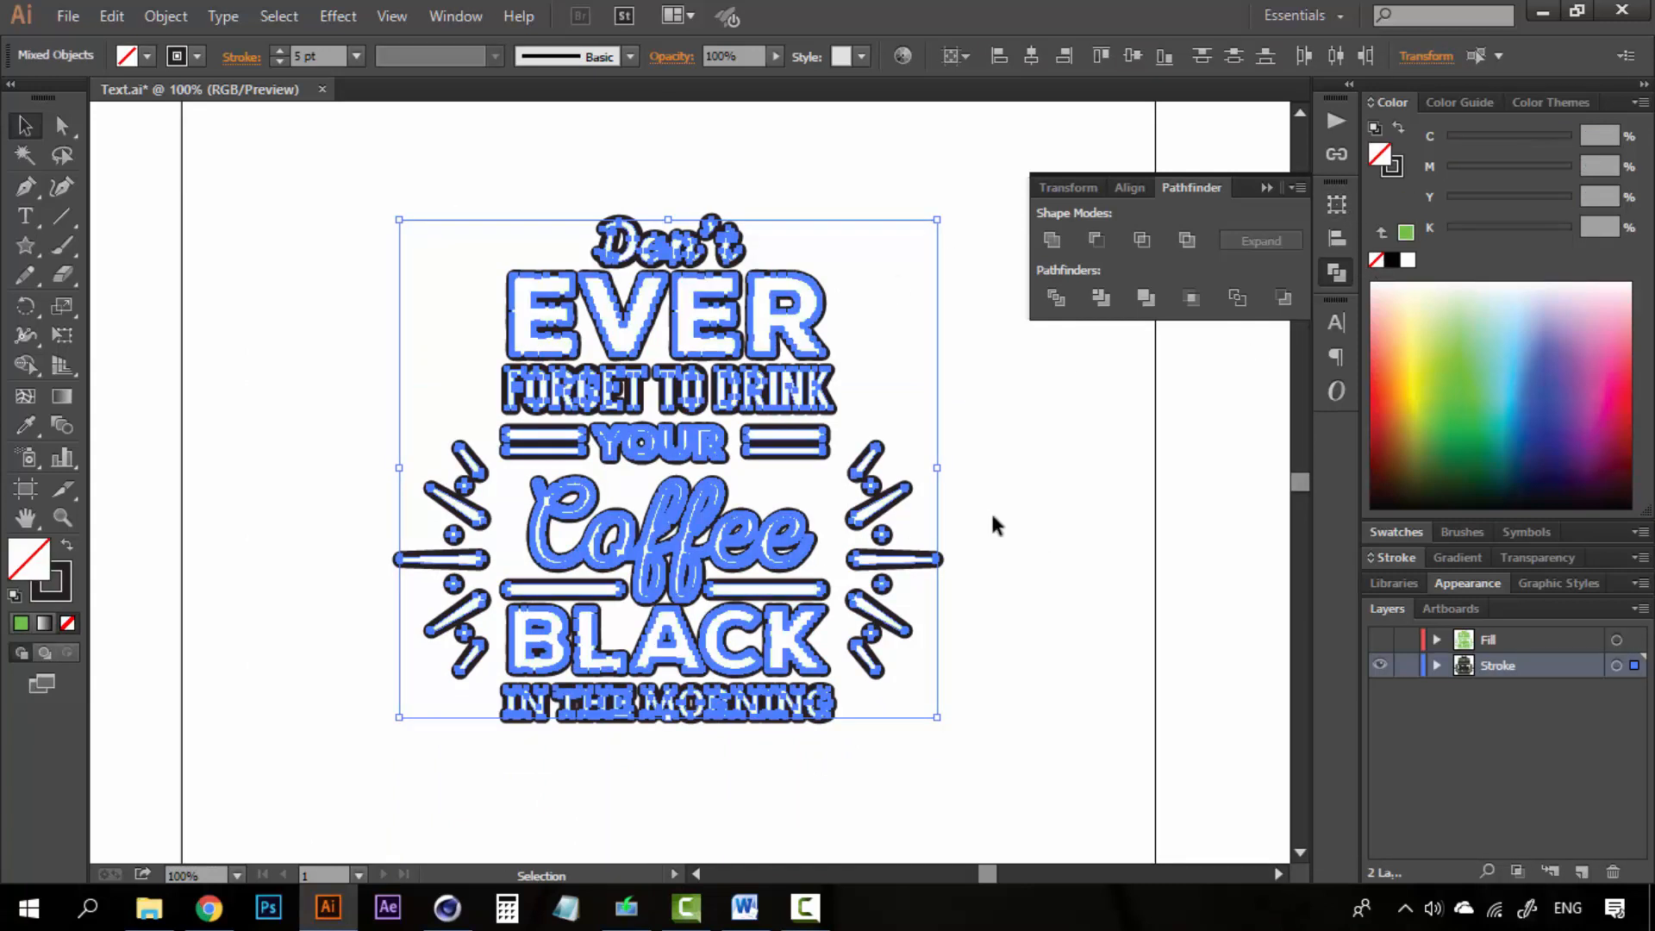
left_click(1036, 503)
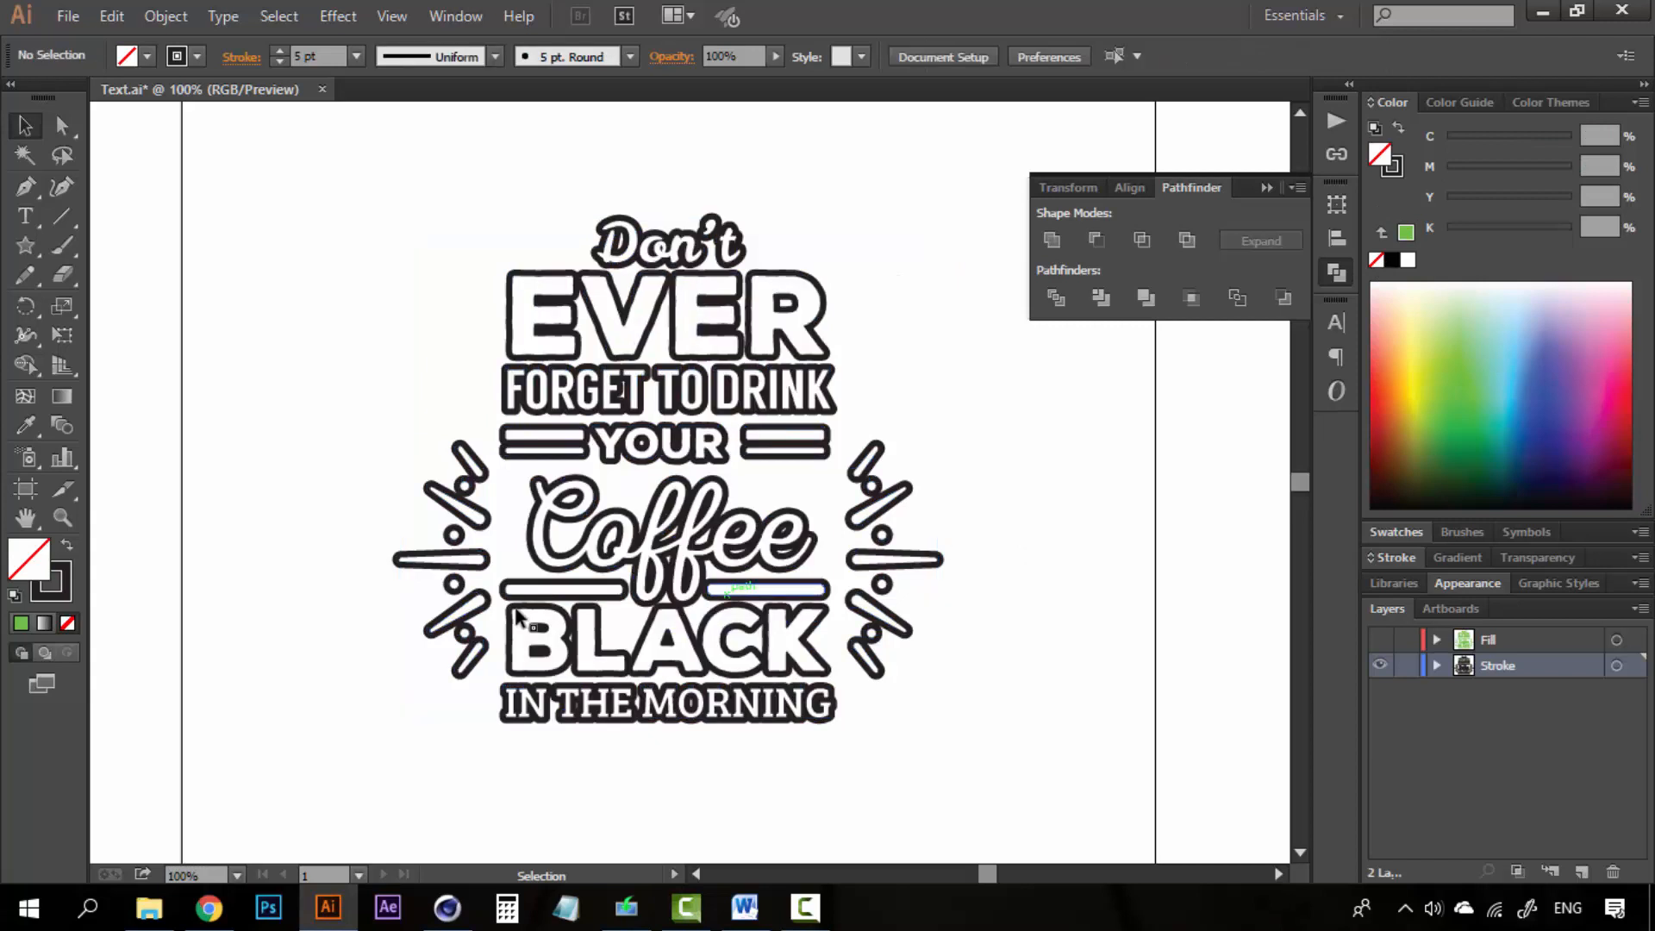
Compare the Fill and Stroke layers by toggling their visibility, leaving only the Stroke layer shown
left_click(1381, 640)
left_click(1379, 665)
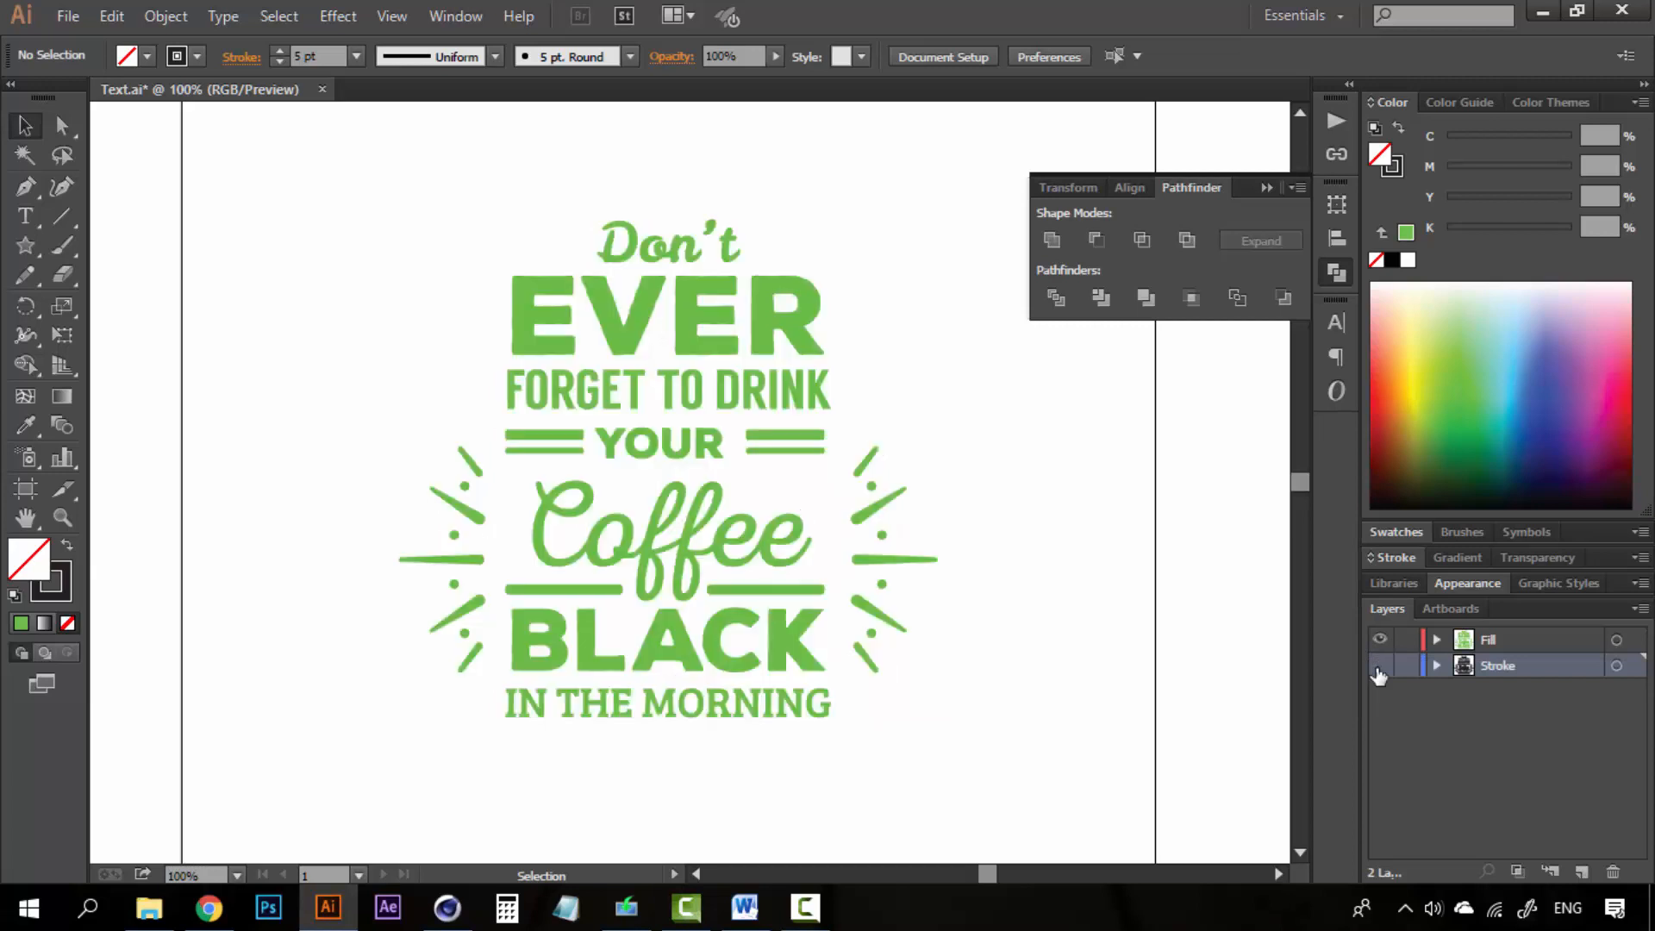
left_click(1382, 640)
left_click(1380, 666)
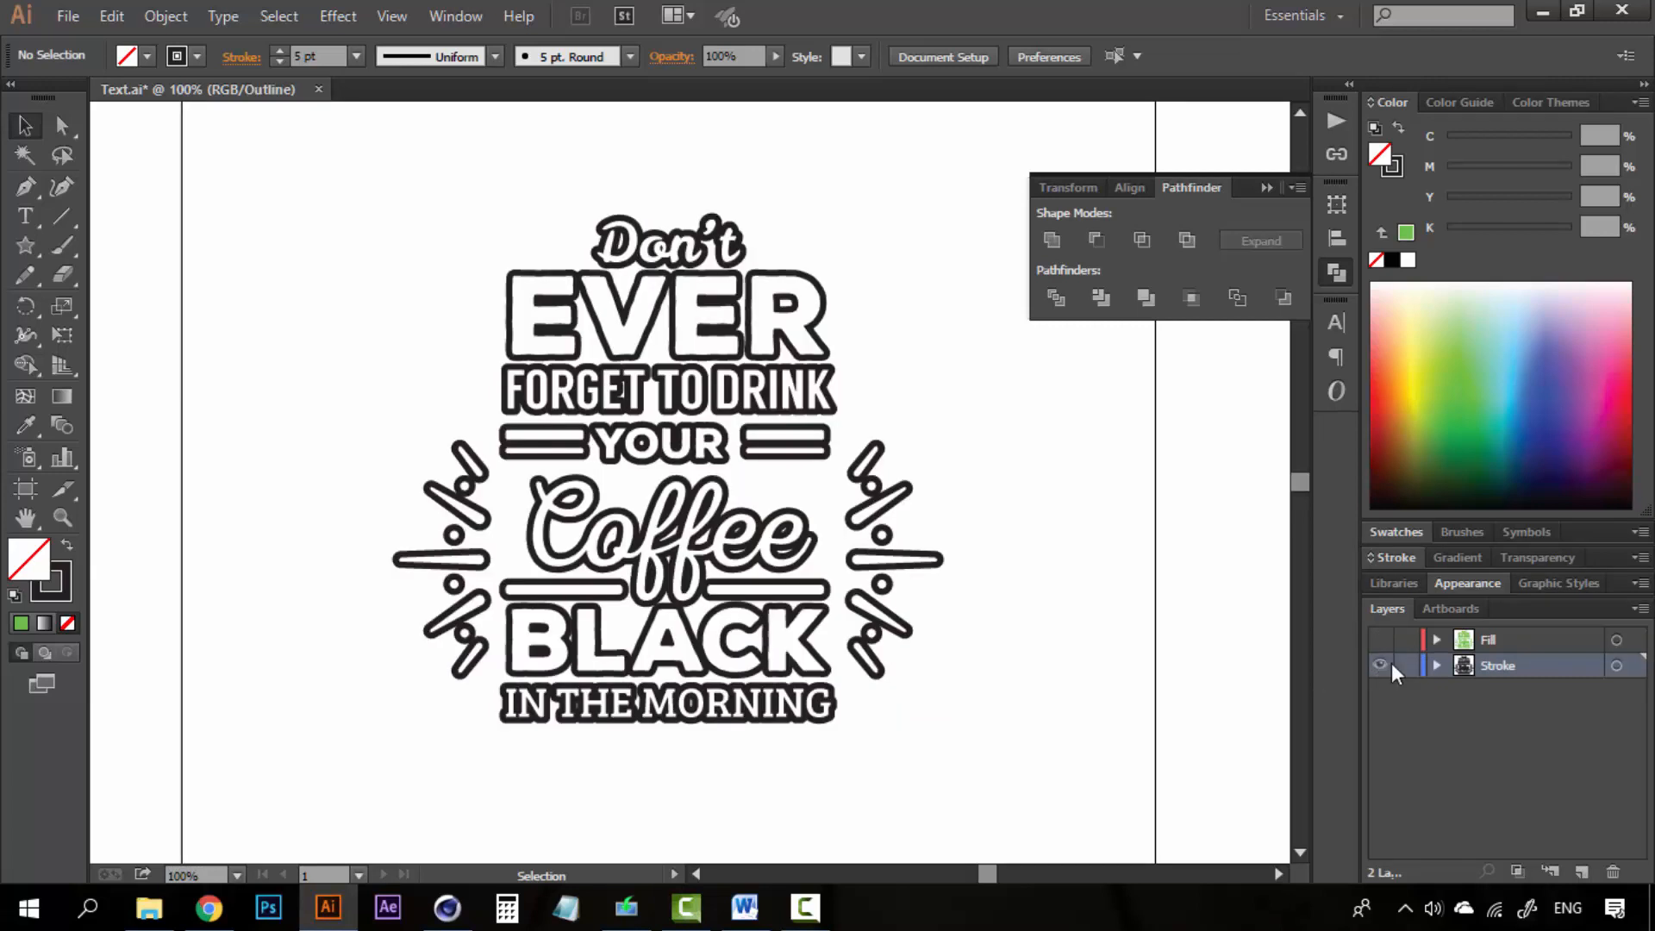
Convert the strokes of all the artwork on the Stroke layer to shapes with Outline Stroke
left_click_drag(1023, 784, 308, 178)
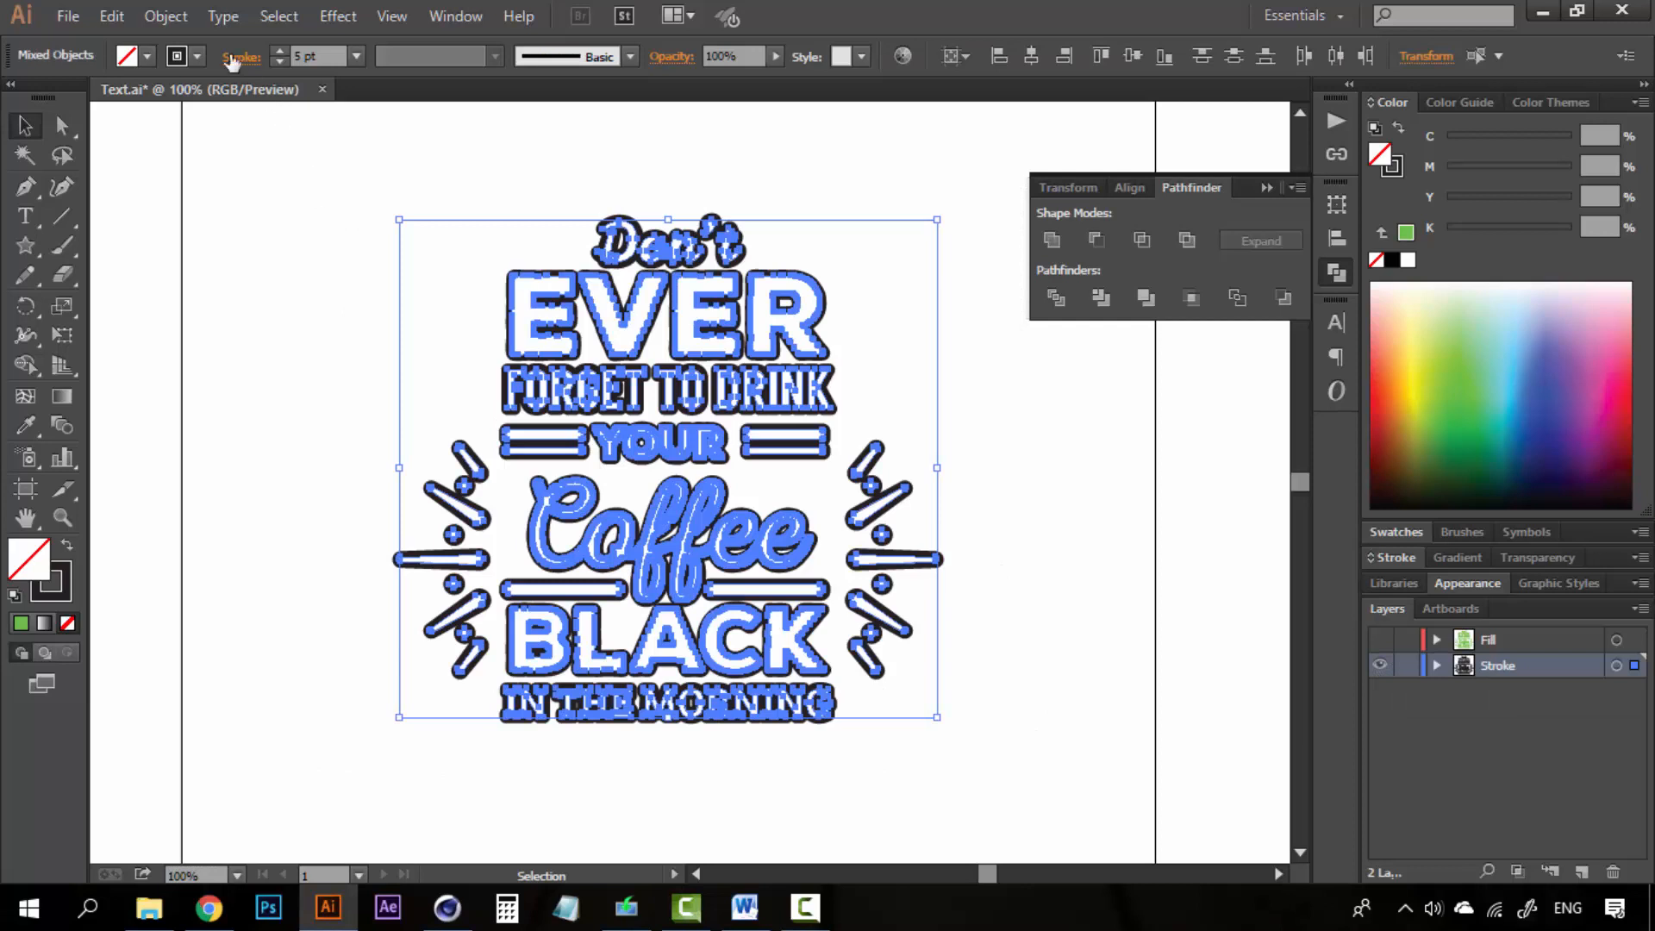
left_click(179, 16)
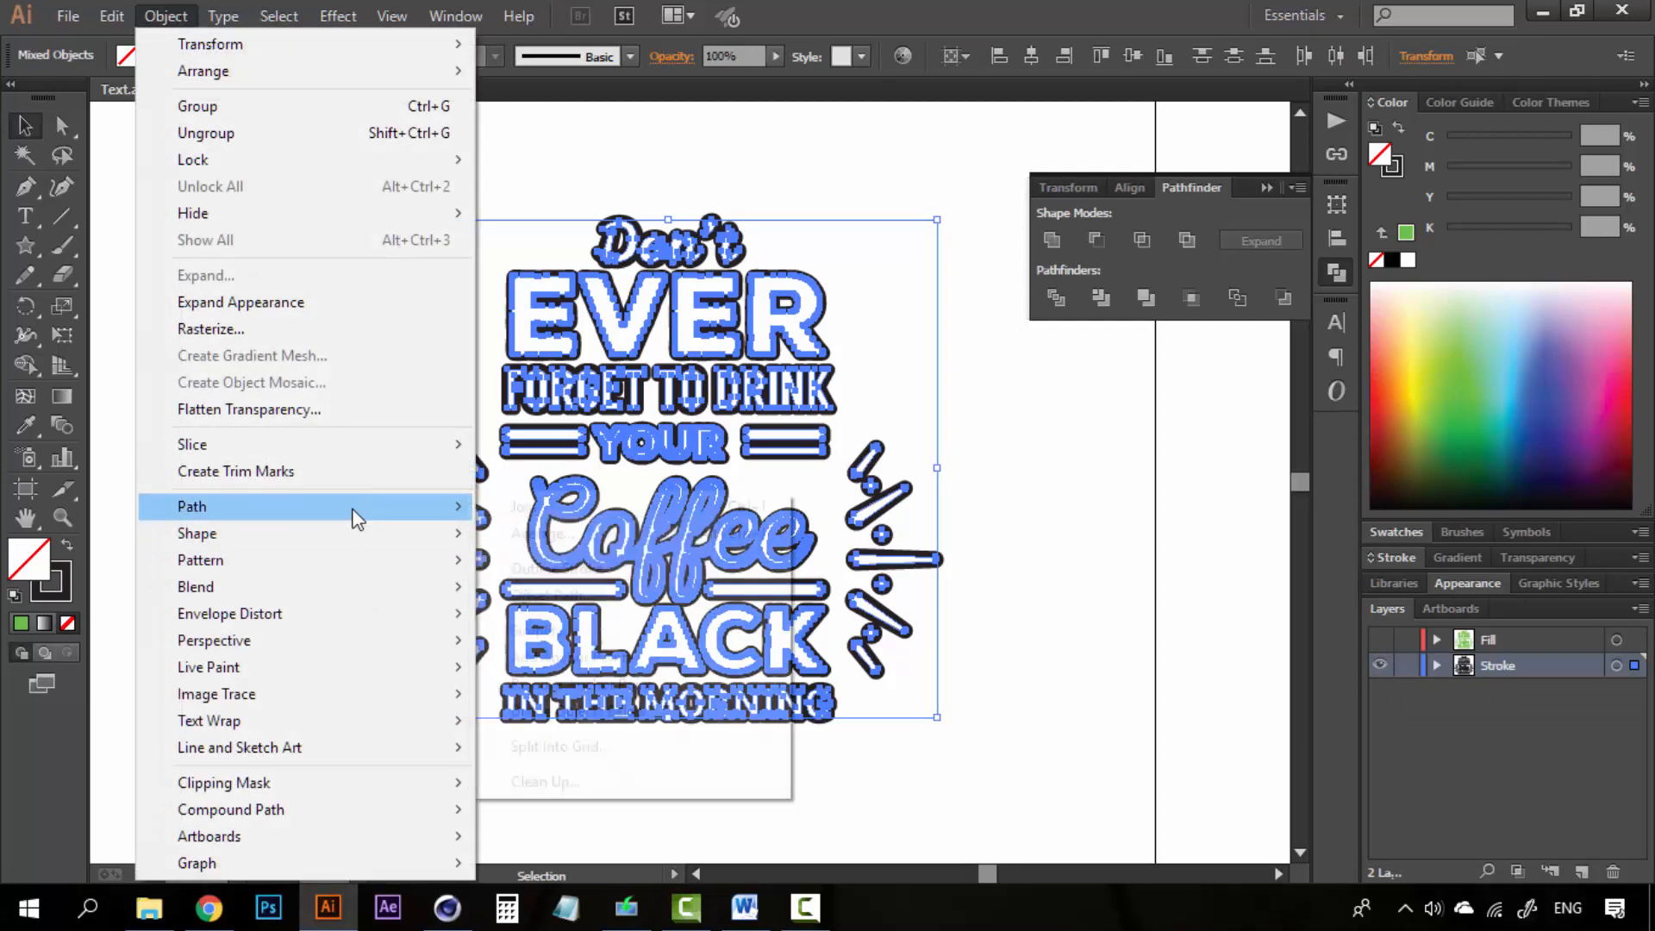
mouse_move(358, 520)
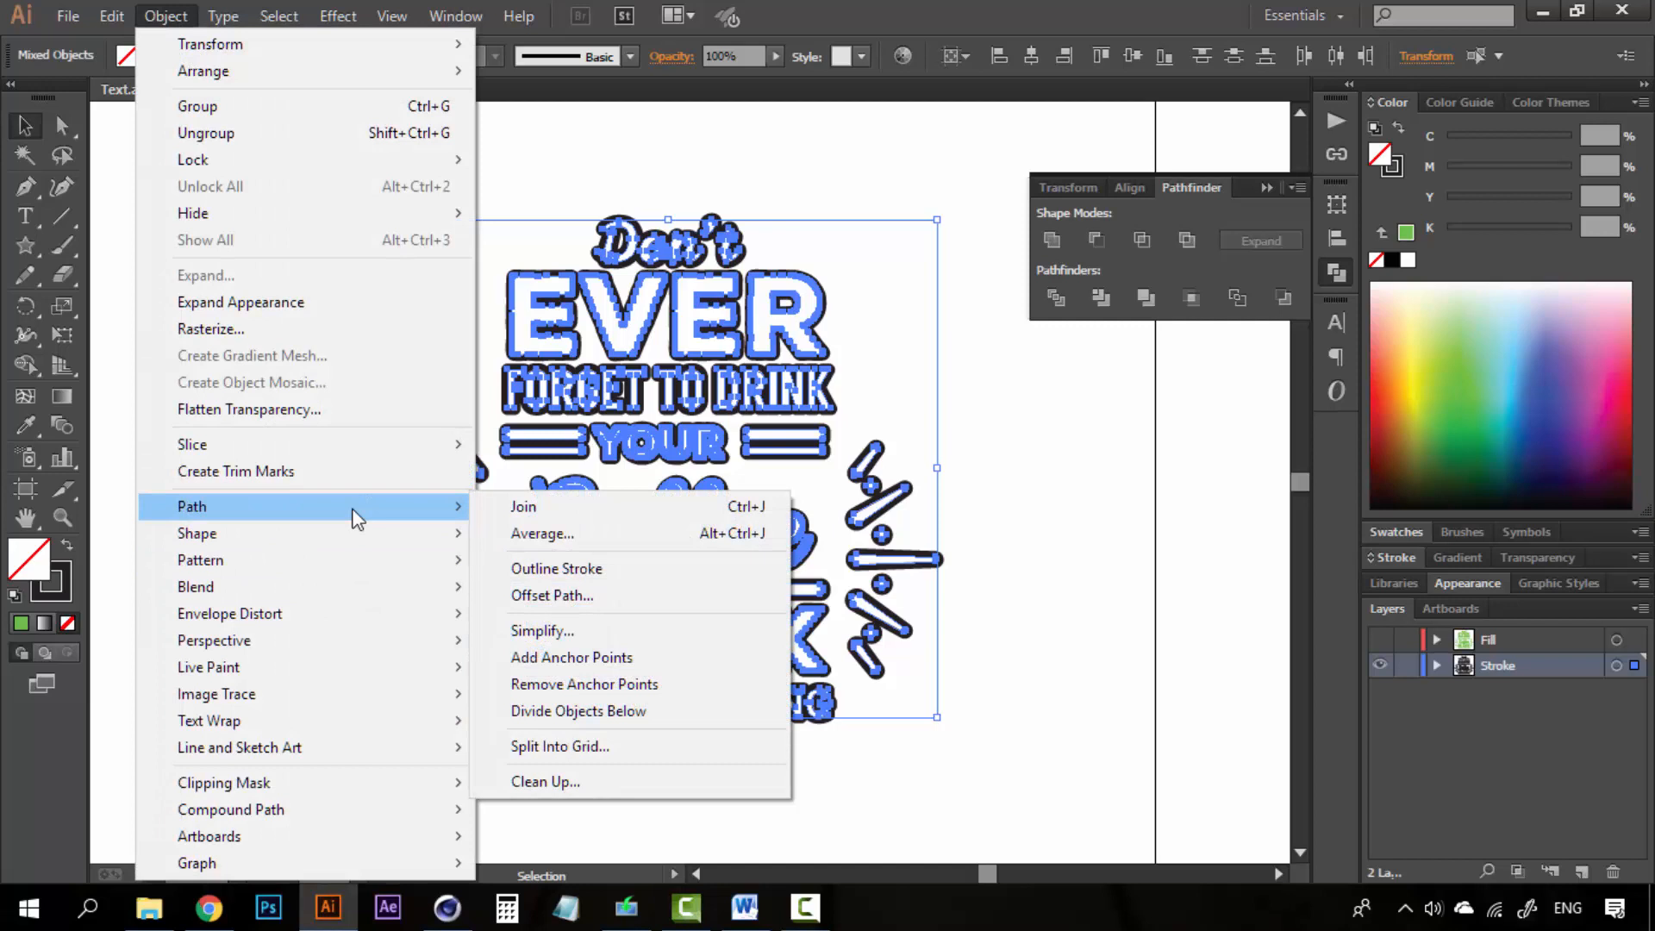
left_click(564, 572)
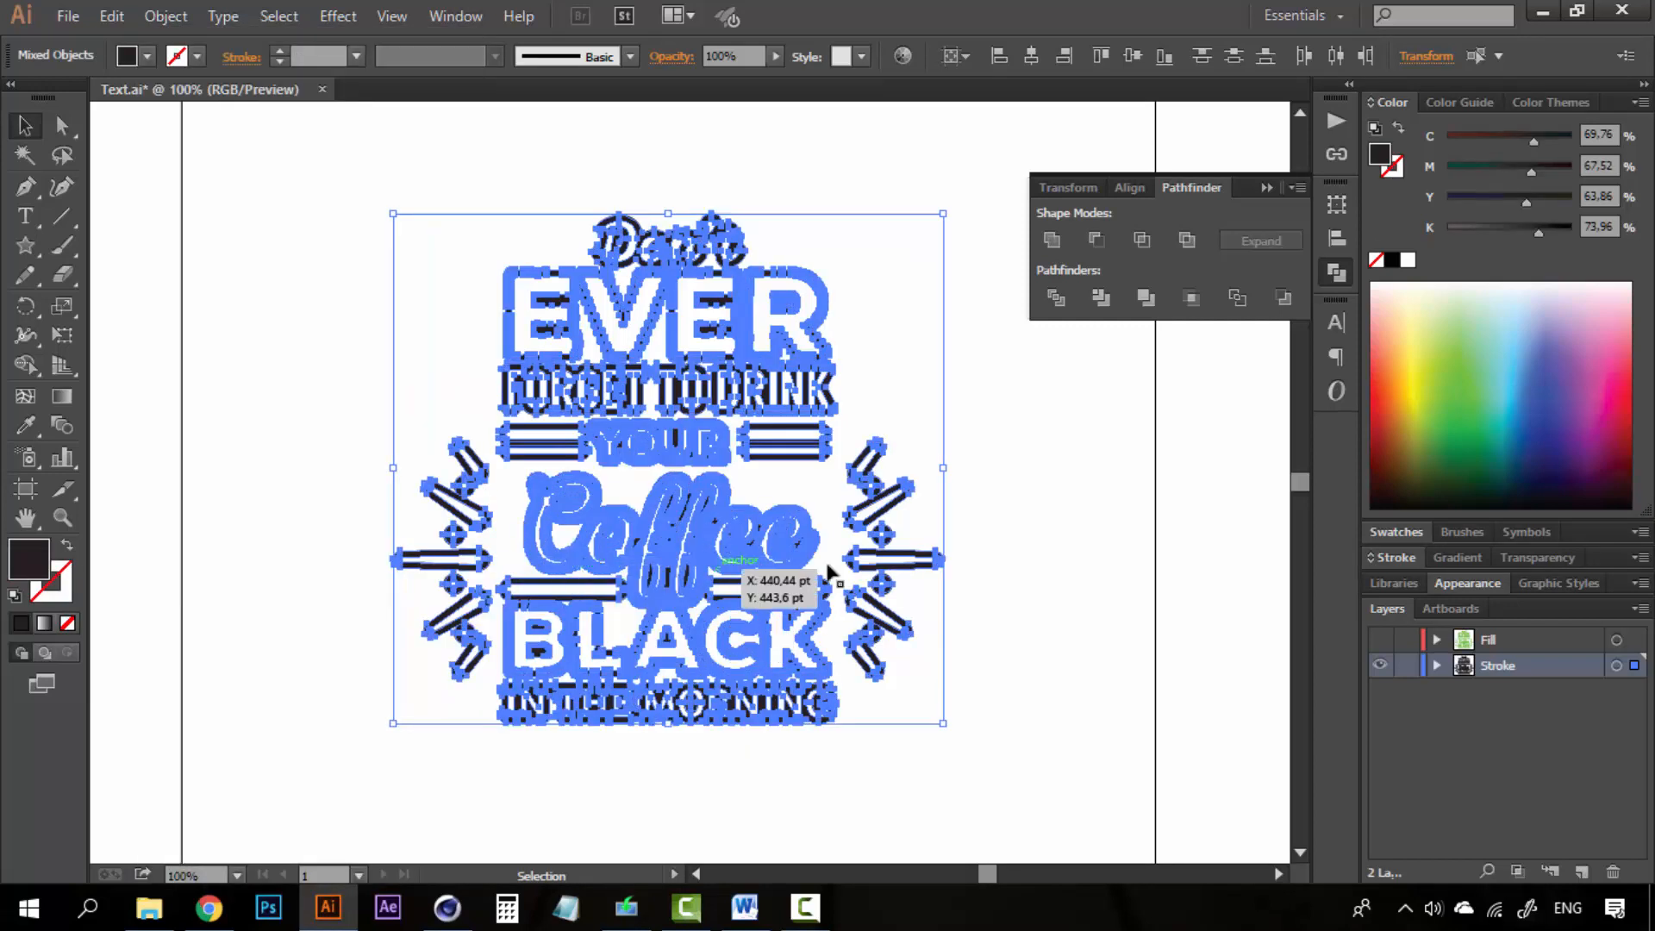
Examine the outlined stroke shapes of "Don't" and "EVER" close up
key("z")
left_click_drag(621, 140, 888, 526)
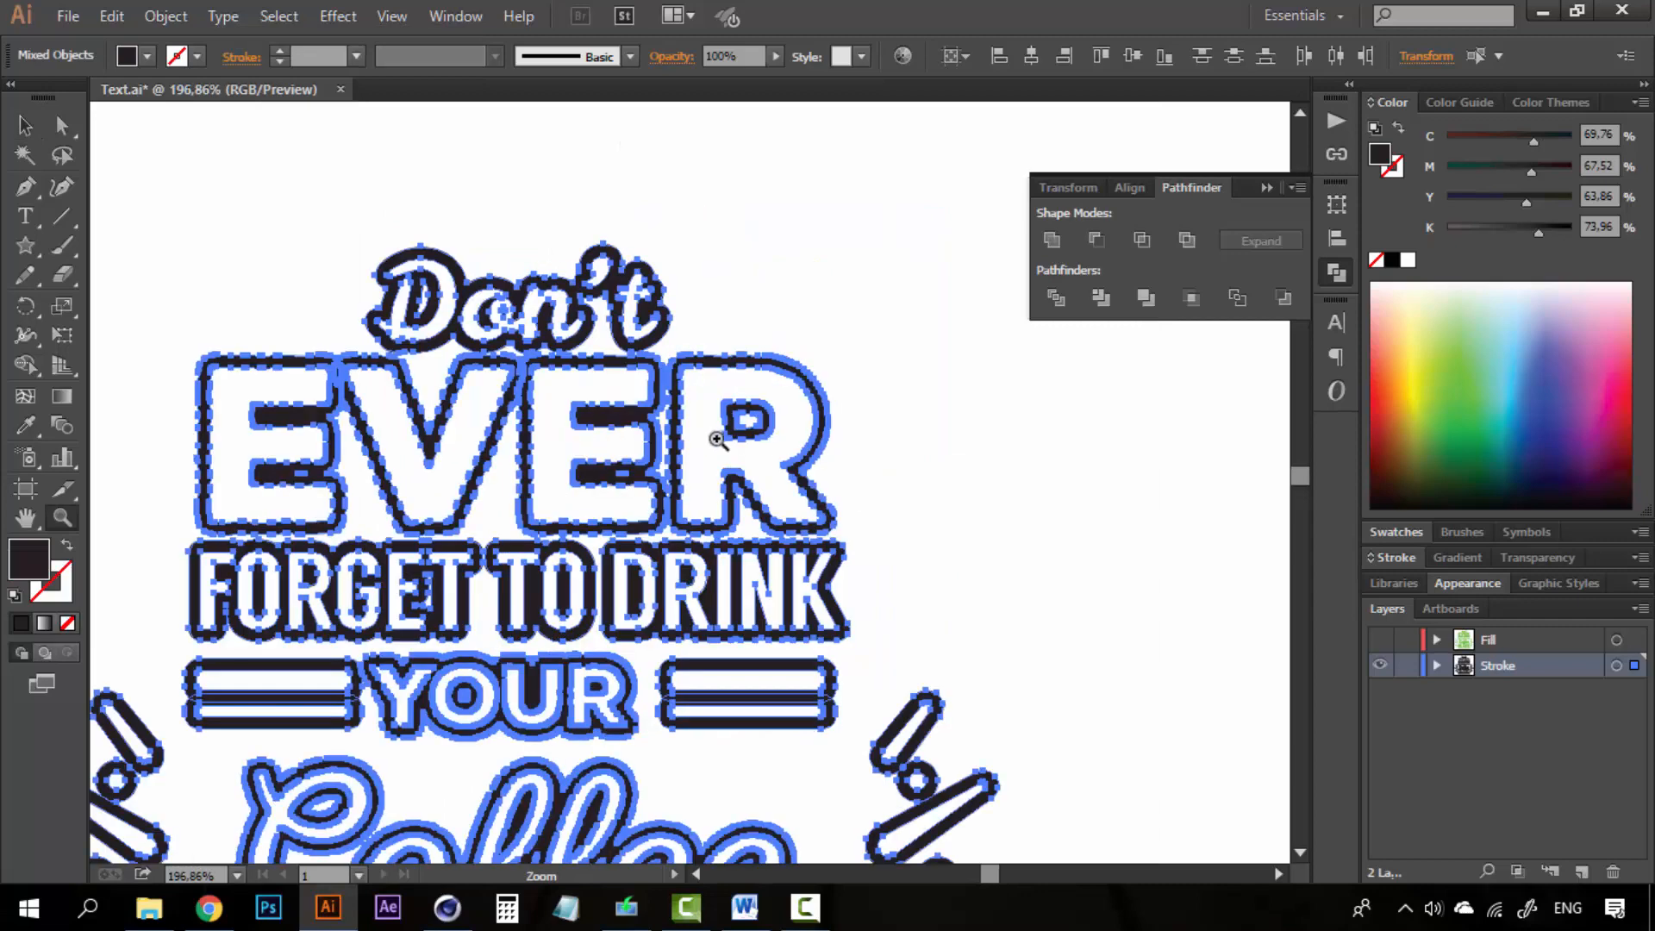
left_click_drag(599, 270, 830, 401)
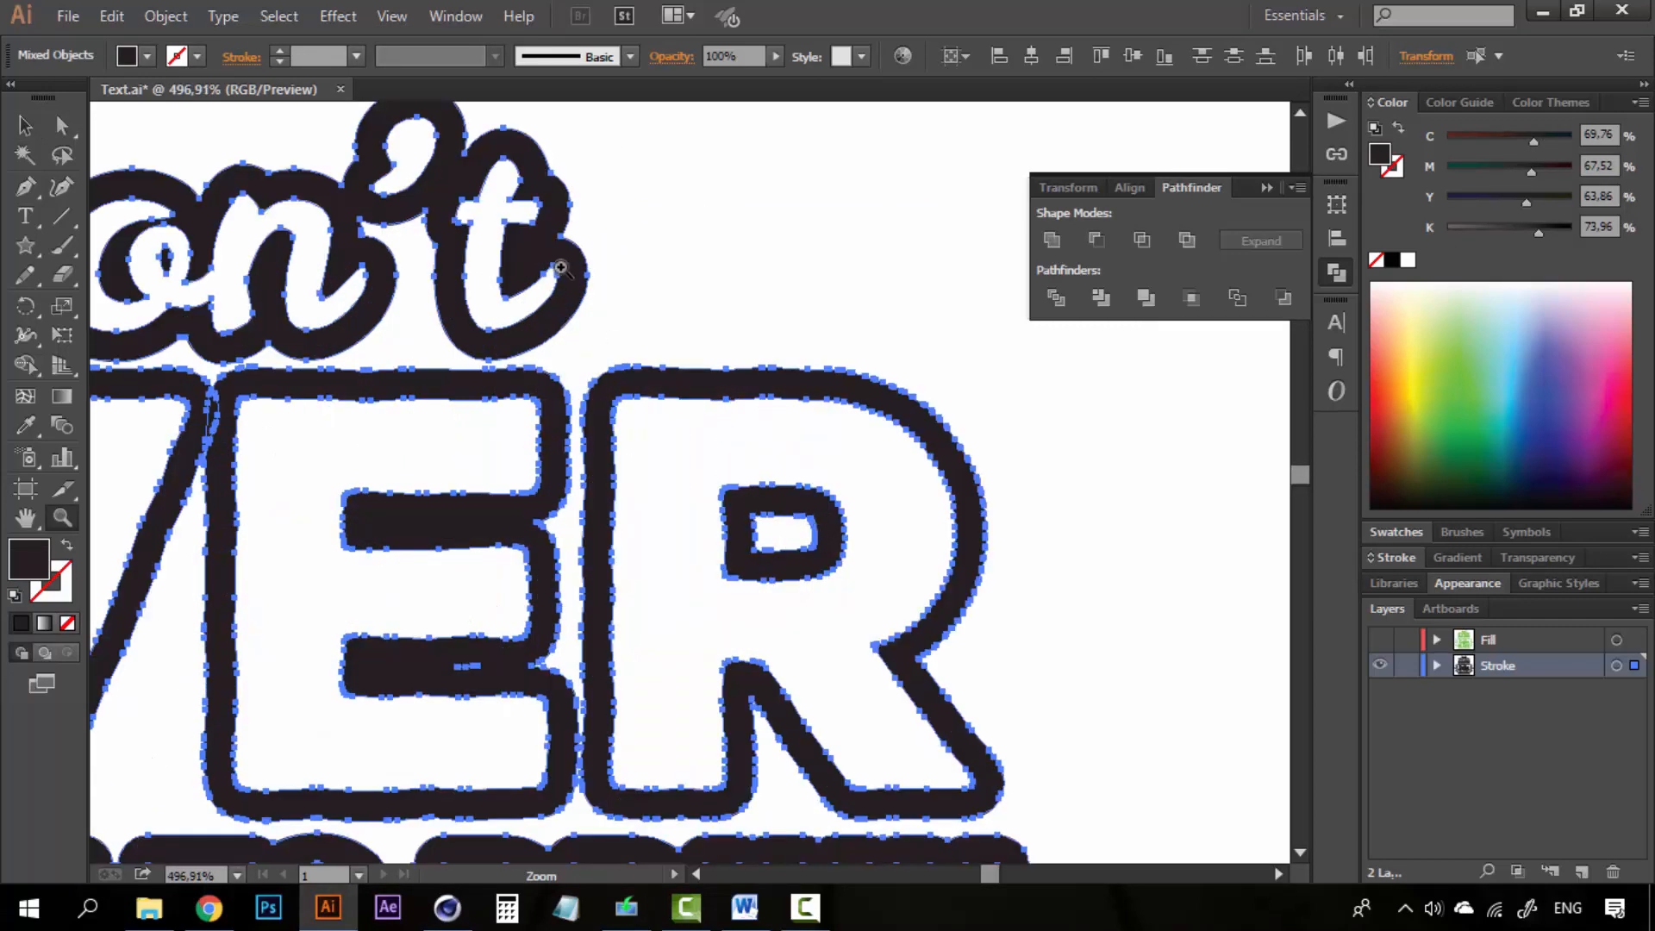
left_click(535, 392, "alt")
key("a")
left_click(763, 316)
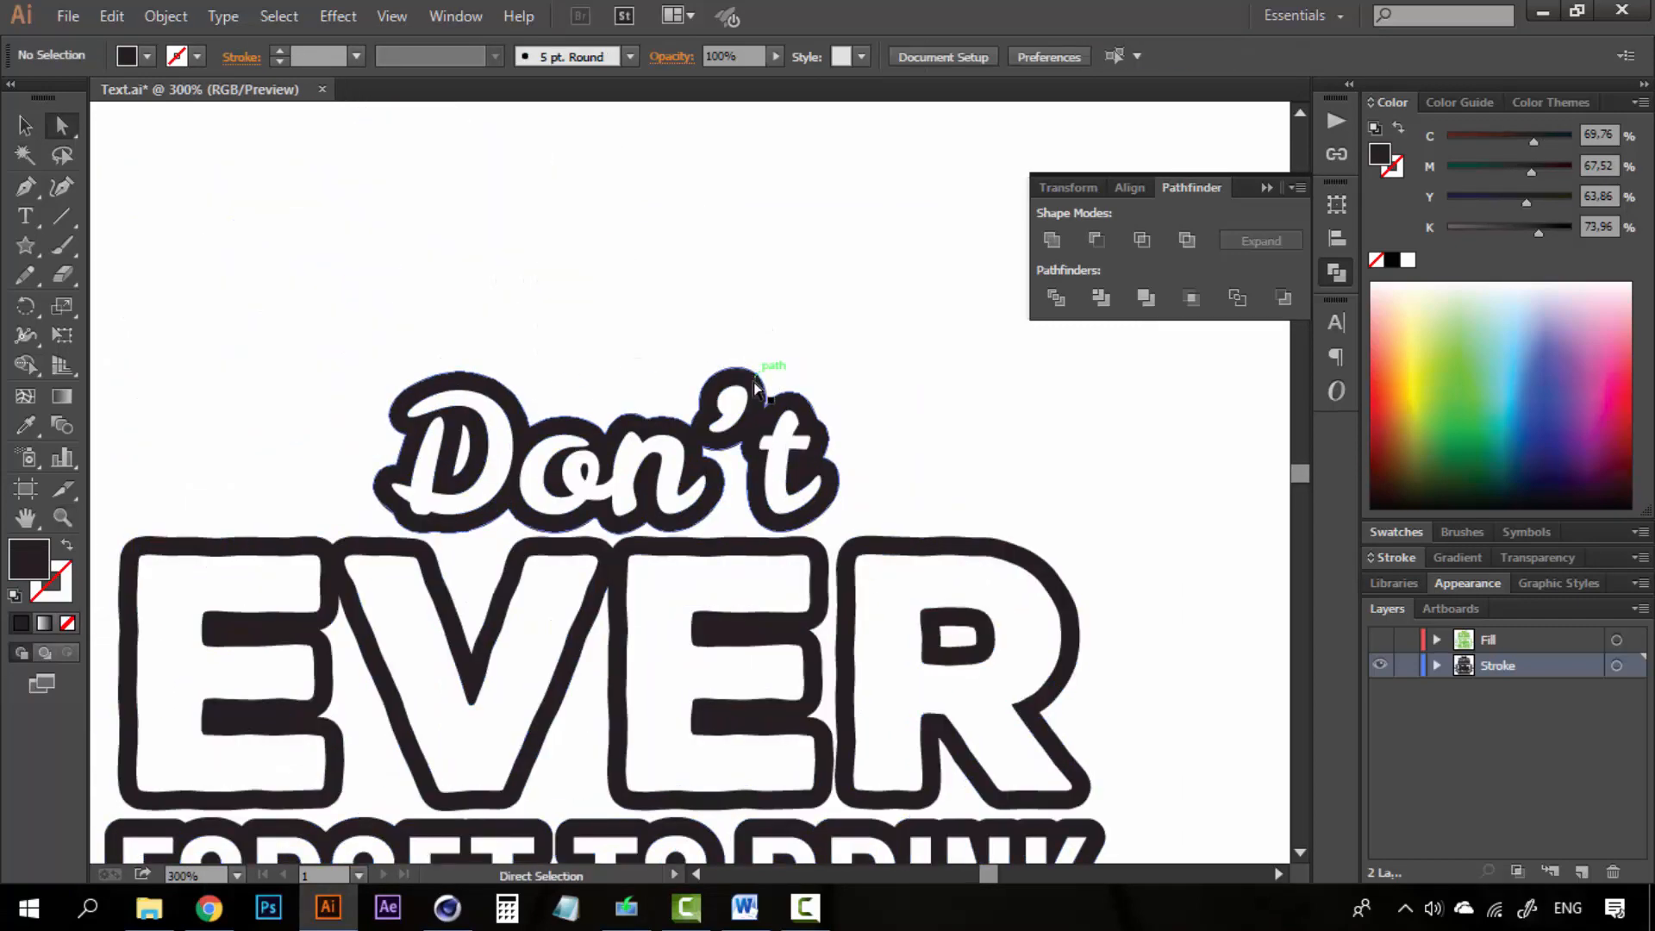
left_click(757, 388)
left_click(769, 344)
key("z")
left_click_drag(635, 267, 870, 578)
key("s")
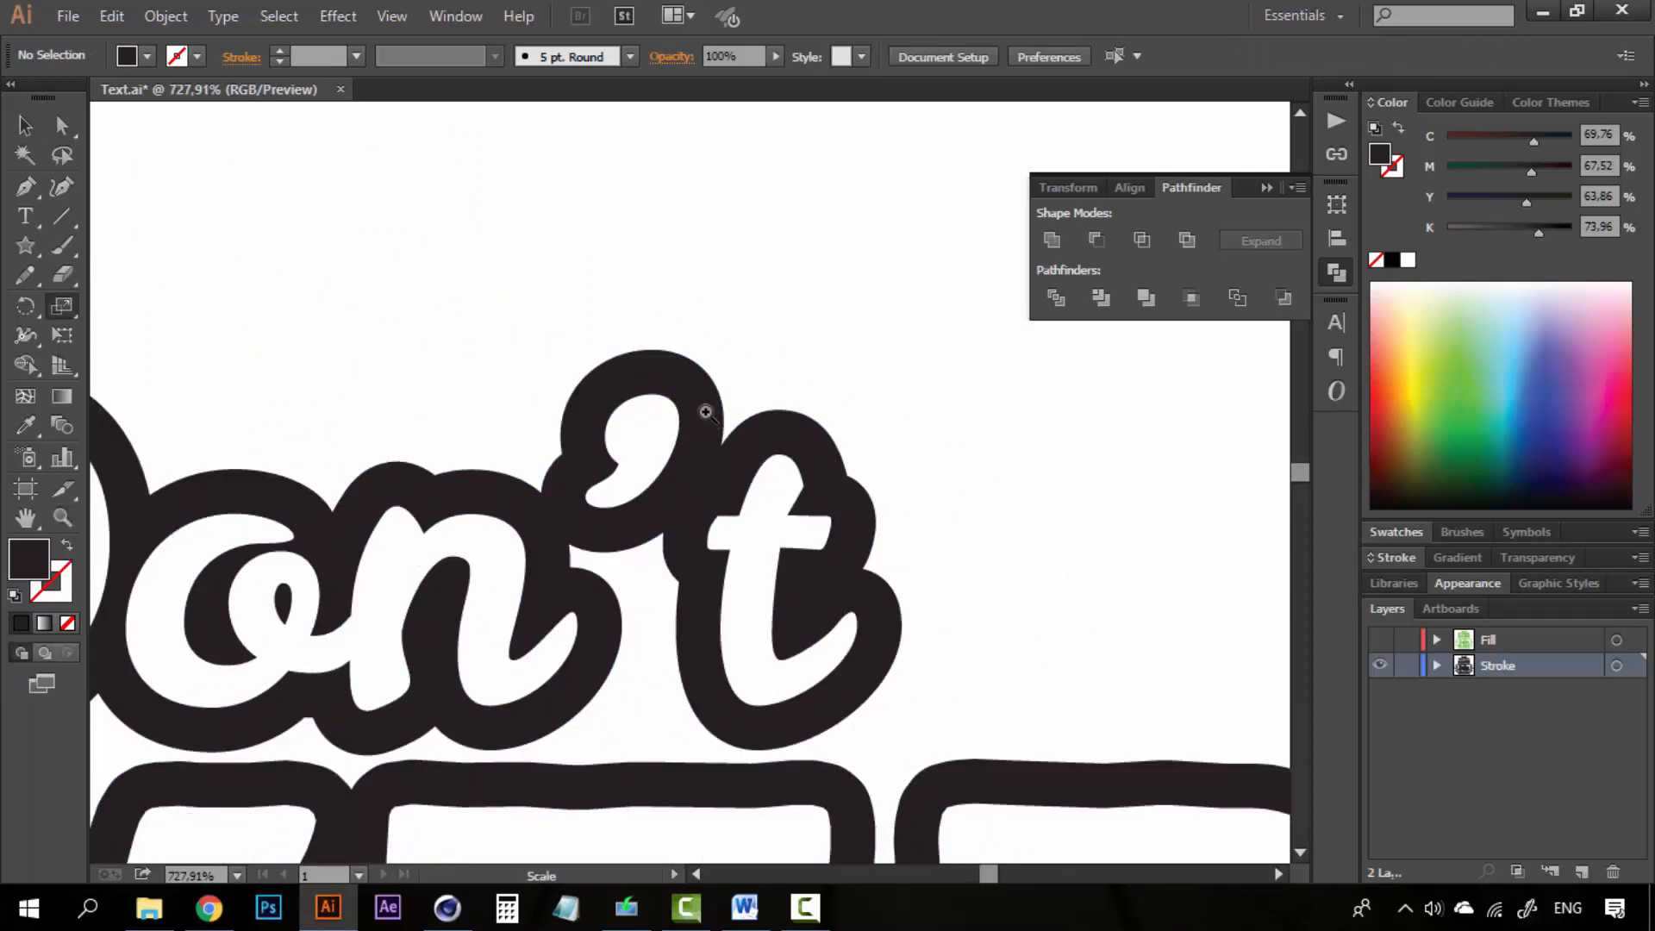
Try recolouring the outlined "Don't" shape with magenta at 0%, and undo the colour change
key("a")
left_click(772, 407)
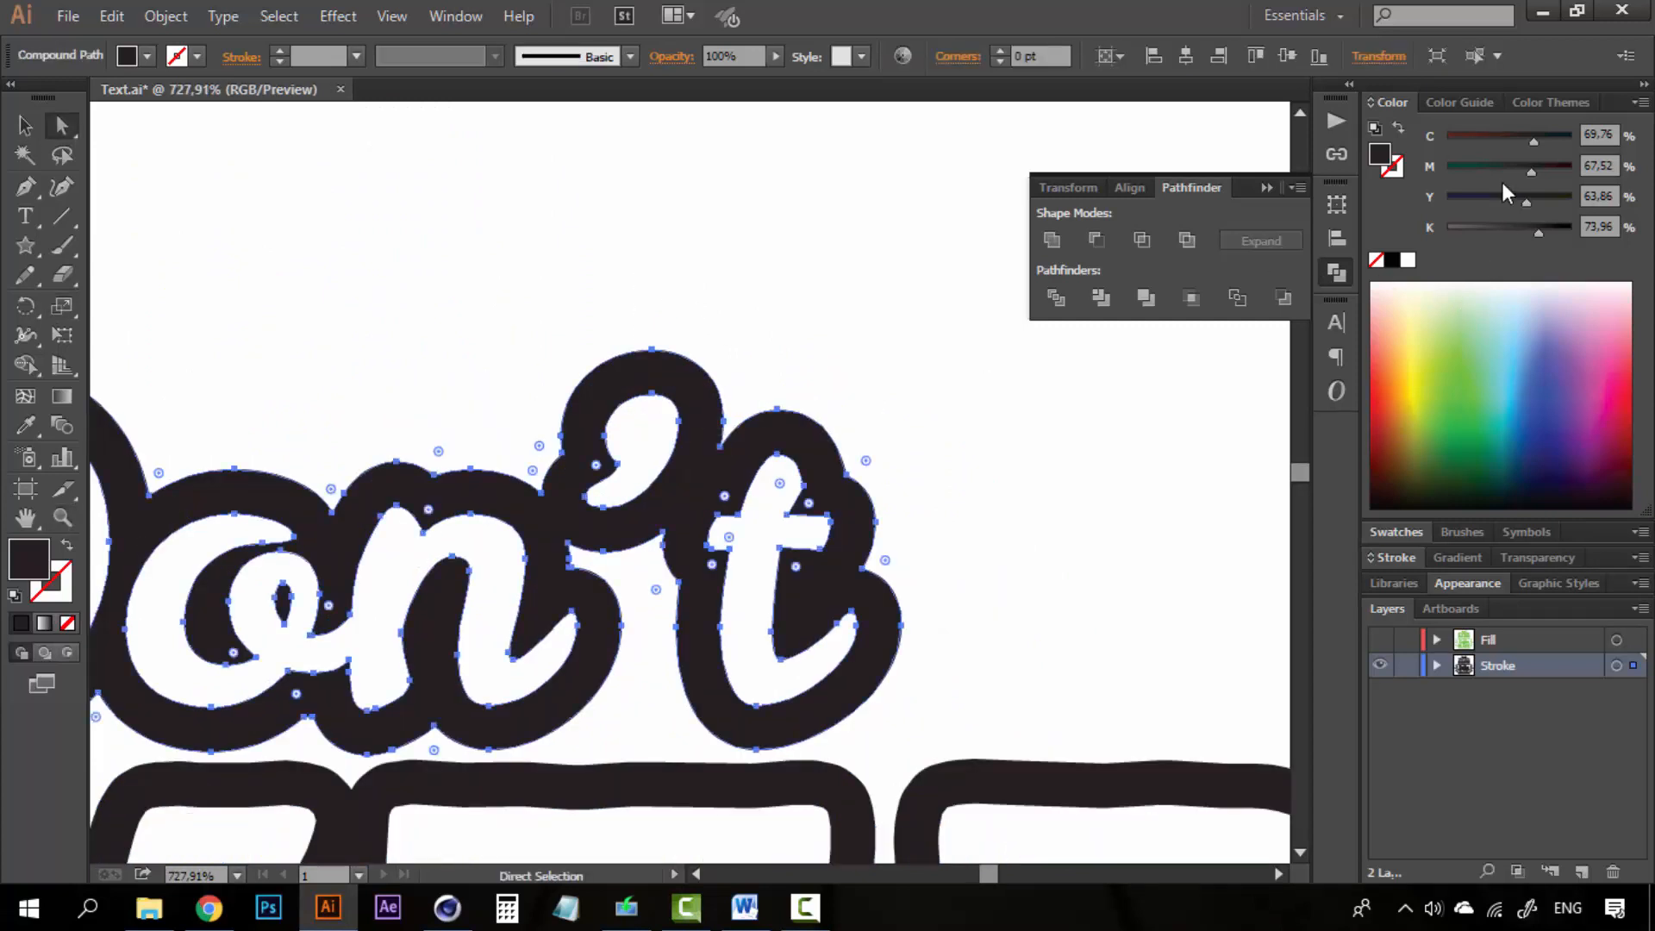
left_click_drag(1505, 170, 1449, 170)
left_click(663, 563)
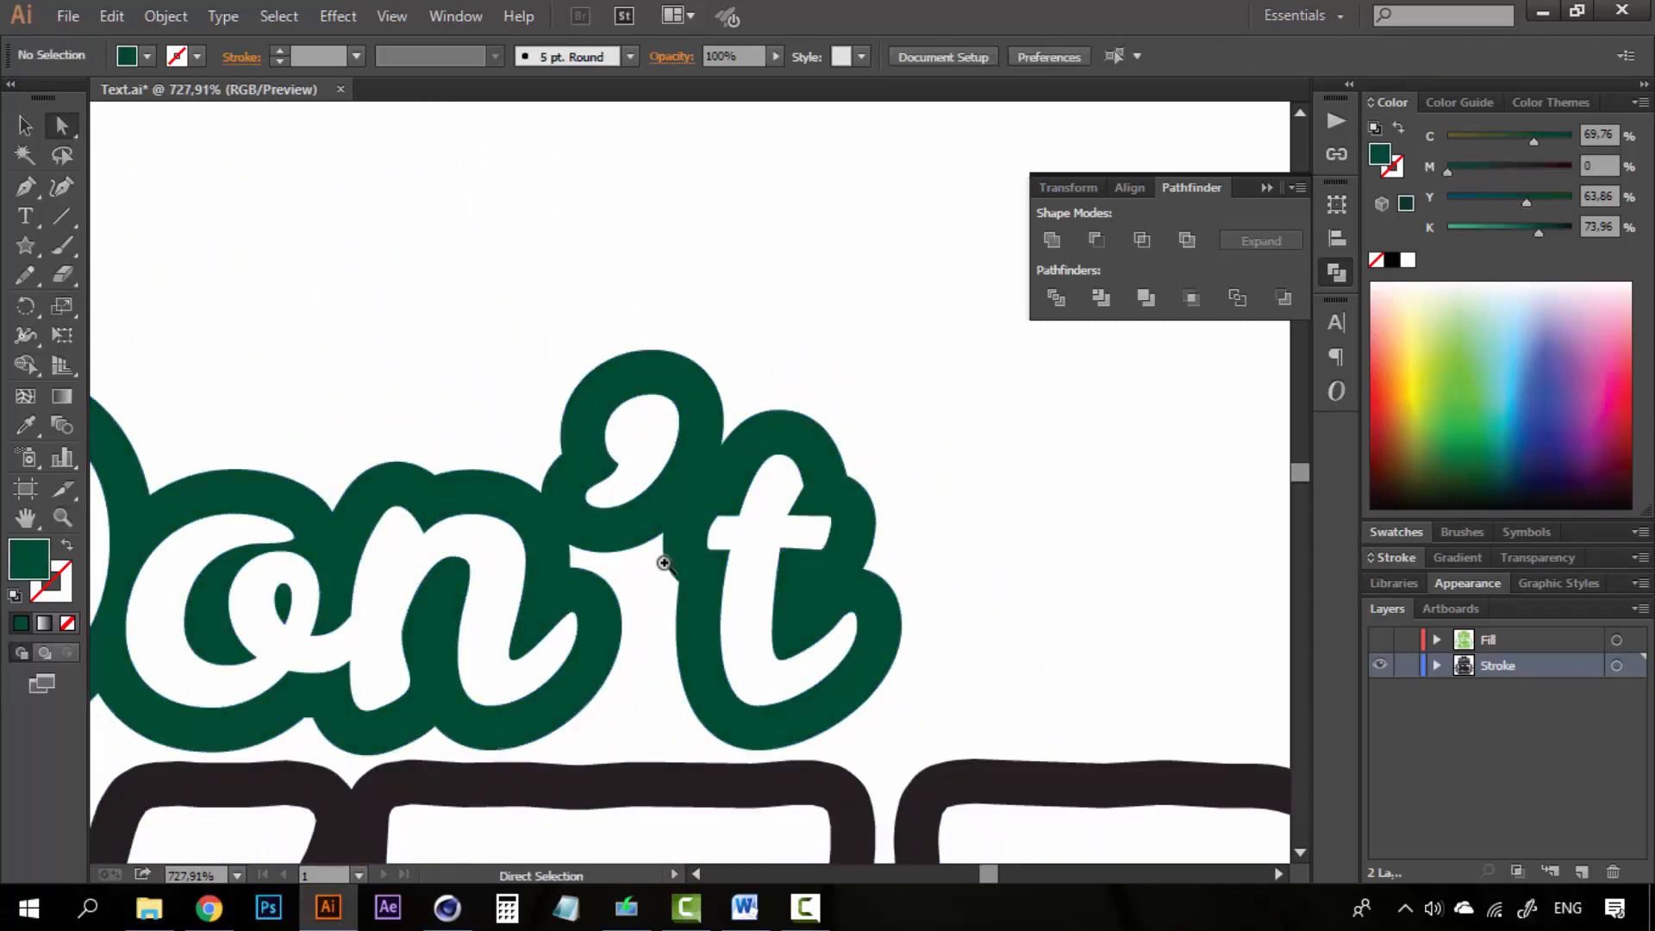
key("z")
left_click(664, 569, "alt")
left_click(659, 581, "alt")
left_click(647, 587, "alt")
left_click(643, 592, "alt")
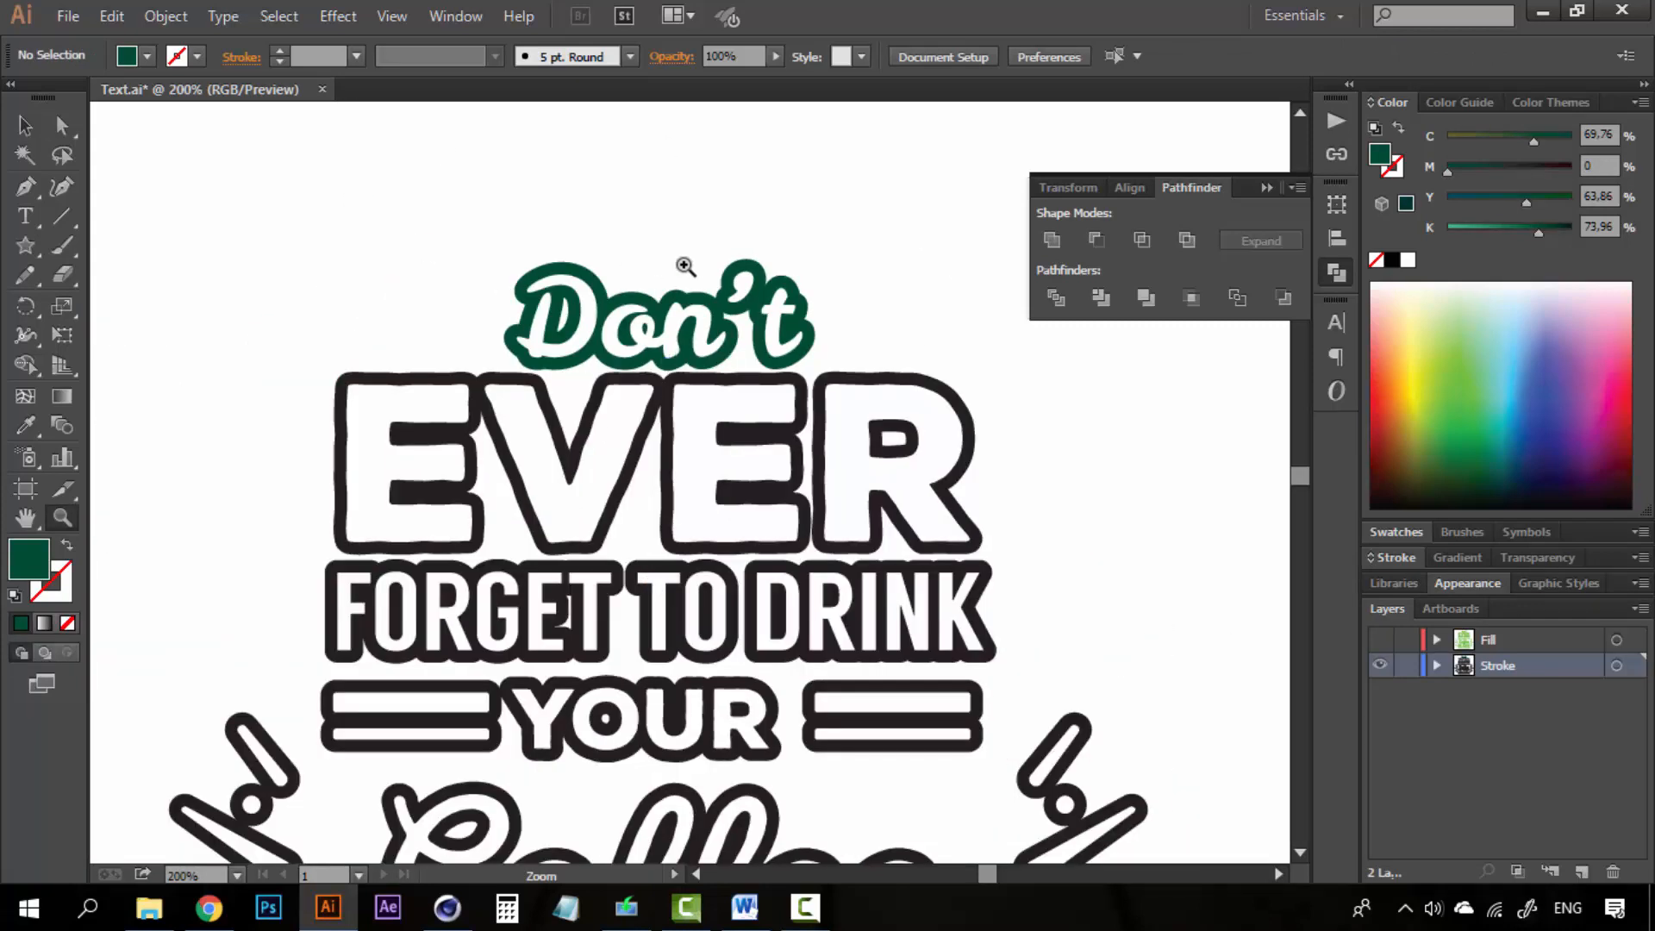
key("ctrl+z")
left_click(686, 651, "alt")
left_click(686, 652, "alt")
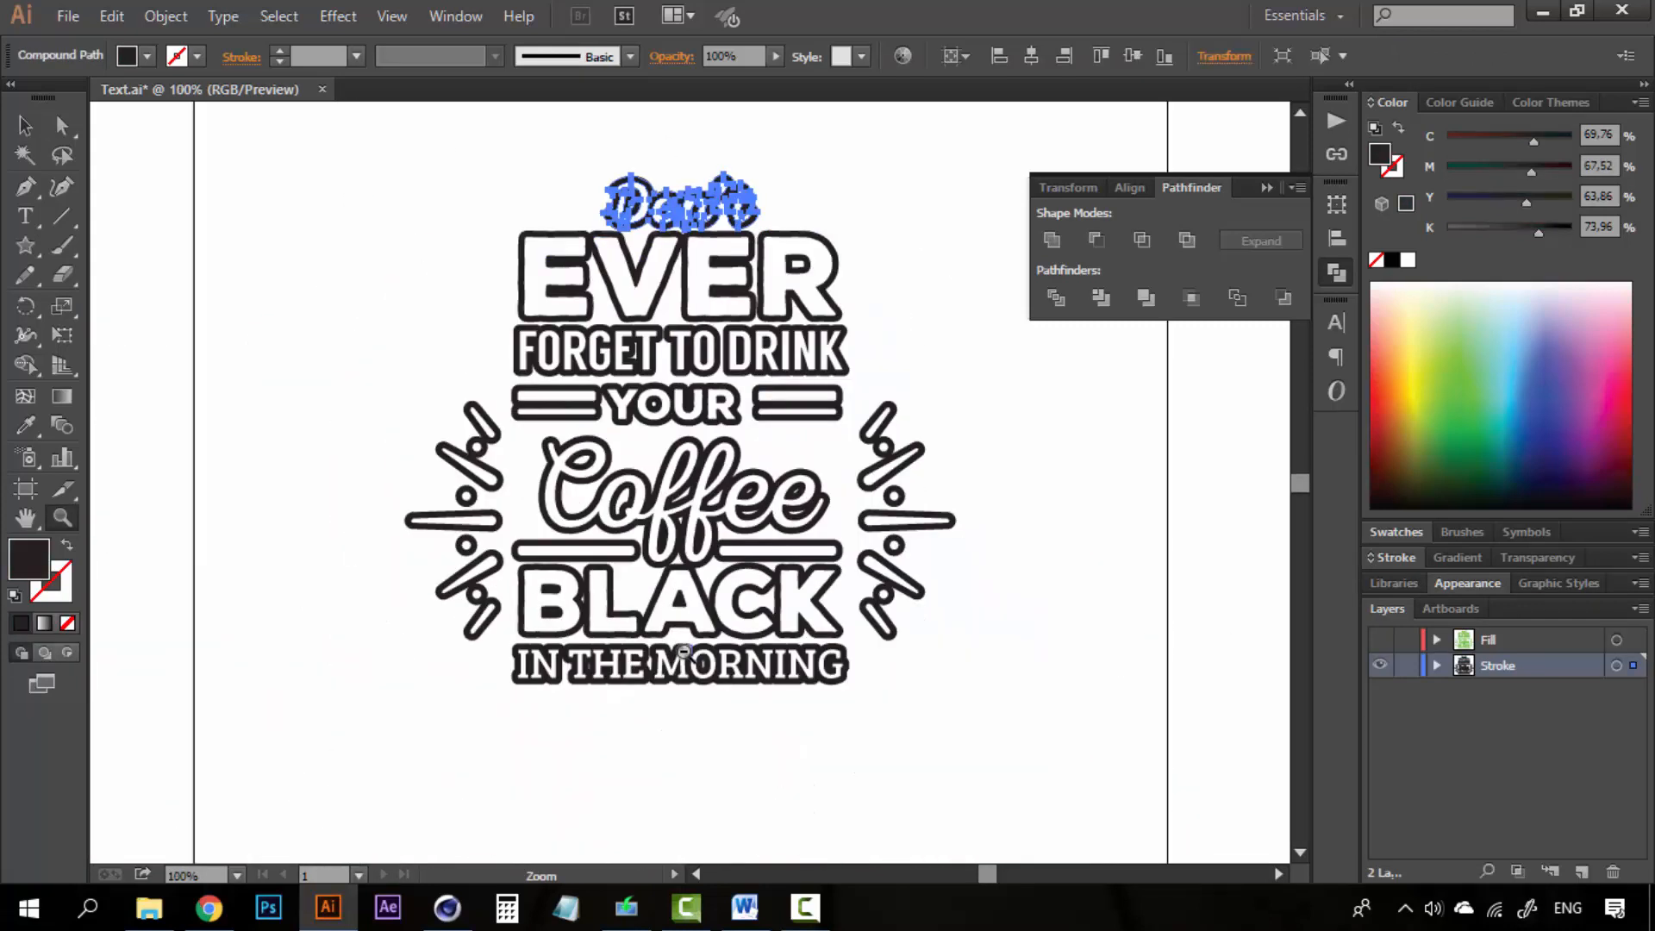
left_click(685, 650, "alt")
key("v")
key("ctrl+1")
left_click(917, 325)
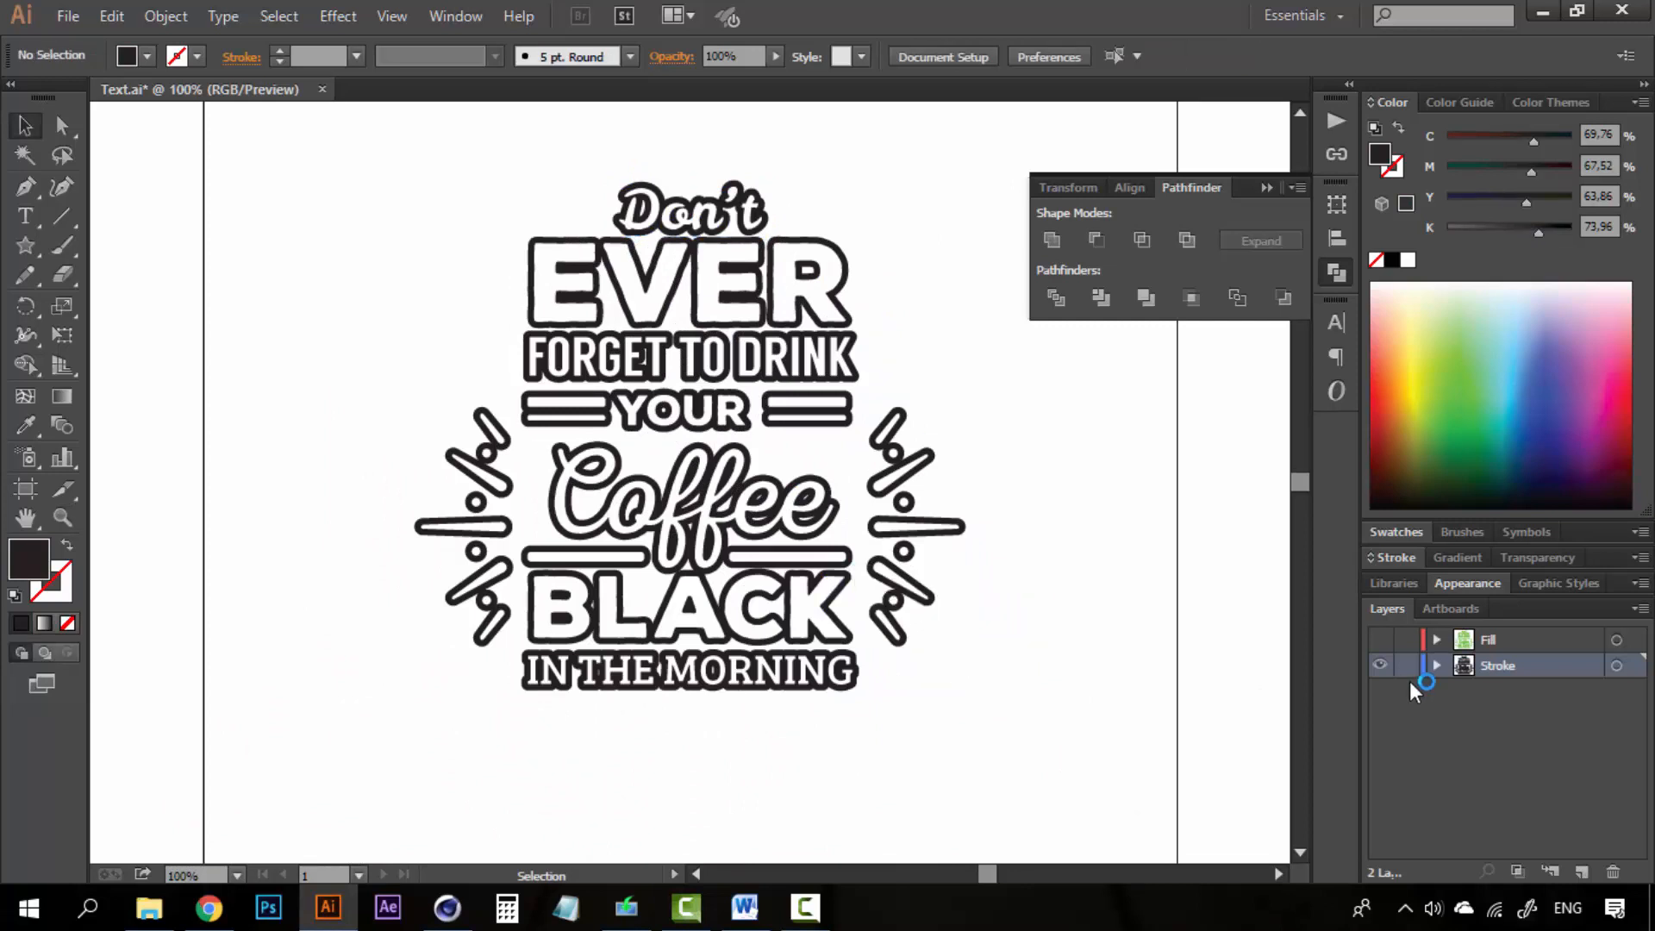
Show the Fill layer together with the Stroke layer, checking the combined artwork by toggling the fill
left_click(1380, 642)
left_click(1379, 641)
left_click(1380, 642)
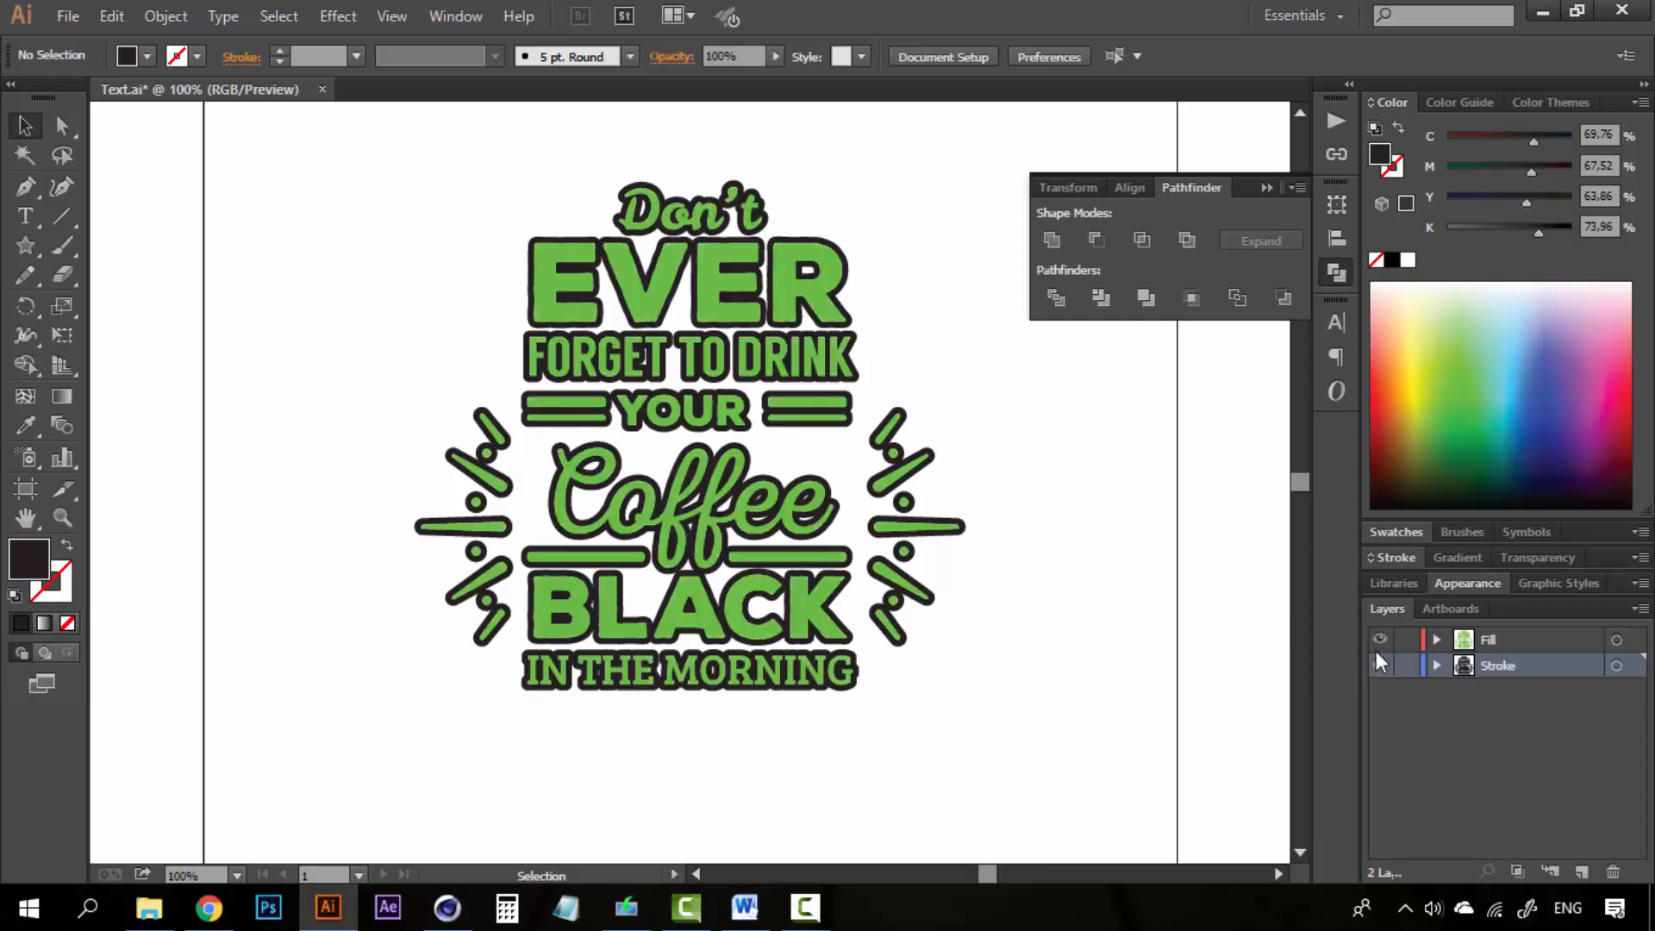
left_click(445, 914)
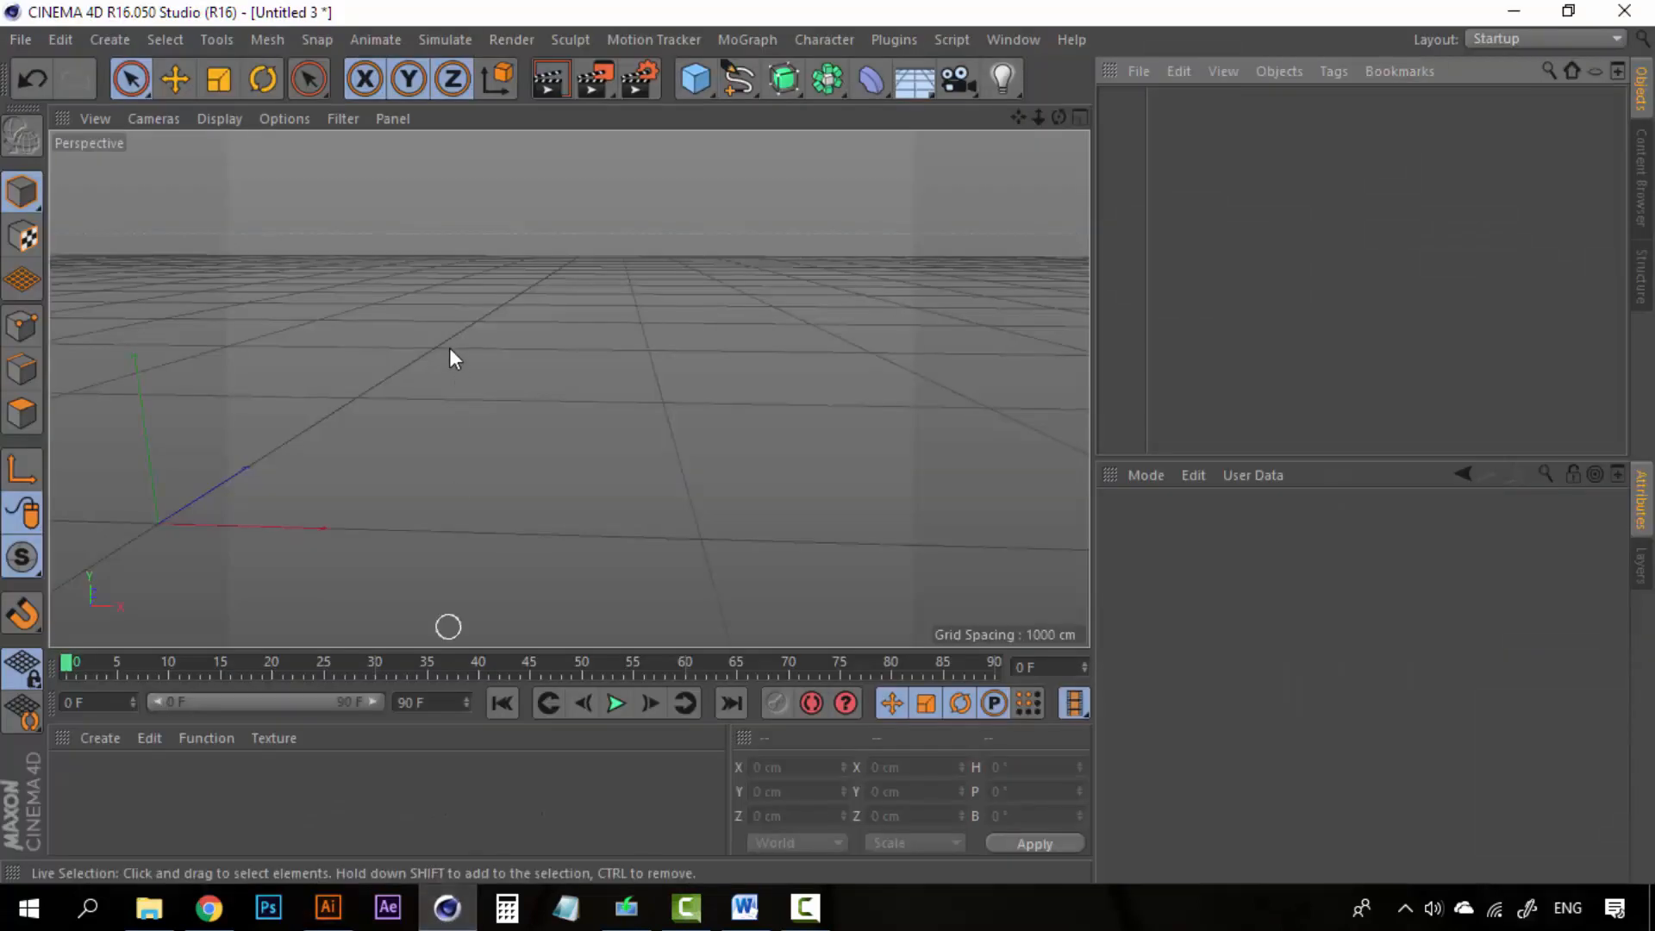
left_click(328, 908)
left_click(1381, 641)
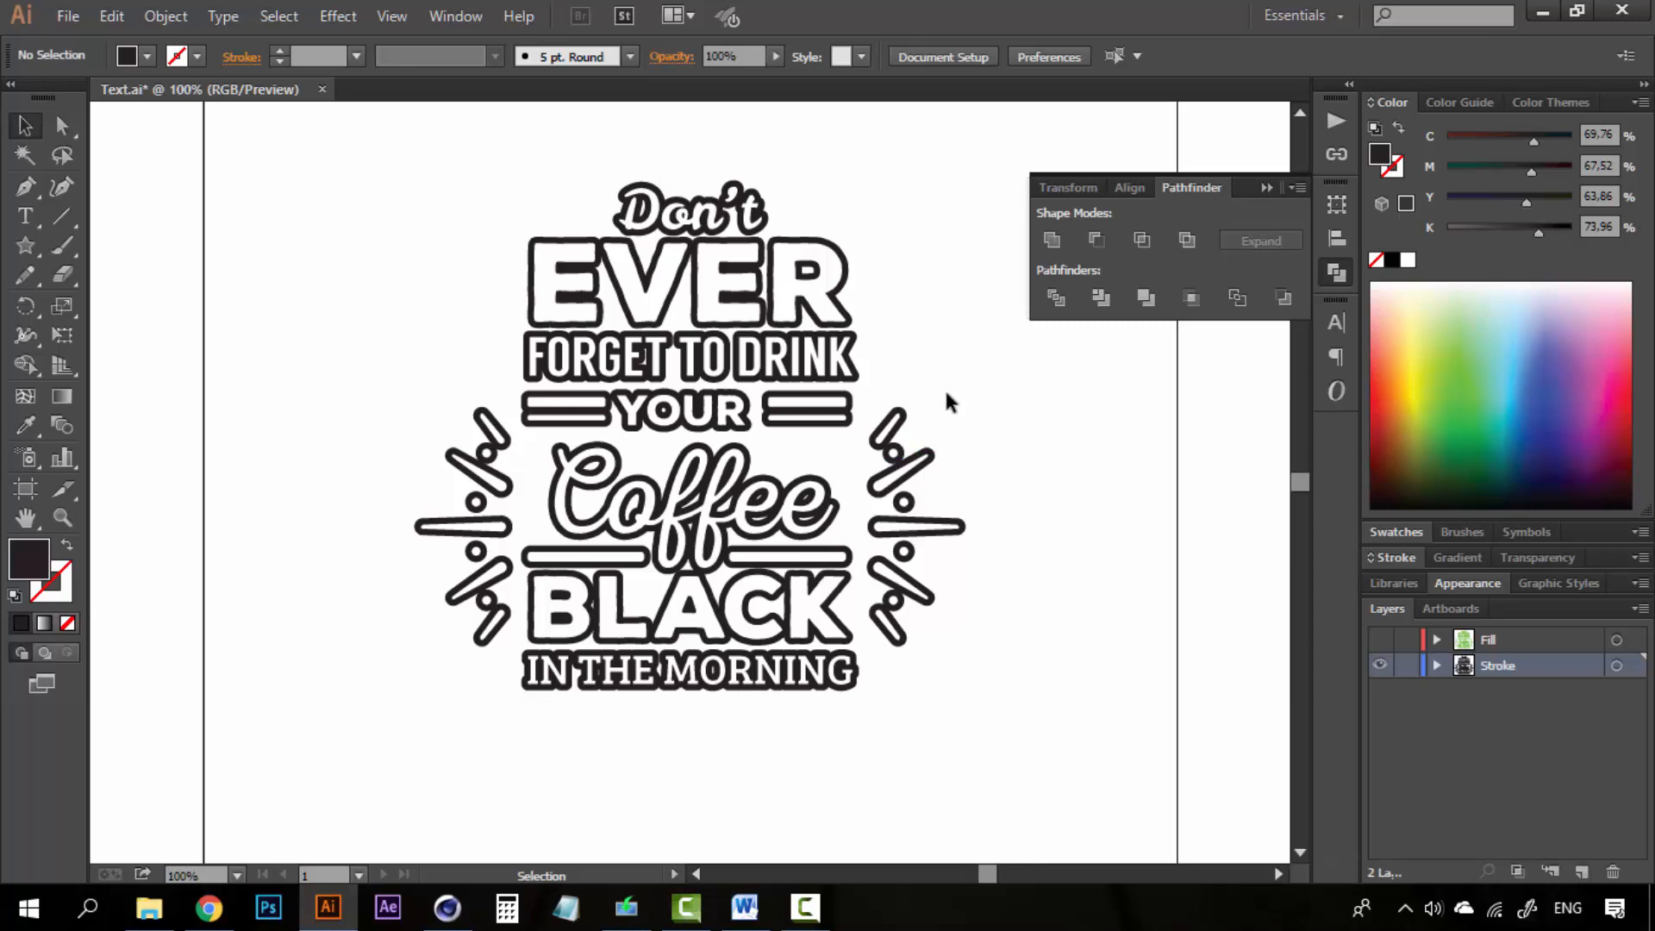
left_click(1380, 640)
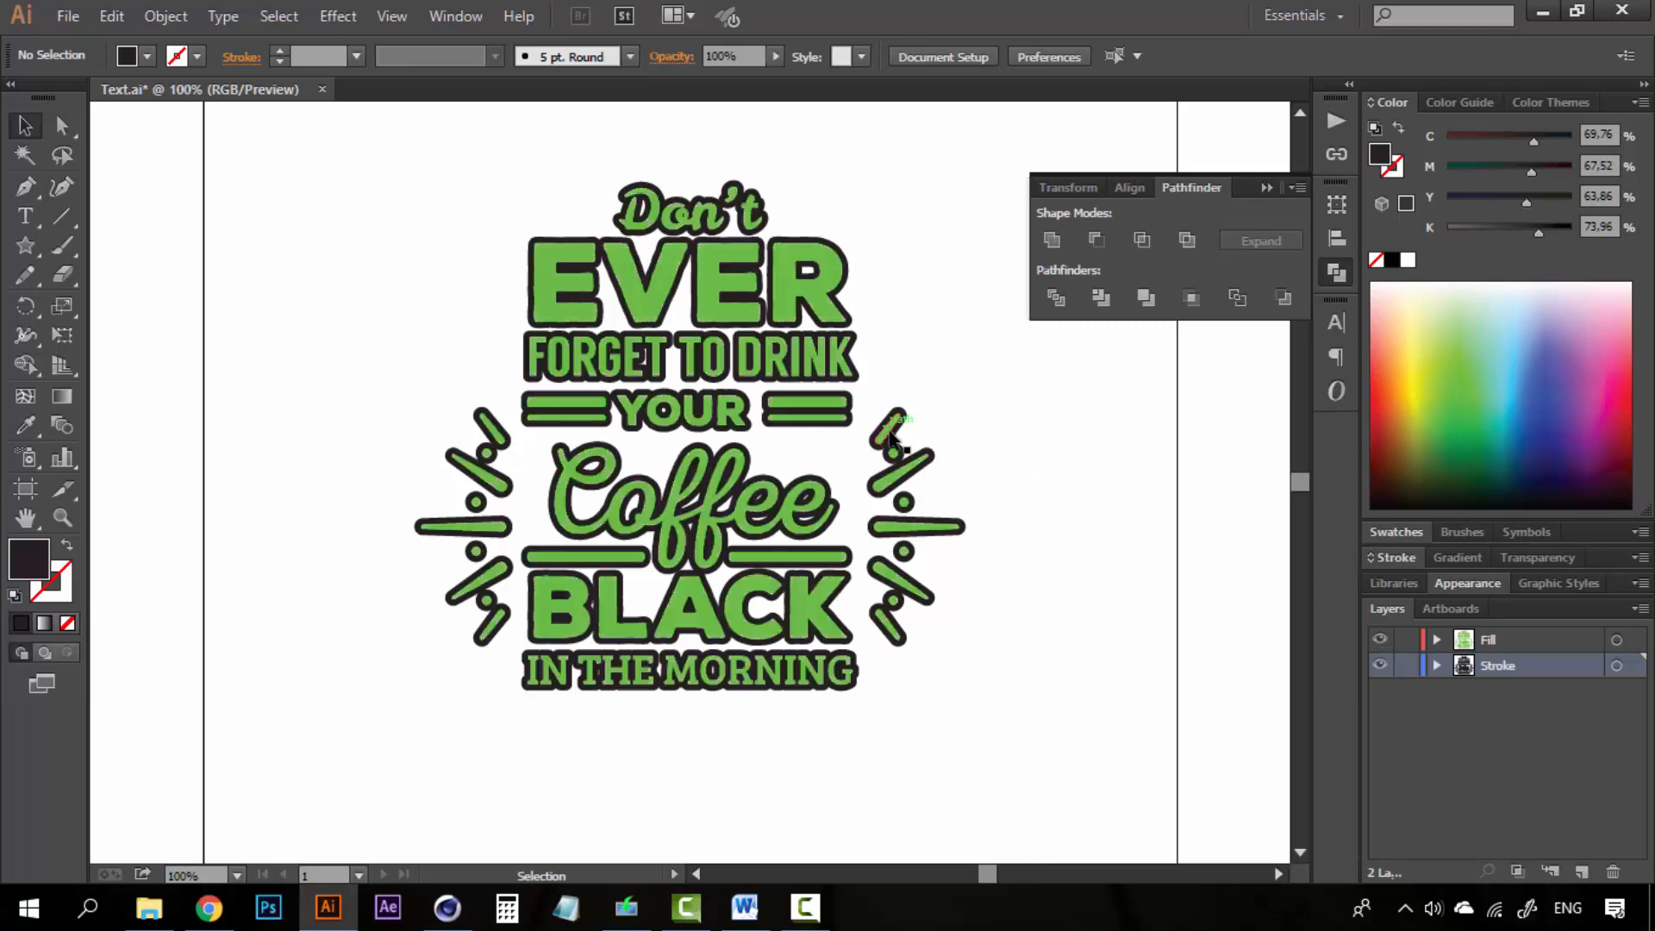
Check the decorative bars on both sides of "YOUR" by selecting them individually, and clear the selection
left_click(781, 421)
left_click(560, 407)
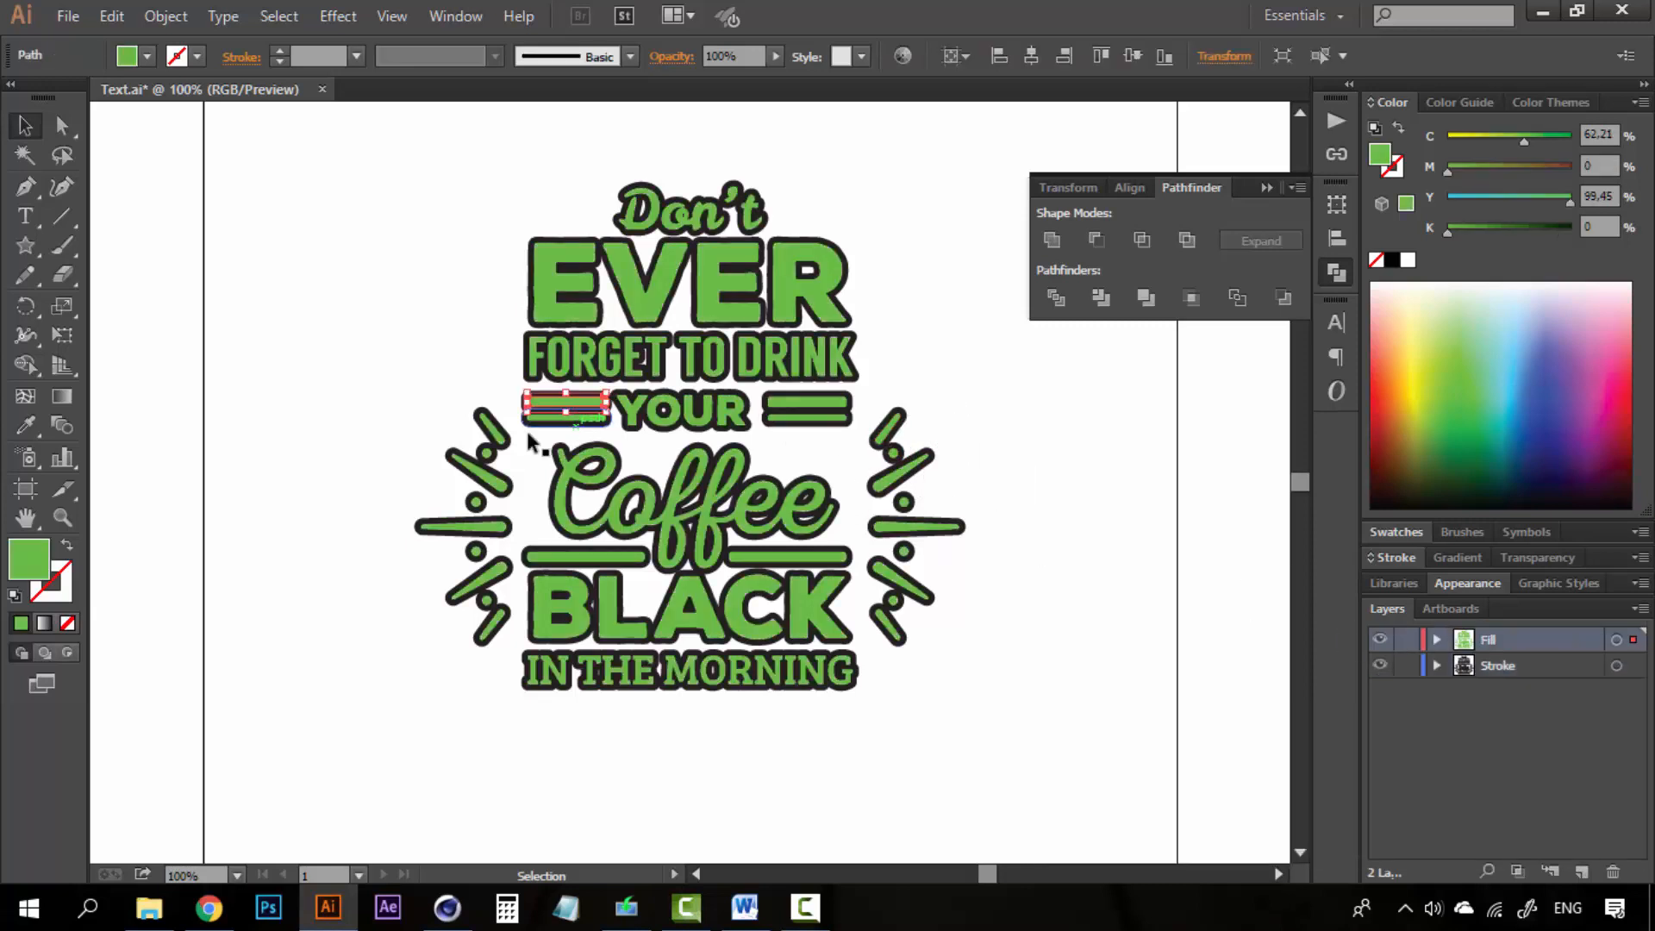
left_click(895, 423)
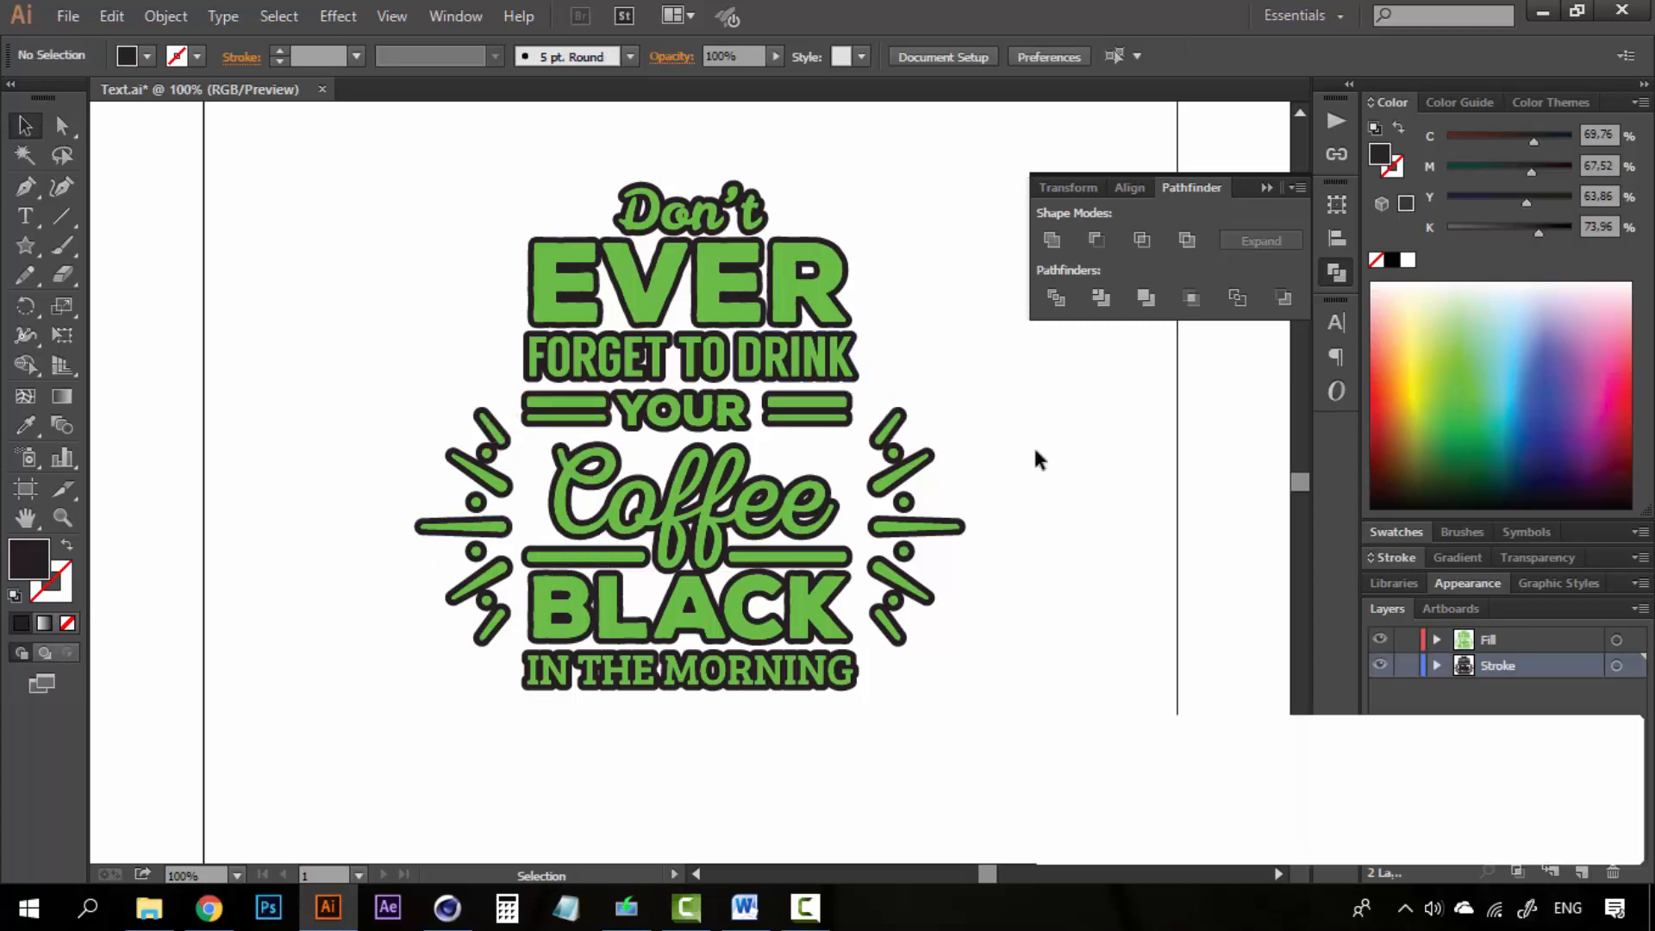
left_click(806, 410)
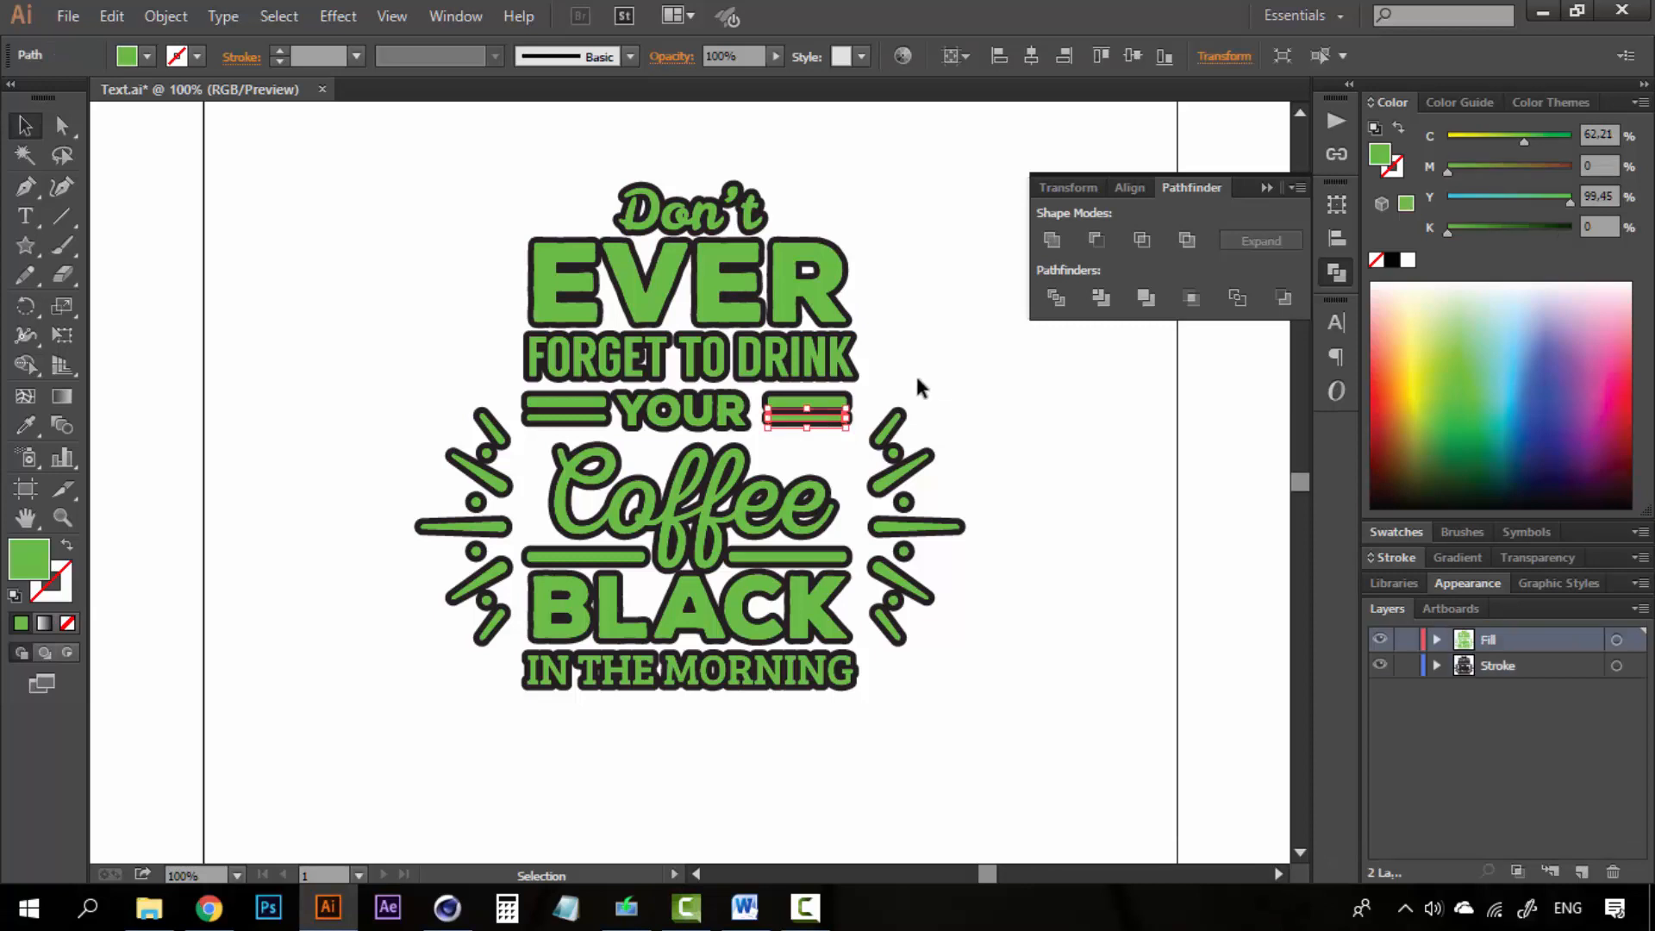
left_click(556, 420)
left_click(1057, 478)
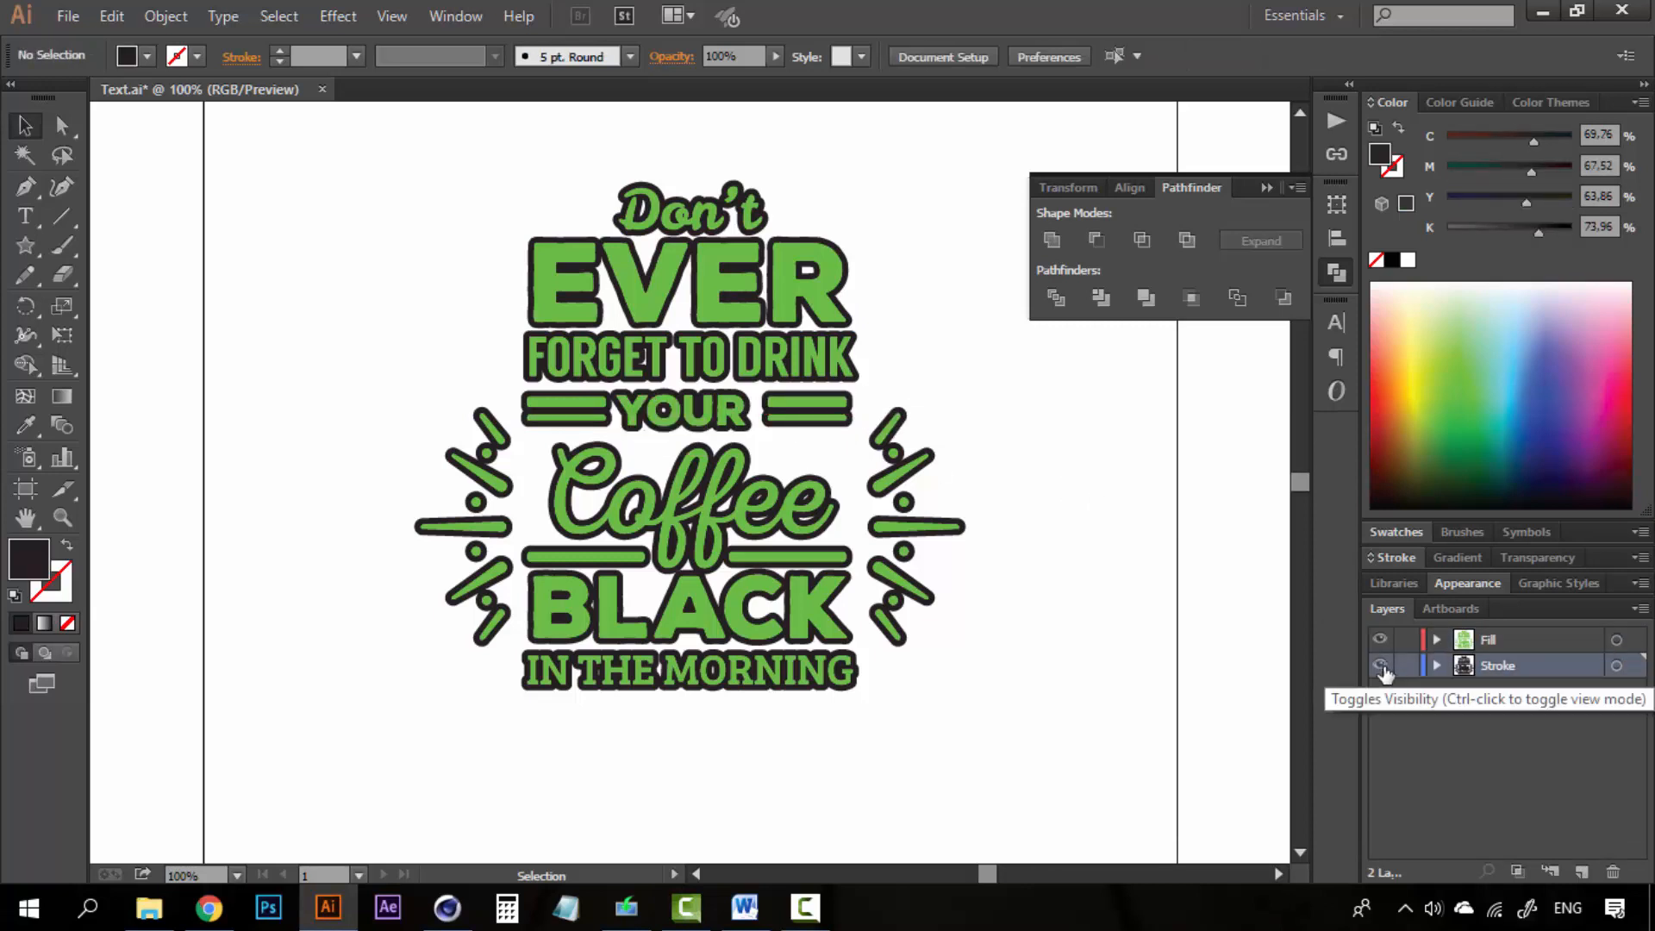
Hide the Stroke layer and select all the decorative bars, rays and dots on the Fill layer
left_click(1380, 665)
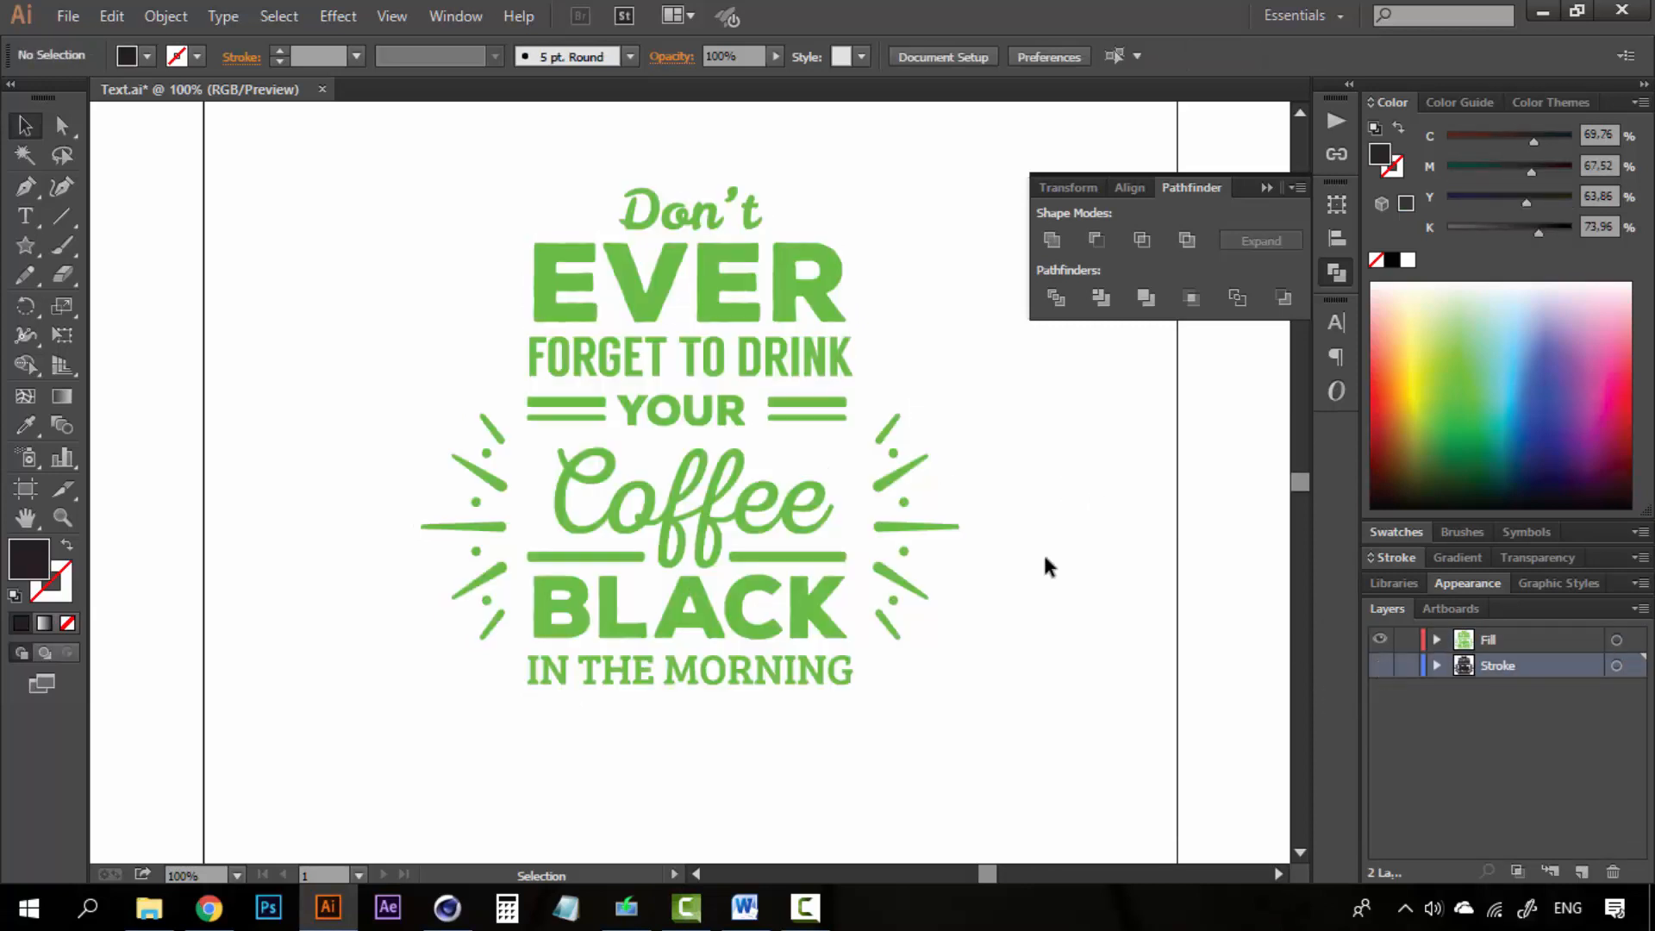
left_click(899, 452)
left_click_drag(966, 400, 872, 653)
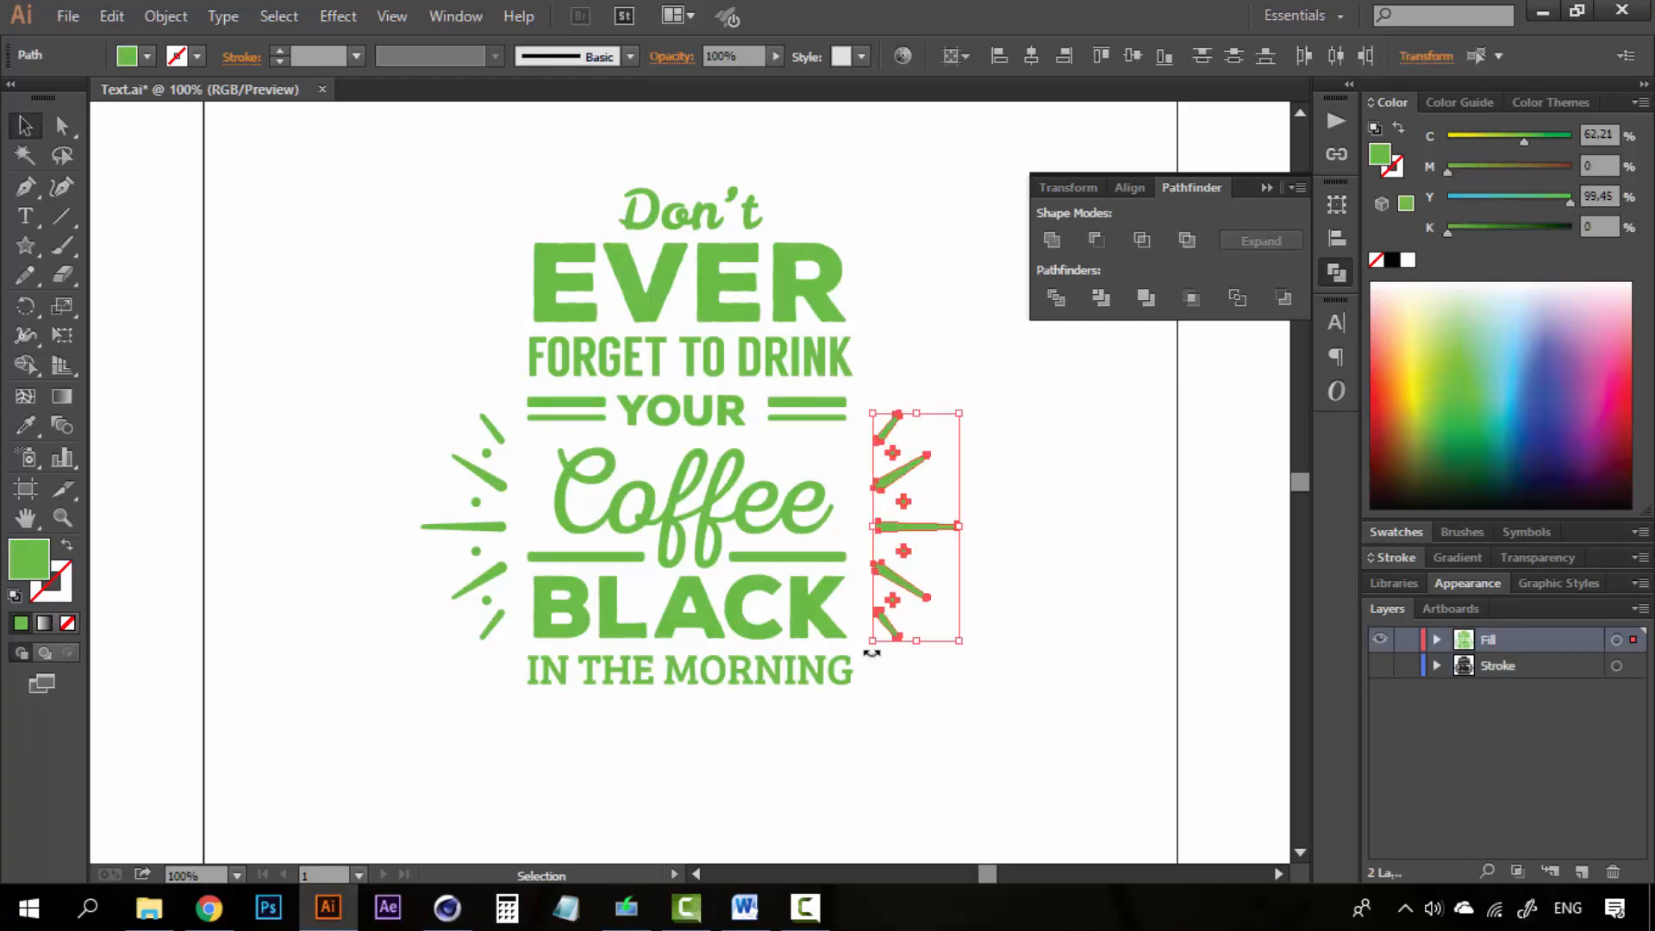
left_click(808, 418, "shift")
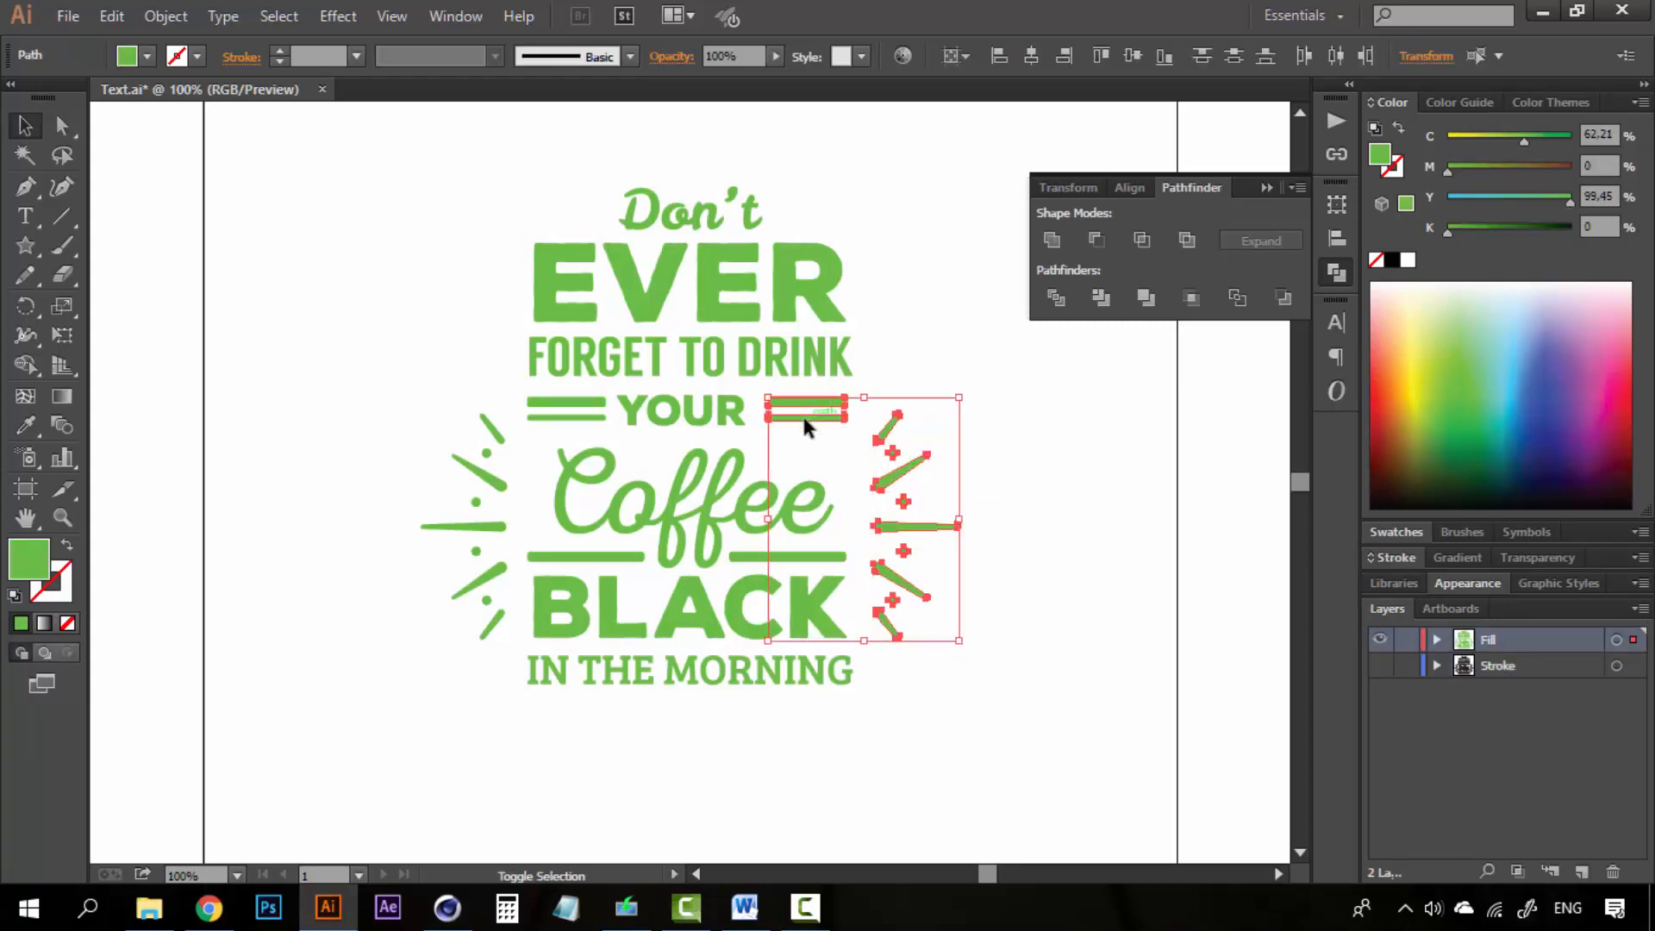
left_click(580, 414, "shift")
left_click(580, 561, "shift")
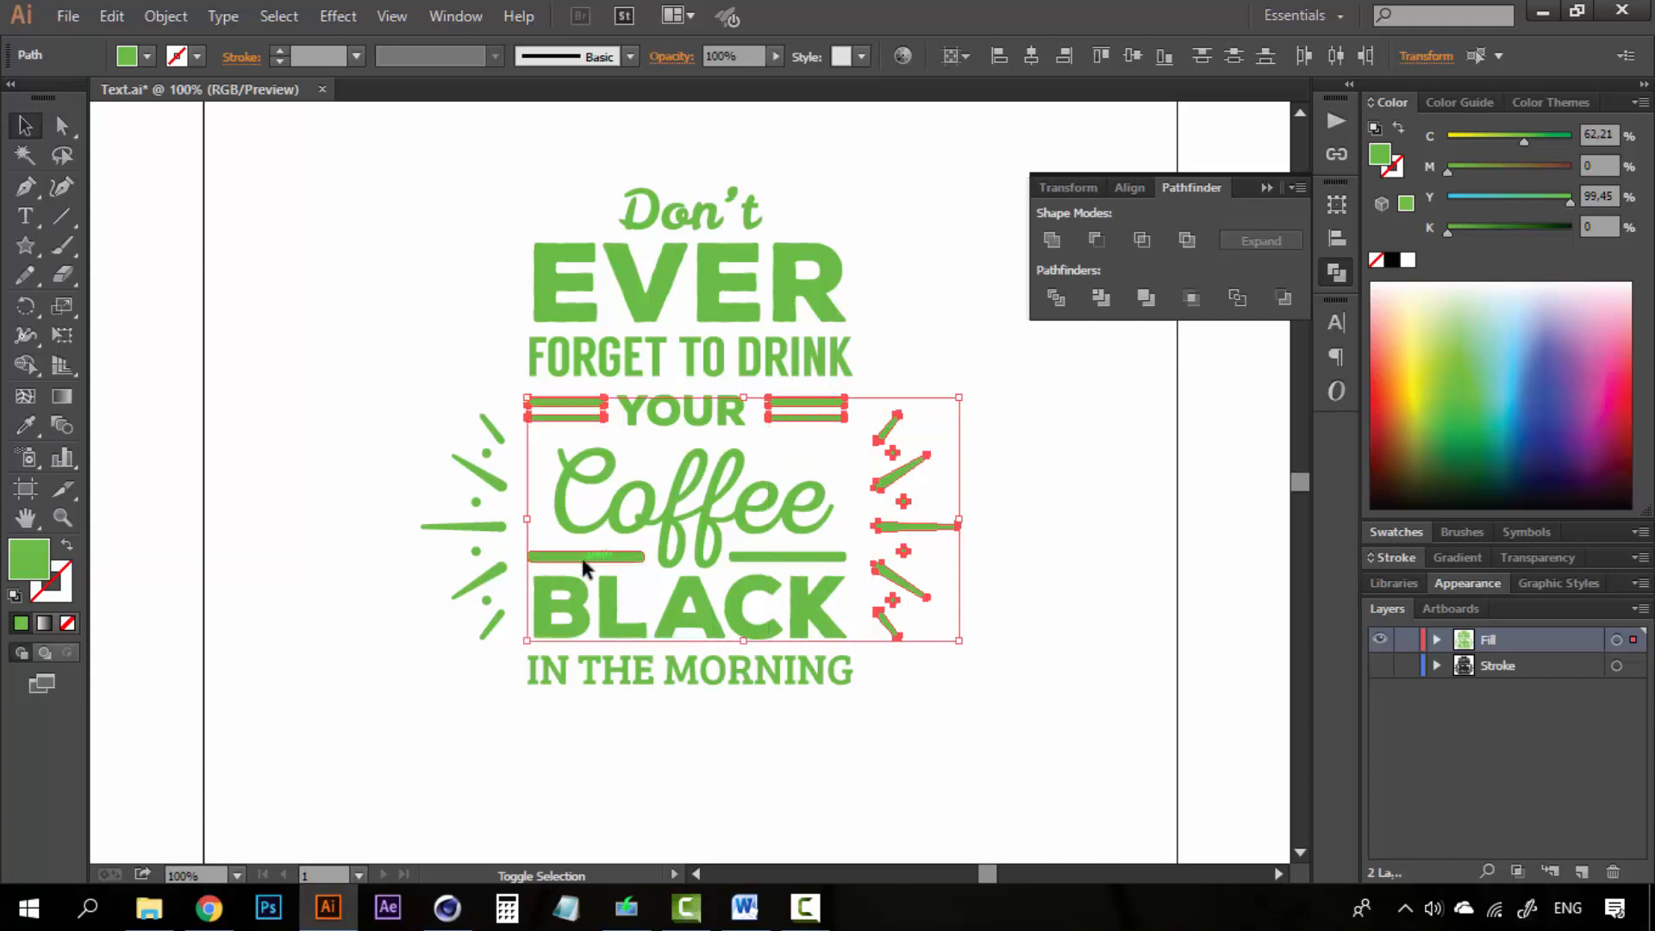
left_click(750, 557, "shift")
left_click_drag(425, 357, 513, 677, "shift")
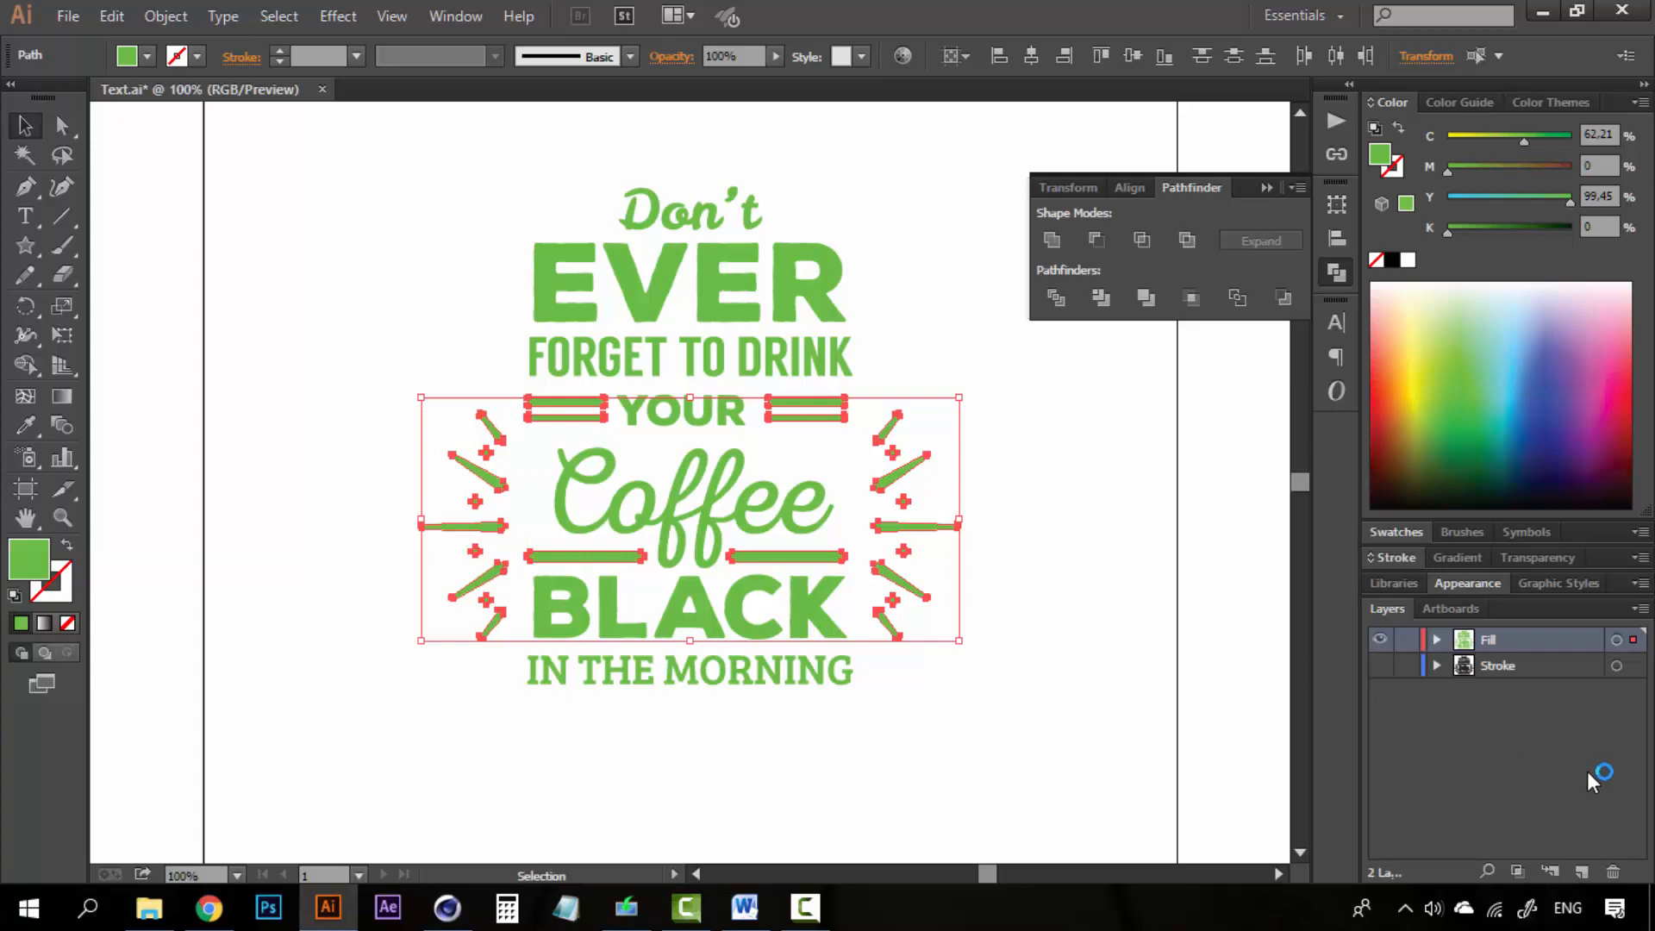
Move the selected bars, rays and dots to a new layer named "Objects fill", and clear the selection
left_click(1580, 872)
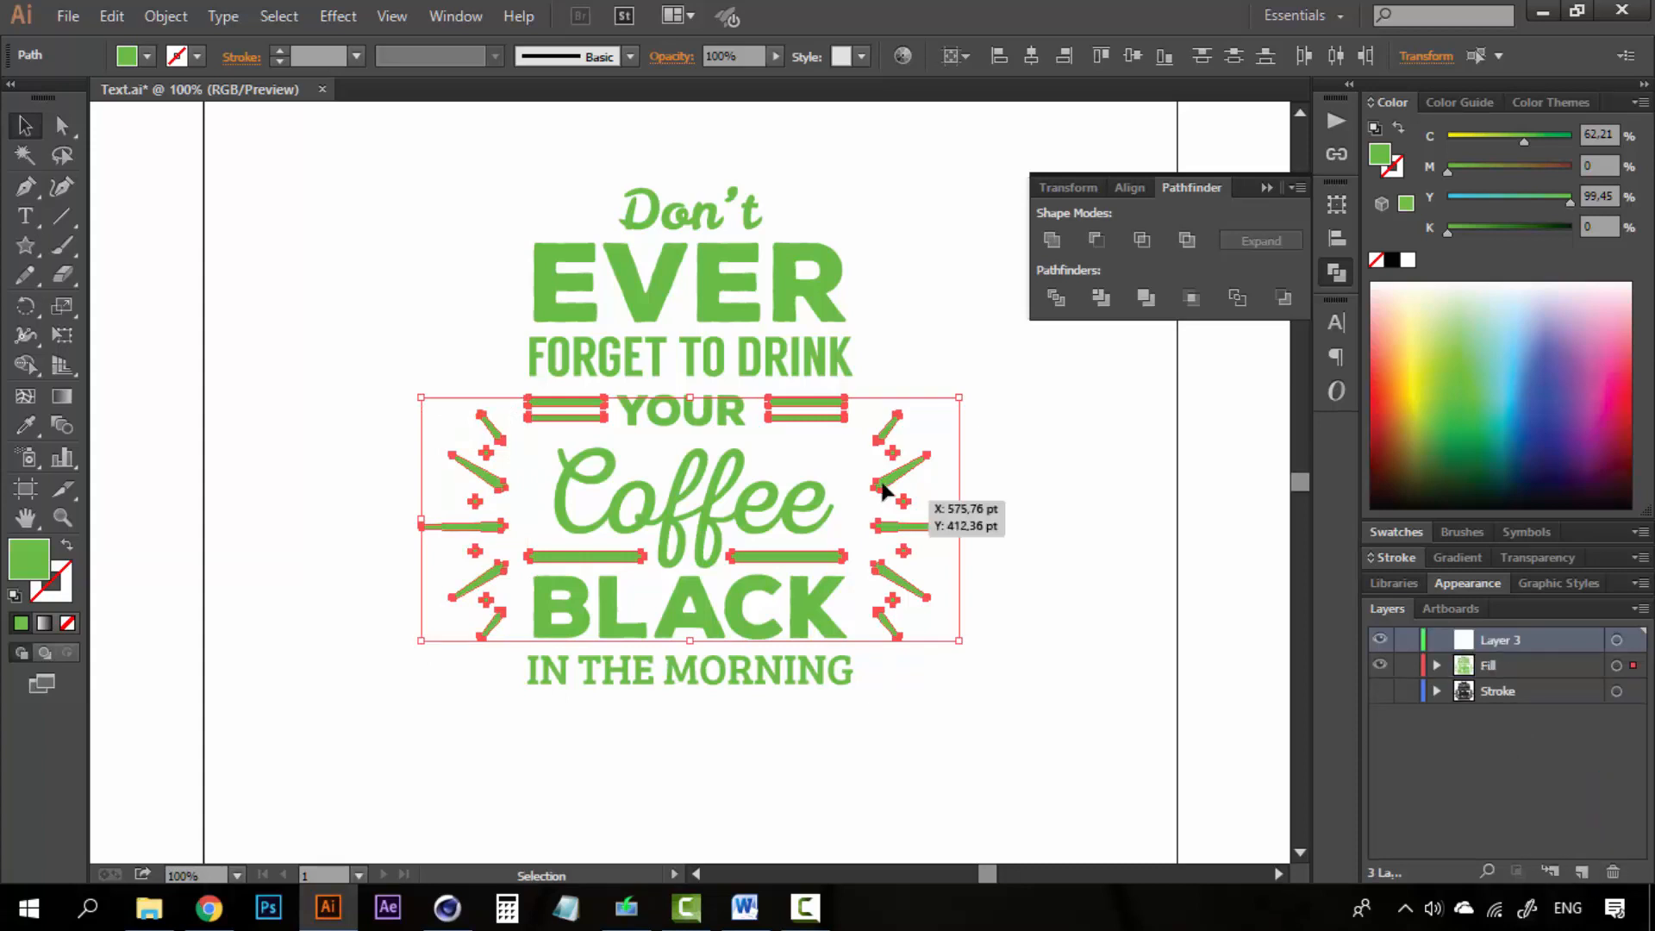
right_click(881, 489)
mouse_move(1078, 806)
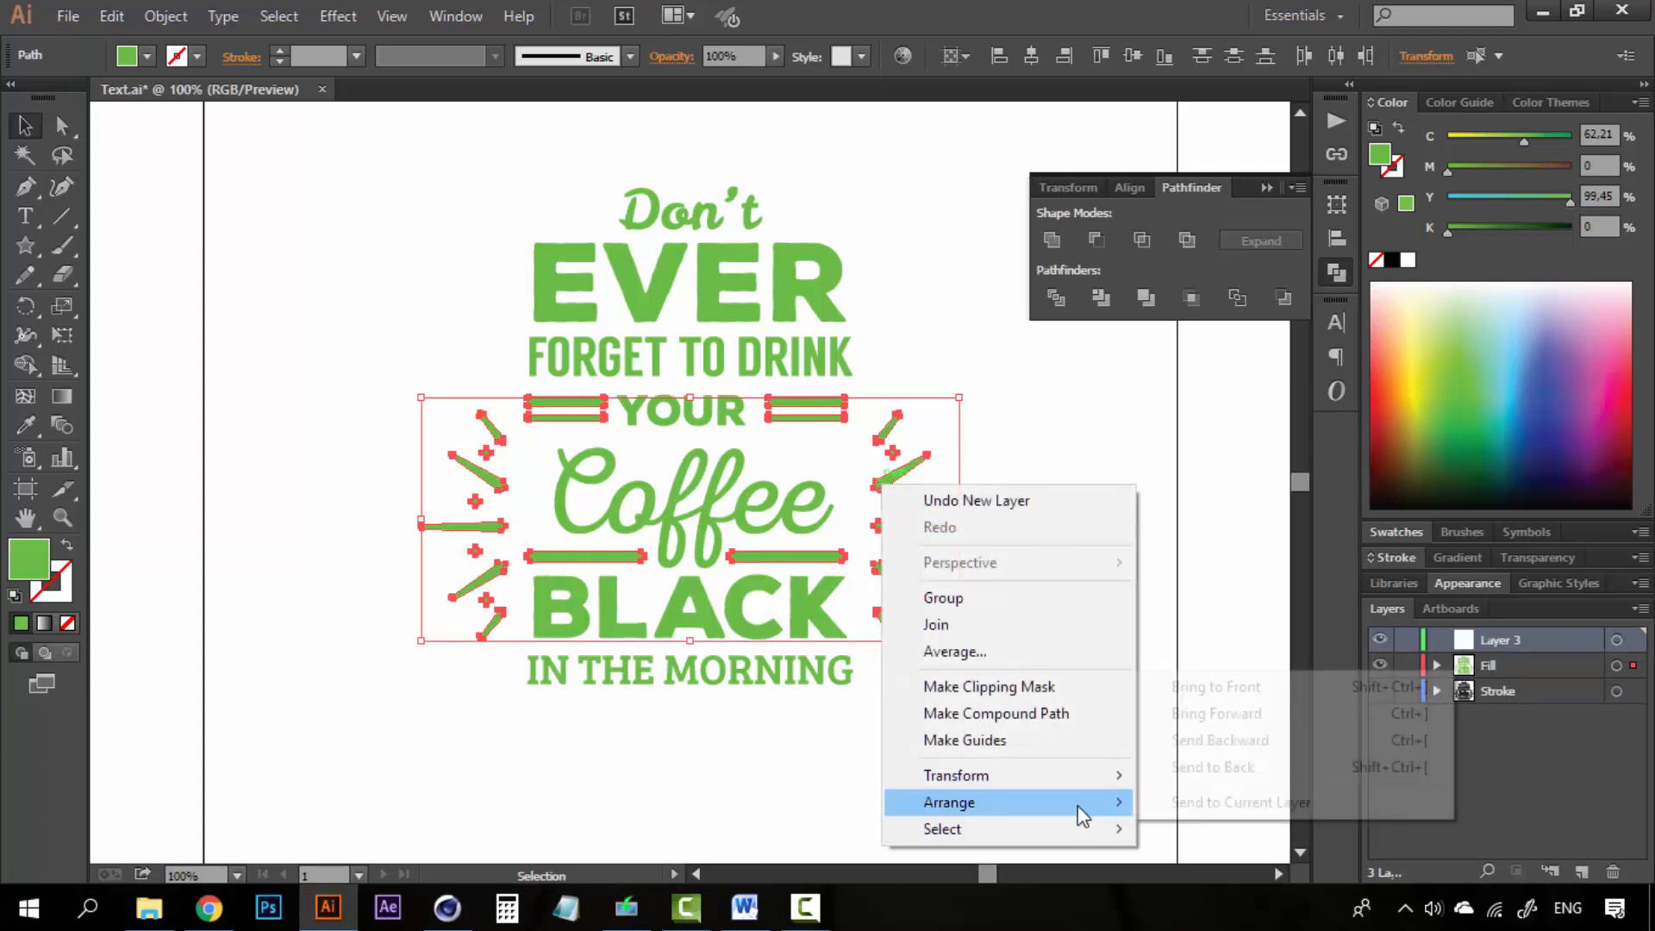
left_click(1210, 804)
double_click(1508, 640)
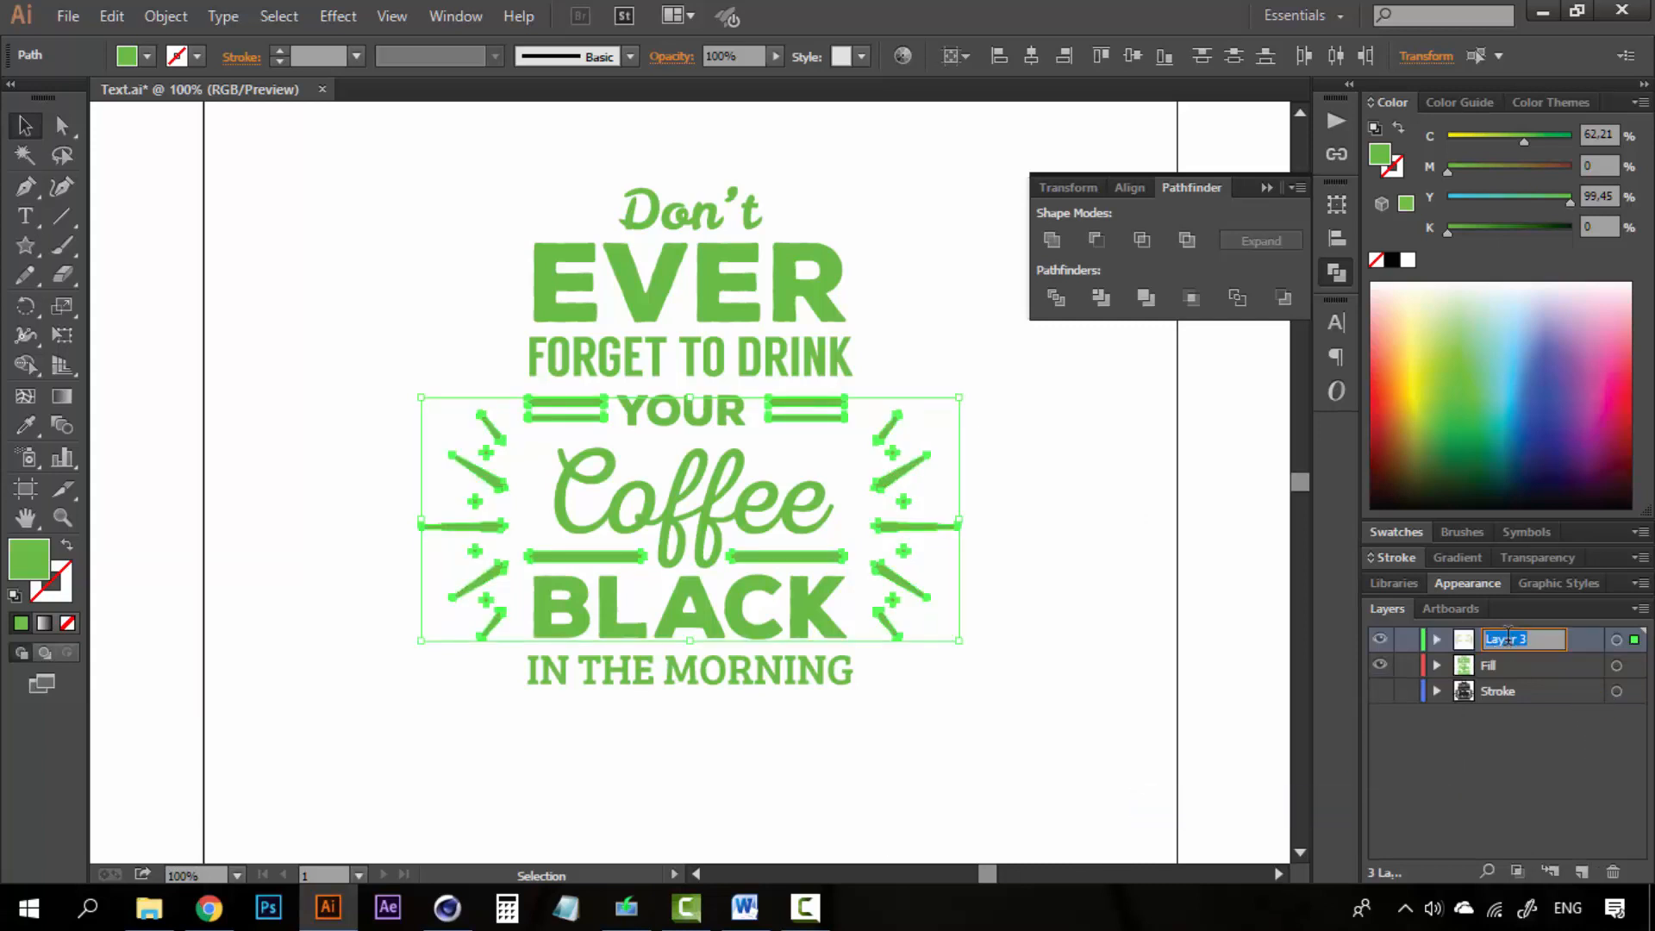
type("Objects fill")
key("Return")
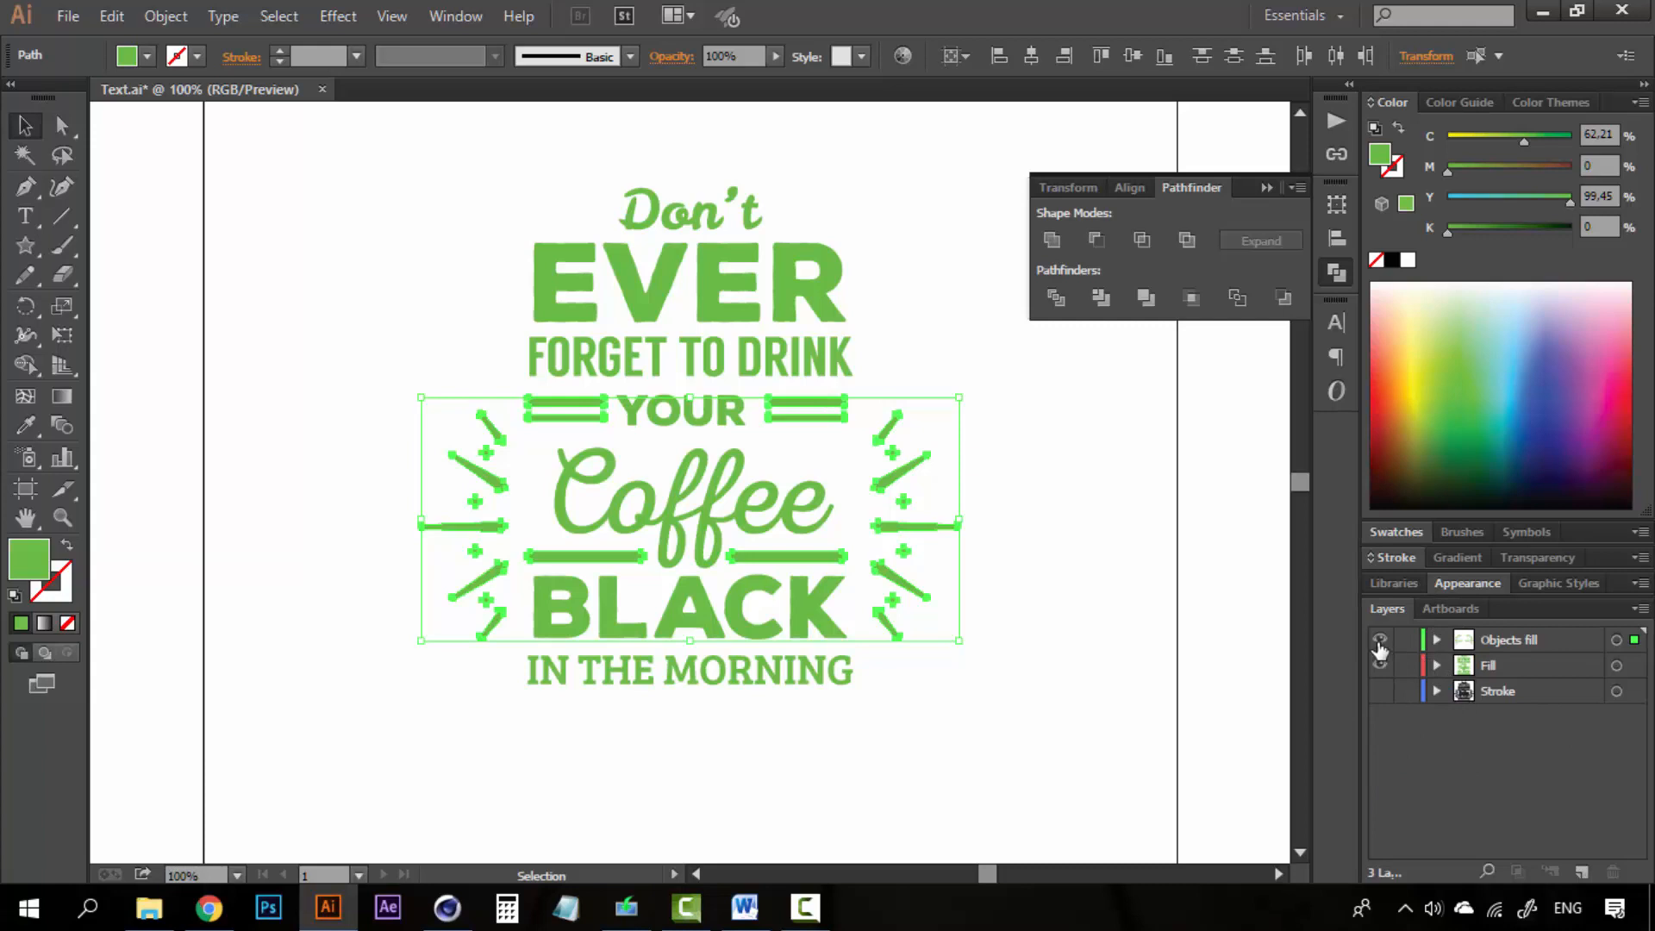
left_click(392, 444)
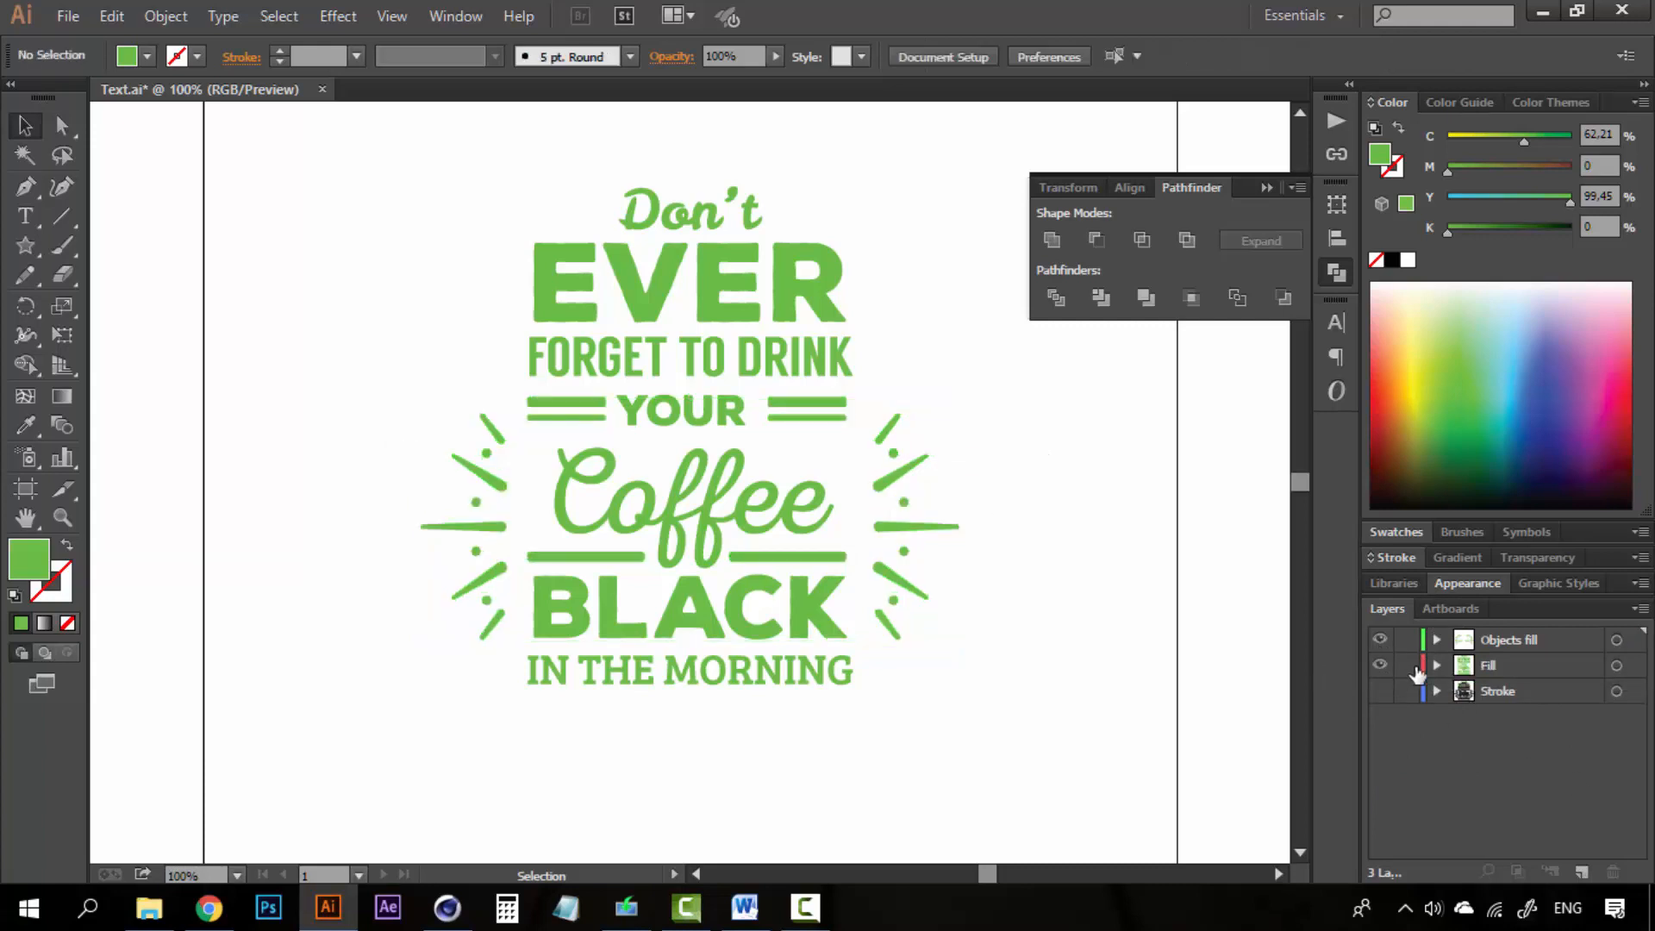
left_click(1497, 639)
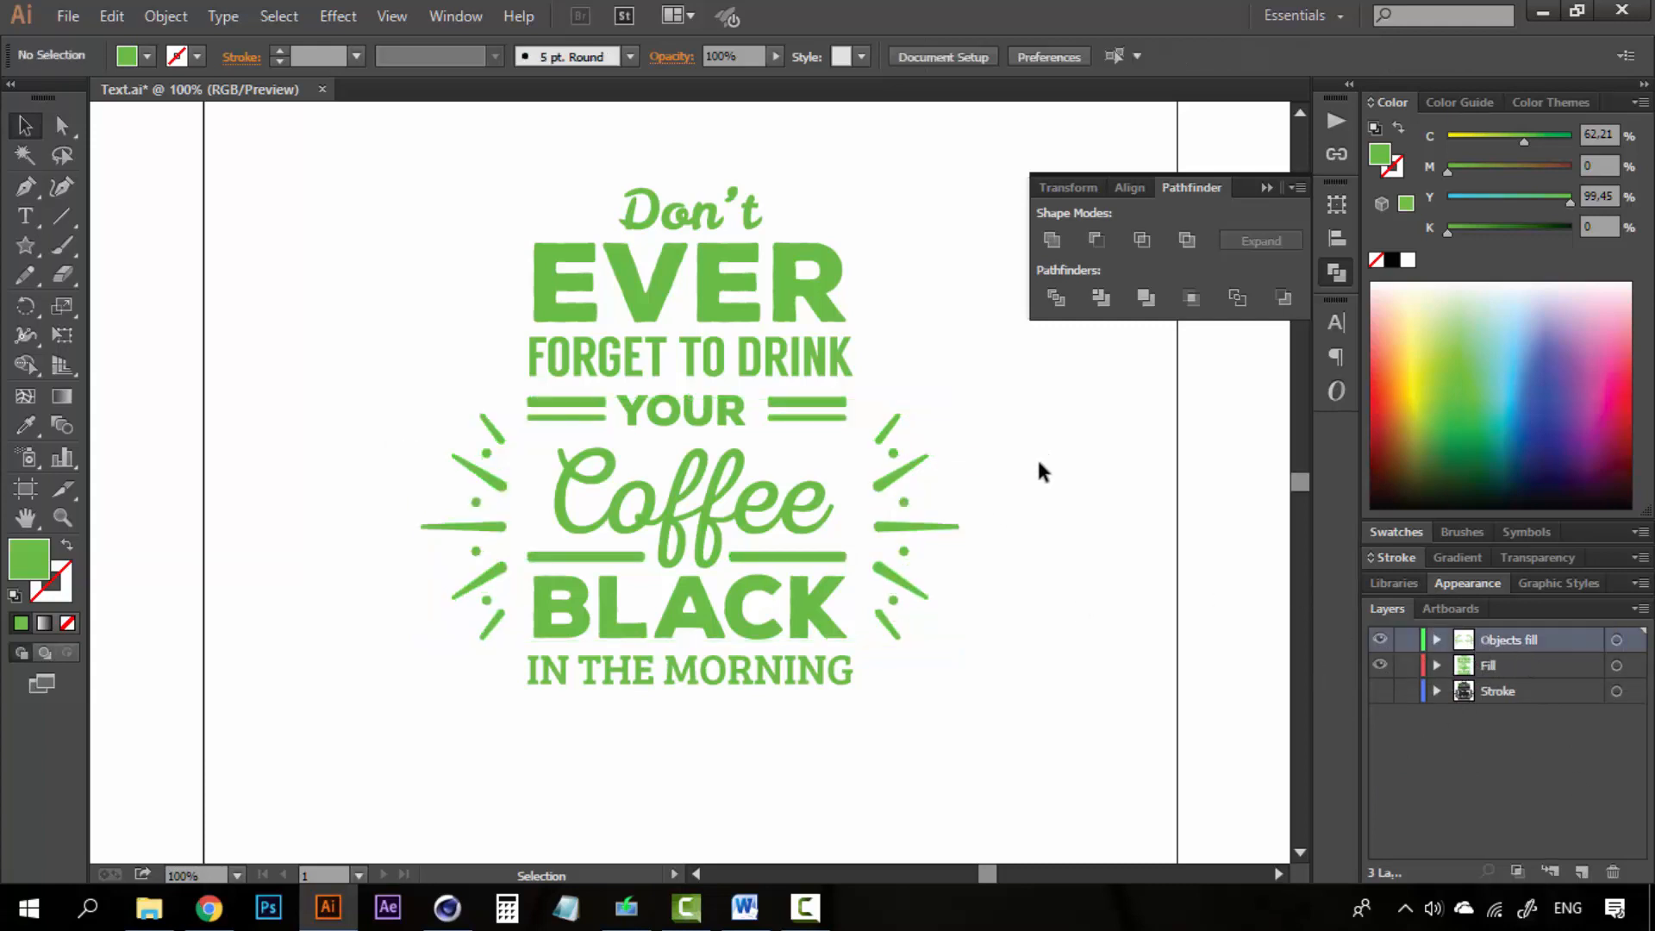
Show only the Stroke layer and select the outlines of all the decorative bars, rays and dots
left_click(1379, 640)
left_click(1379, 665)
left_click(1379, 691)
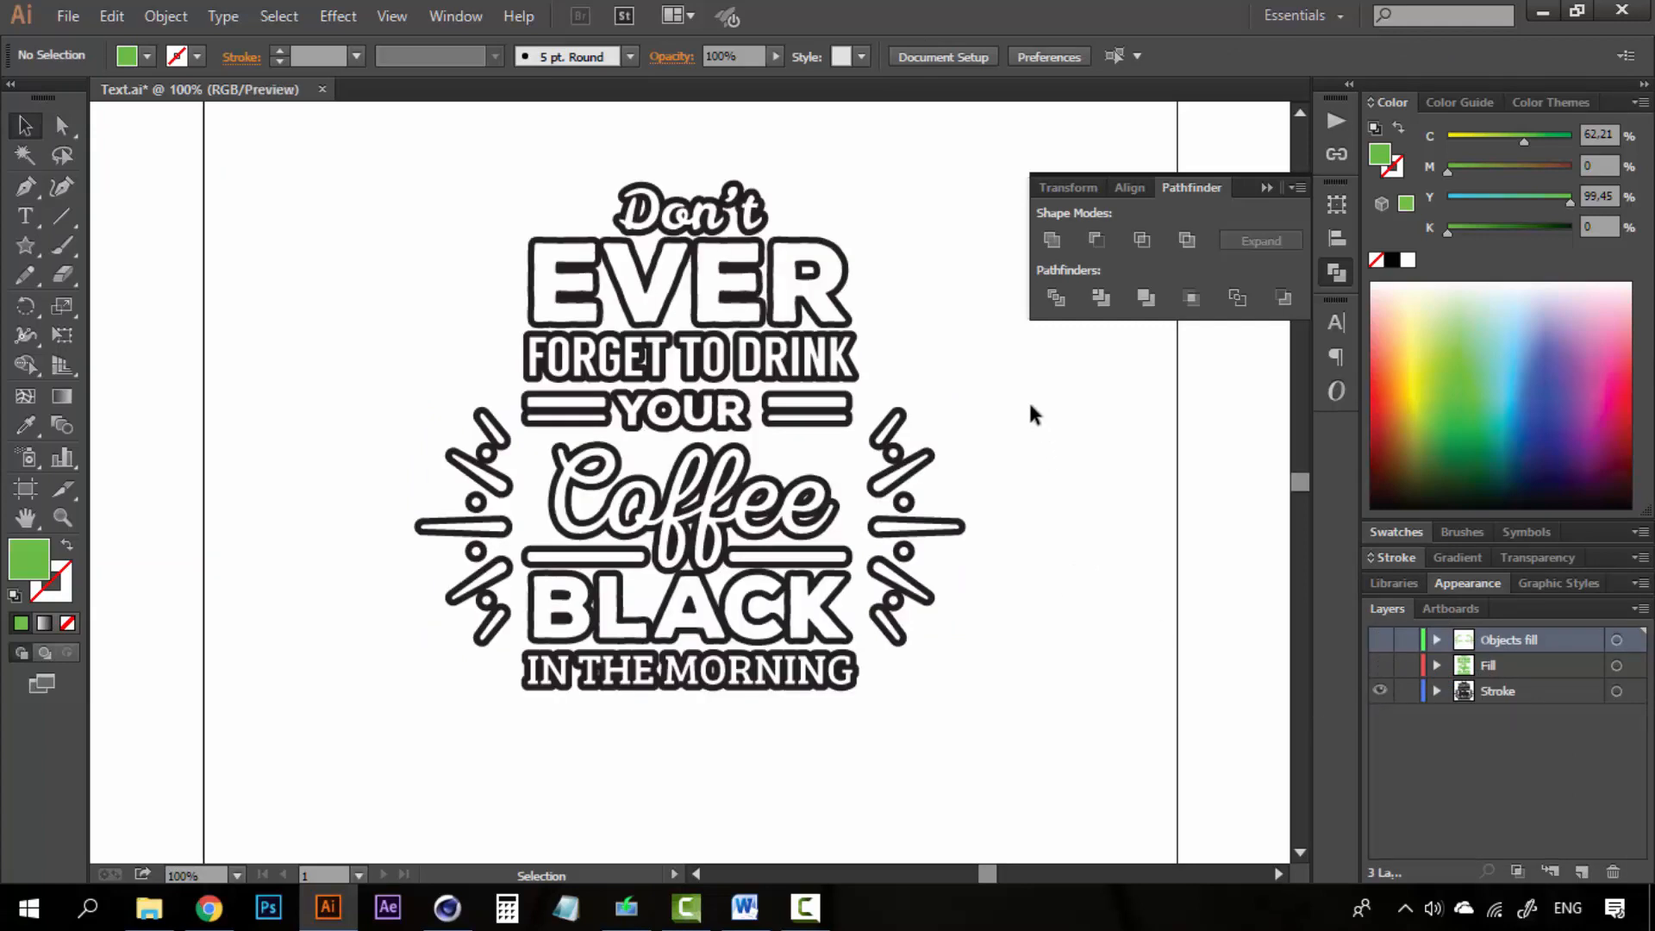
left_click_drag(891, 579, 862, 674)
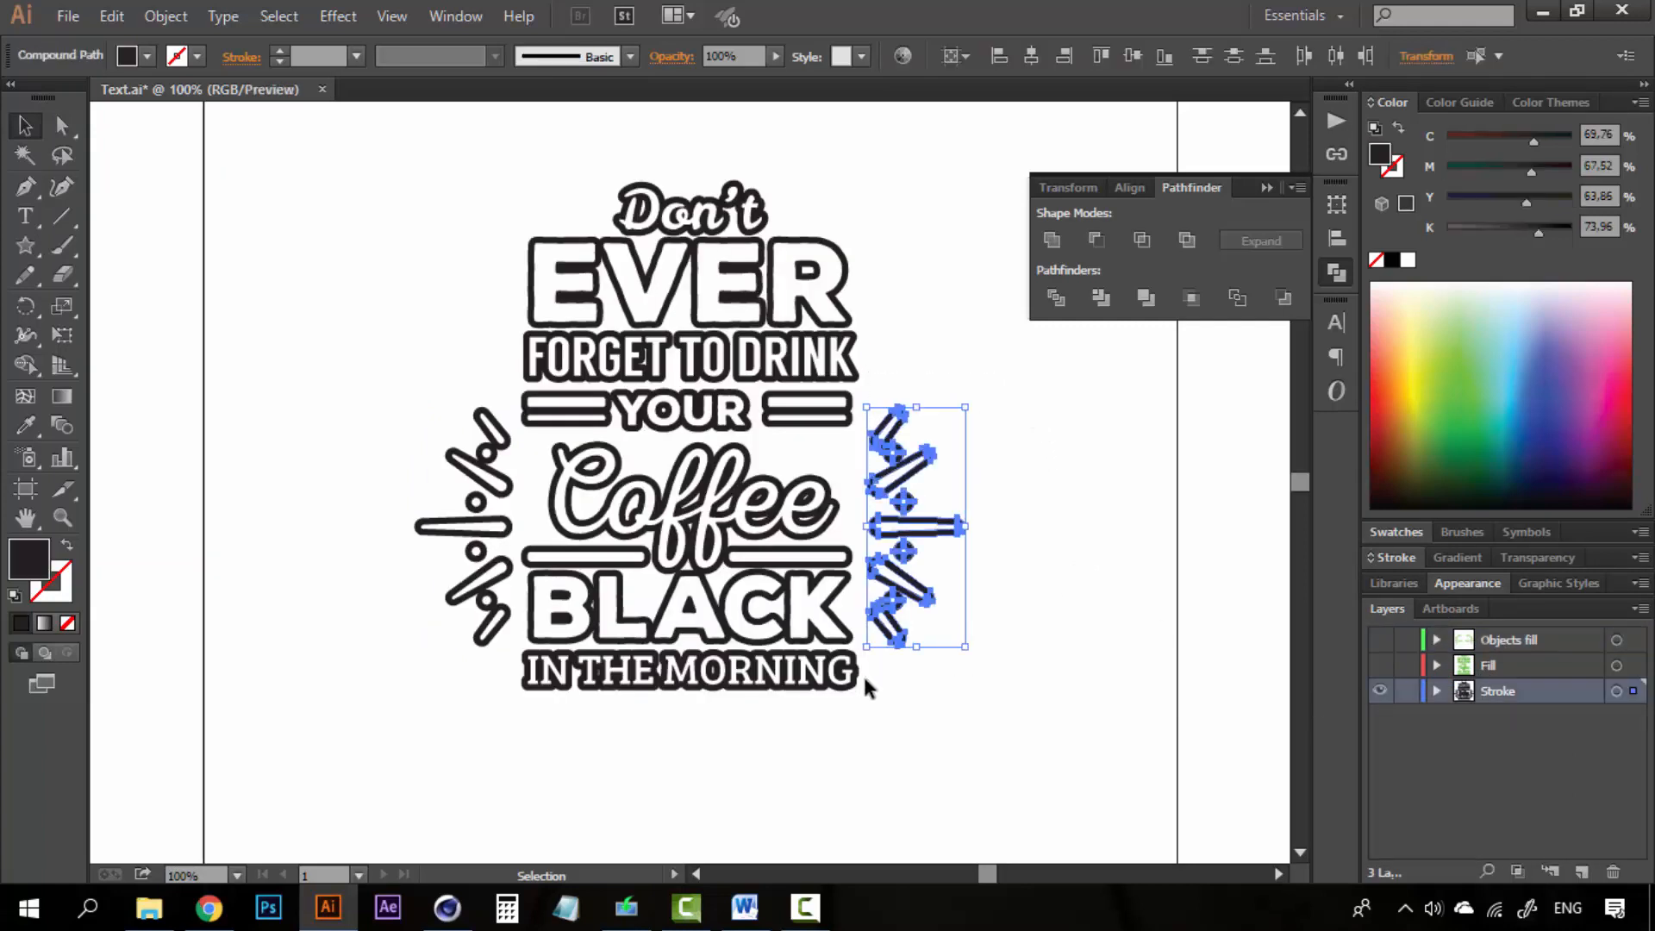
left_click(815, 418, "shift")
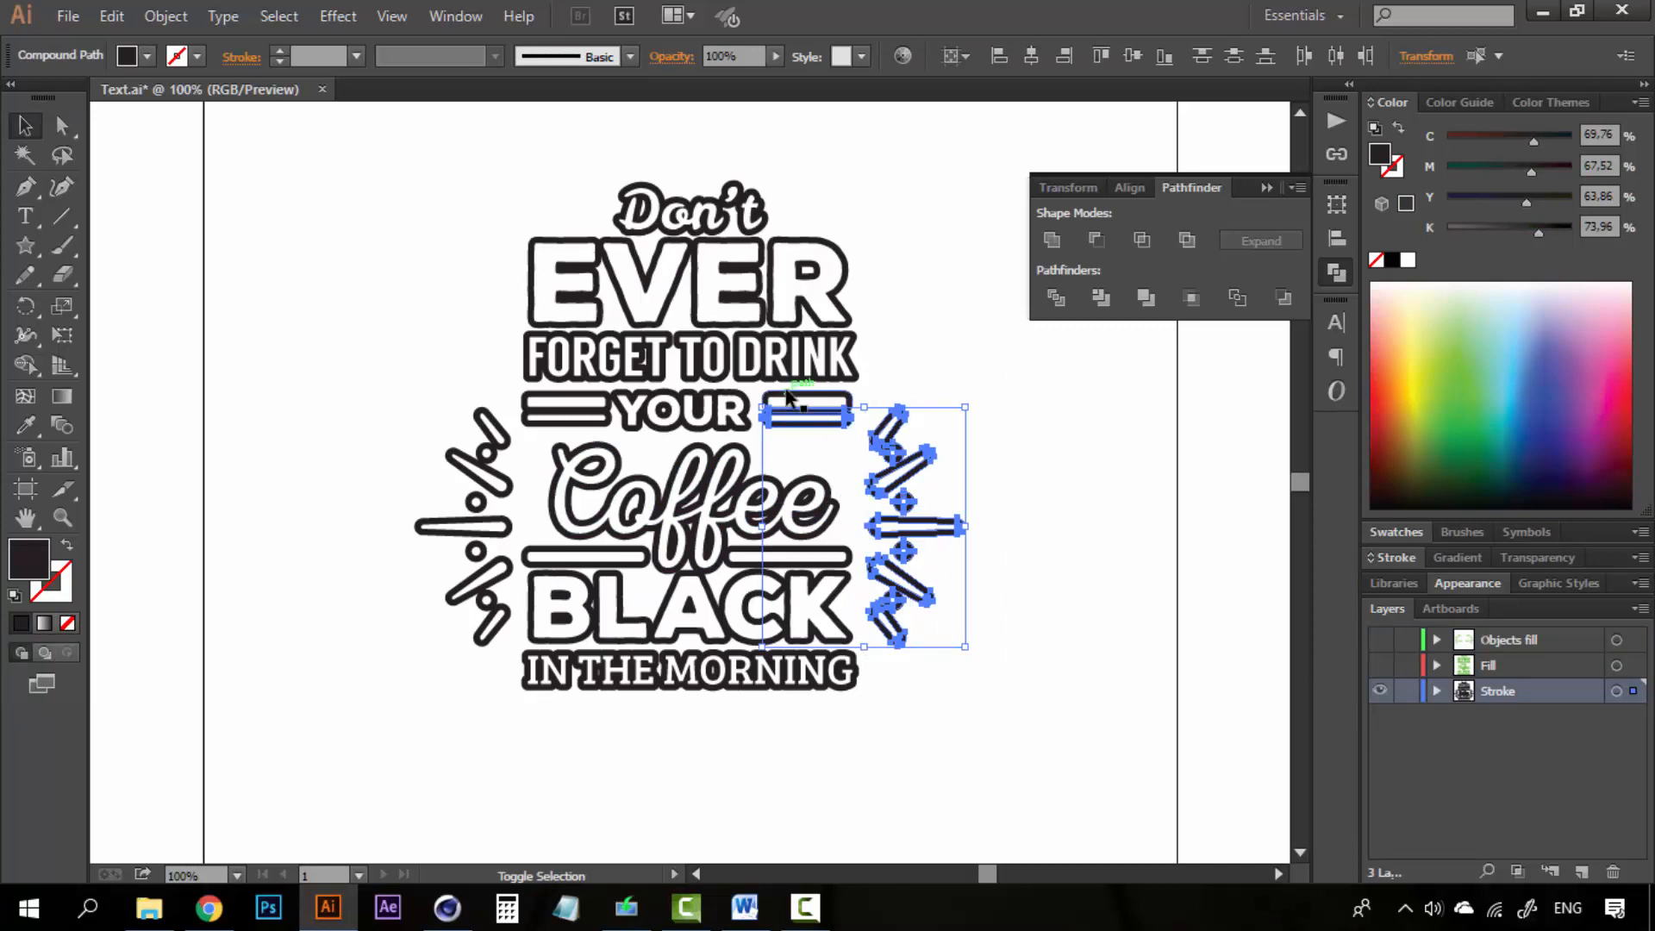
left_click(806, 398, "shift")
left_click(532, 404, "shift")
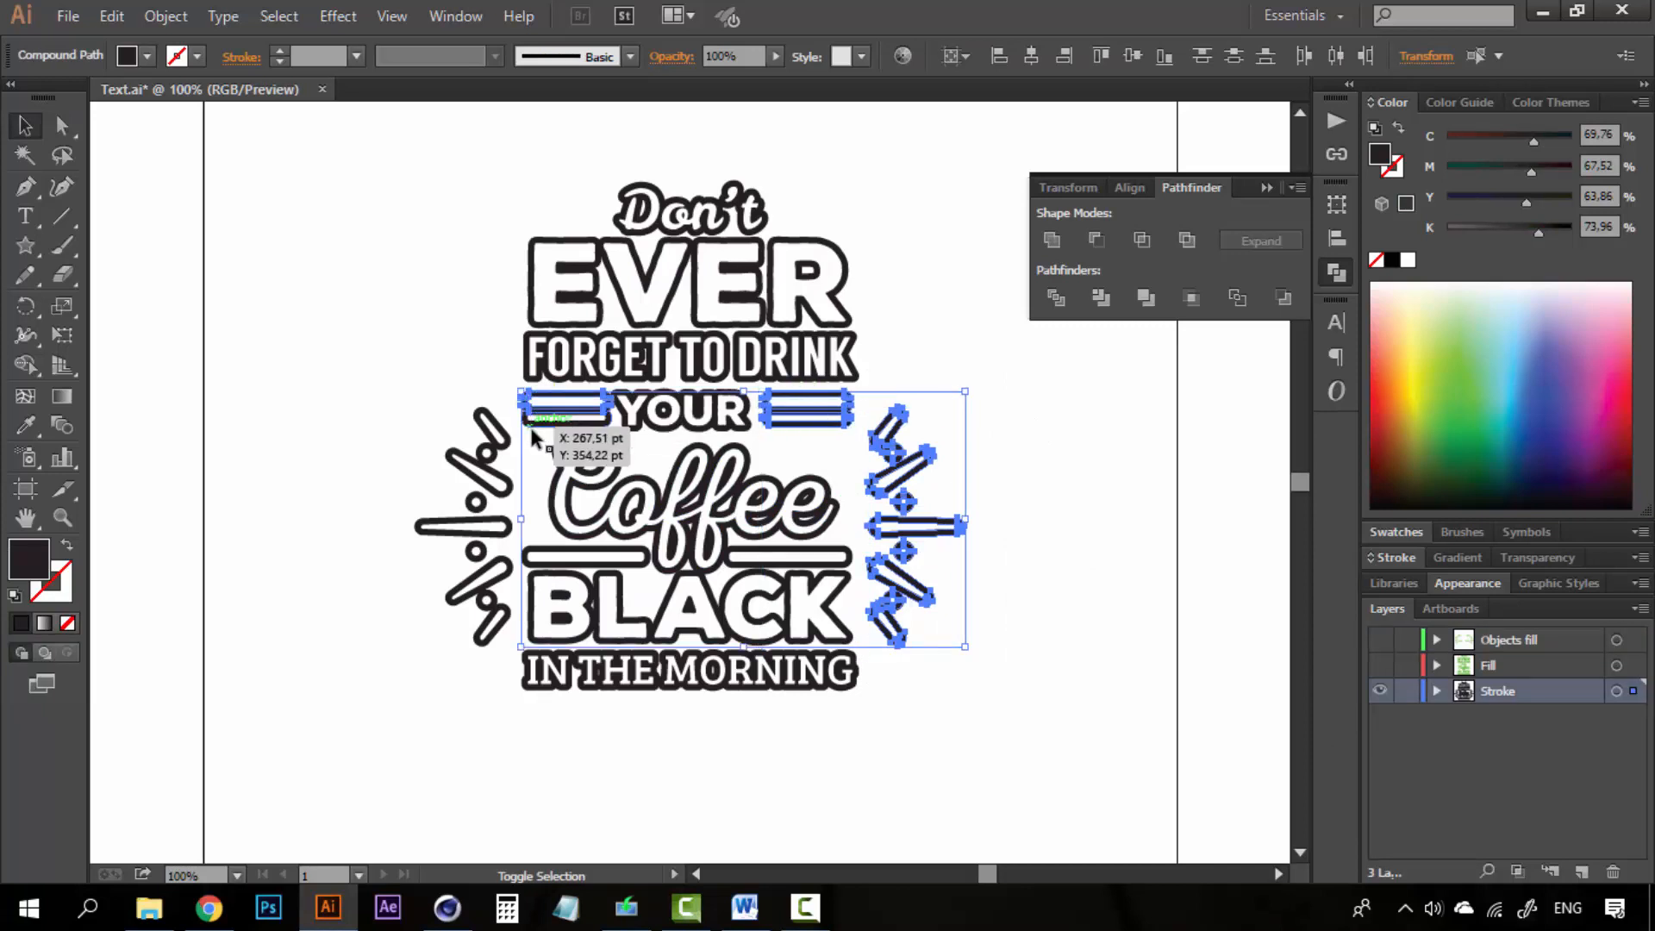
left_click(592, 558, "shift")
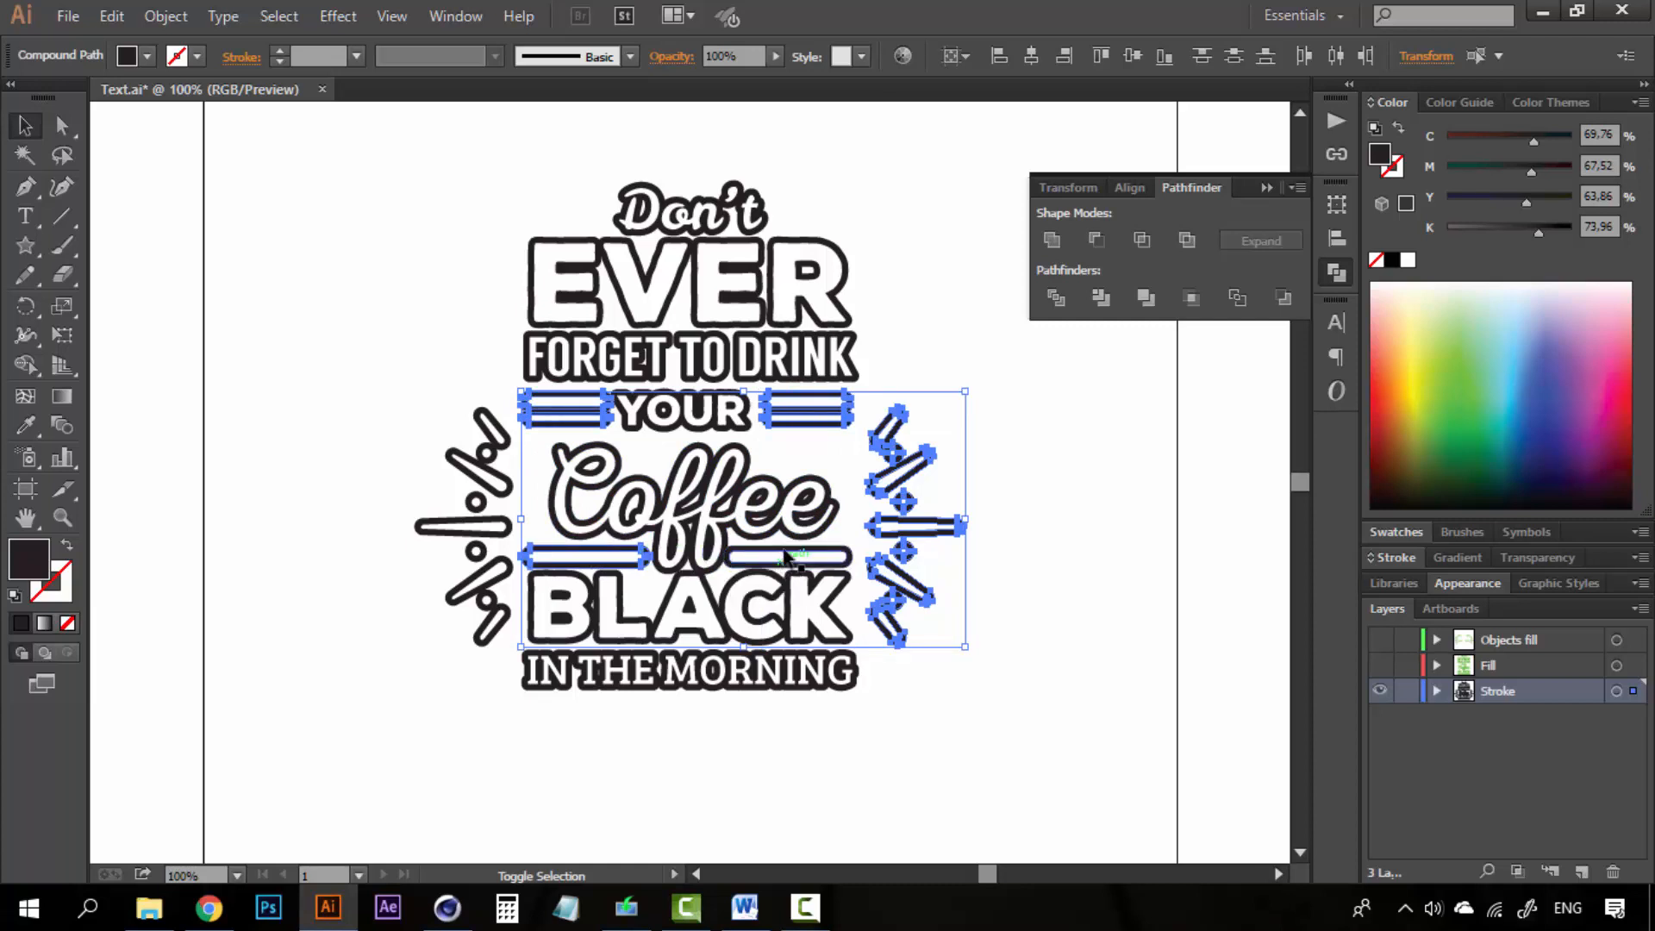
left_click_drag(386, 365, 503, 681, "shift")
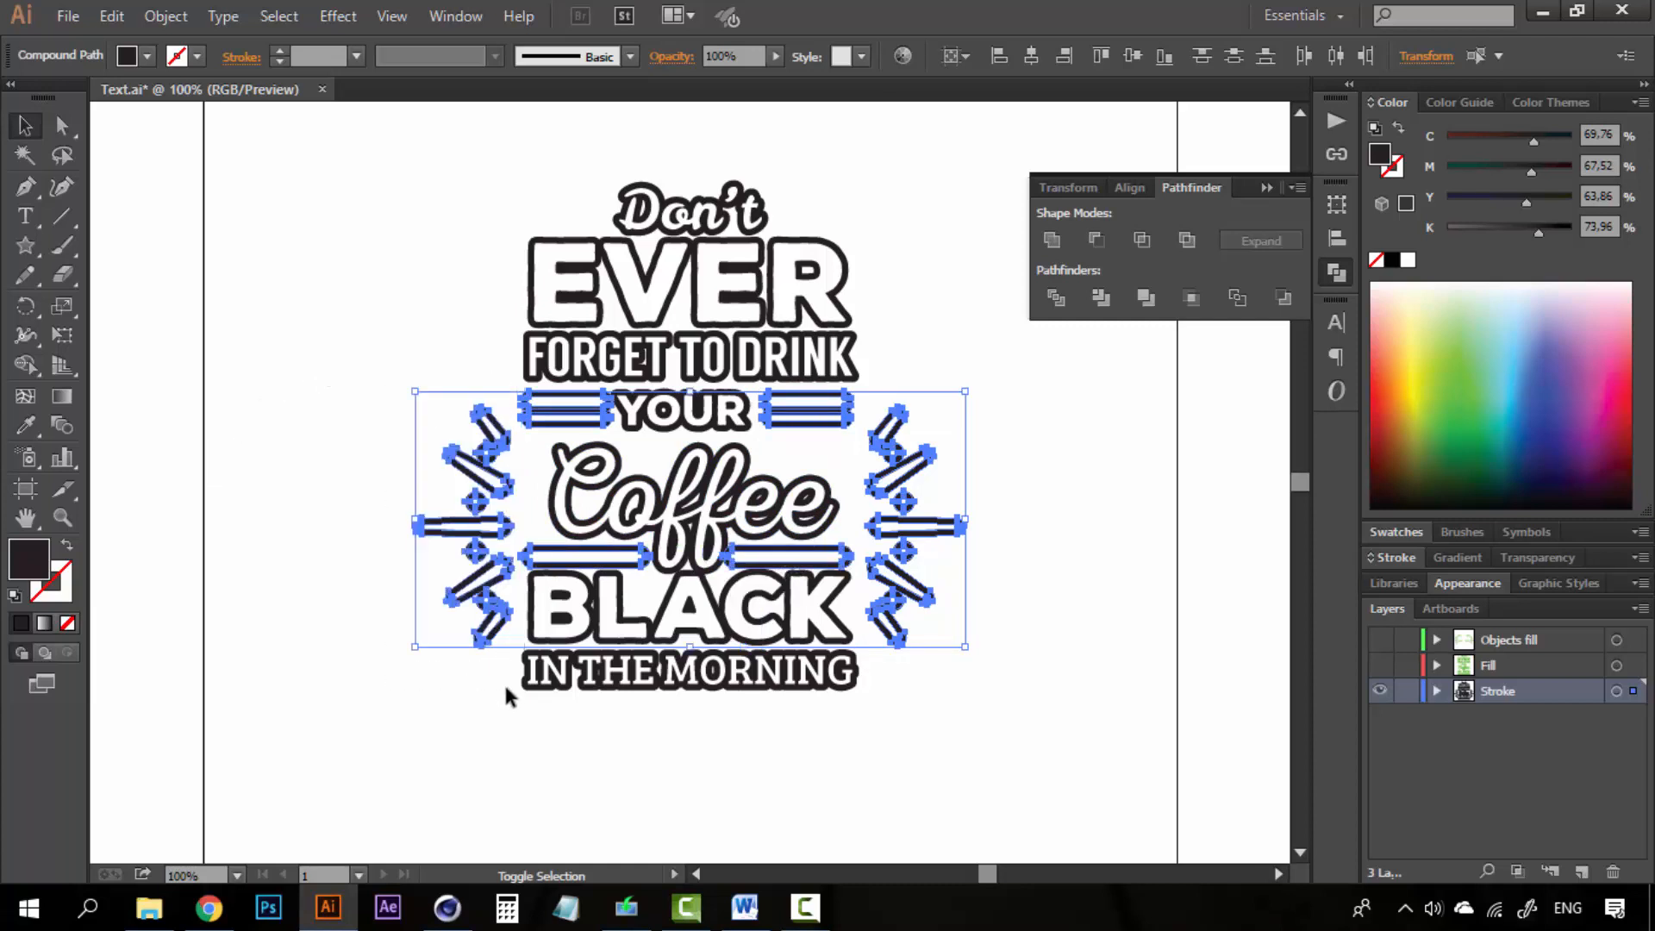
Move the selected decorative outlines to a new layer above Stroke named "Objects Stroke"
left_click(1580, 872)
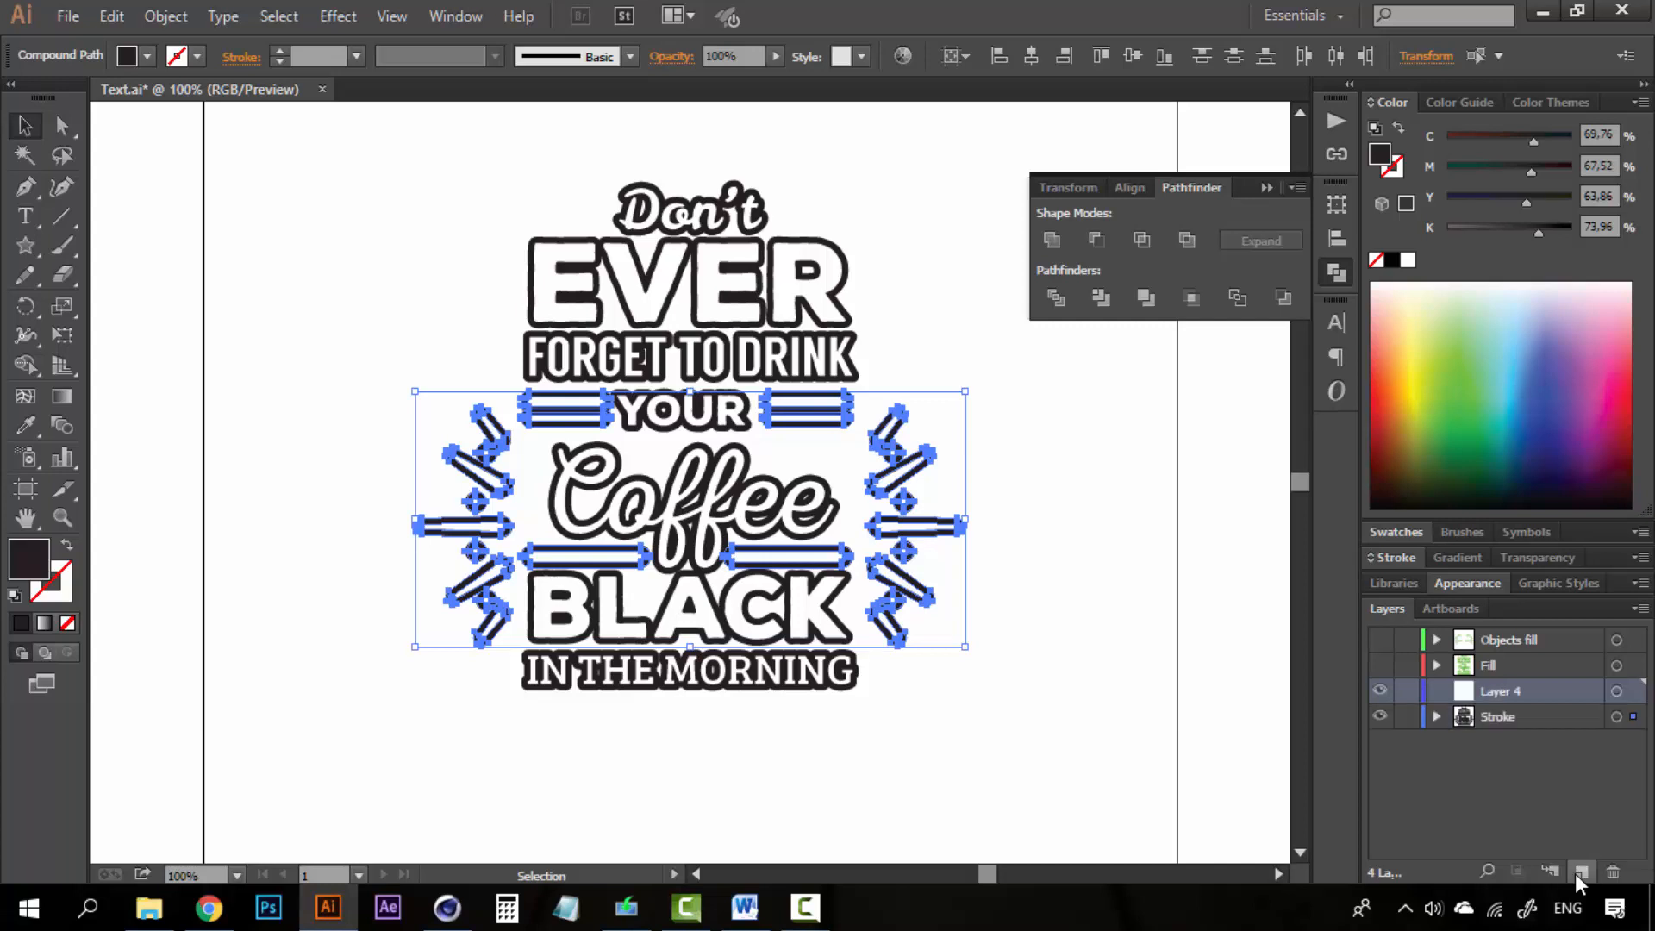
right_click(888, 522)
mouse_move(1038, 702)
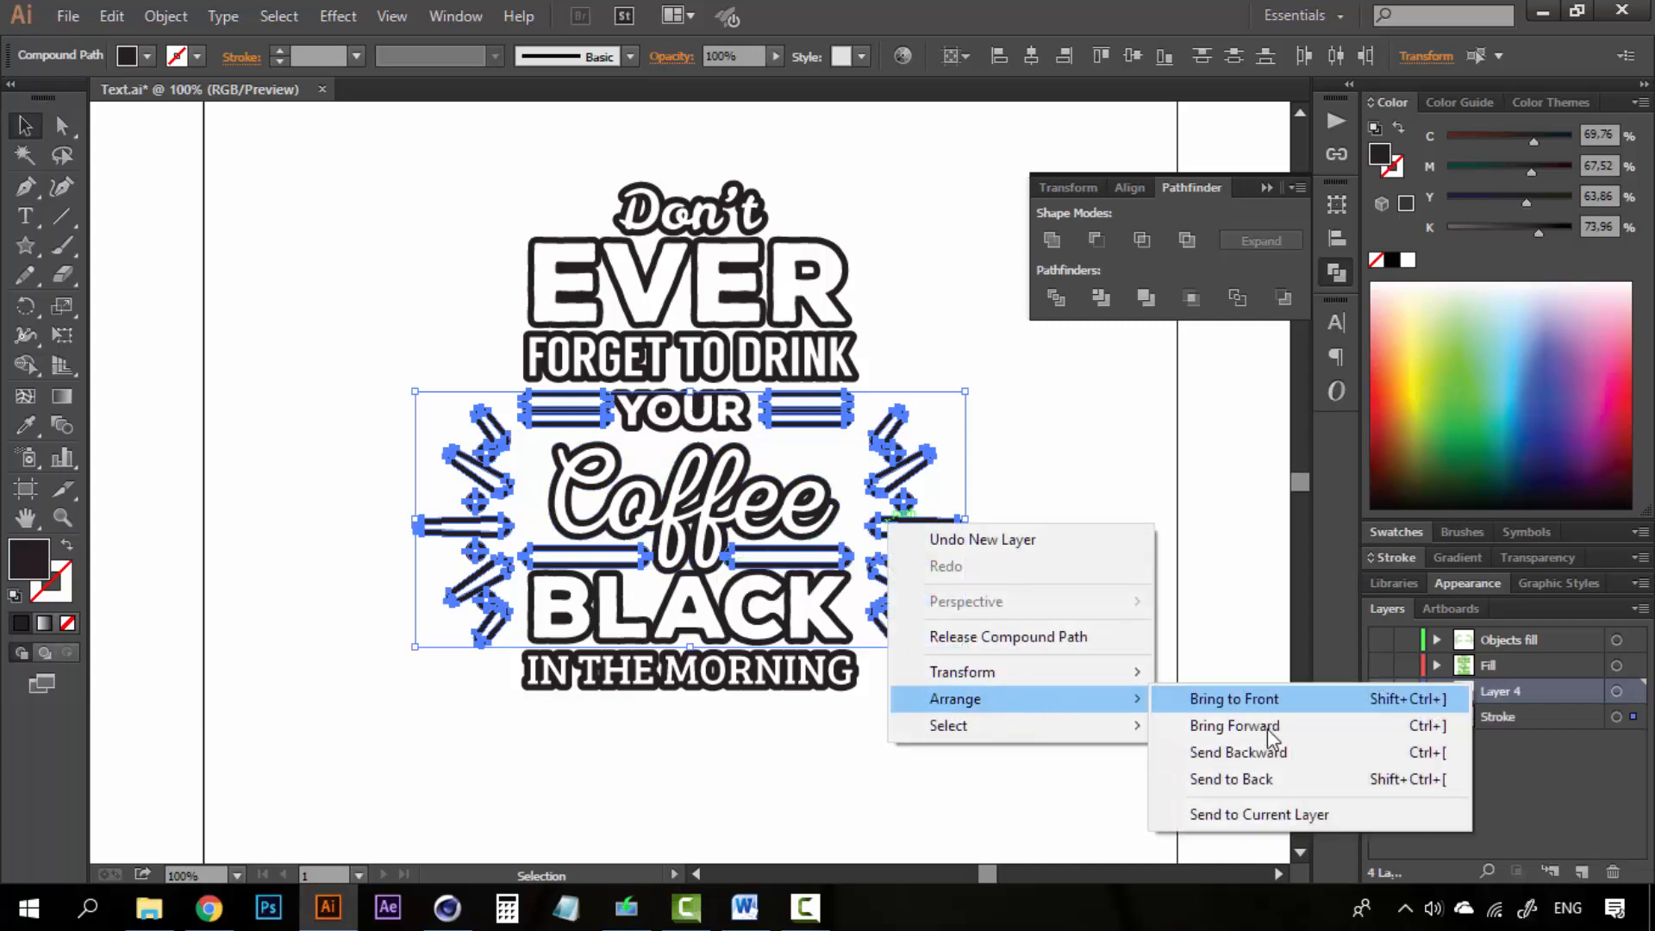
left_click(1278, 815)
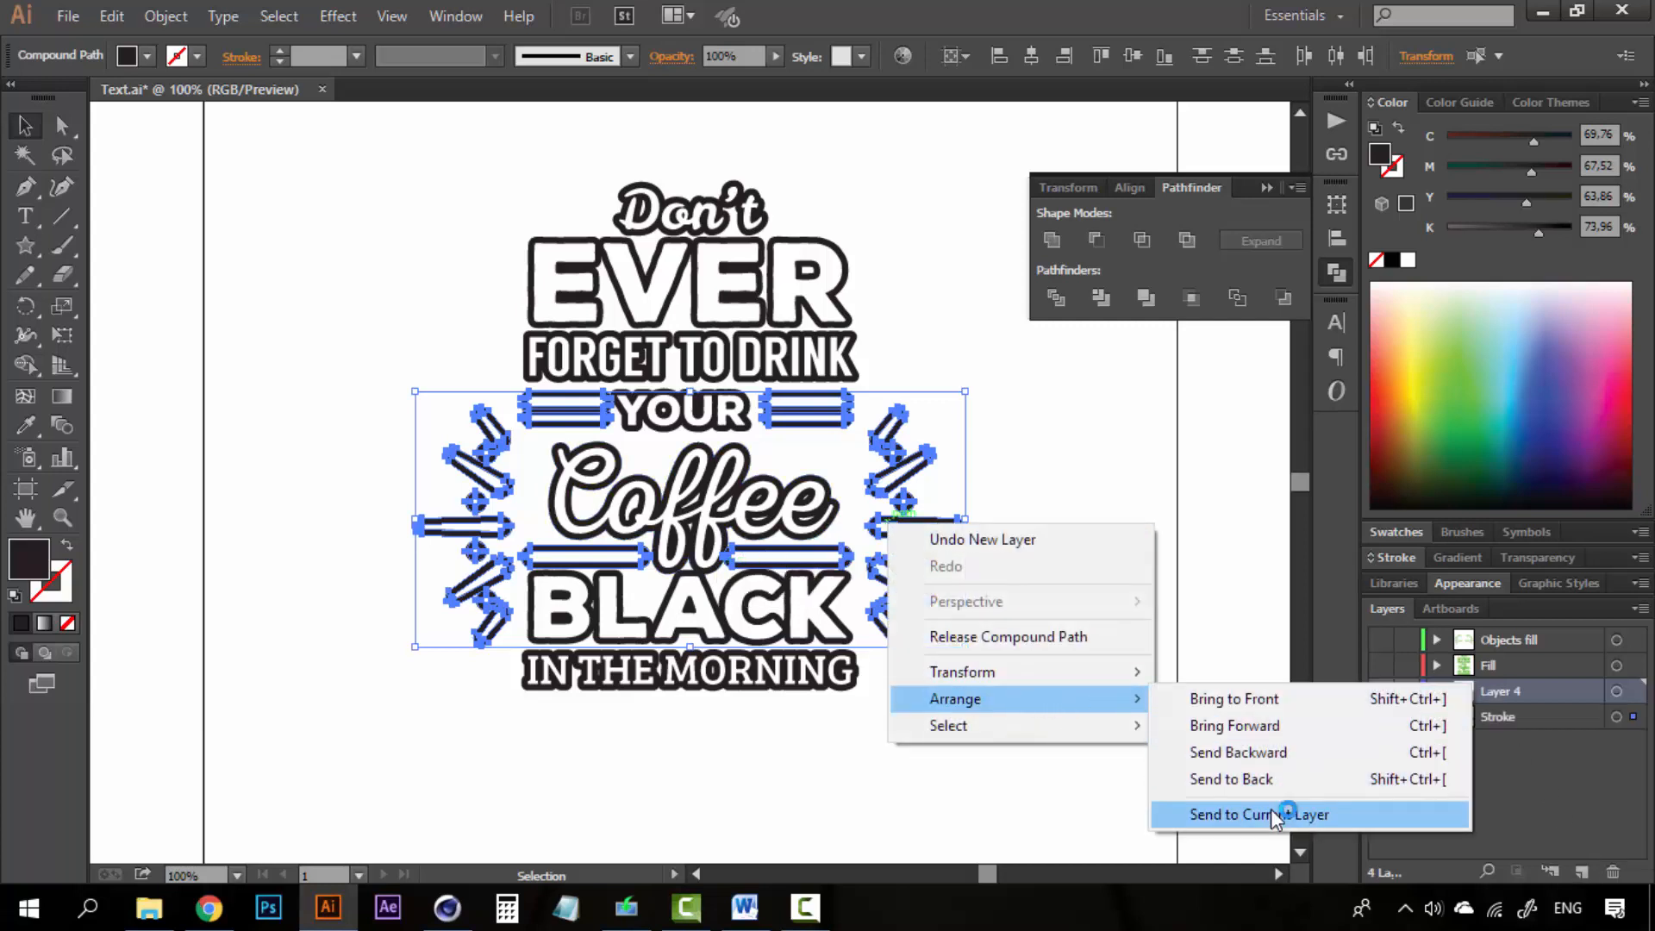
double_click(1503, 691)
type("Objects")
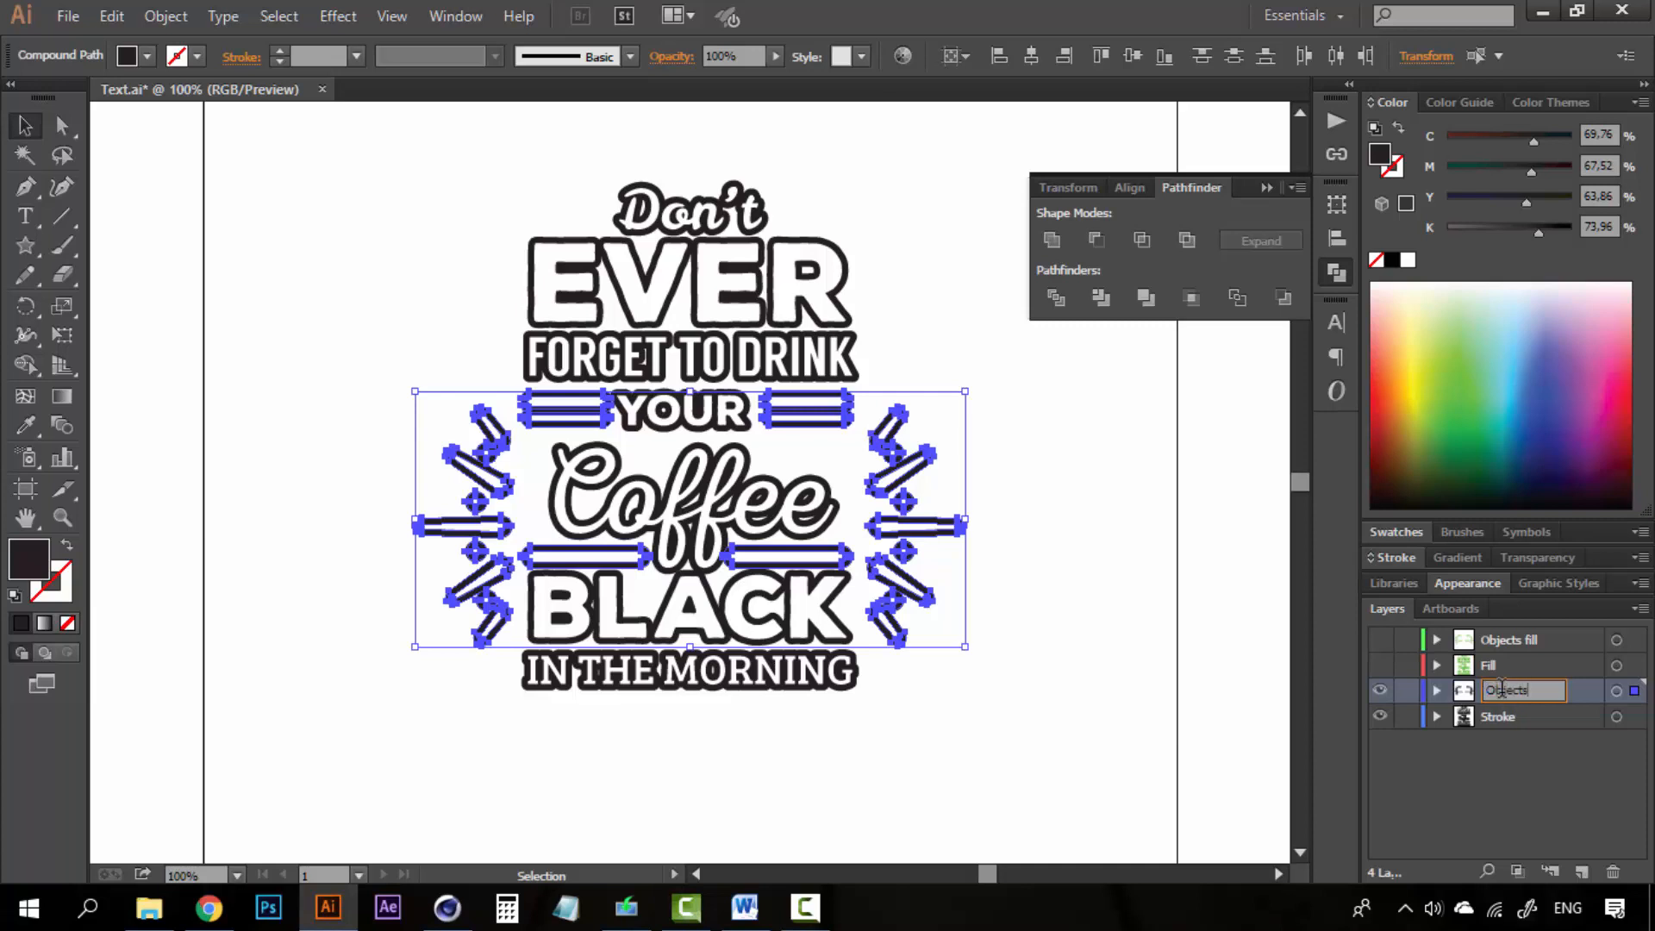
type(" Stroke")
left_click(1503, 782)
Show the Objects fill and Fill layers again, clear the selection, and check the Objects fill layer by toggling its visibility
left_click(1381, 641)
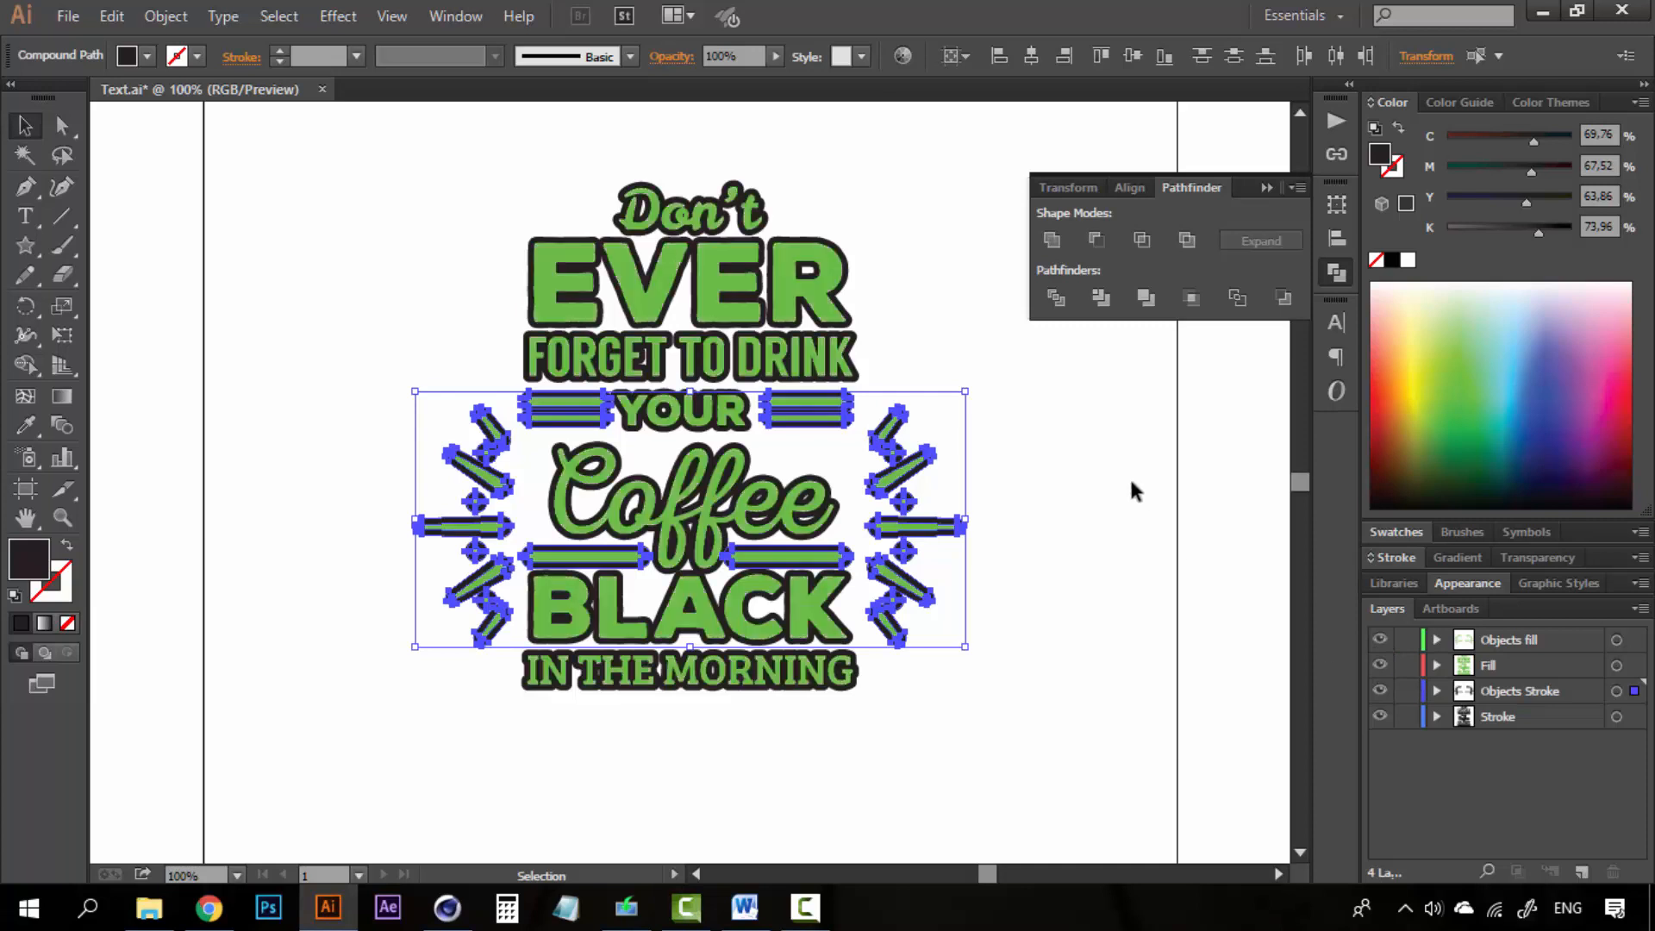
left_click(1132, 485)
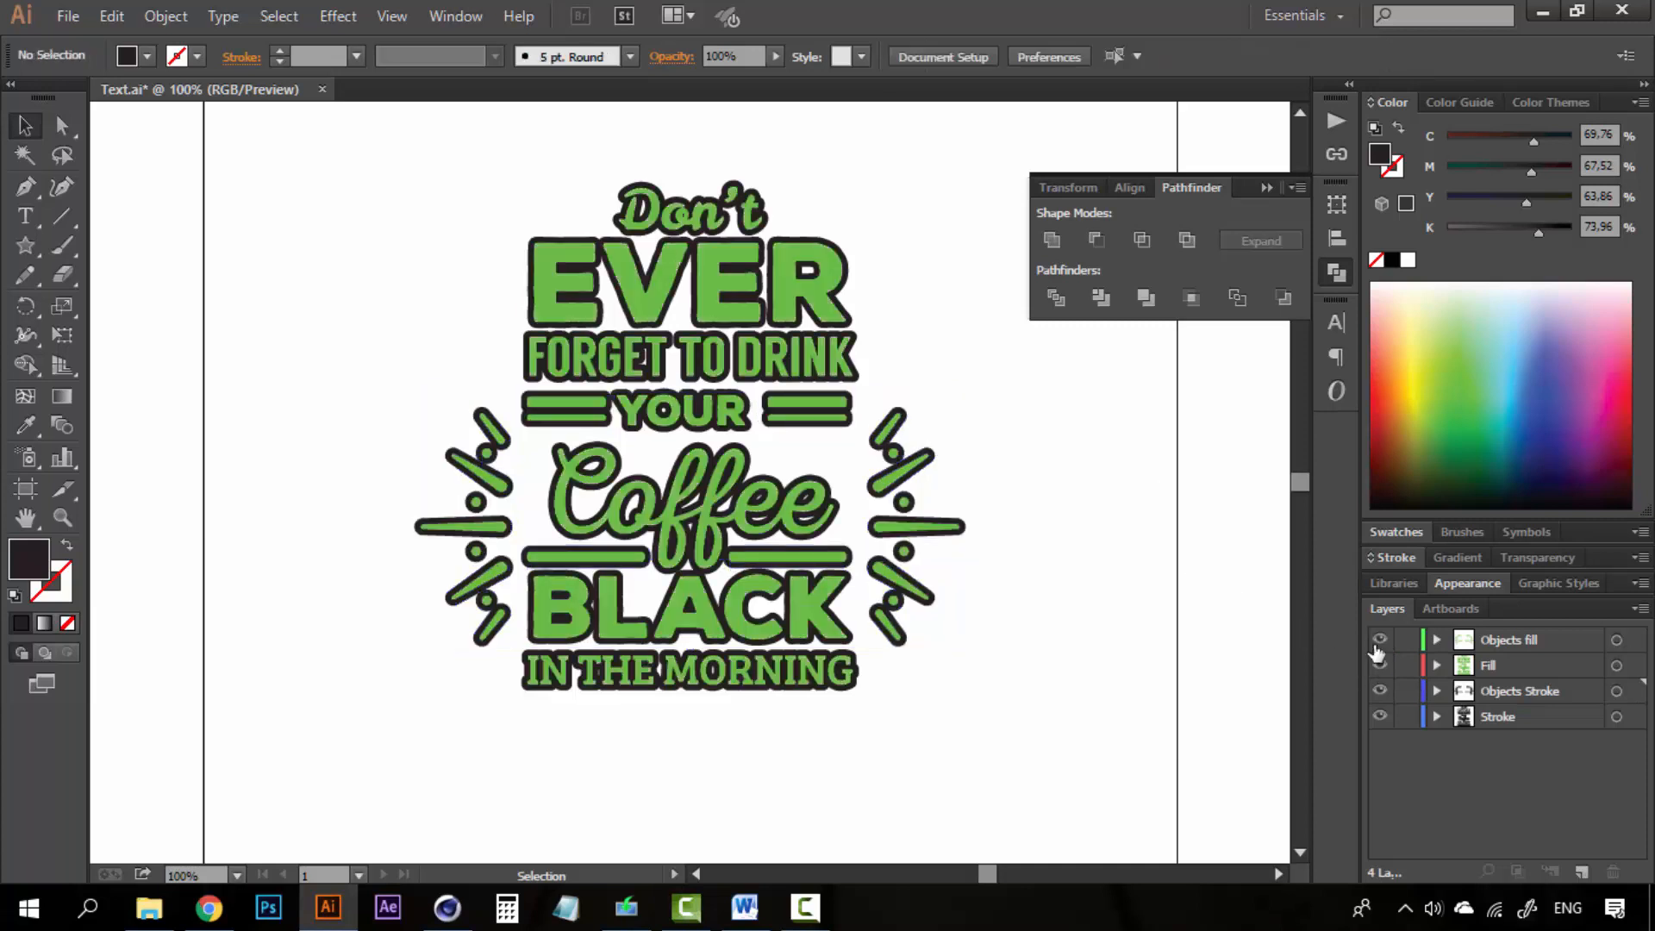
left_click(1375, 644)
left_click(1375, 644)
left_click(1375, 644)
left_click(1375, 644)
left_click(1375, 644)
left_click(1375, 645)
left_click(1375, 645)
Check the lettering on the Fill layer by repeatedly hiding and showing it
left_click(1381, 669)
left_click(1380, 668)
left_click(1380, 668)
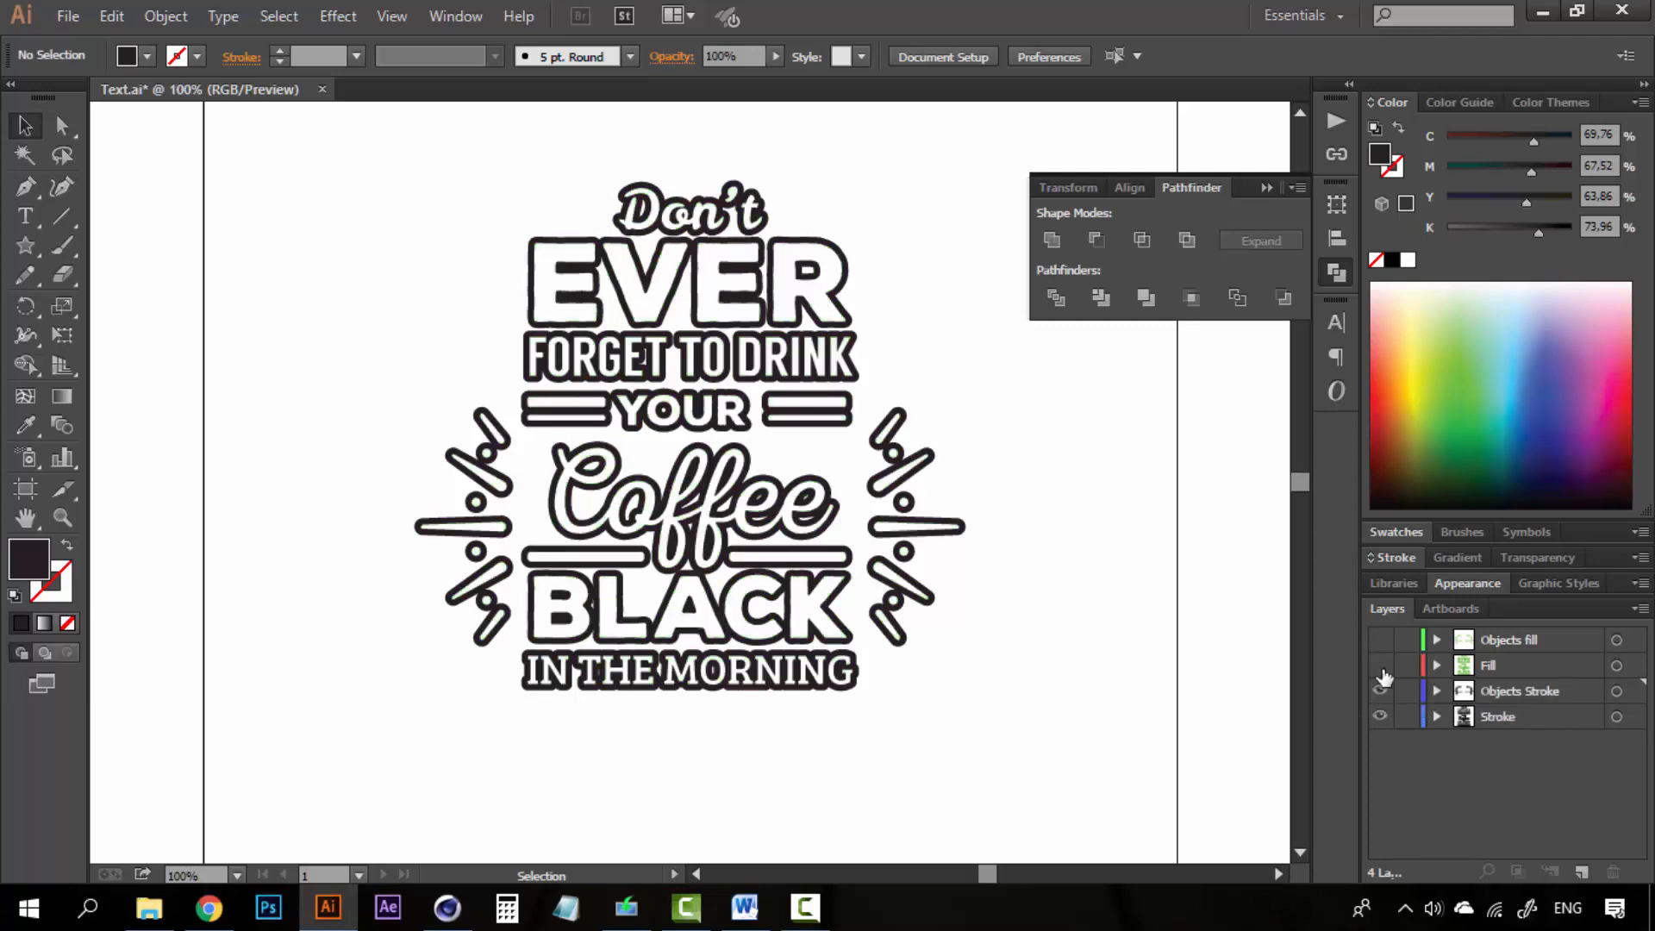
left_click(1381, 669)
left_click(1380, 668)
left_click(1380, 668)
left_click(1380, 668)
Check the Objects Stroke and Stroke layers by toggling their visibility, and show all four layers again
left_click(1381, 692)
left_click(1380, 692)
left_click(1381, 692)
left_click(1380, 691)
left_click(1380, 691)
left_click(1382, 716)
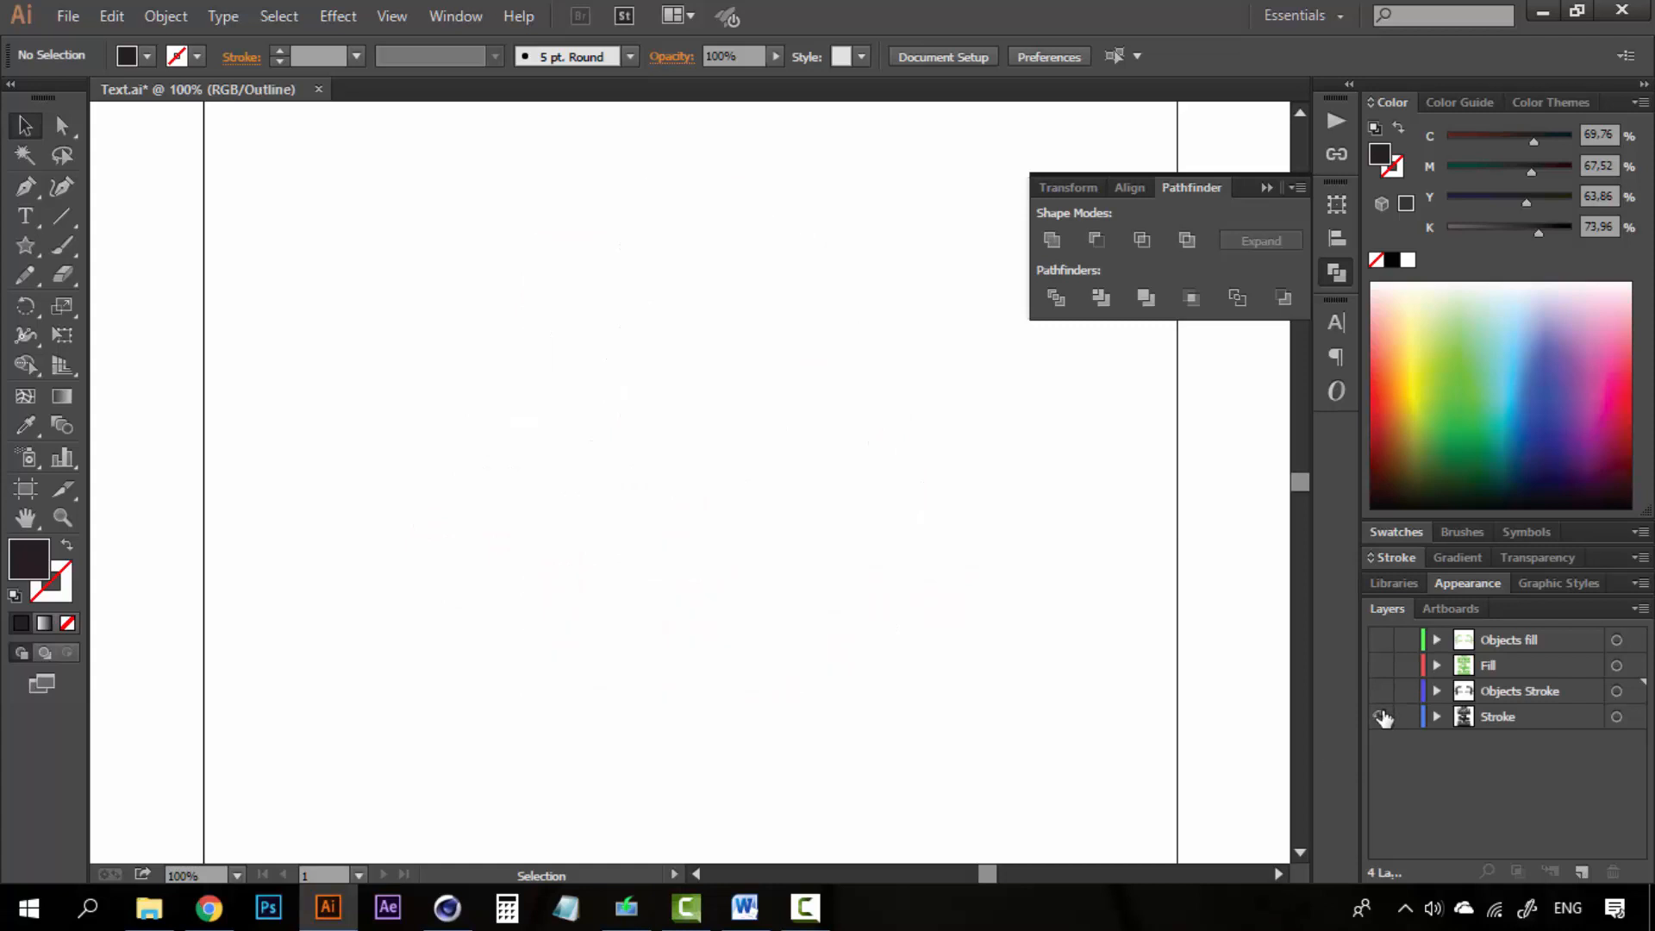
left_click(1382, 717)
left_click(1383, 717)
left_click(1382, 716)
left_click(1380, 691)
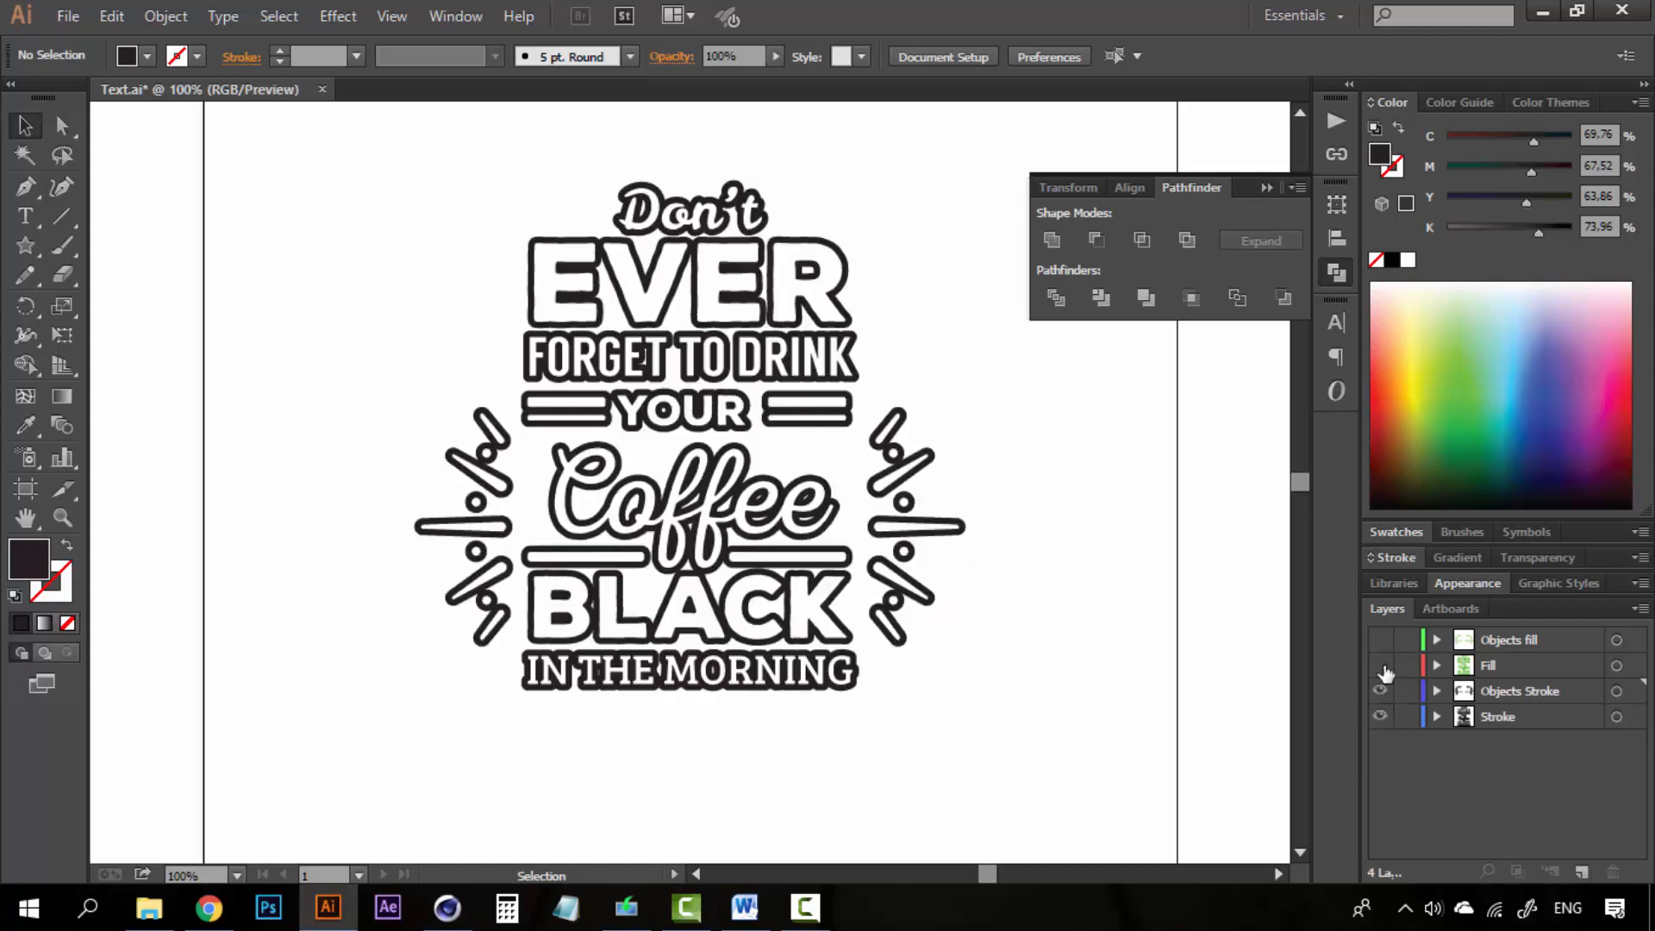
left_click(1380, 664)
left_click(1380, 640)
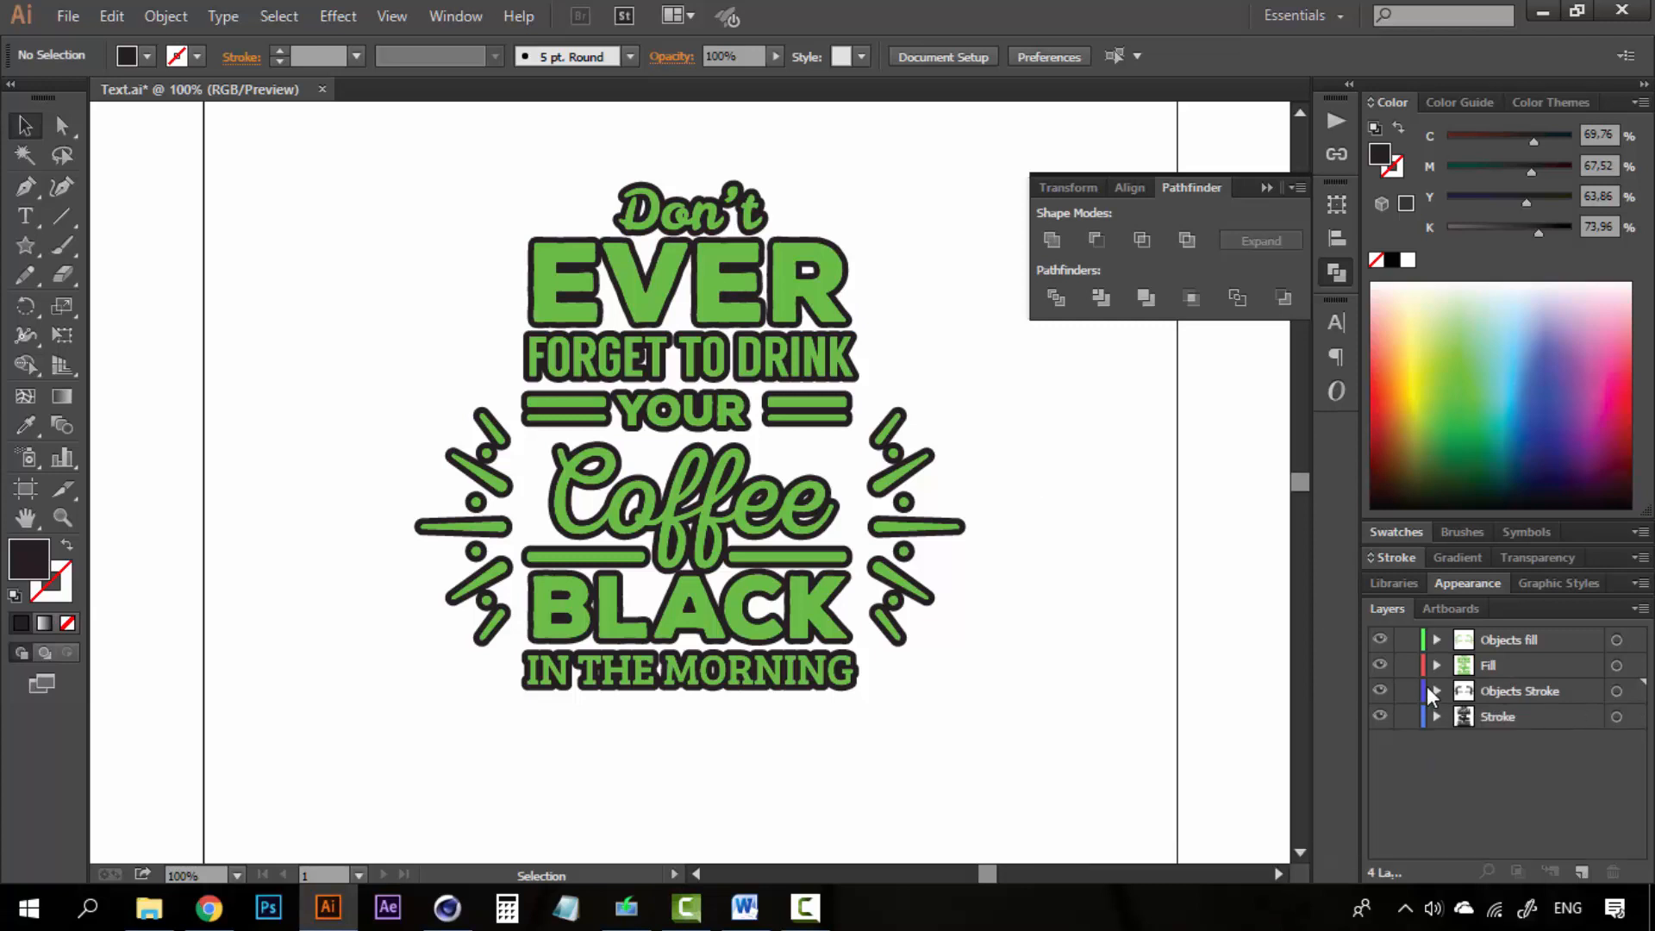
Delete the Fill, Objects Stroke and Stroke layers together with their artwork, keeping only Objects fill
left_click(1489, 673)
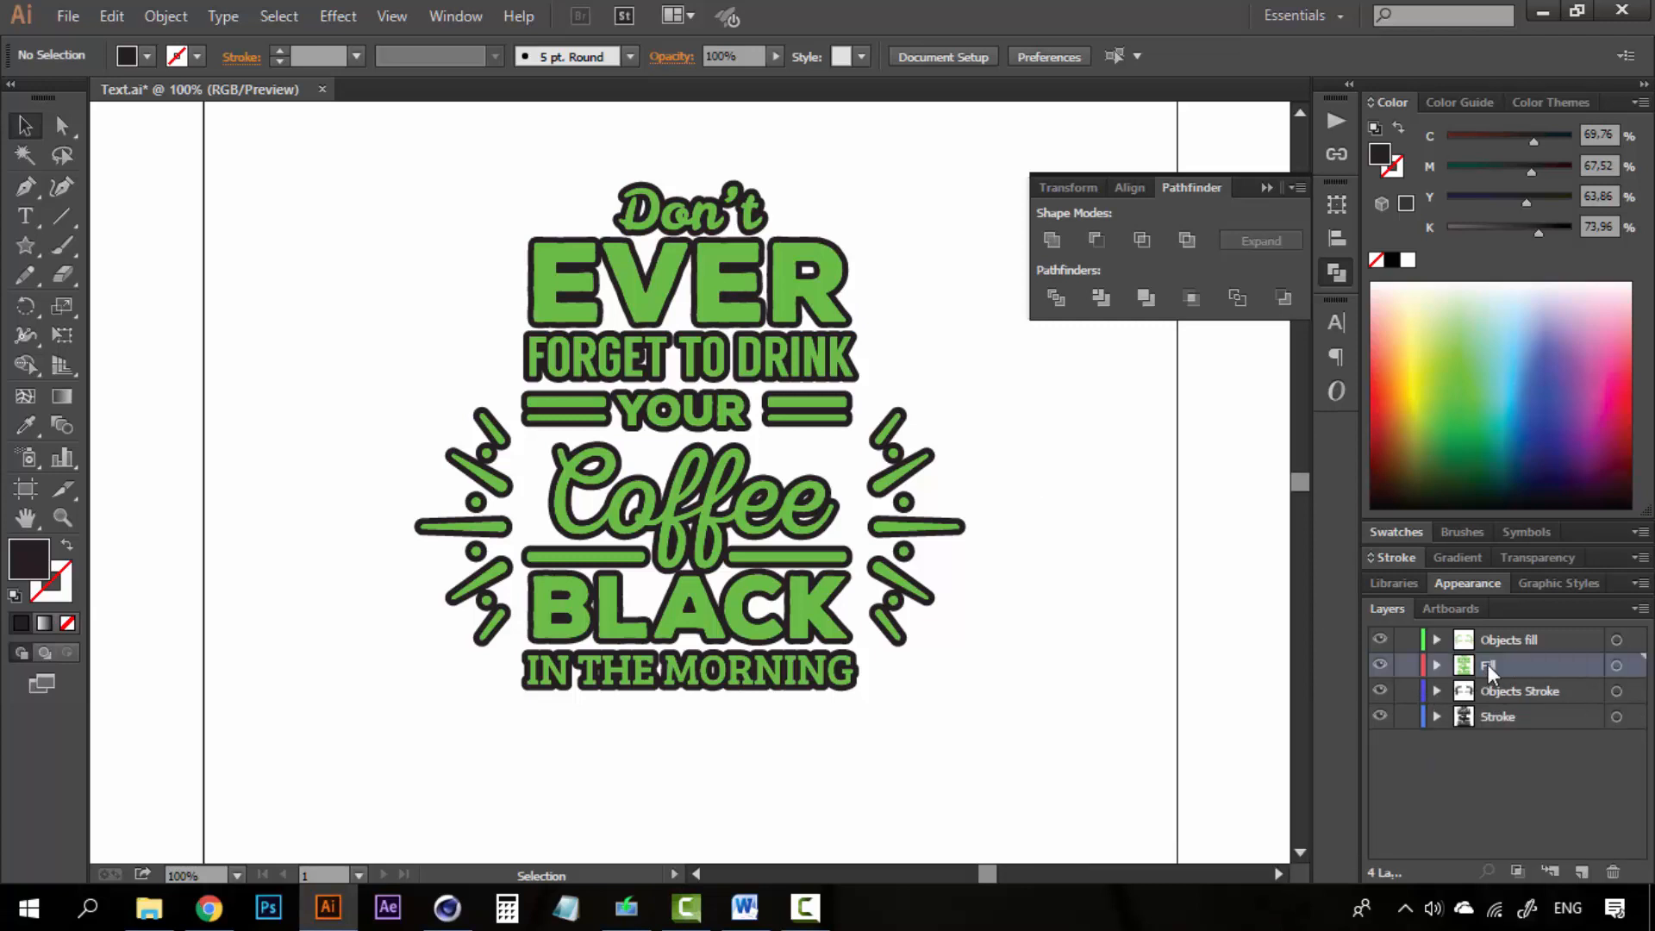
left_click(1535, 715, "shift")
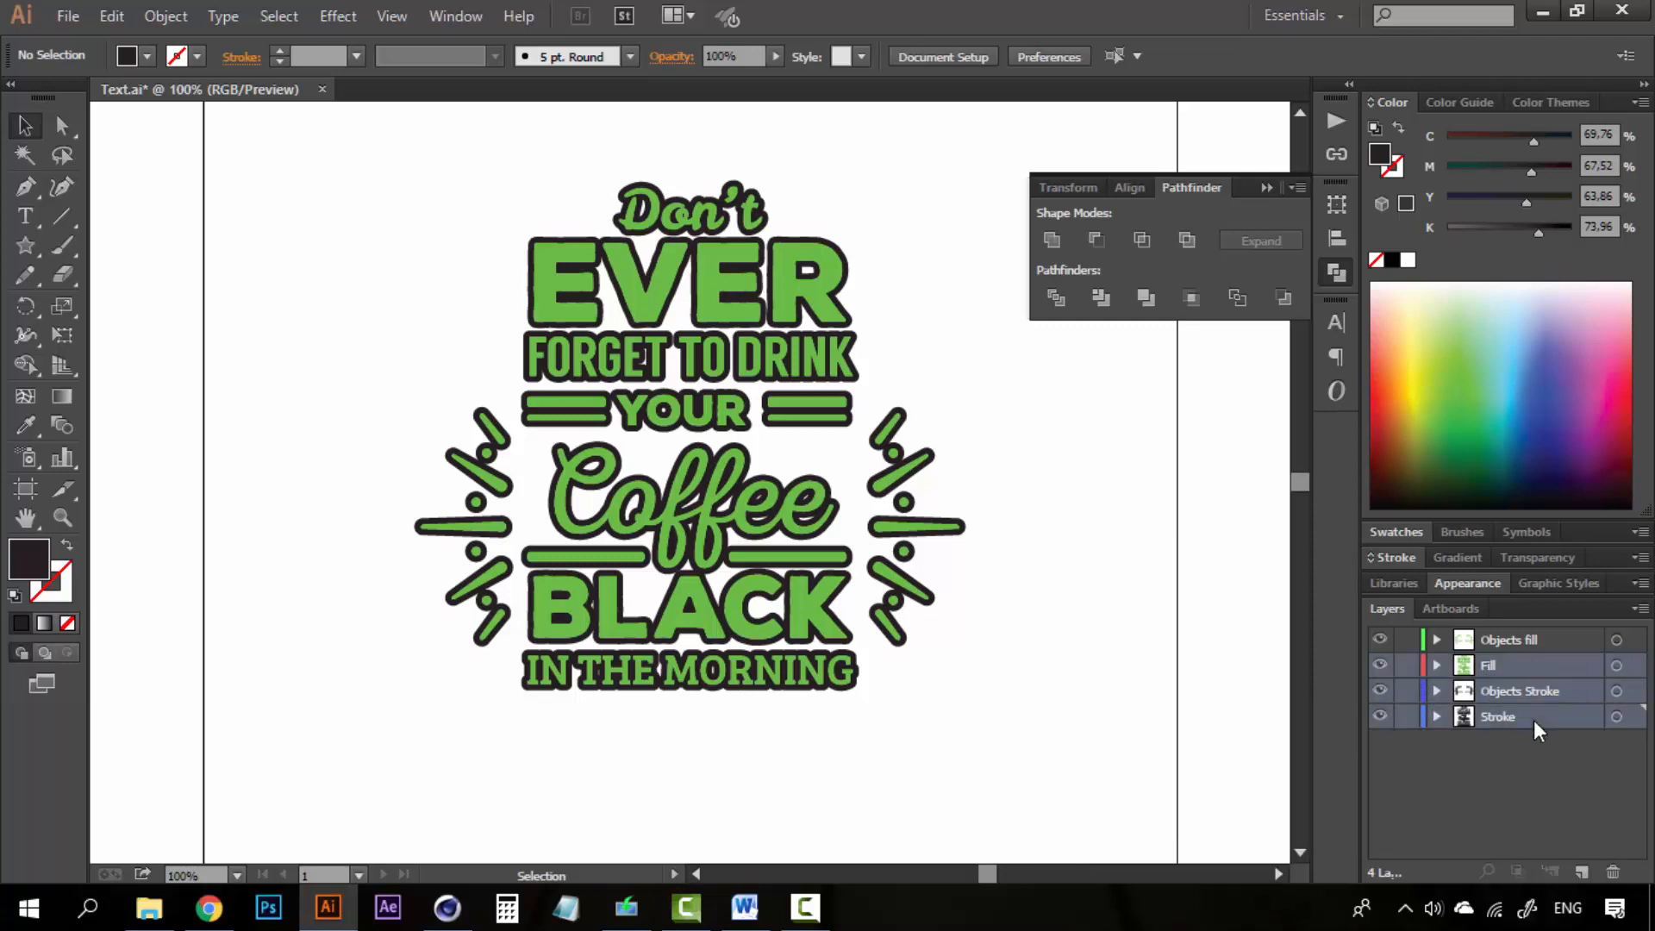
left_click(1614, 873)
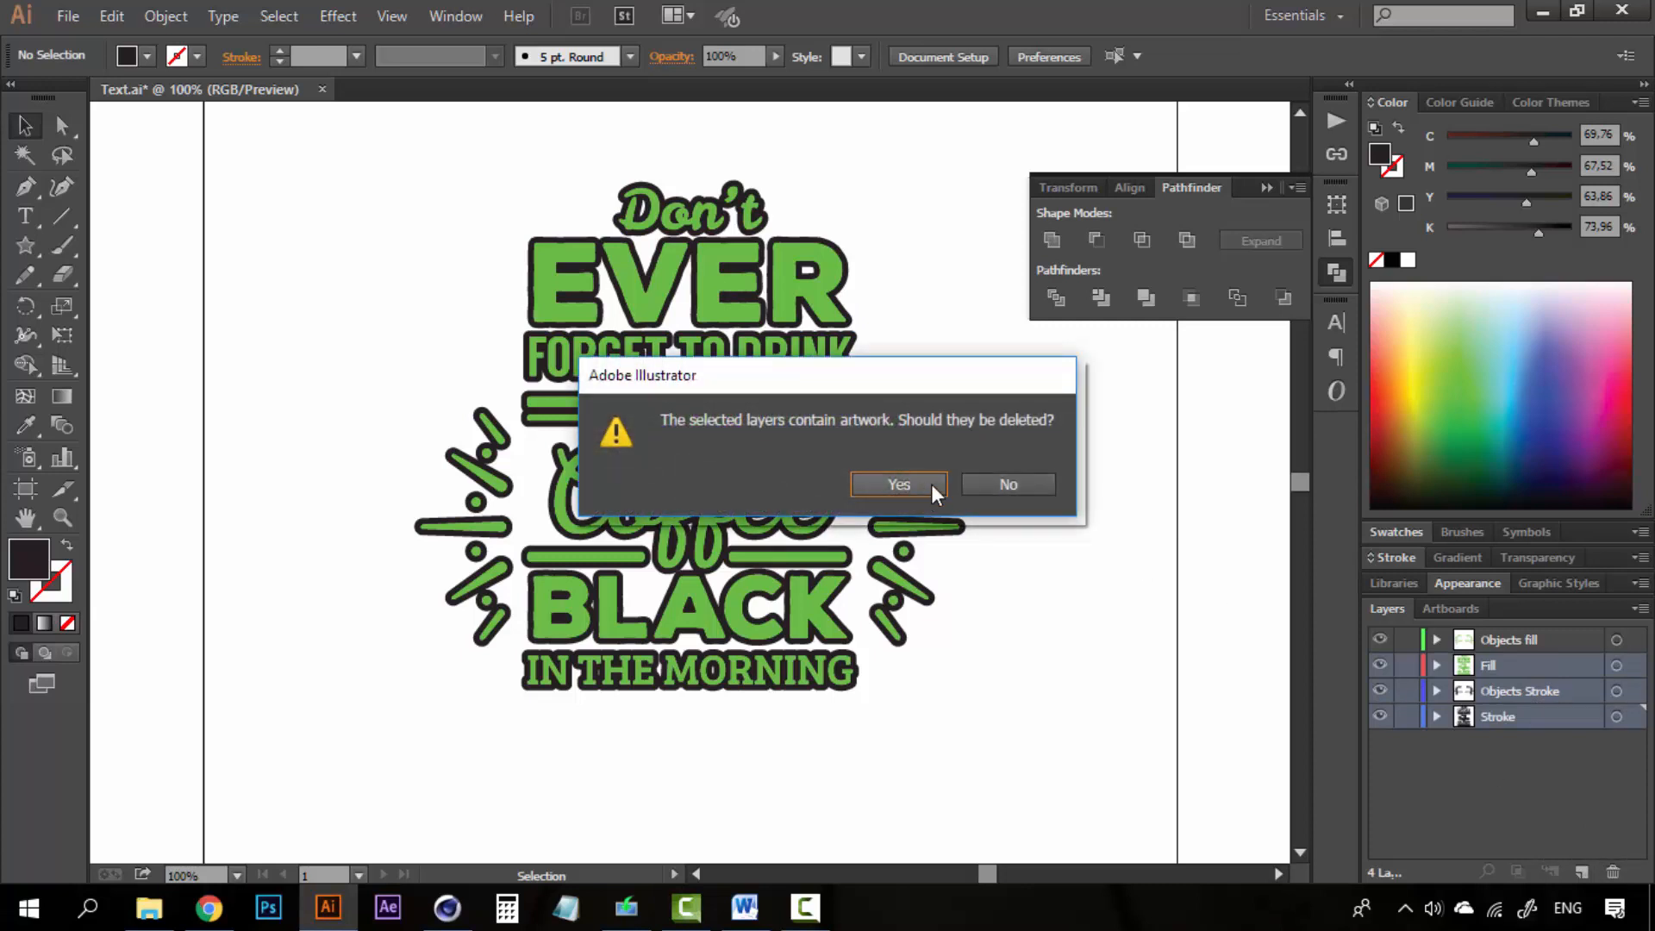
left_click(899, 485)
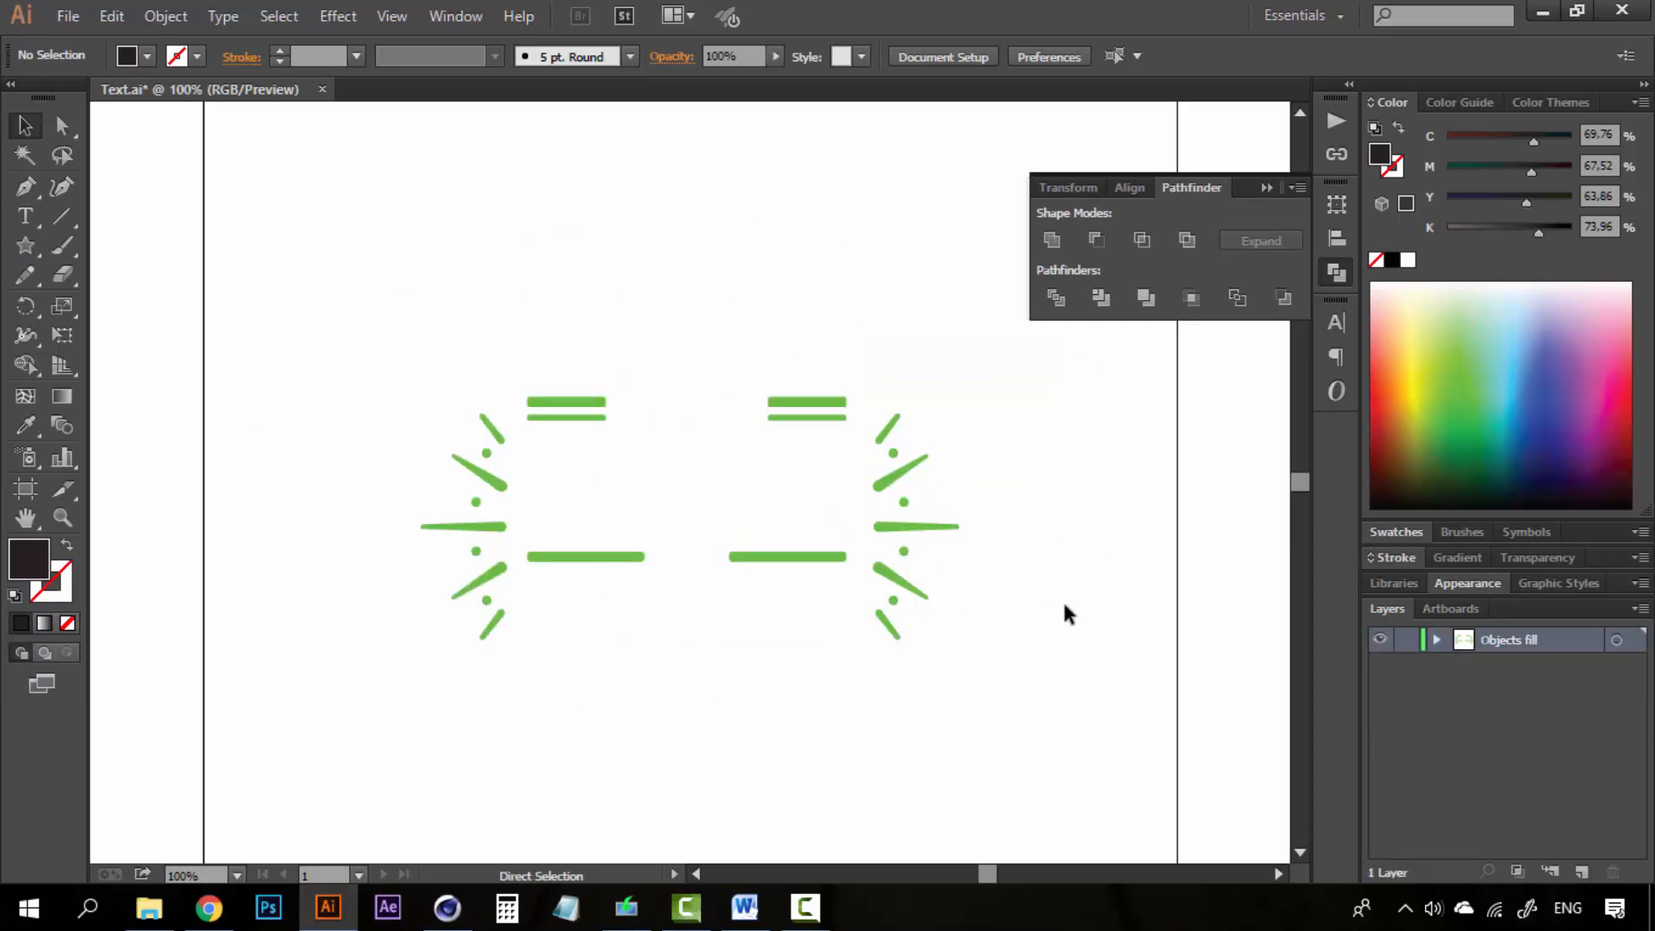
Save the artwork to the desktop as "Objects Fill" in Illustrator 8 format
key("ctrl+shift+s")
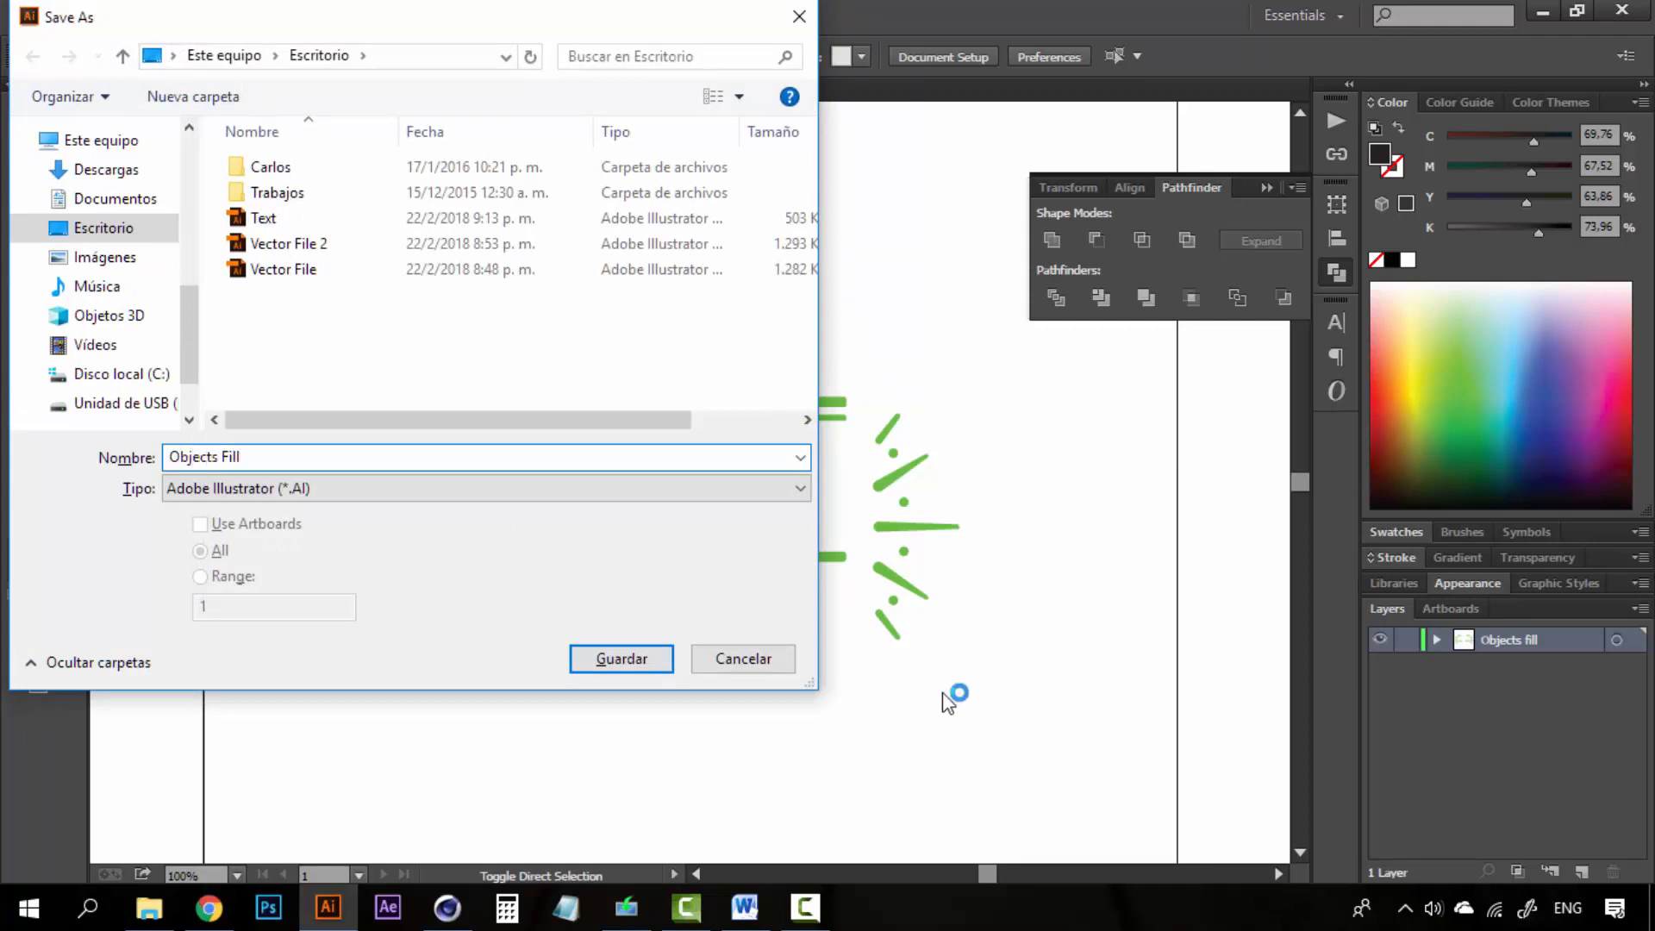
left_click(642, 659)
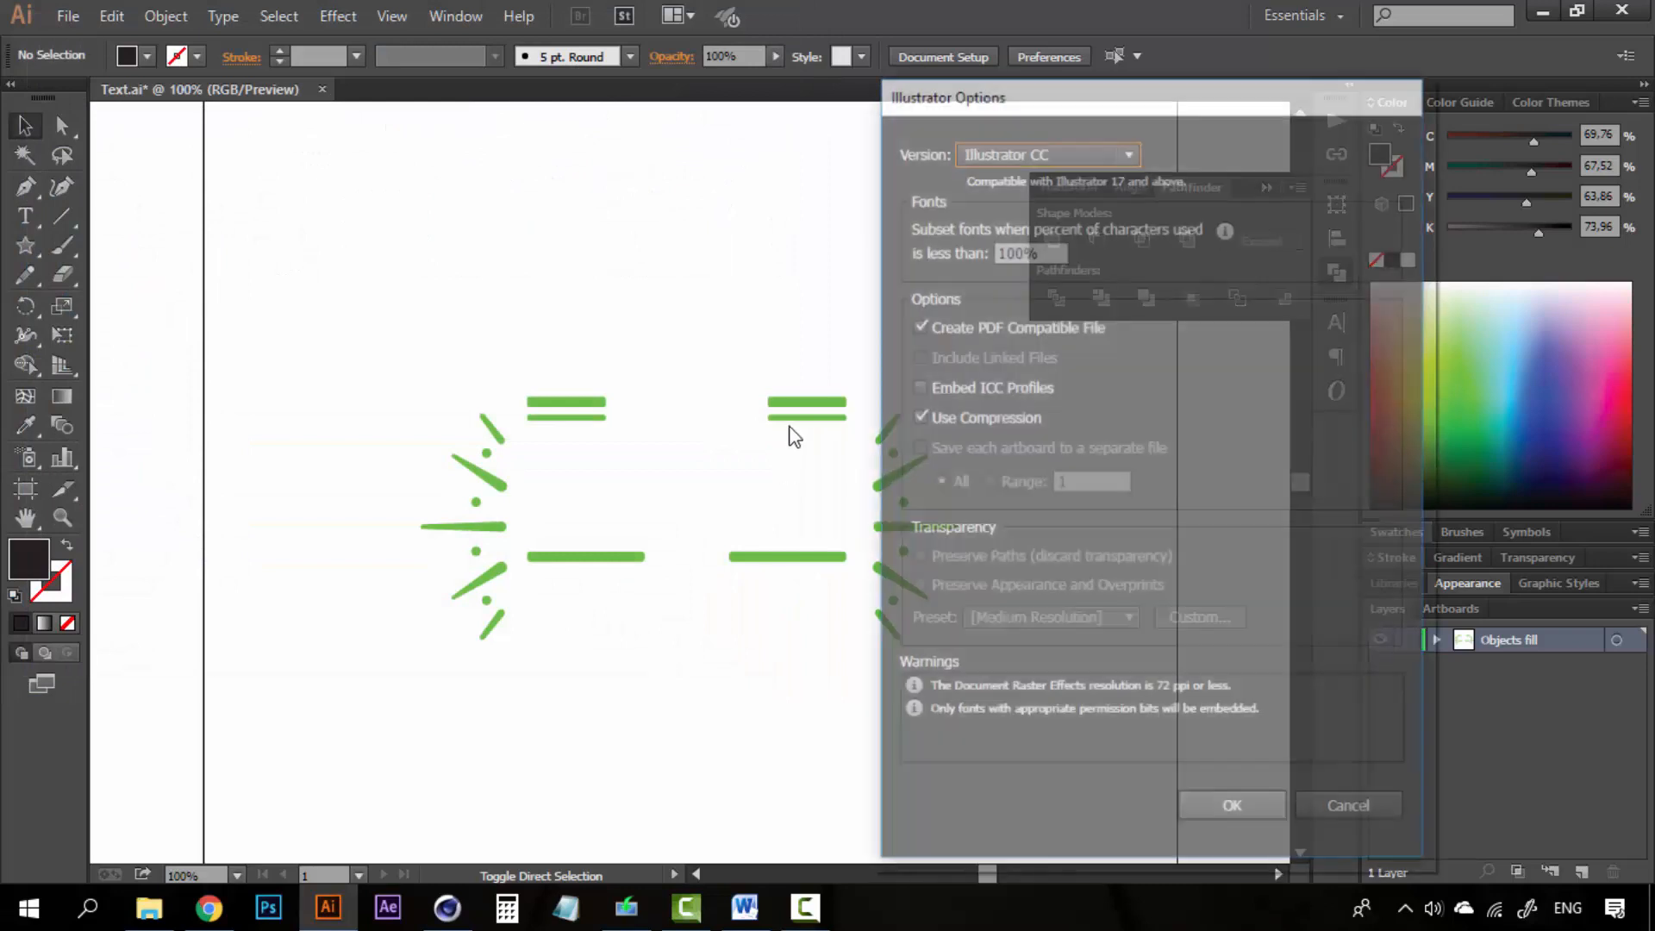
left_click(1089, 149)
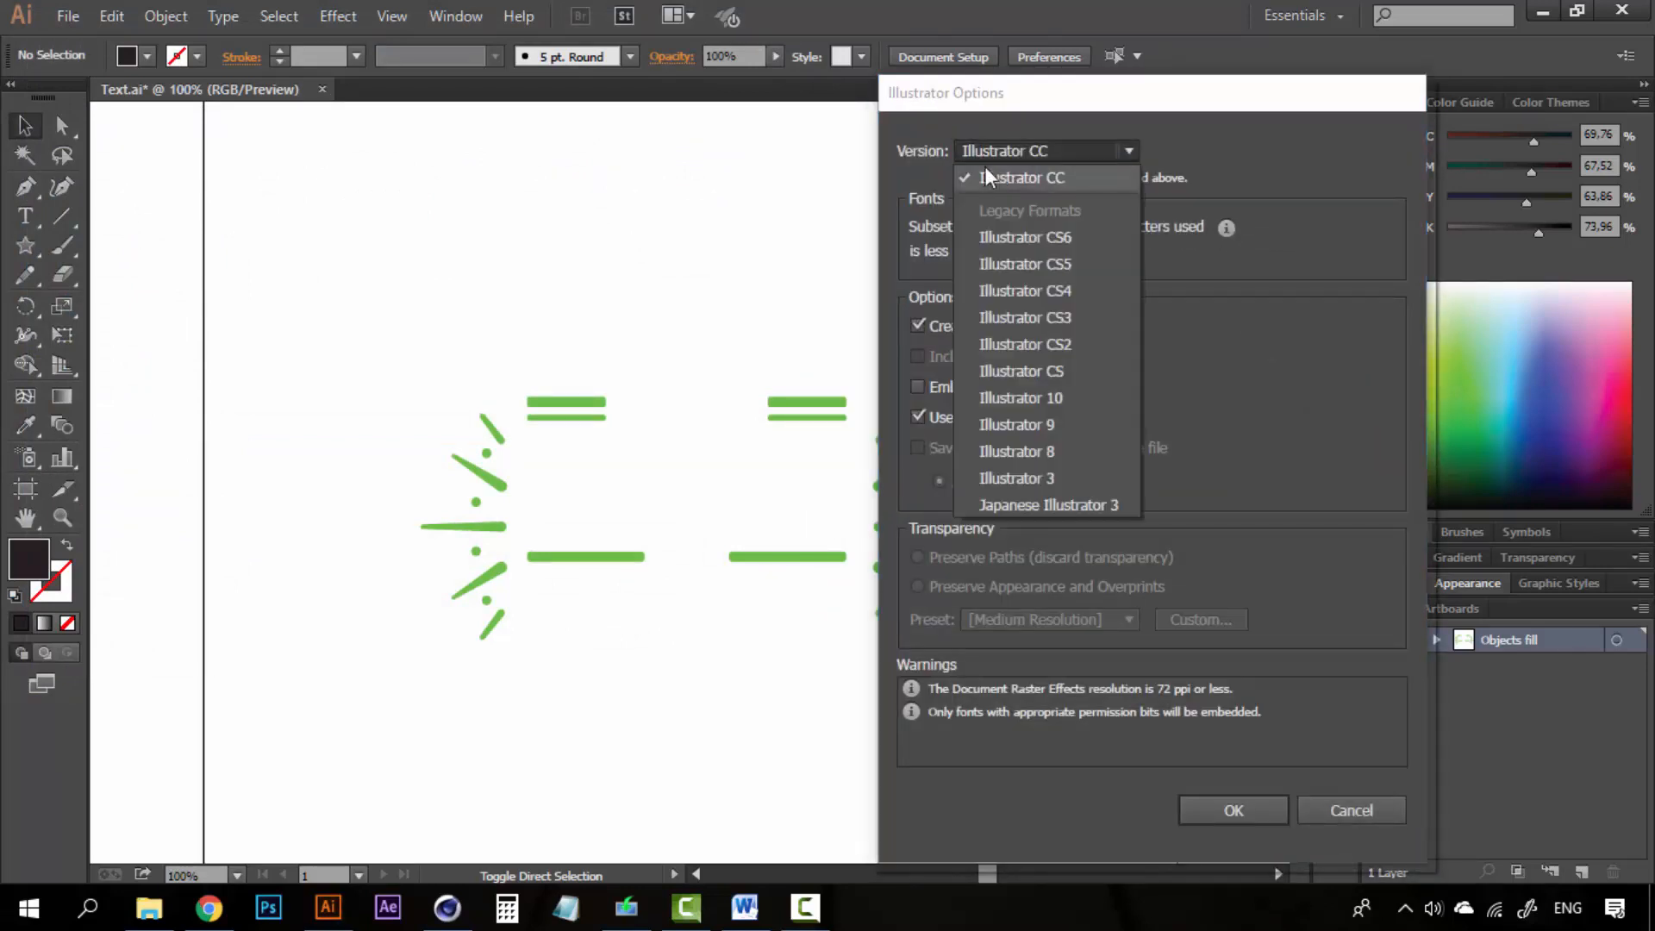
left_click(1049, 450)
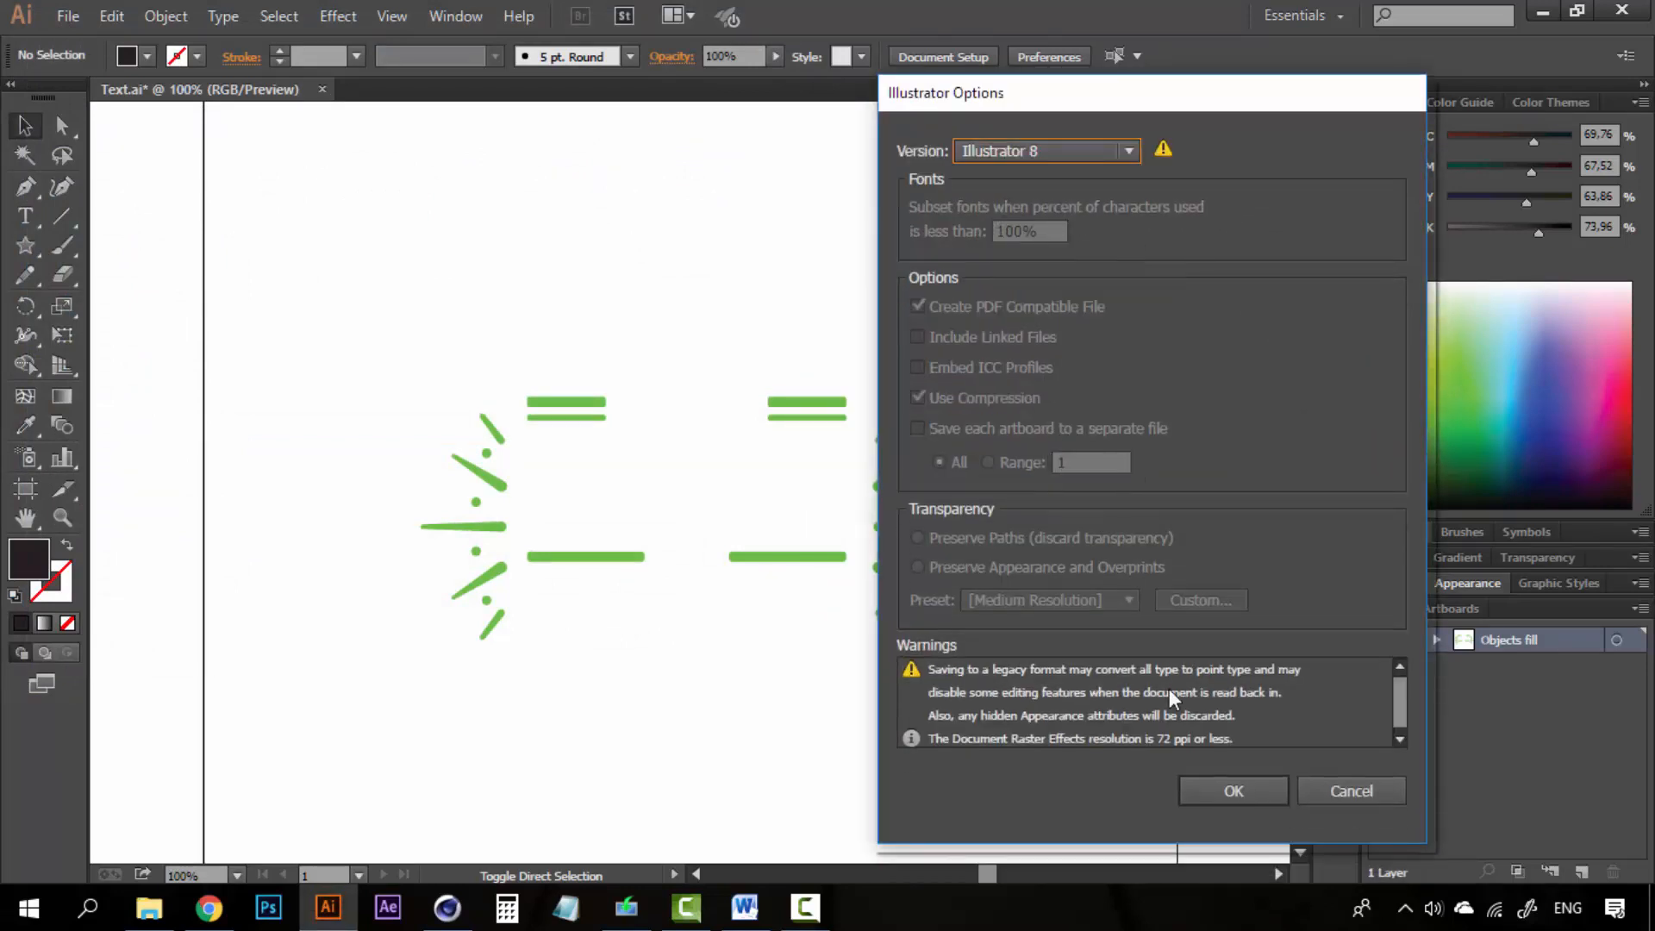
left_click(1228, 797)
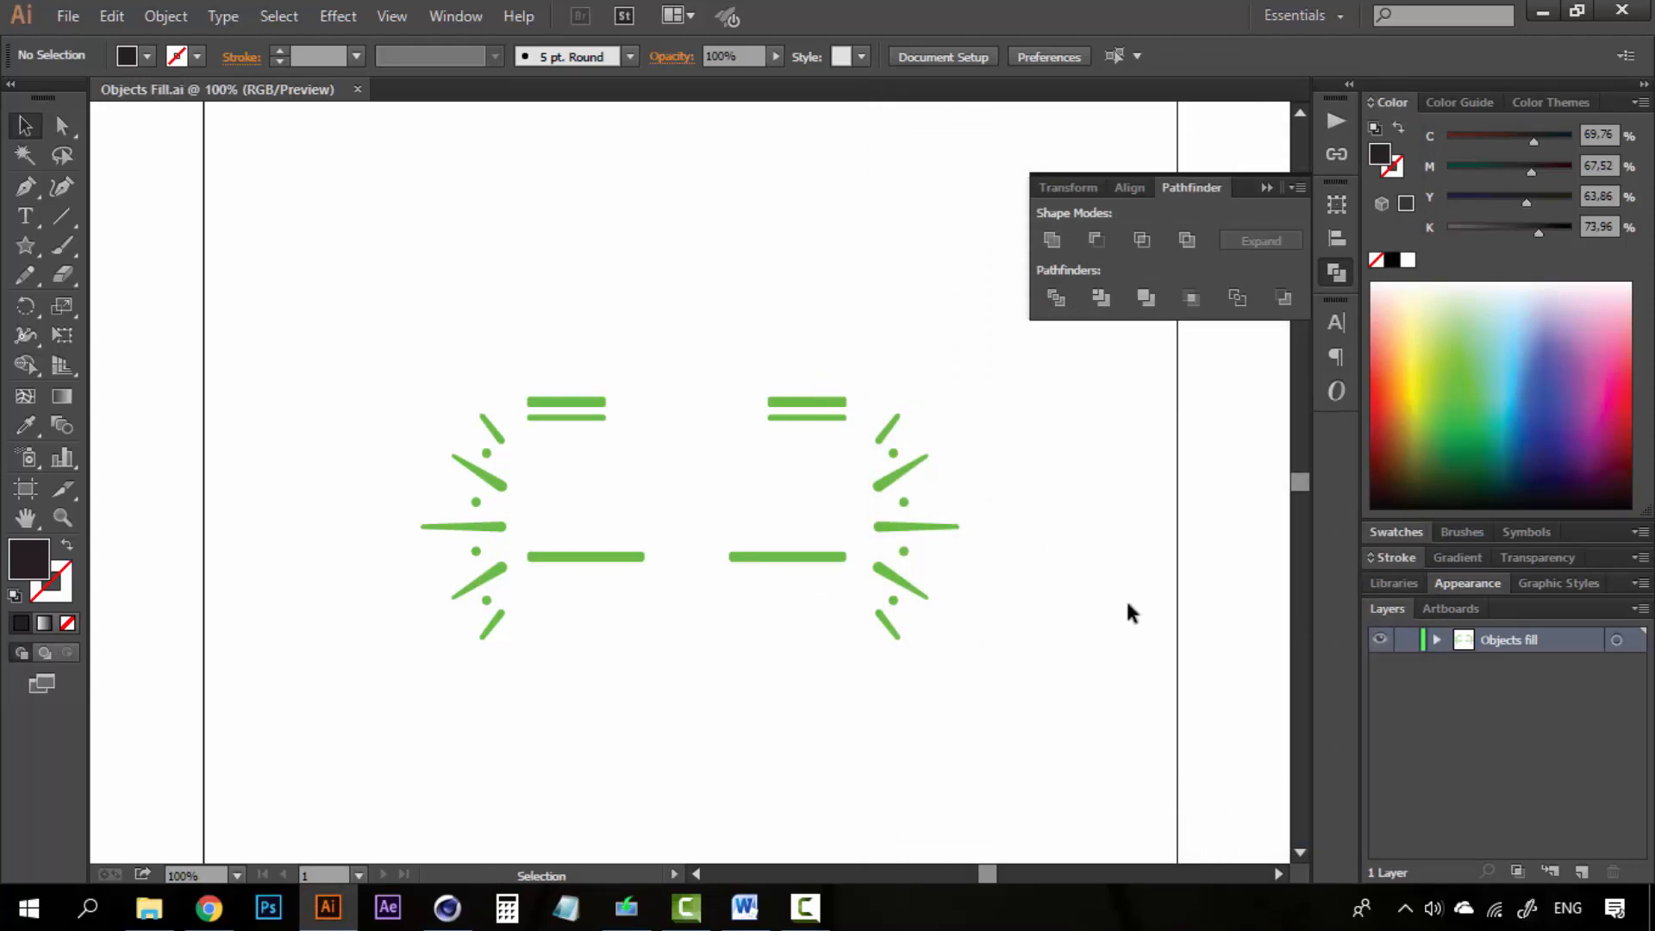
Undo the layer deletion, and delete the Objects fill, Objects Stroke and Stroke layers so only Fill is kept
key("ctrl+z")
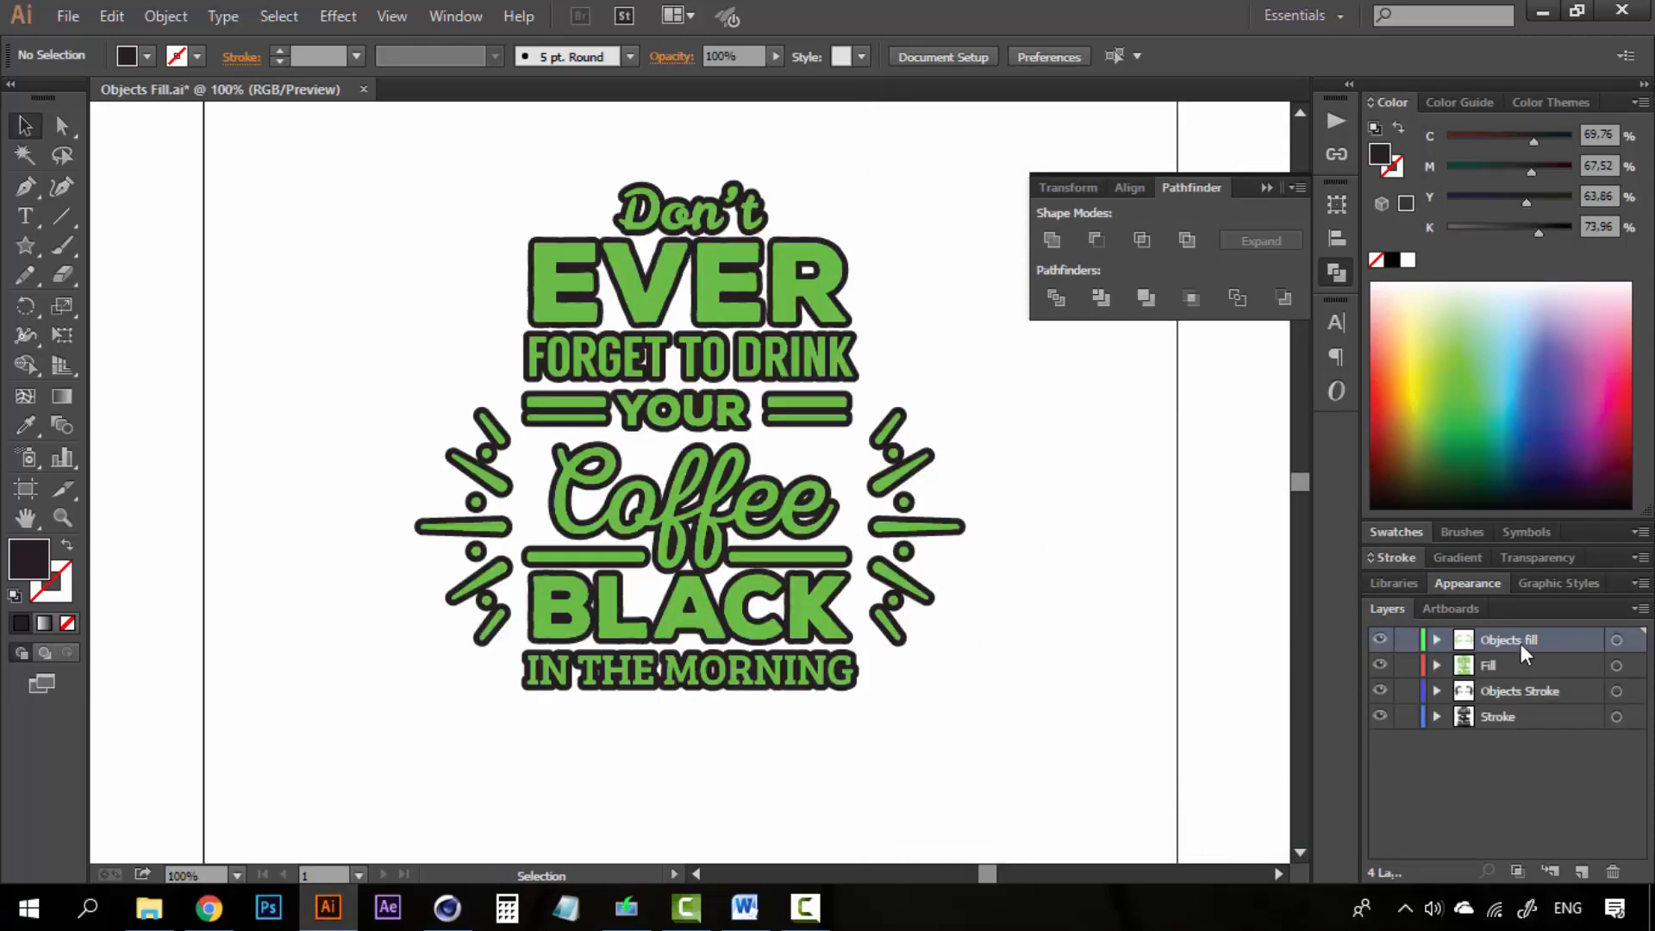
left_click(1528, 691, "ctrl")
left_click(1526, 716, "ctrl")
left_click(1614, 873)
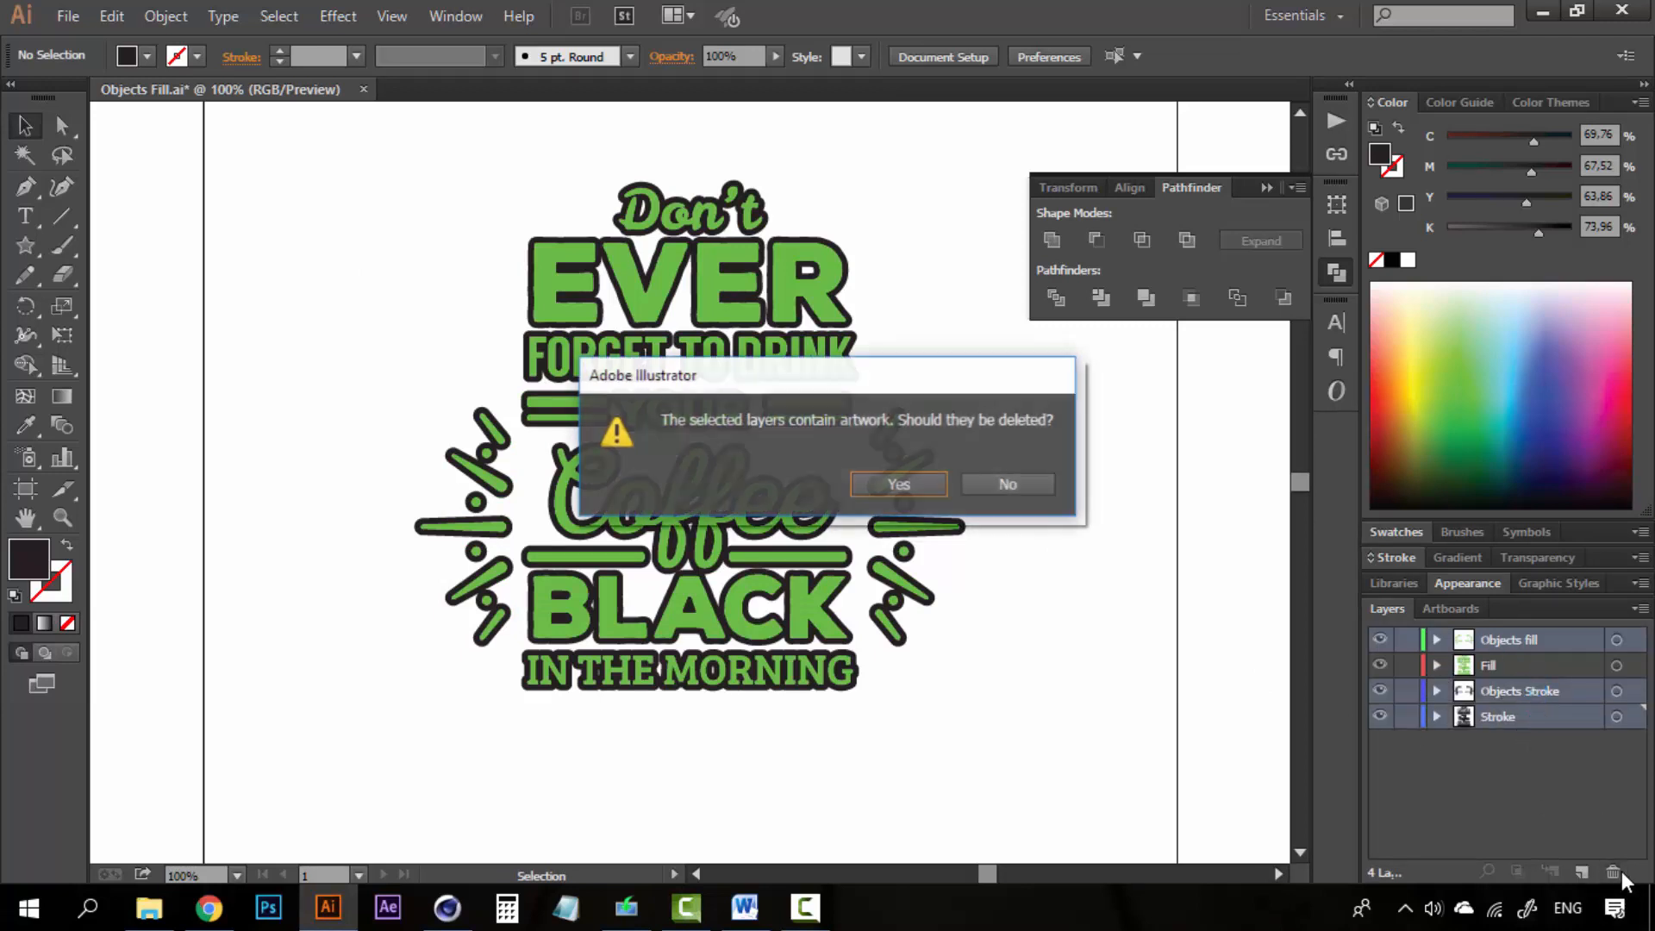
left_click(905, 481)
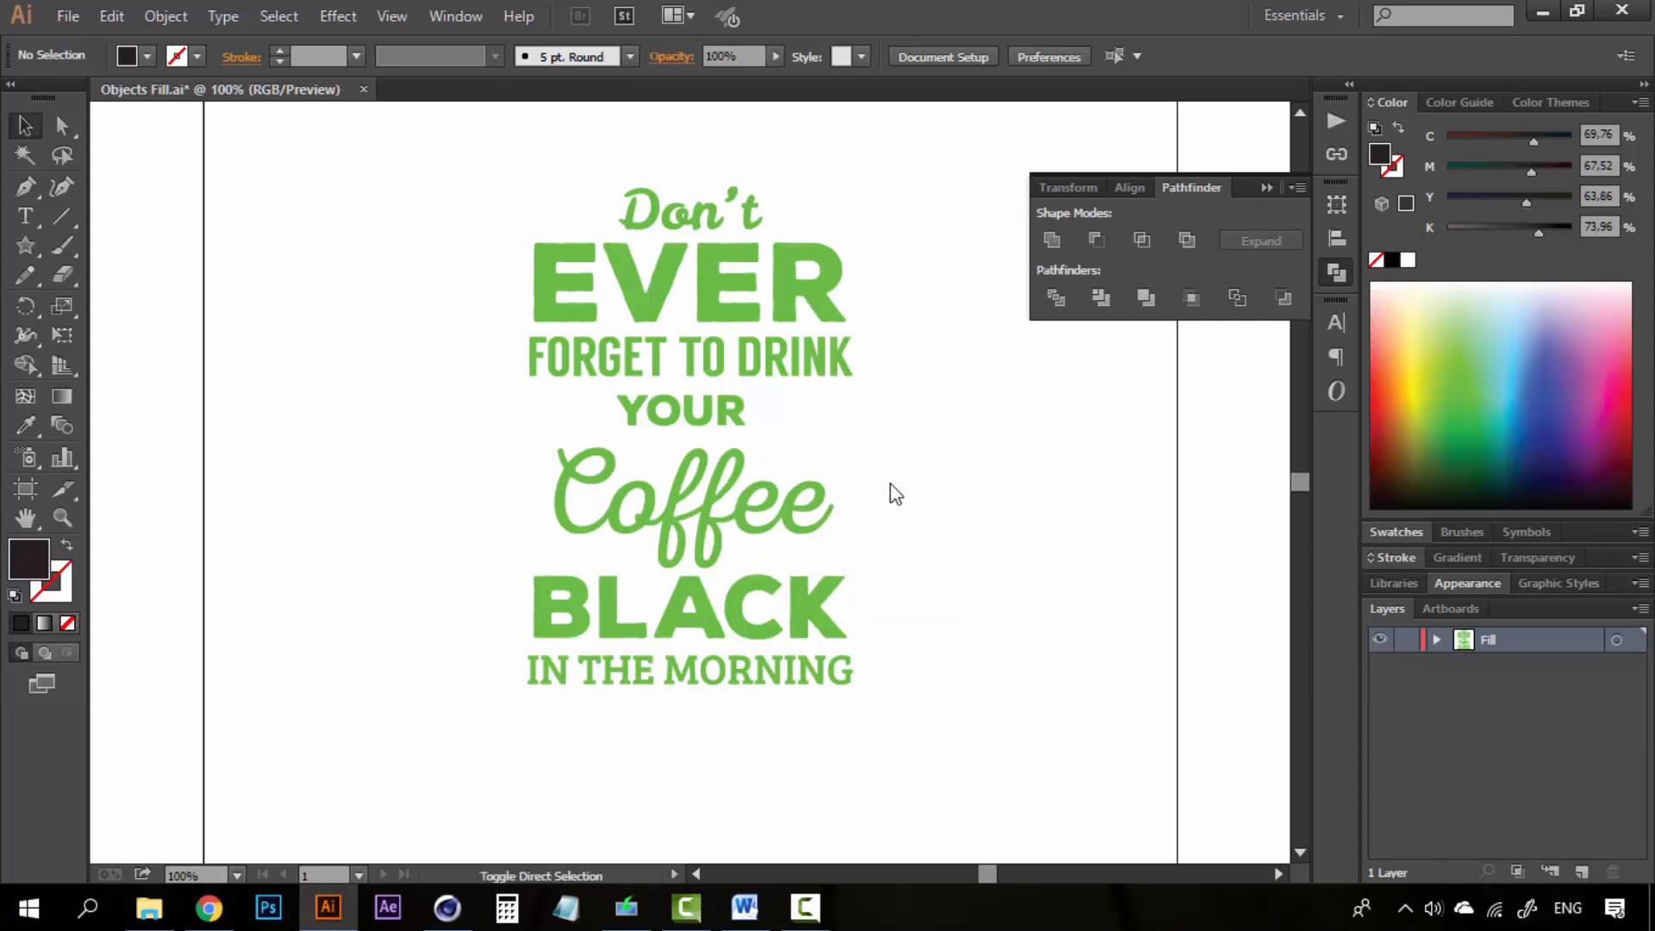
Save the Fill-only artwork to the desktop as "Text Fill" in Illustrator 8 format
key("ctrl+shift+s")
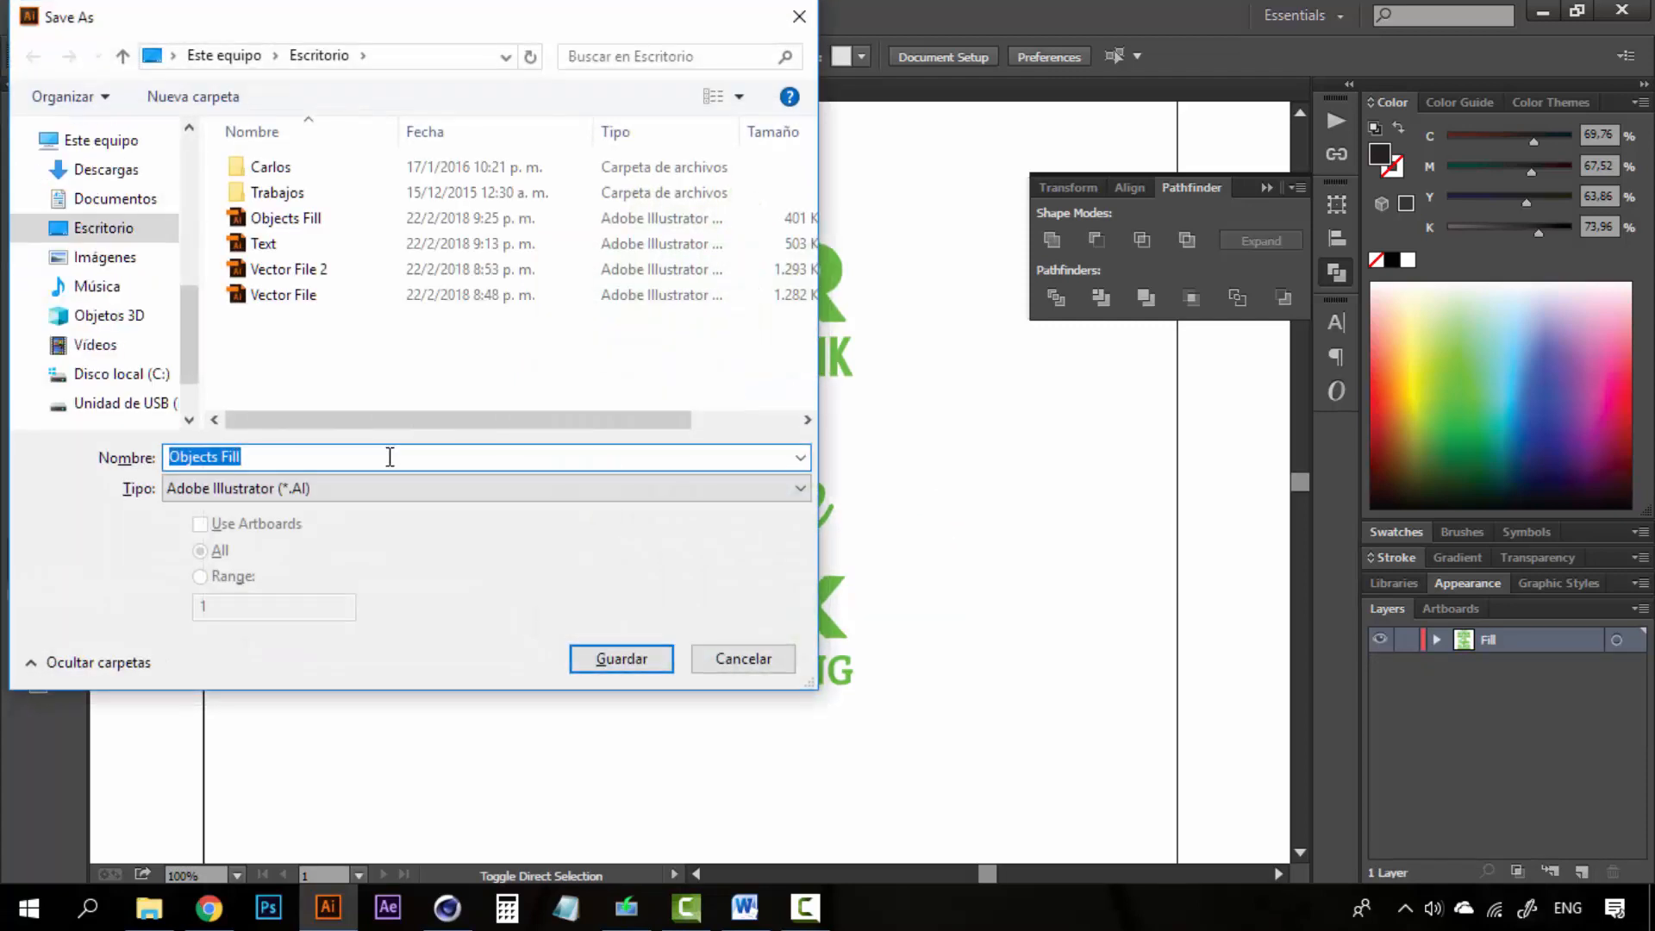
type("FilT")
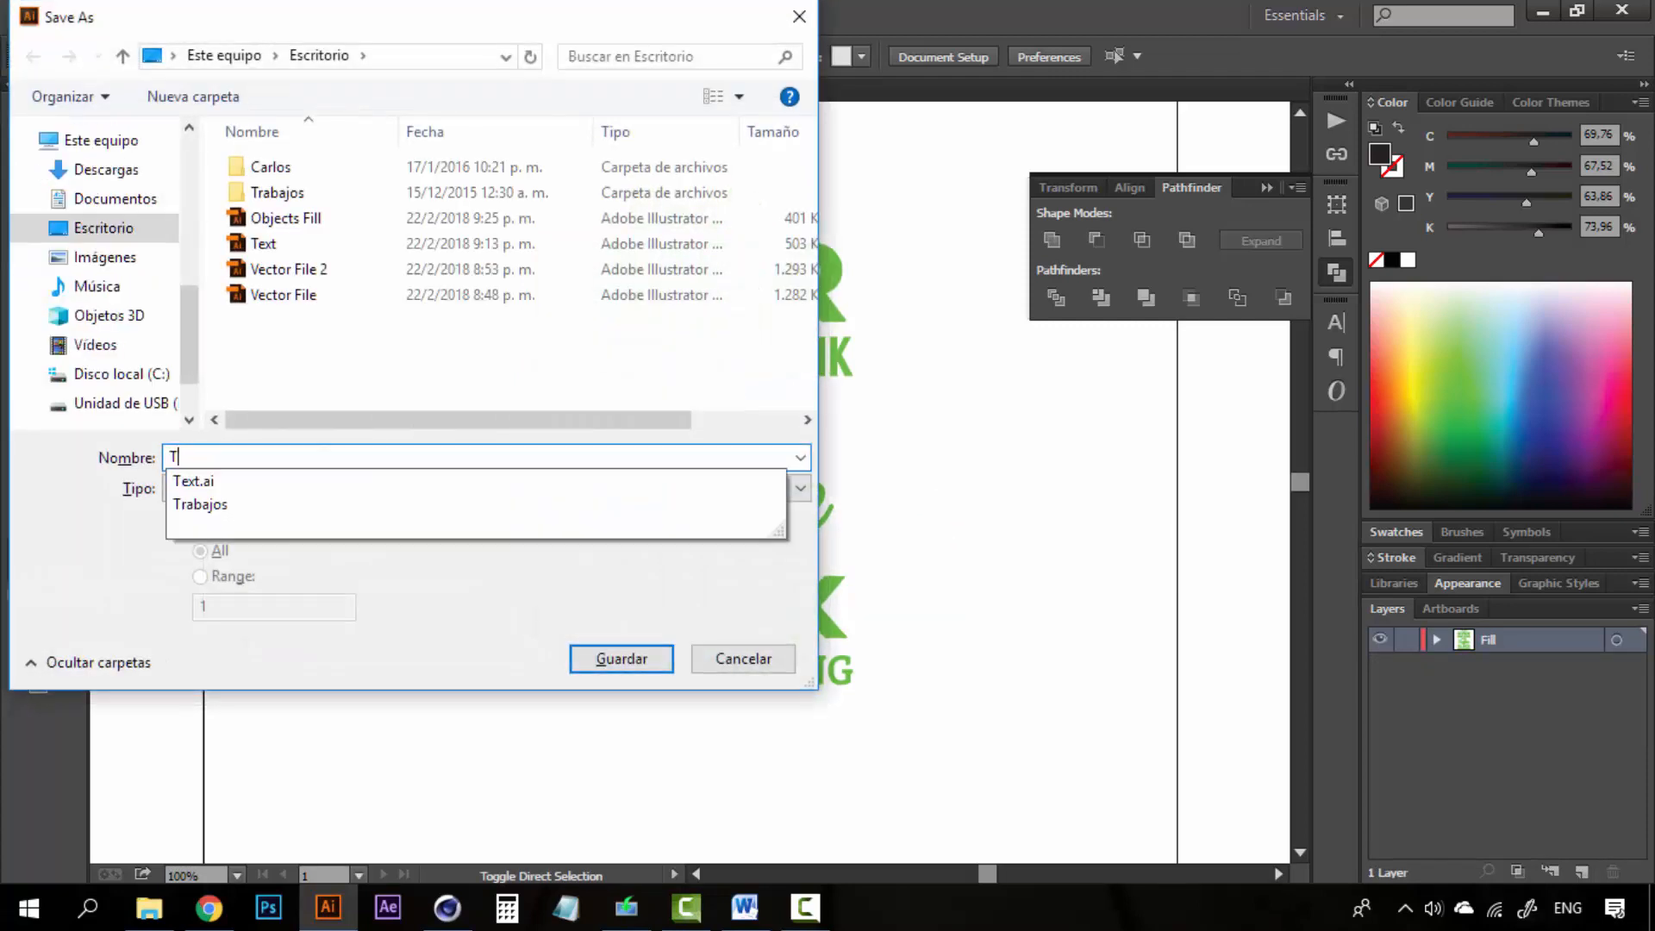
type("ext Fill")
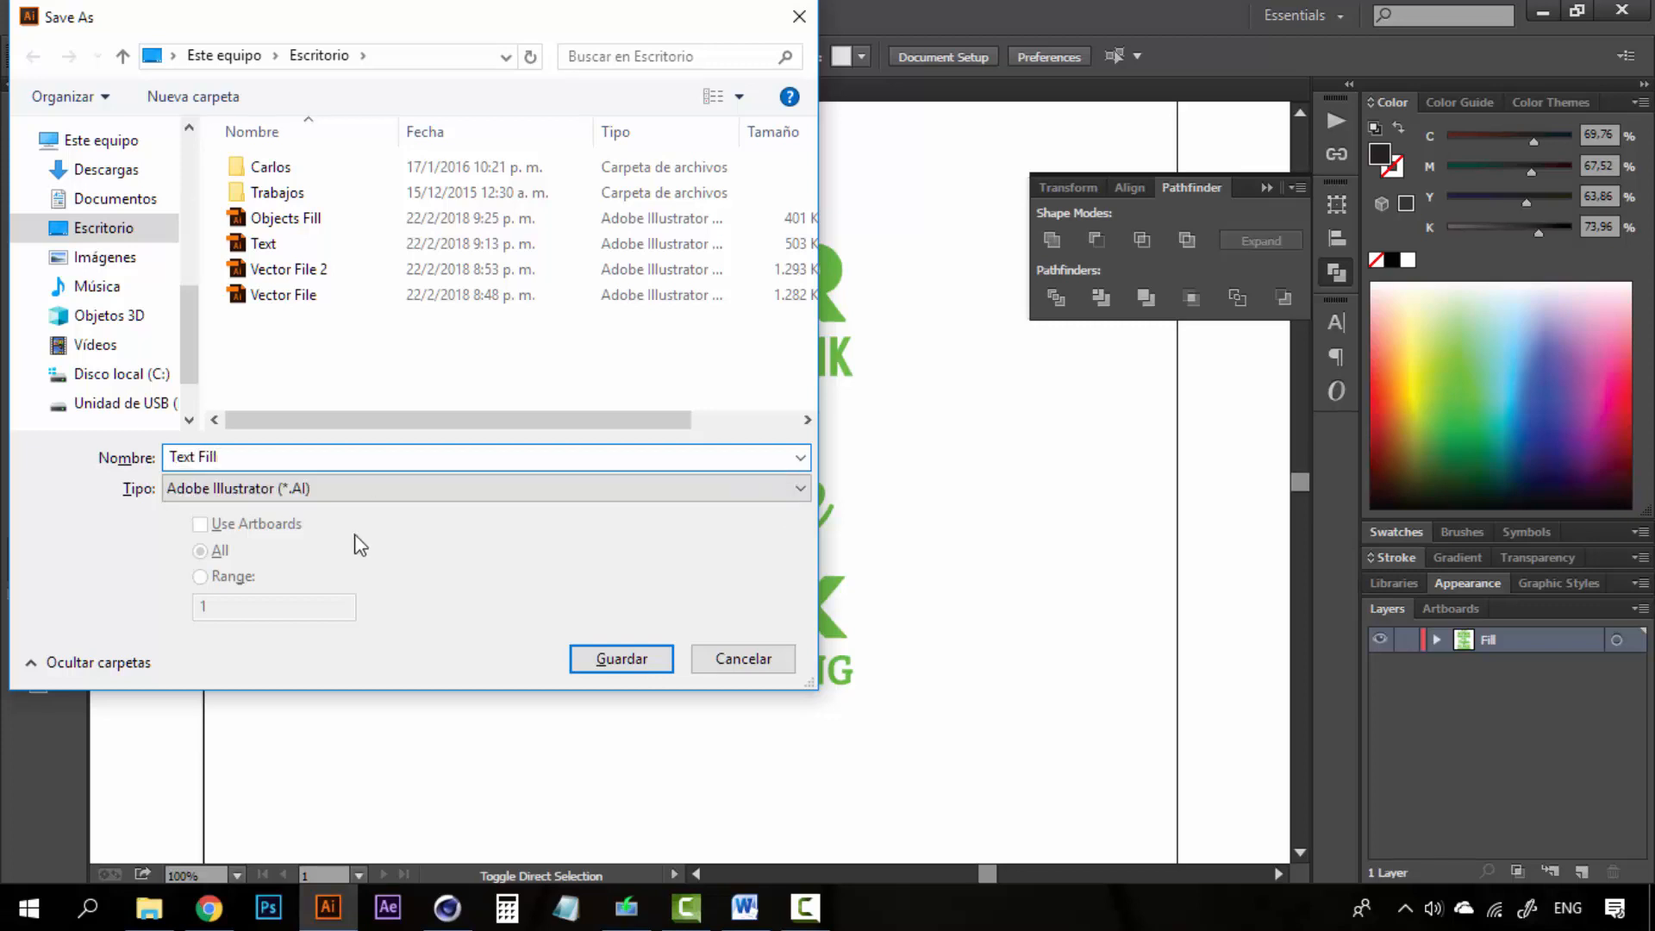
left_click(590, 665)
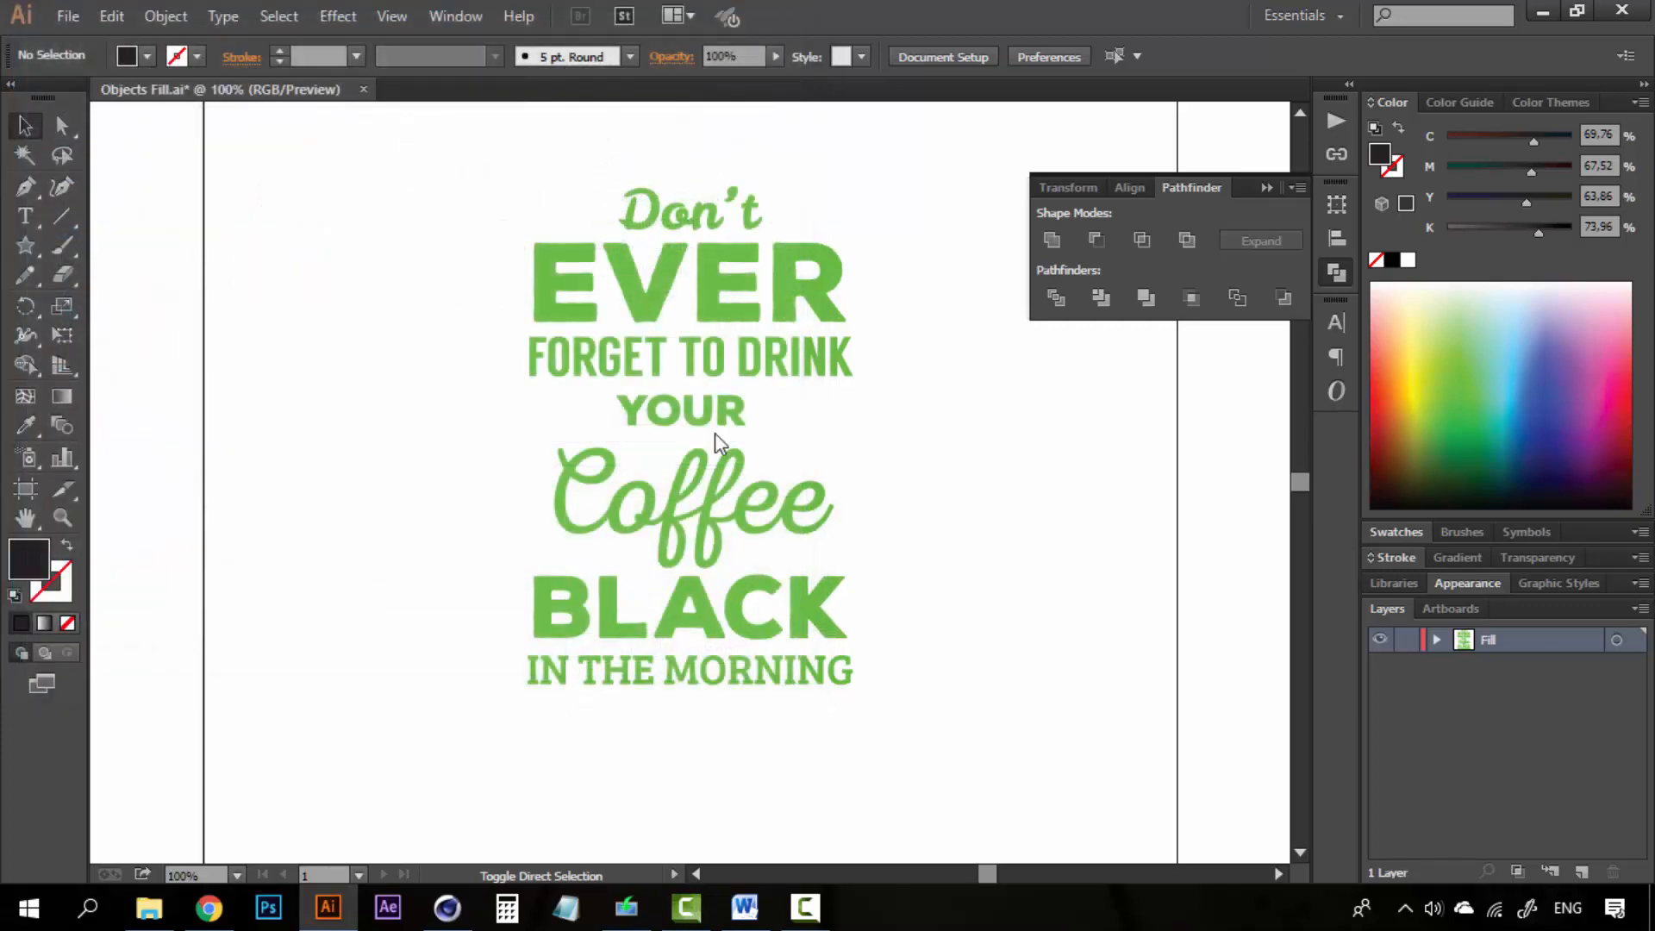
left_click(1138, 150)
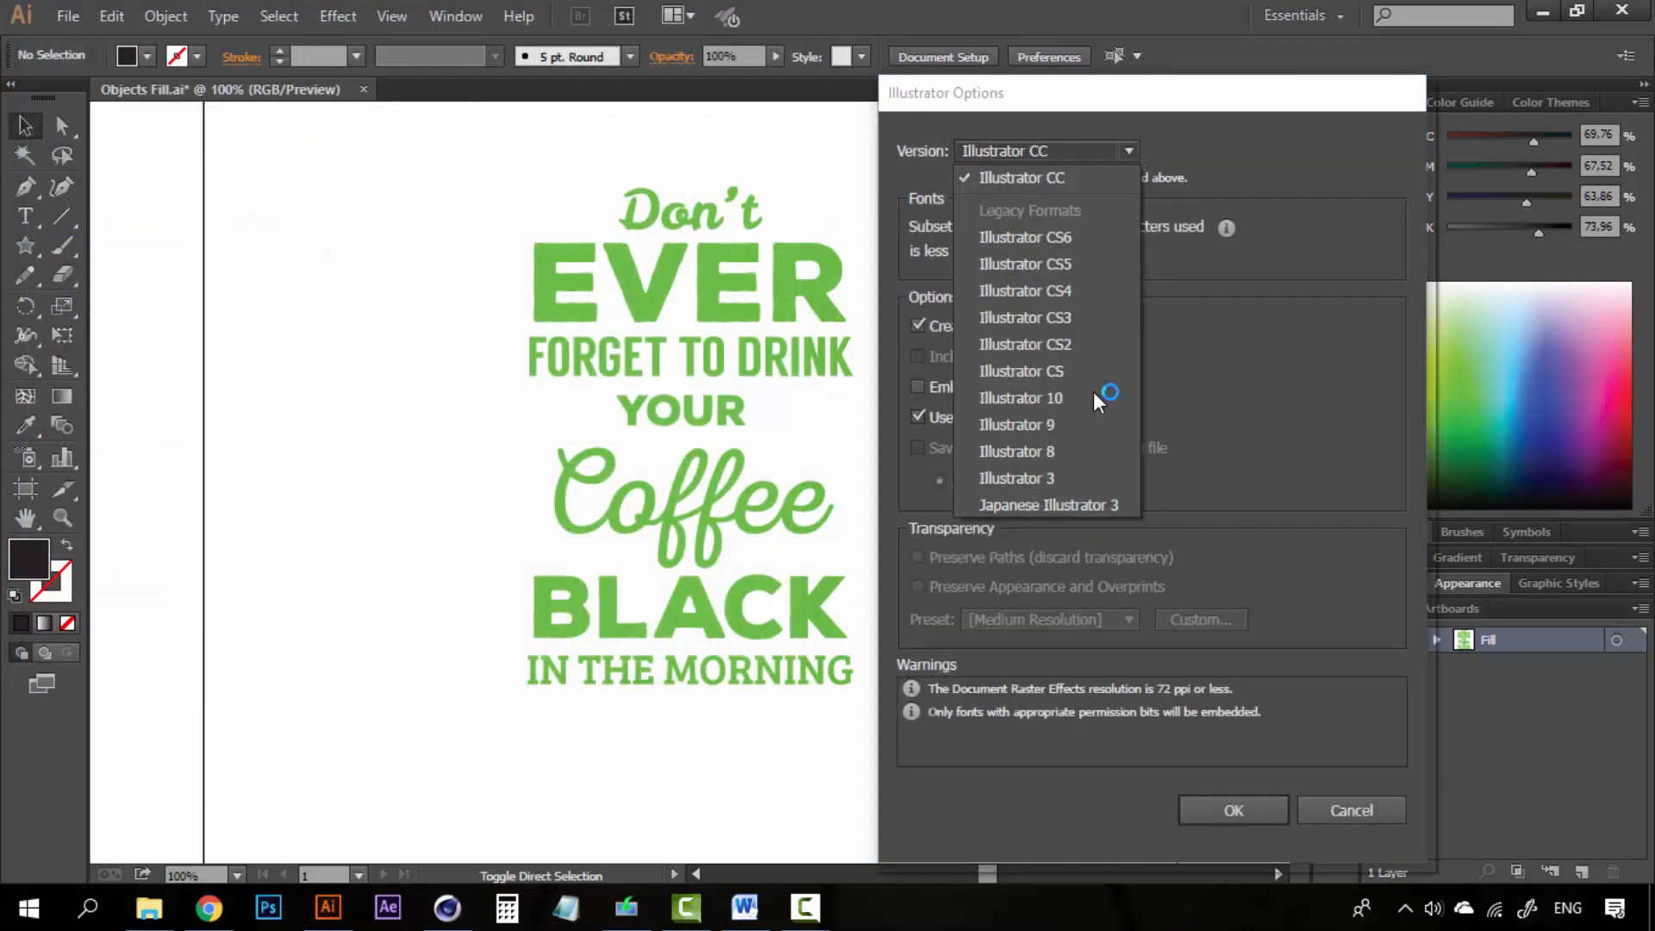
left_click(1074, 452)
left_click(1282, 790)
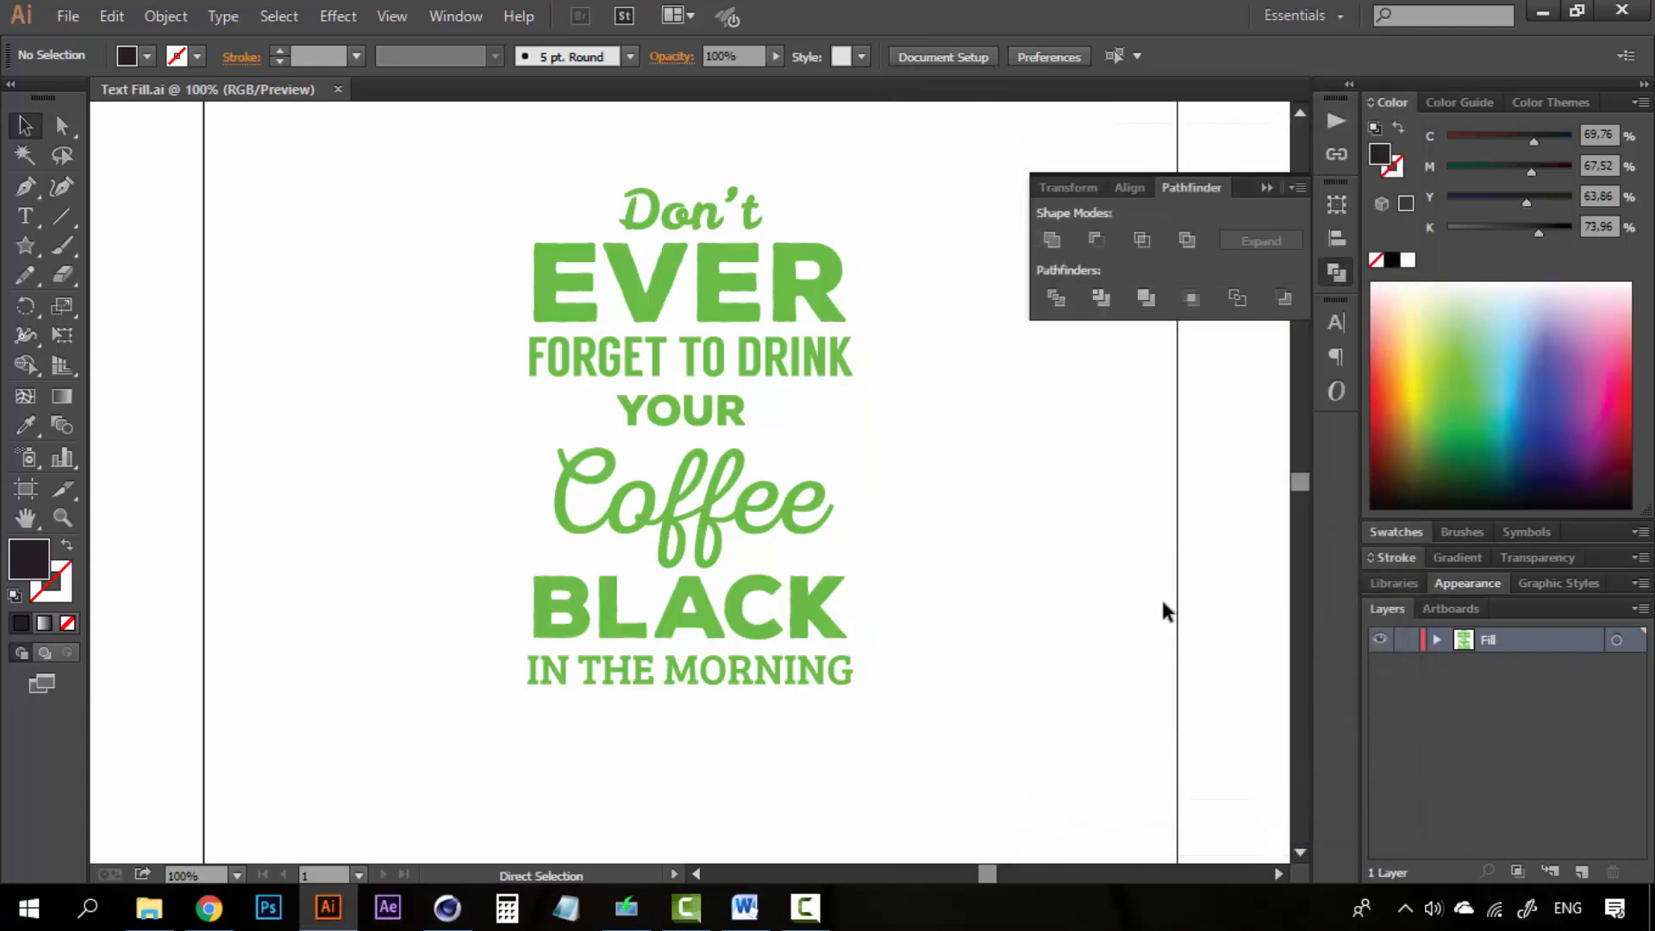
Undo the layer deletion, and delete the Objects fill, Fill and Stroke layers with their artwork so only Objects Stroke is kept
key("ctrl+z")
left_click(1495, 648)
left_click(1495, 666, "shift")
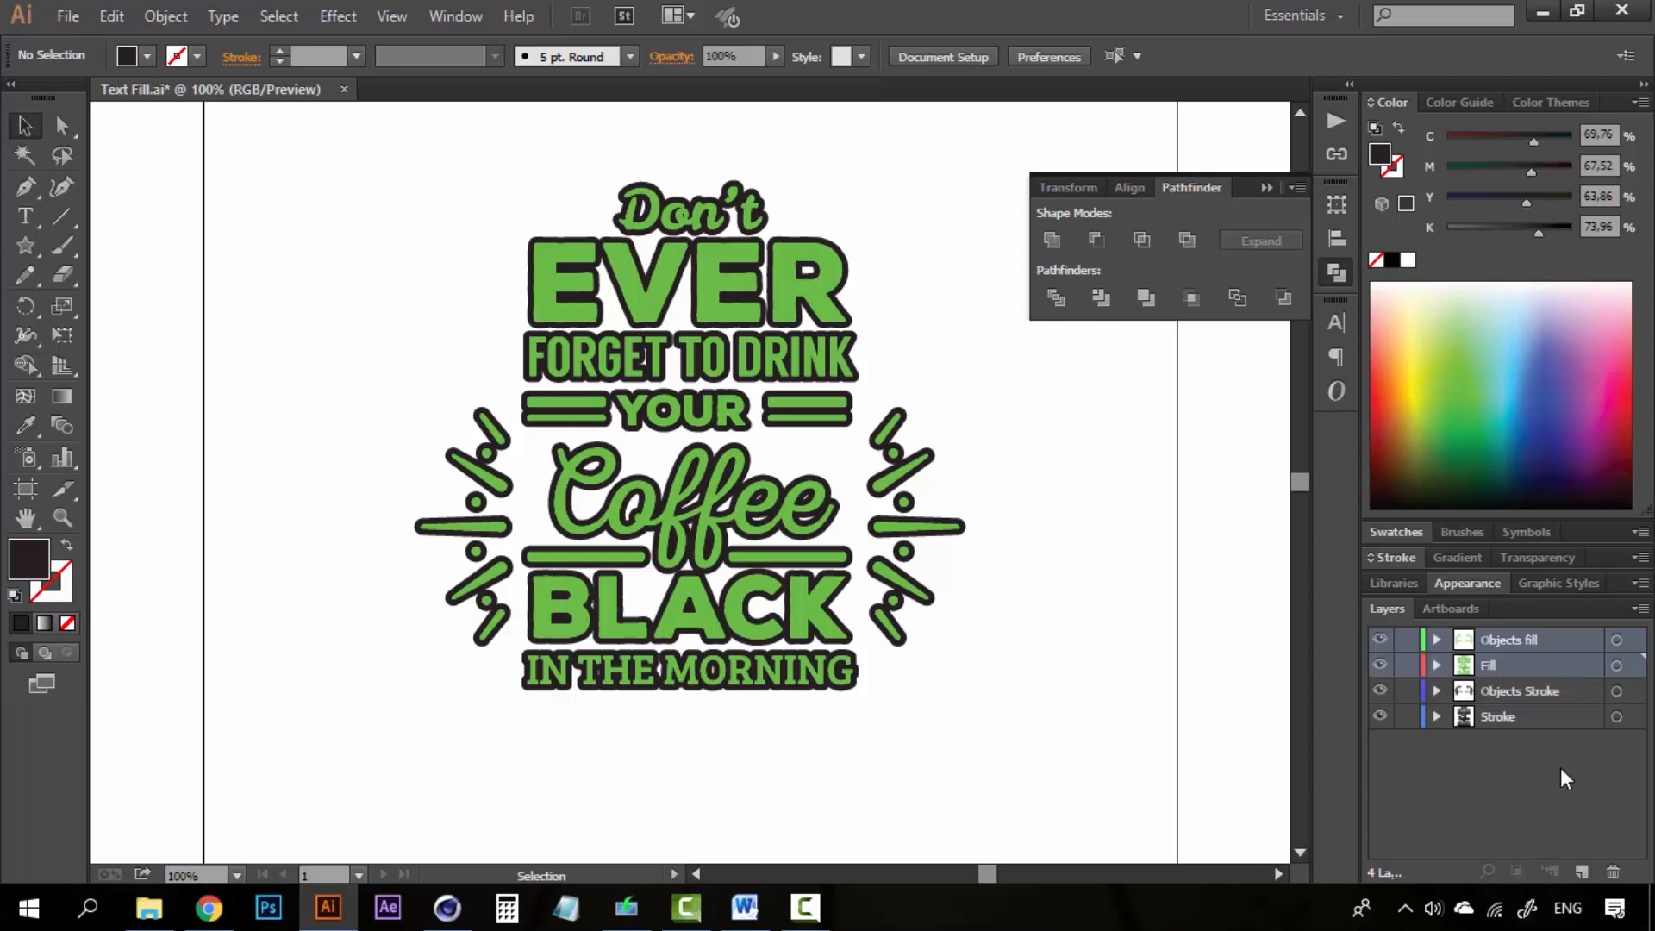
left_click(1524, 716, "ctrl")
left_click(1608, 870)
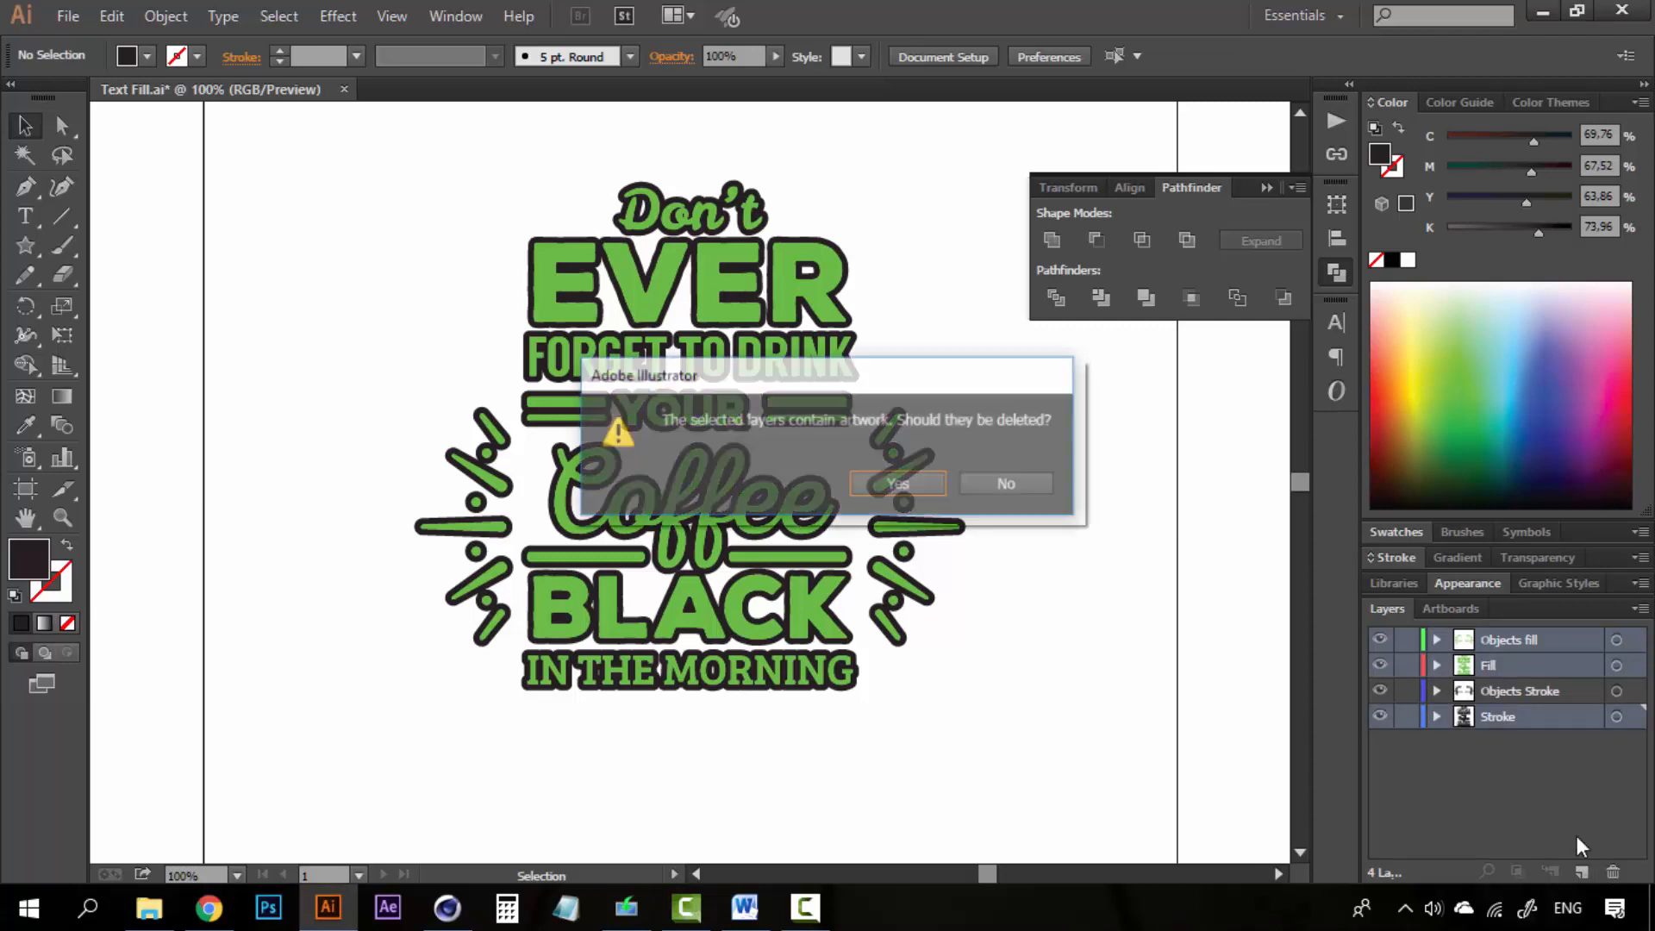
left_click(924, 489)
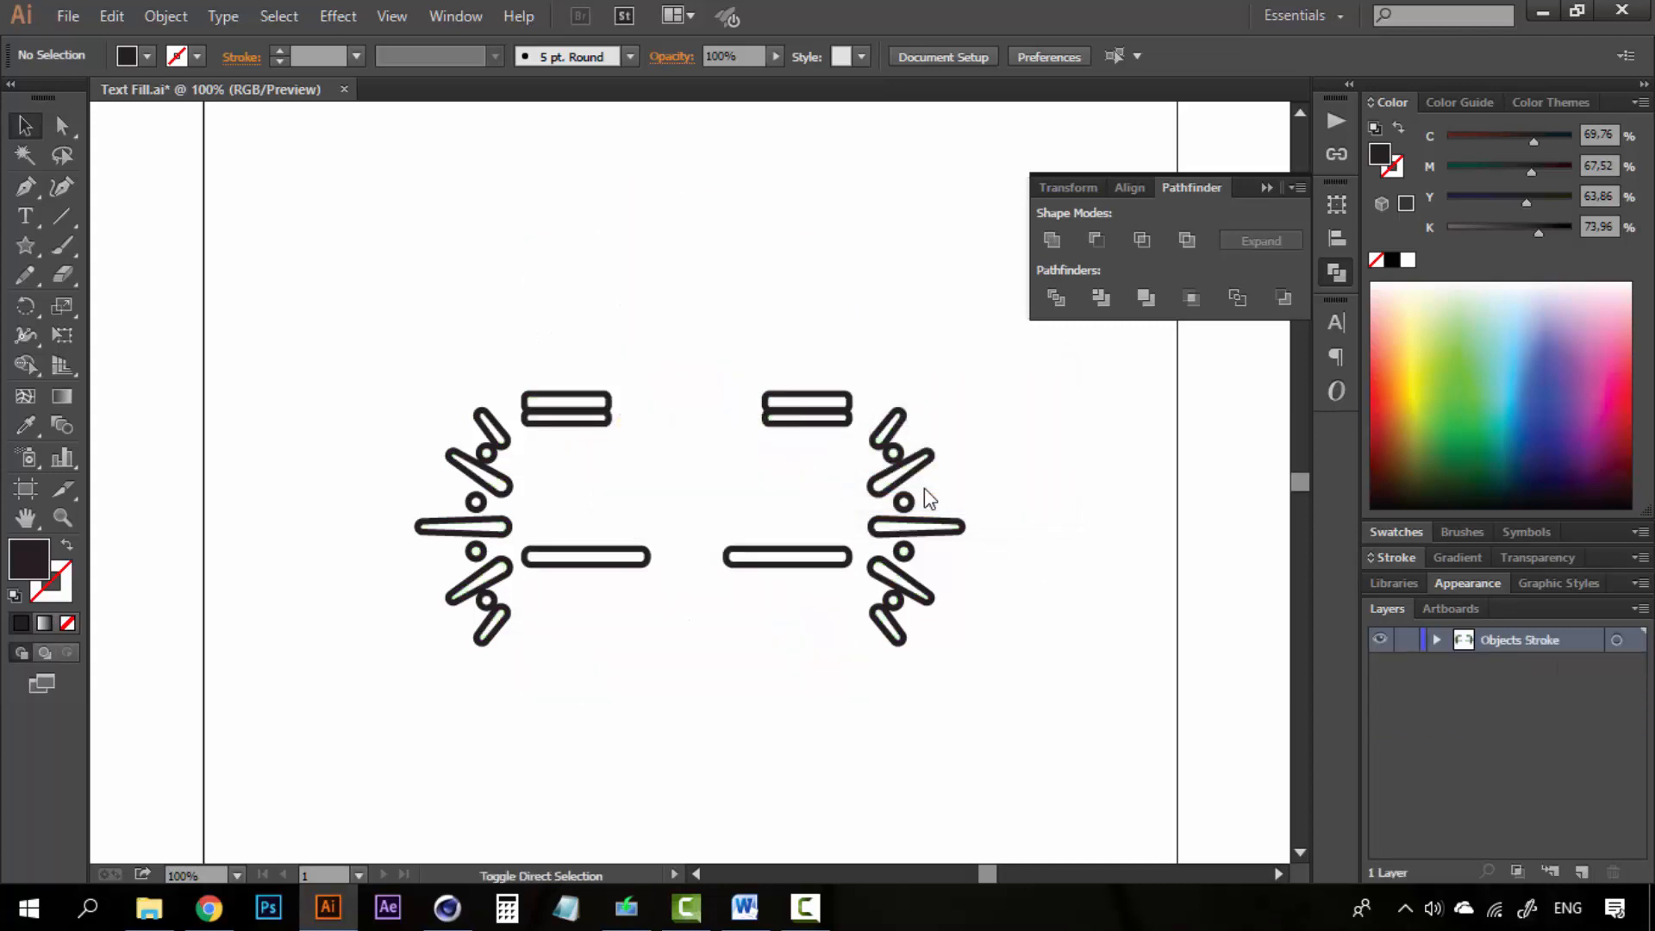
Save the remaining decorative outlines to the desktop as "Objects Stroke" in Illustrator 8 format
key("ctrl+shift+s")
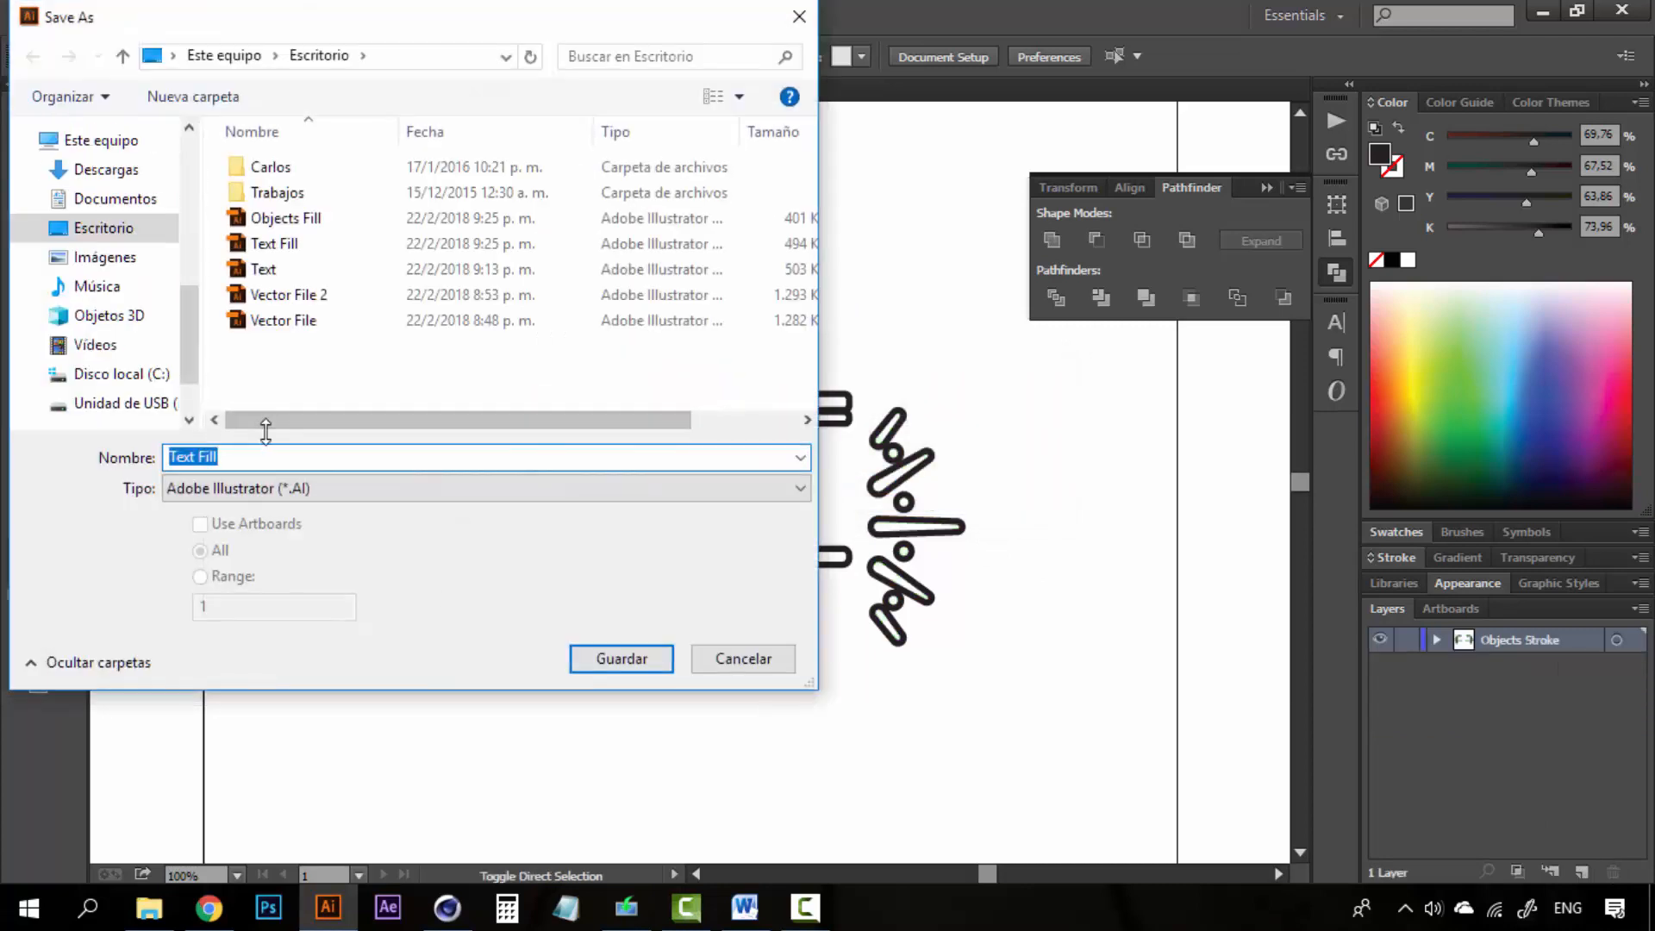
type("Objects Stroke")
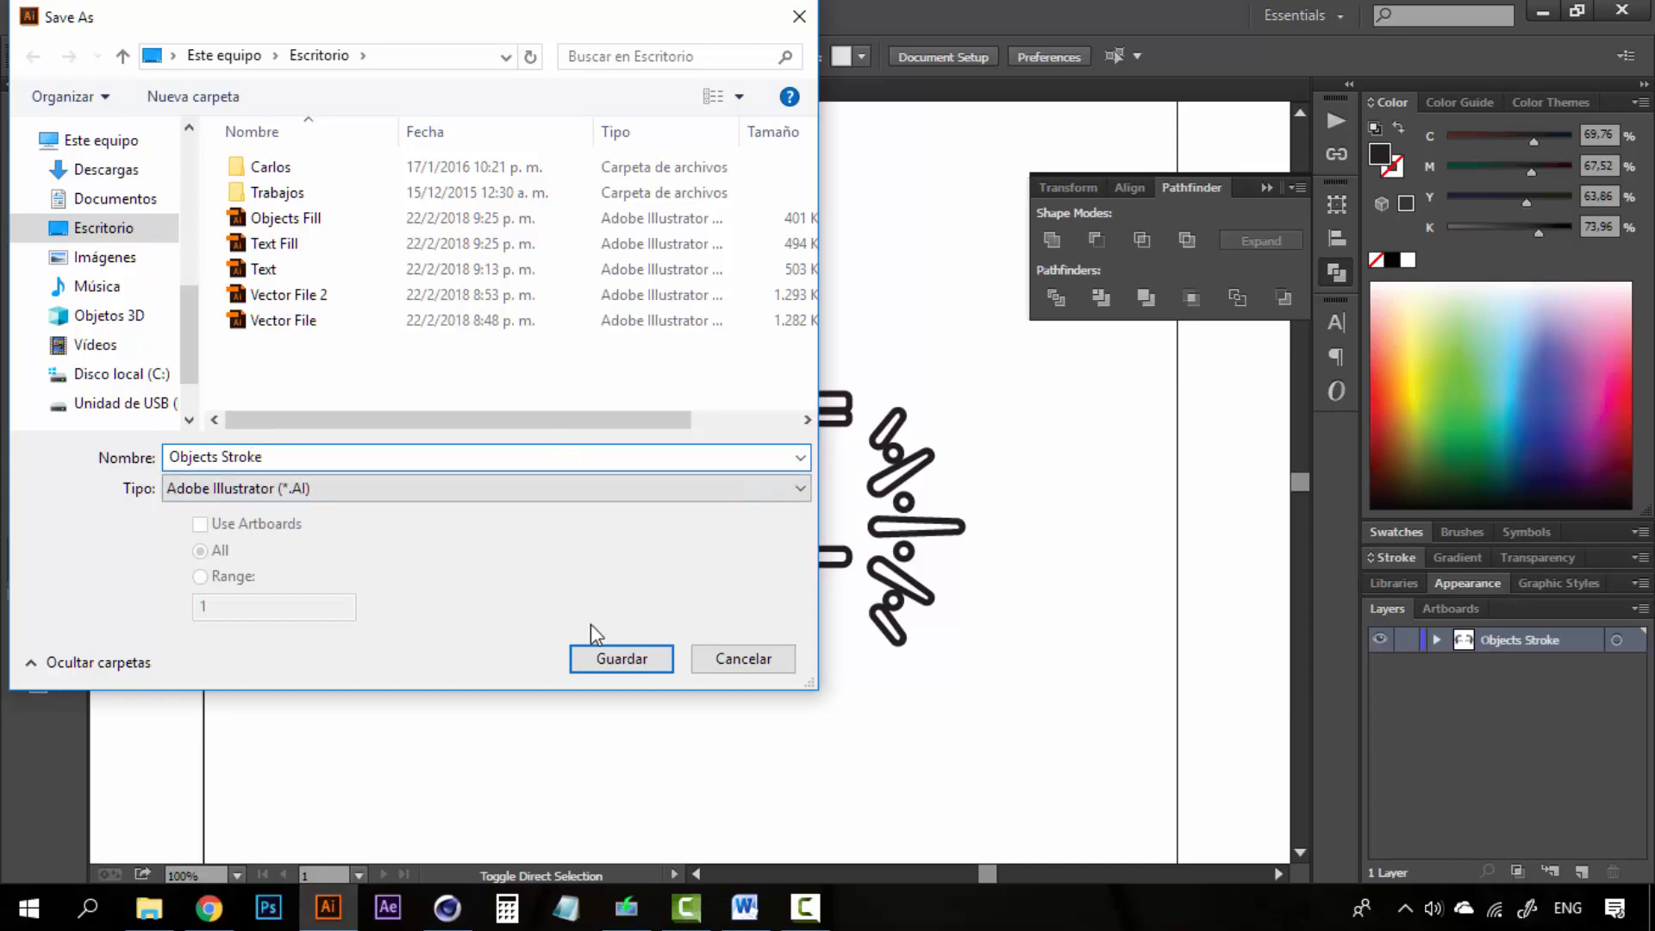
left_click(606, 660)
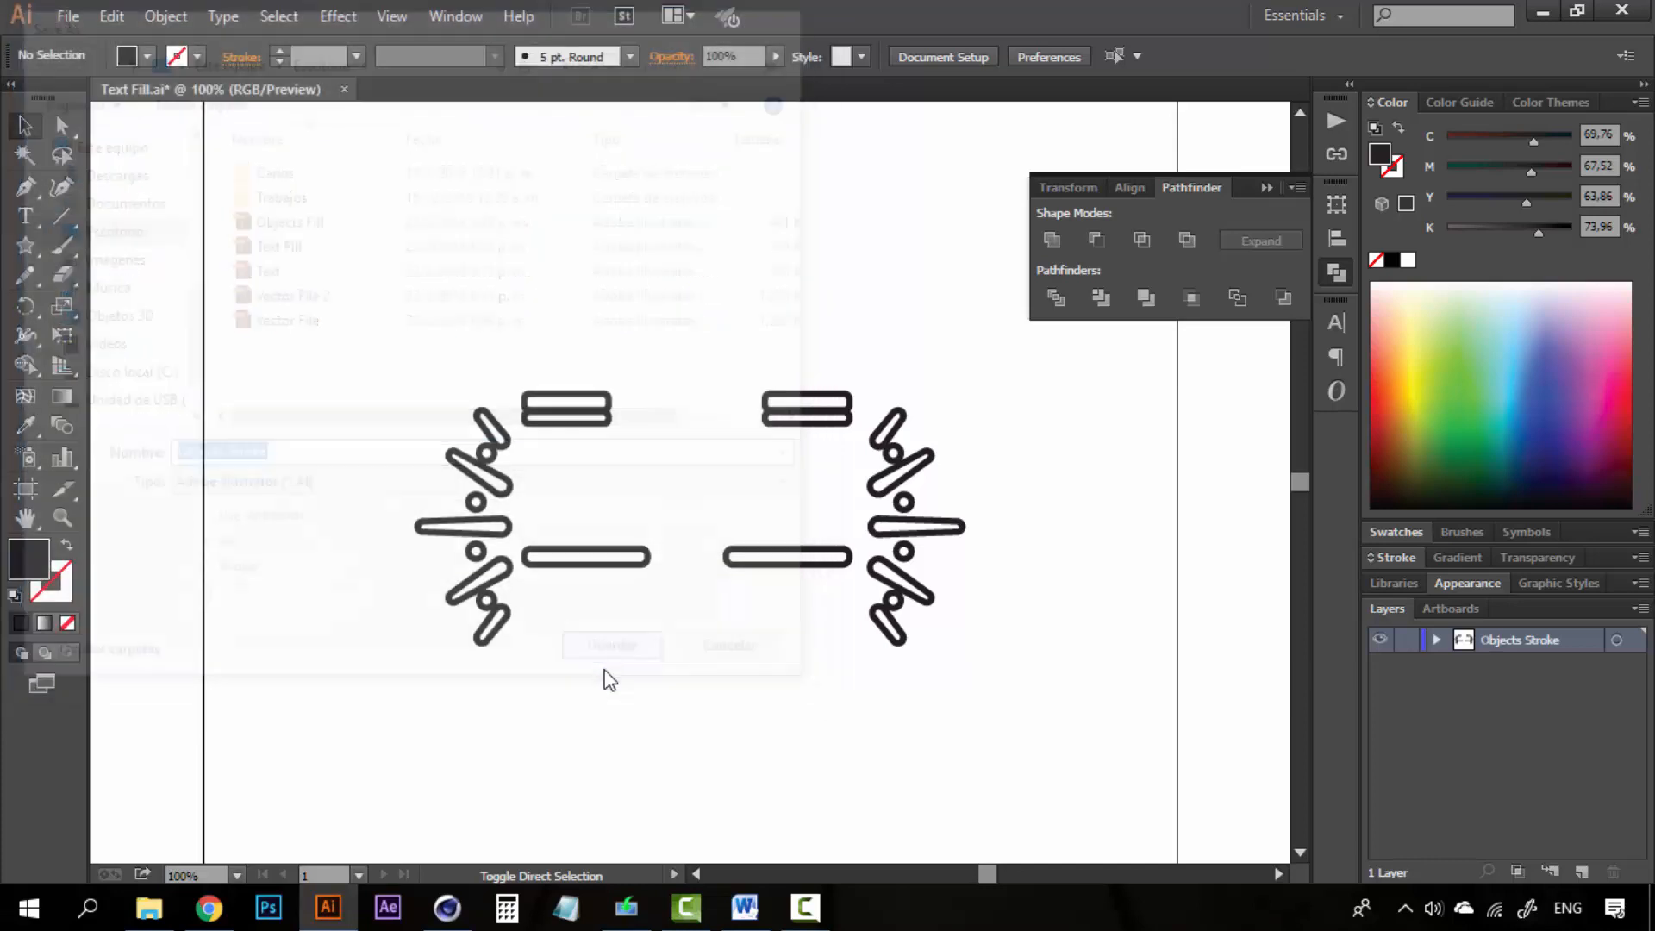
left_click(1002, 152)
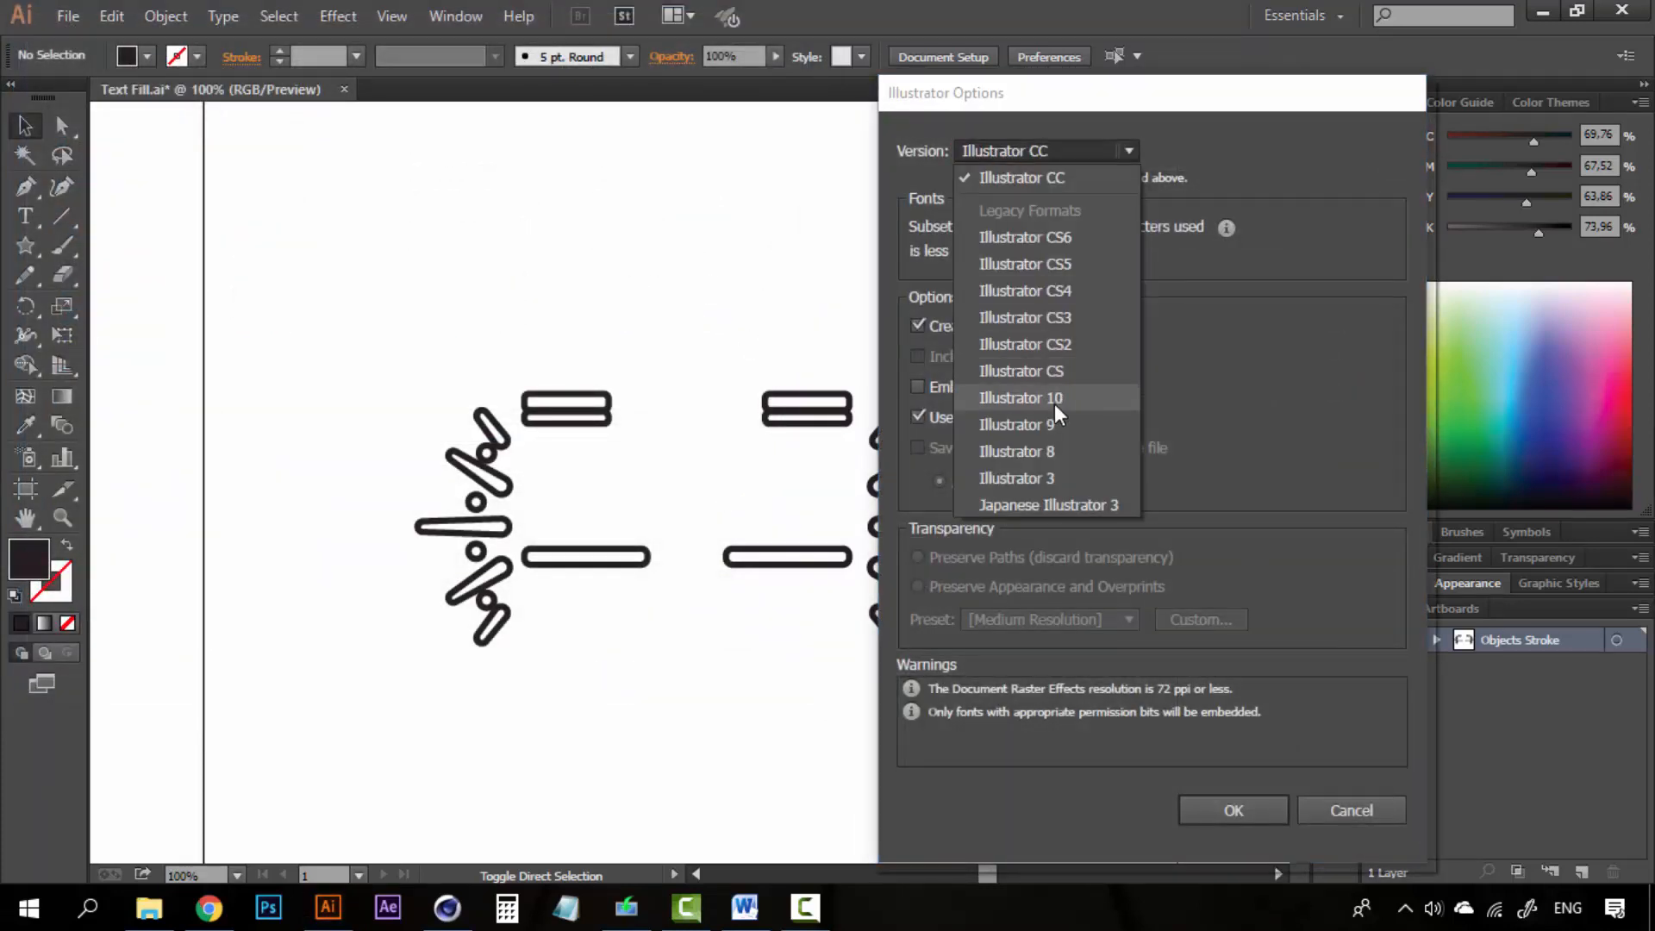
left_click(1027, 451)
left_click(1234, 791)
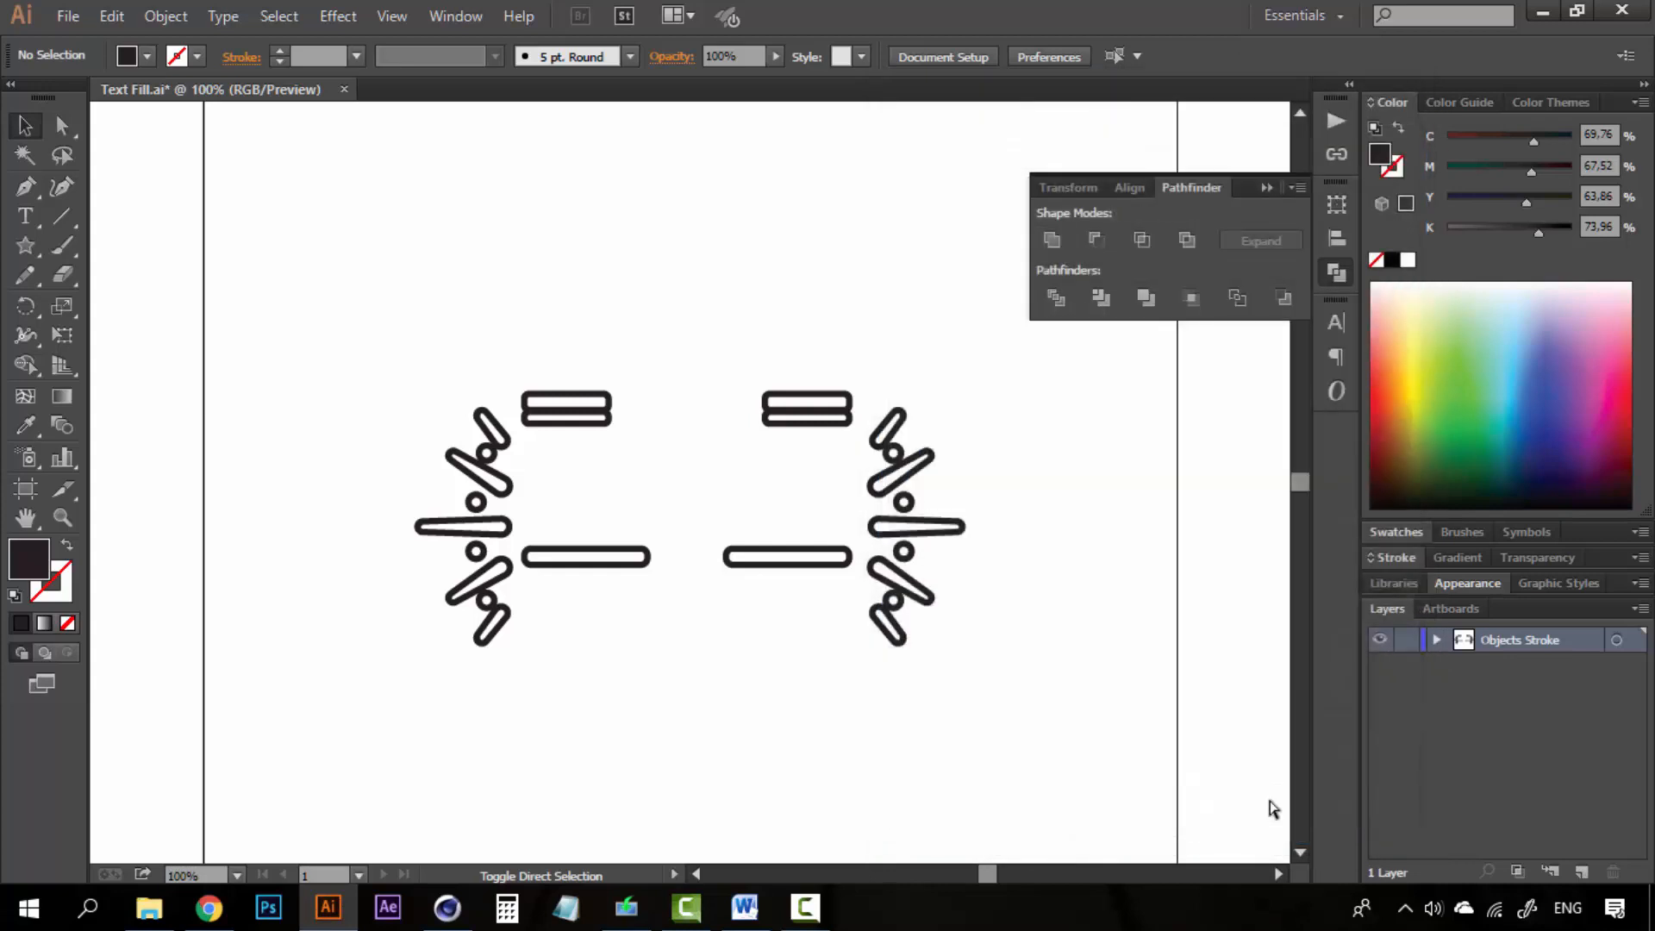
Undo the layer deletion, and delete the Objects fill, Fill and Objects Stroke layers with their artwork so only Stroke is kept
key("ctrl+z")
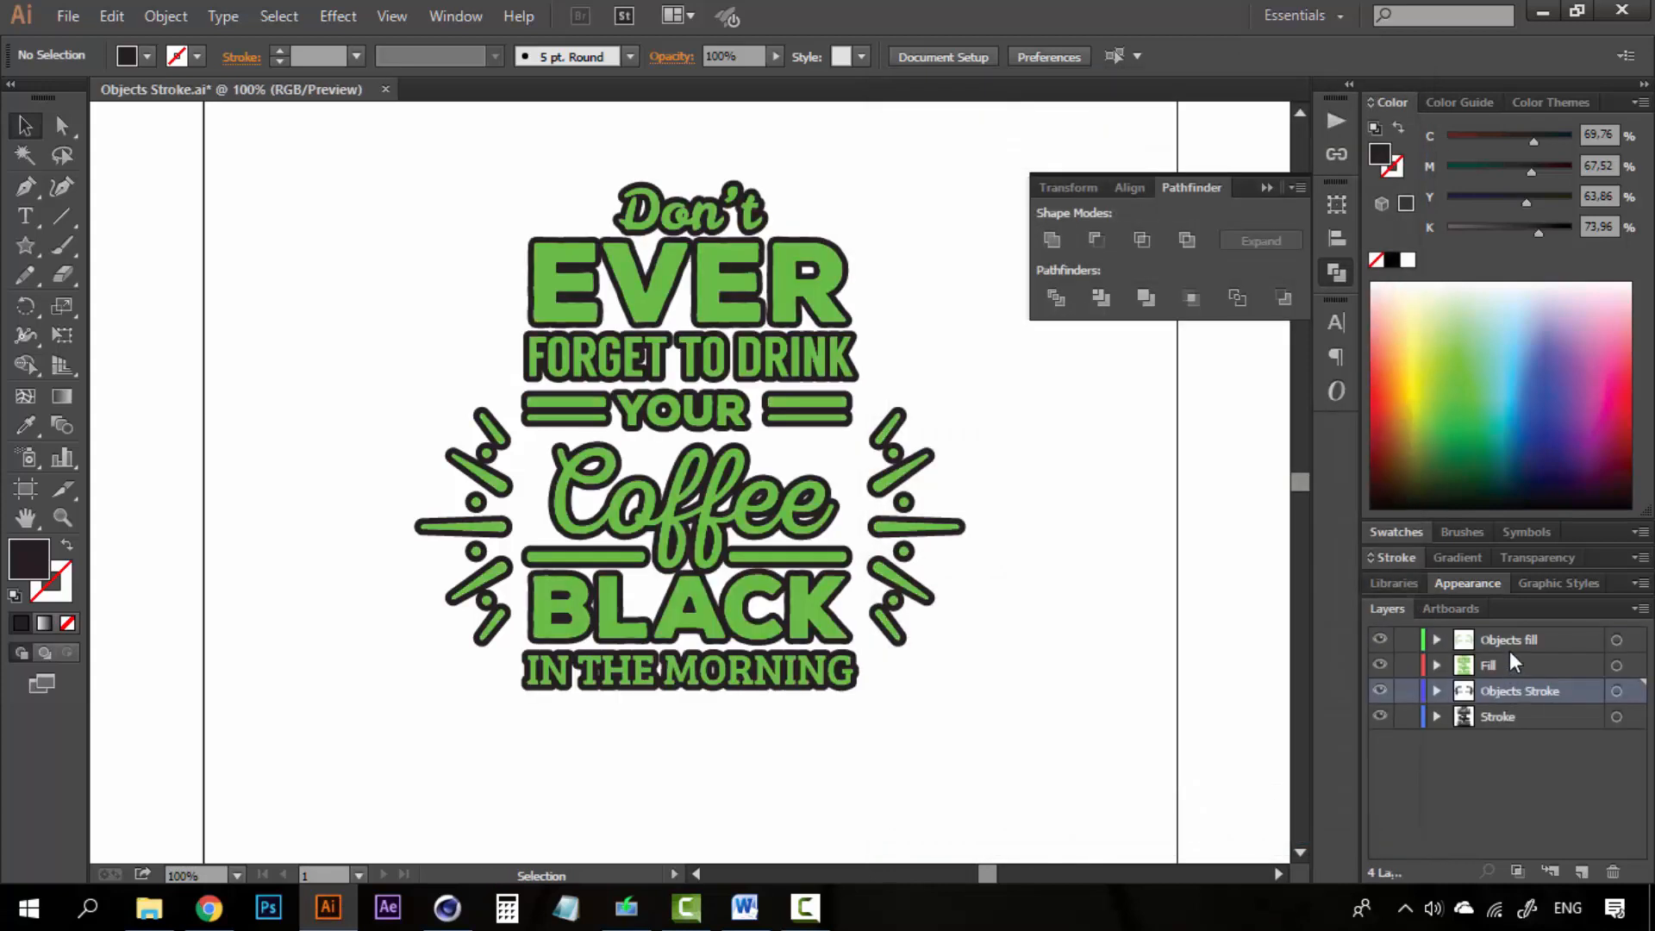
left_click(1510, 647)
left_click(1512, 697, "shift")
left_click(1613, 872)
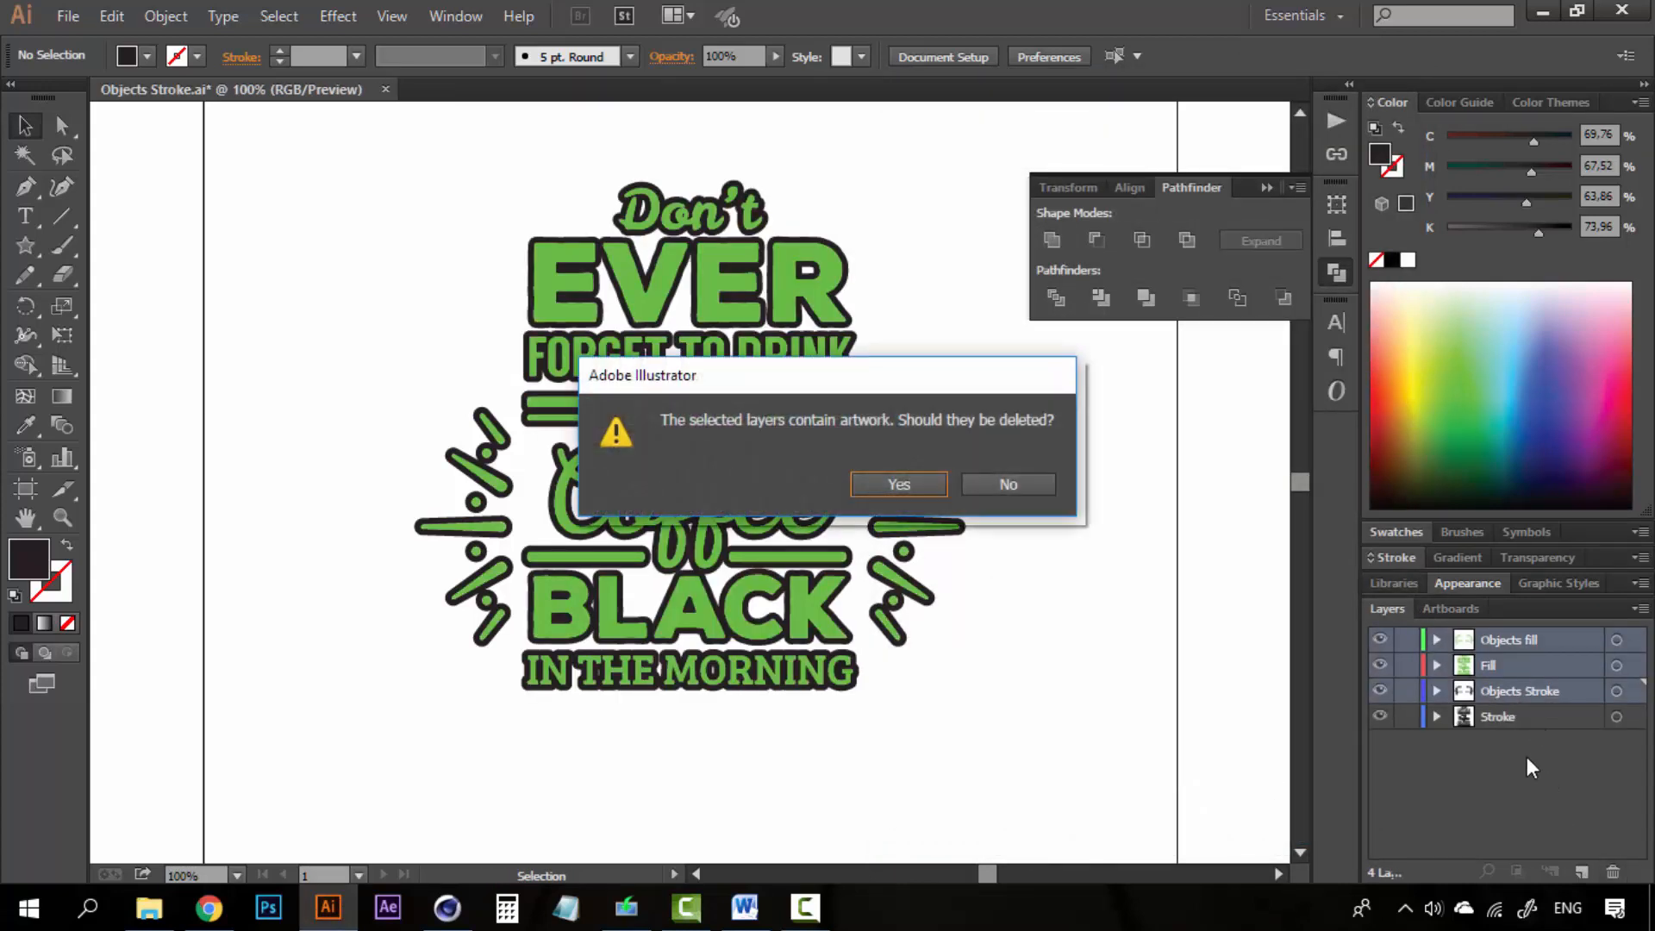
left_click(901, 484)
Save the lettering outlines to the desktop as "Text Stroke" in Illustrator 8 format, and restore the deleted layers
key("ctrl+shift+s")
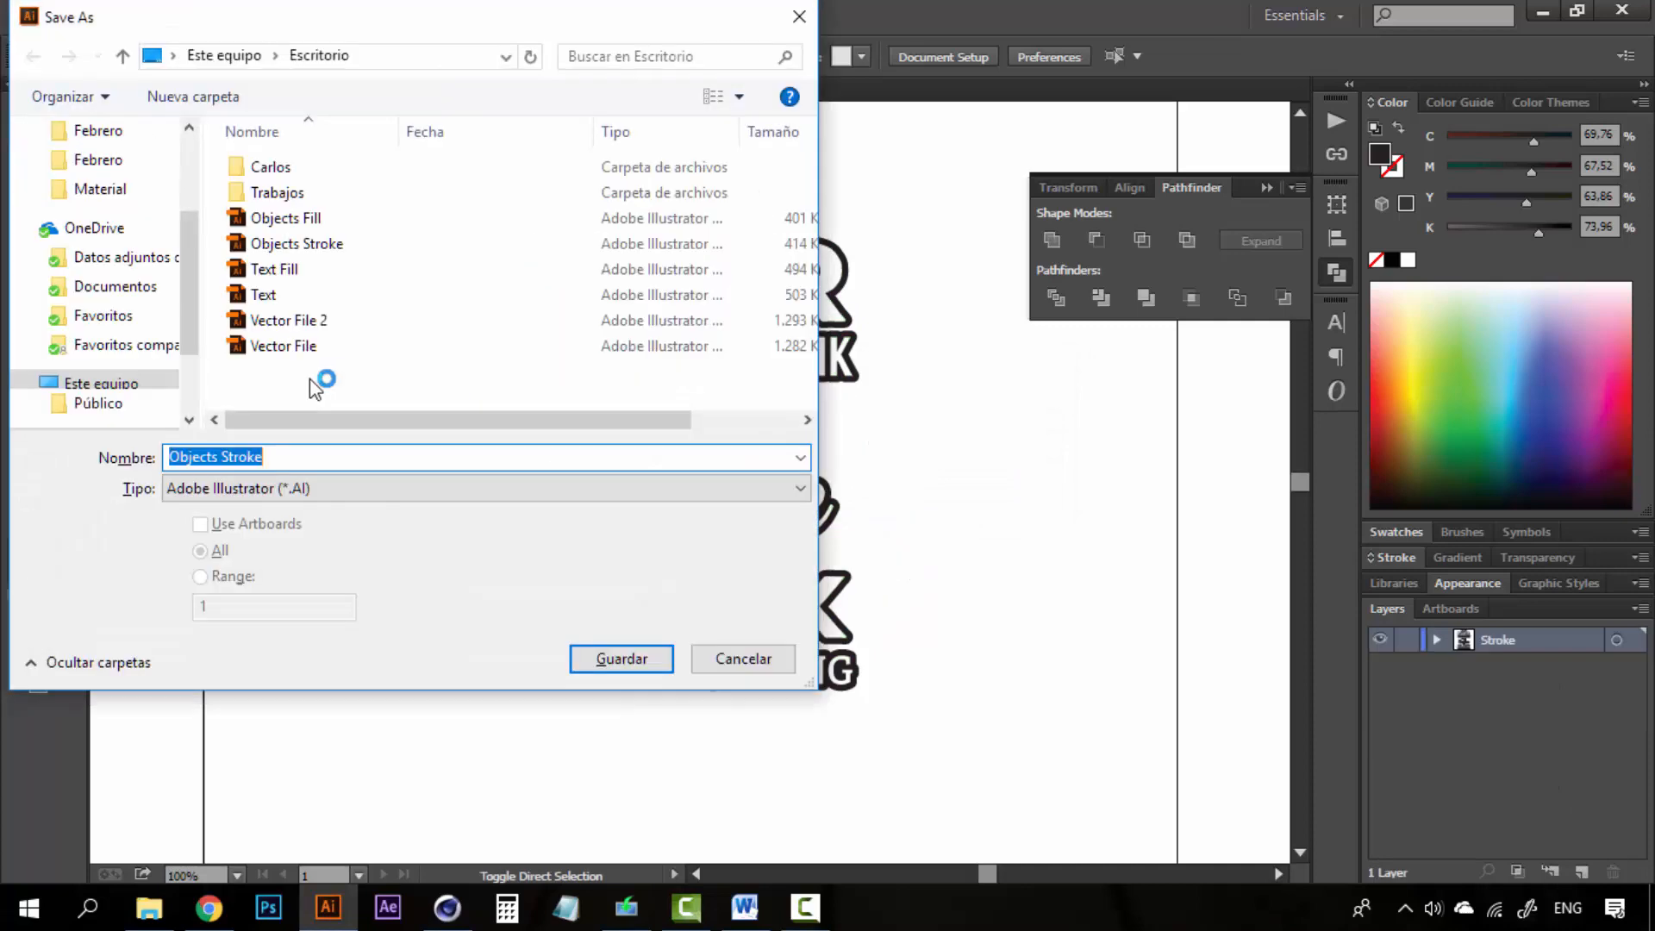
type("Text Strok")
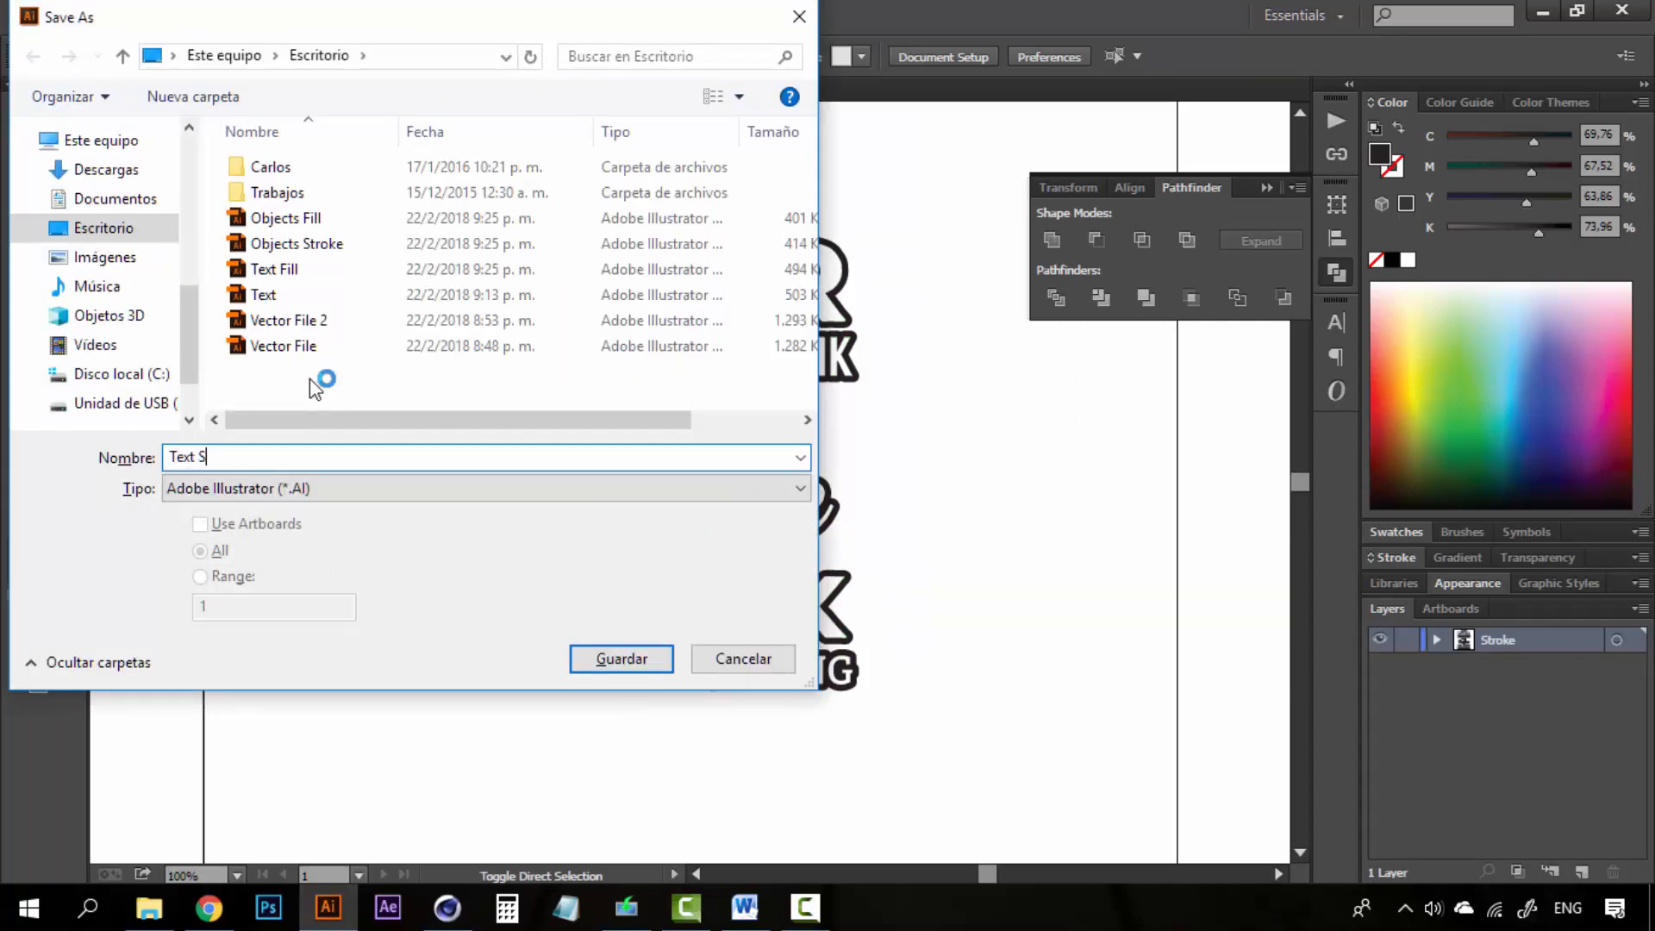
left_click(602, 671)
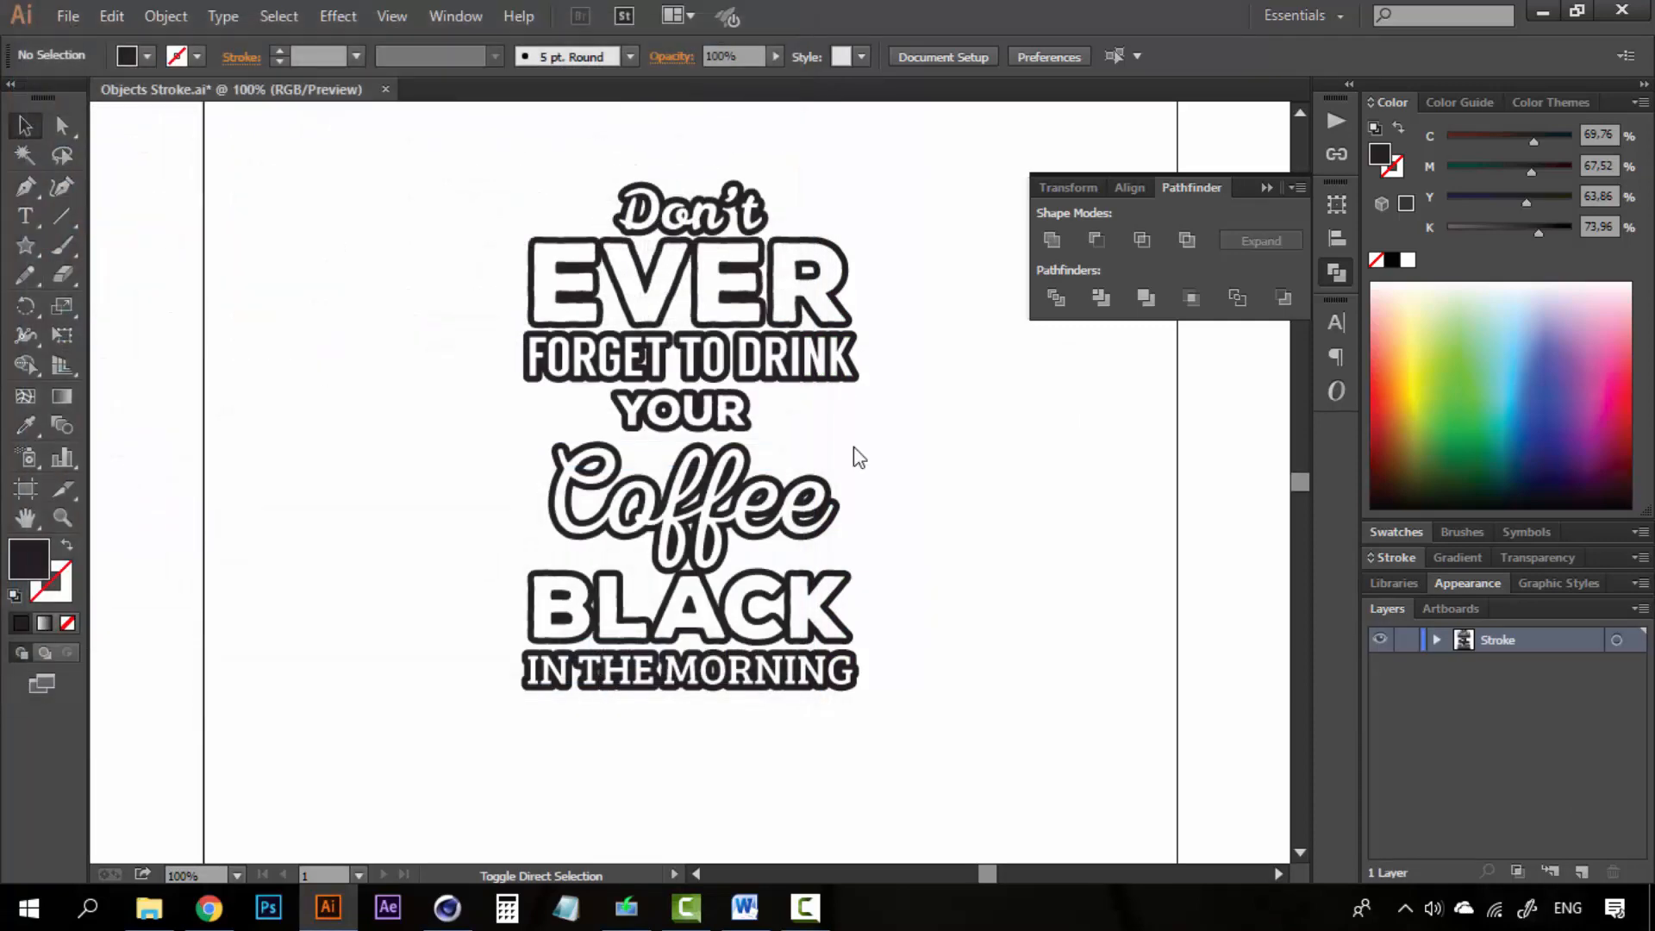
left_click(1084, 151)
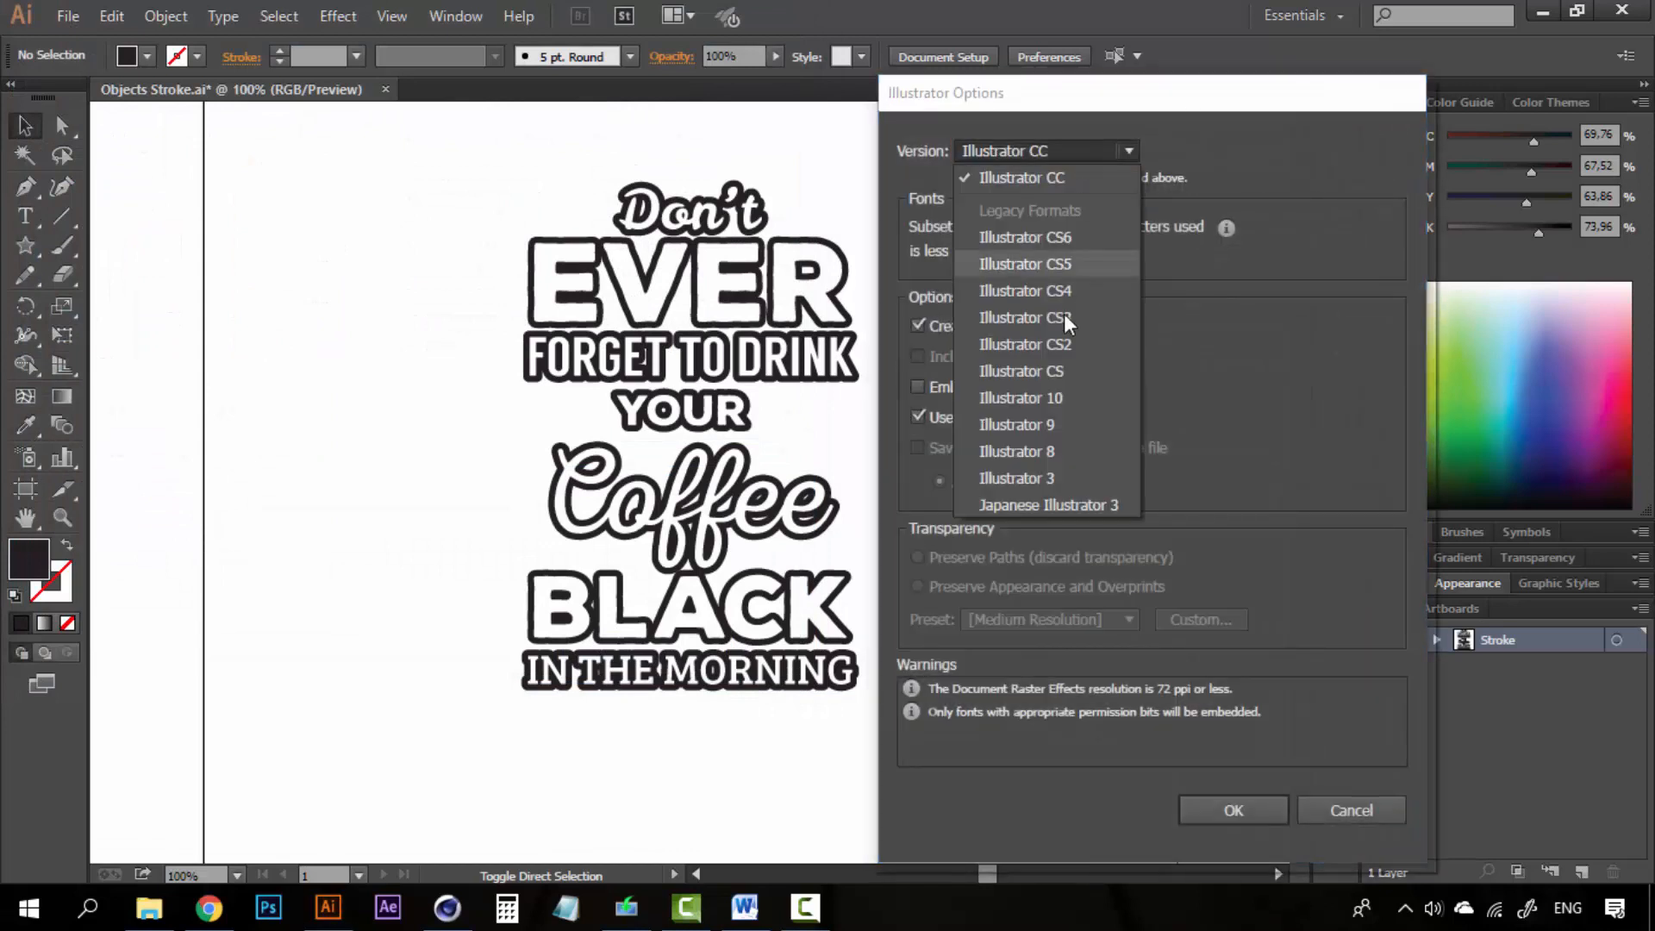
left_click(1044, 450)
left_click(1240, 788)
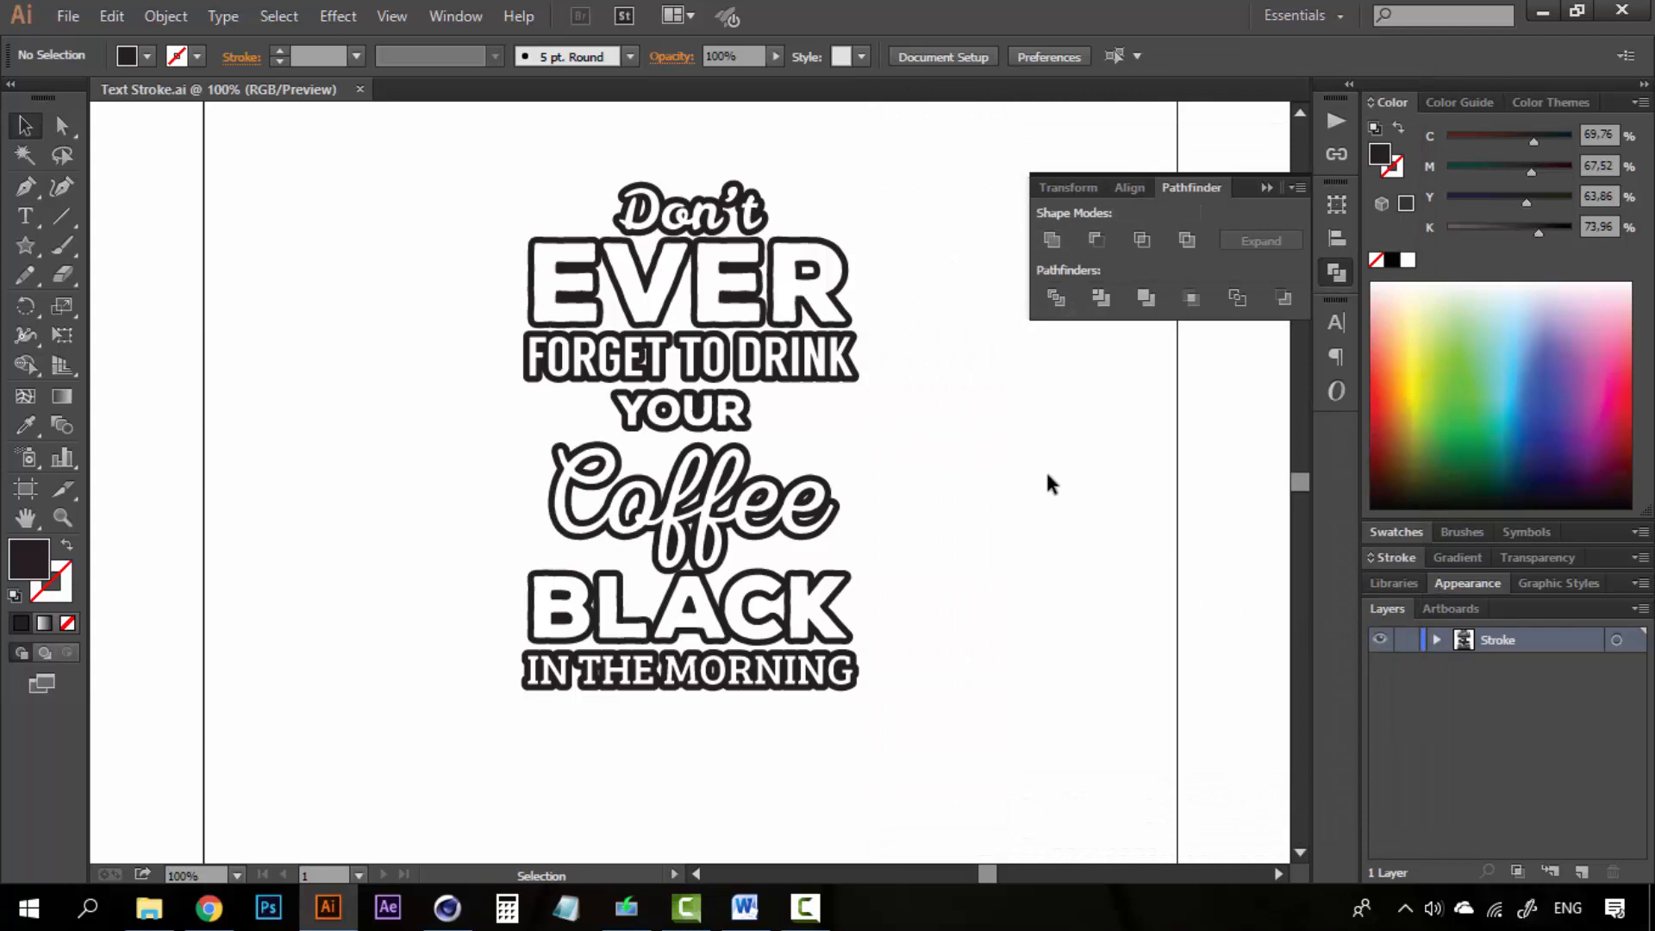
key("ctrl+z")
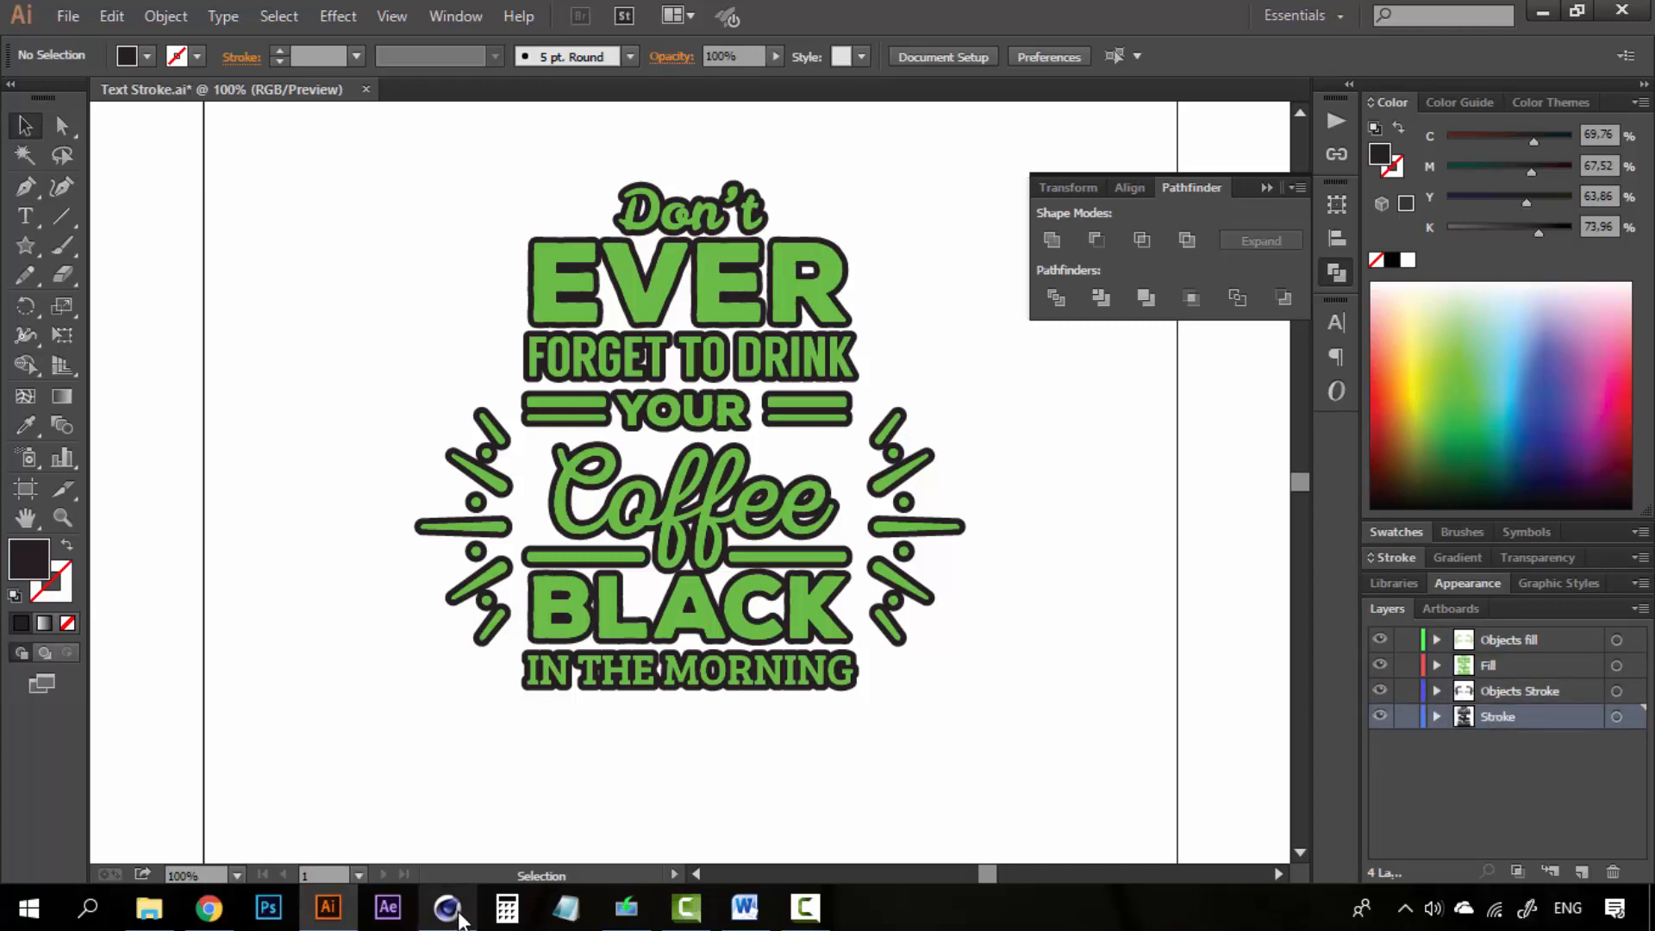
Switch to Cinema 4D and merge the "Objects Fill" Illustrator file from the desktop into the scene with the default import settings
left_click(450, 909)
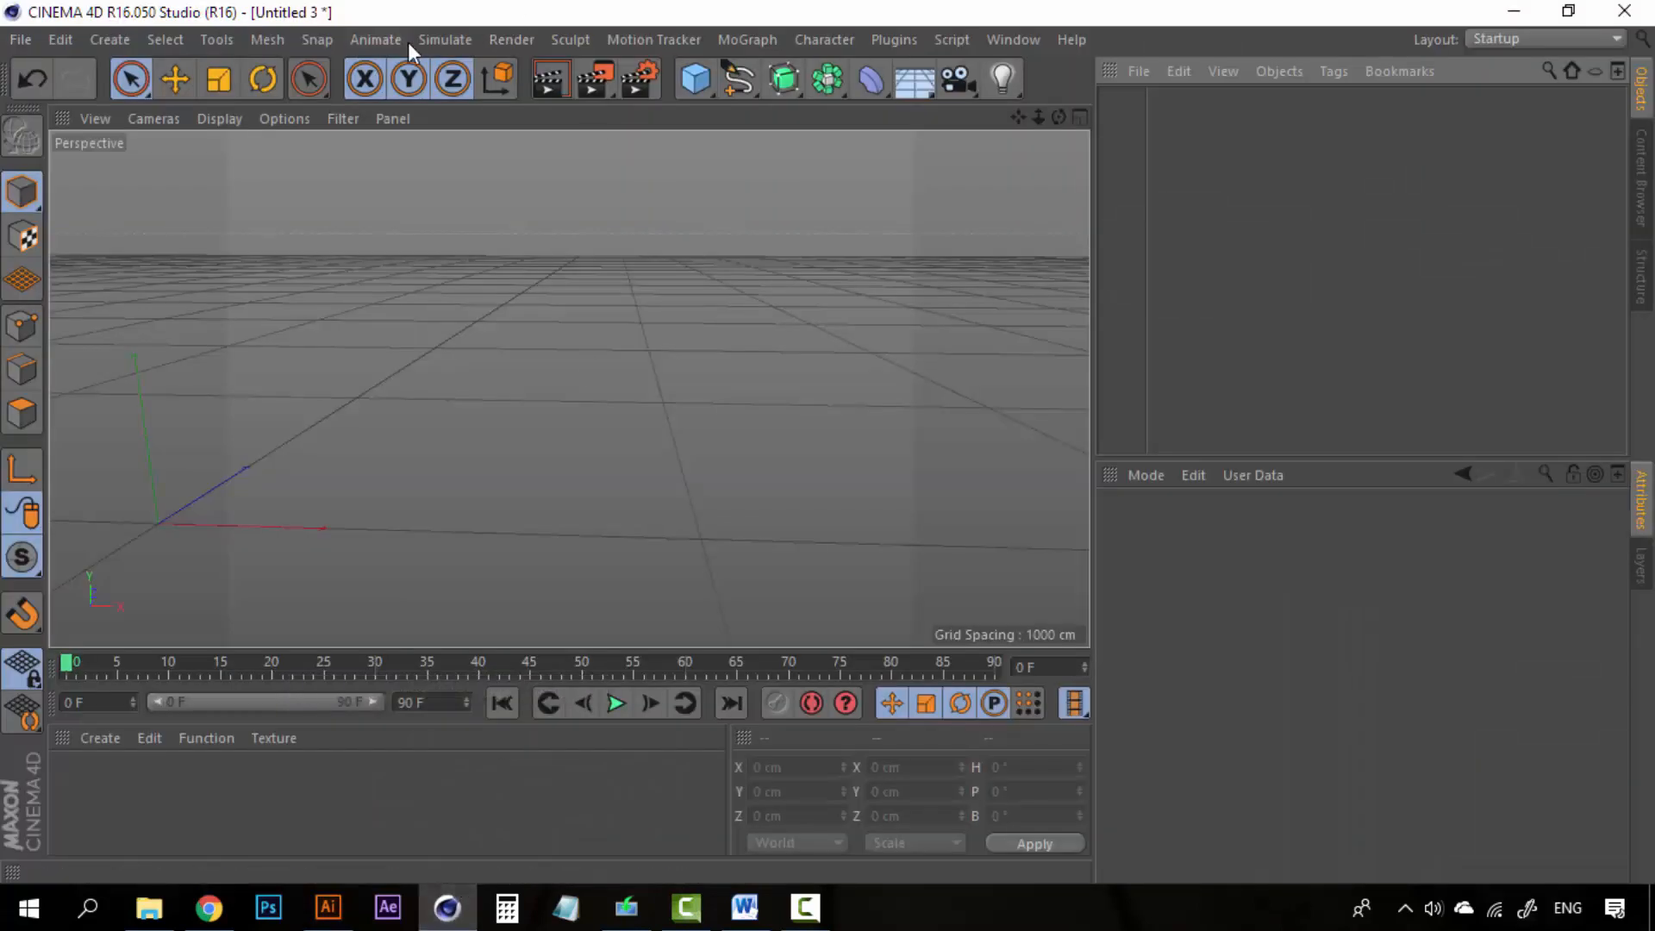
left_click(21, 39)
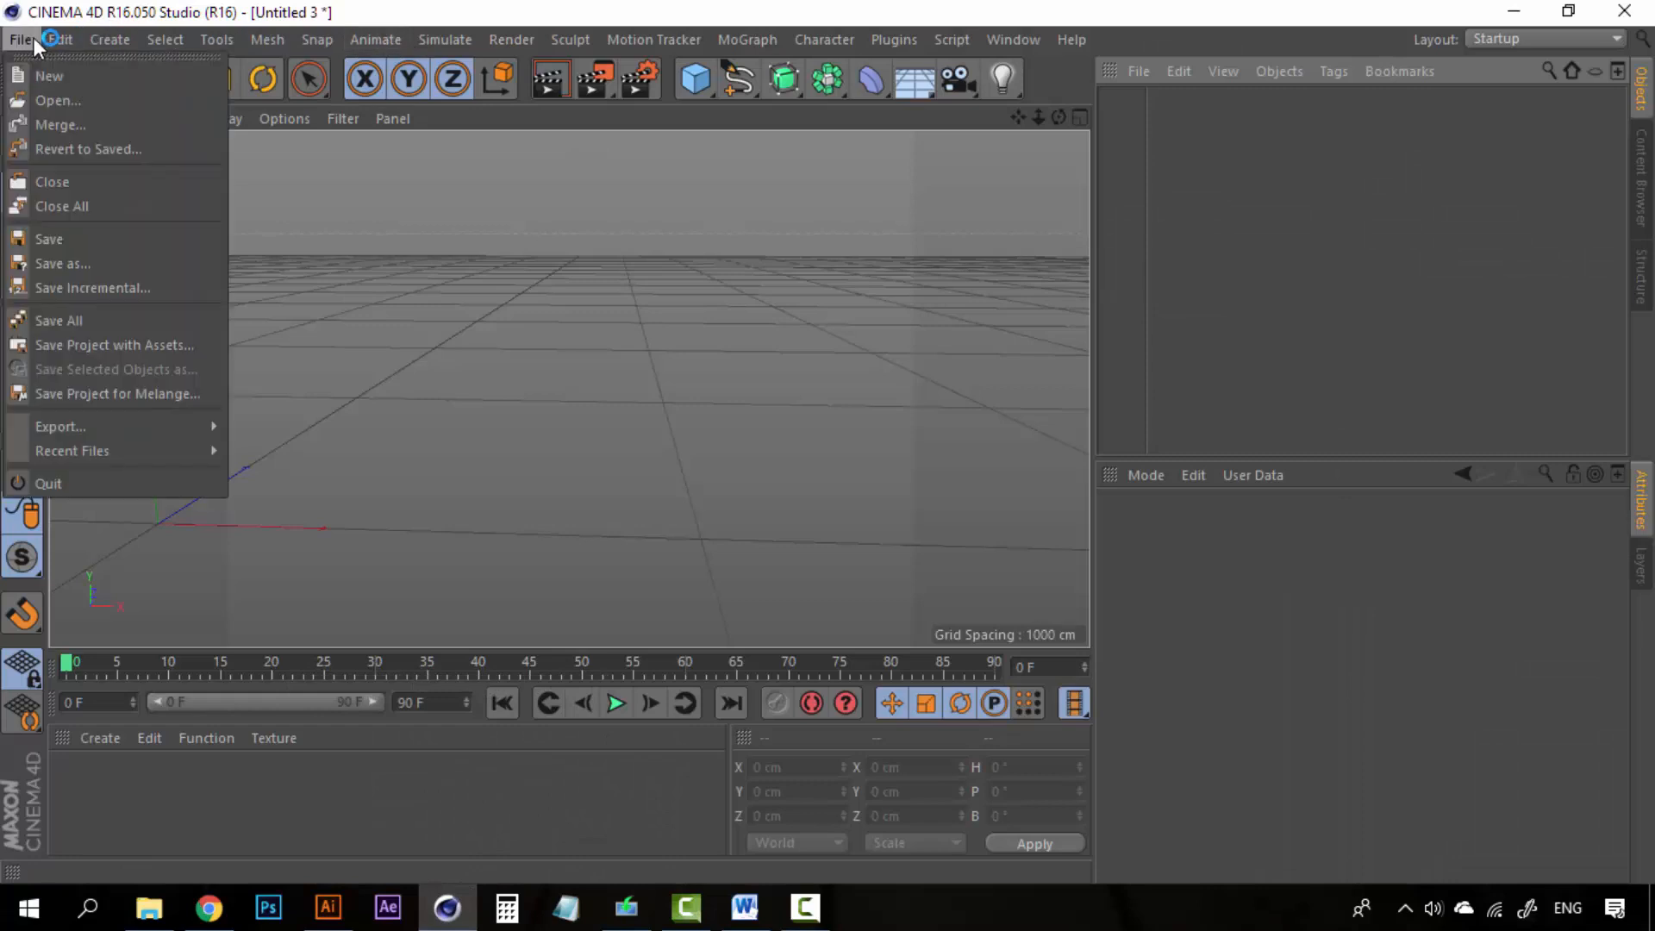
left_click(55, 127)
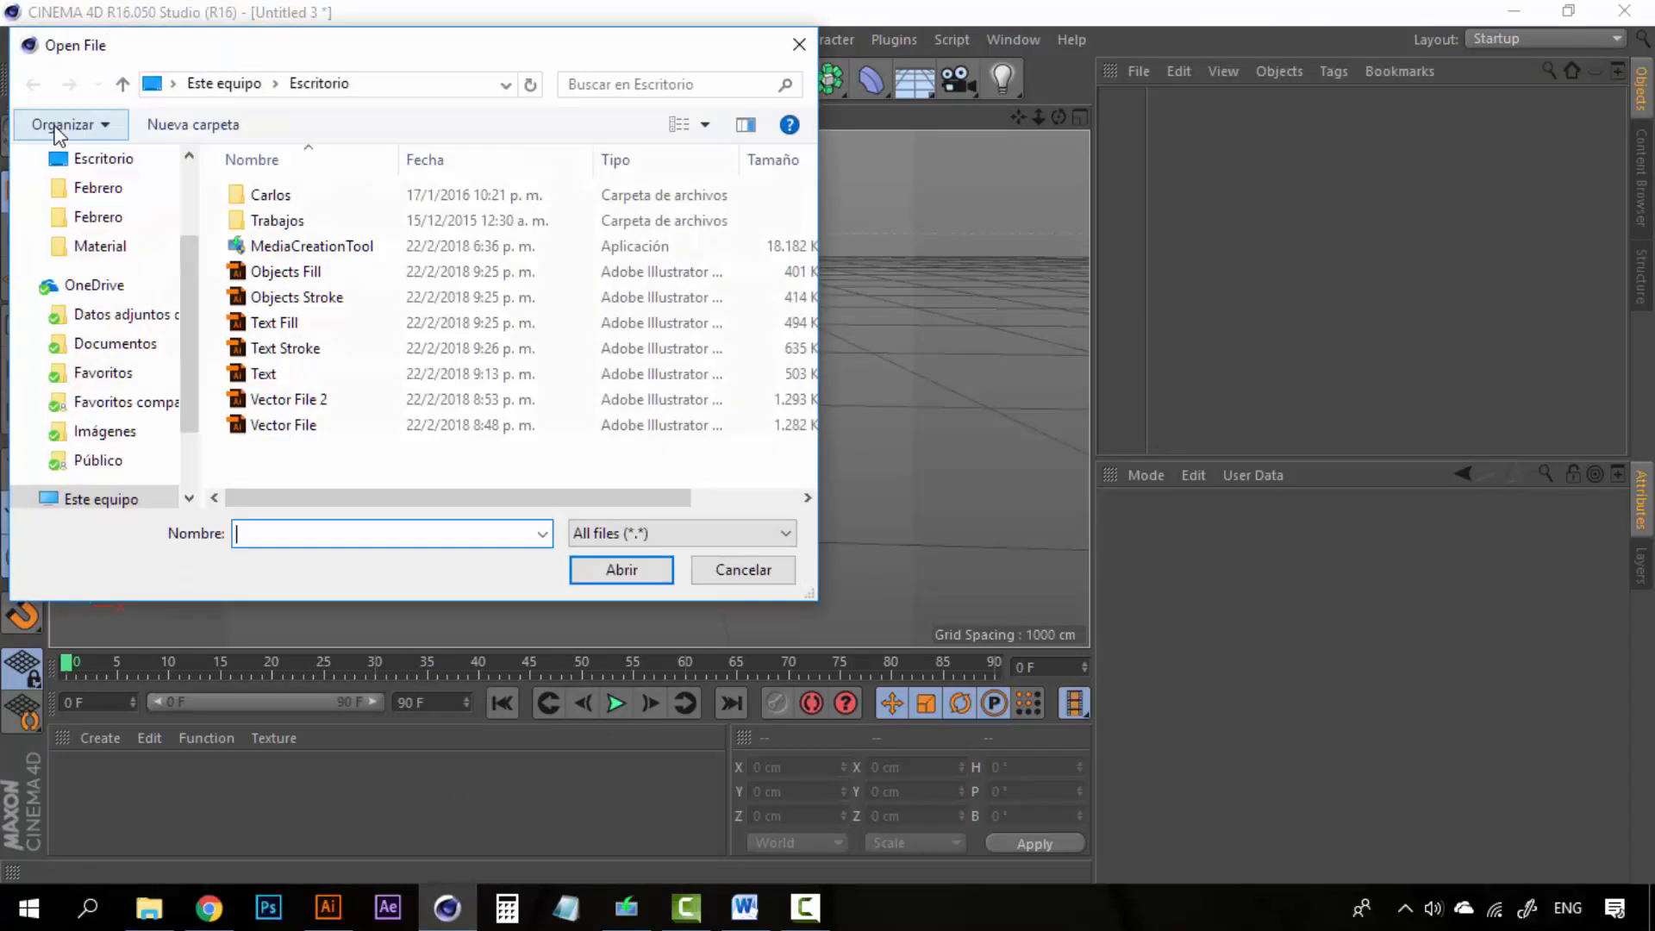
left_click(259, 271)
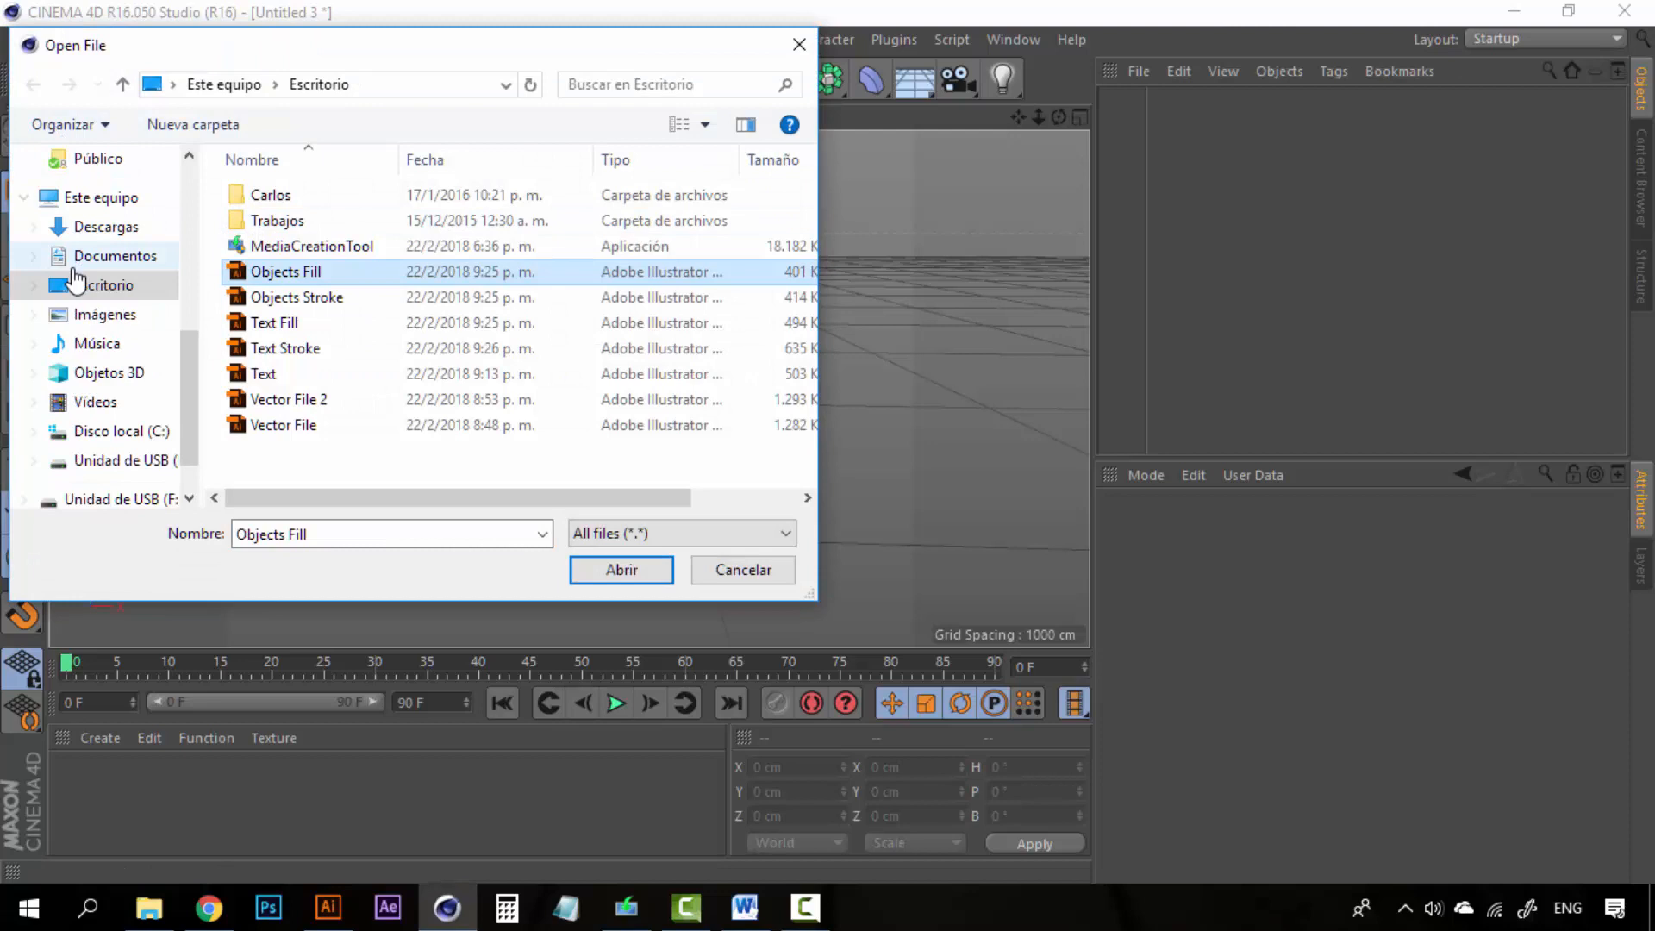
left_click(302, 295)
left_click(302, 272)
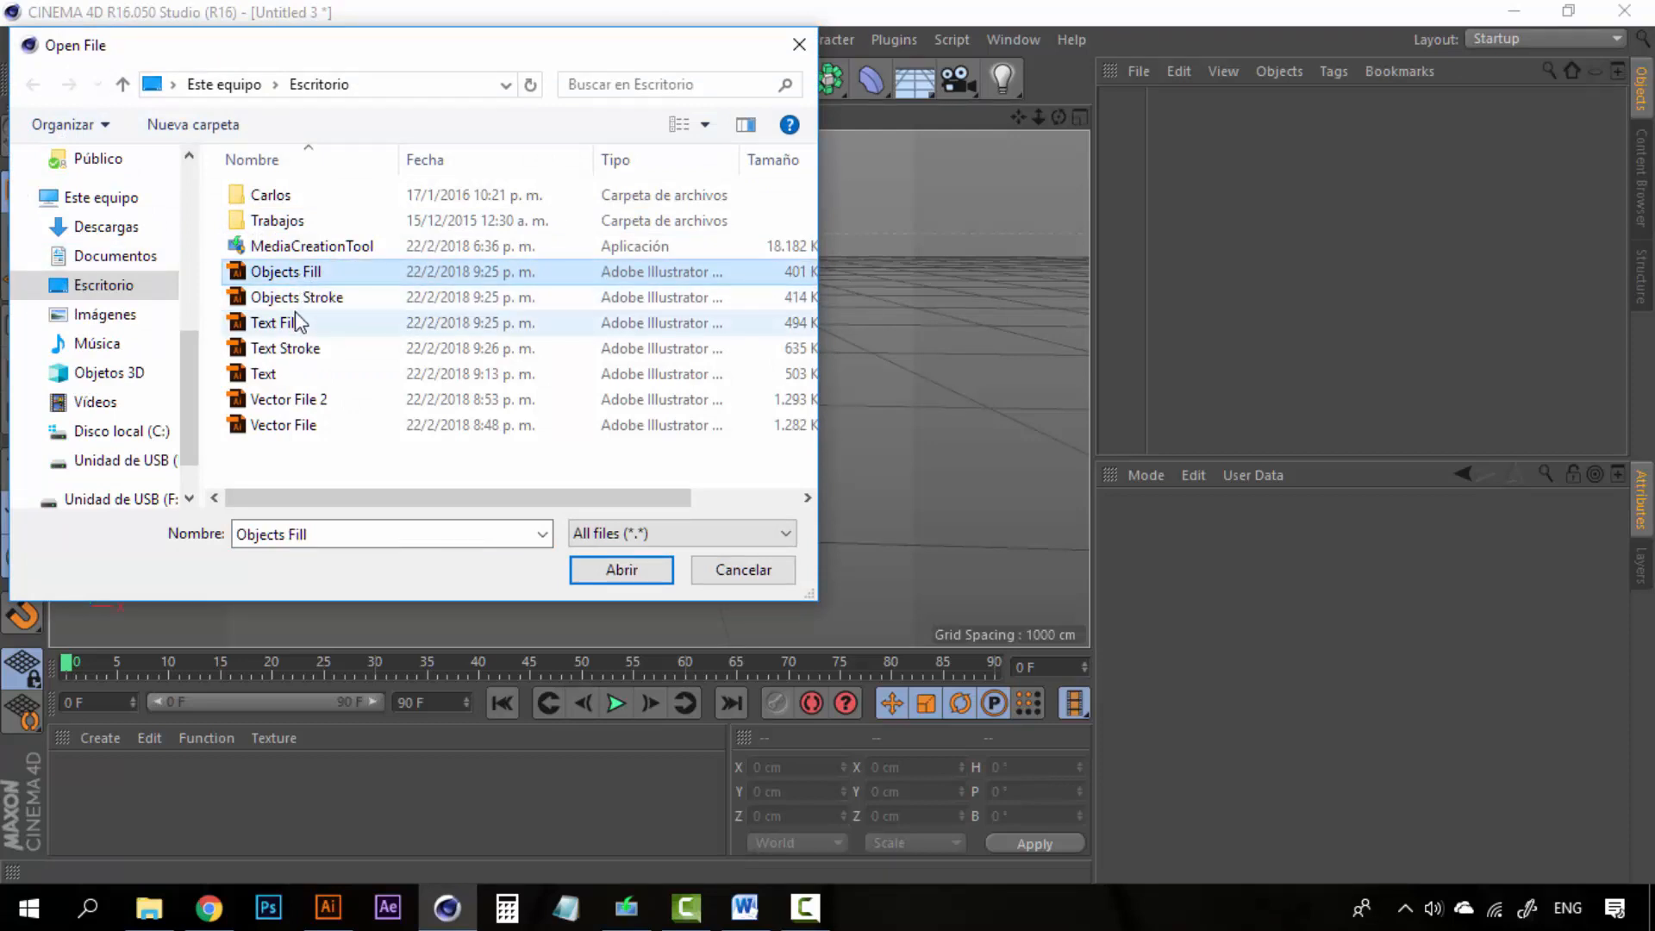
left_click(575, 574)
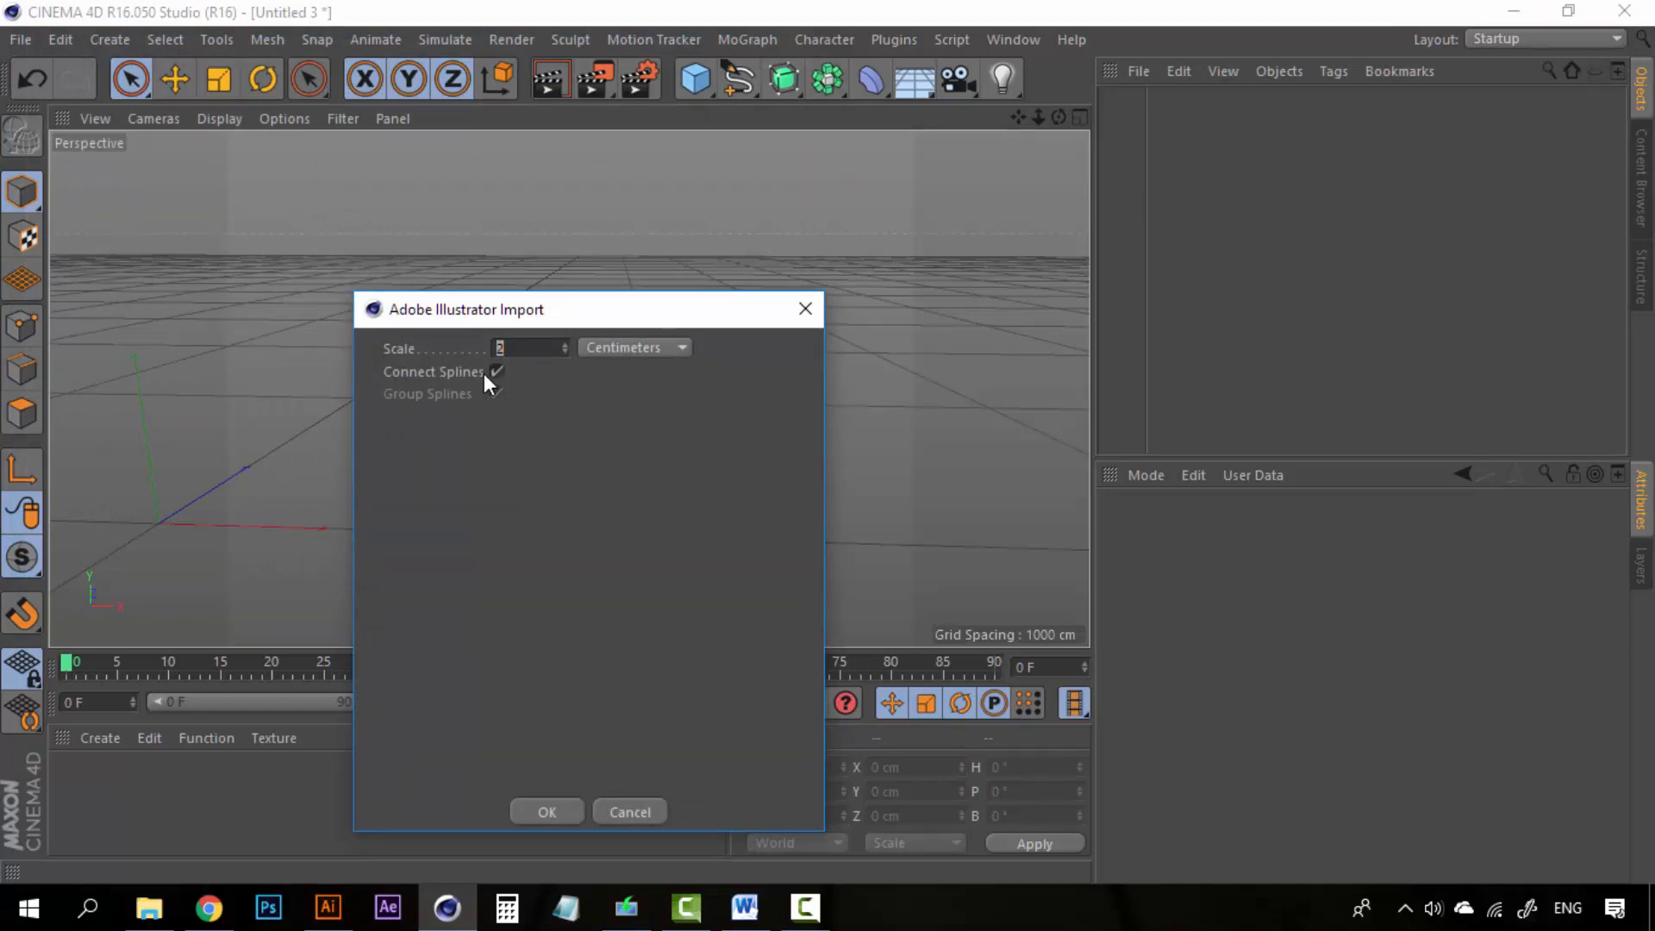
left_click(552, 811)
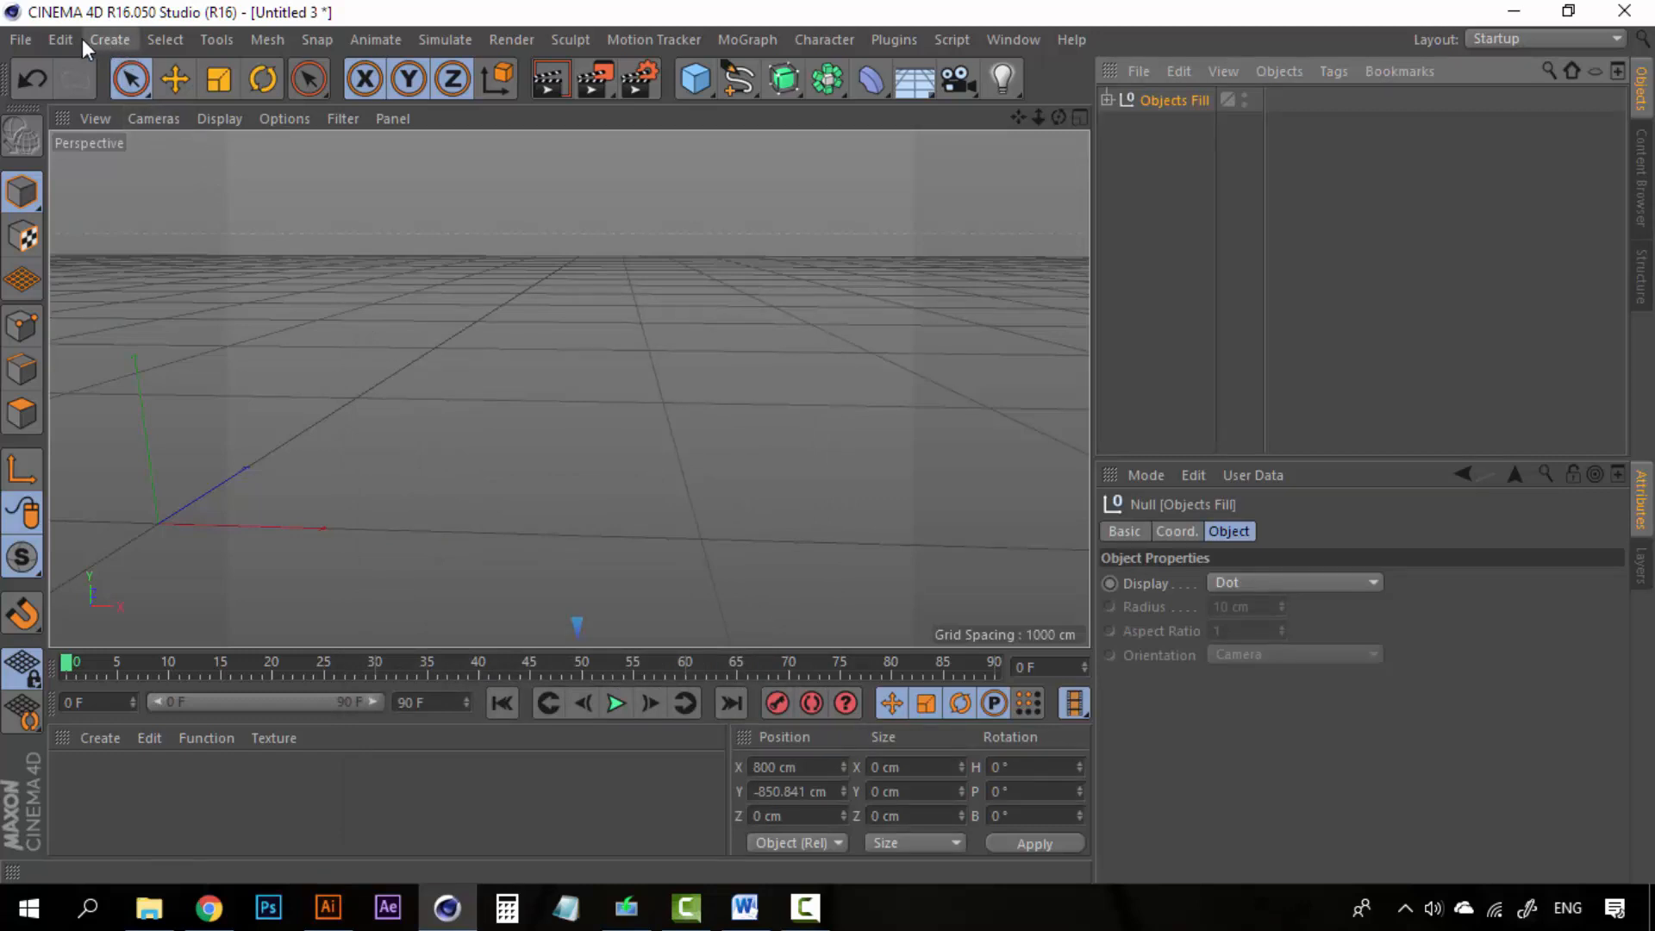
Merge the "Objects Stroke" Illustrator file from the desktop into the scene with the default import settings
left_click(20, 39)
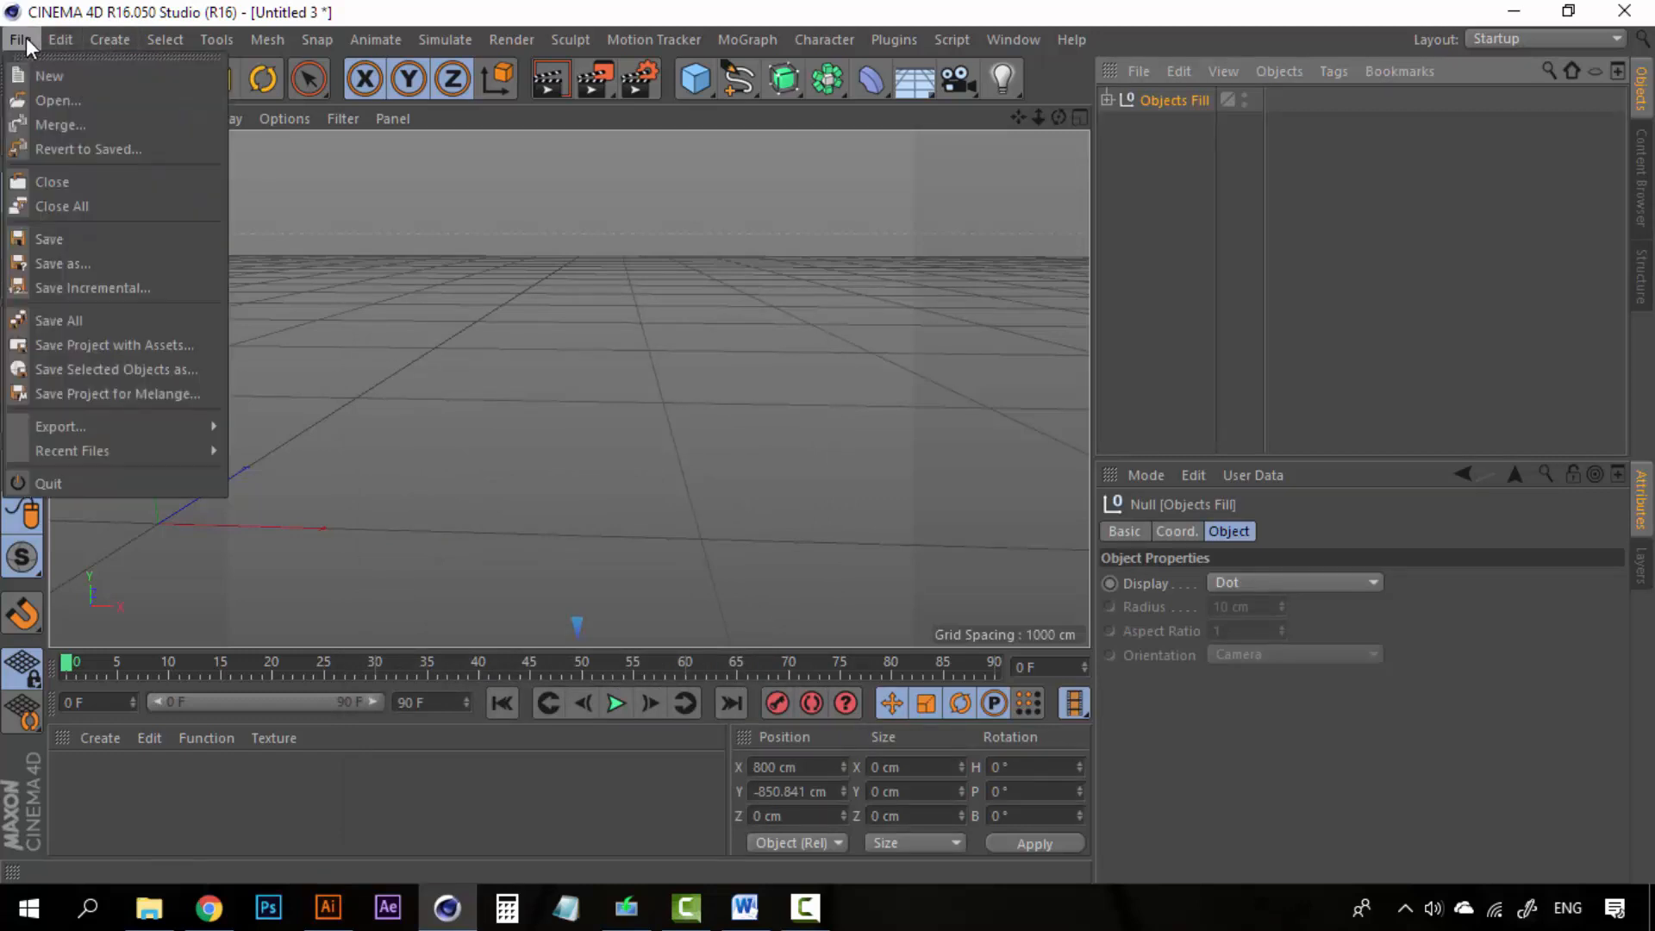
left_click(38, 124)
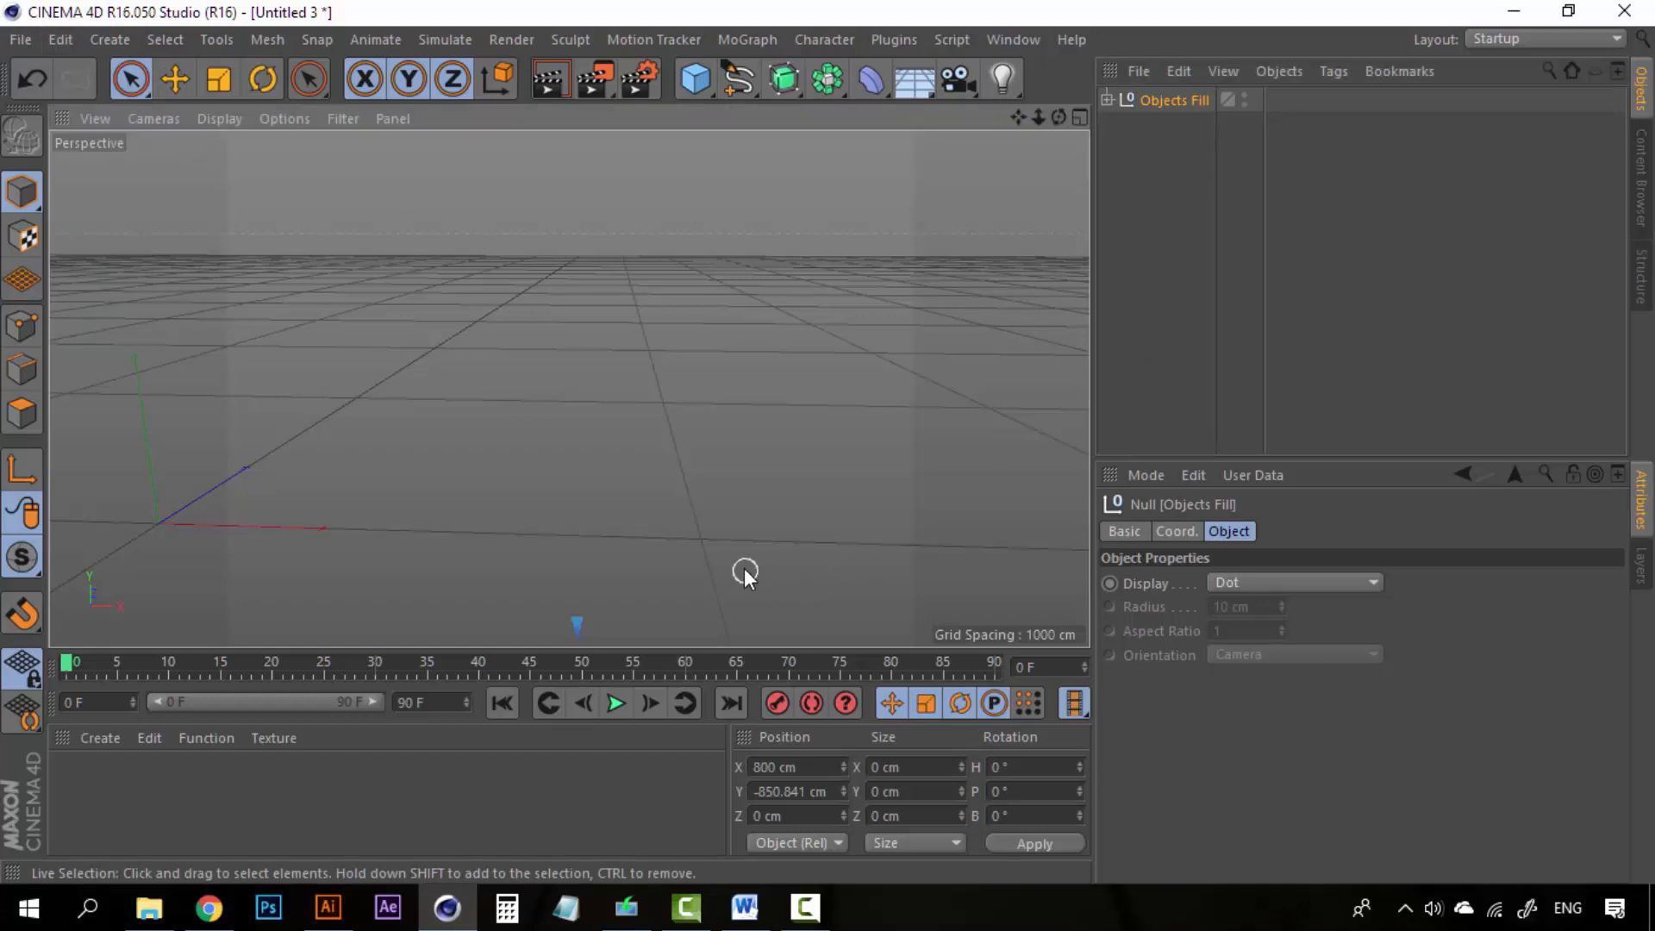
middle_click_drag(744, 569, 673, 215, "alt")
middle_click_drag(662, 532, 759, 370, "alt")
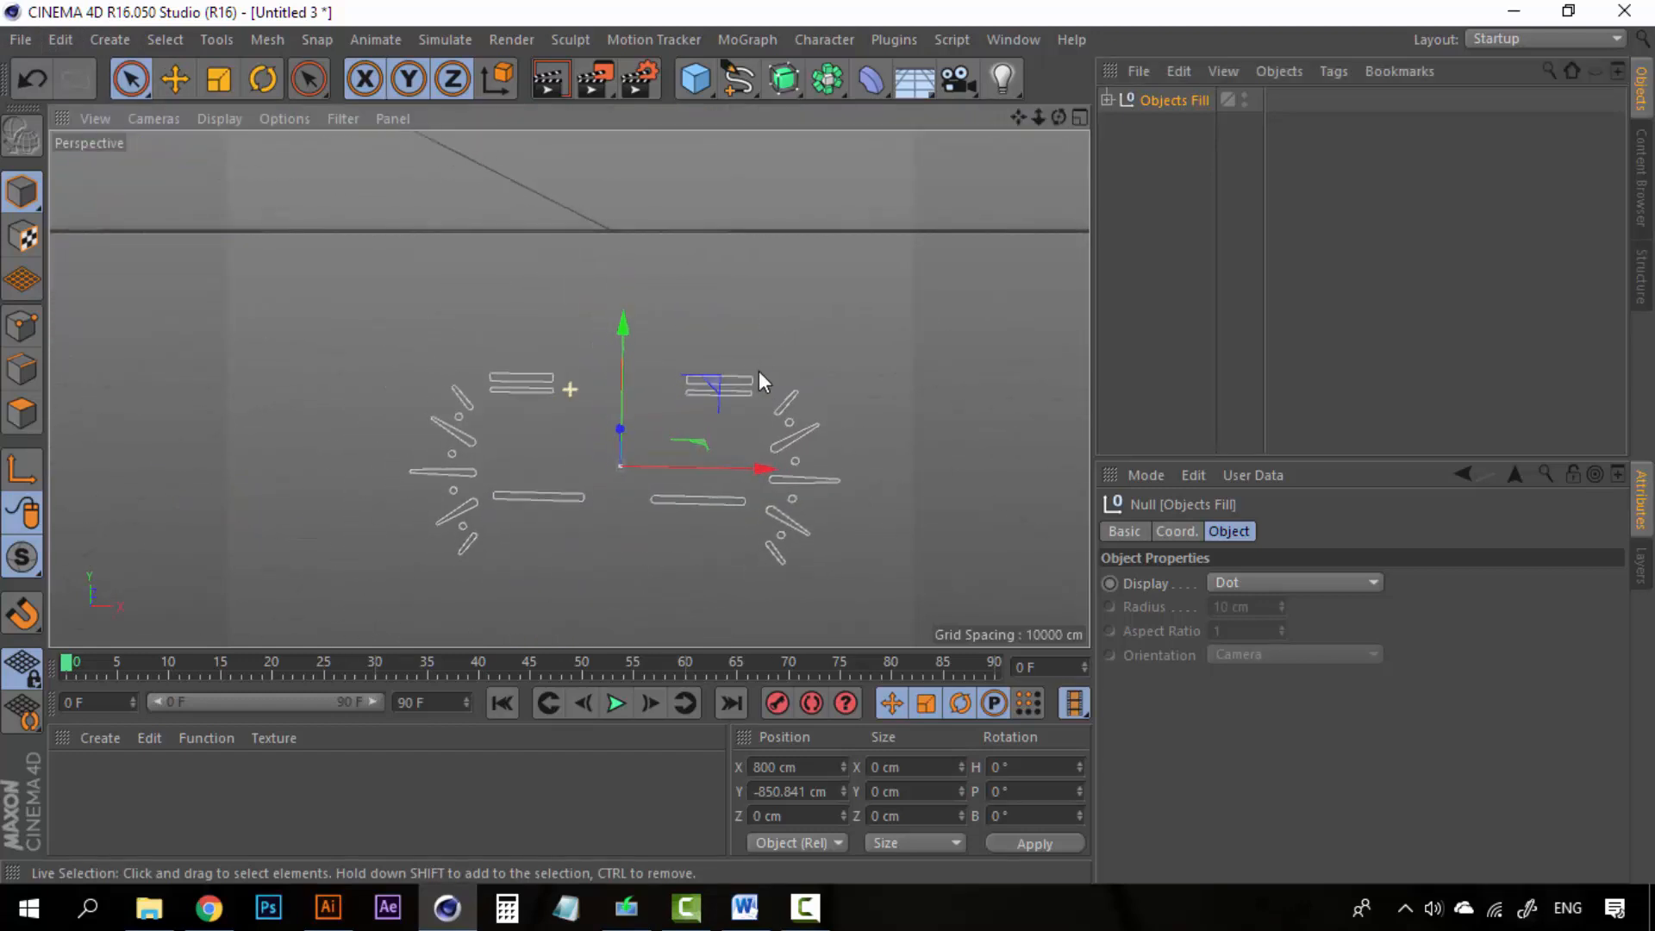
left_click(24, 36)
left_click(33, 123)
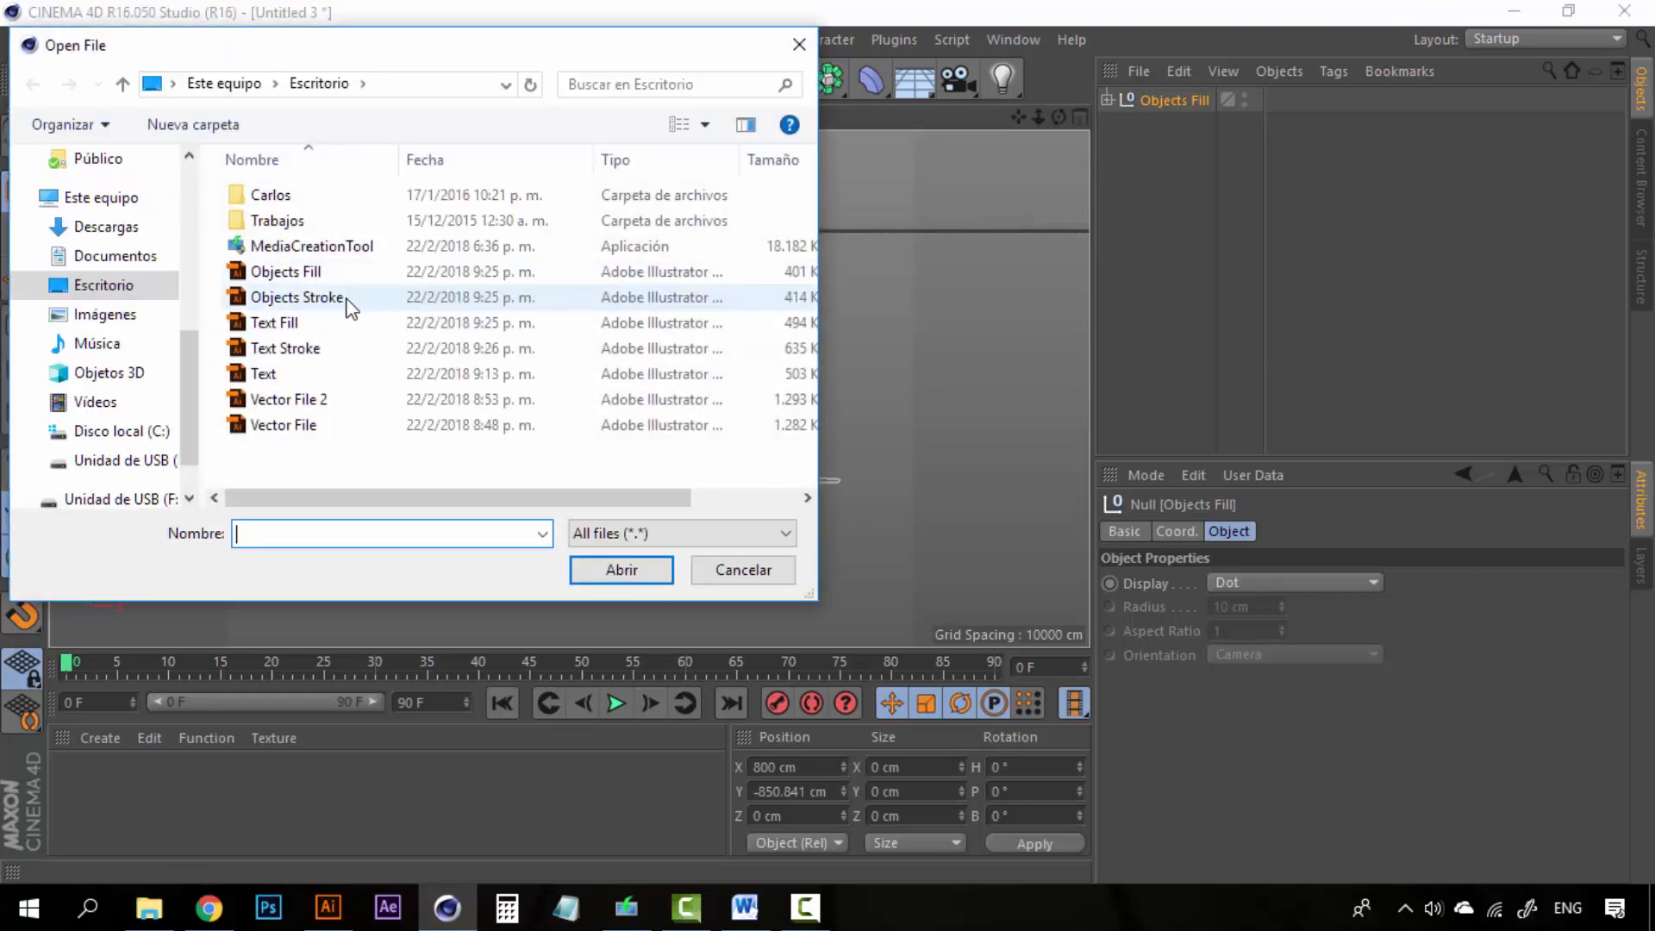
left_click(338, 298)
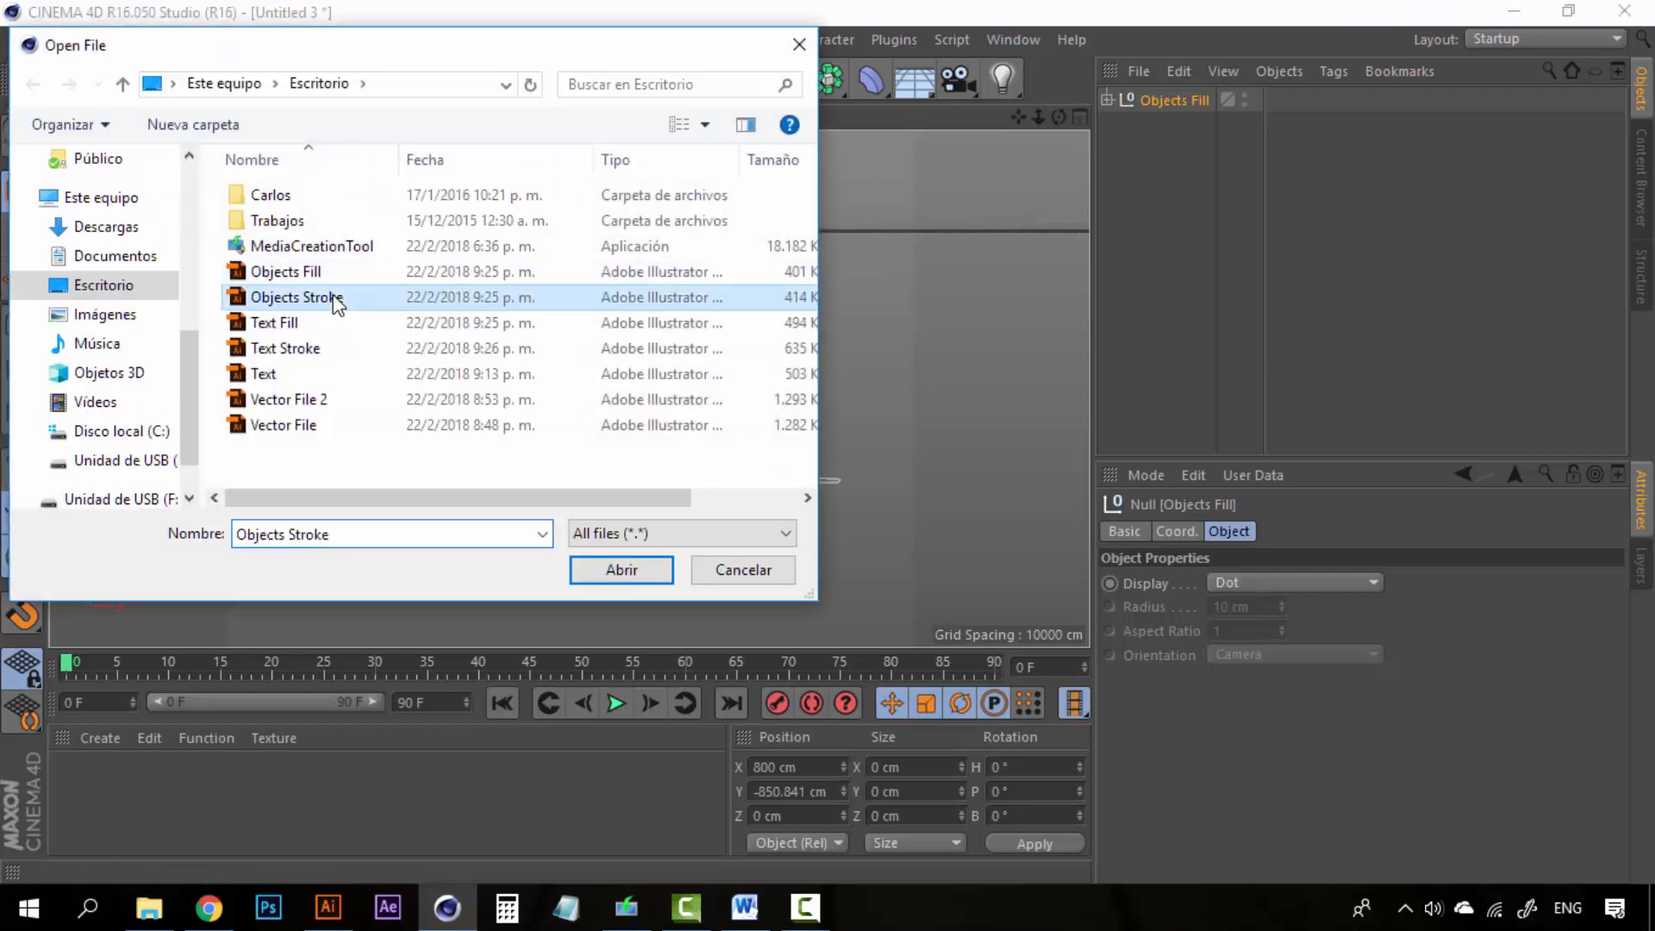
left_click(644, 571)
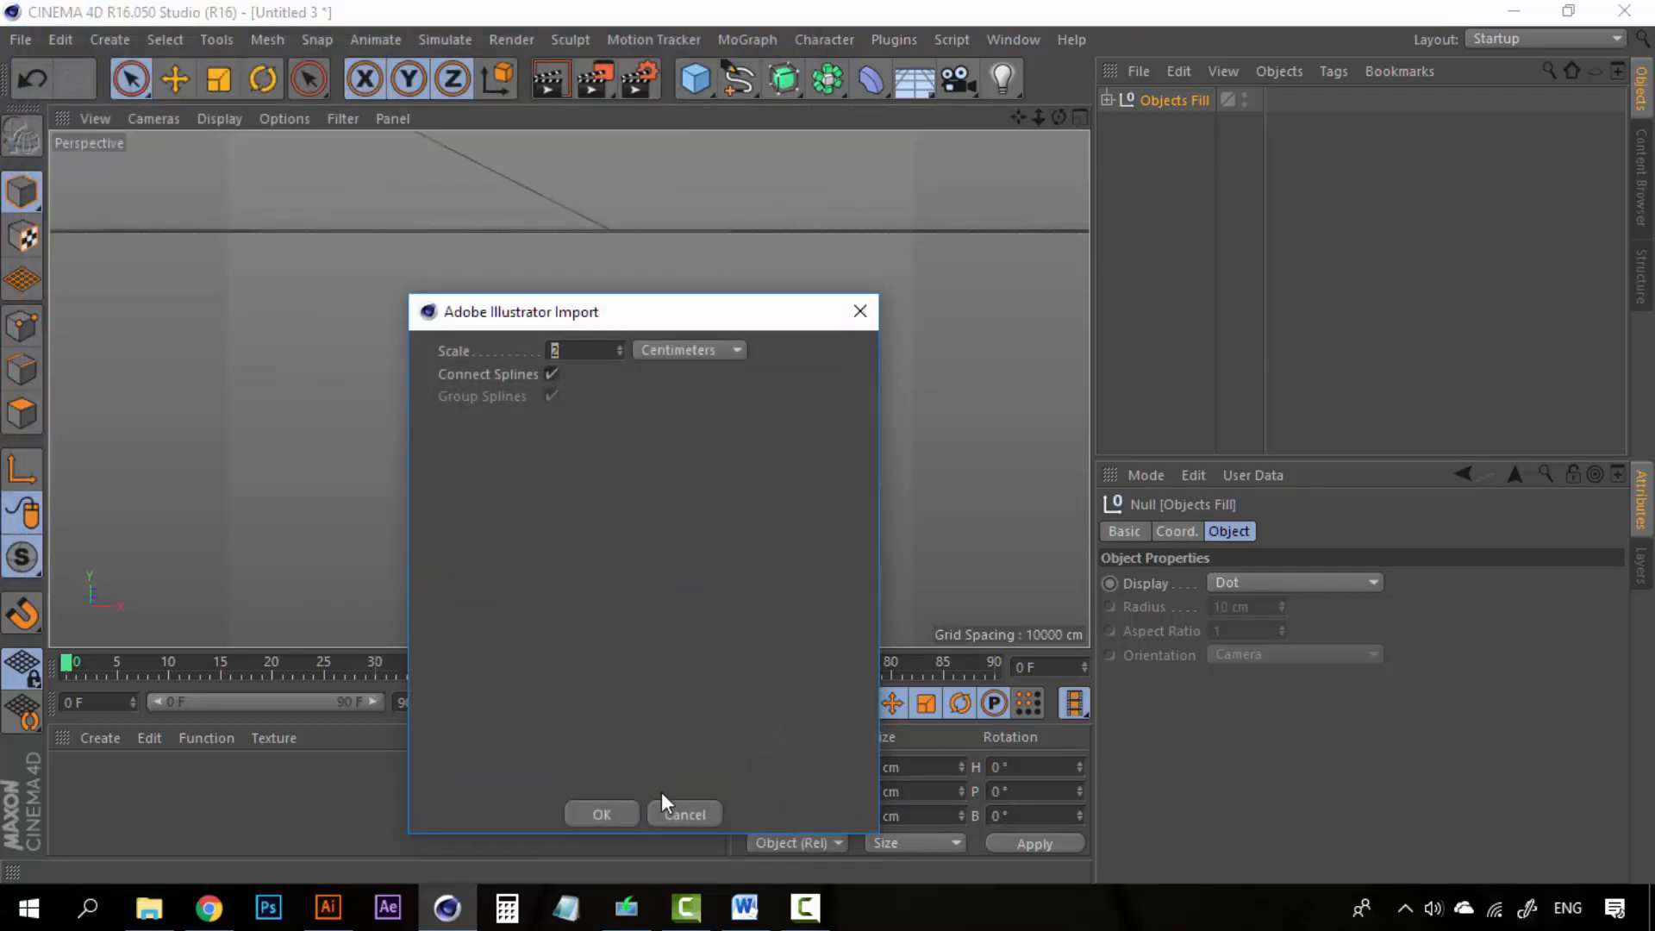
left_click(617, 814)
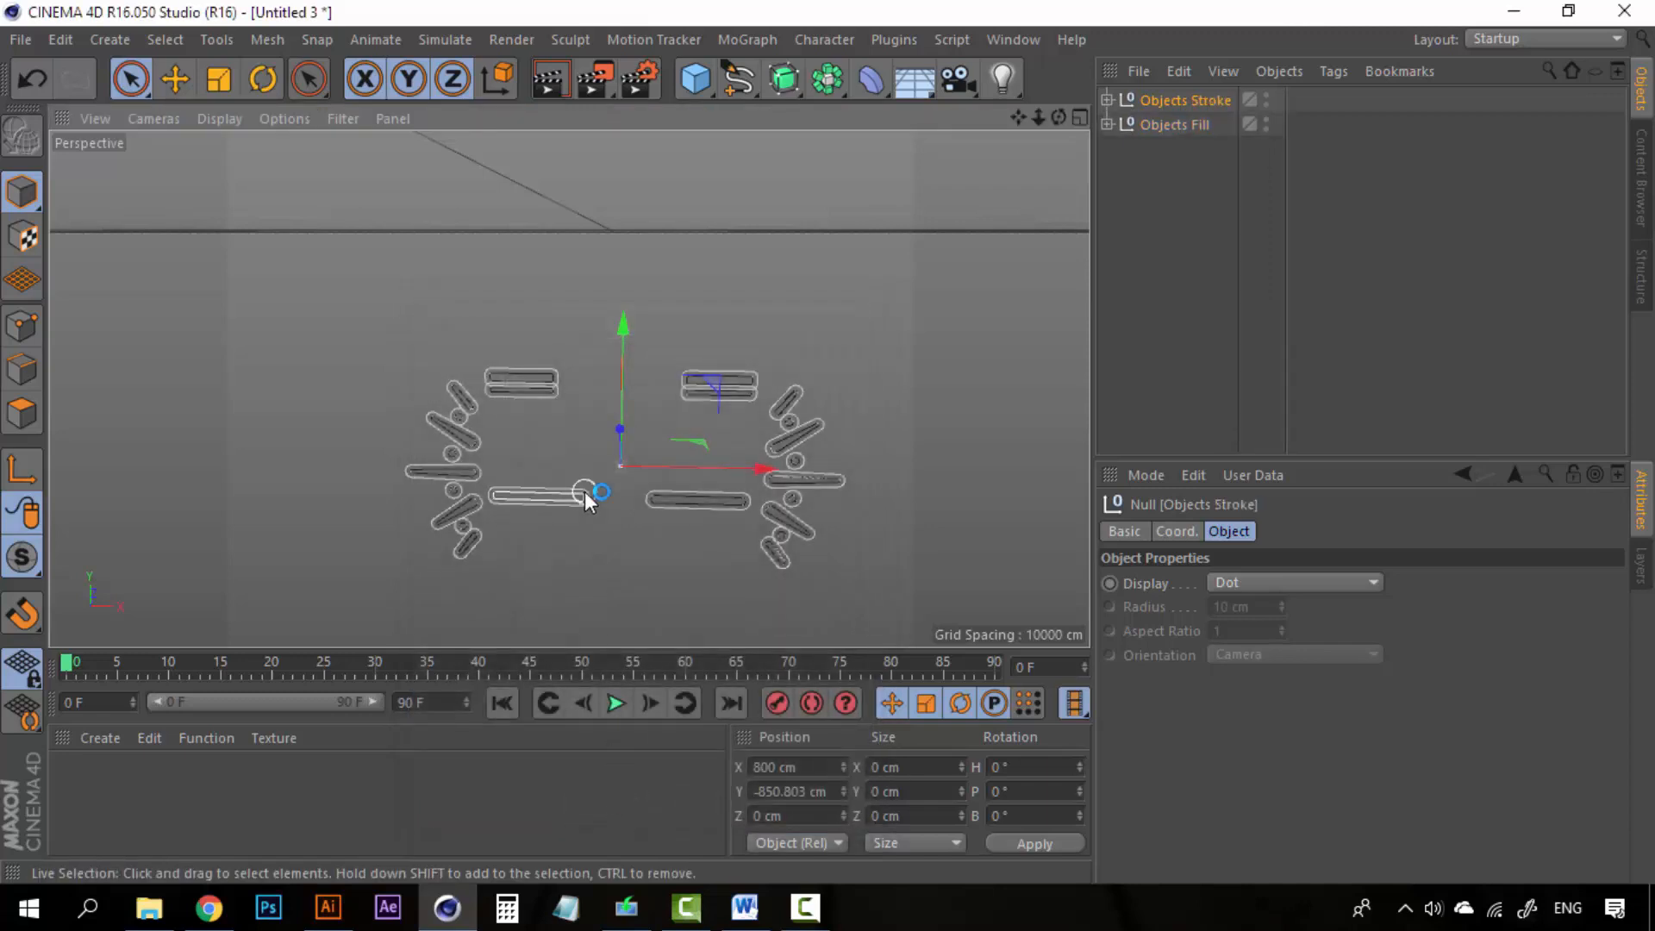
Merge the "Text Fill" Illustrator file from the desktop into the scene with the default import settings
scroll(776, 390, "up", 10)
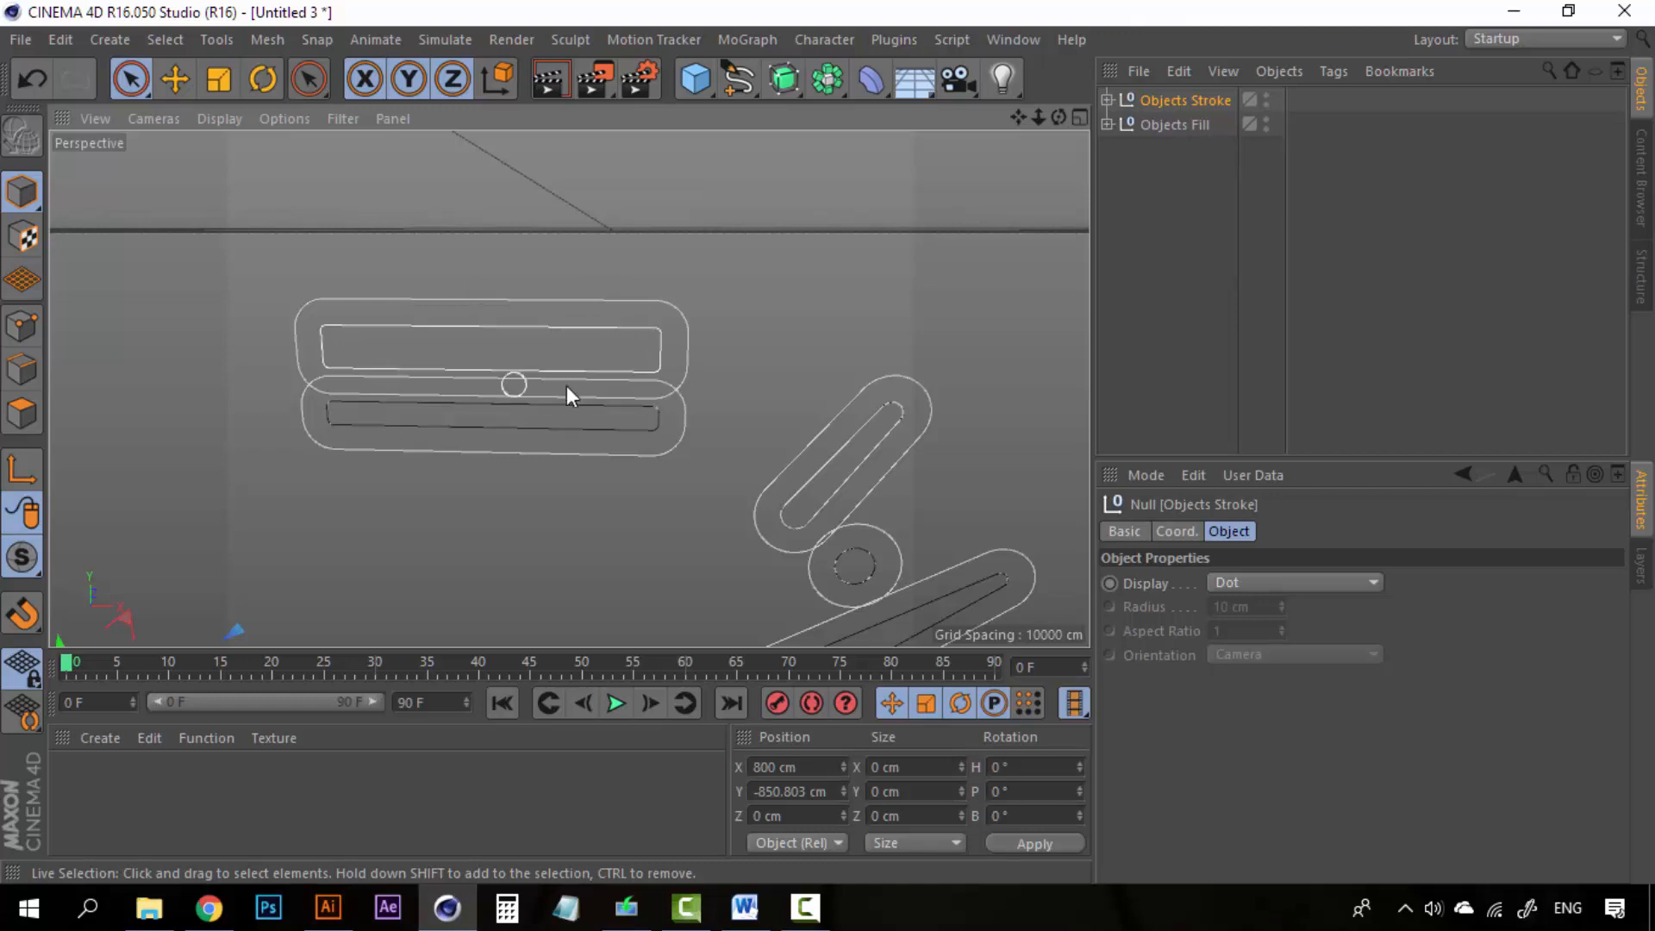
scroll(572, 440, "down", 10)
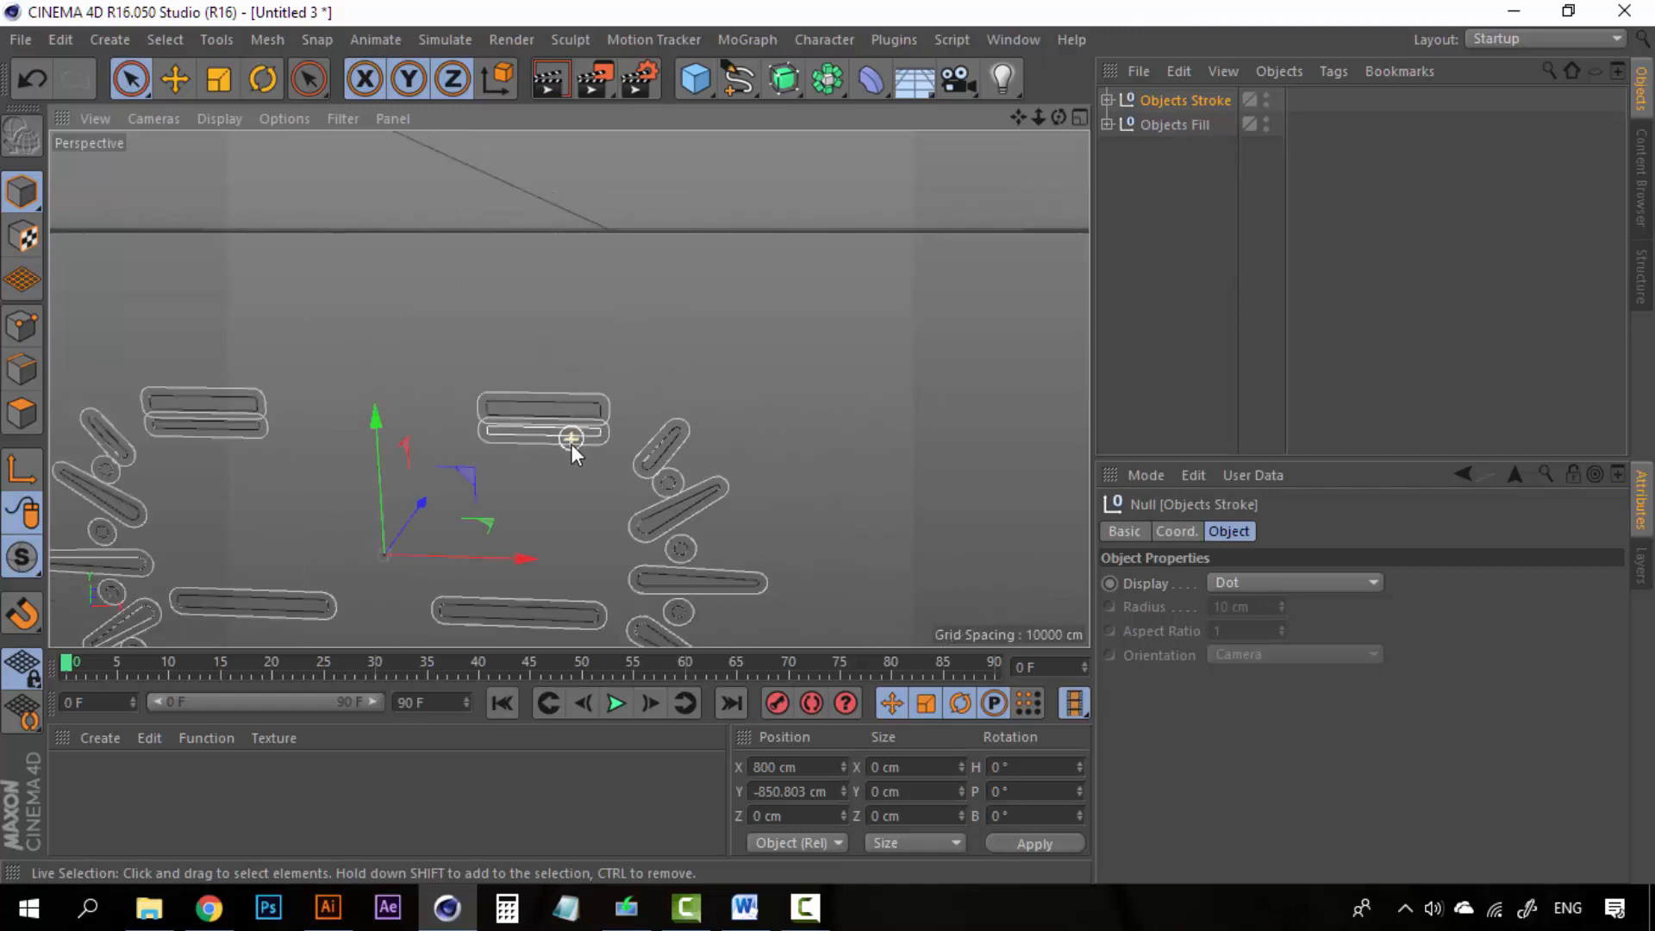
scroll(484, 522, "down", 5)
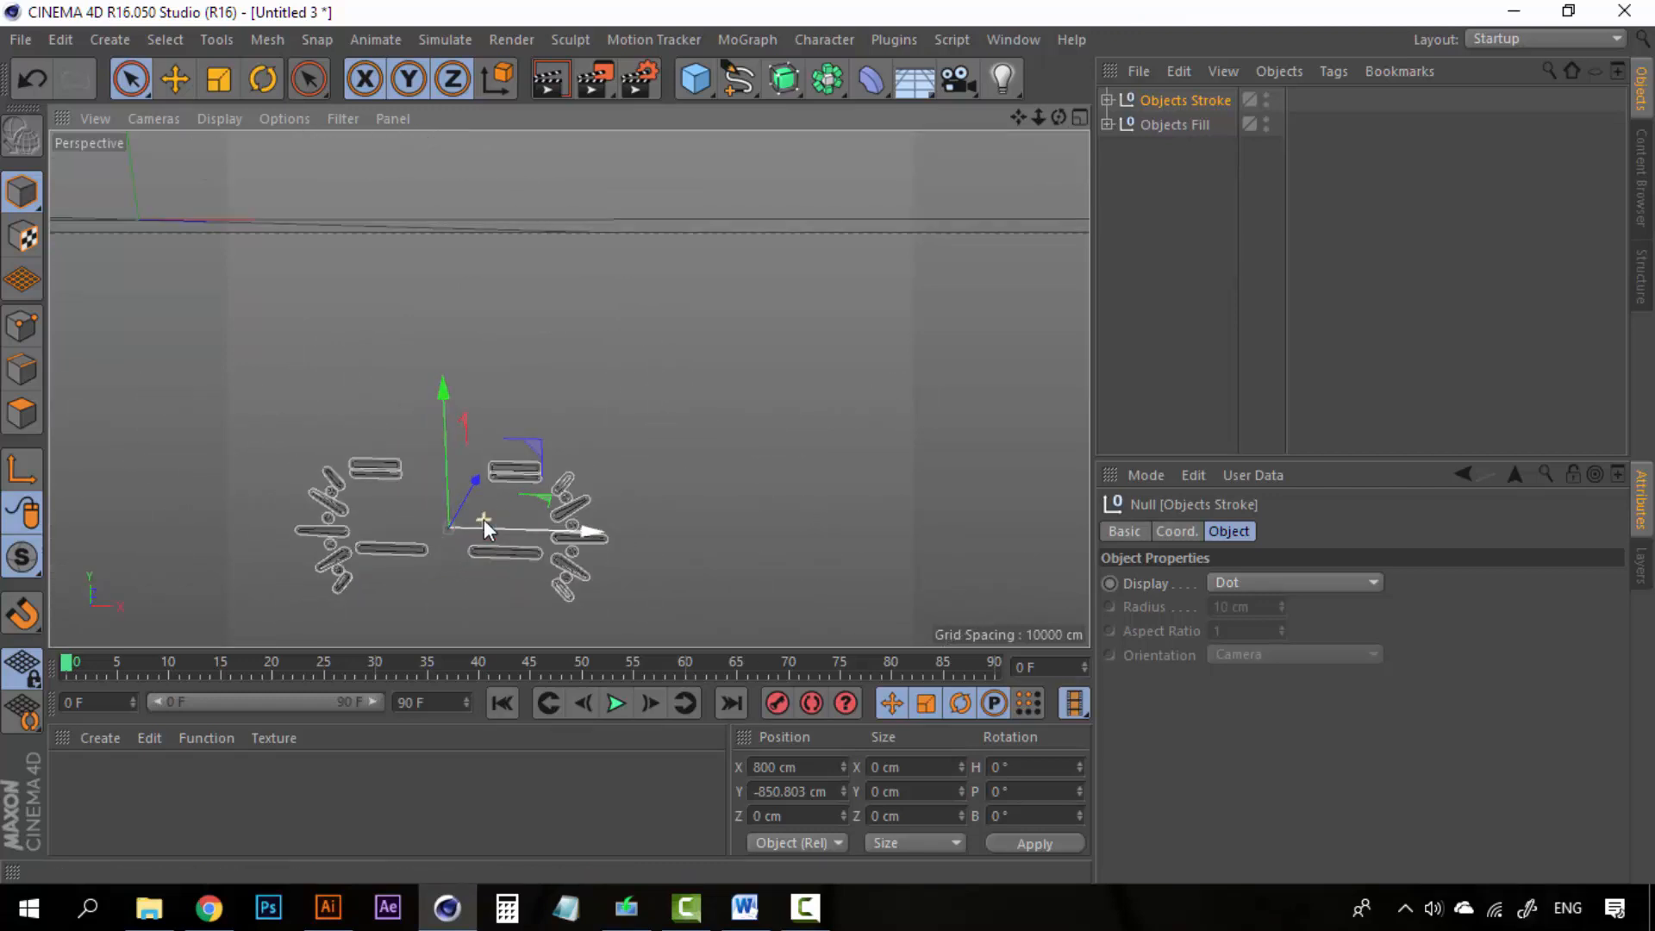
left_click(20, 40)
left_click(51, 140)
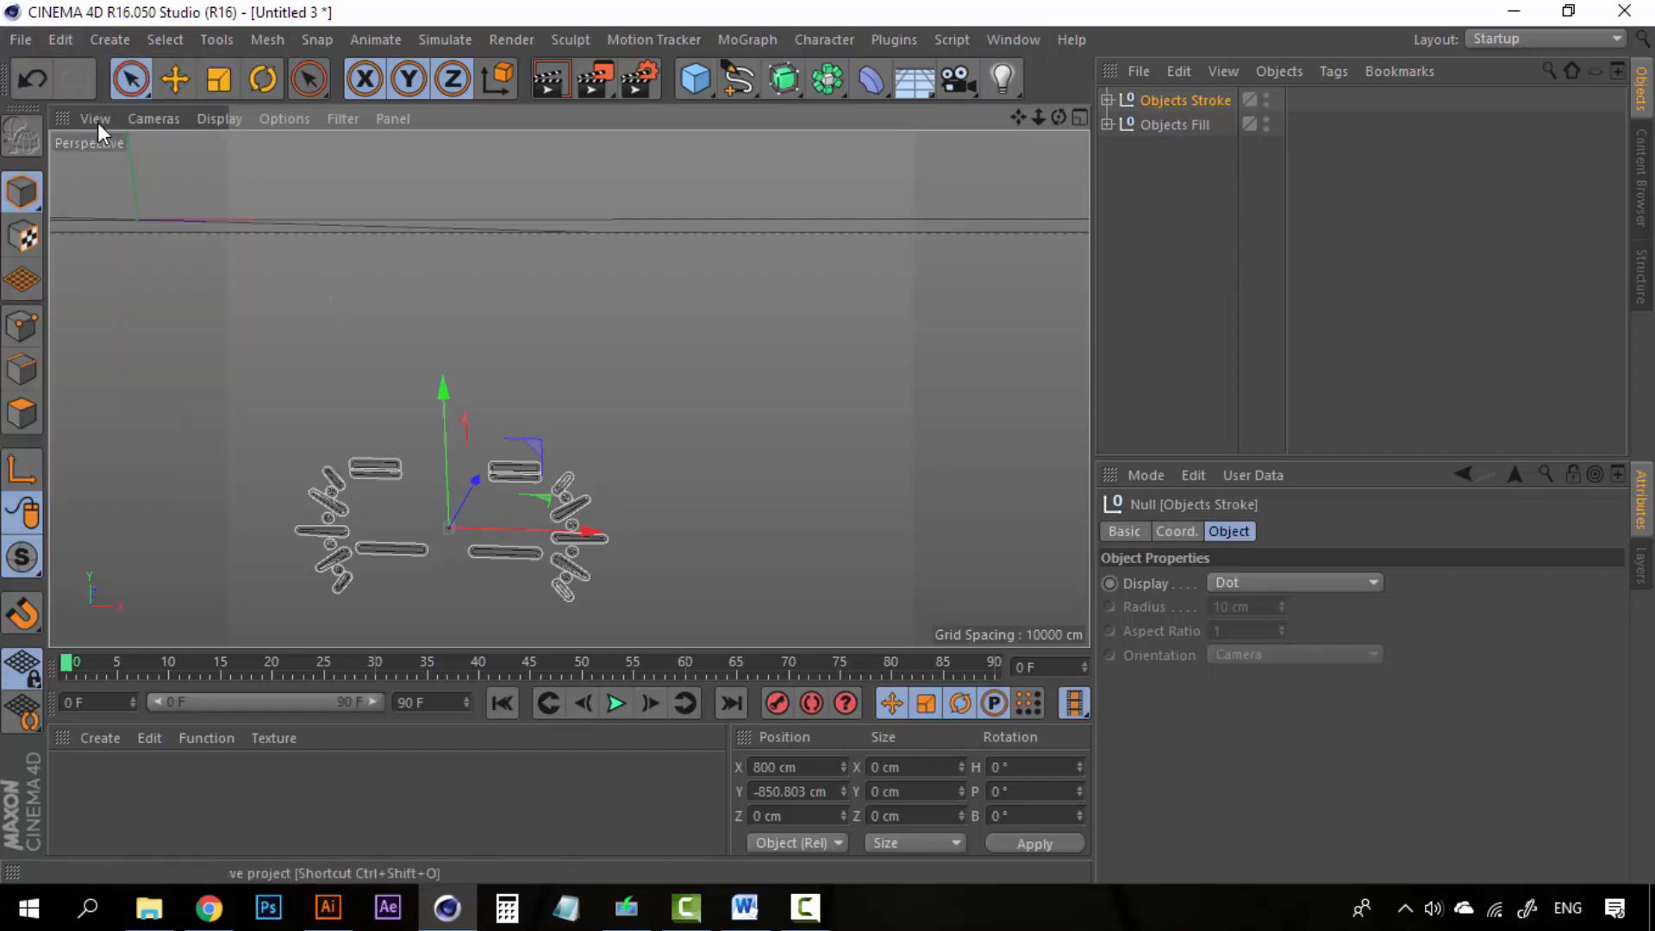
left_click(288, 321)
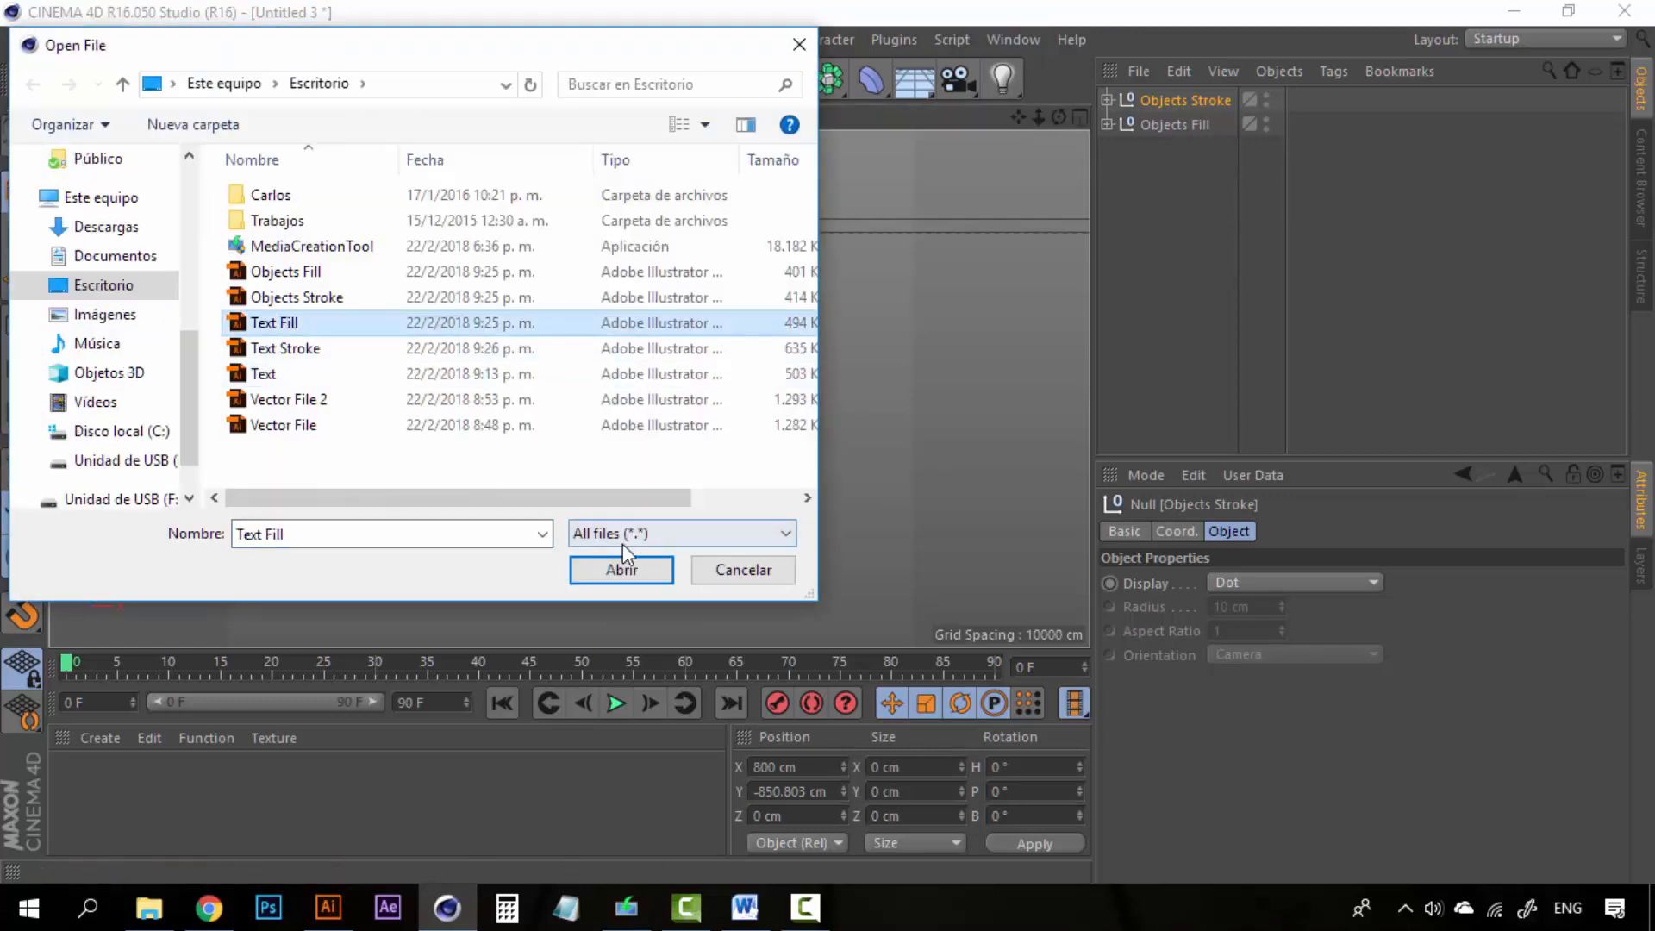
left_click(623, 571)
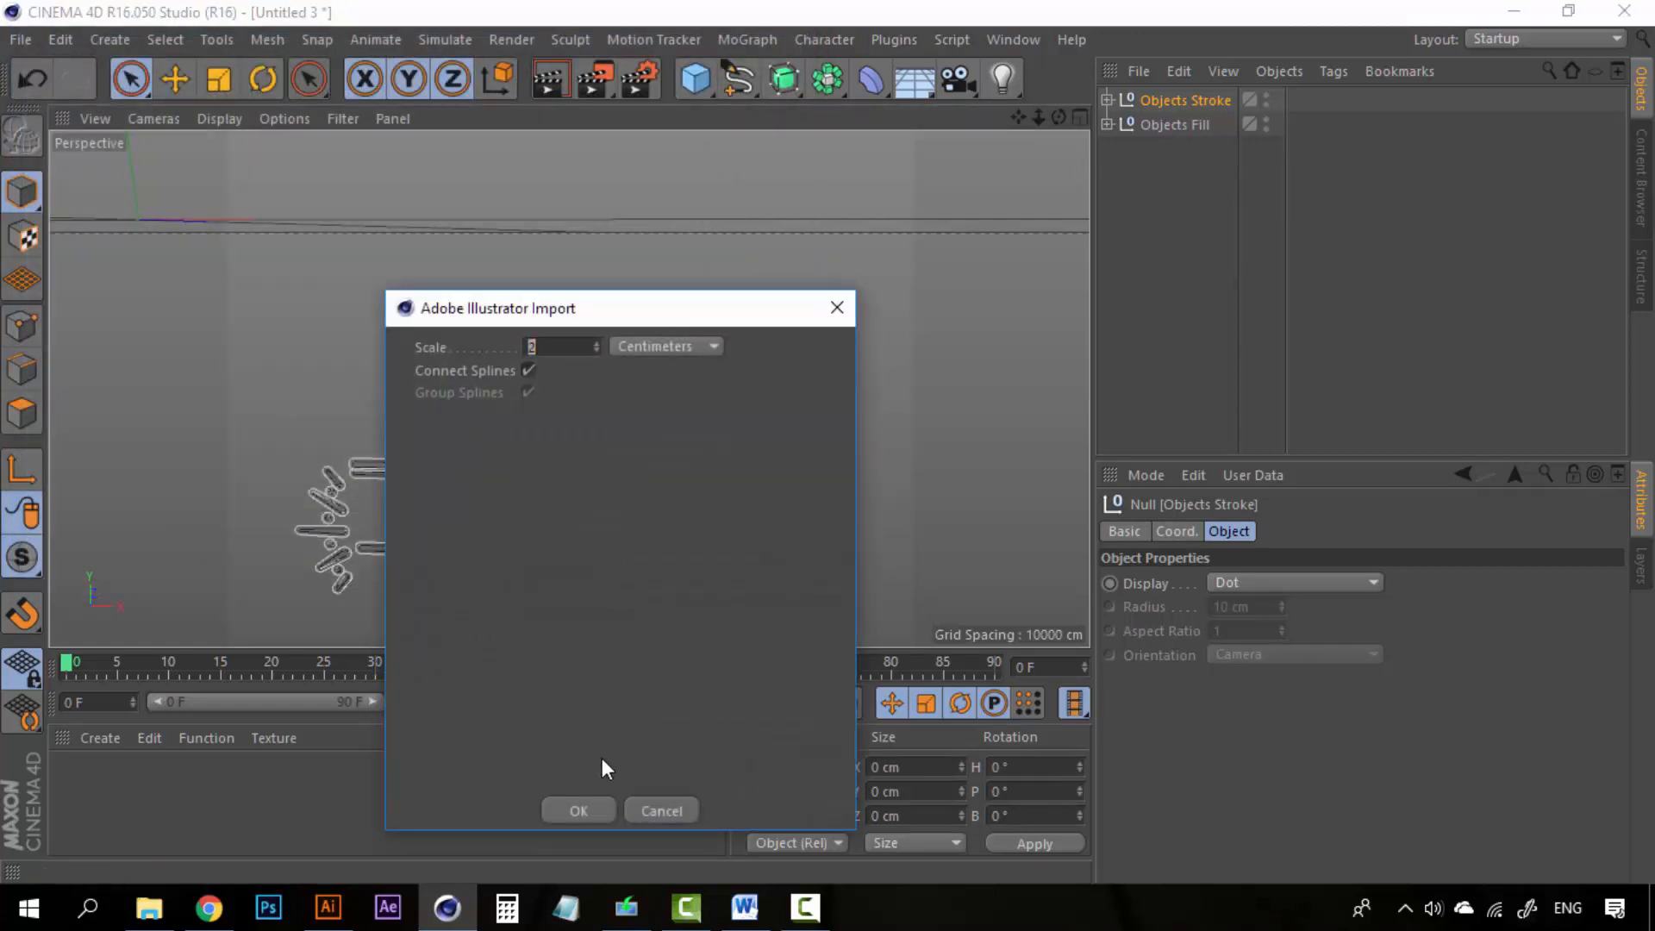
left_click(597, 811)
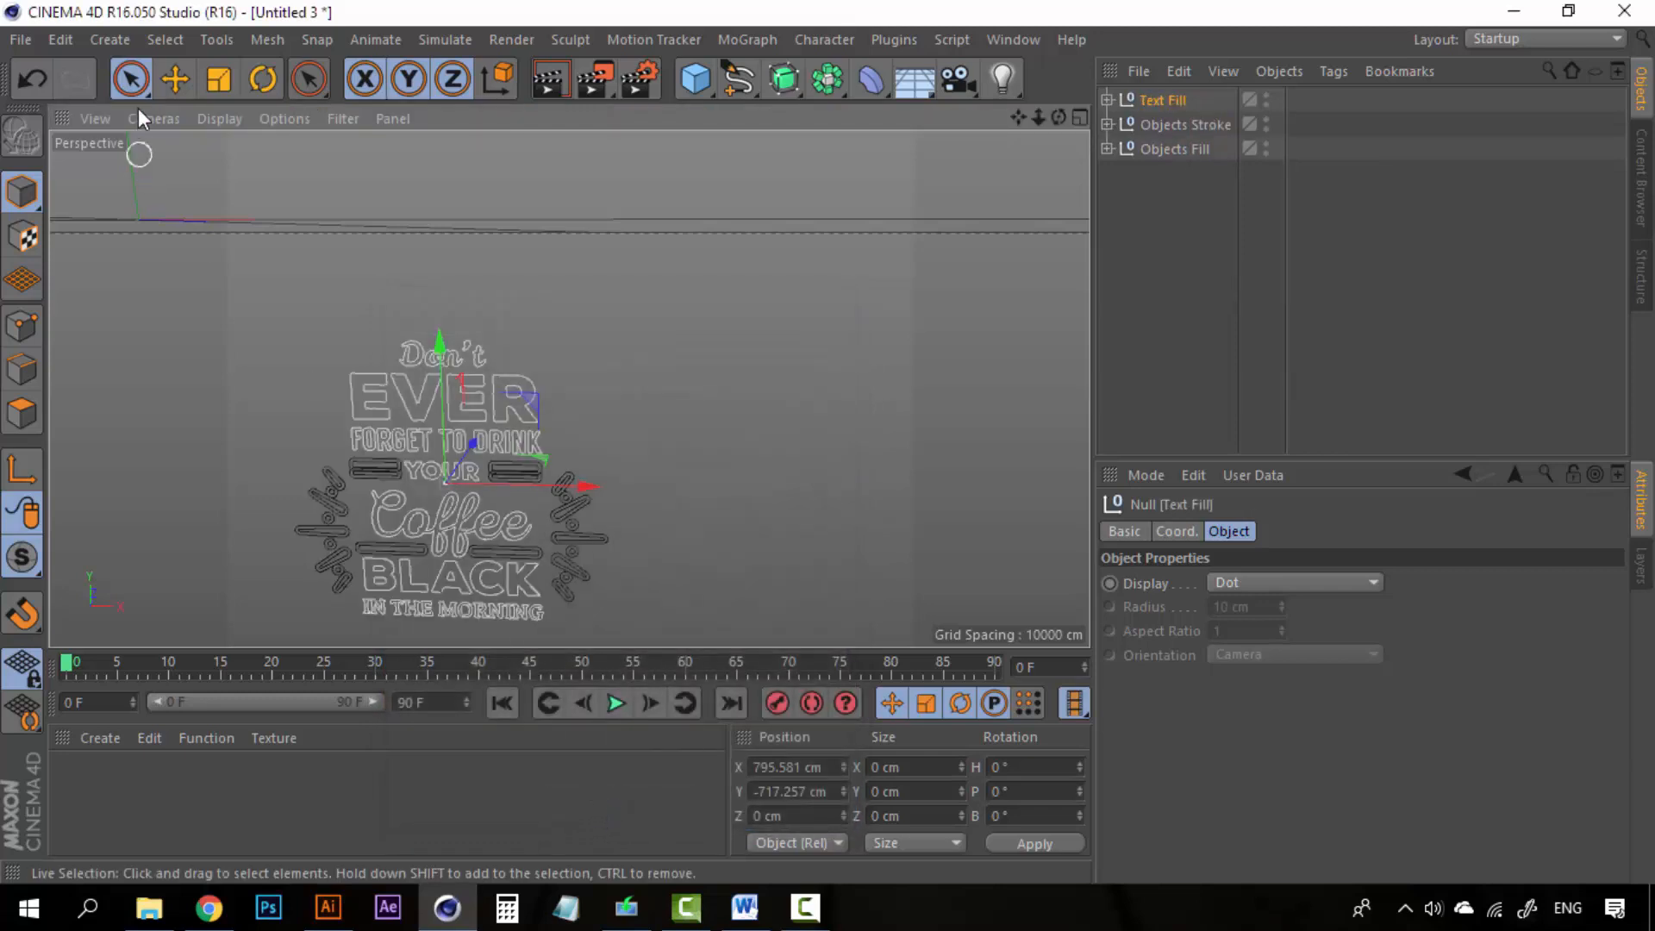
Merge the "Text Stroke" Illustrator file from the desktop into the scene with the default import settings
left_click(20, 40)
left_click(86, 130)
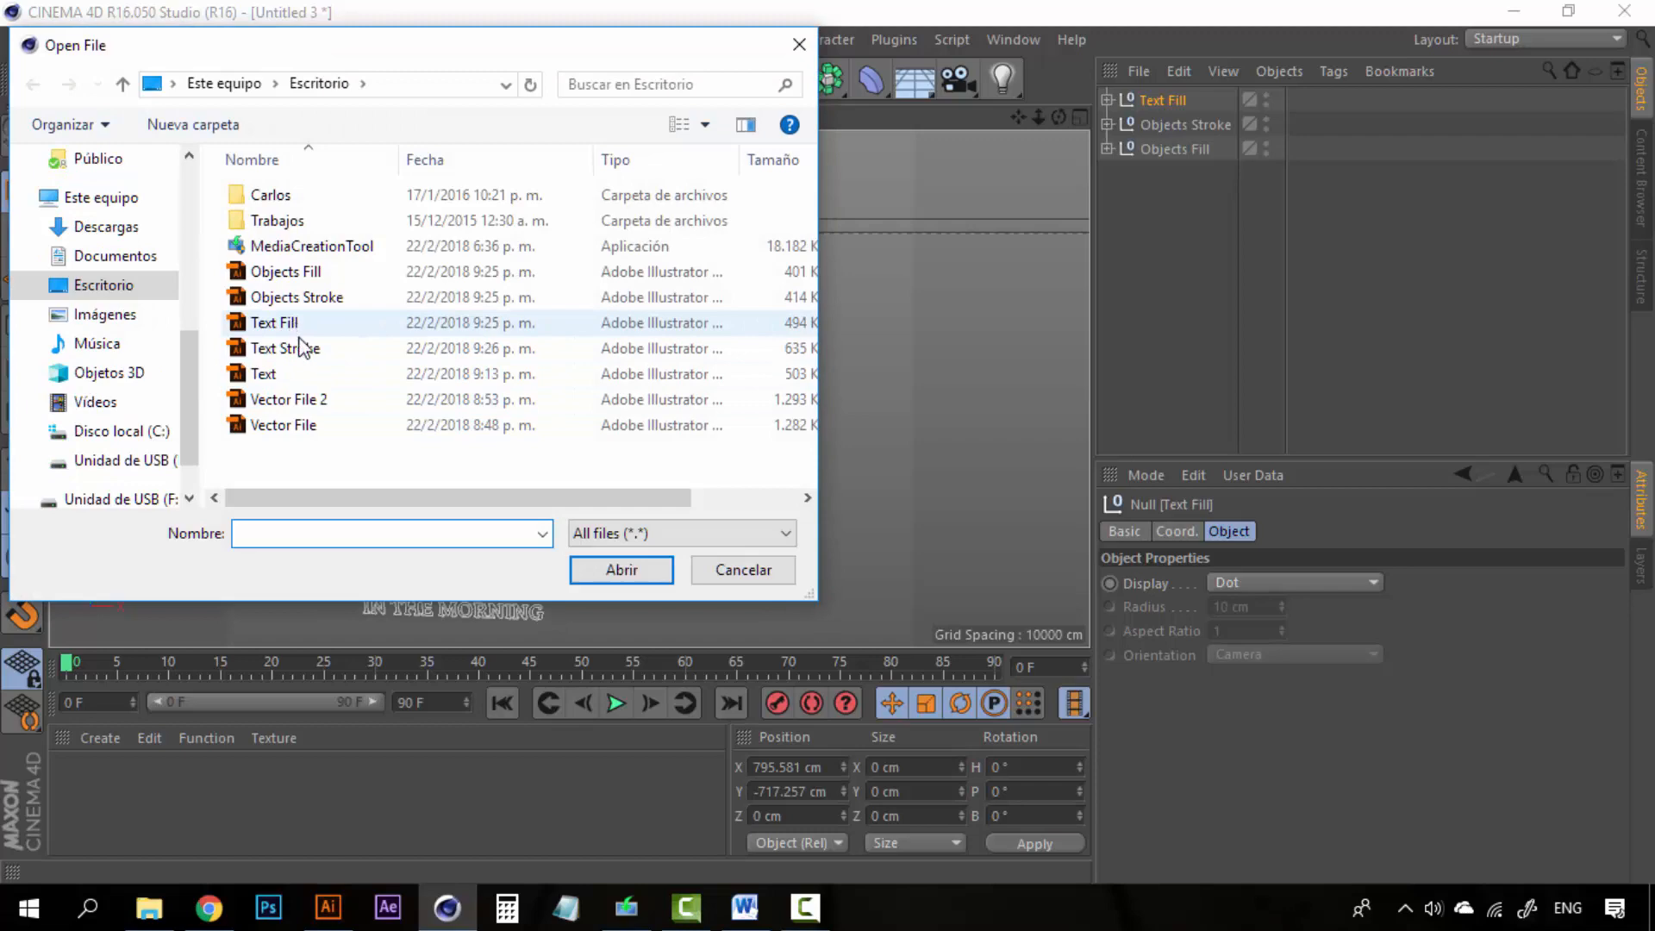
left_click(302, 347)
left_click(623, 570)
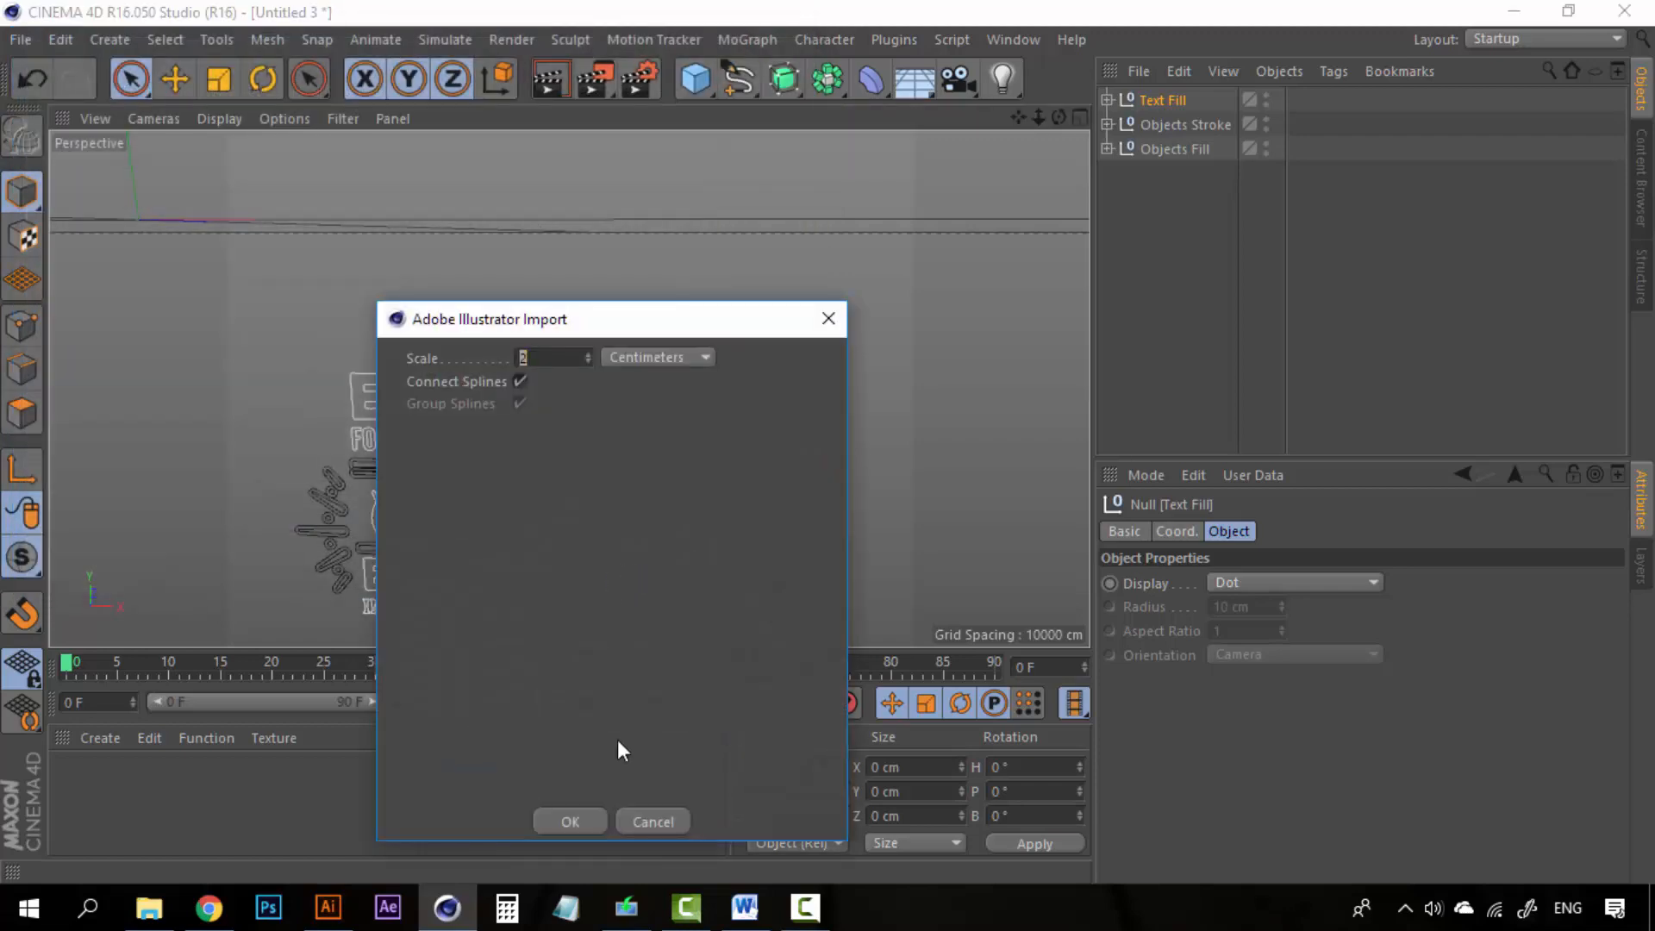
left_click(570, 822)
Examine how the merged lettering and decorative outlines line up with their fills
scroll(422, 473, "up", 5)
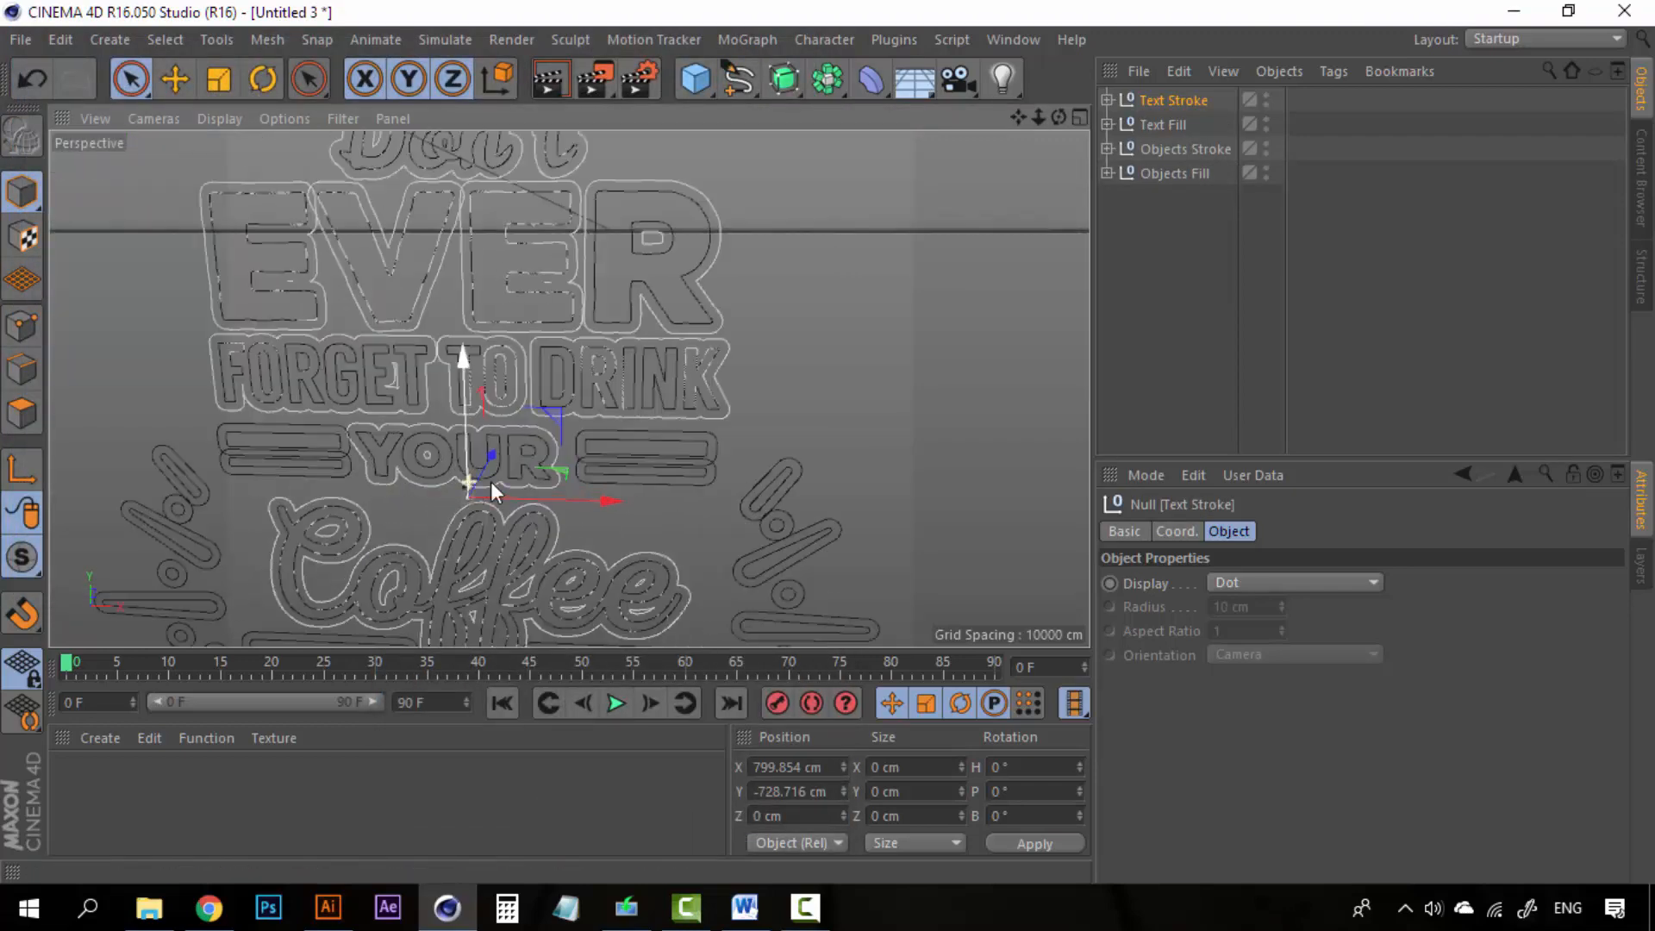
scroll(494, 492, "up", 2)
scroll(529, 483, "down", 8)
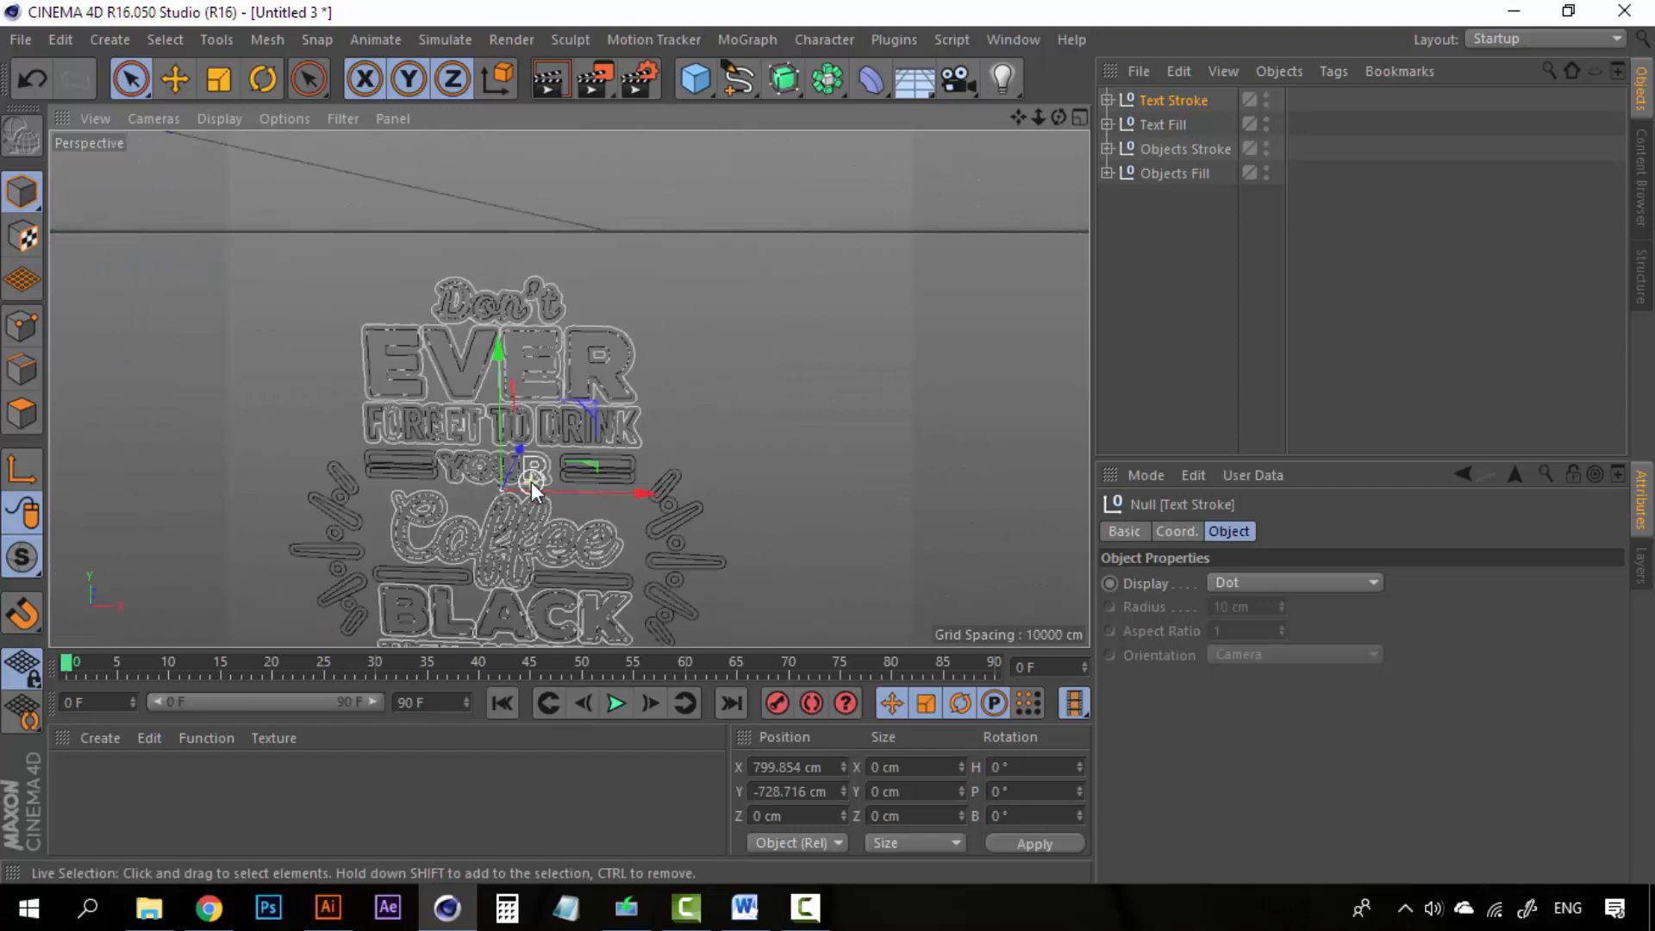
scroll(532, 490, "up", 4)
scroll(687, 367, "down", 2)
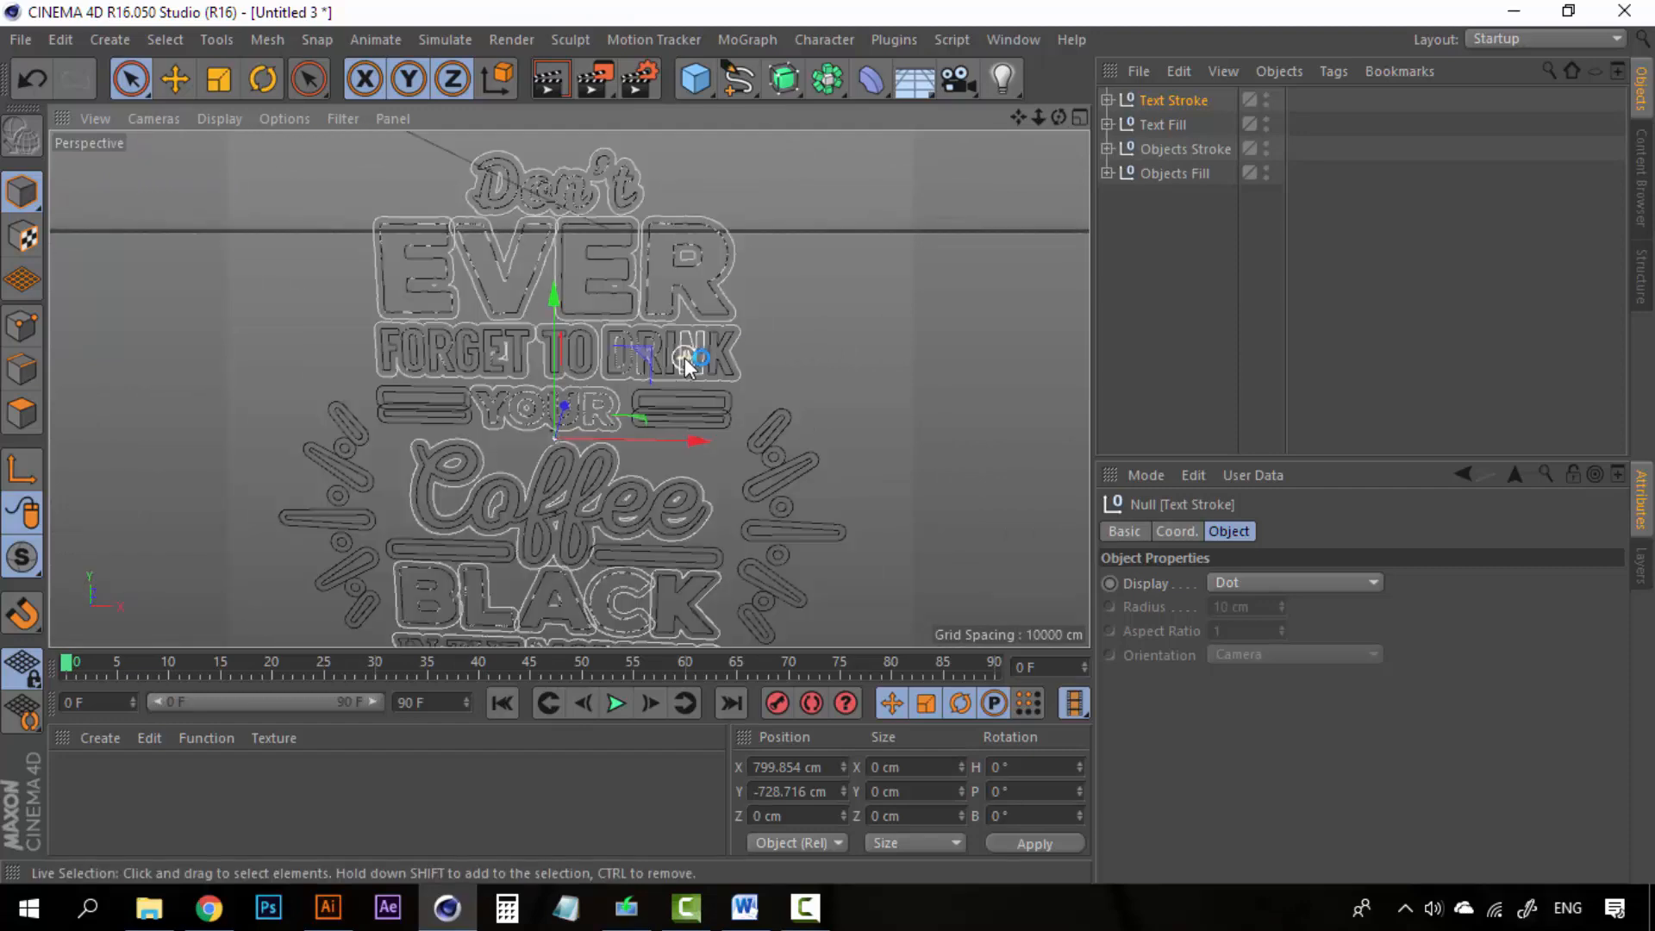
scroll(687, 367, "up", 1)
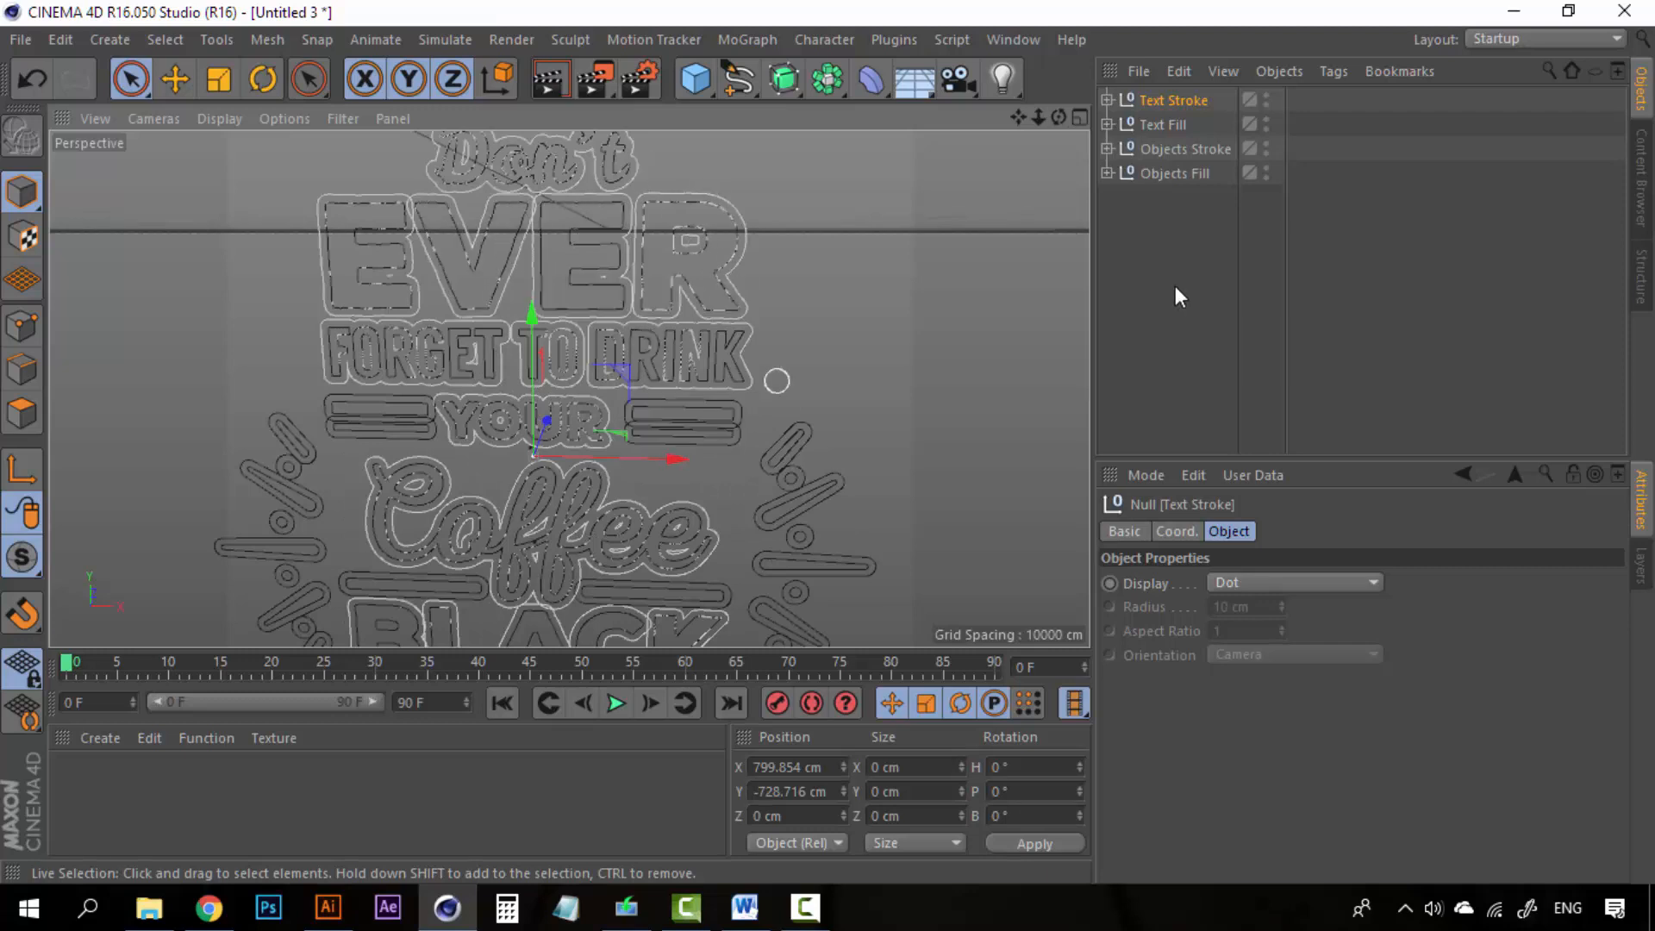
scroll(425, 414, "down", 4)
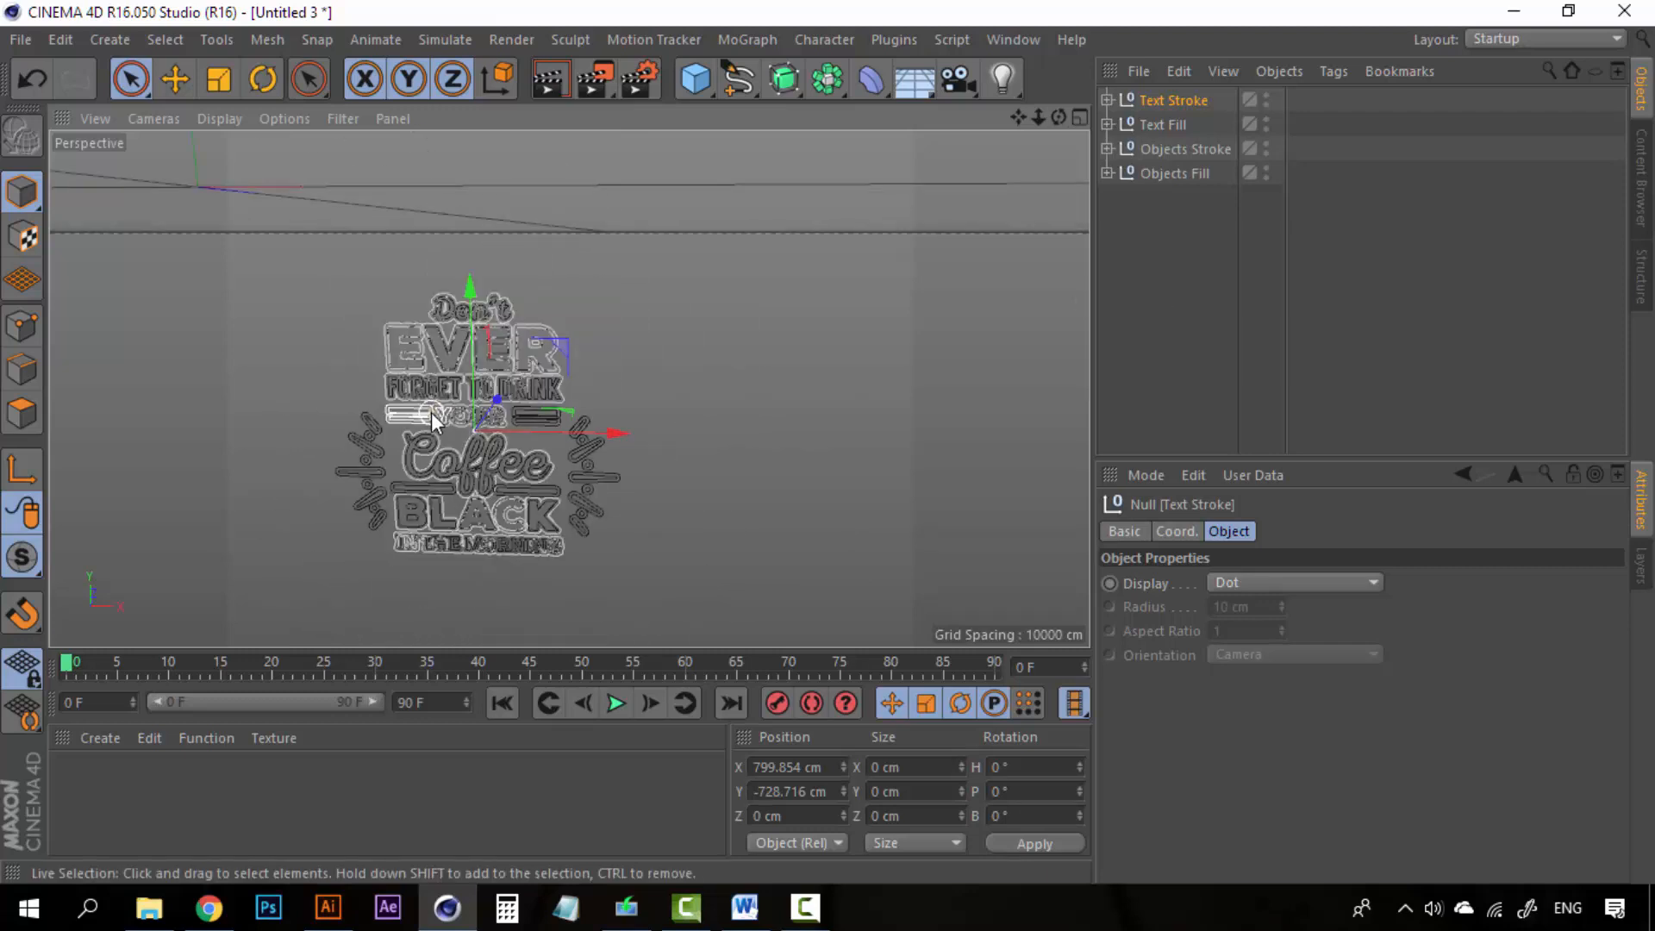
Select all four imported groups and raise them together above the floor grid to a Y position of about 713 cm
left_click(1162, 173)
left_click(1176, 100)
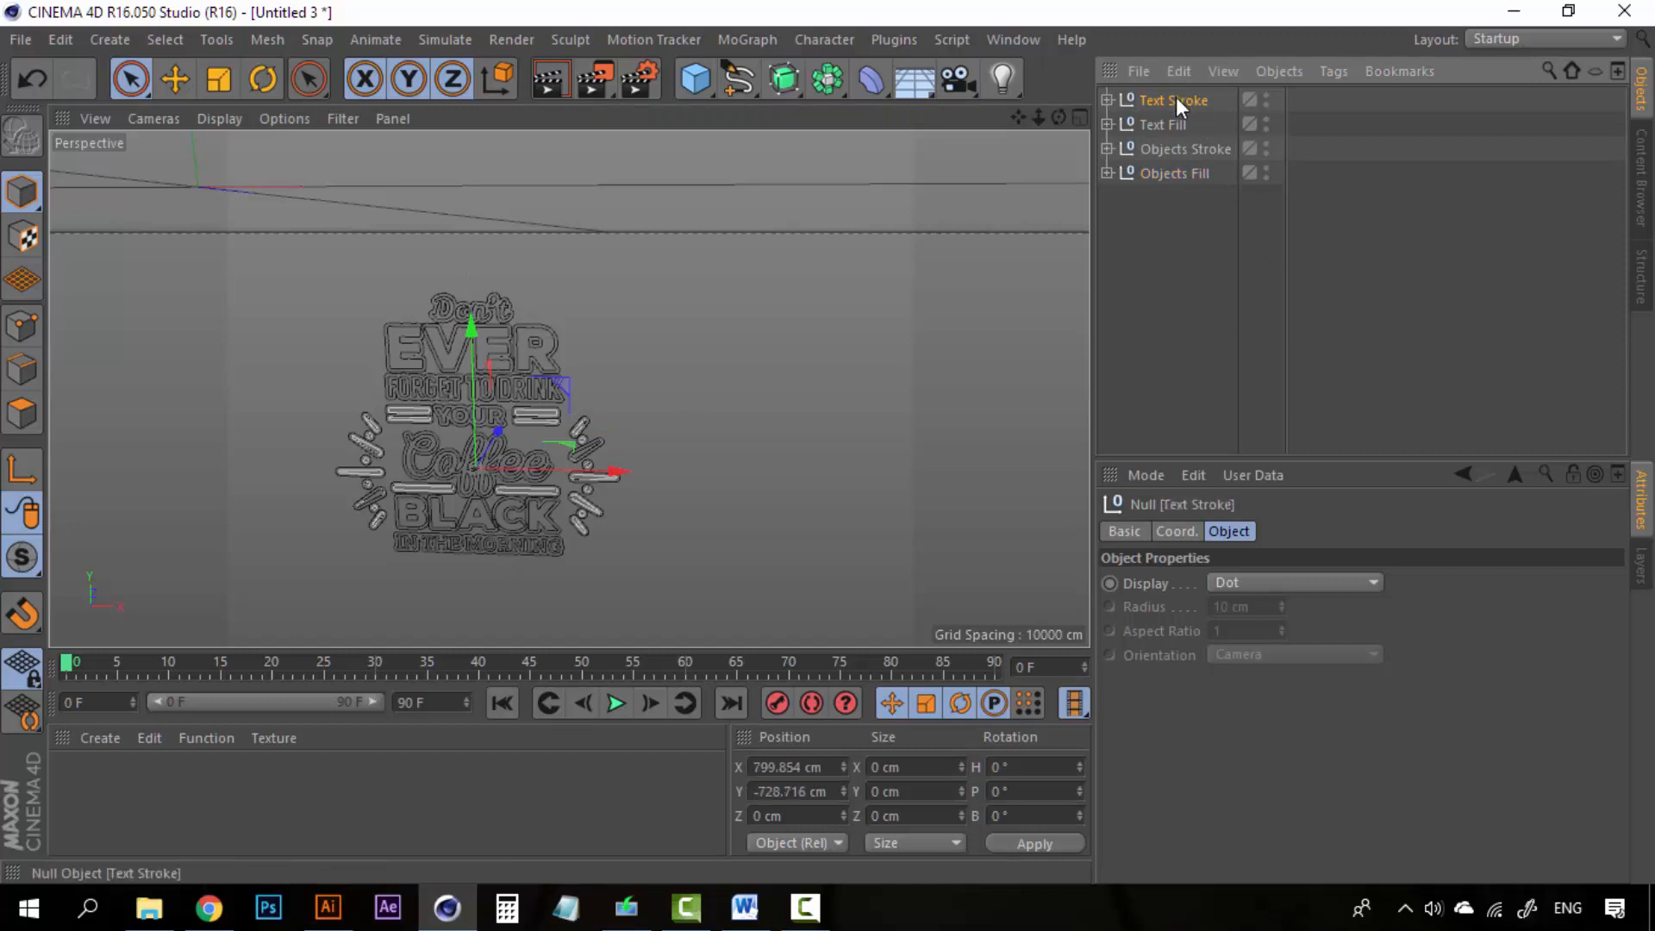
left_click(1157, 174, "shift")
scroll(549, 286, "down", 1)
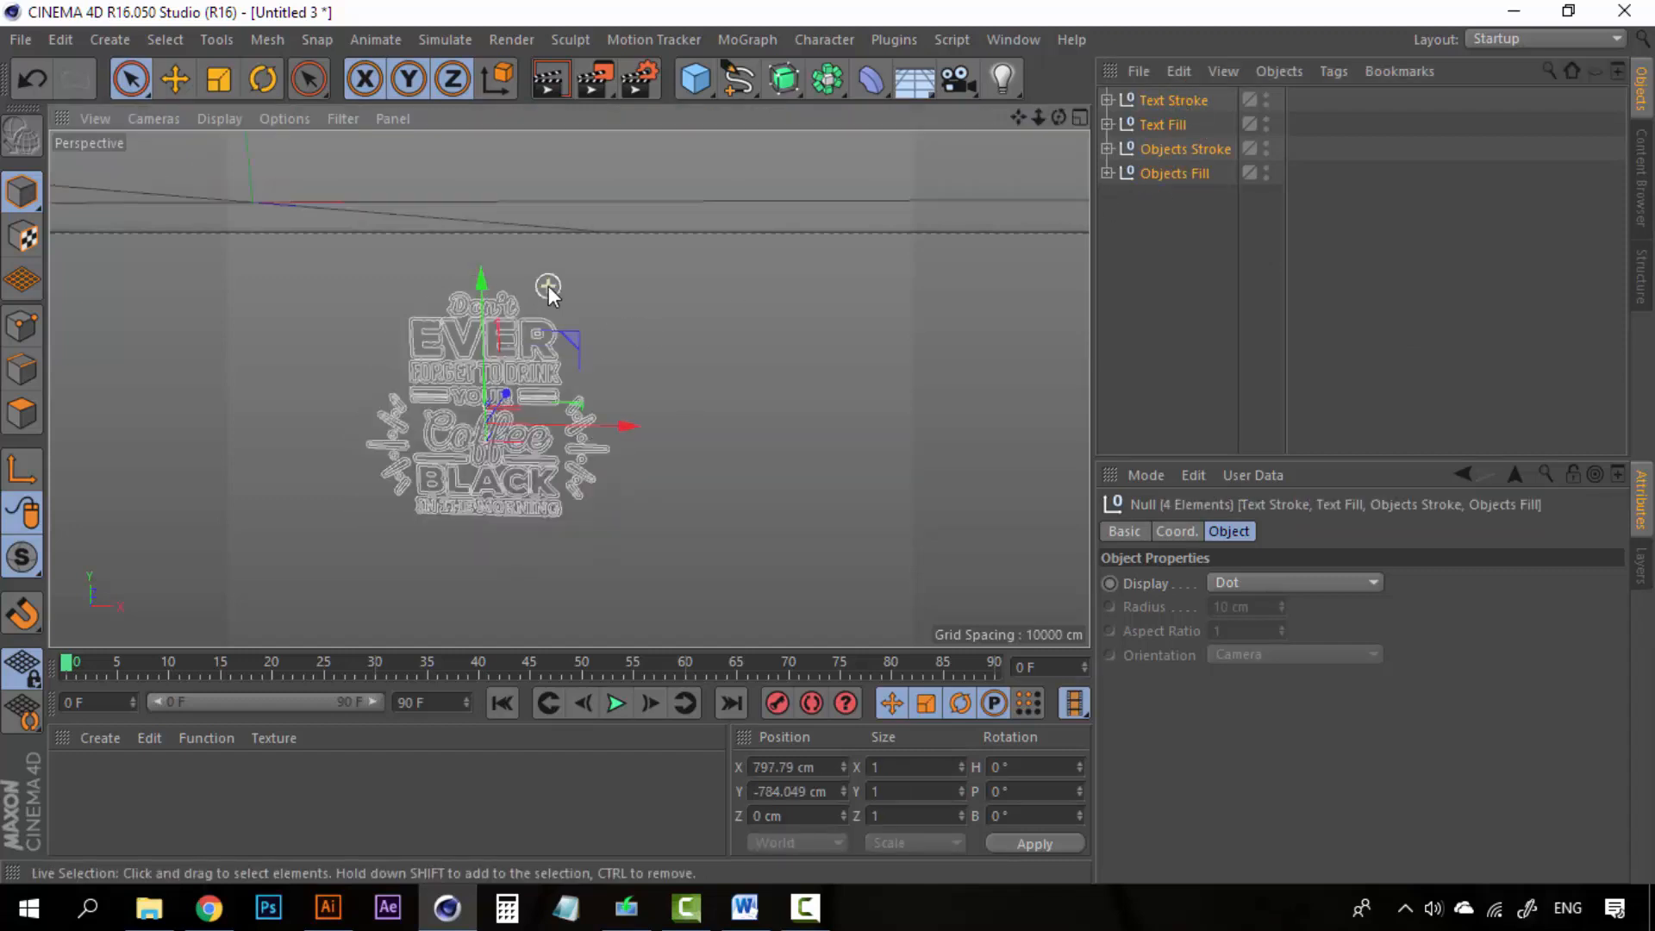
scroll(549, 286, "down", 2)
left_click_drag(603, 258, 517, 302, "alt")
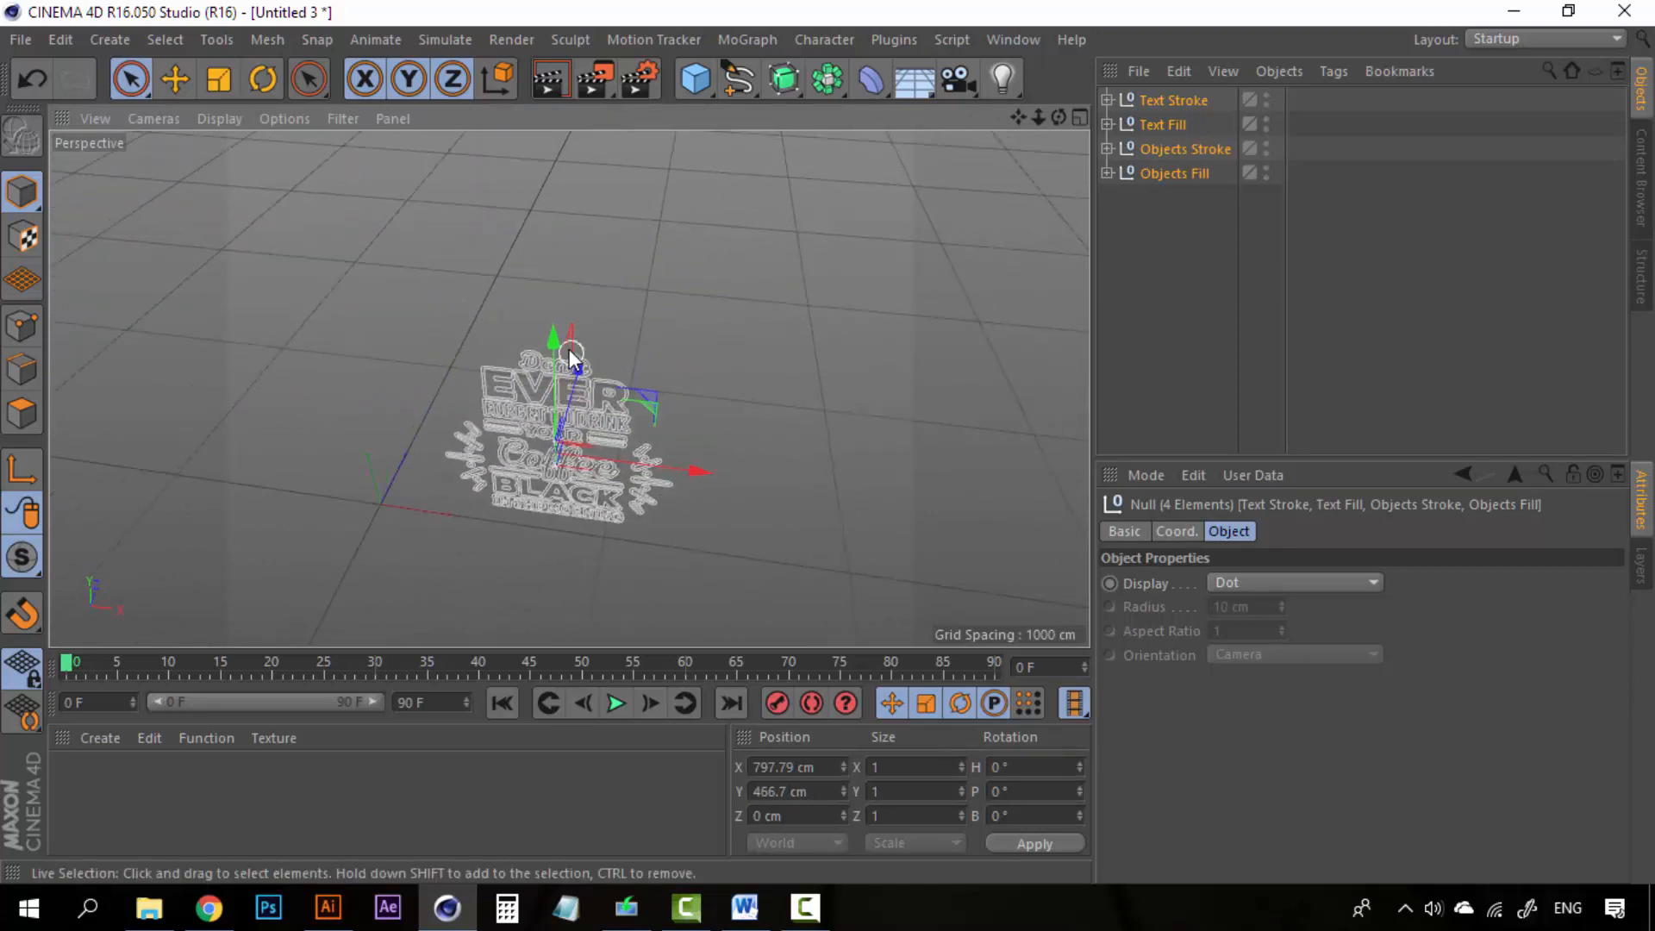
left_click_drag(552, 329, 520, 139)
left_click_drag(634, 601, 619, 448, "alt")
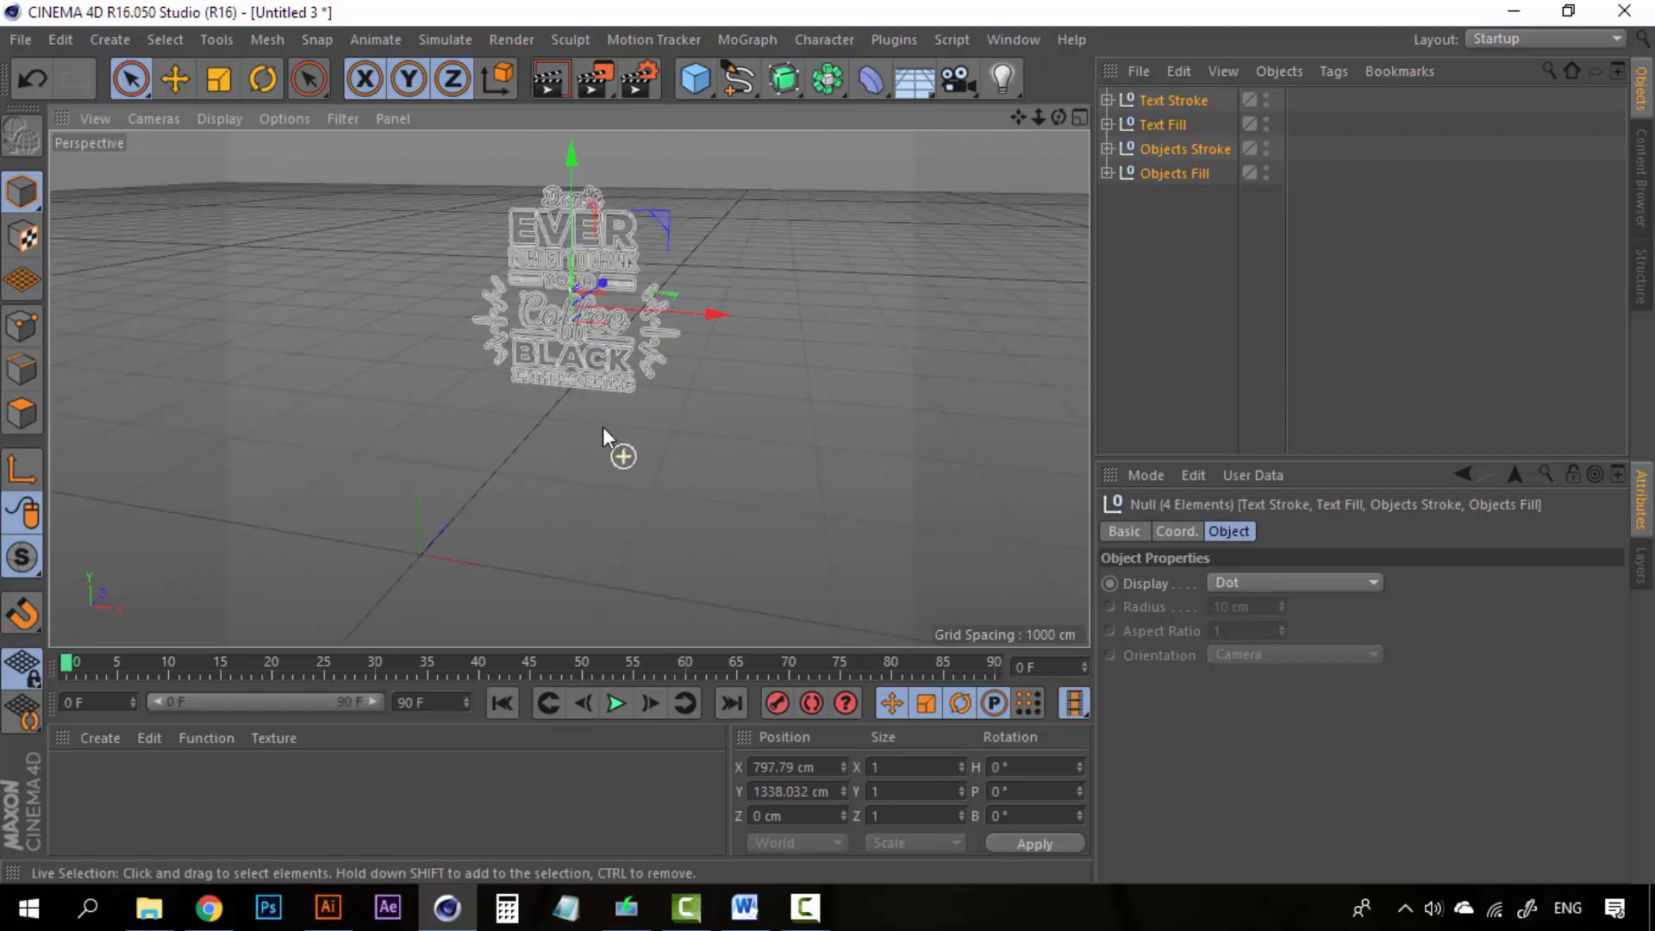
left_click_drag(574, 157, 588, 360)
scroll(588, 473, "up", 5)
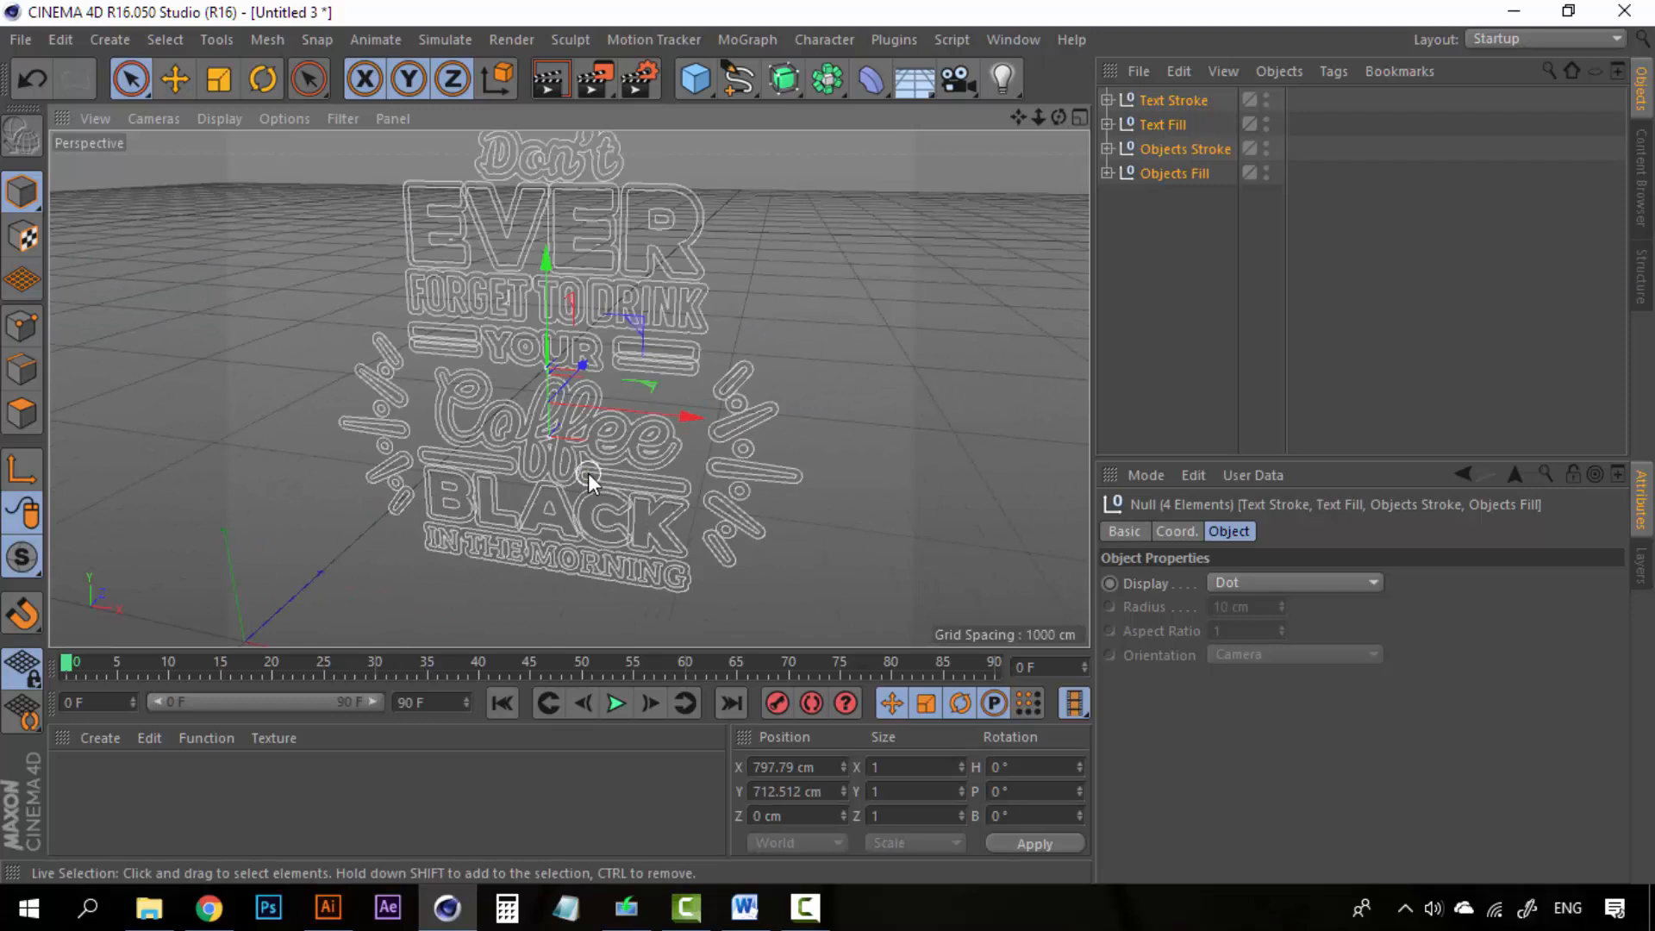
Enlarge the four selected groups together in width and height with the Scale tool, and undo the last enlargement
scroll(588, 473, "down", 2)
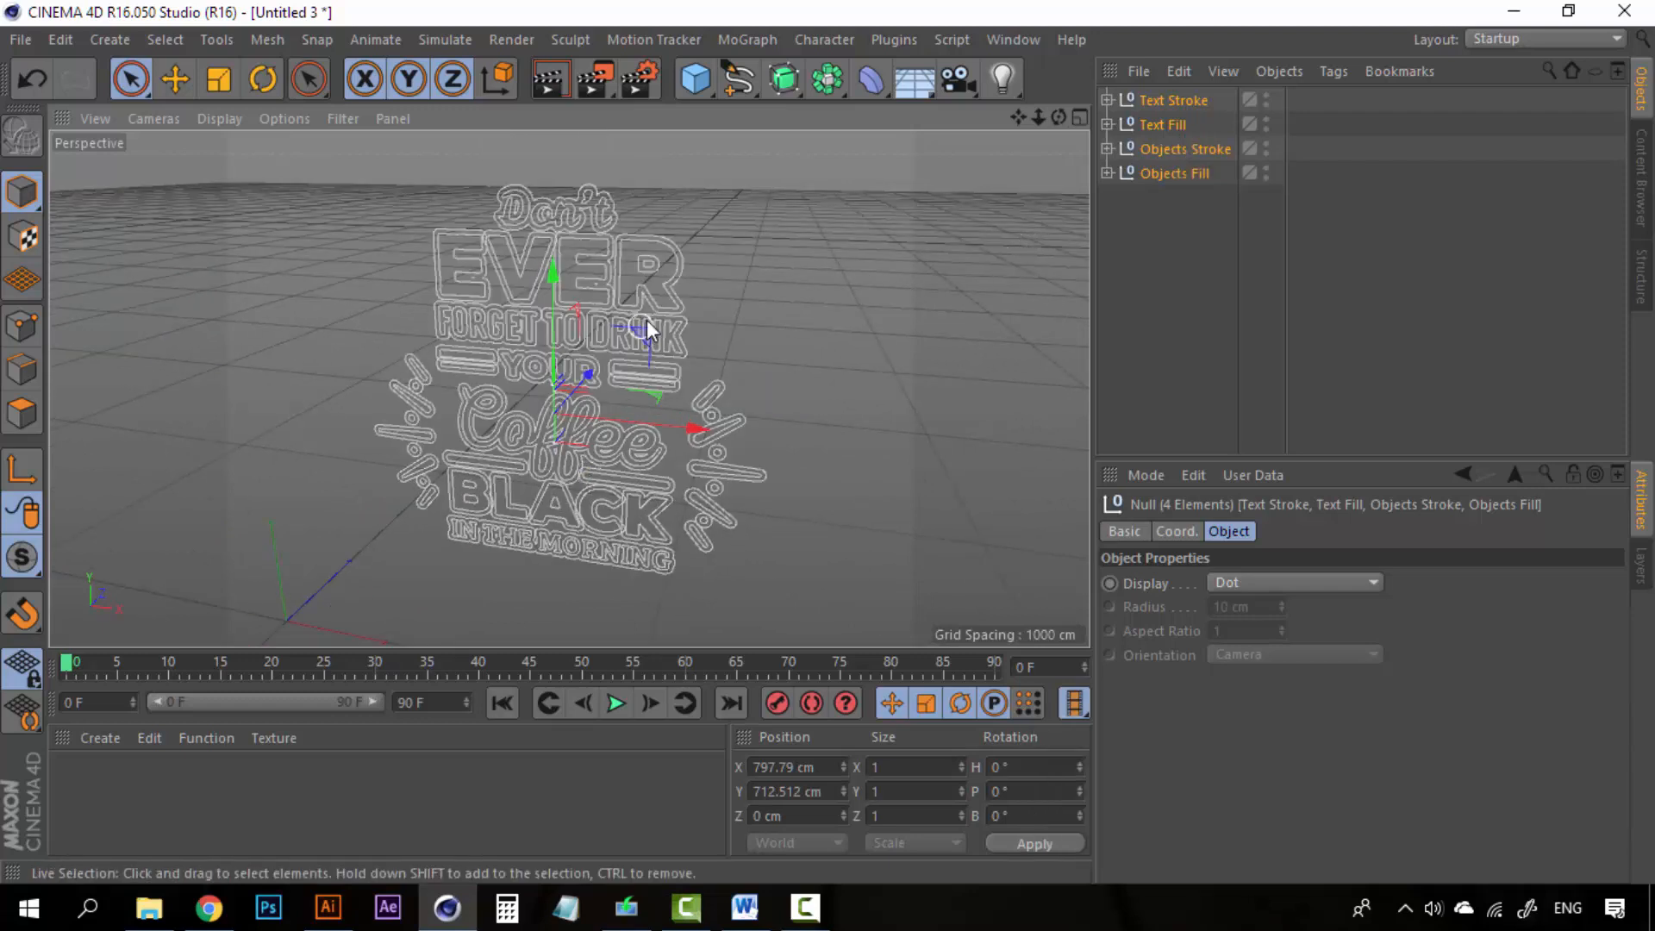
scroll(647, 319, "down", 4)
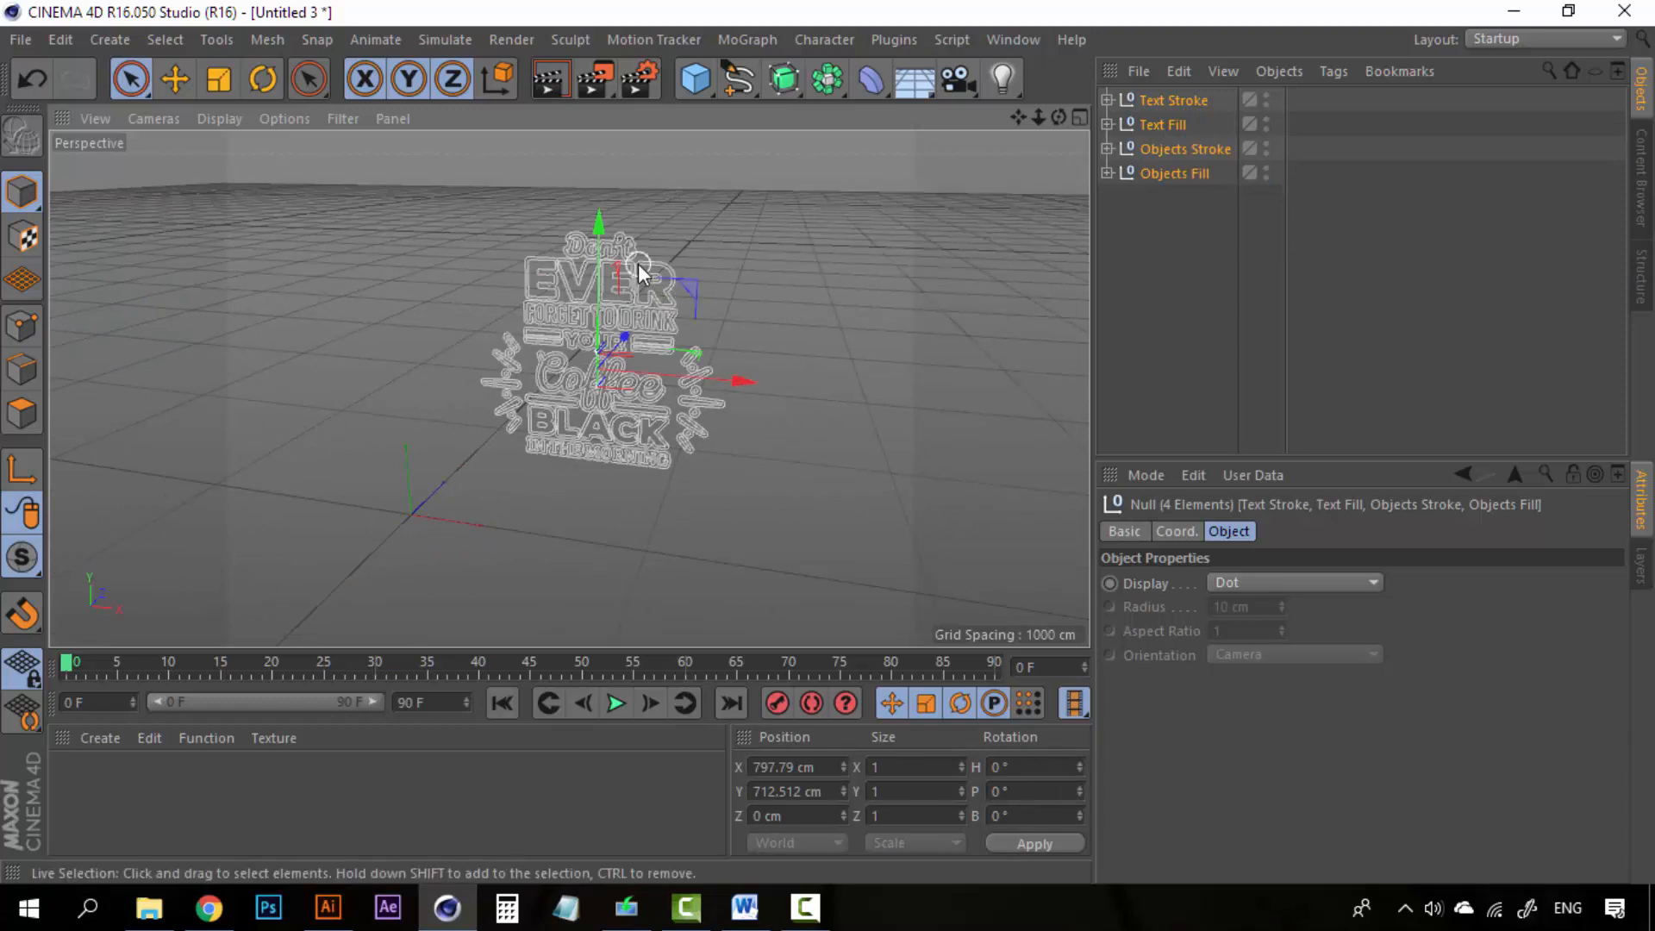
key("t")
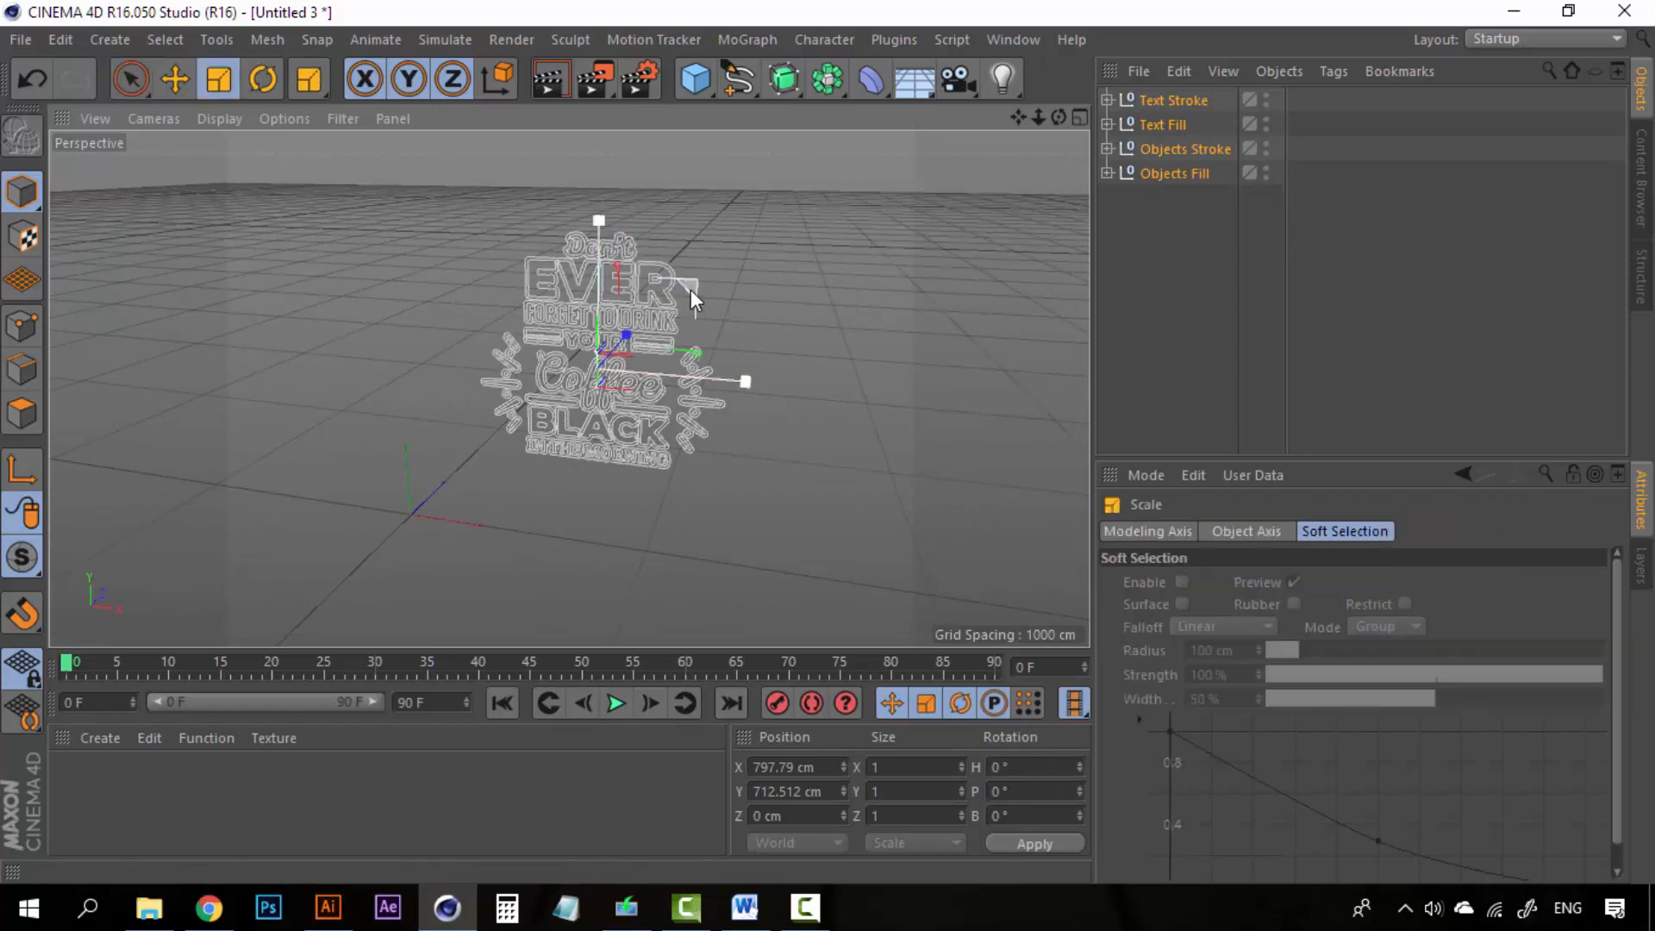
left_click_drag(690, 288, 765, 320)
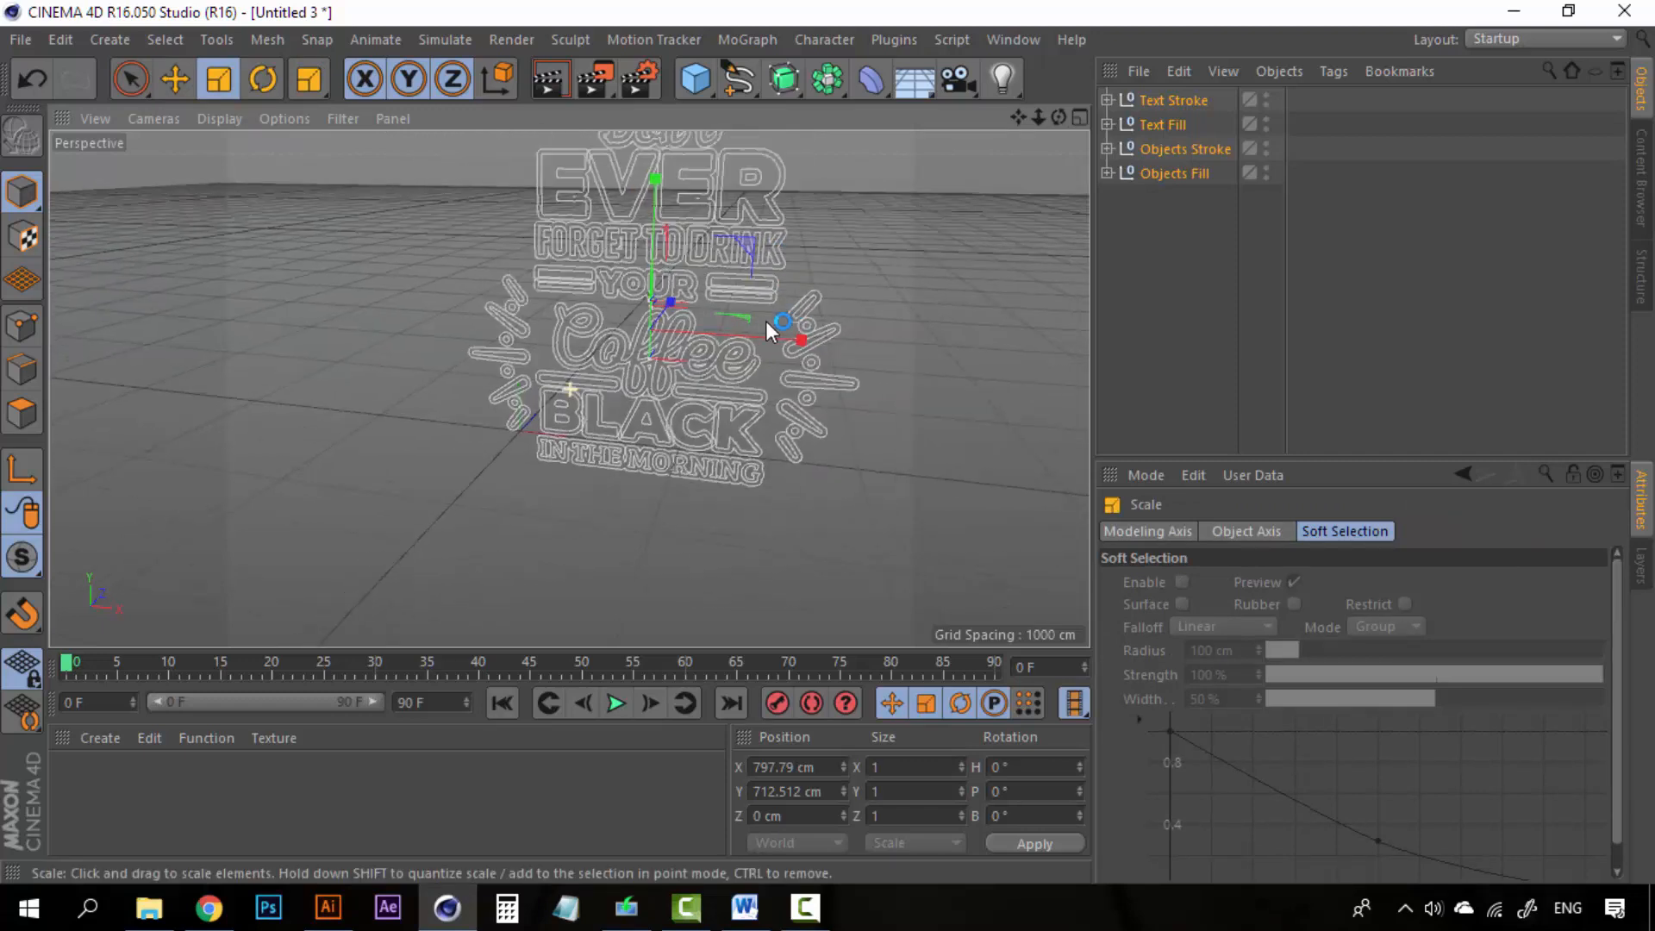
middle_click_drag(767, 322, 690, 400, "alt")
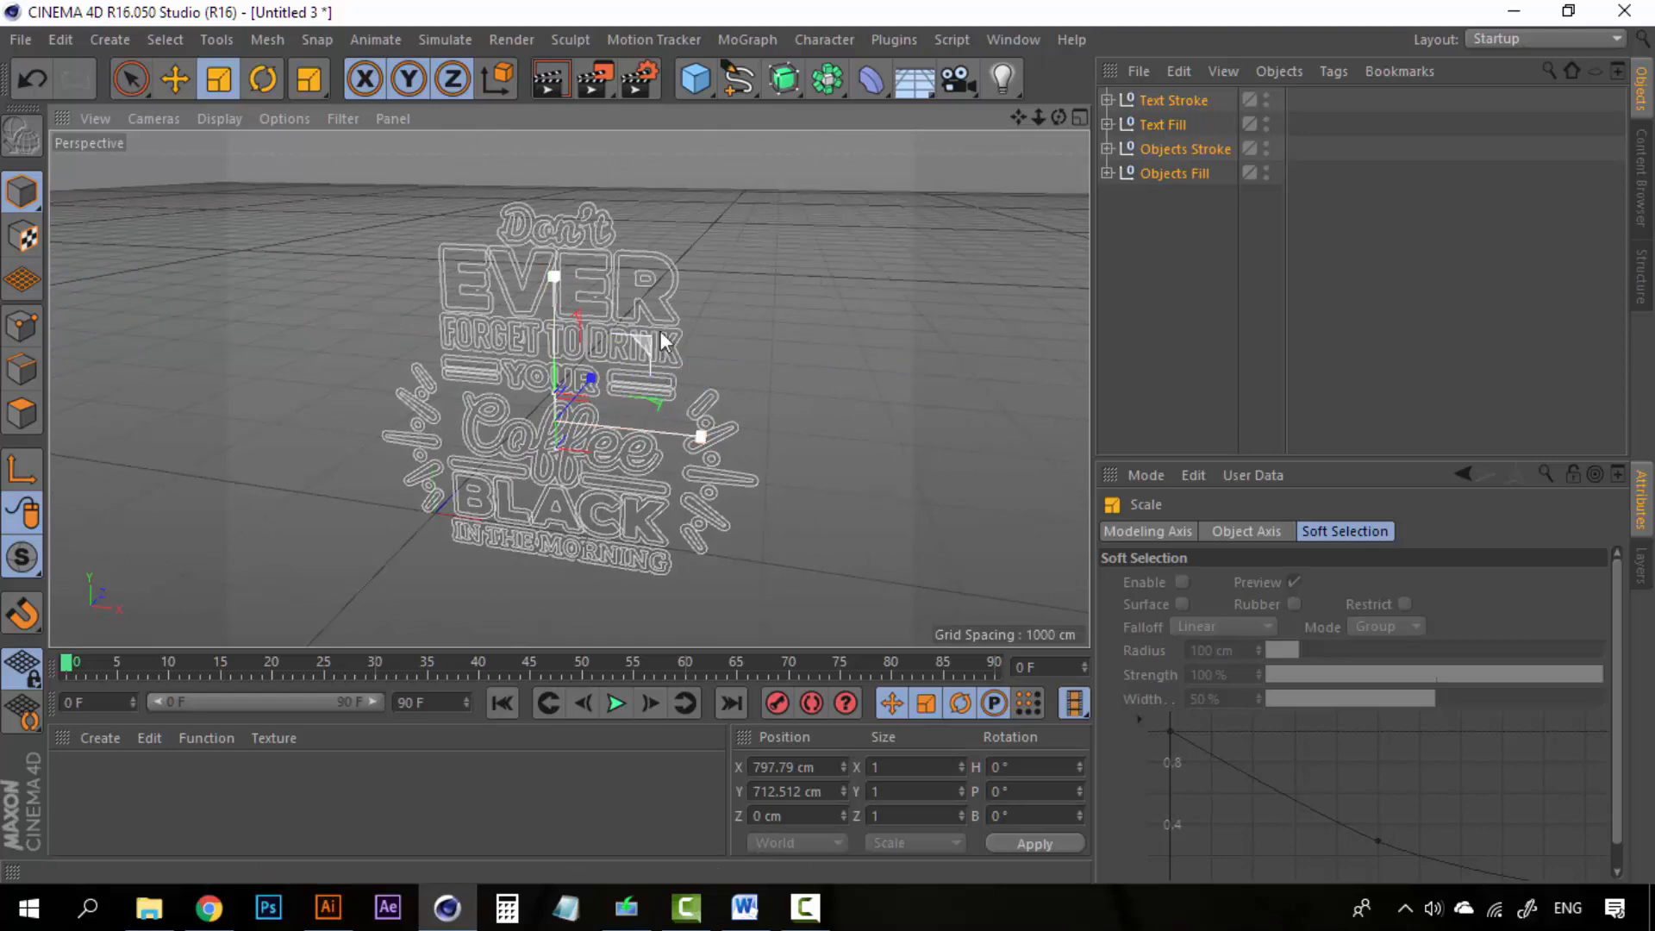
left_click_drag(661, 333, 726, 291)
scroll(726, 292, "down", 3)
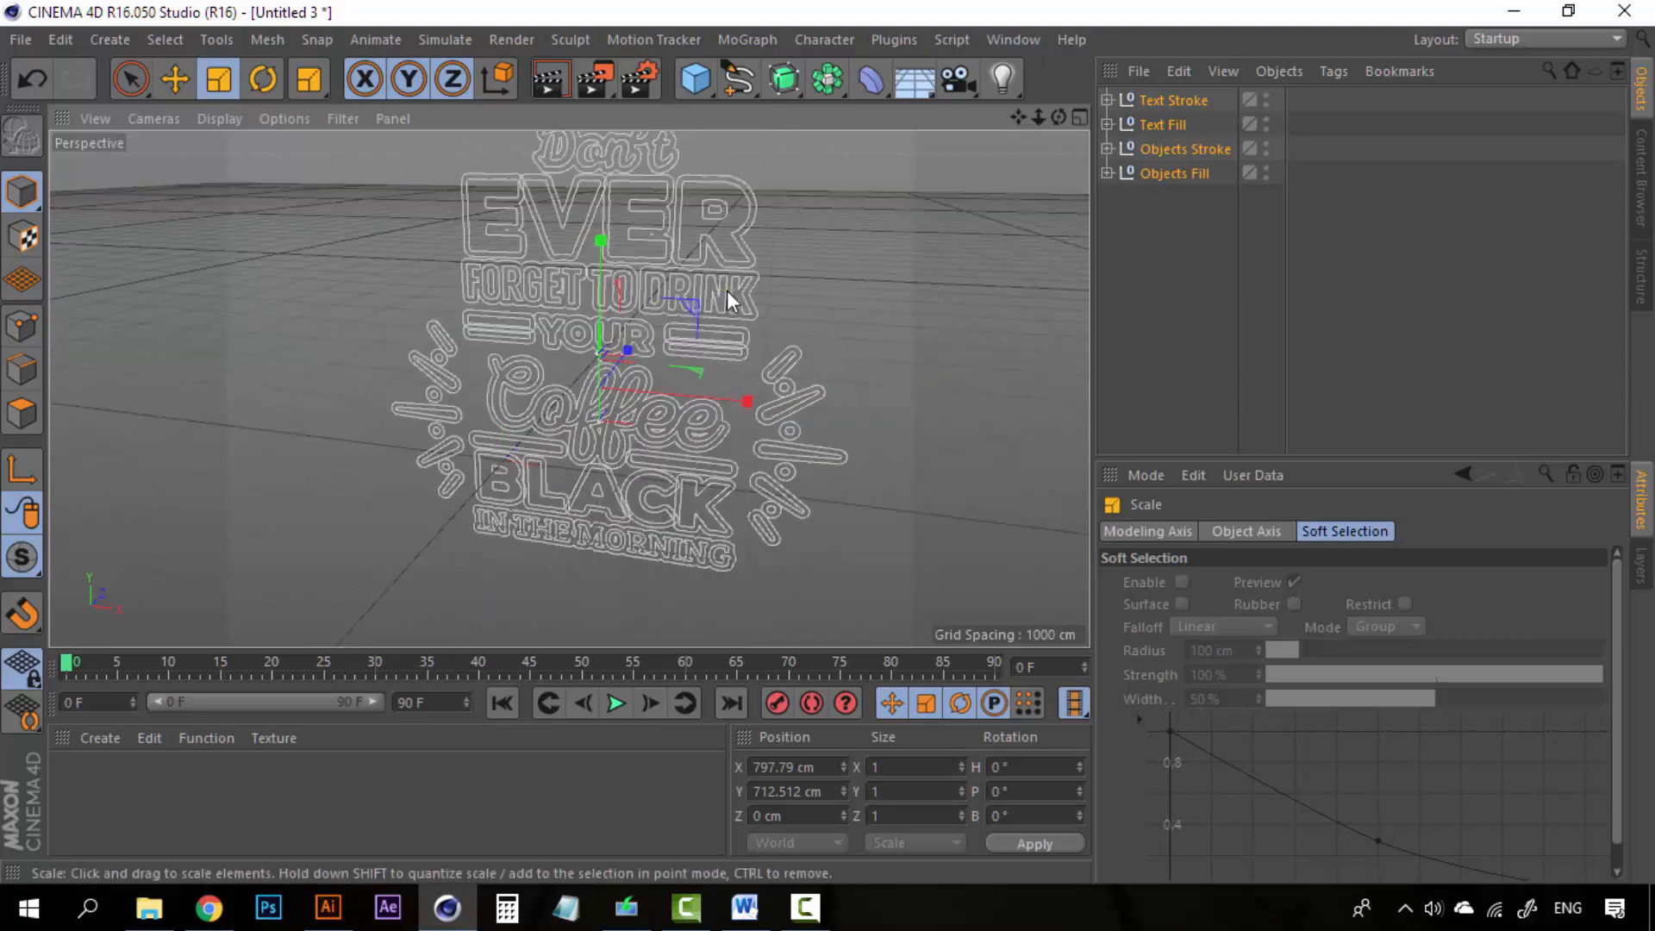
middle_click_drag(727, 292, 685, 381, "alt")
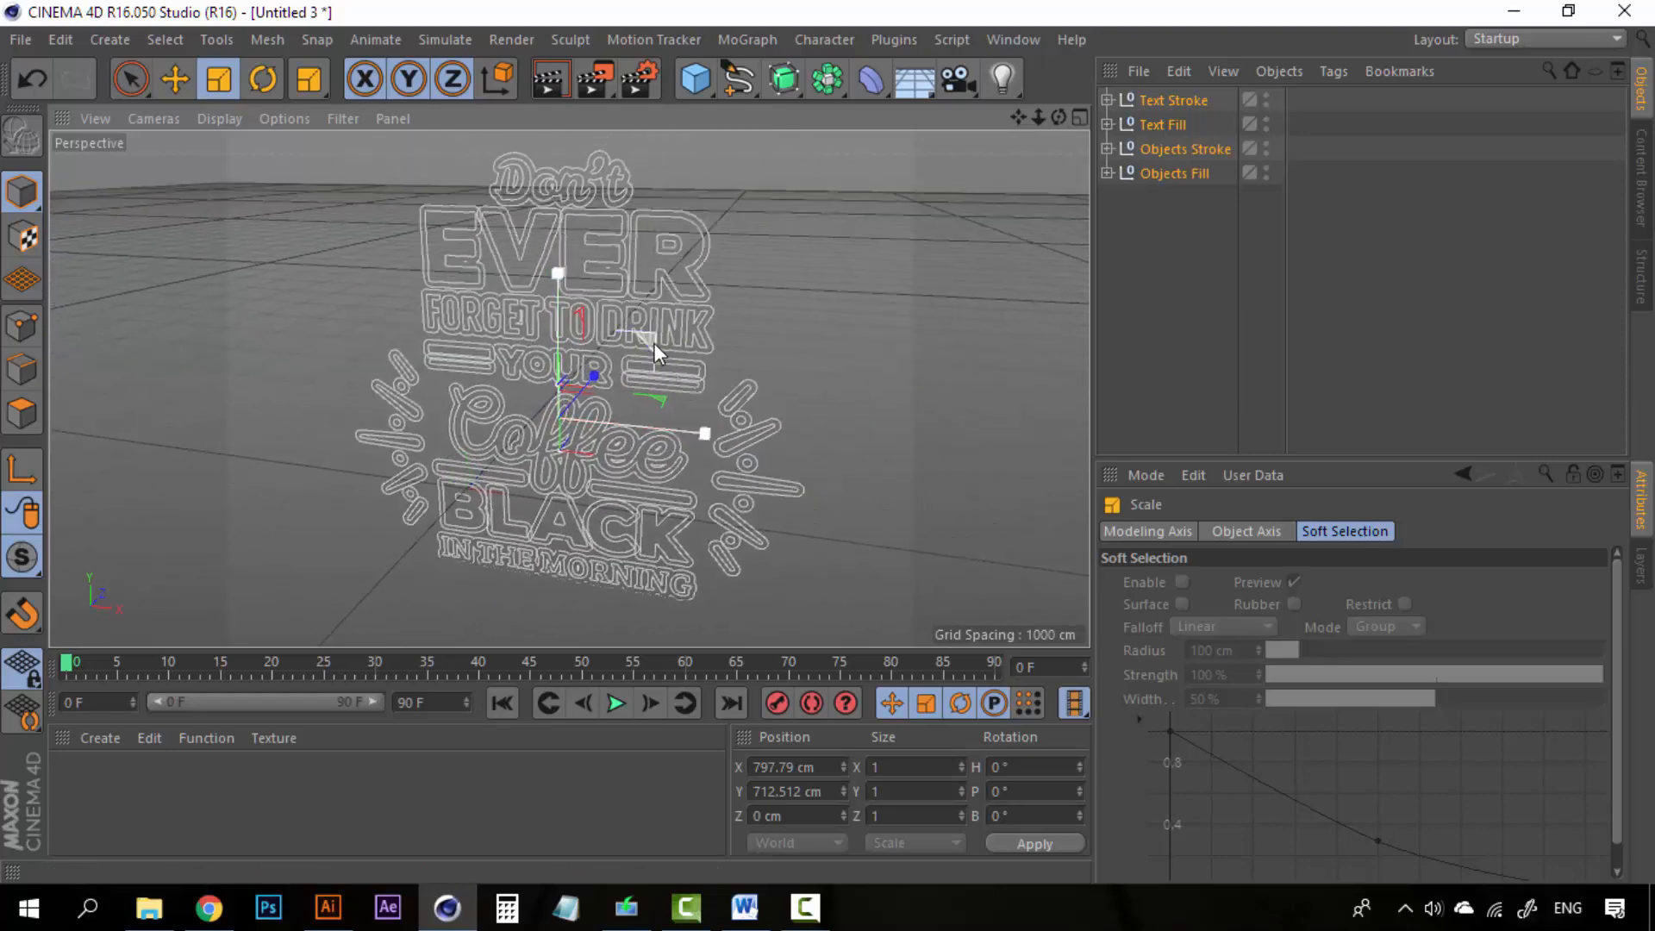
key("ctrl+z")
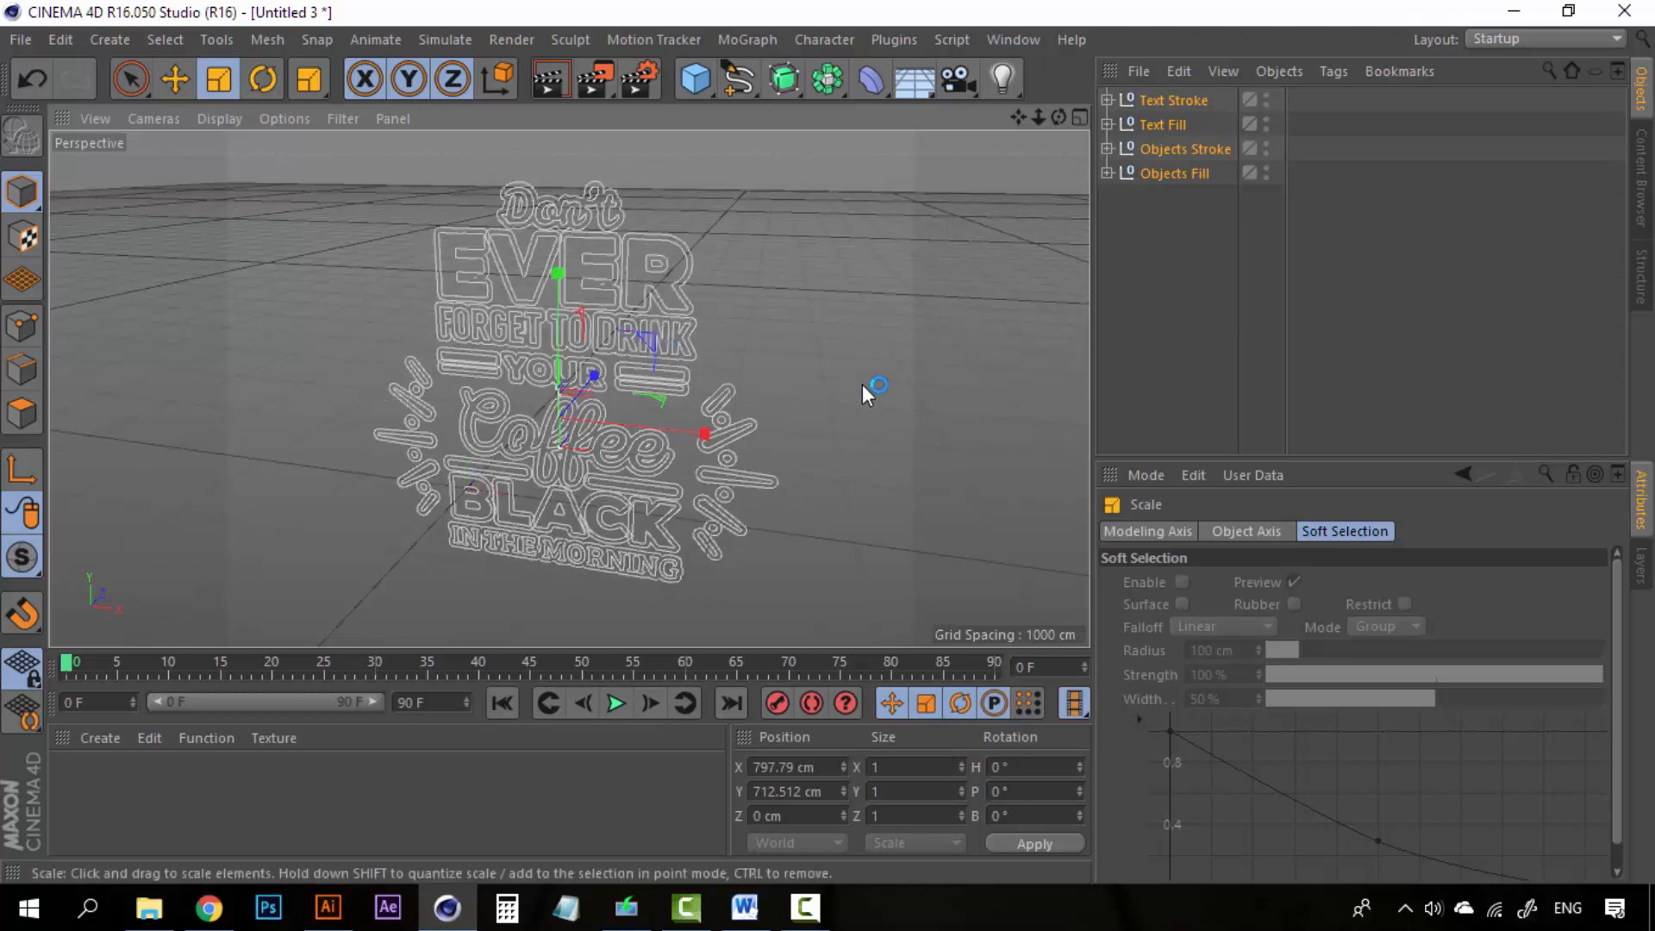
Examine the four imported groups one by one and the paths inside the Objects Fill and Text Fill groups
left_click(1174, 101)
left_click(1164, 124)
left_click(1172, 148)
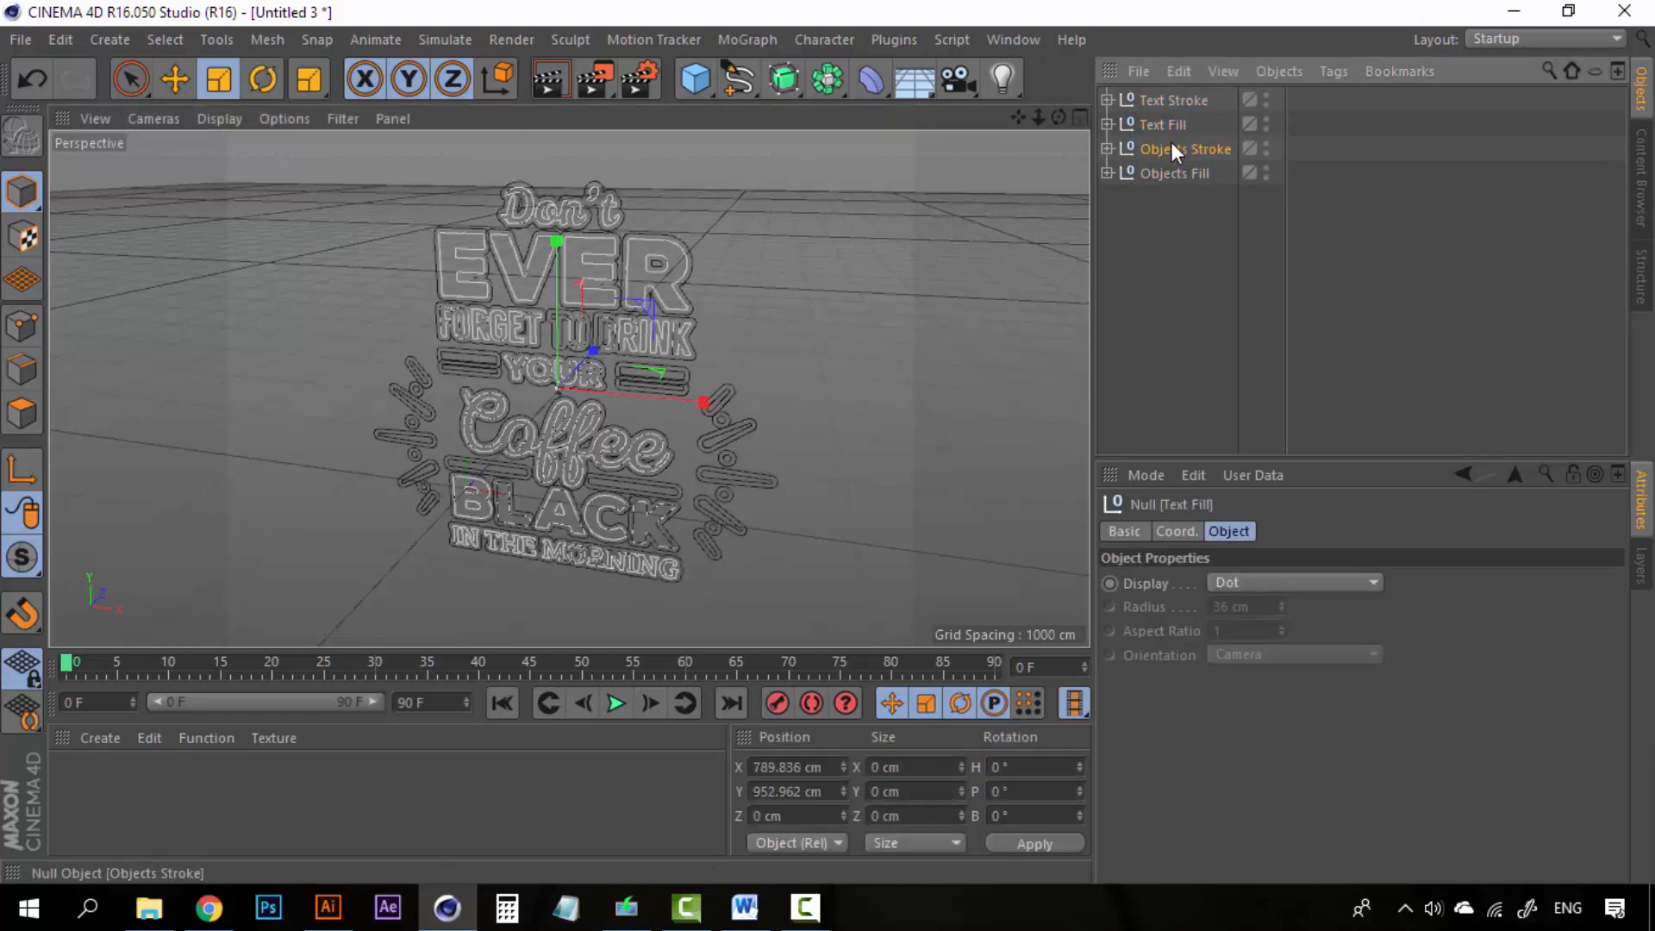
left_click(1171, 173)
left_click(1166, 102)
left_click(1166, 124)
left_click(1171, 174)
left_click(1107, 173)
scroll(1157, 311, "down", 5)
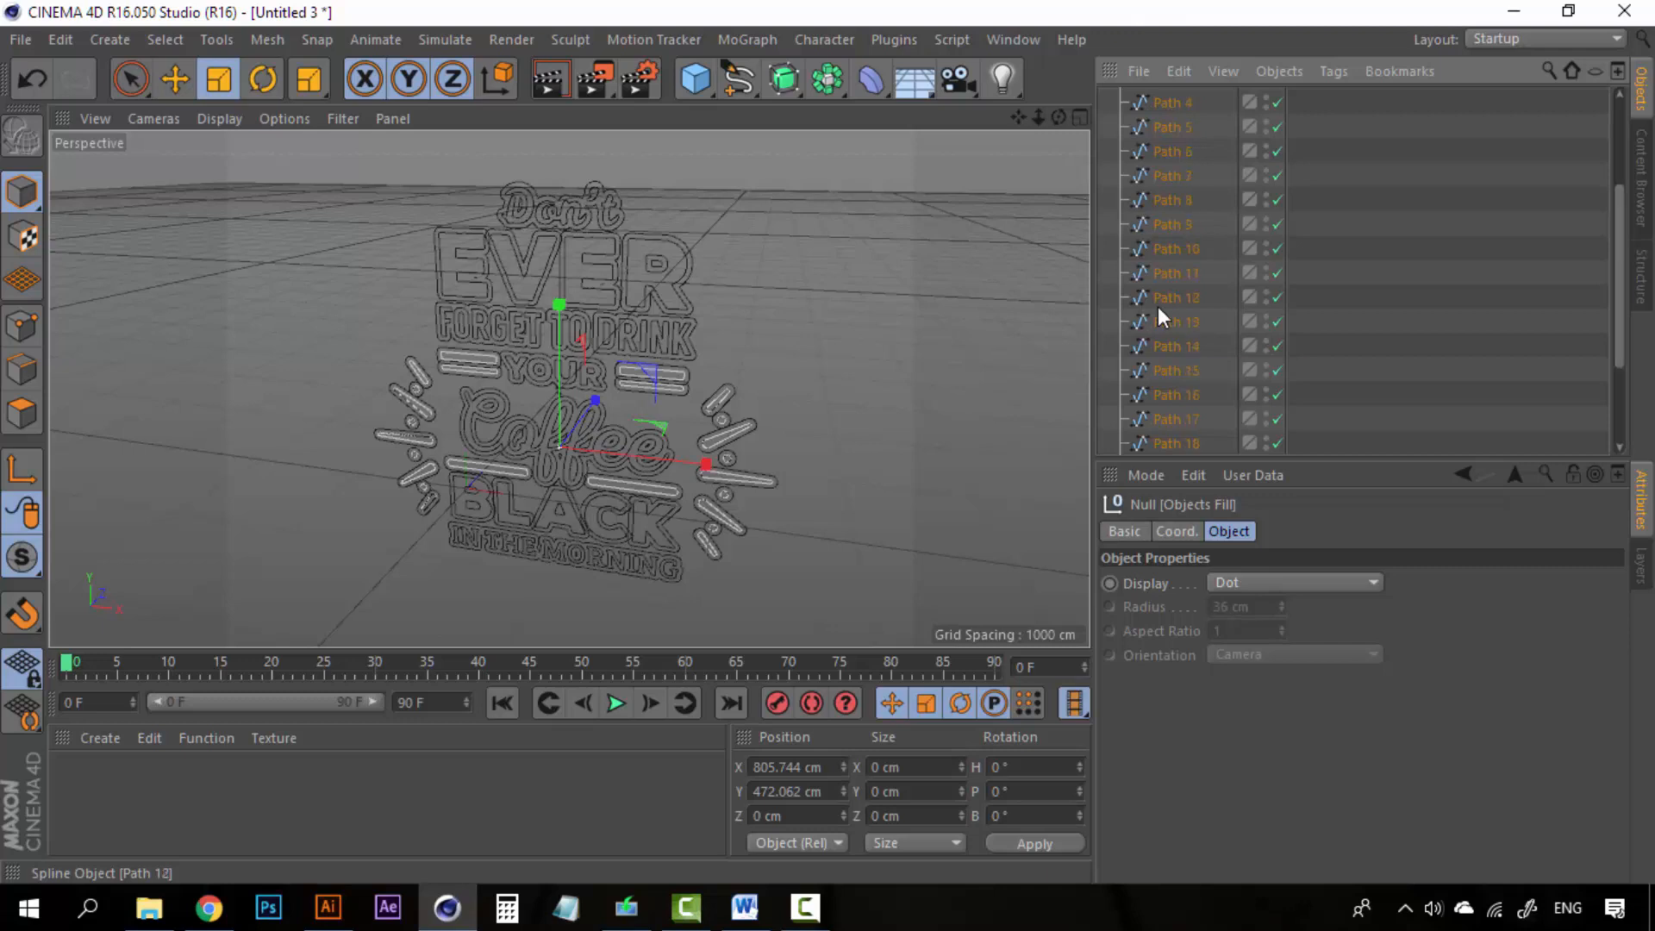
scroll(1164, 293, "up", 5)
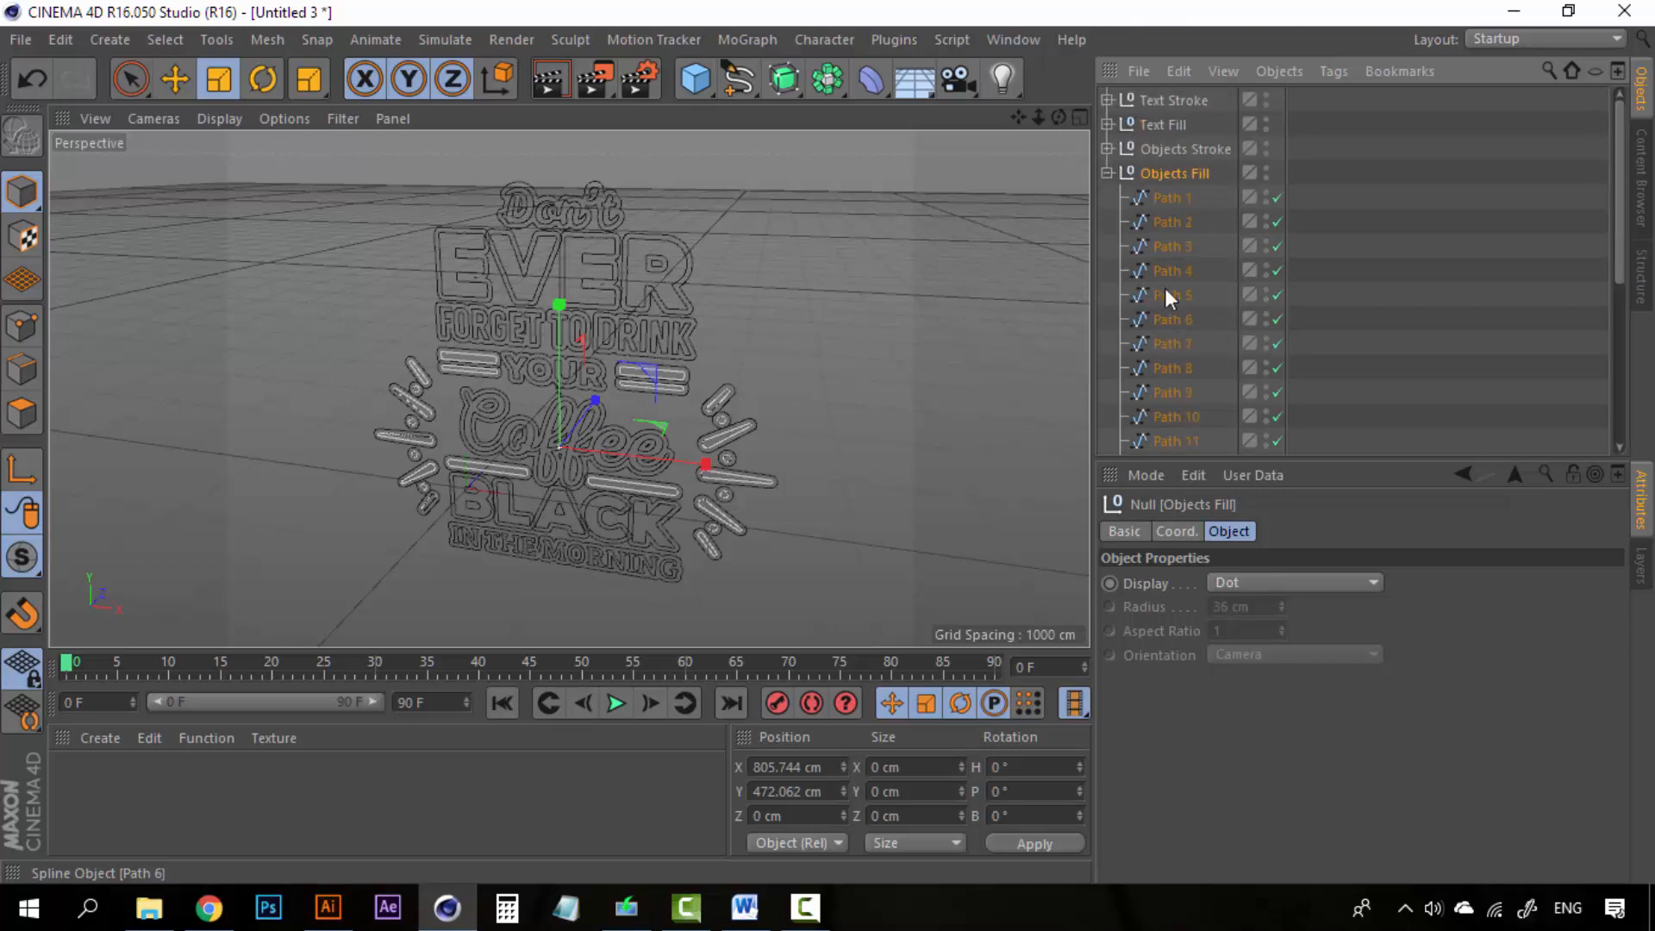
left_click(1107, 173)
left_click(1107, 124)
scroll(1180, 339, "down", 15)
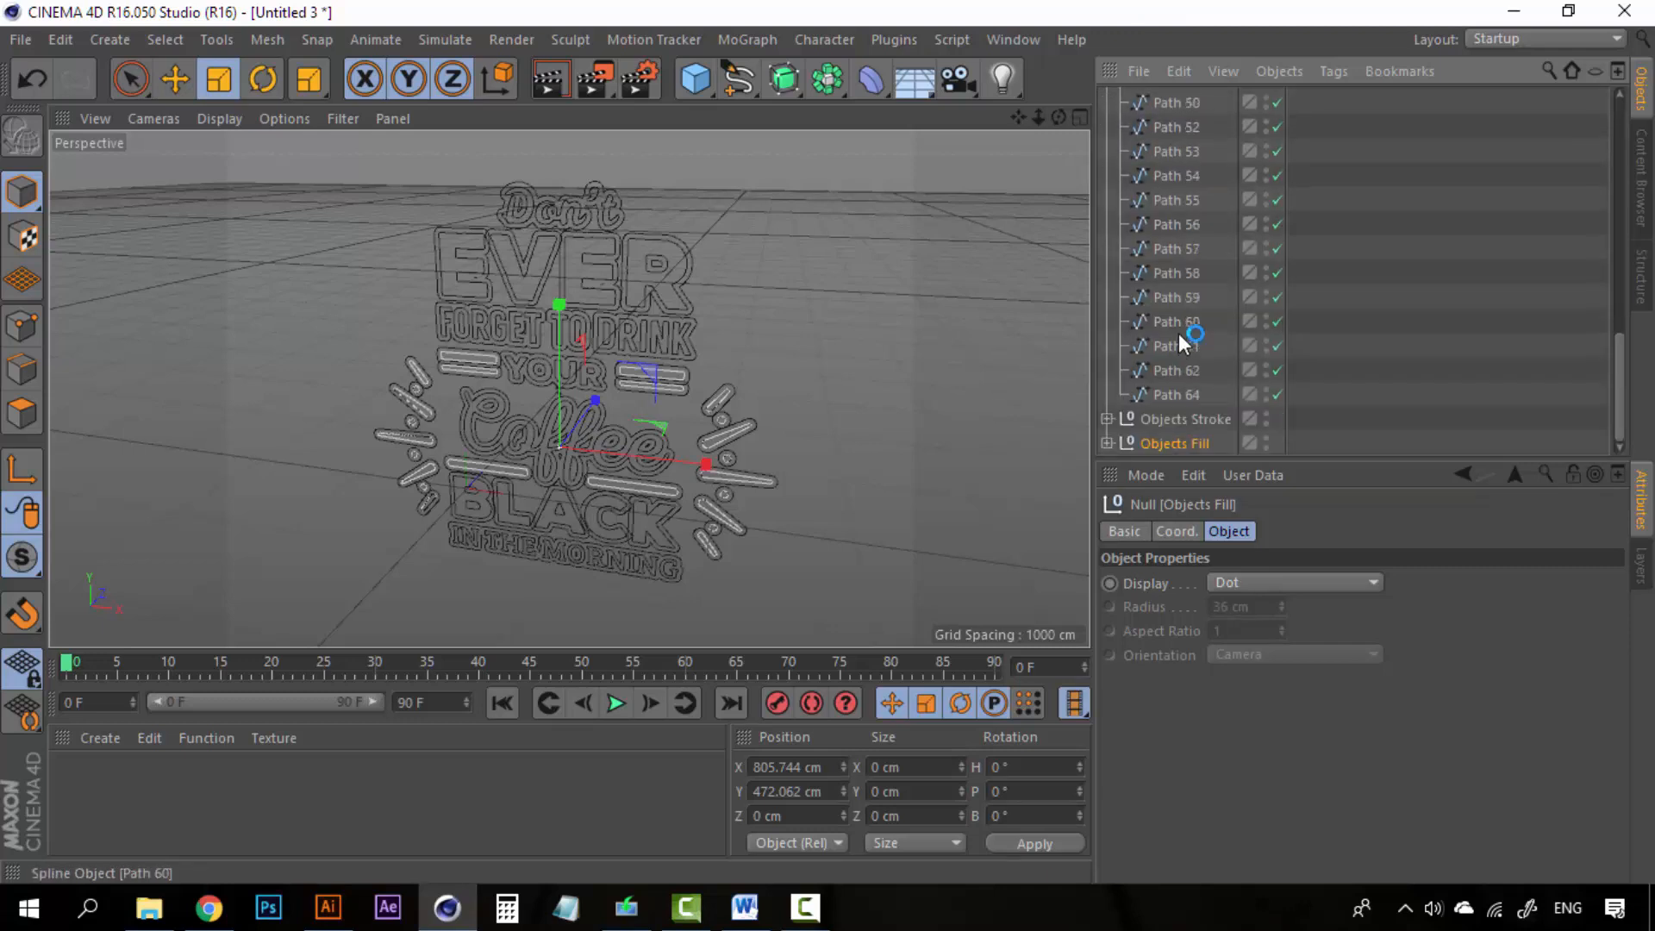
scroll(1180, 379, "up", 15)
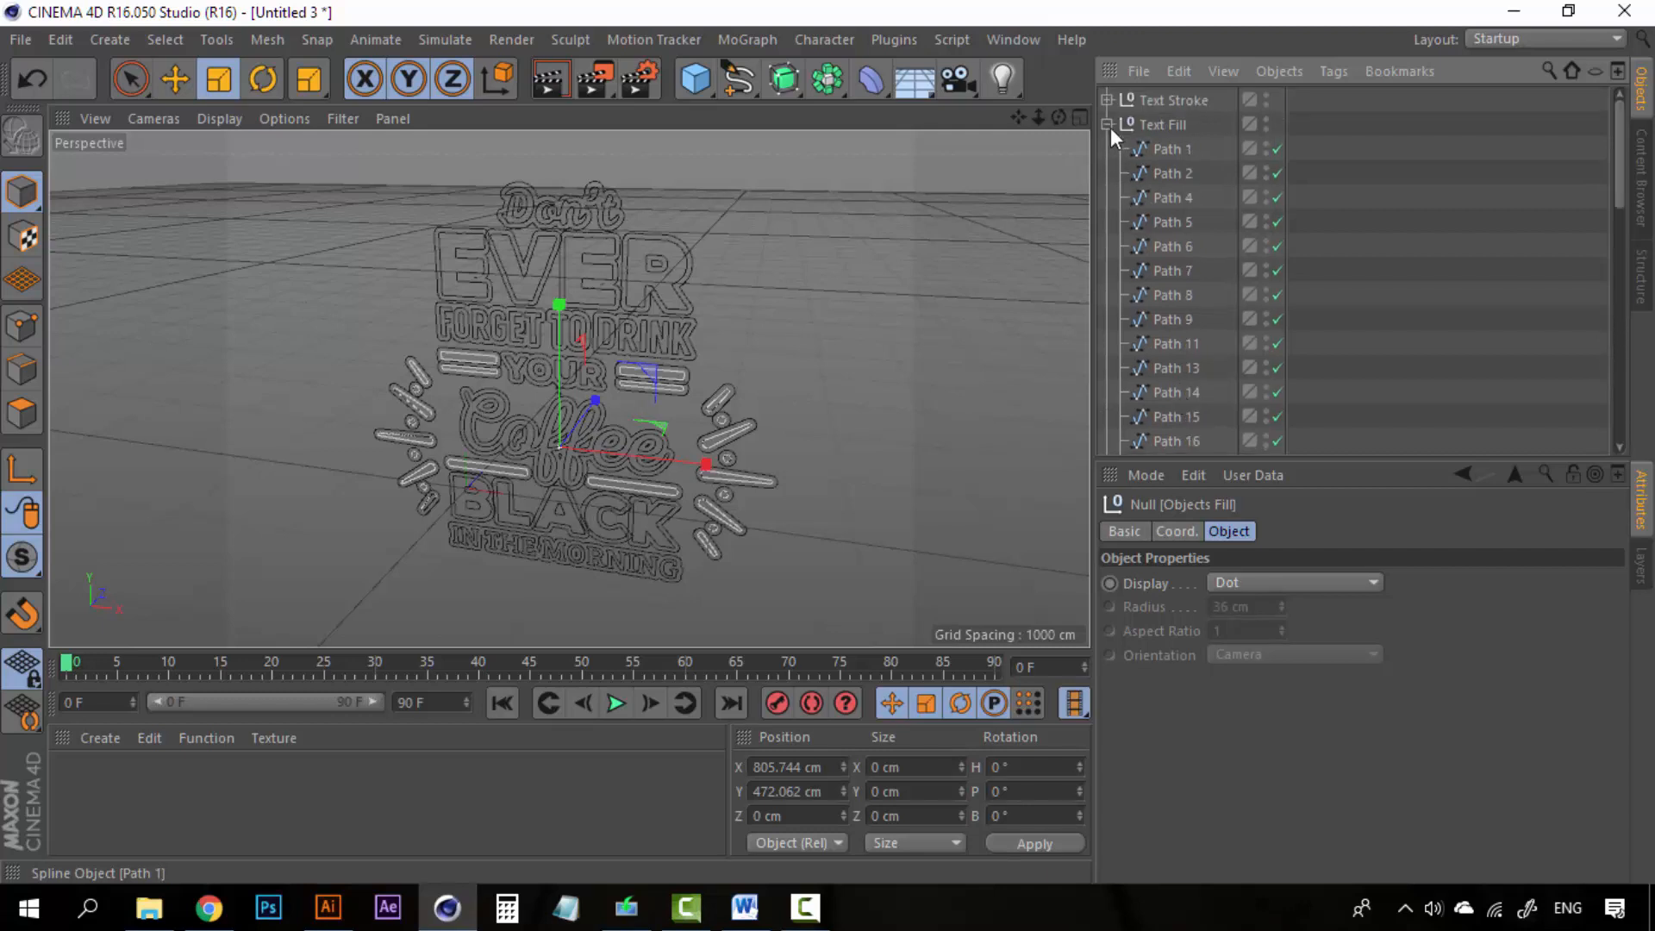
left_click(1102, 124)
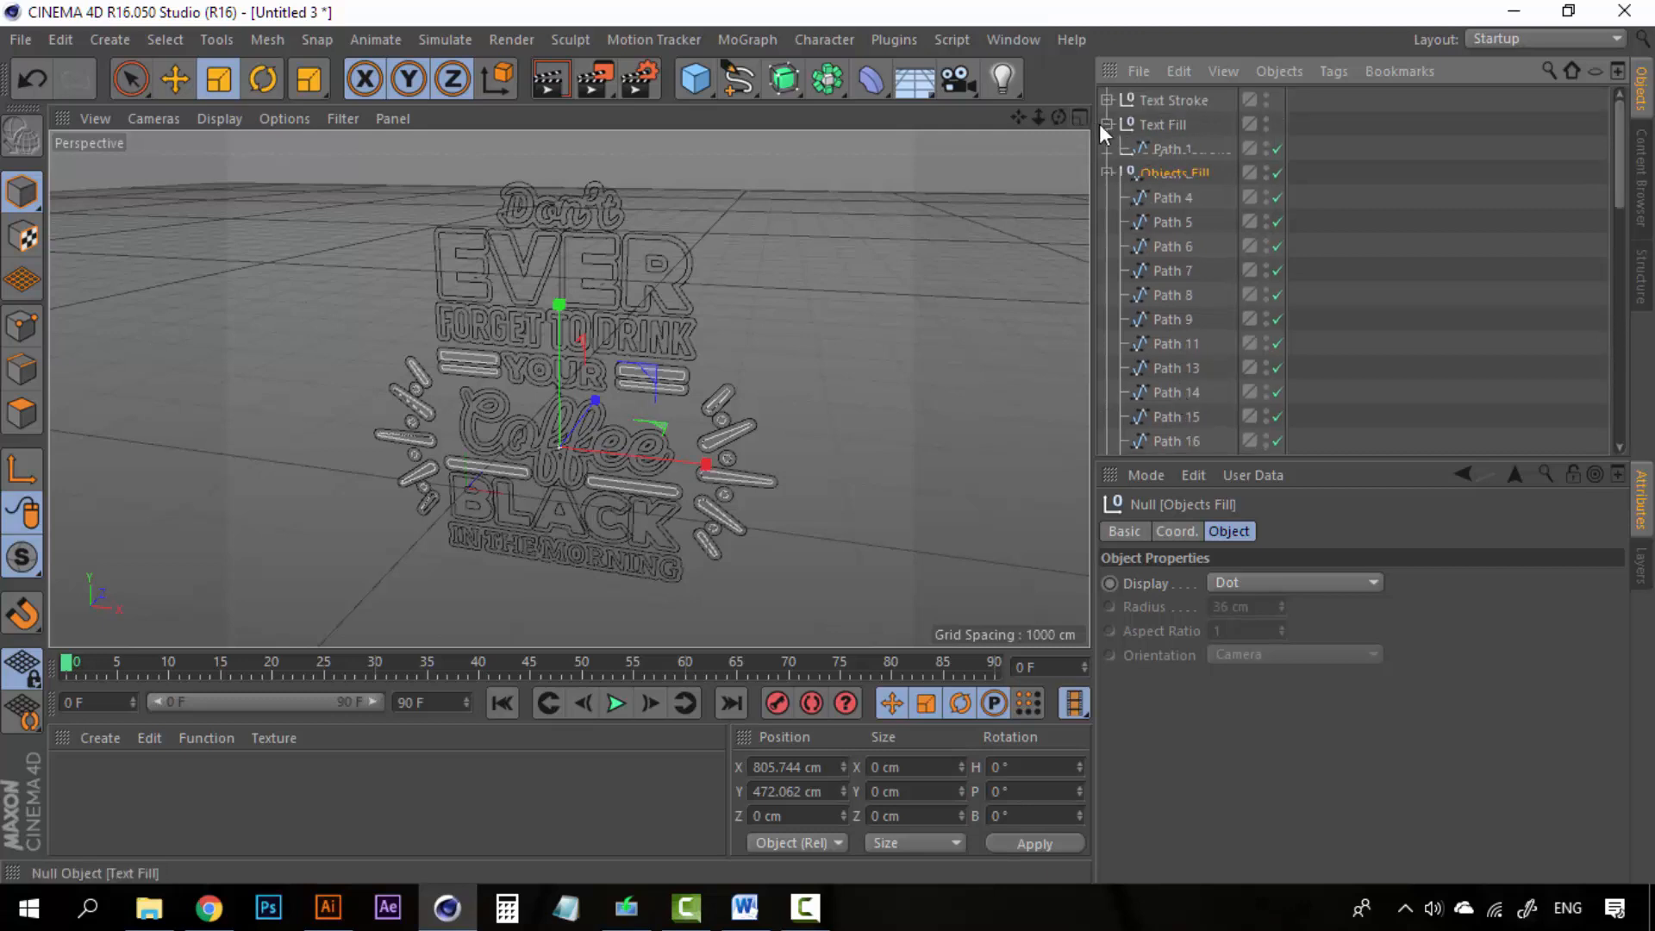
left_click(790, 82)
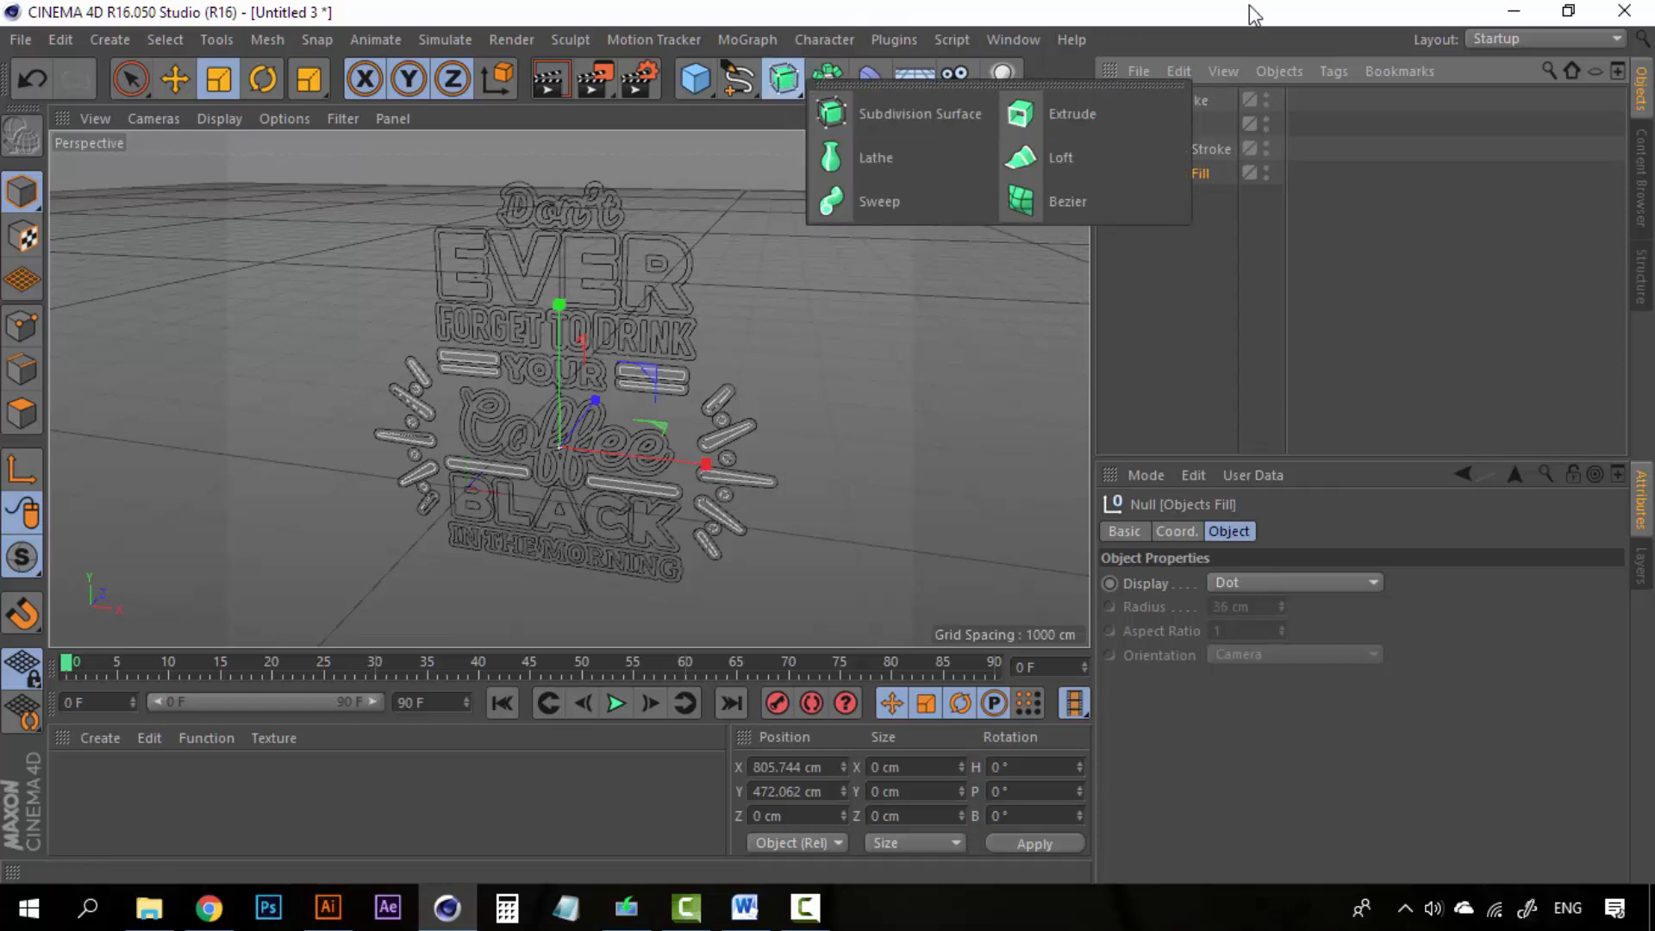
left_click(1178, 100)
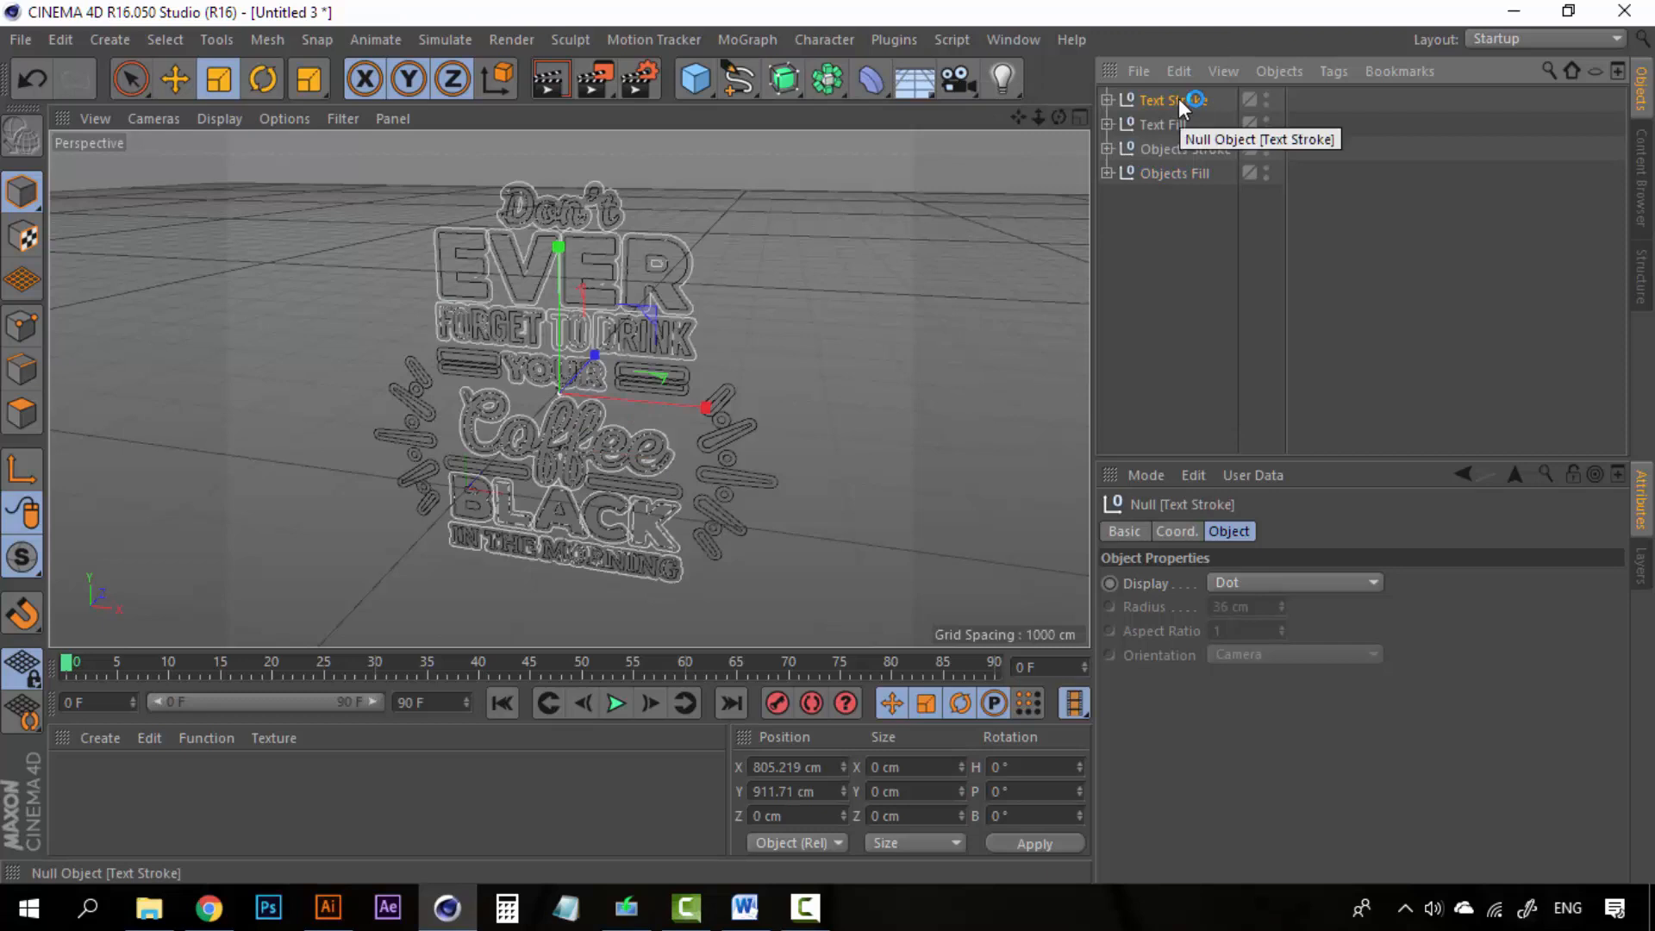
Merge Path 1 through Path 24 of the Objects Fill group into a single spline with Connect Objects + Delete
left_click(1108, 172)
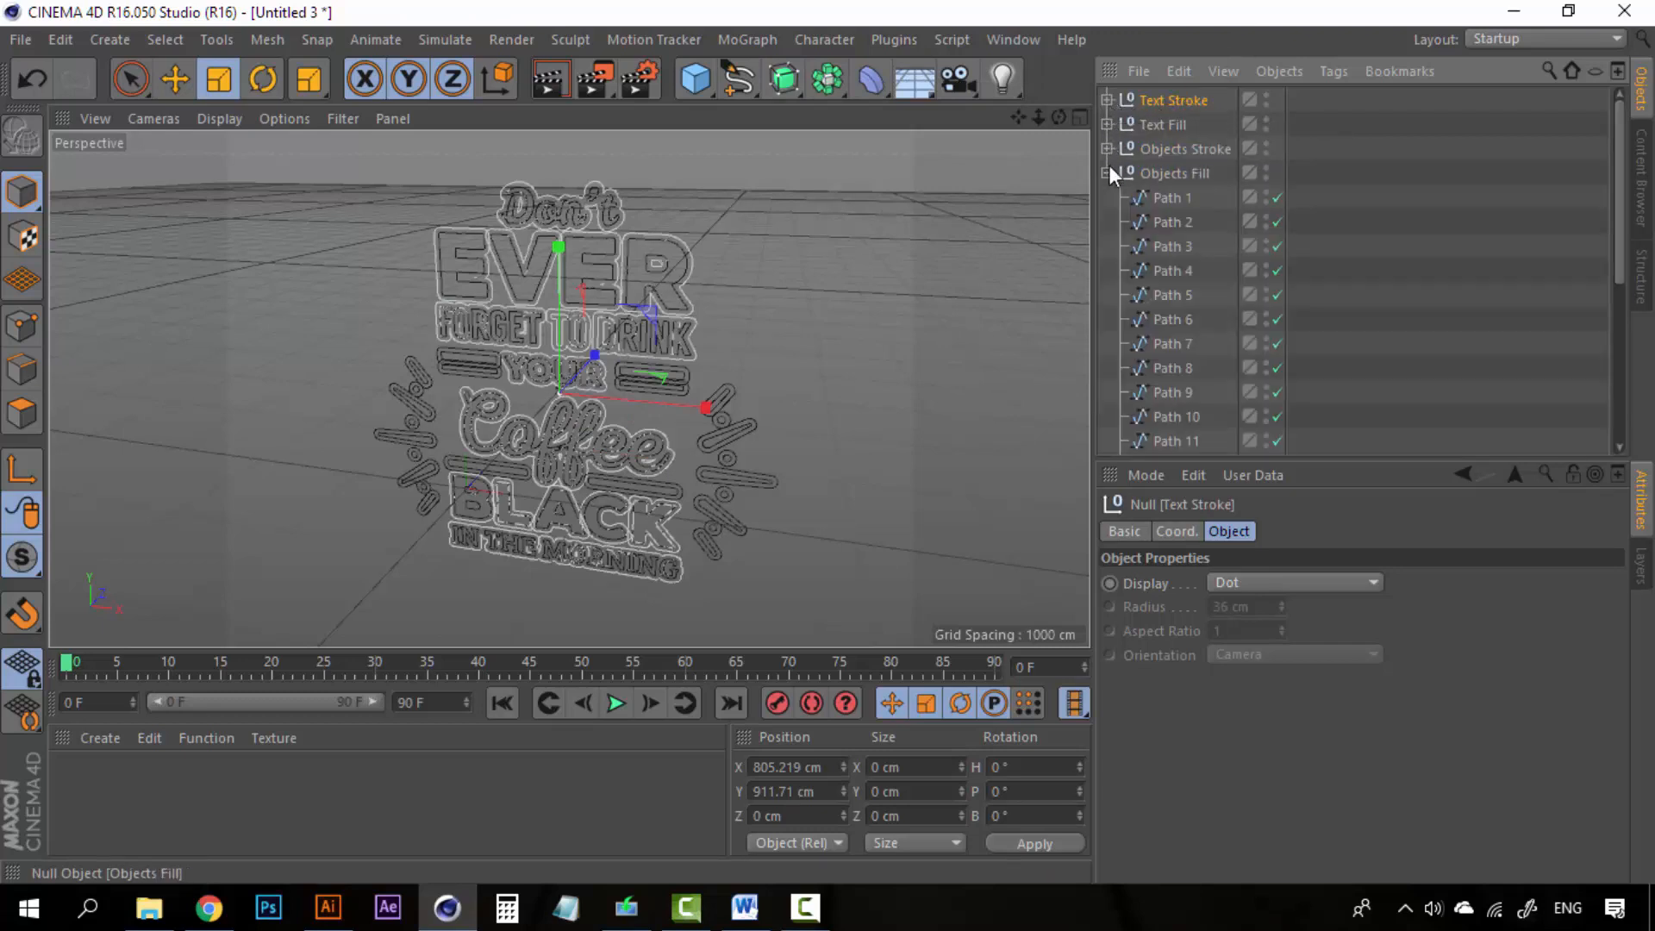
left_click(1155, 176)
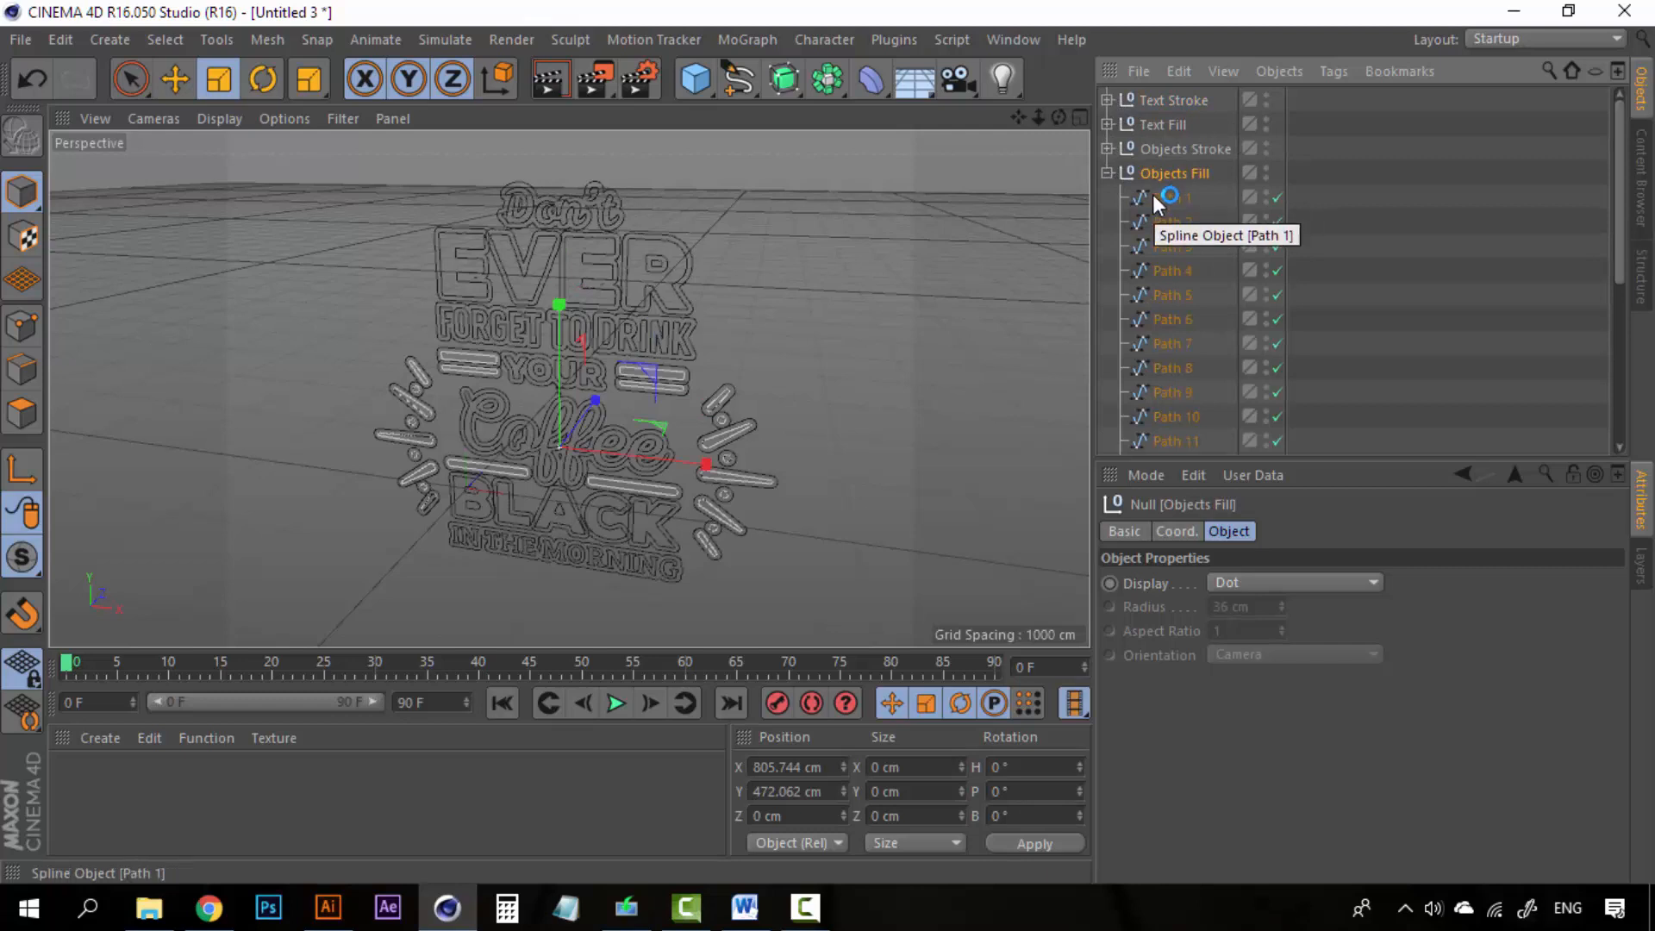
left_click(1161, 200)
scroll(1181, 362, "down", 5)
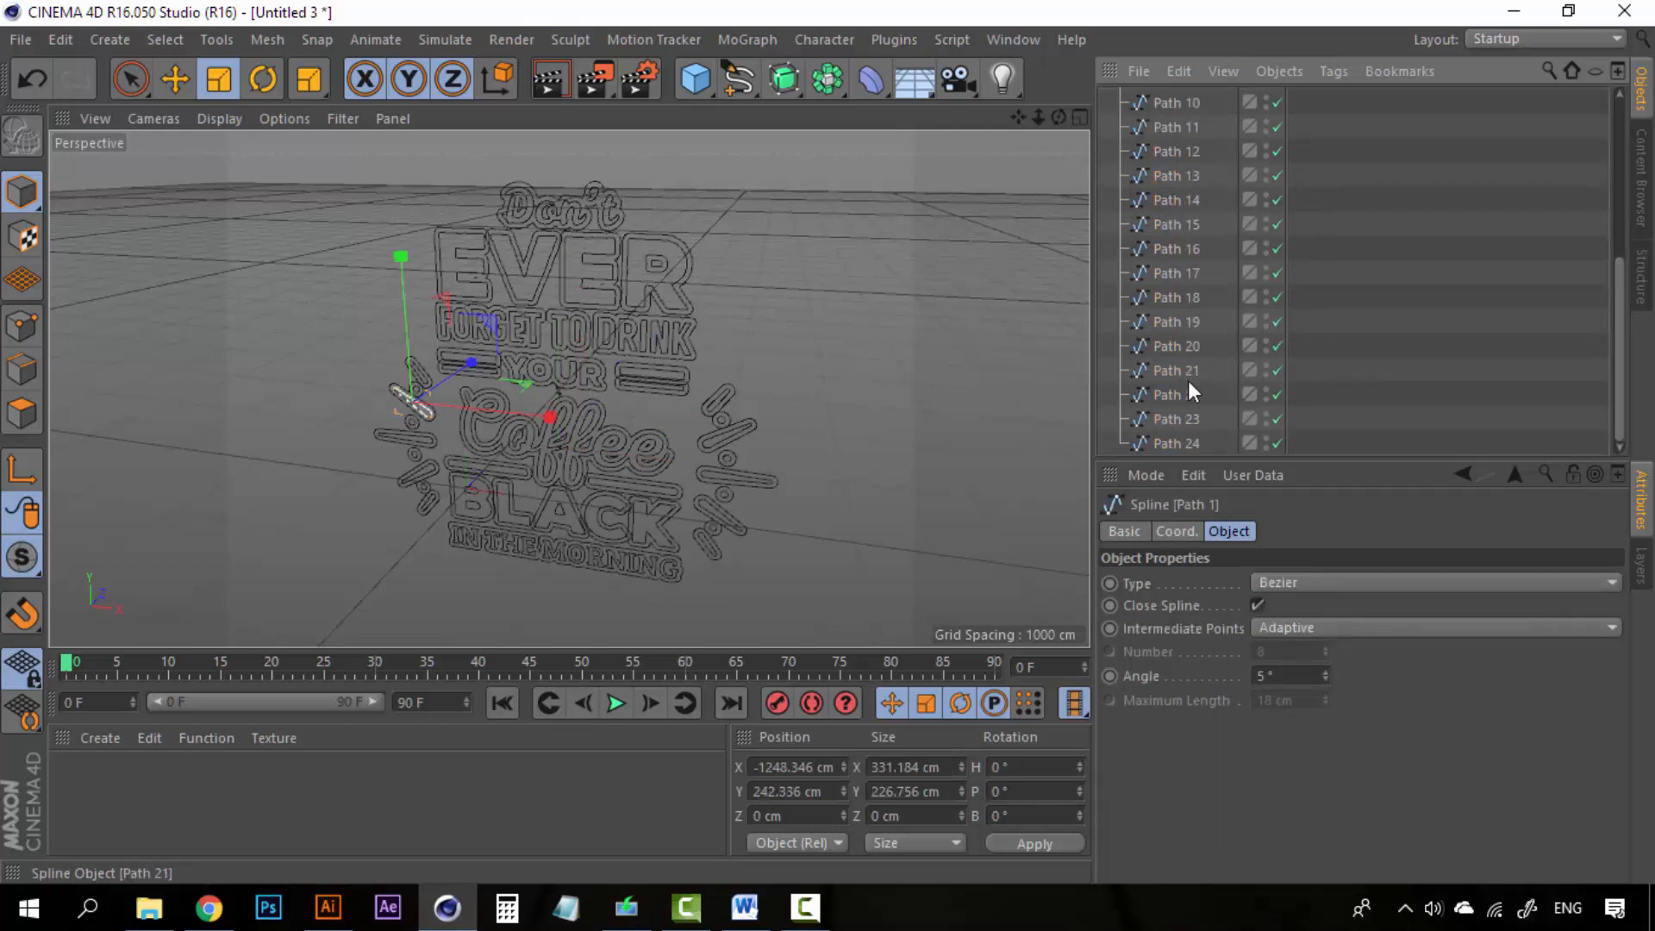
left_click(1183, 441, "shift")
scroll(1185, 345, "up", 5)
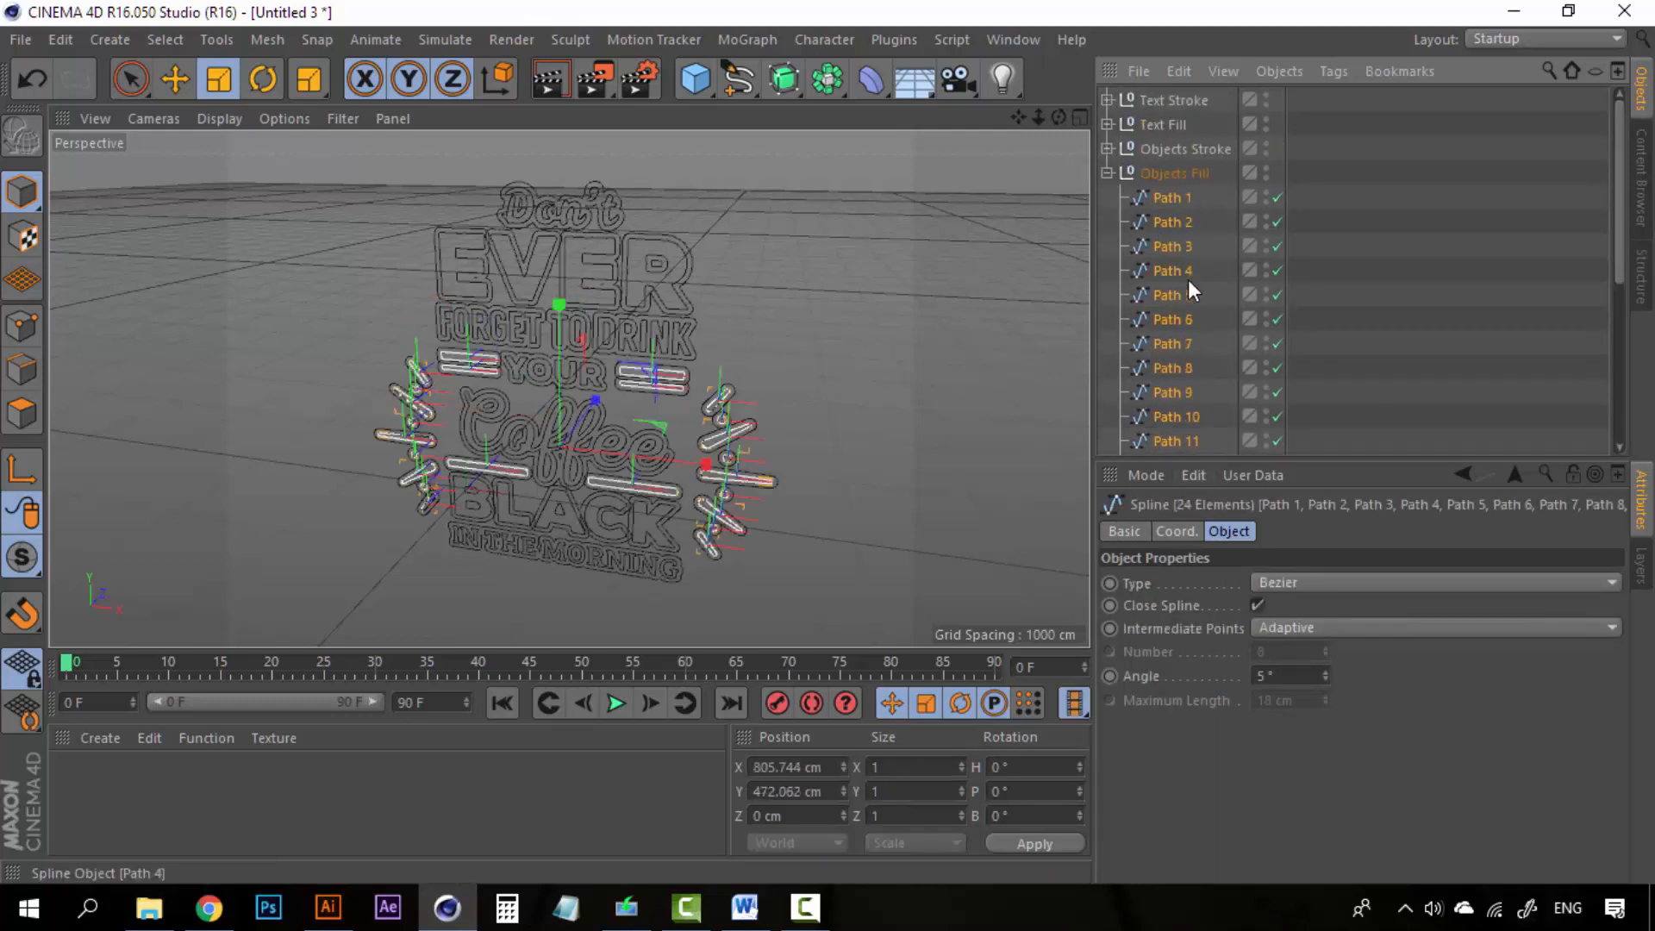
right_click(1171, 197)
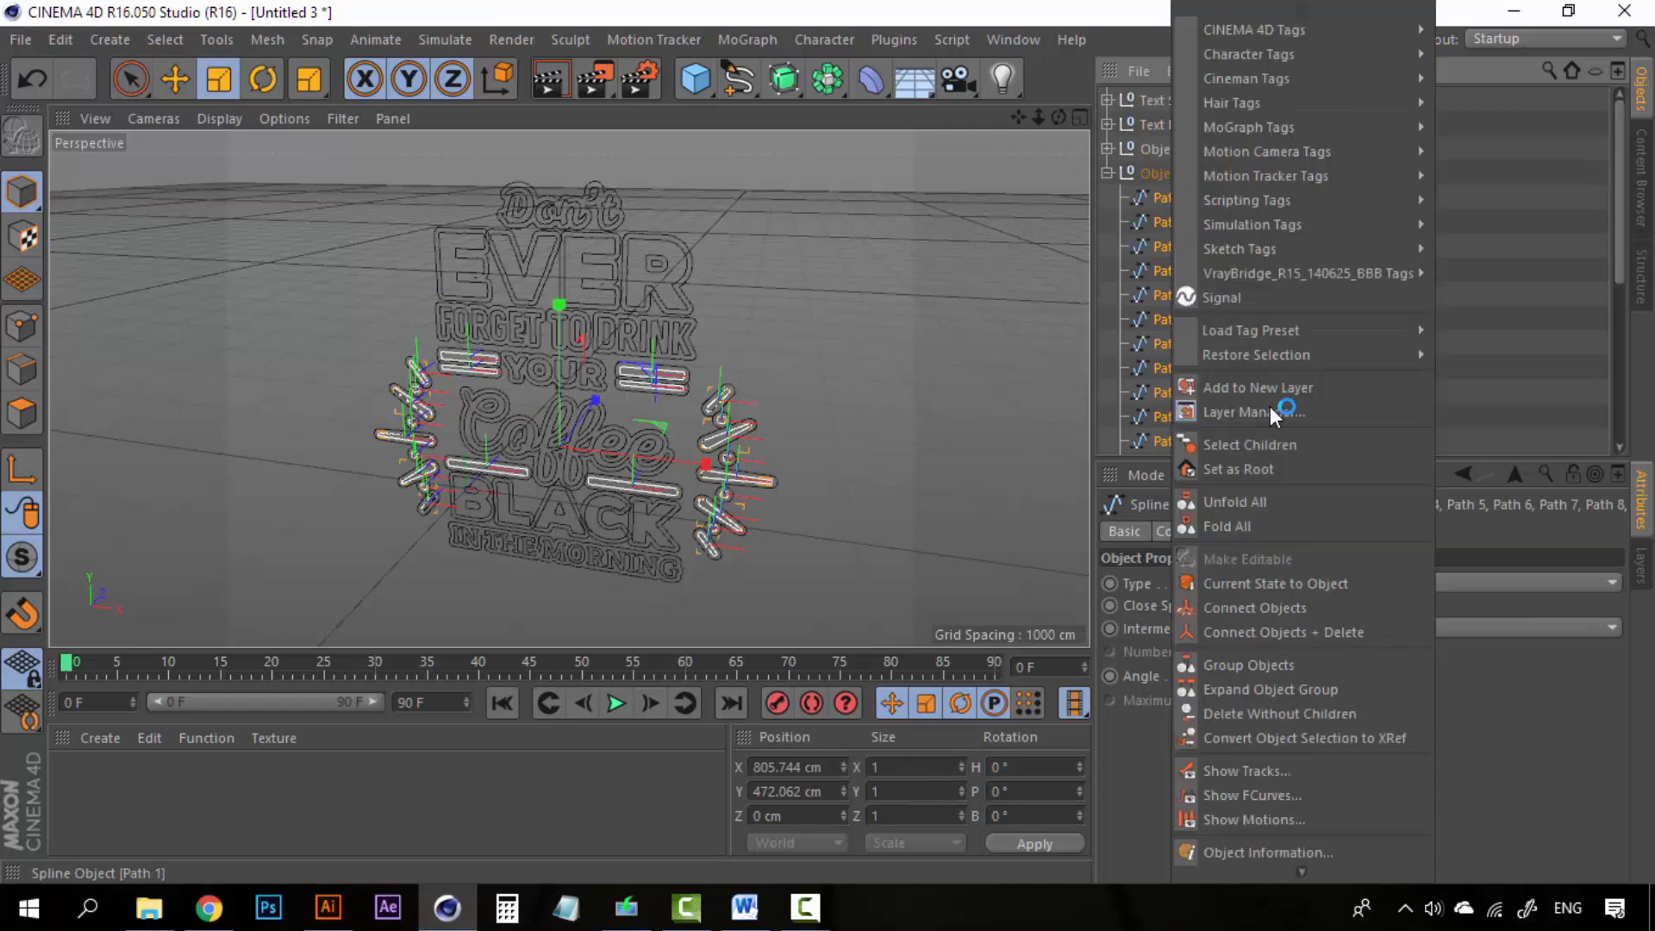
left_click(1267, 634)
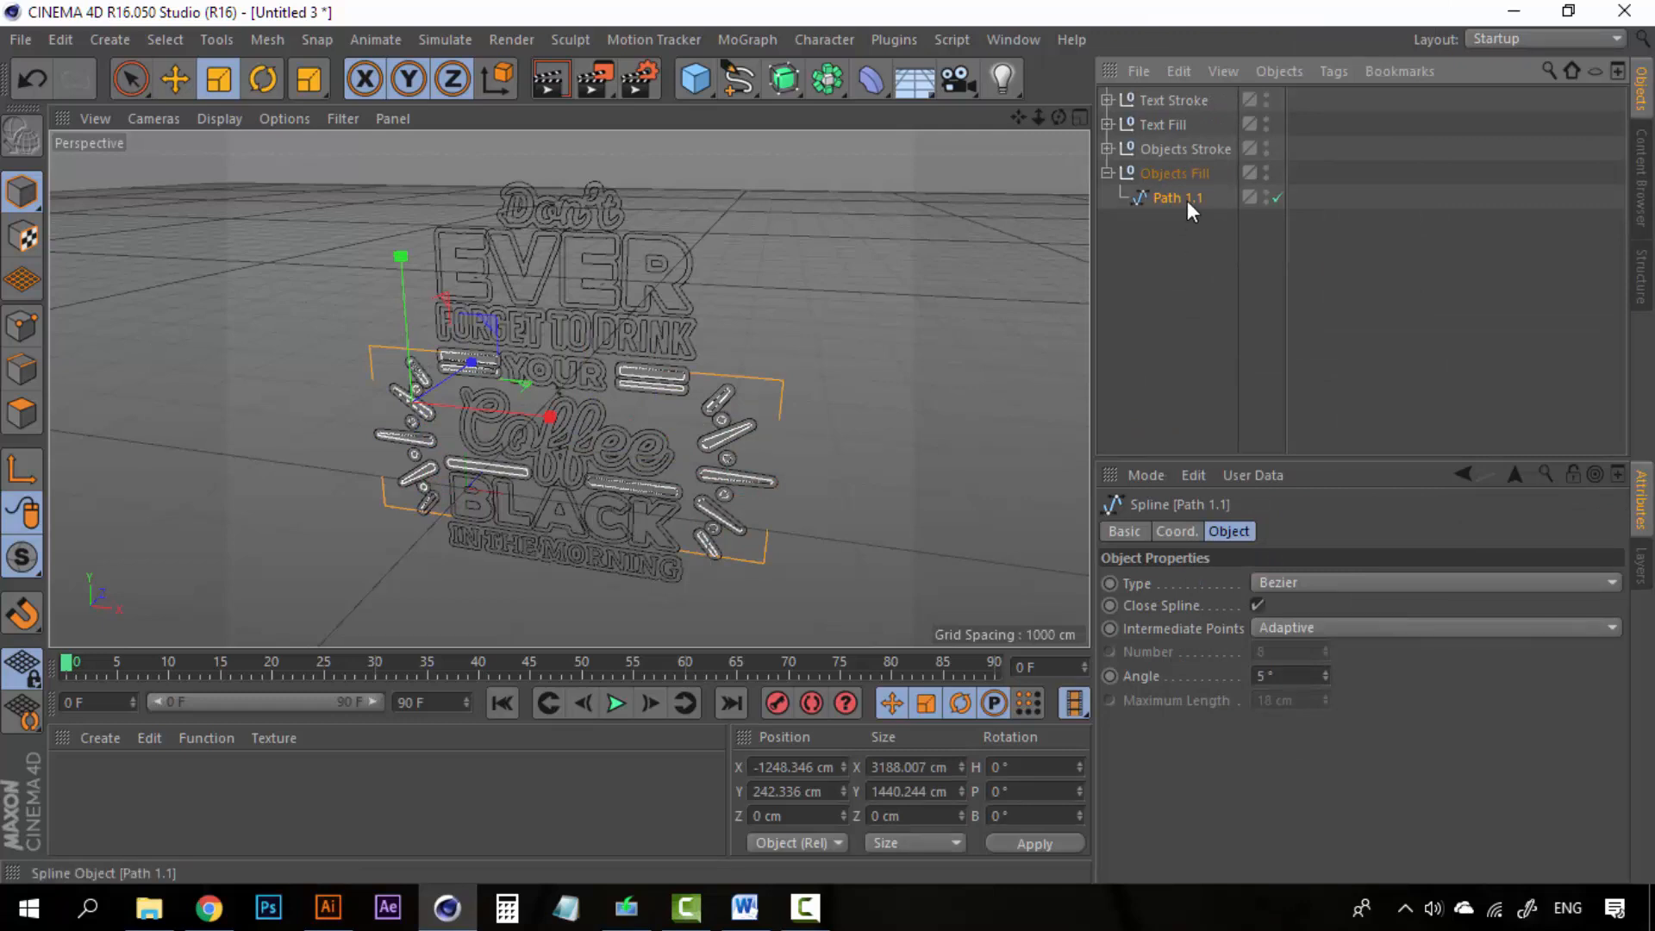
Move the merged spline out of the Objects Fill group and delete the emptied null
left_click_drag(1181, 163, 1179, 177)
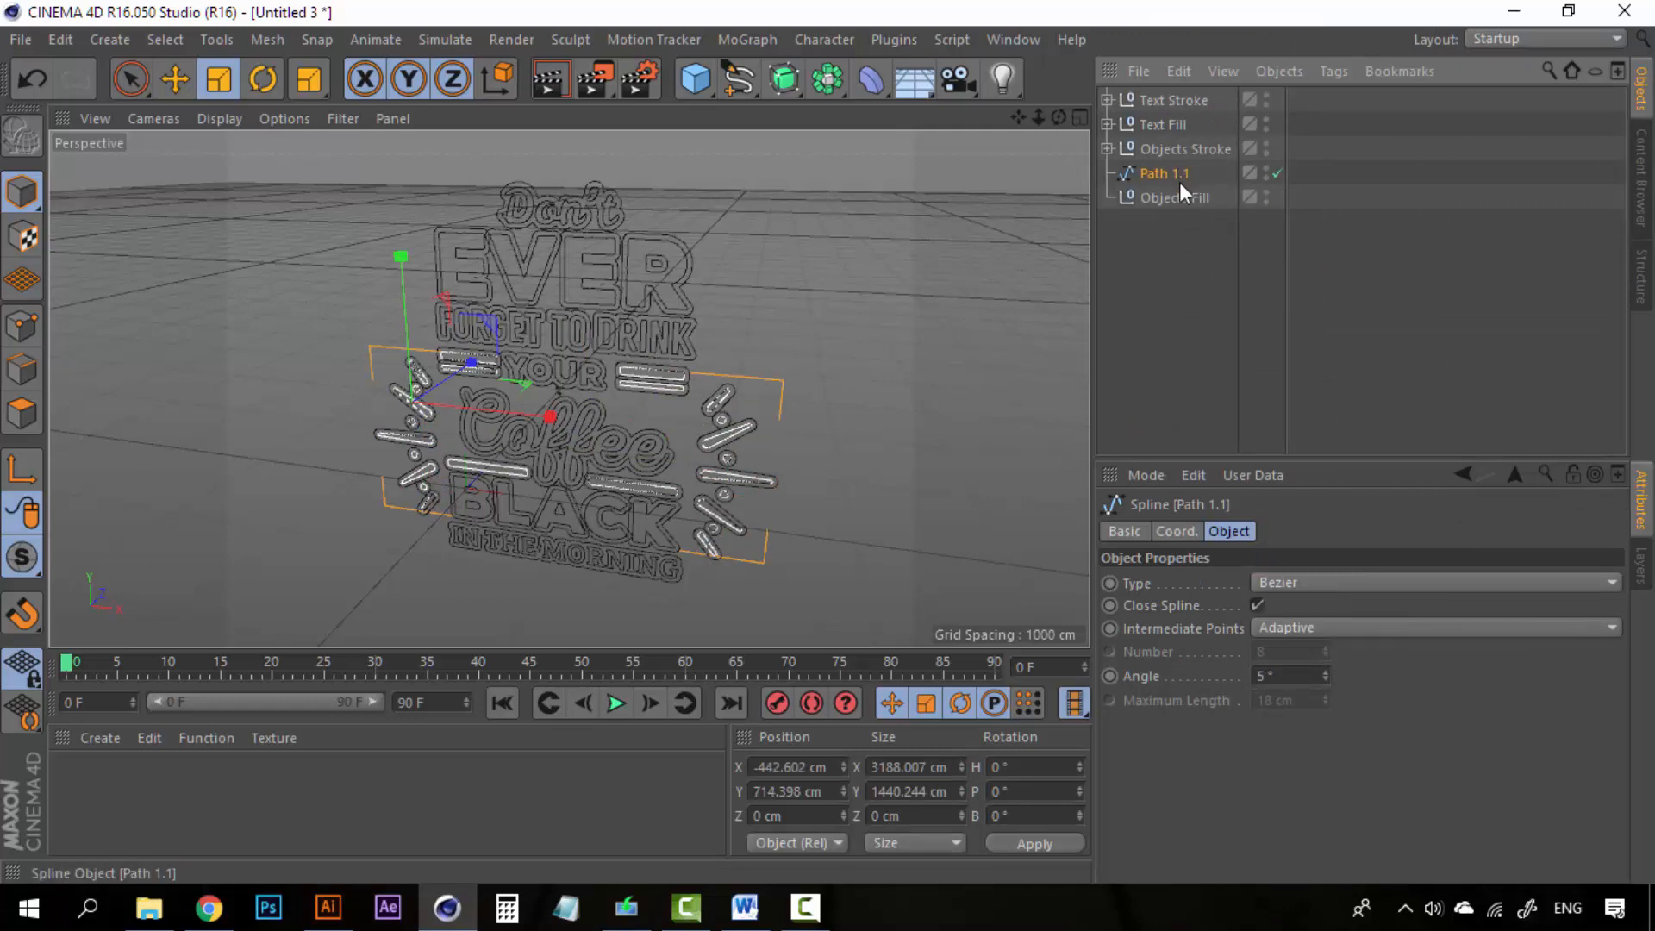
left_click(1180, 199)
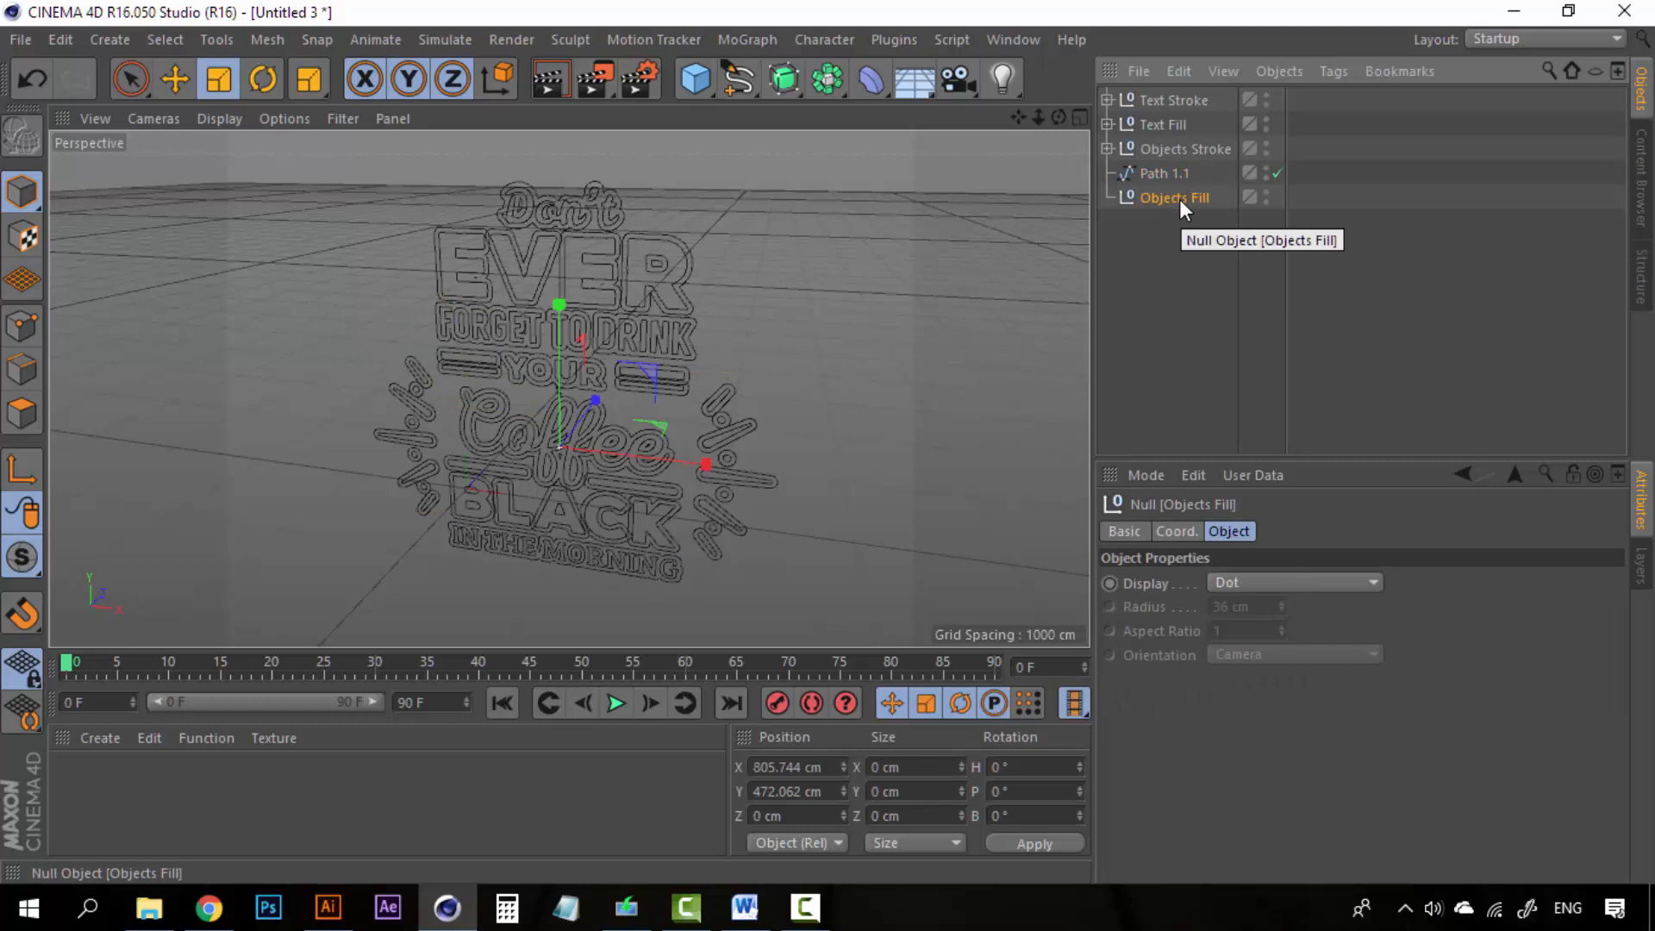
key("Delete")
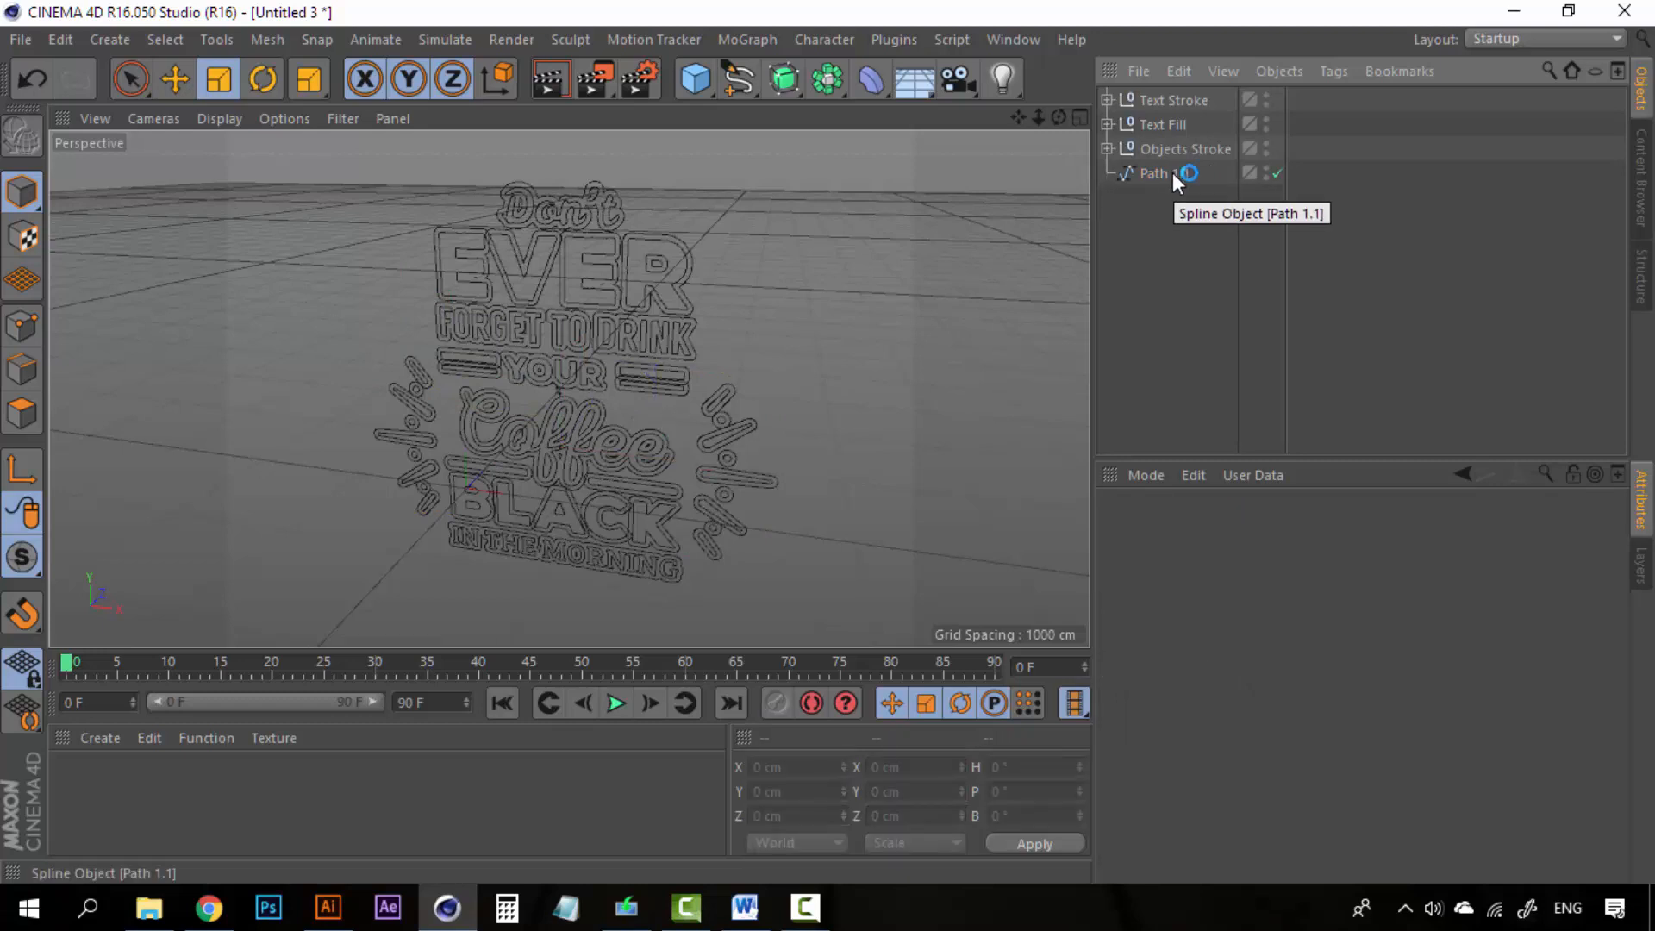
Rename the merged decorative-shape spline as "Objects Fill"
left_click(1173, 173)
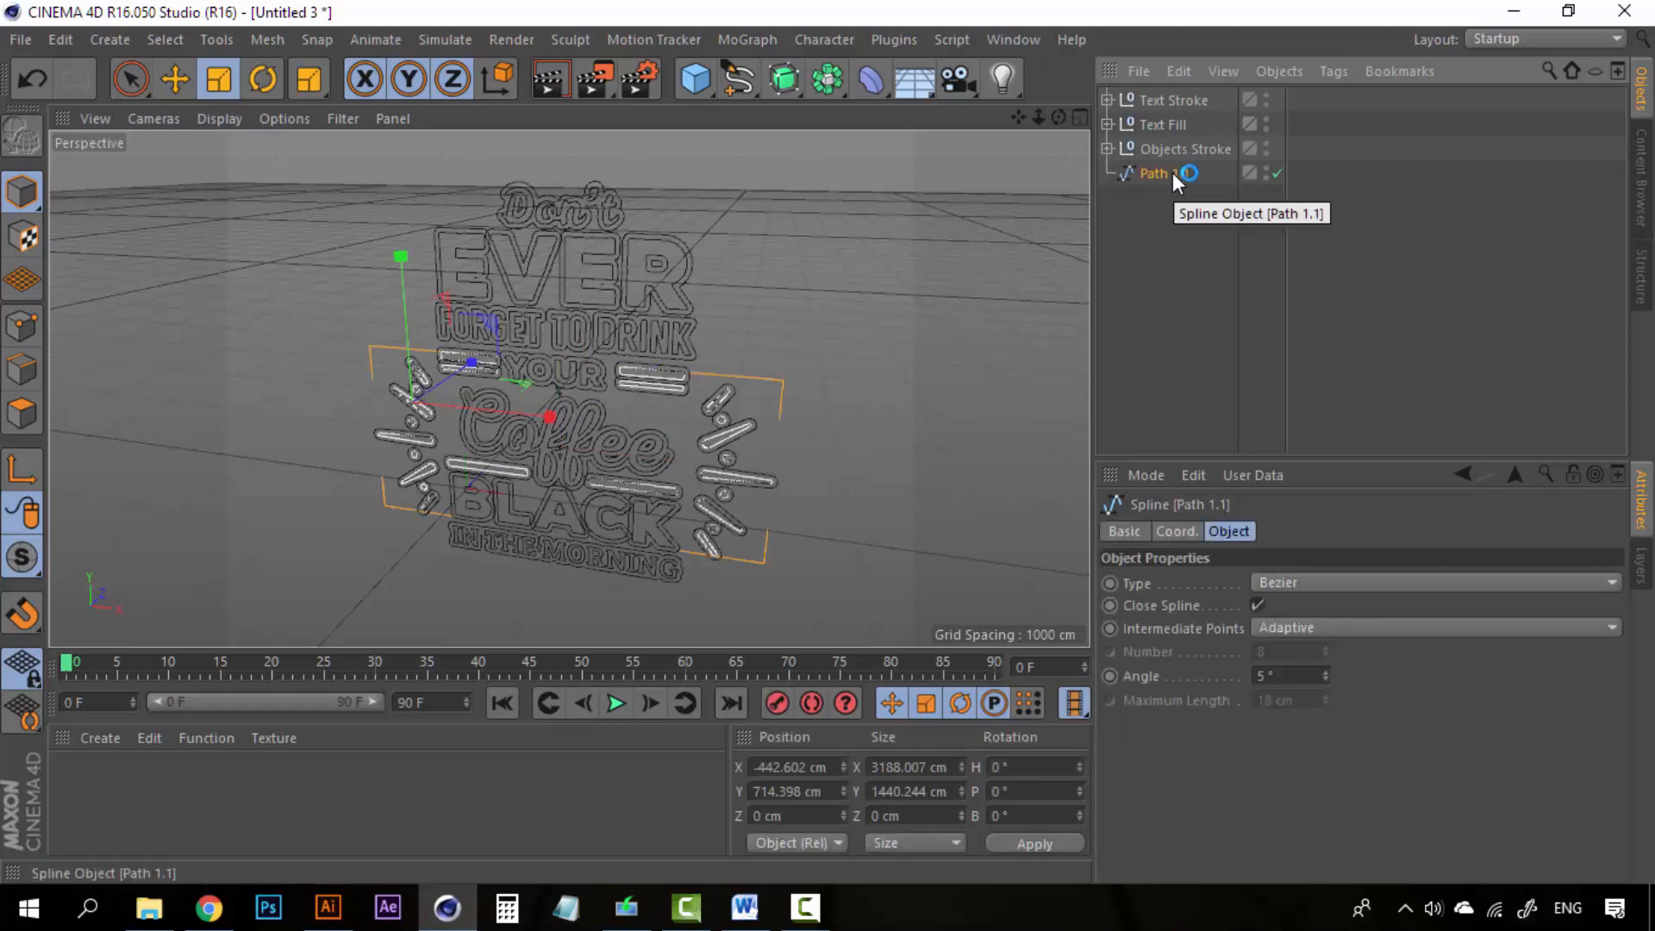
double_click(1173, 172)
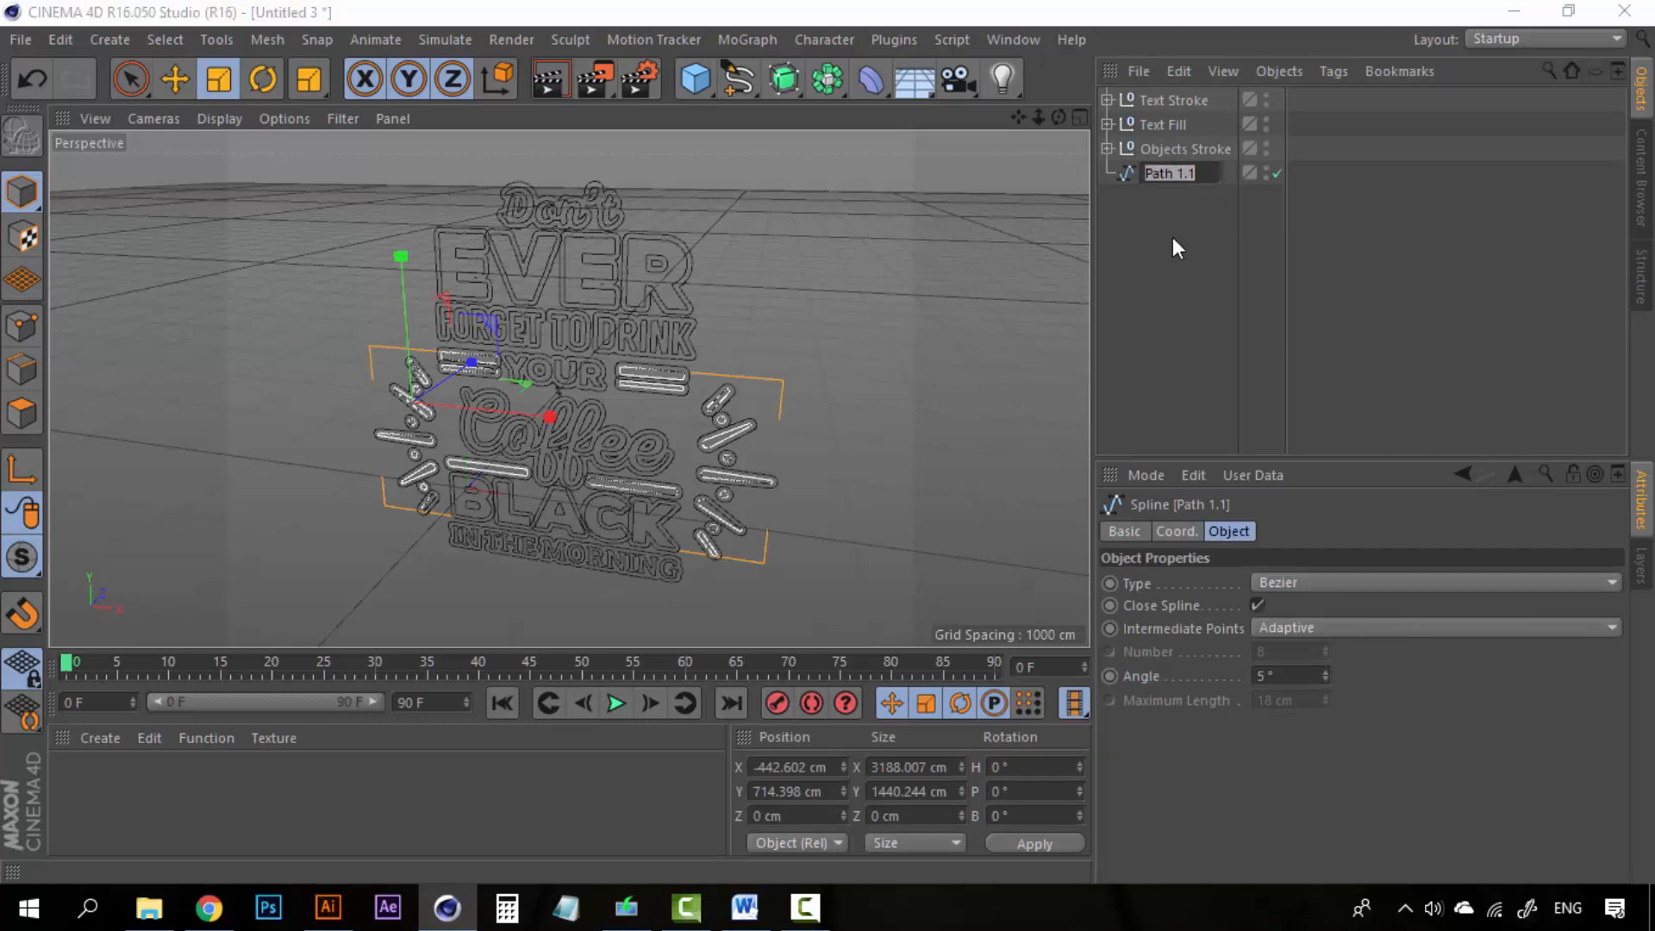
type("Objects Fill")
key("Return")
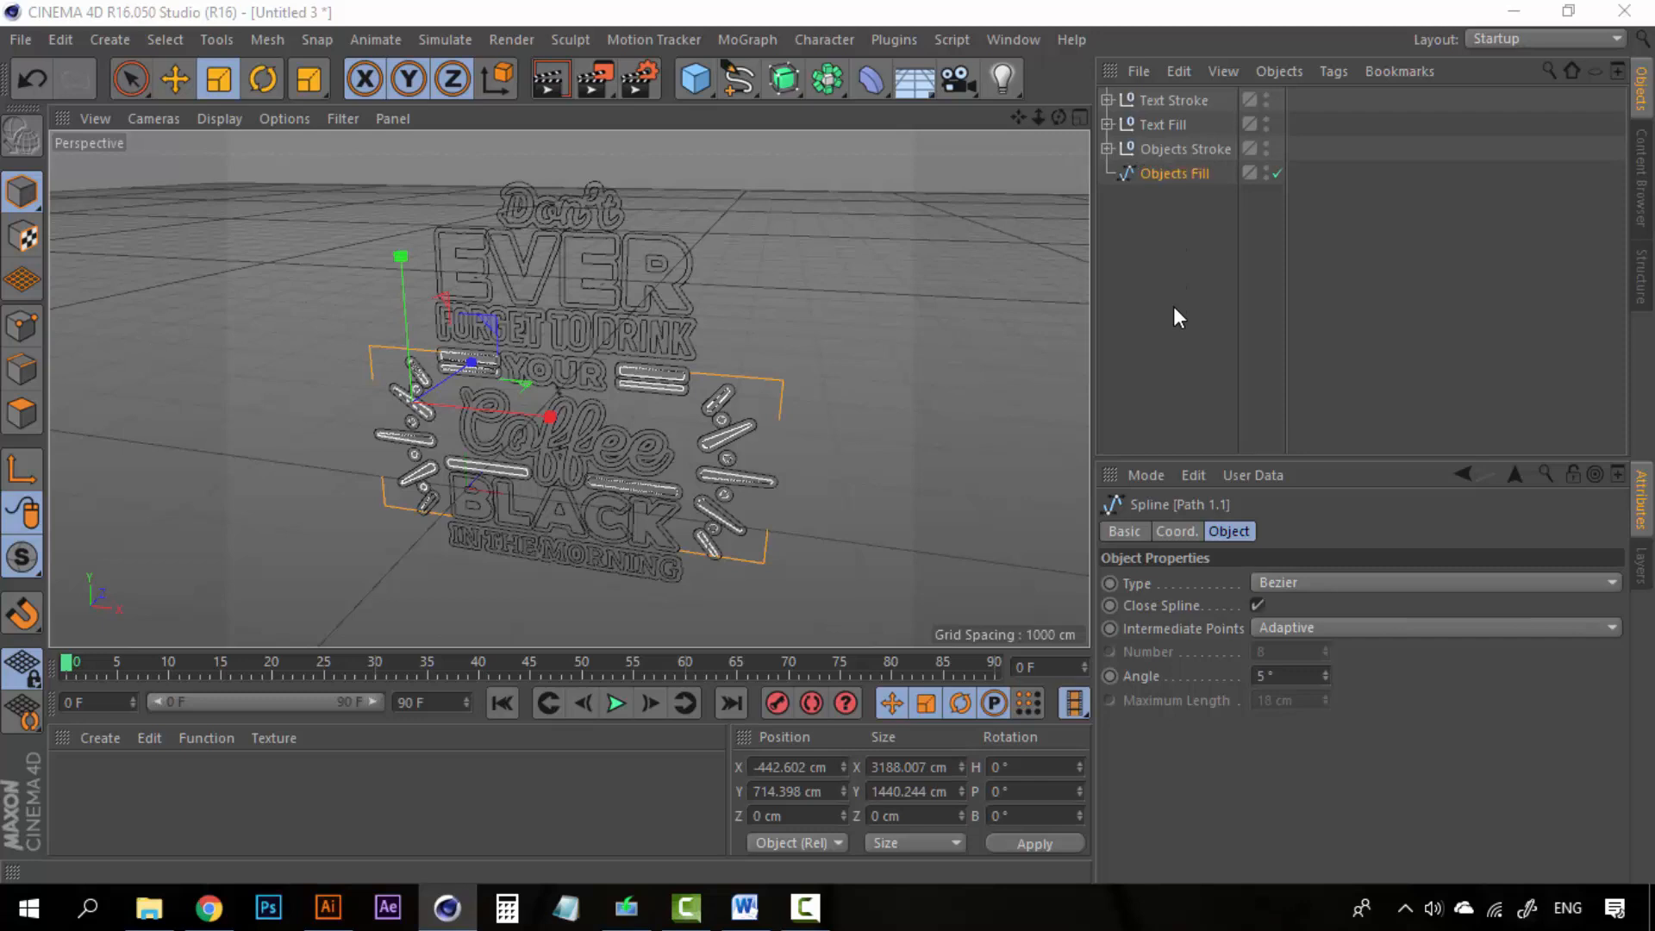
left_click(1170, 149)
left_click(1172, 172)
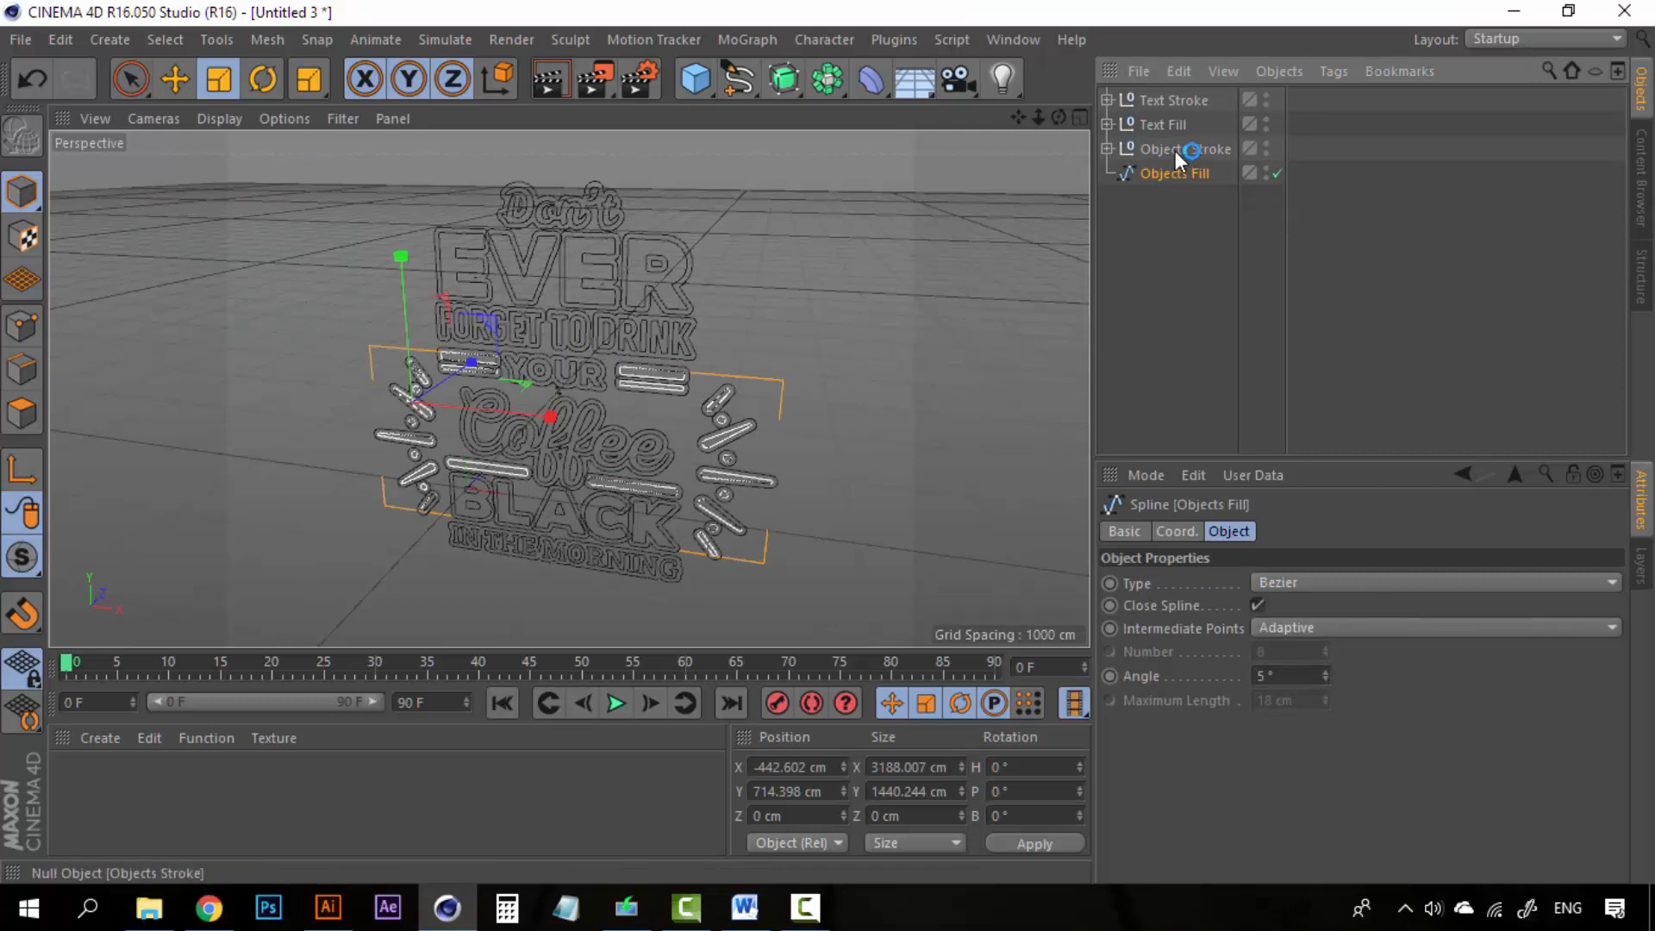
Merge all paths of the Objects Stroke group, Path 2 through Path 48, into one spline with Connect Objects + Delete
left_click(1176, 152)
left_click(1108, 149)
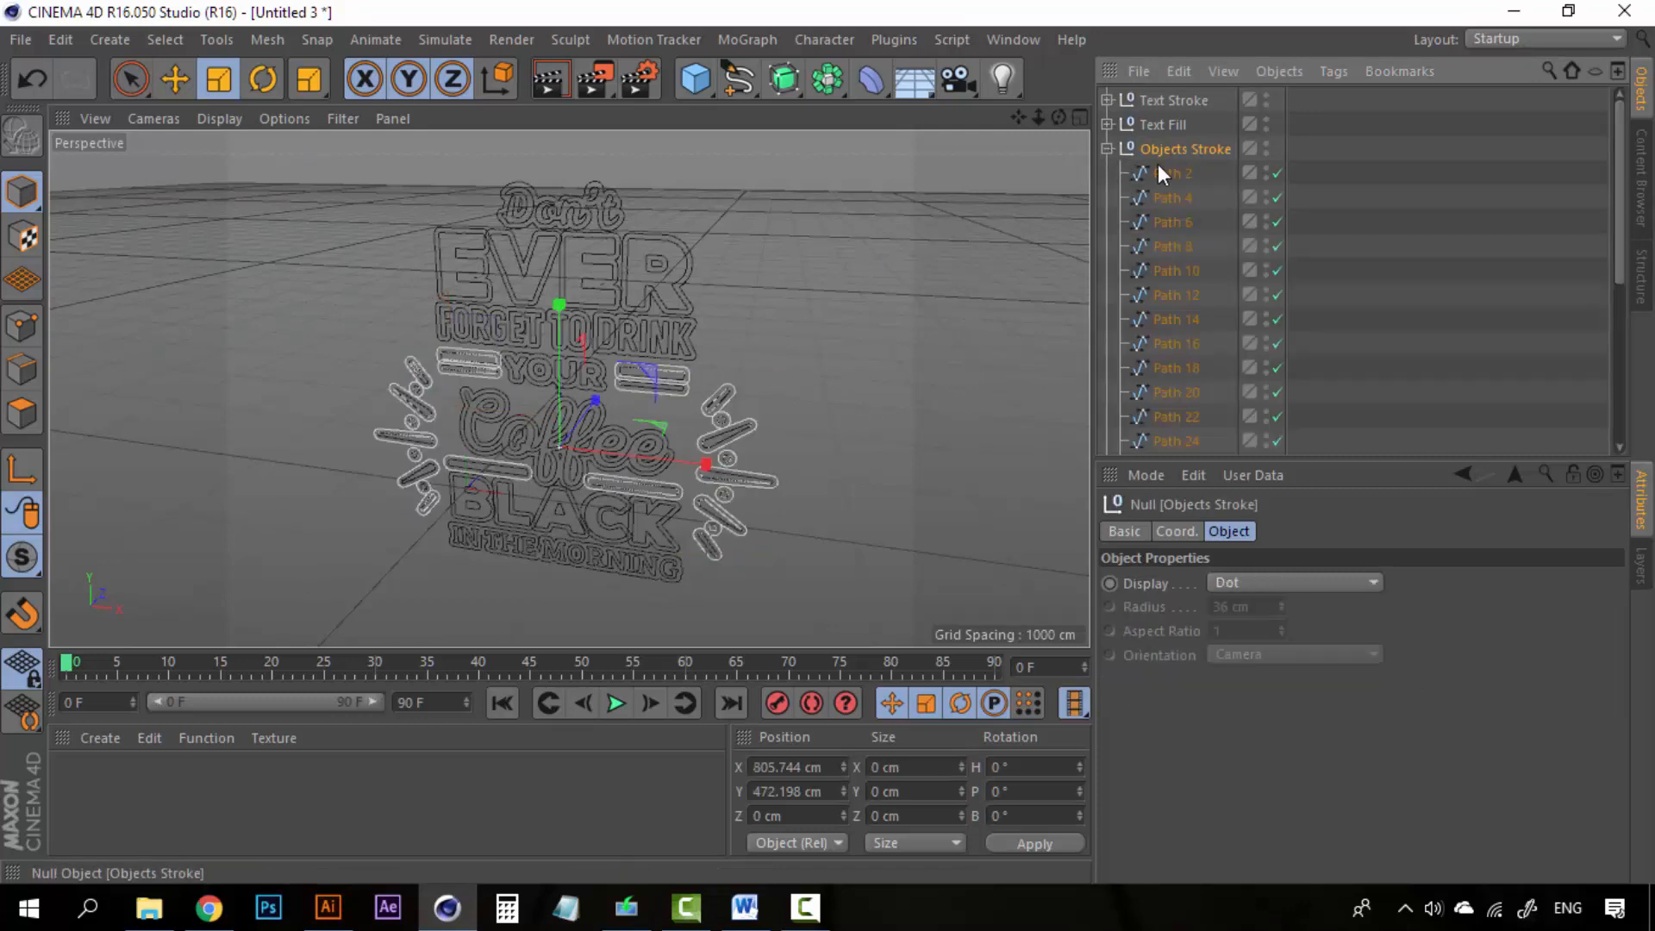
left_click(1176, 181)
scroll(1174, 259, "down", 5)
left_click(1176, 418, "shift")
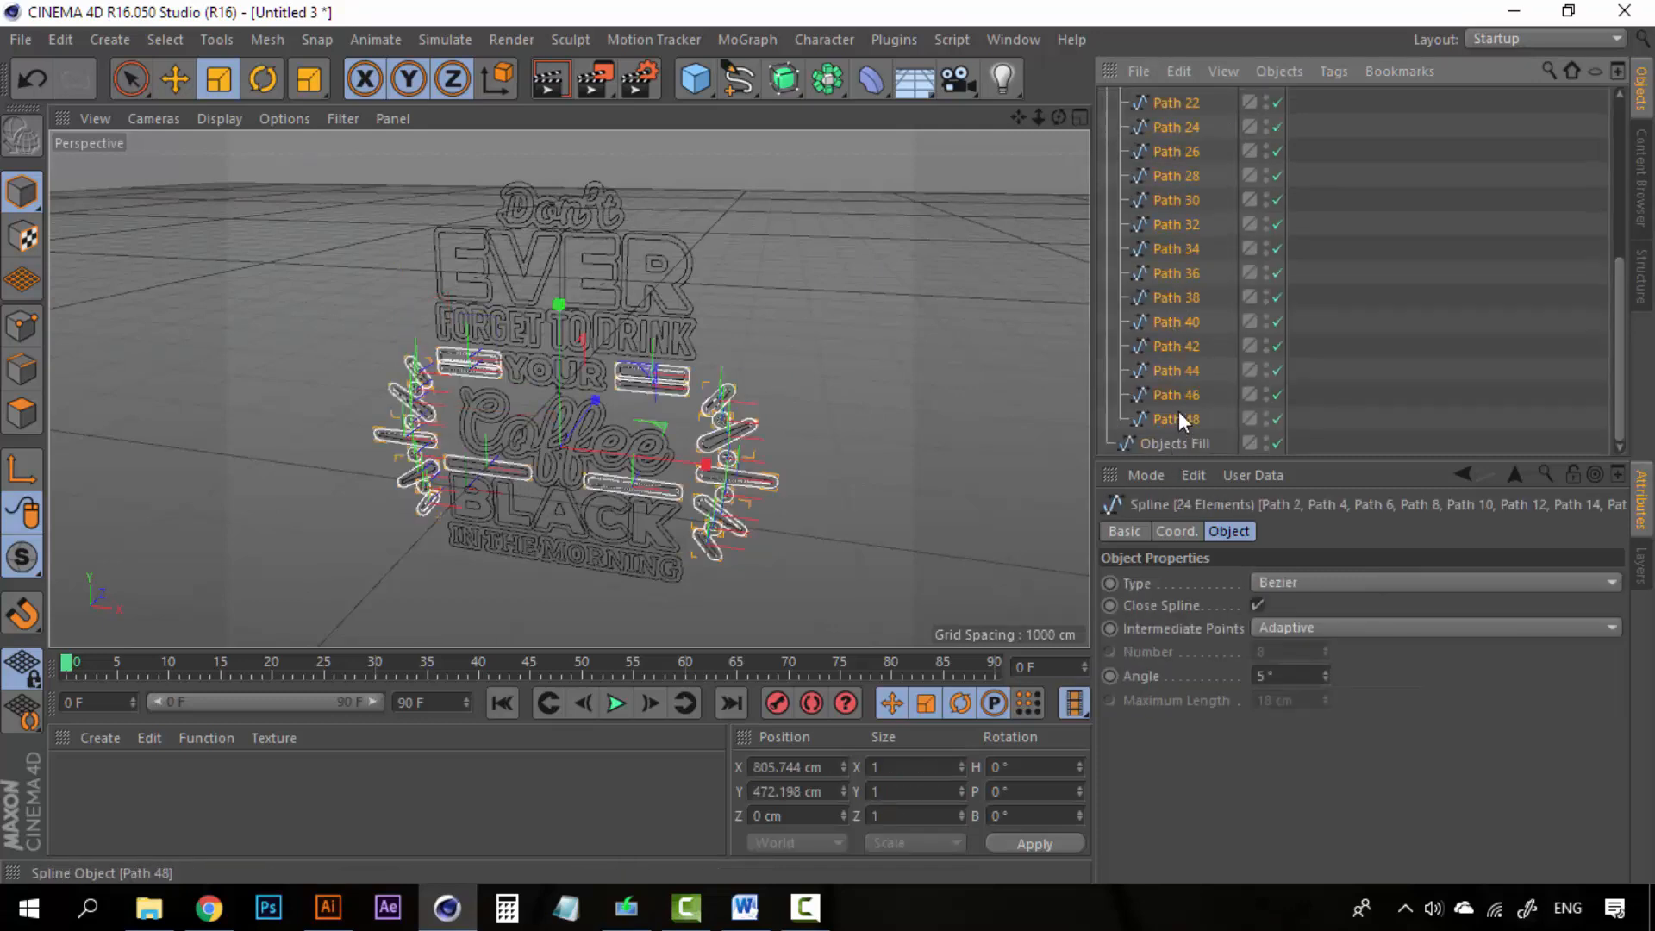
scroll(1178, 411, "up", 5)
right_click(1176, 171)
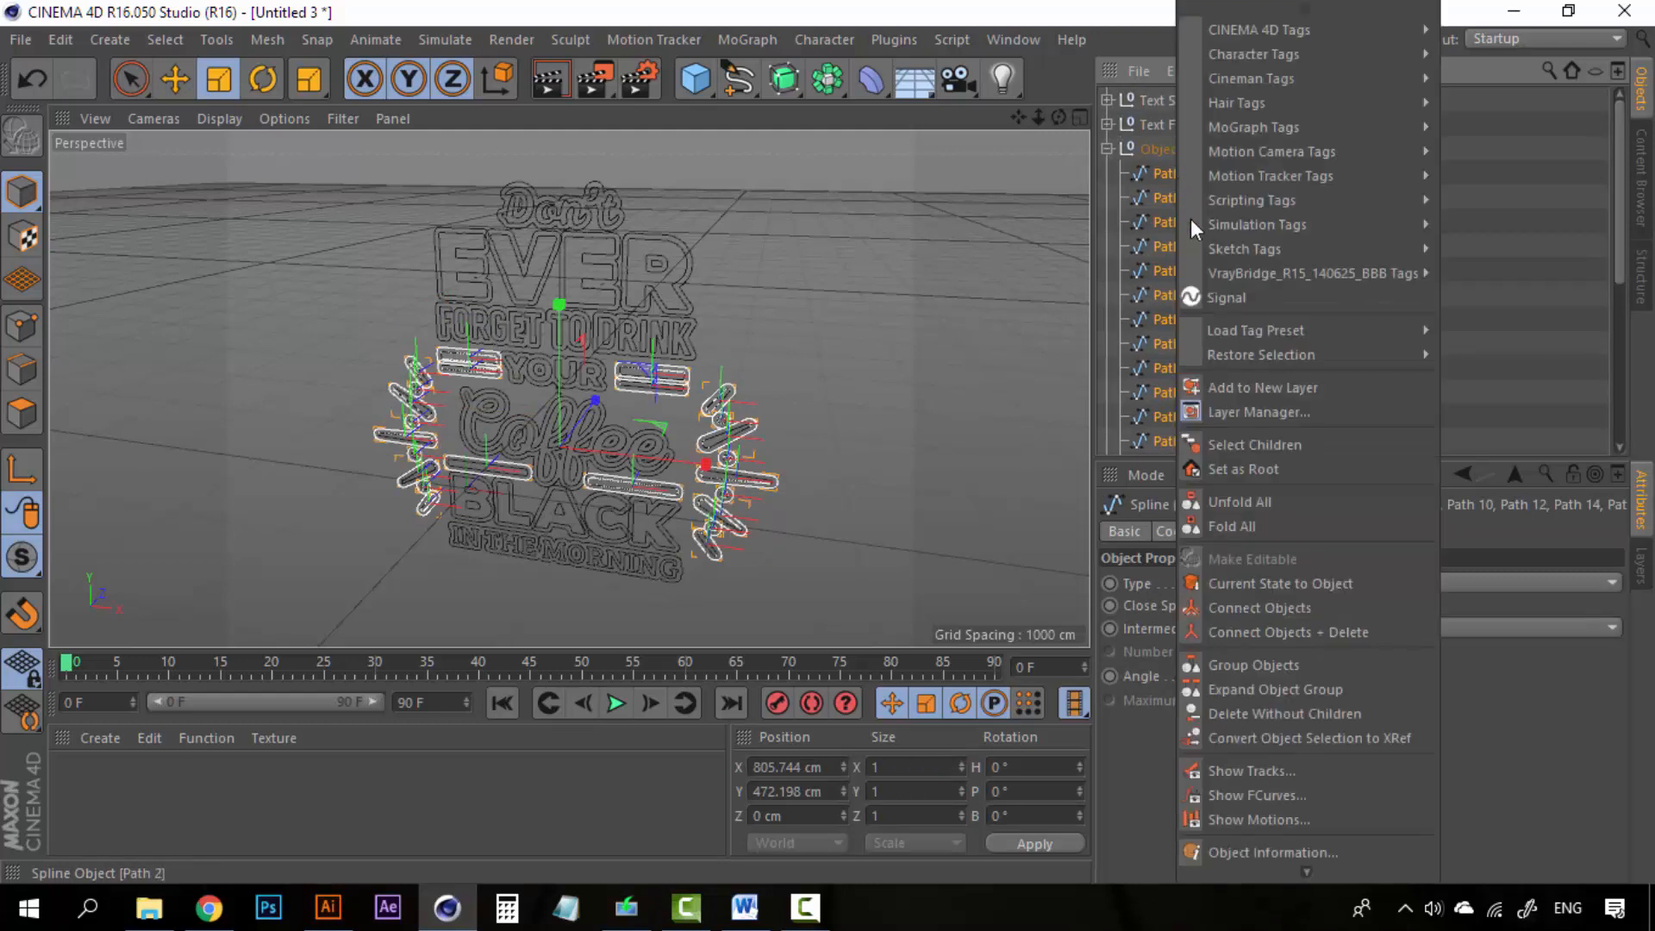
left_click(1307, 632)
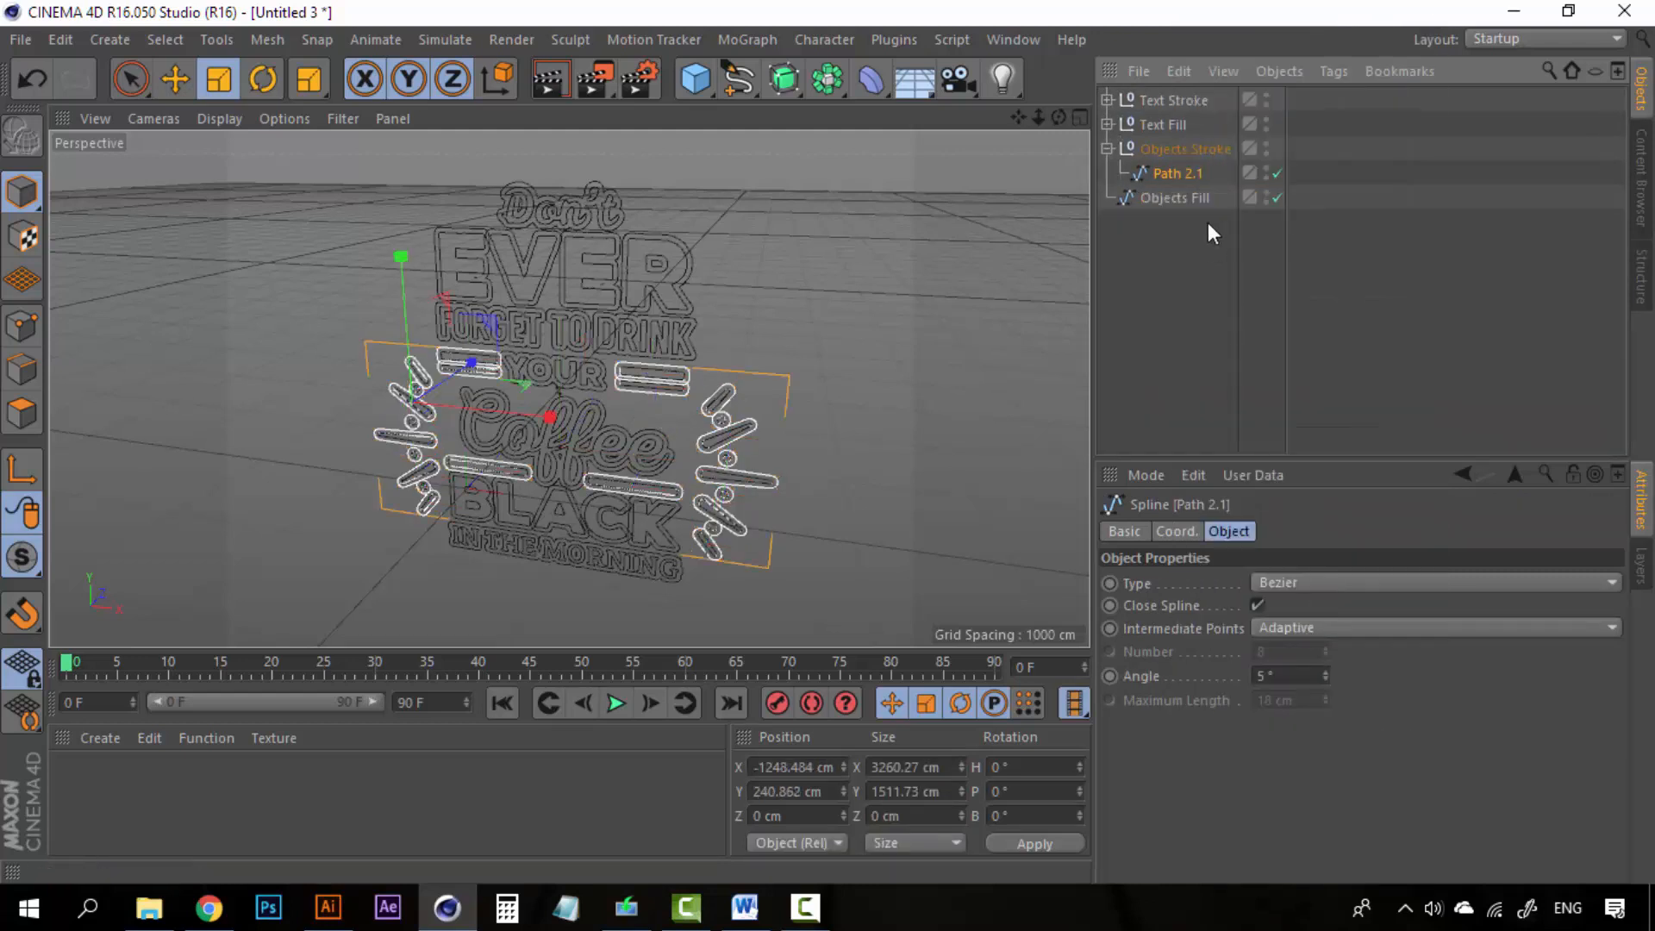
Replace the Objects Stroke null with its merged spline, naming the spline "Objects Stroke" and deleting the emptied null
left_click_drag(1187, 172, 1182, 220)
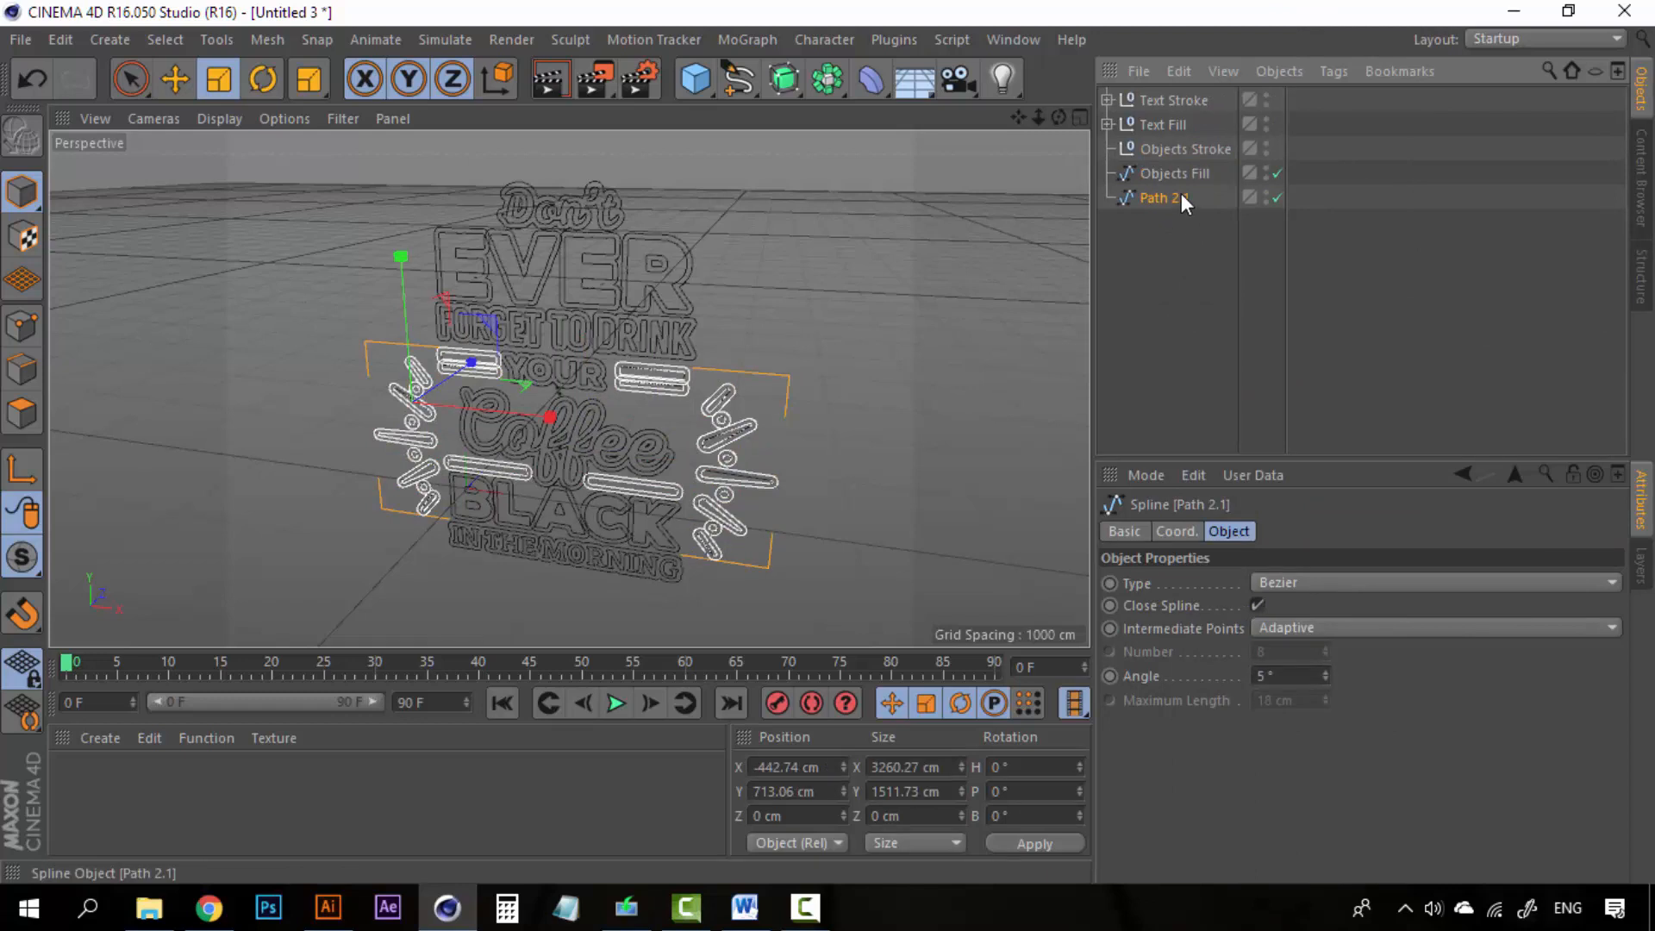
double_click(1173, 199)
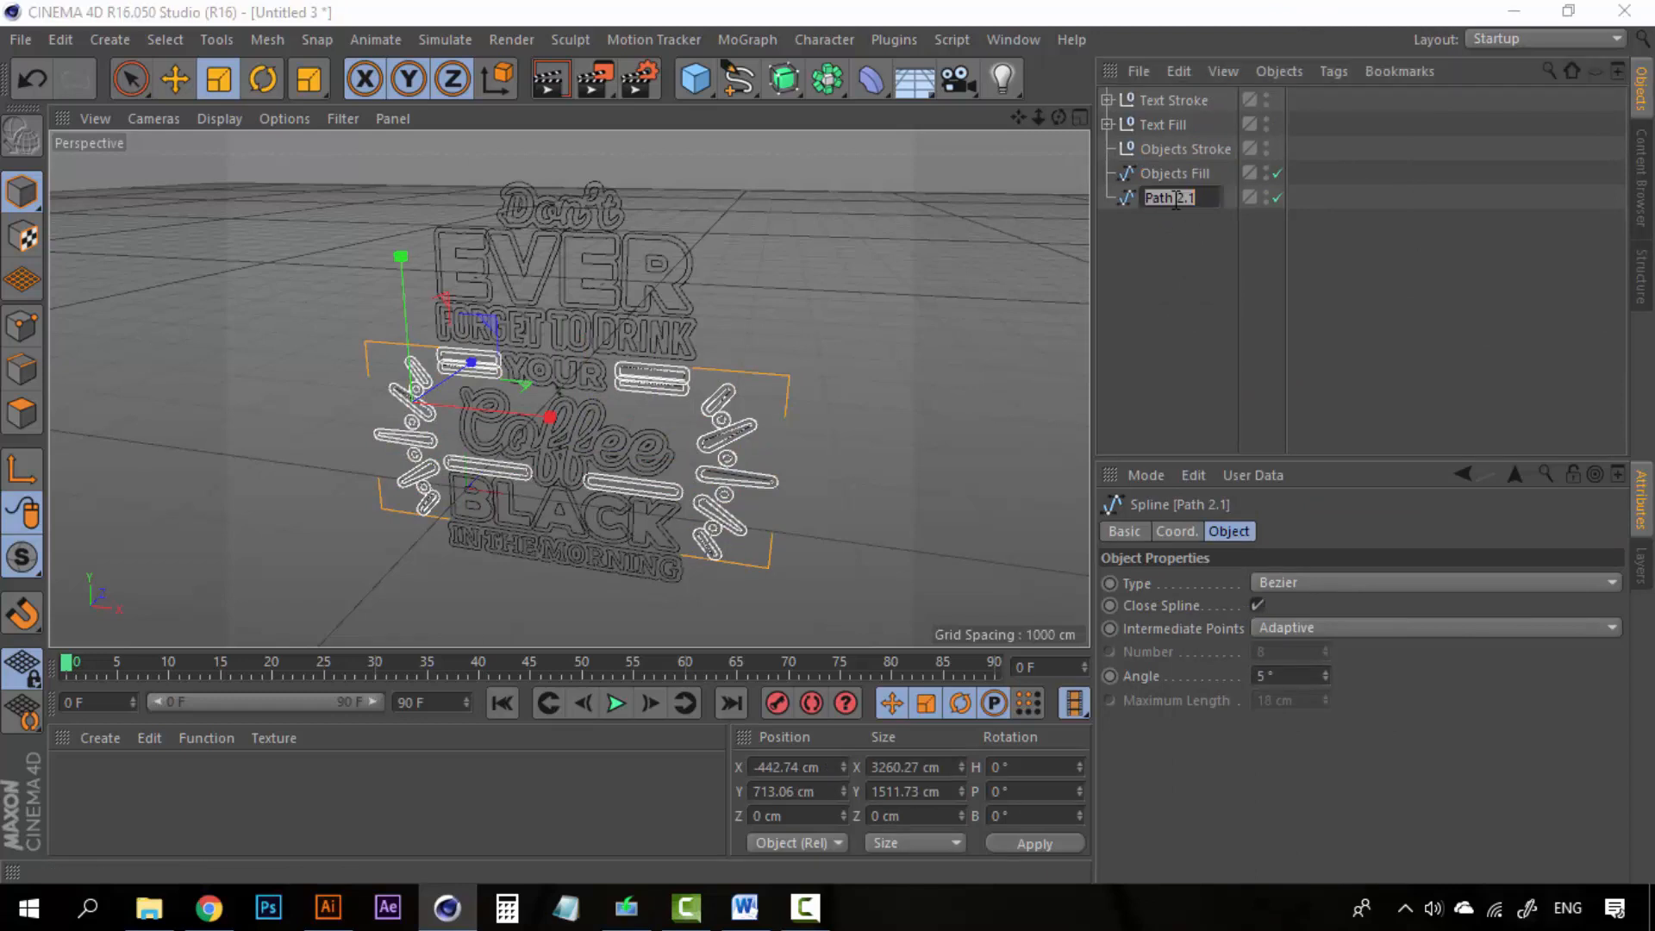
type("Objects Stro")
type("ke")
key("Return")
left_click(1177, 150)
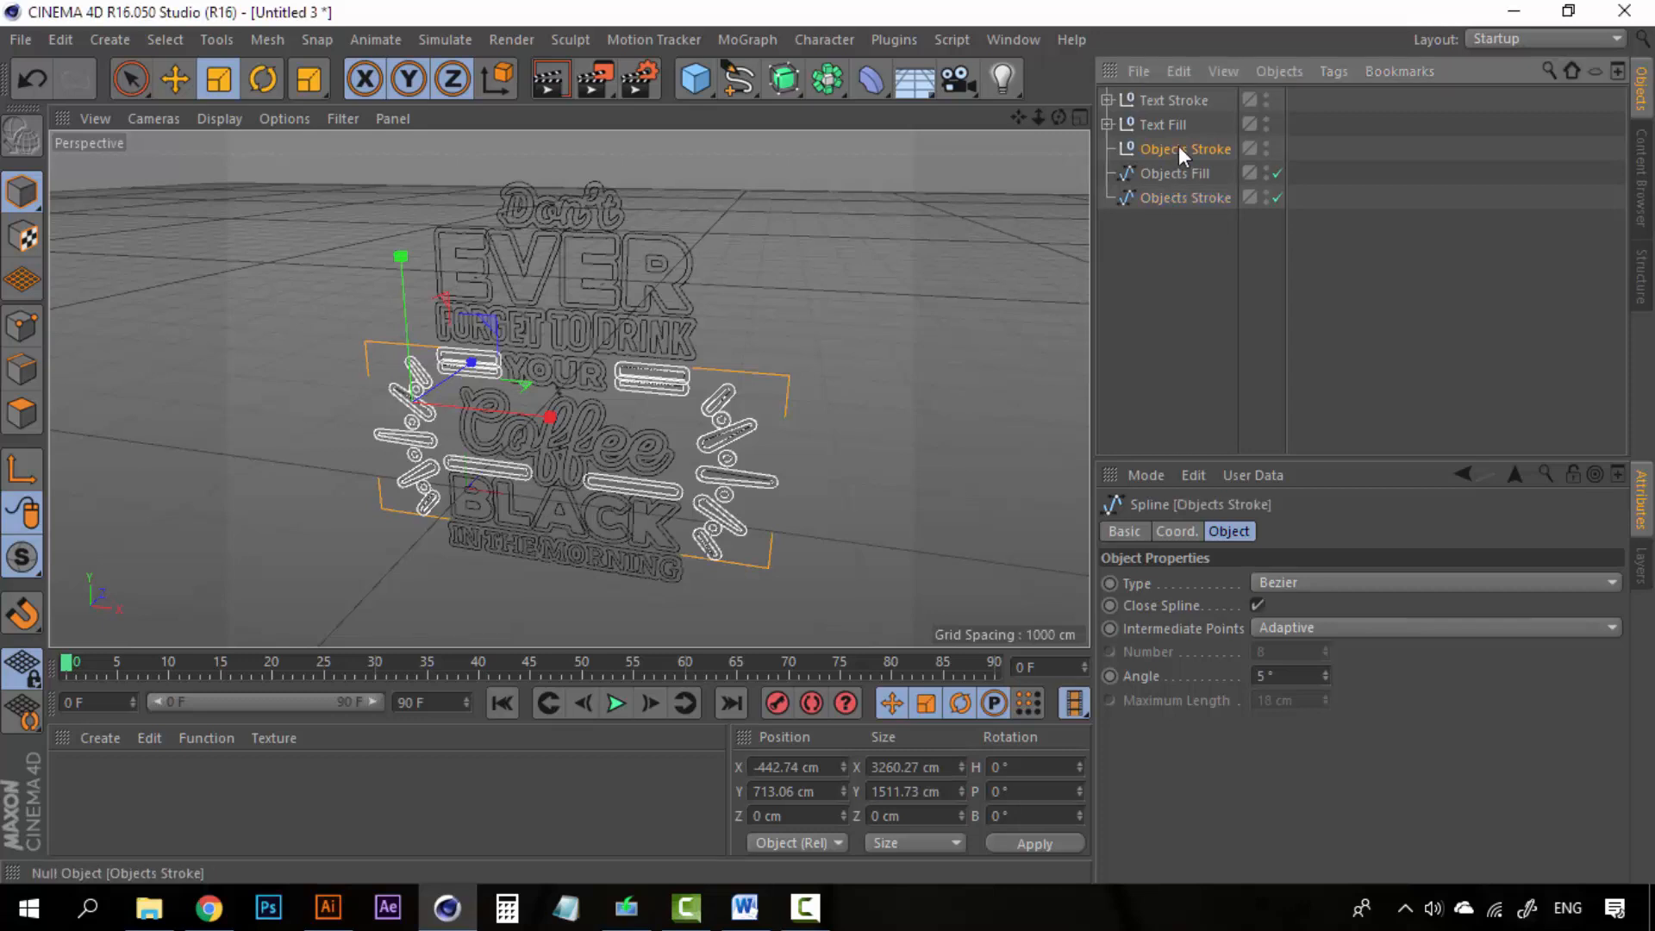
key("Delete")
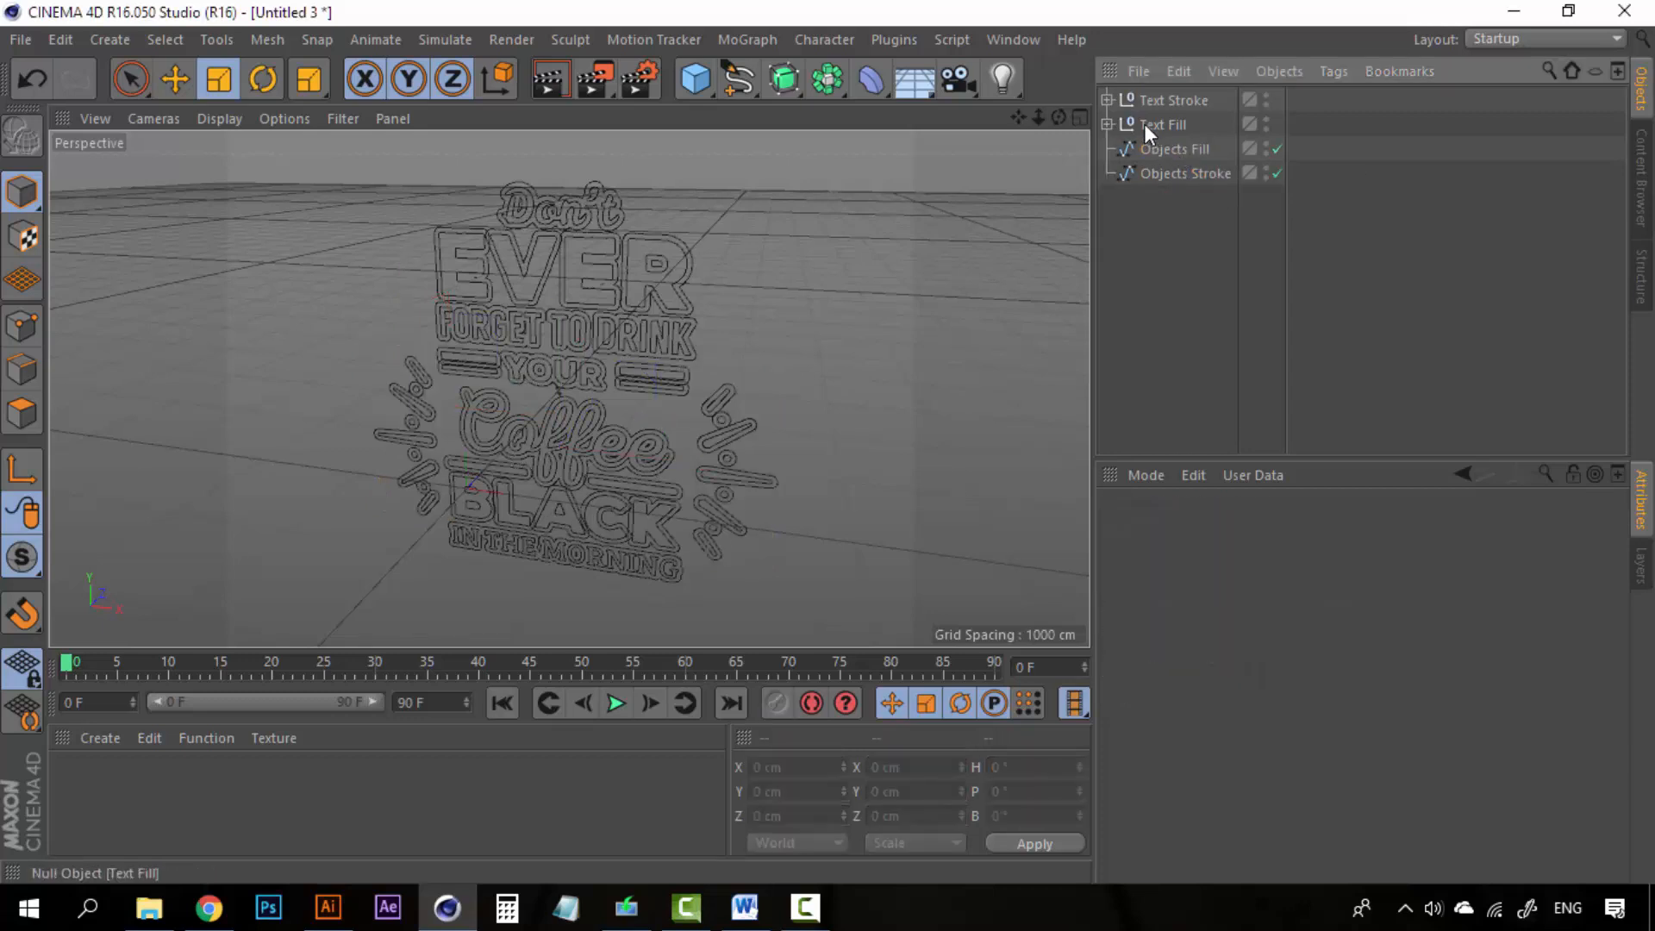
Merge all paths of the Text Fill group into a single spline with Connect Objects + Delete
left_click(1108, 124)
left_click(1147, 146)
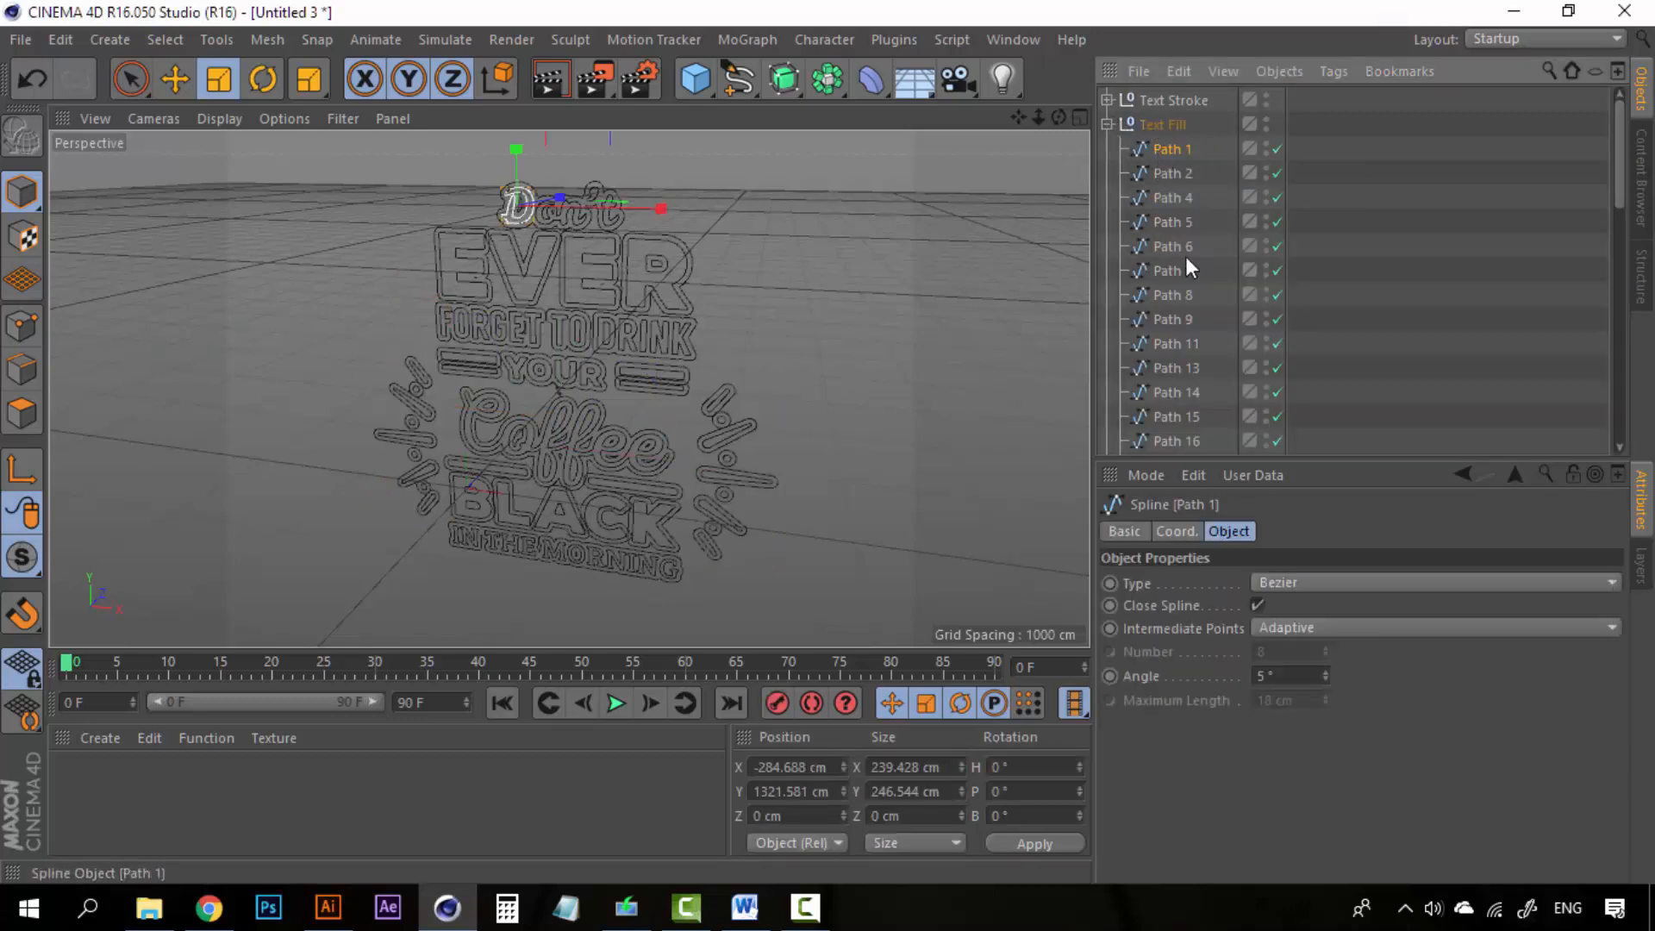
scroll(1164, 367, "down", 5)
scroll(1164, 367, "down", 3)
left_click(1176, 391, "shift")
scroll(1176, 370, "up", 10)
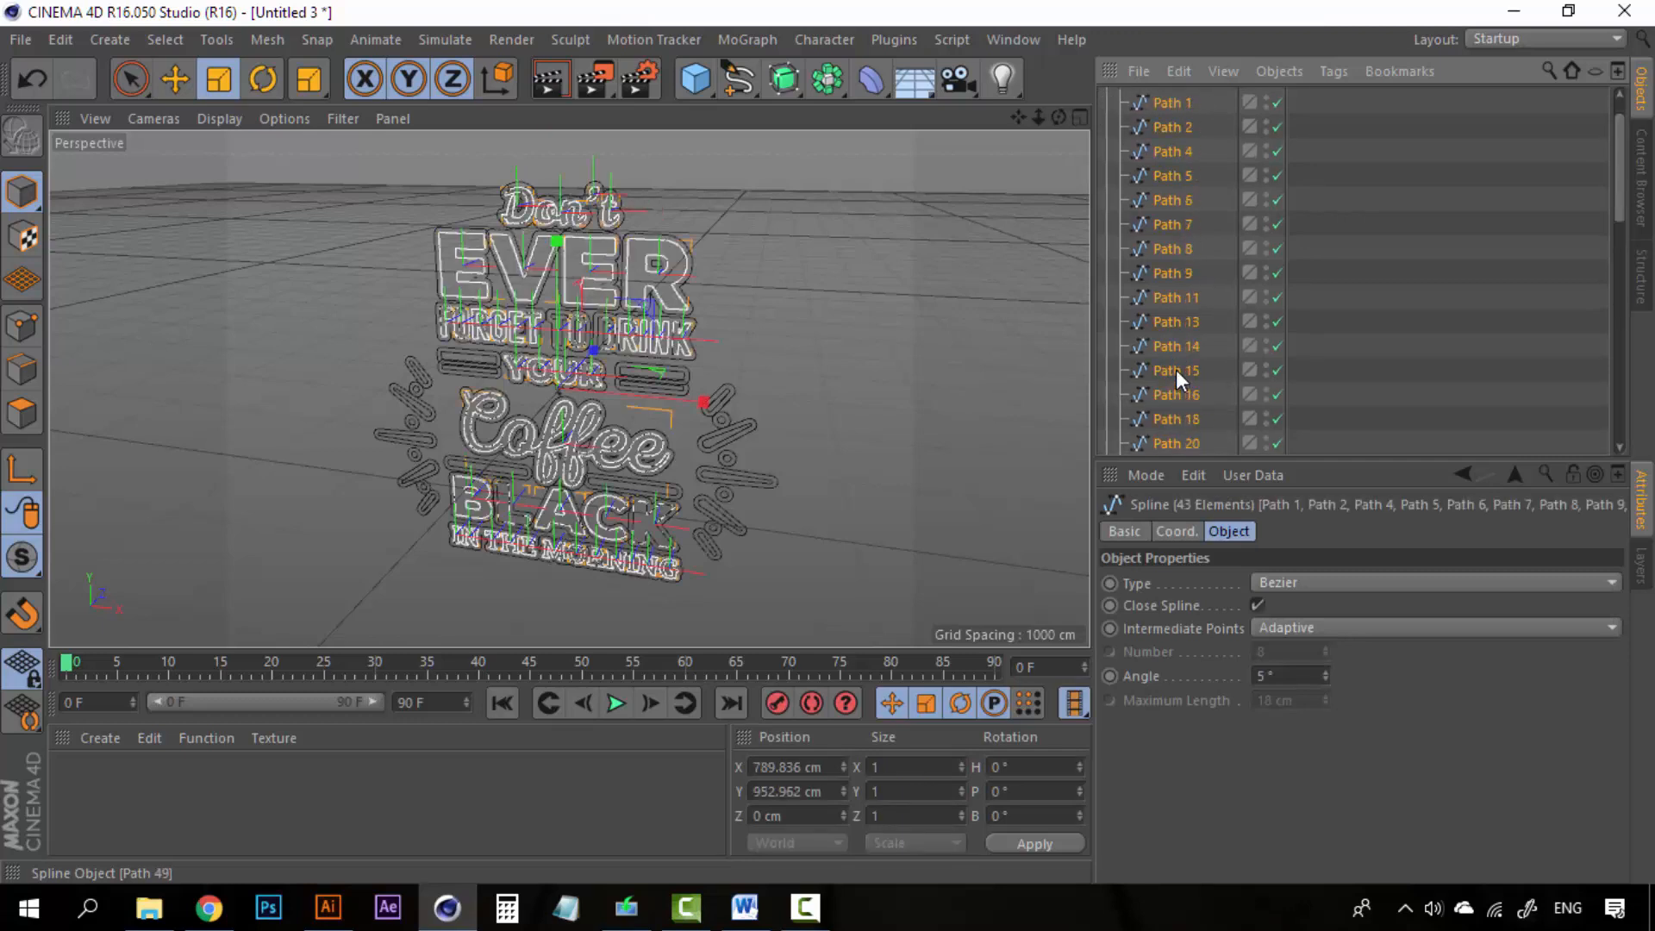
right_click(1173, 150)
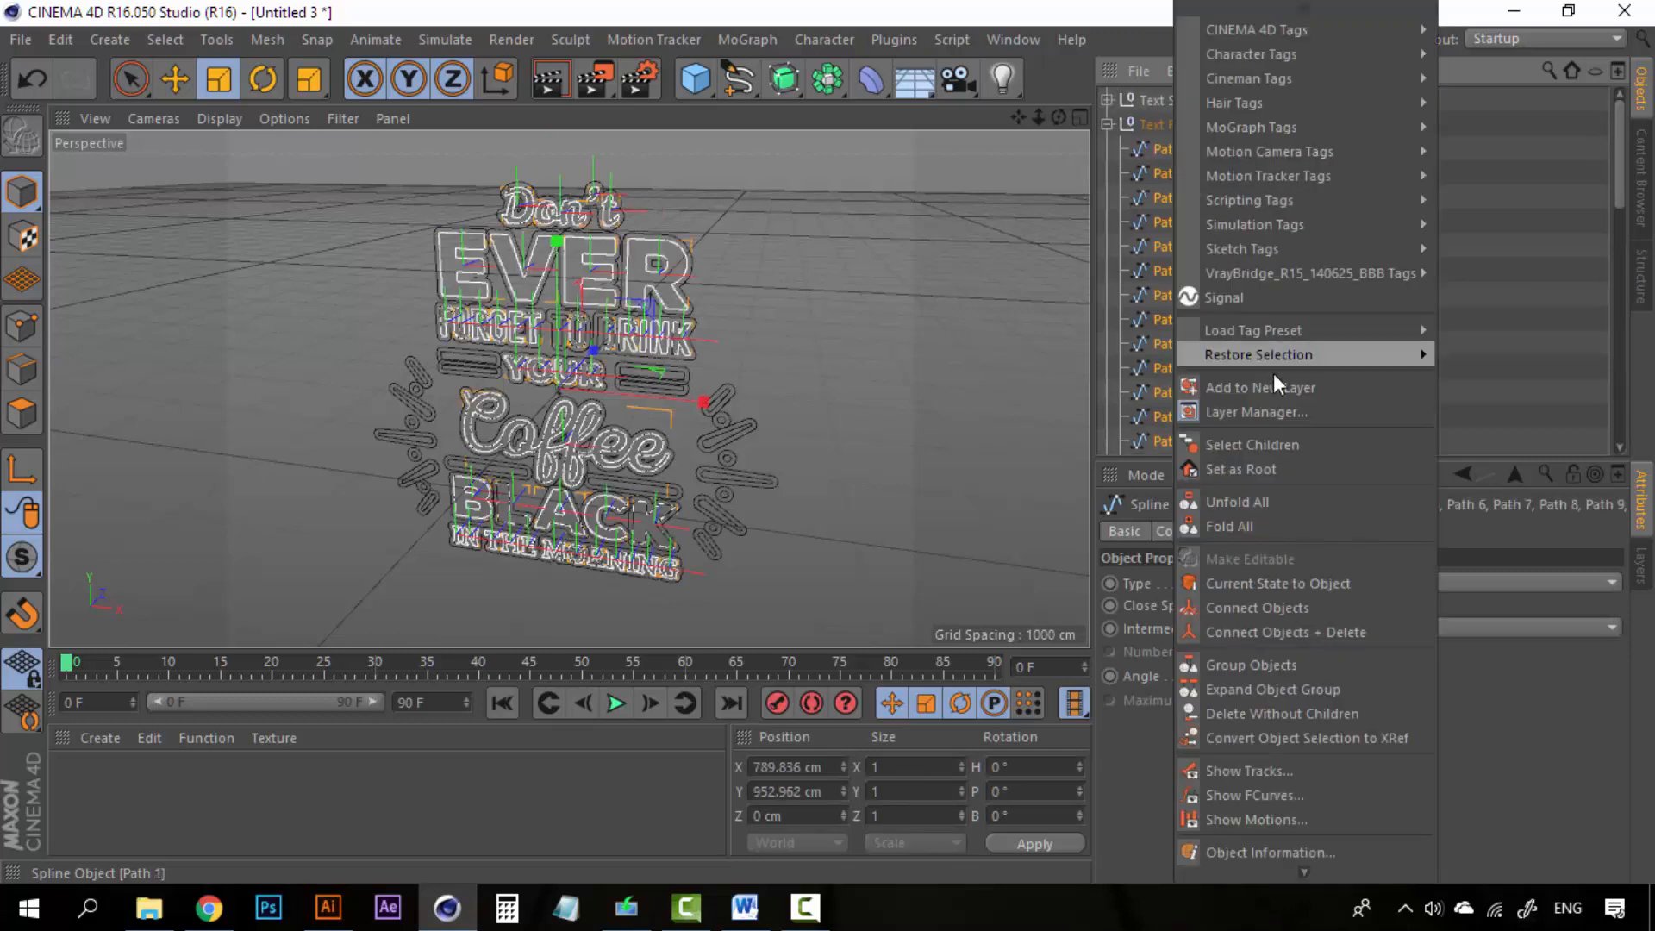
left_click(1345, 629)
Rename the merged lettering spline as "Text Fill" and move it out of its group to the end of the object list
double_click(1183, 148)
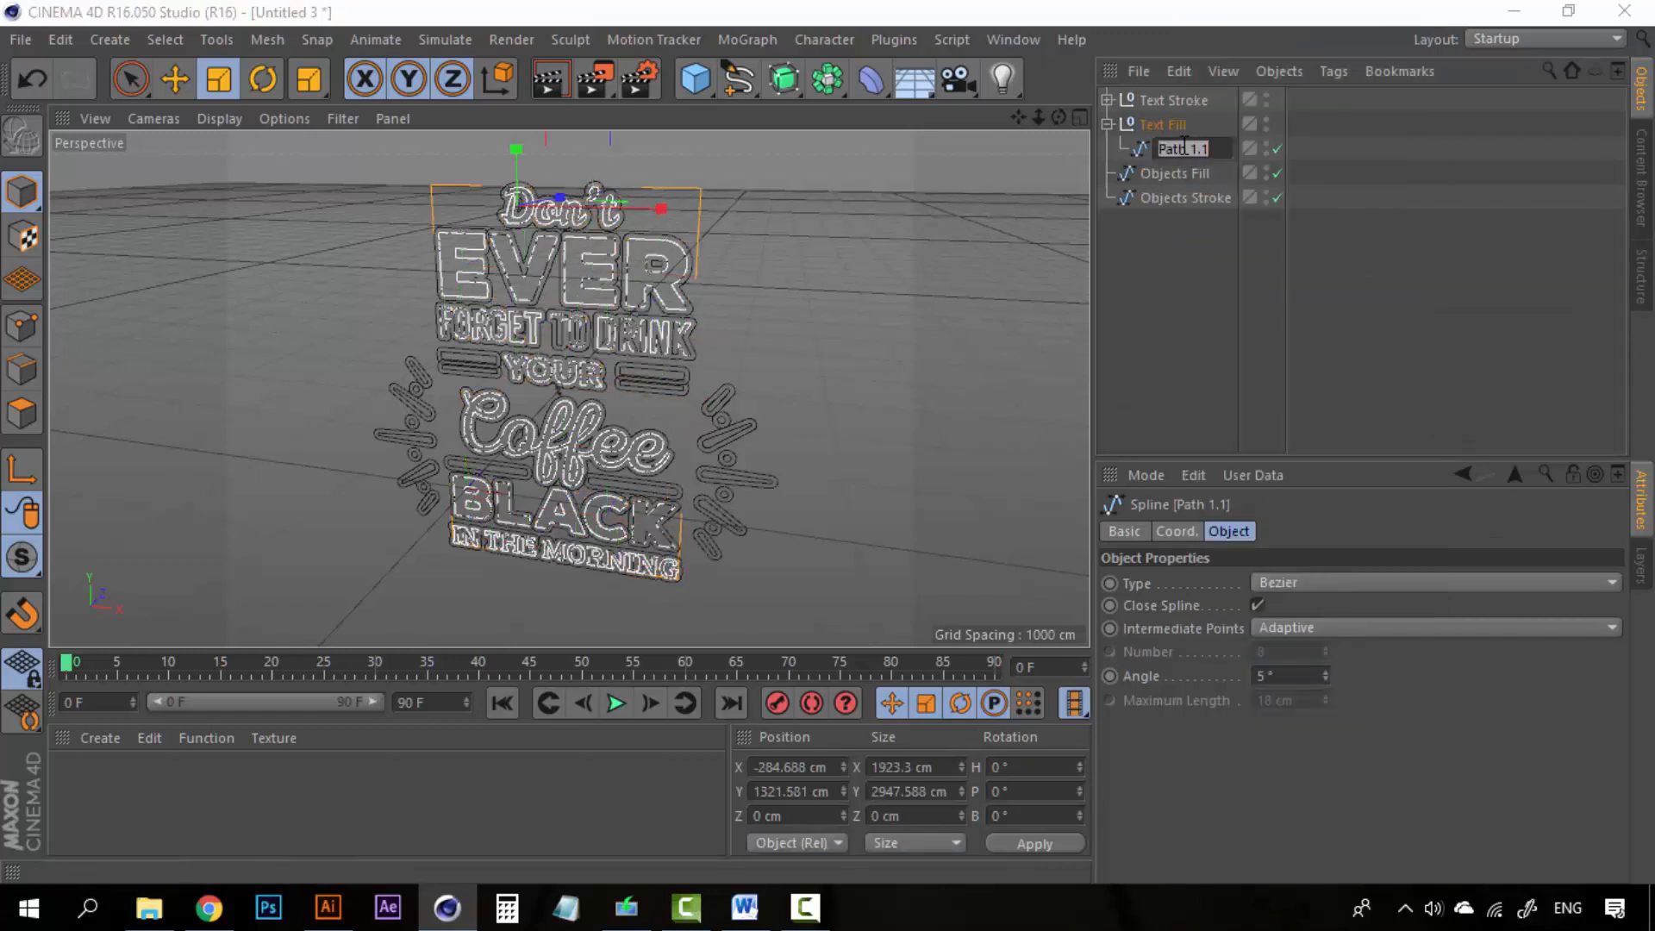
type("Text Fill")
key("Return")
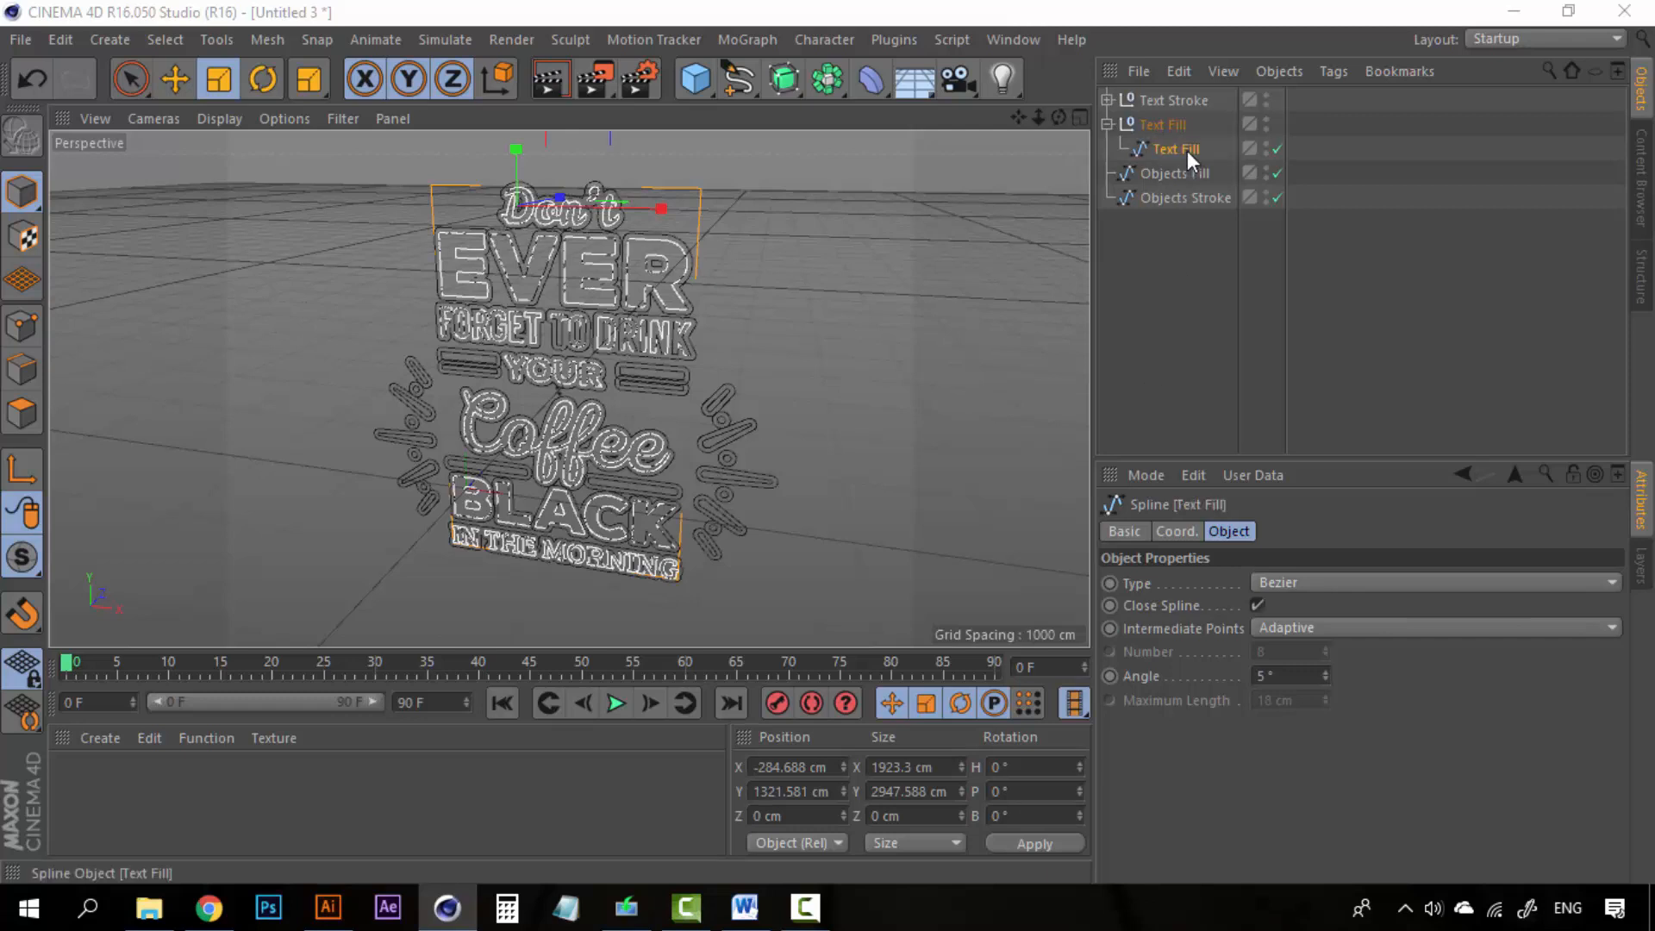
left_click_drag(1188, 152, 1188, 259)
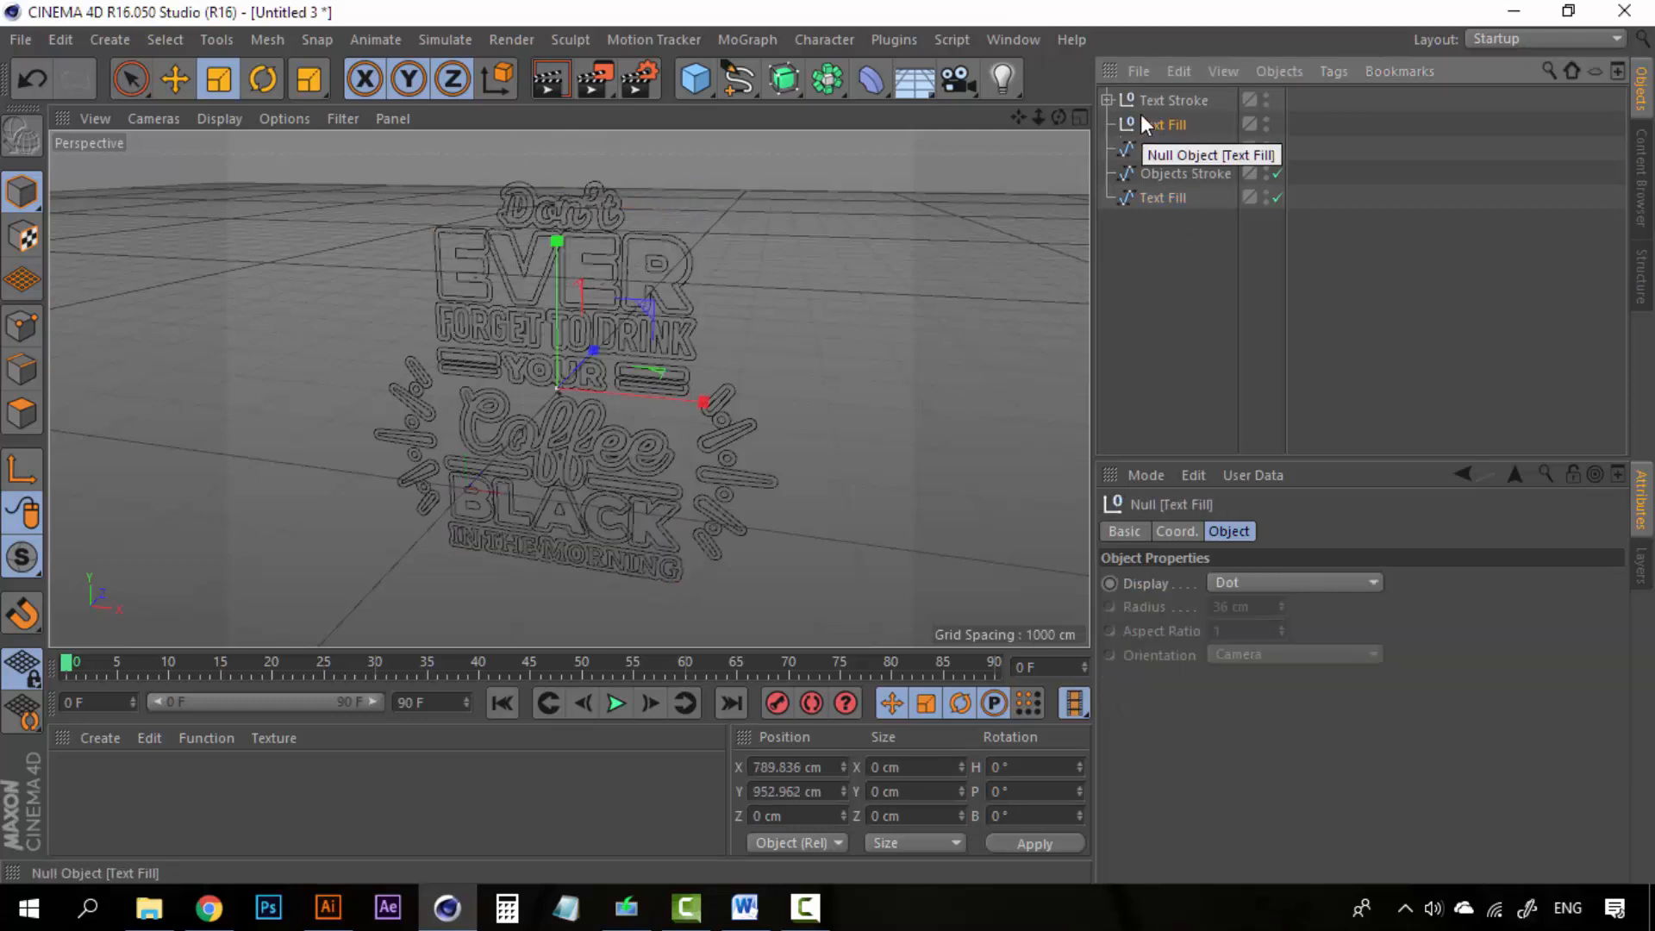
Delete the emptied Text Fill null and merge all Text Stroke paths, Path 6 through Path 96, with Connect Objects + Delete
key("Delete")
left_click(1107, 100)
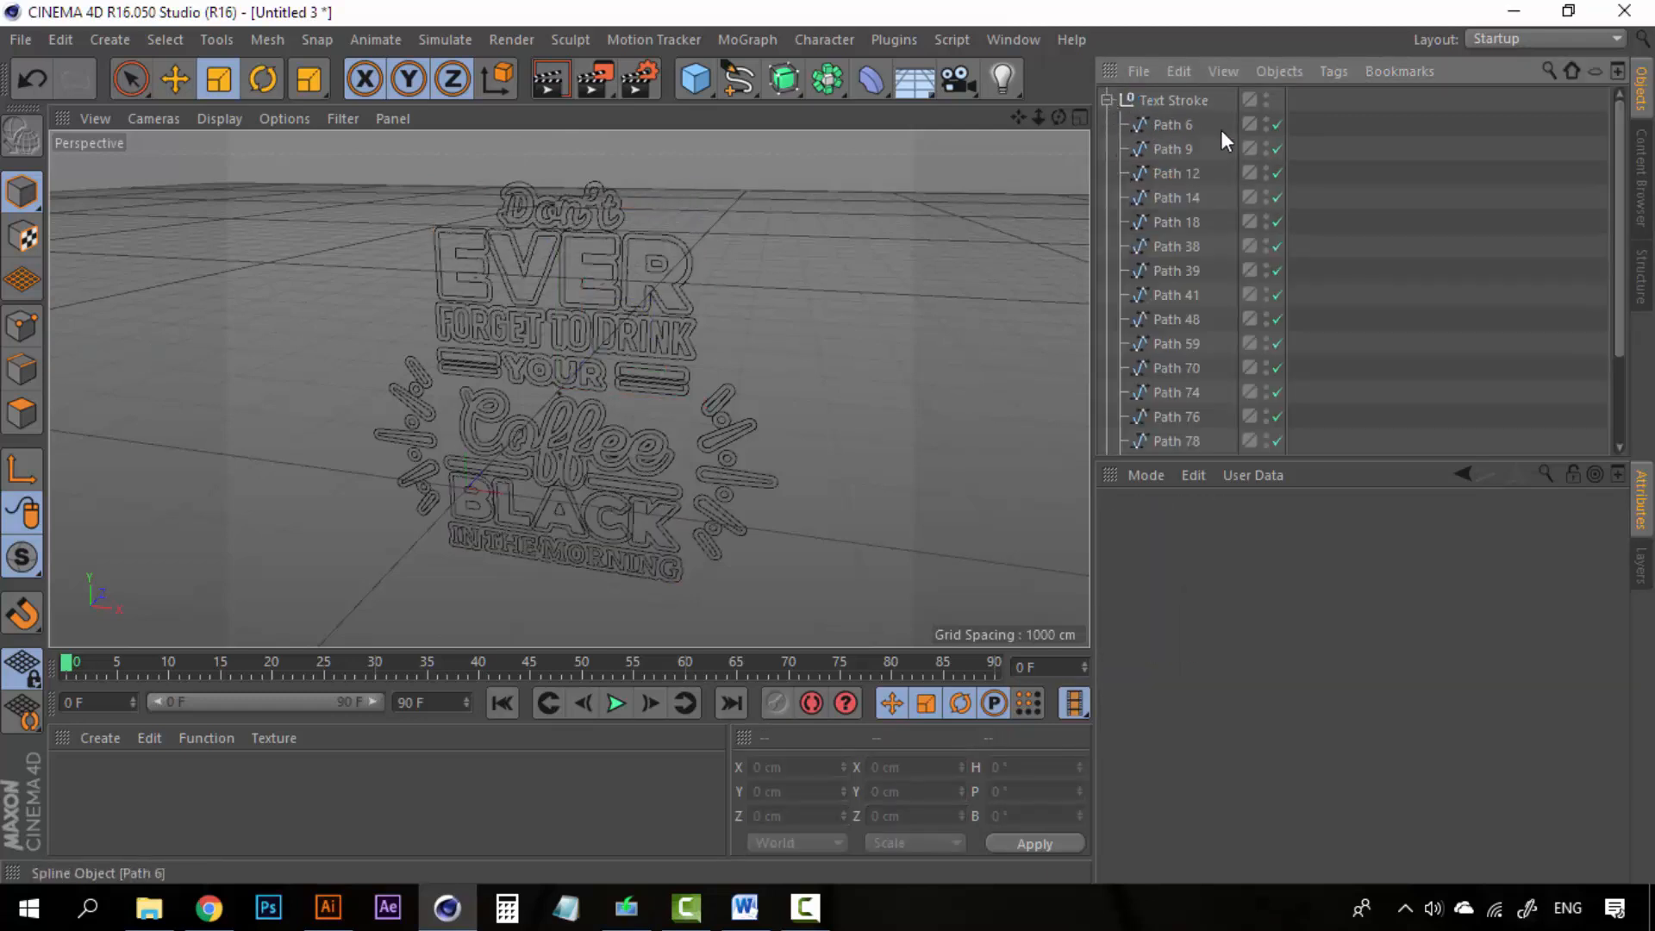
left_click(1174, 126)
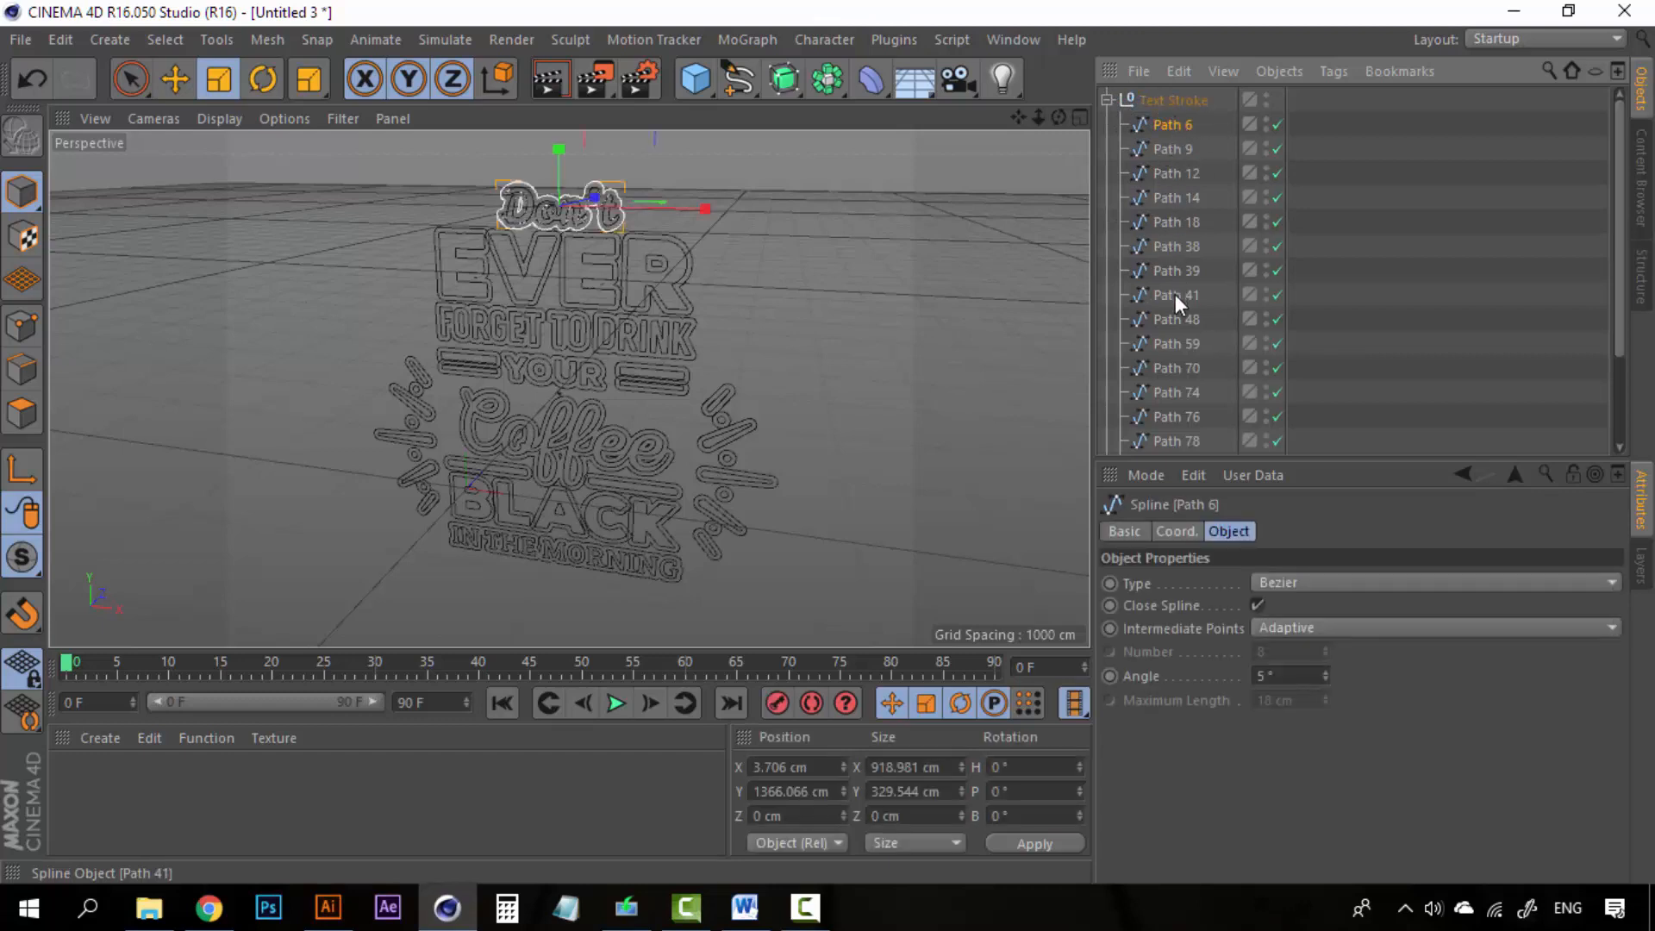
scroll(1174, 297, "down", 3)
left_click(1175, 371, "shift")
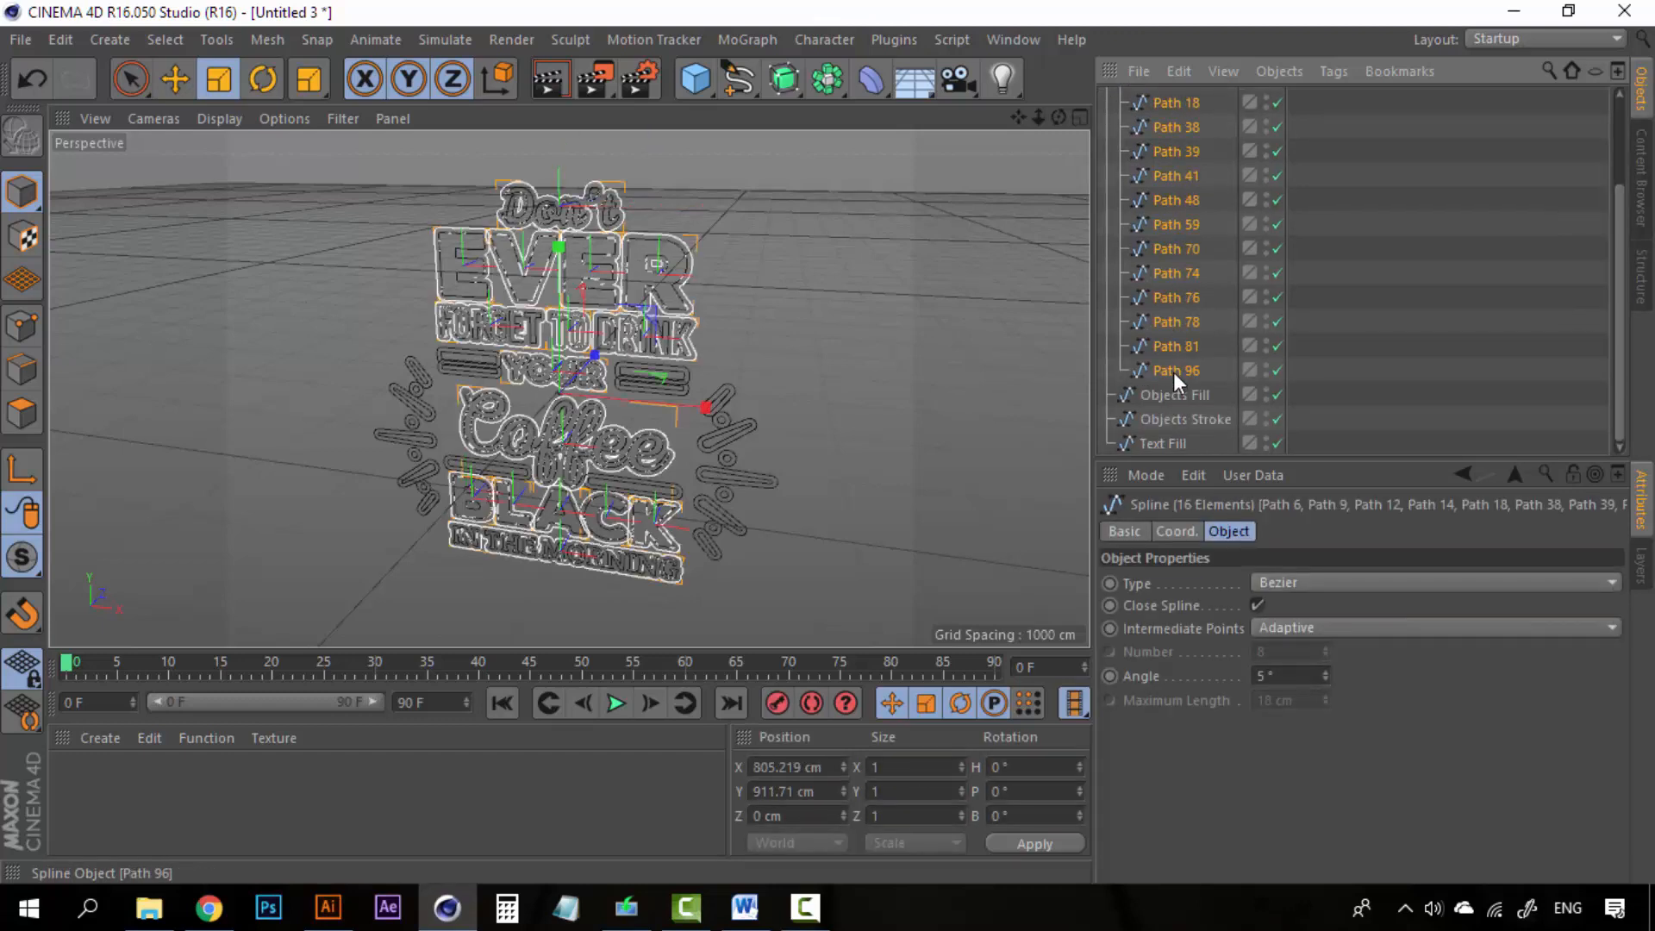
right_click(1174, 372)
left_click(1239, 628)
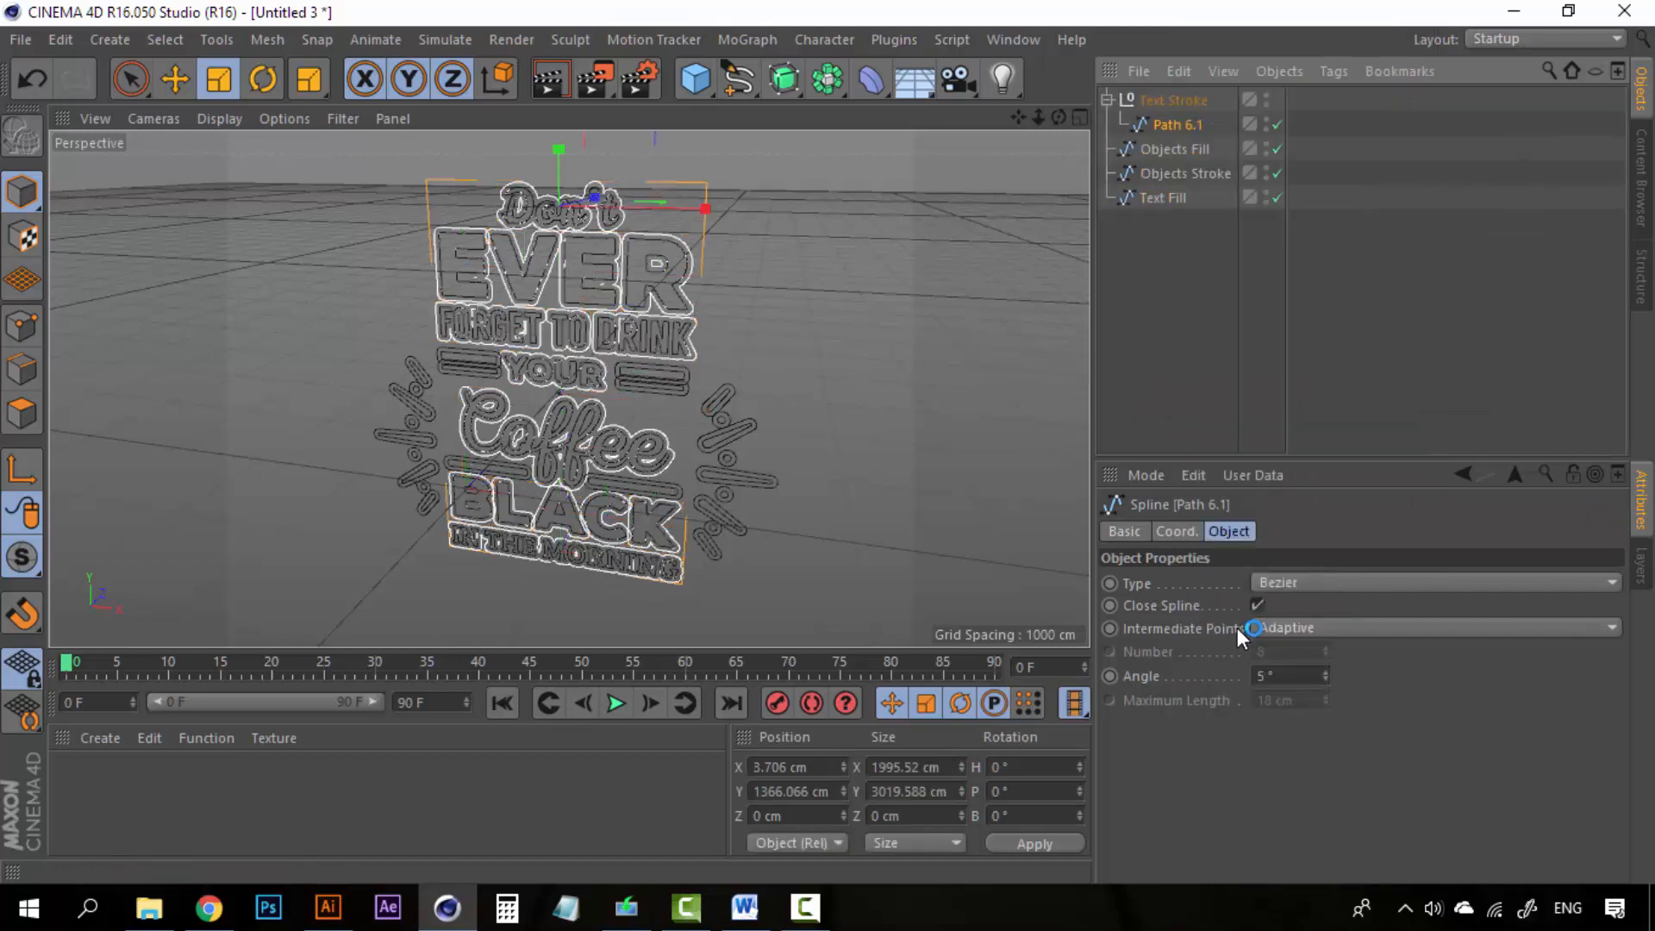
Name the merged spline "Text Stroke", move it out to the end of the object list, and delete its emptied null
double_click(1177, 125)
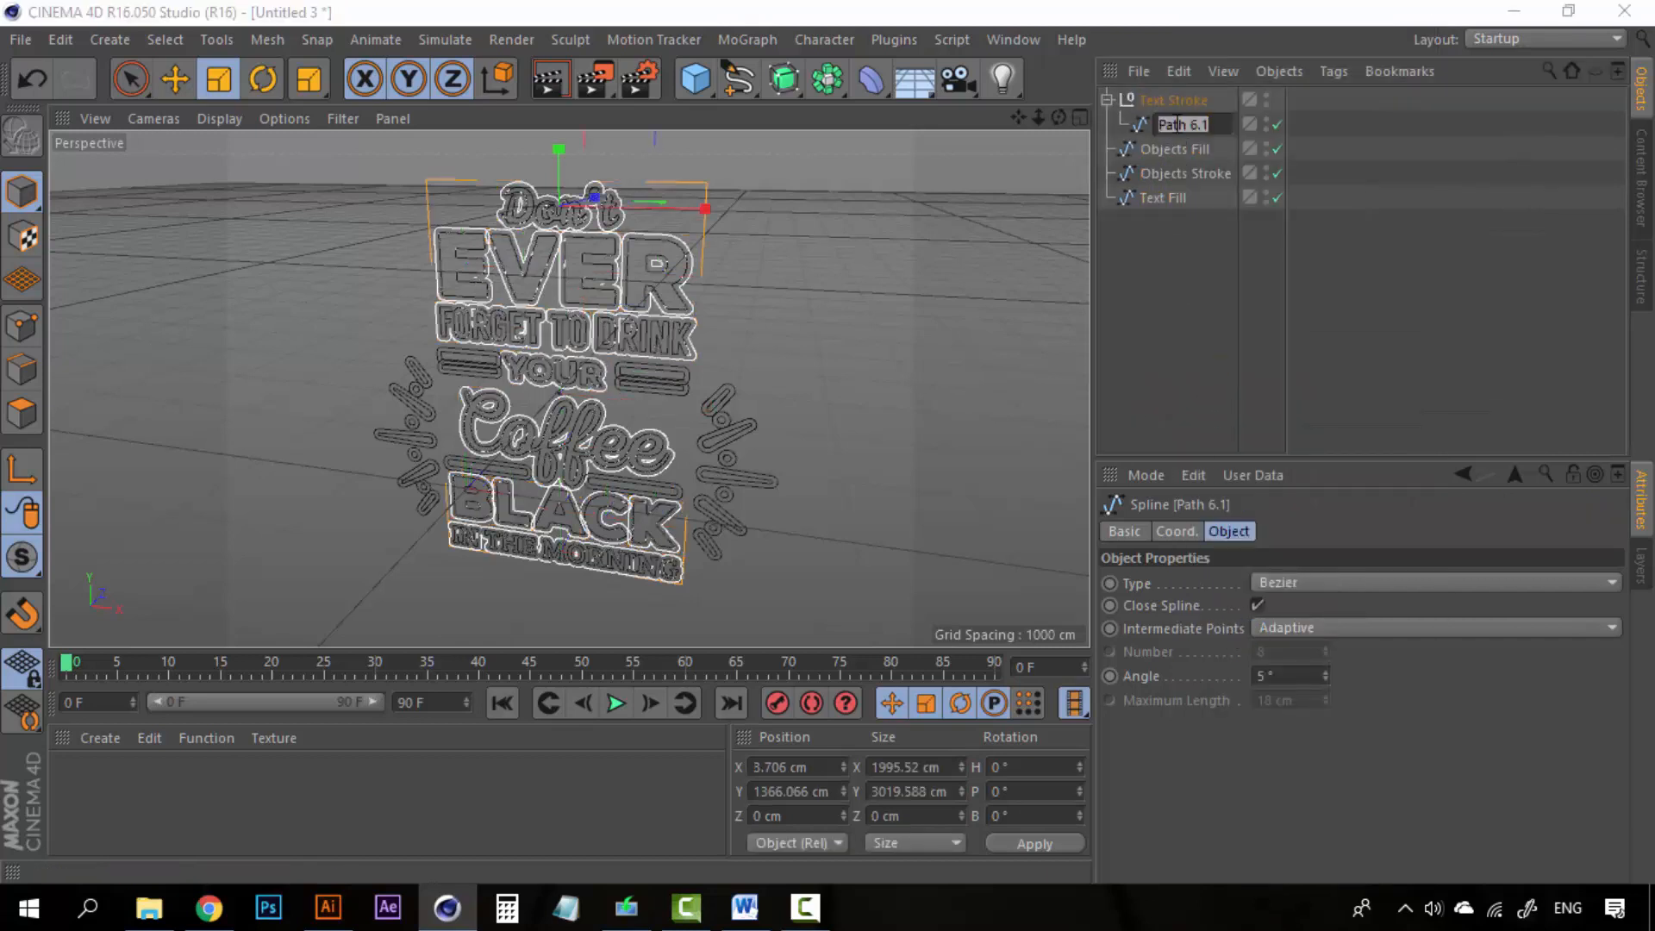
type("Text Stroke")
key("Return")
left_click_drag(1190, 130, 1185, 246)
left_click(1171, 99)
key("Delete")
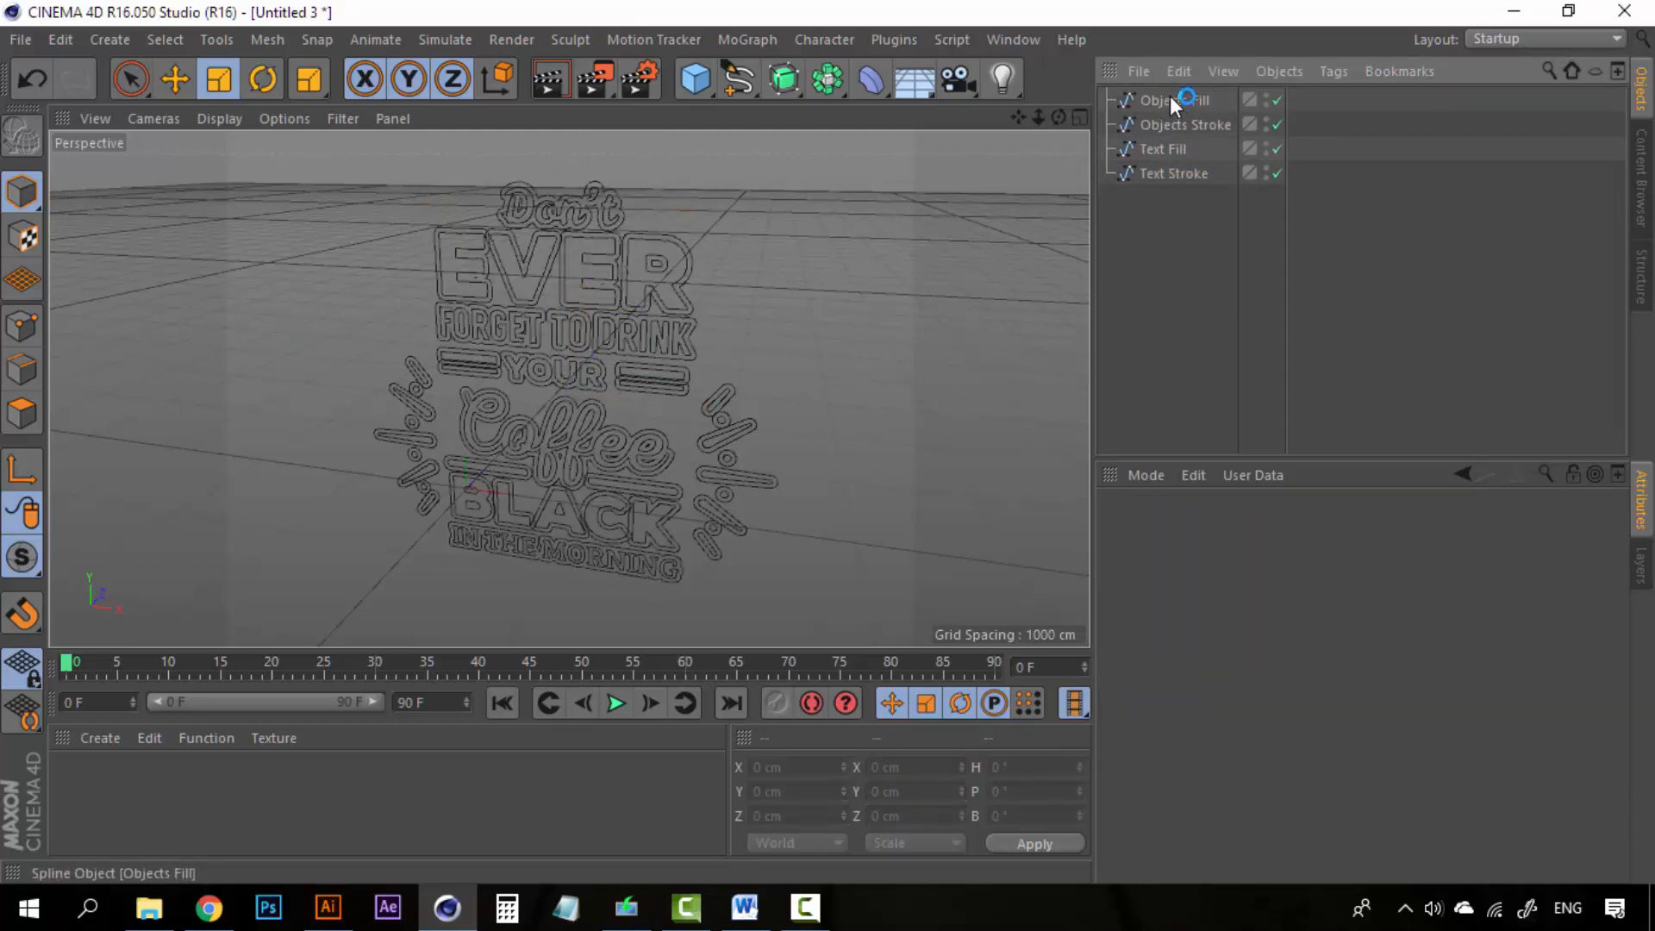
Select the four merged splines in turn to check which shapes each contains, and save the project as Typography.c4d
left_click(1171, 98)
left_click(1157, 166)
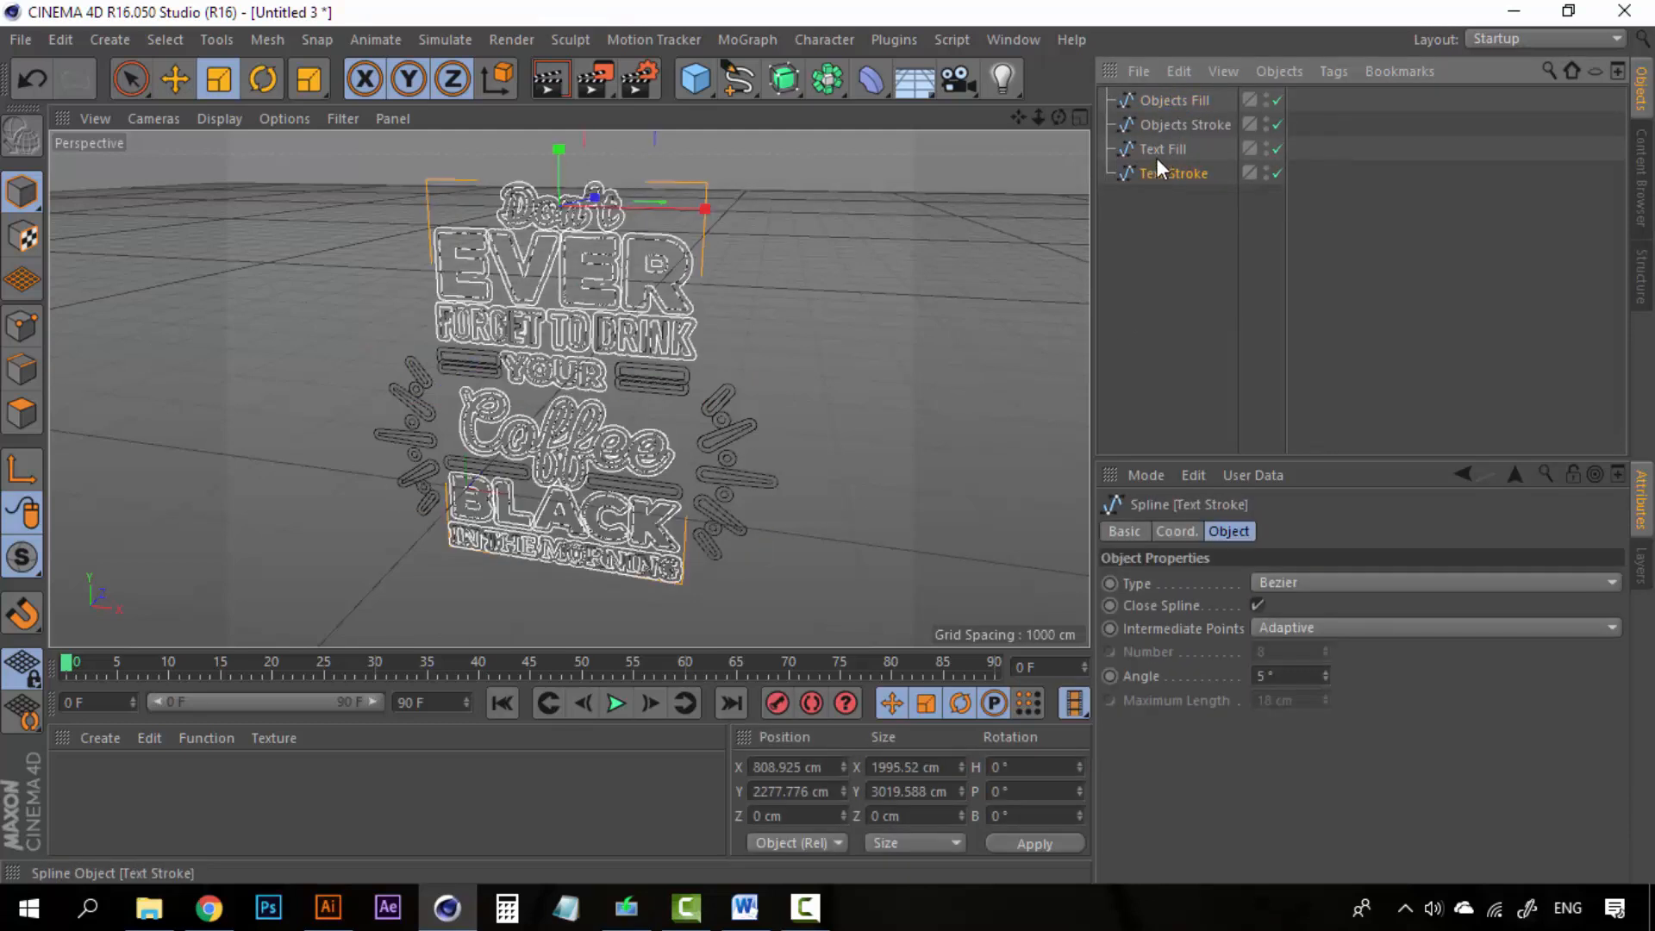
left_click(1171, 100)
left_click(1164, 123)
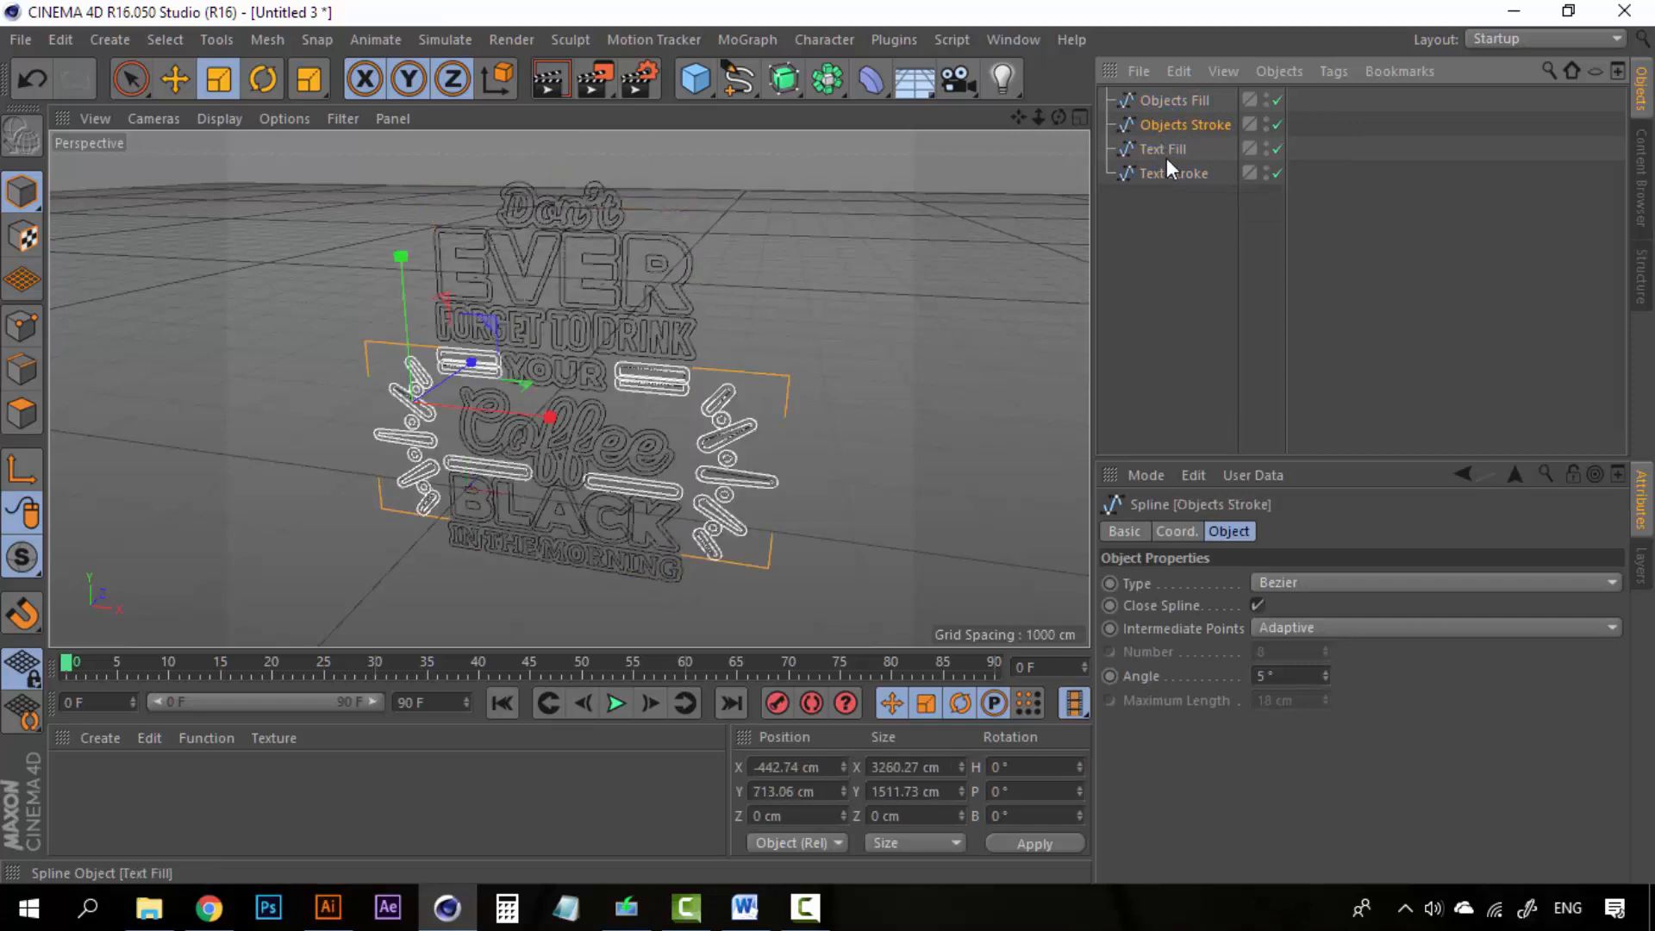
left_click(1167, 174)
left_click(1167, 152)
left_click(1176, 122)
left_click(1176, 102)
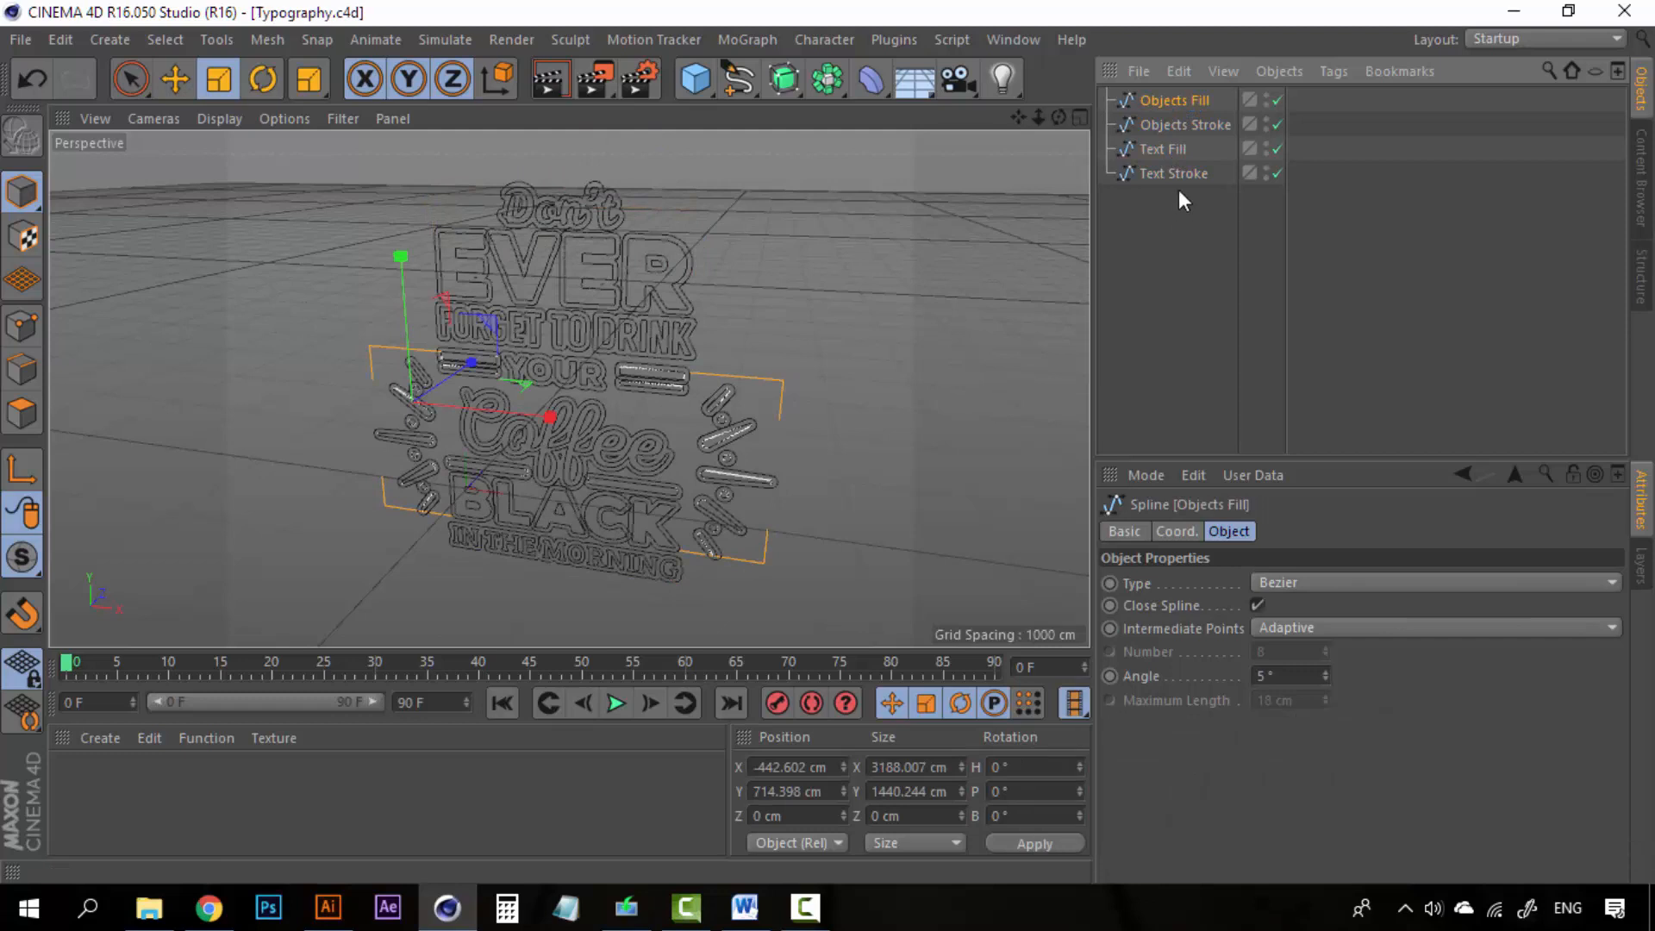
Disable the Objects Fill, Objects Stroke and Text Stroke splines in the object list
left_click(1177, 189)
left_click(1180, 100)
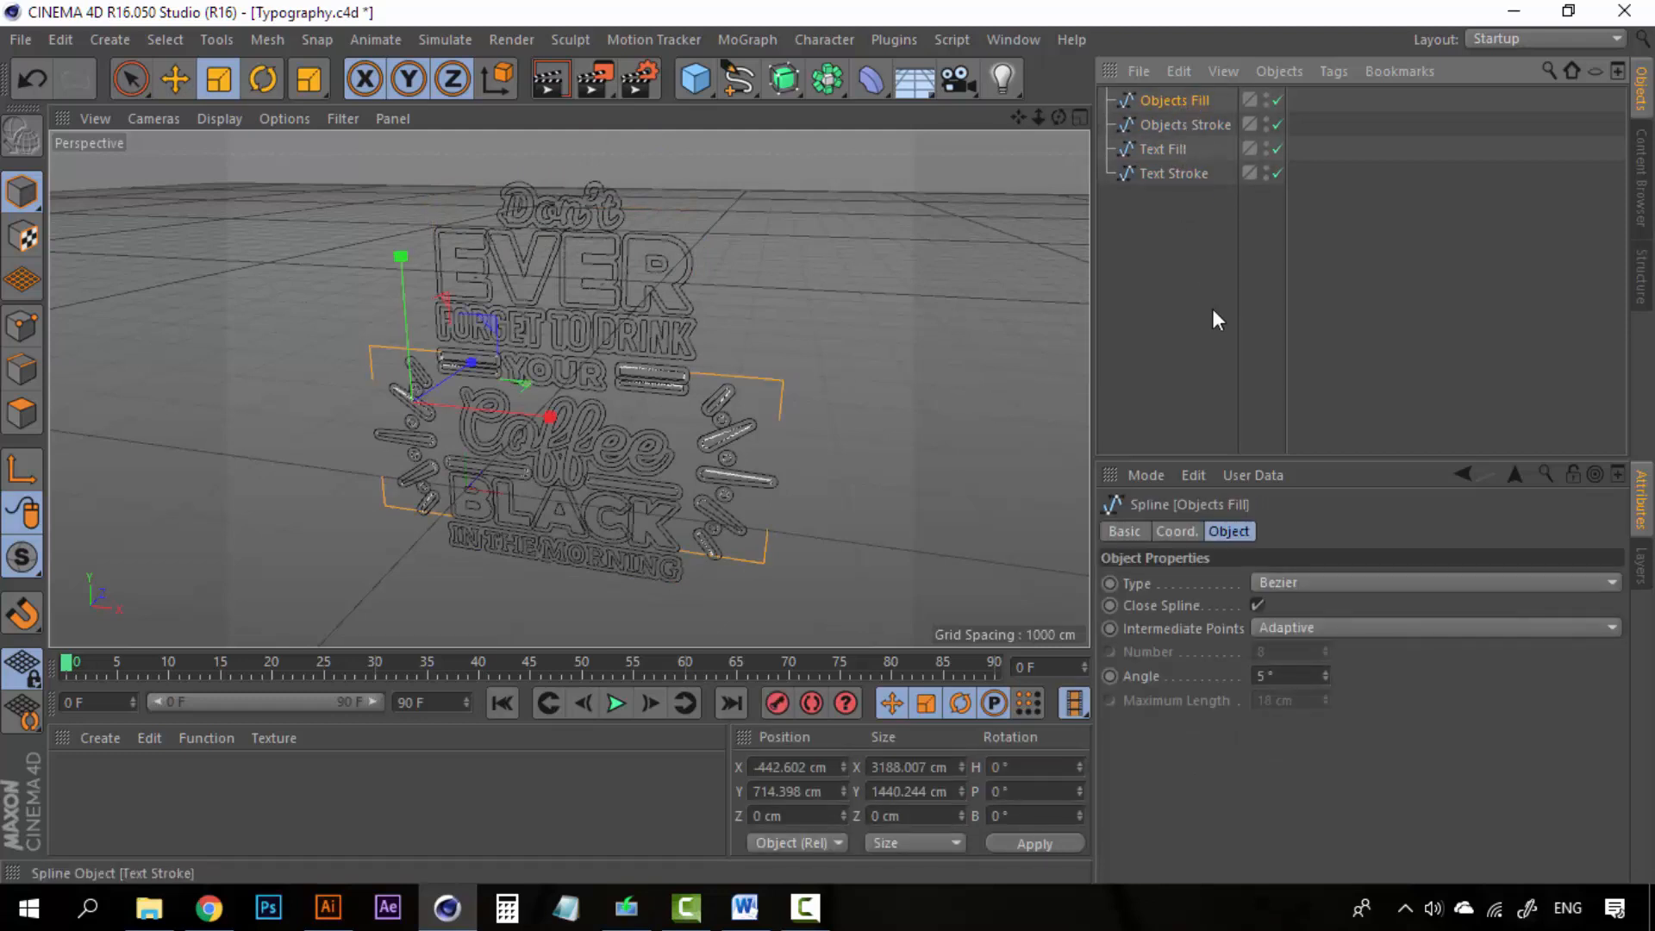
left_click(1214, 319)
left_click(1195, 102)
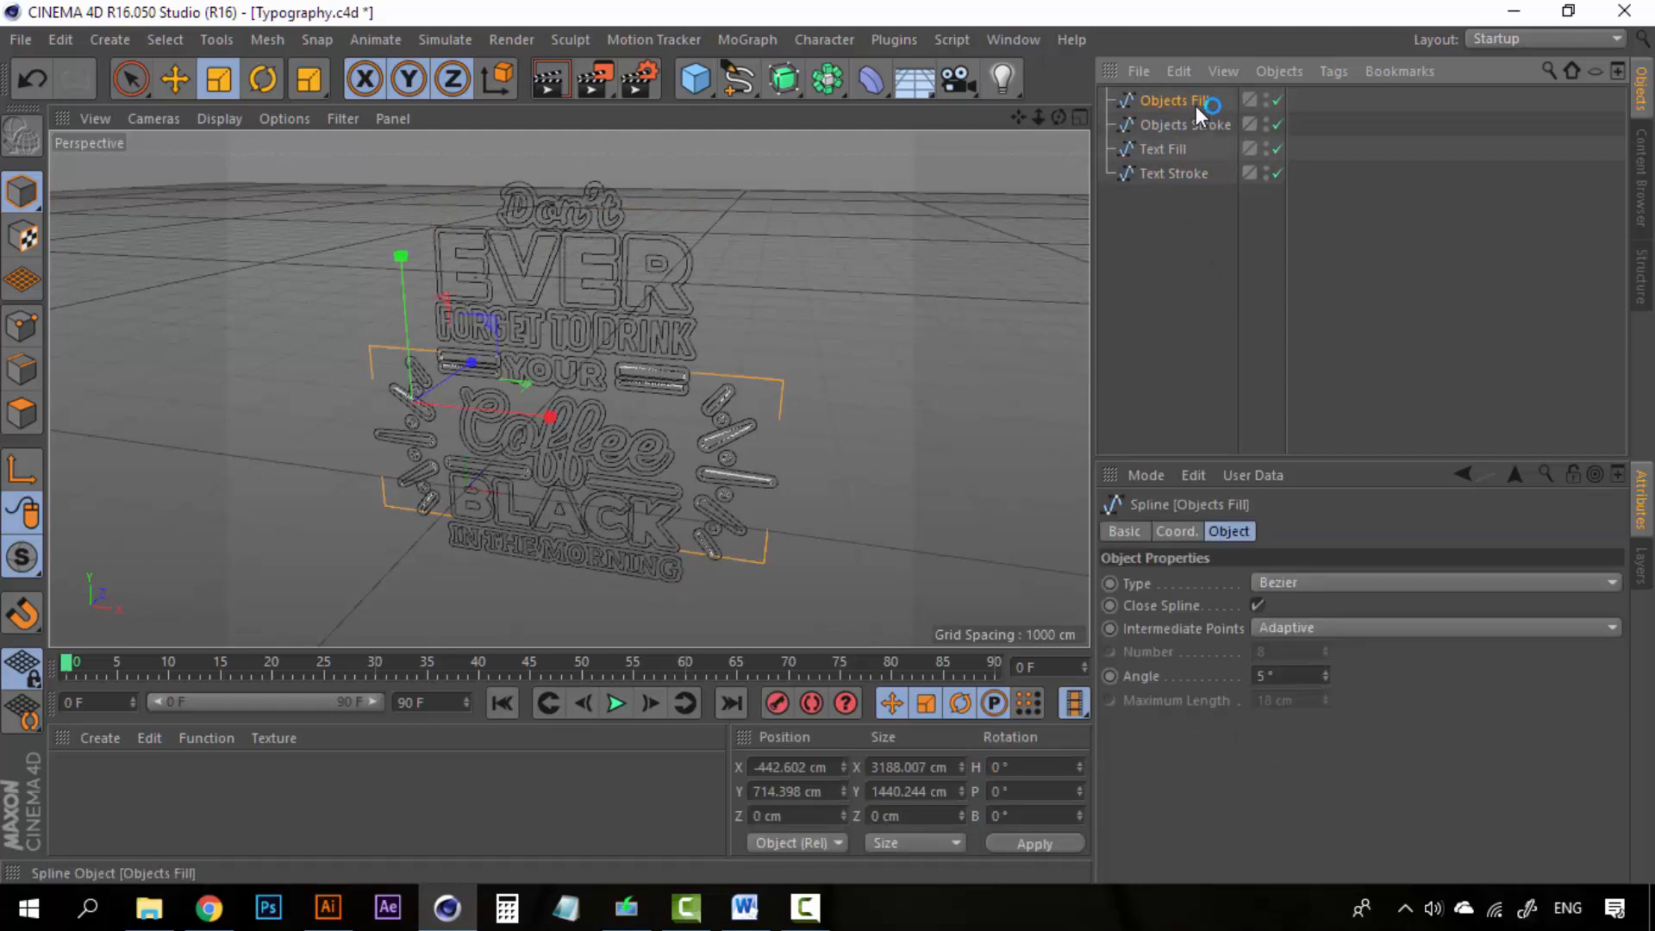
left_click(1278, 100)
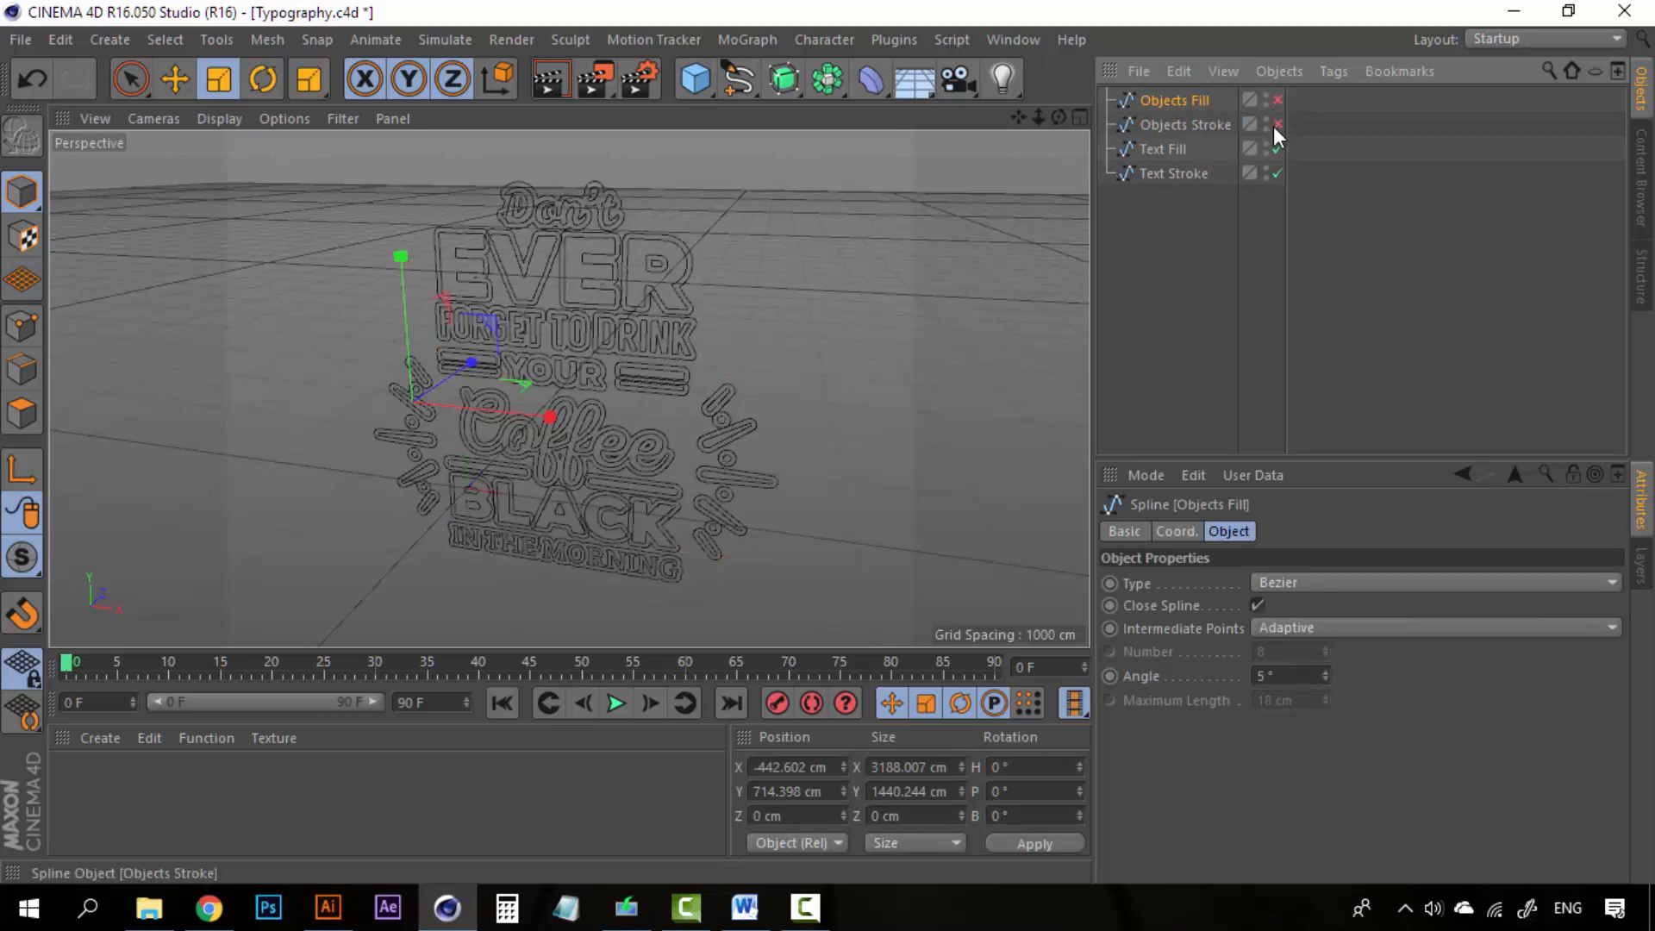
left_click(1277, 173)
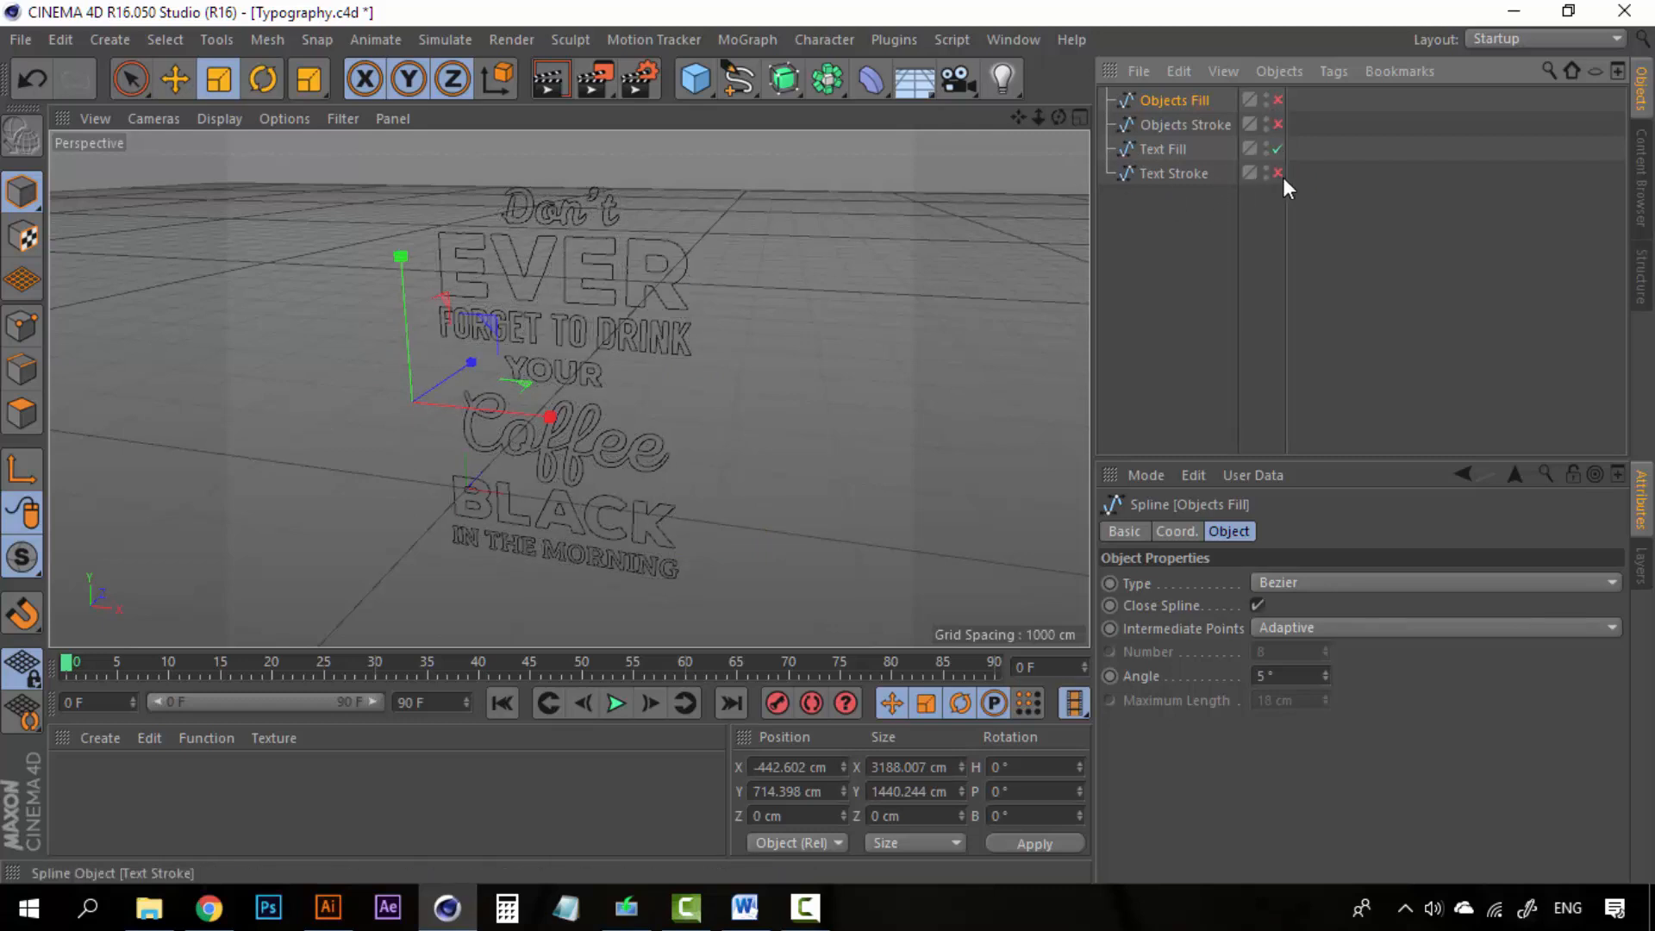
Add an Extrude generator and make the Text Fill spline its child to turn the lettering into 3D
left_click_drag(669, 333, 576, 393, "alt")
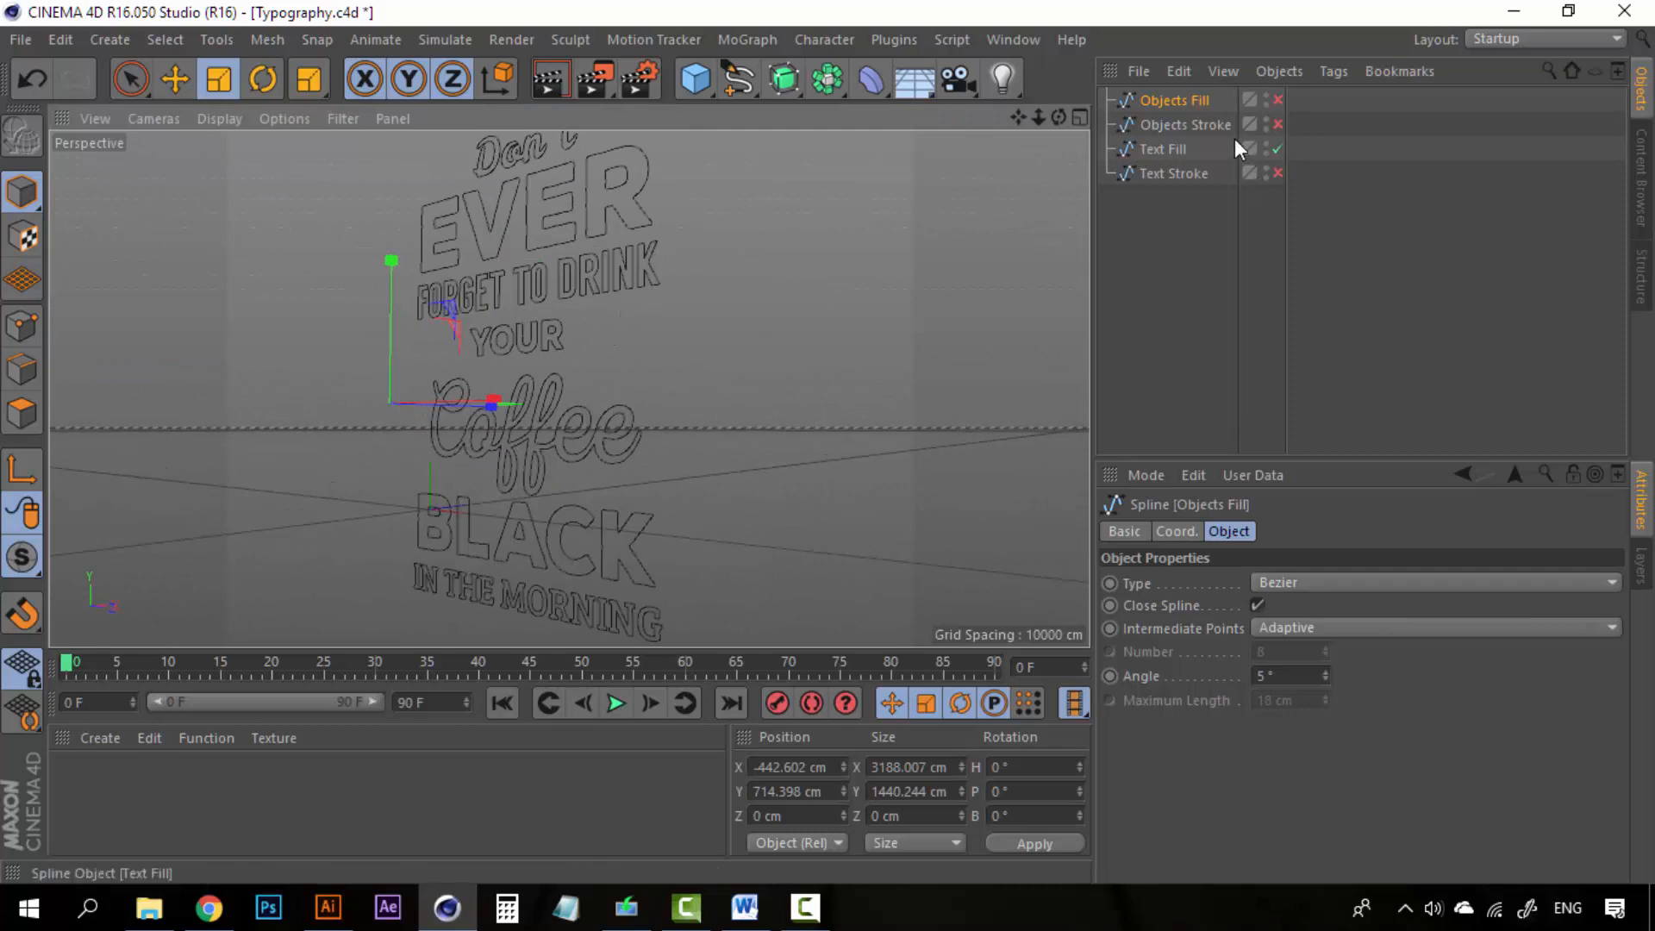
left_click(1206, 119)
left_click(1188, 150)
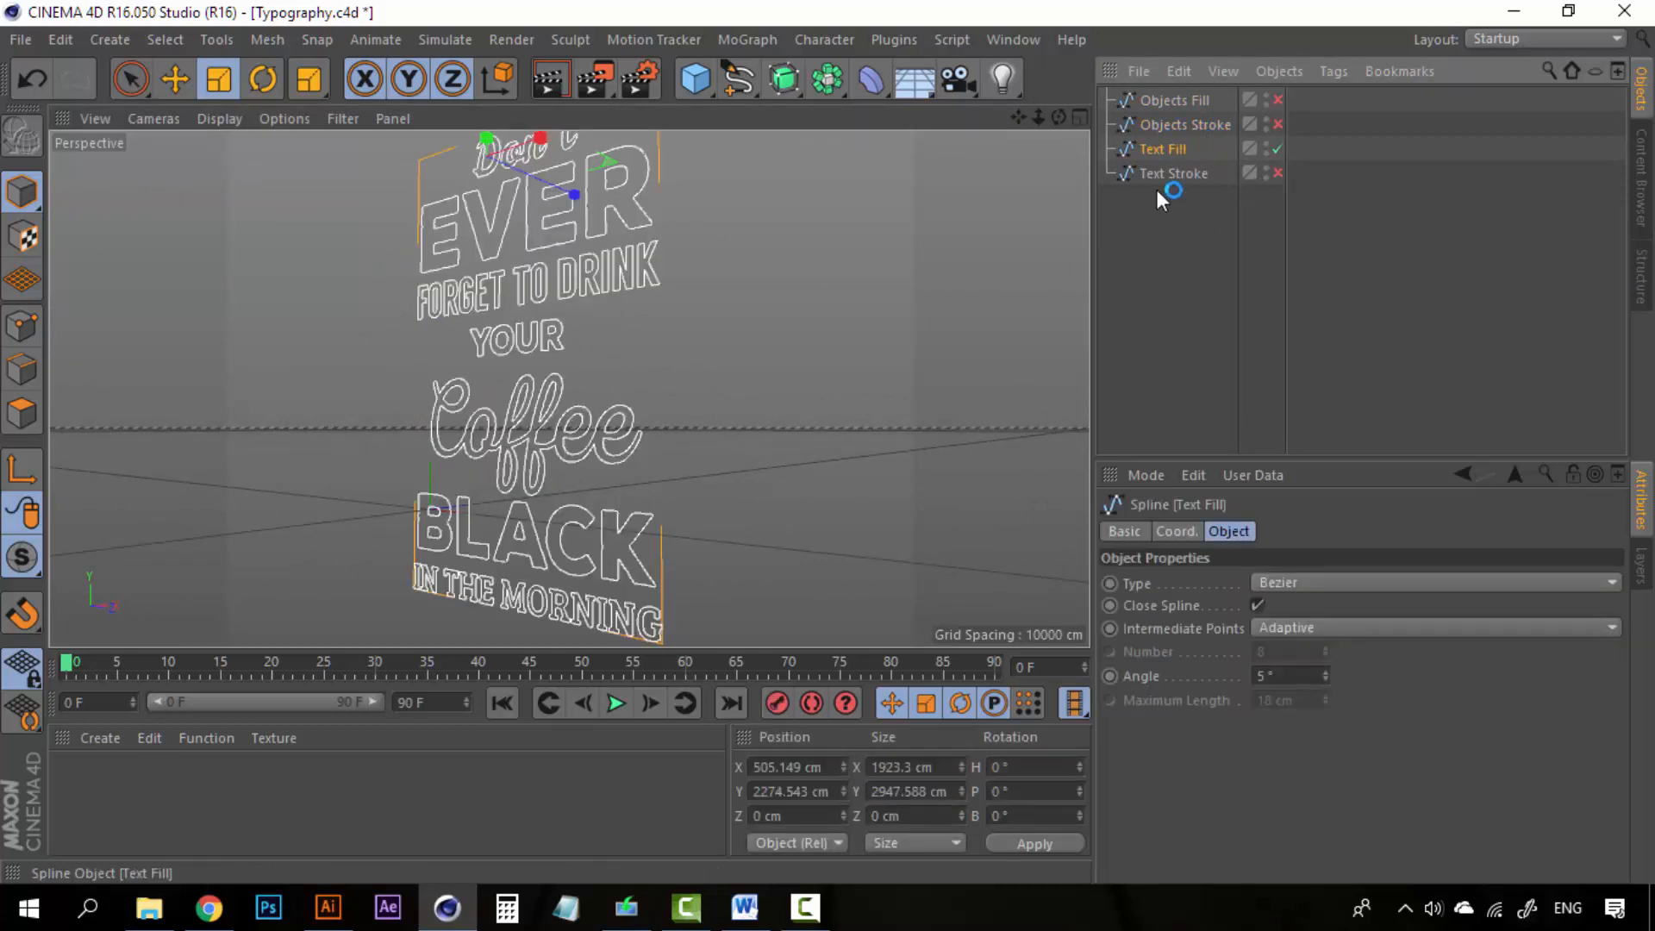
left_click(105, 36)
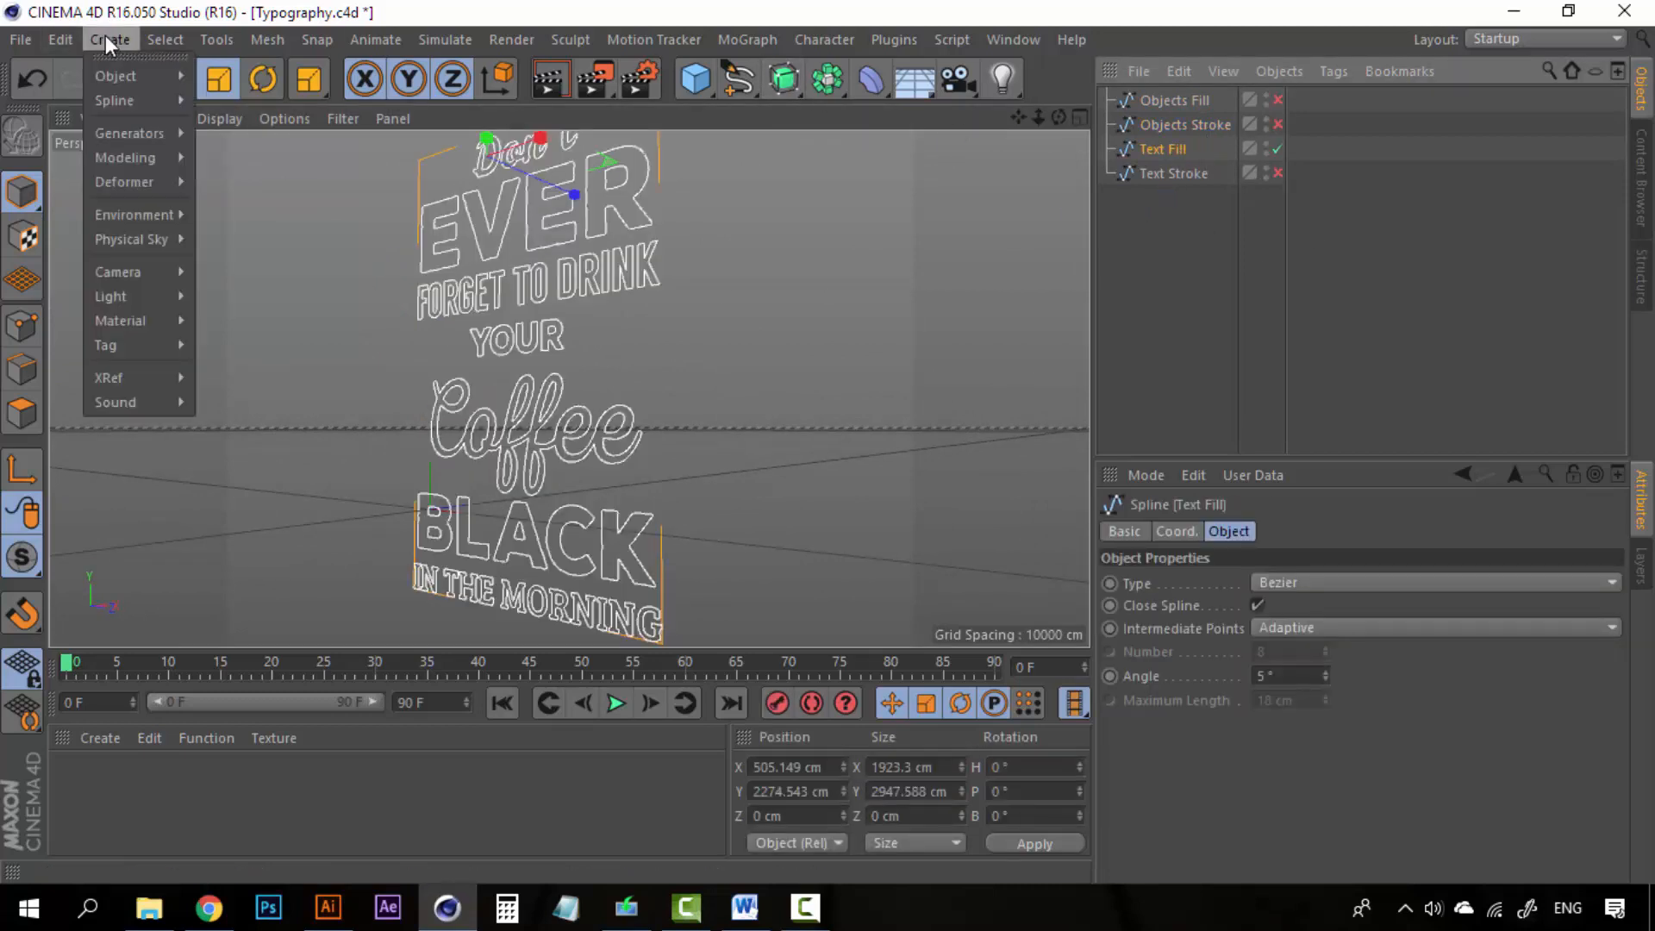
mouse_move(145, 134)
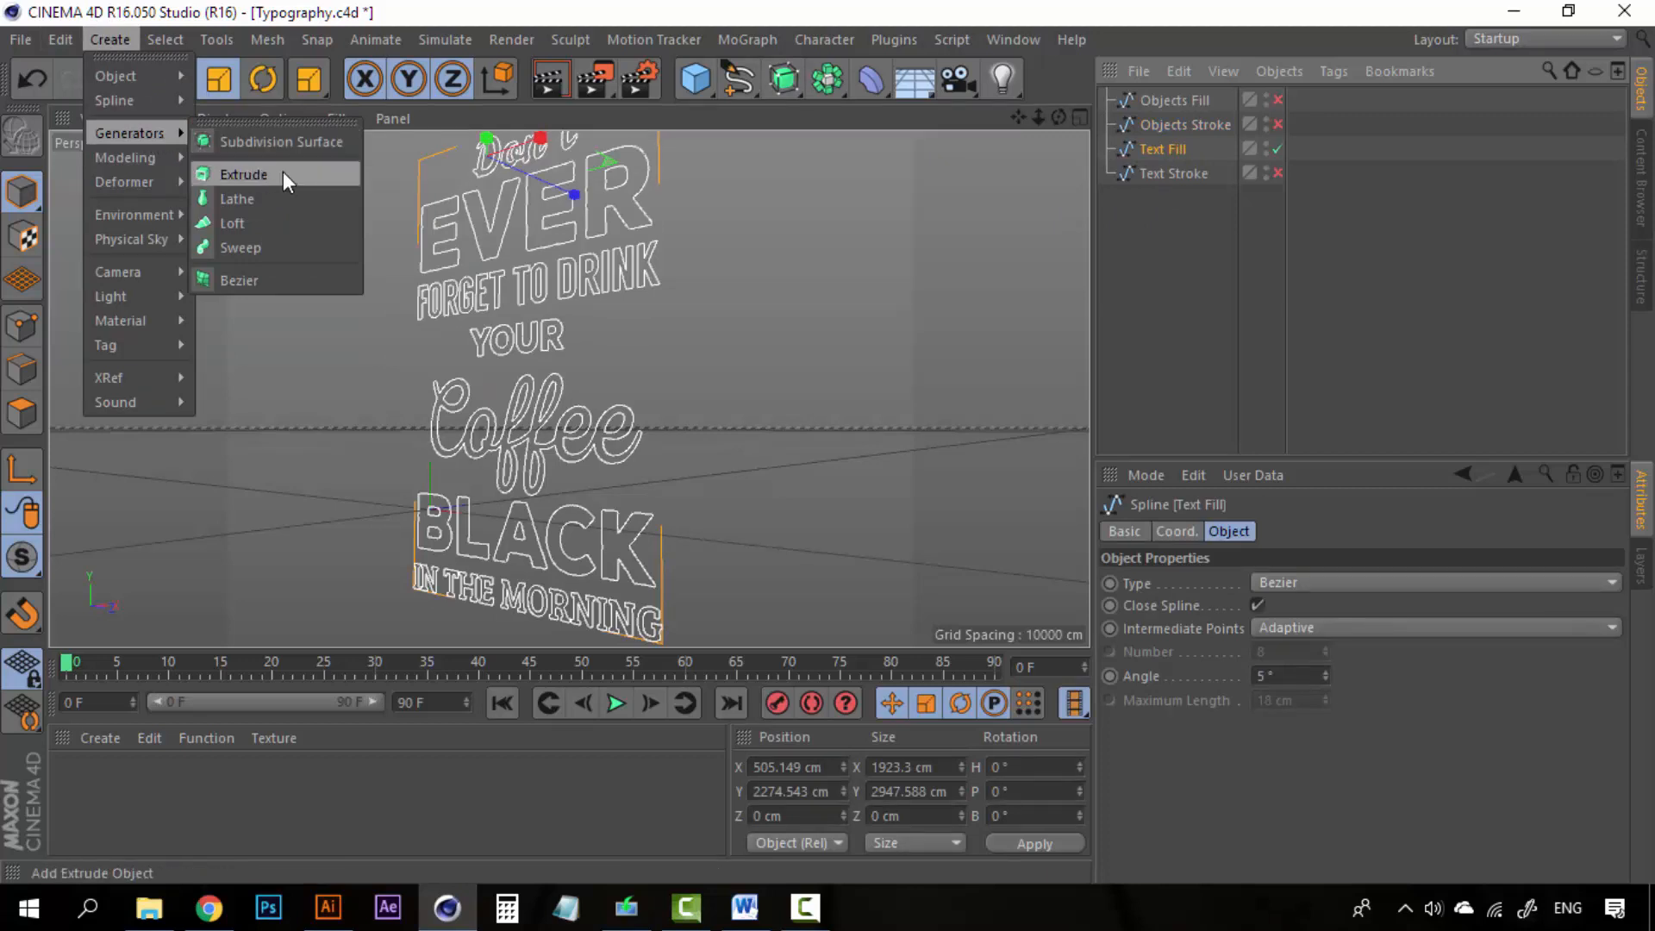
left_click(240, 172)
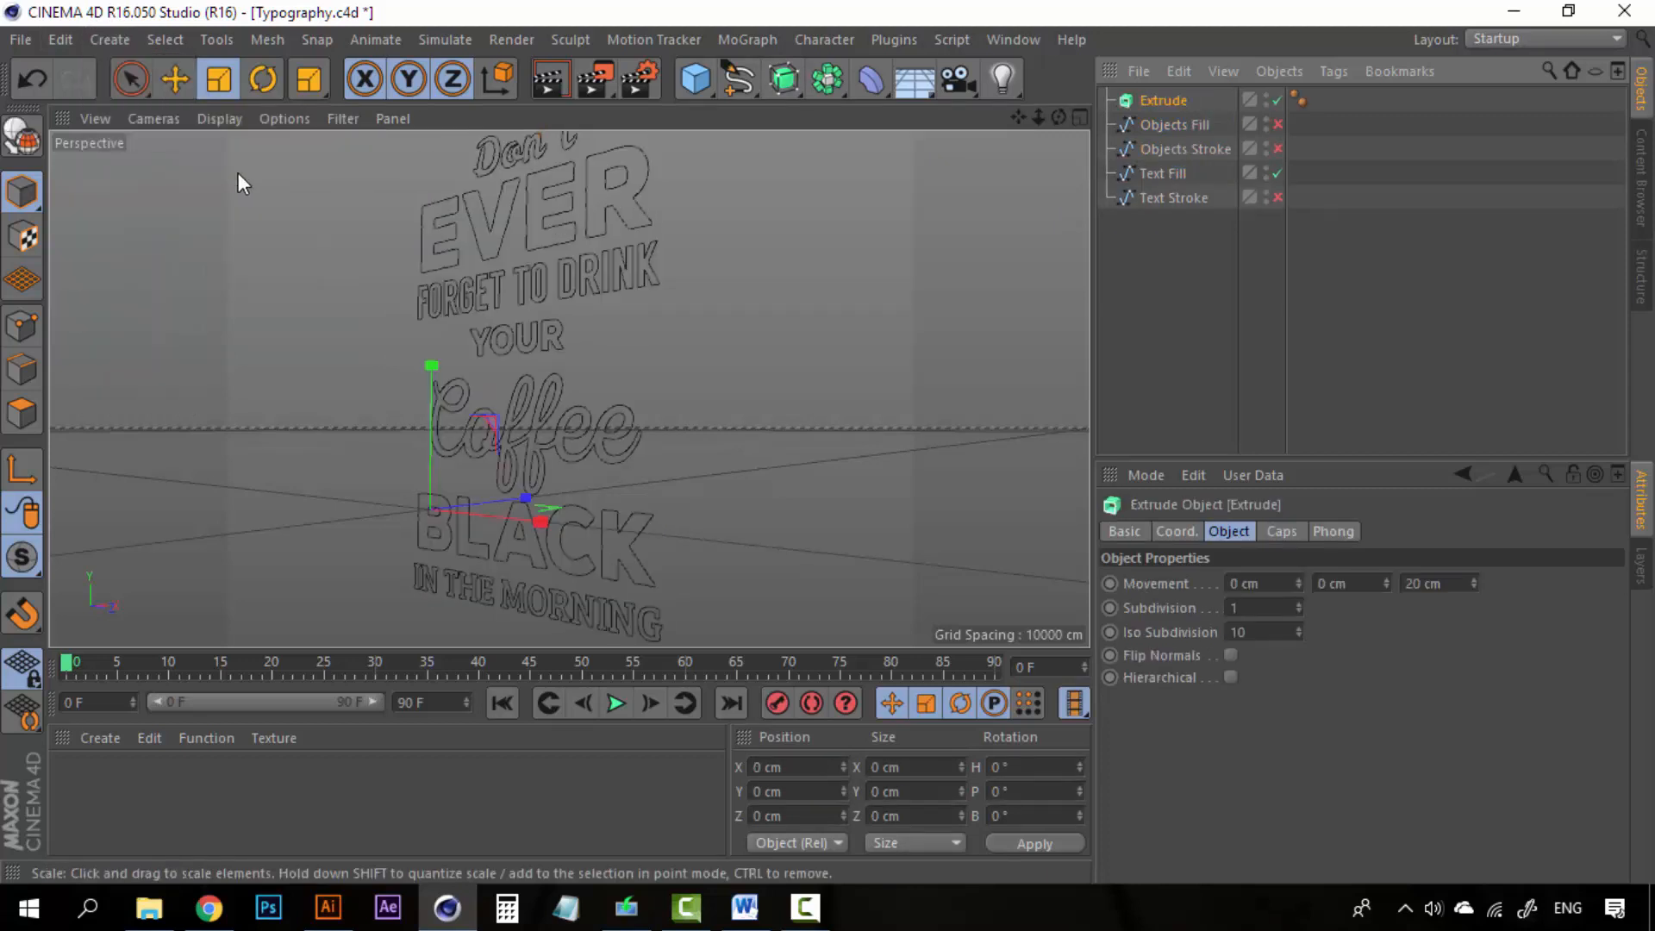
left_click(1174, 176)
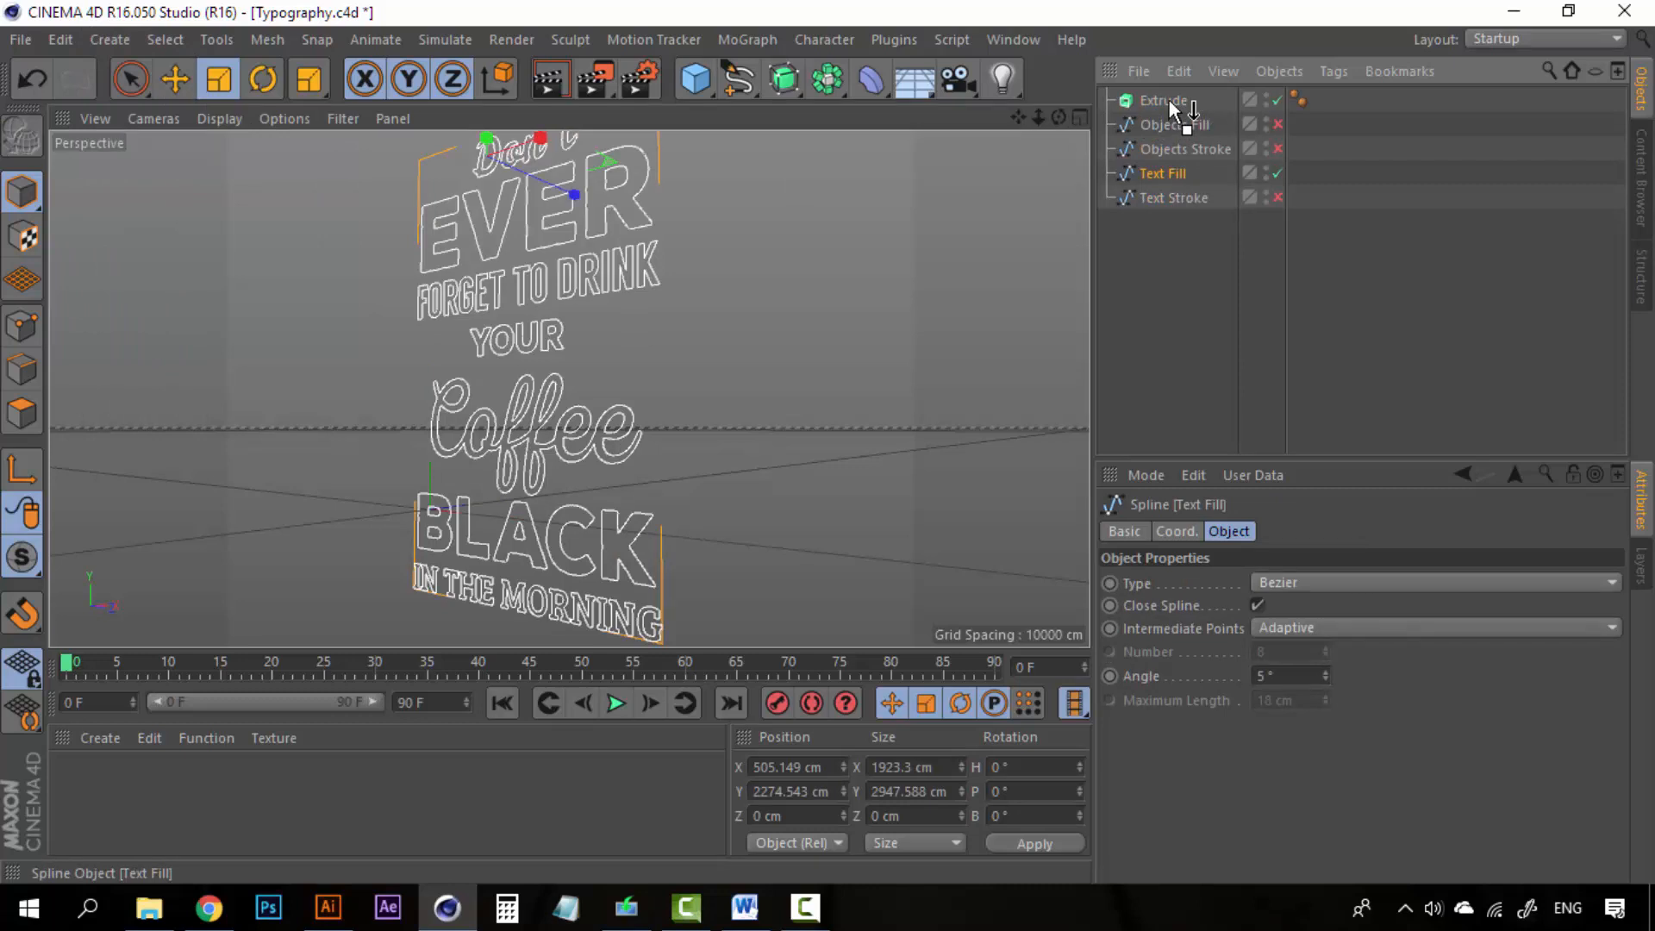
left_click_drag(1171, 105, 1168, 104)
Try a Z movement of about 248 cm on the lettering's Extrude object, and undo it
scroll(624, 241, "up", 2)
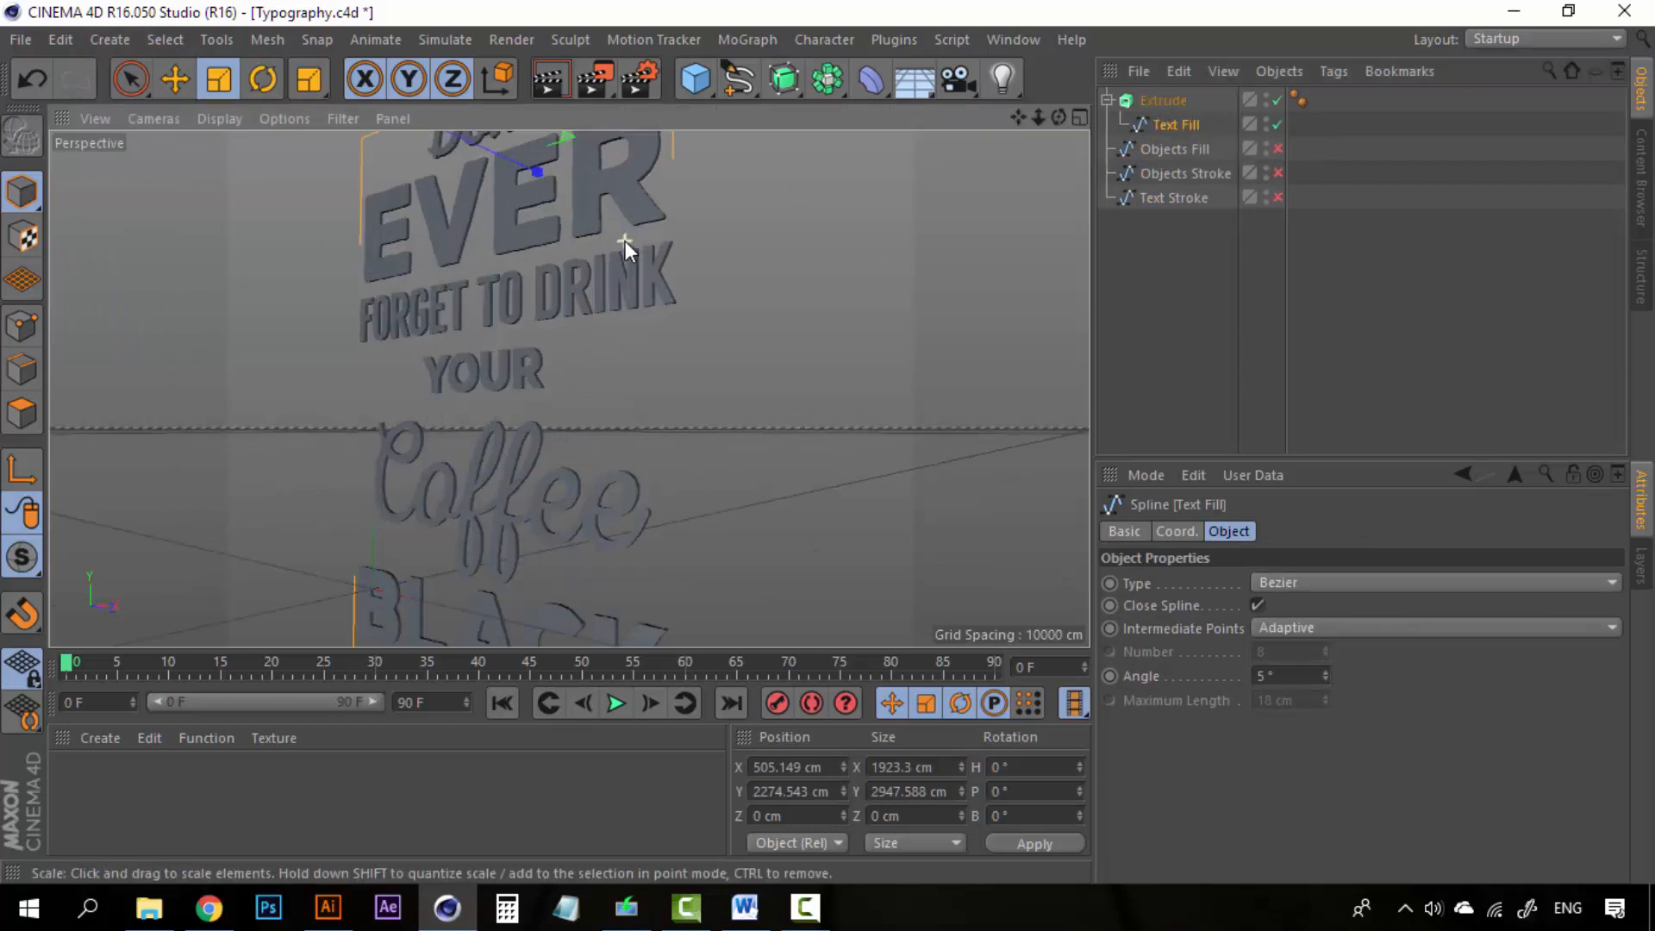
scroll(633, 247, "down", 5)
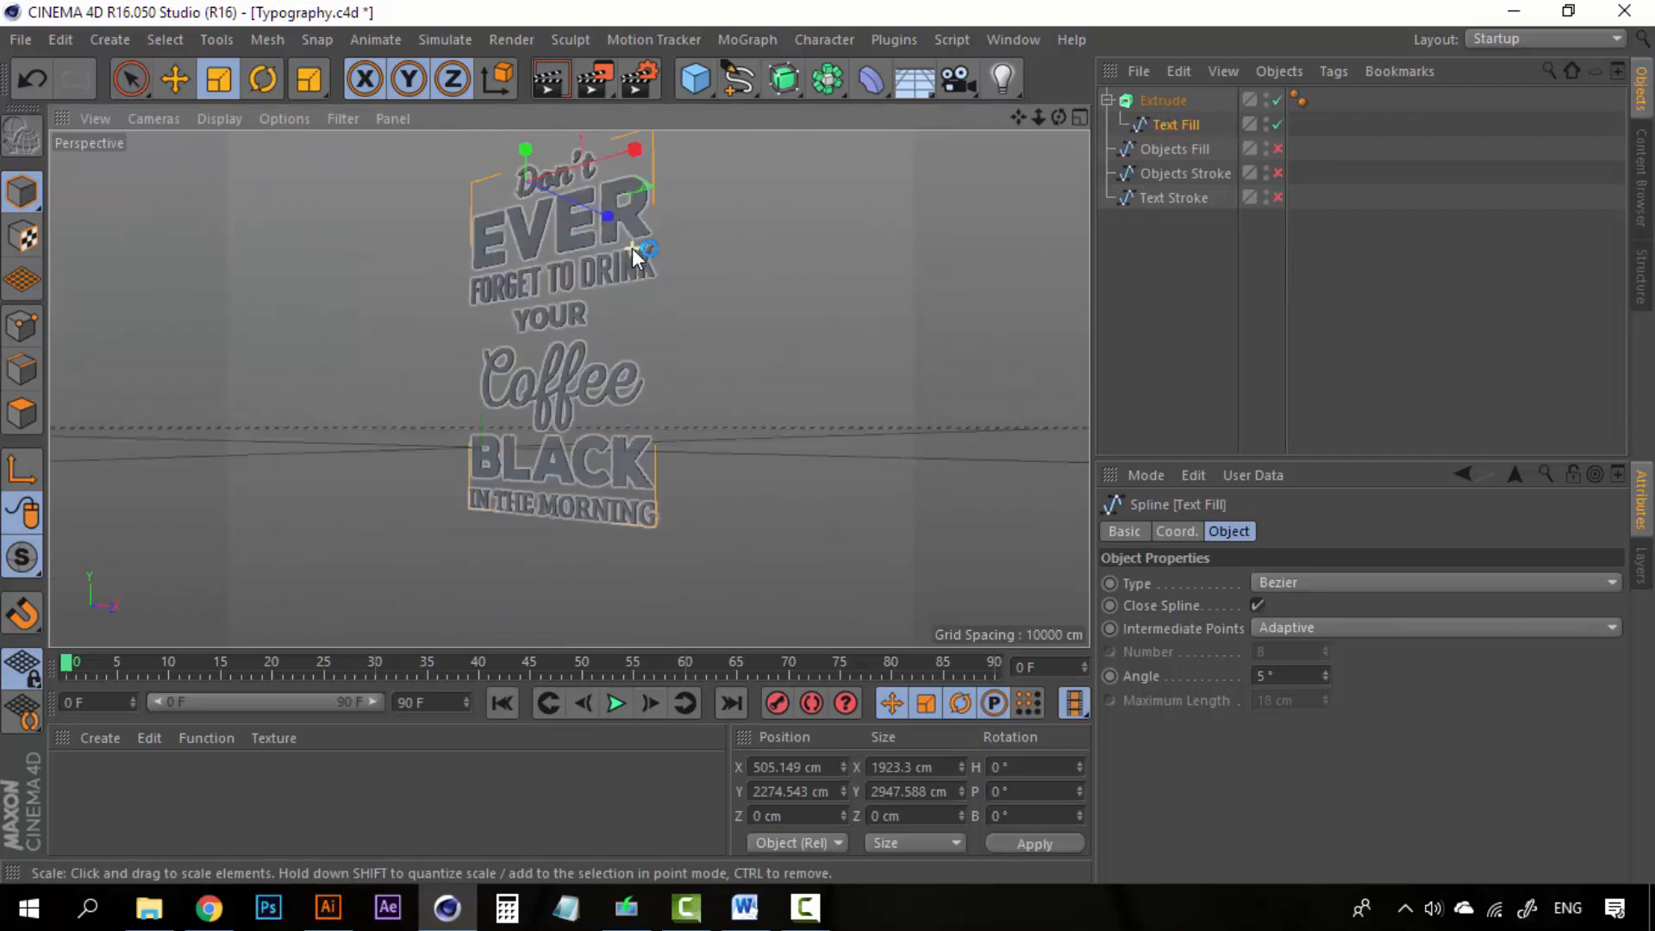
scroll(632, 247, "up", 2)
left_click_drag(663, 270, 648, 302, "alt")
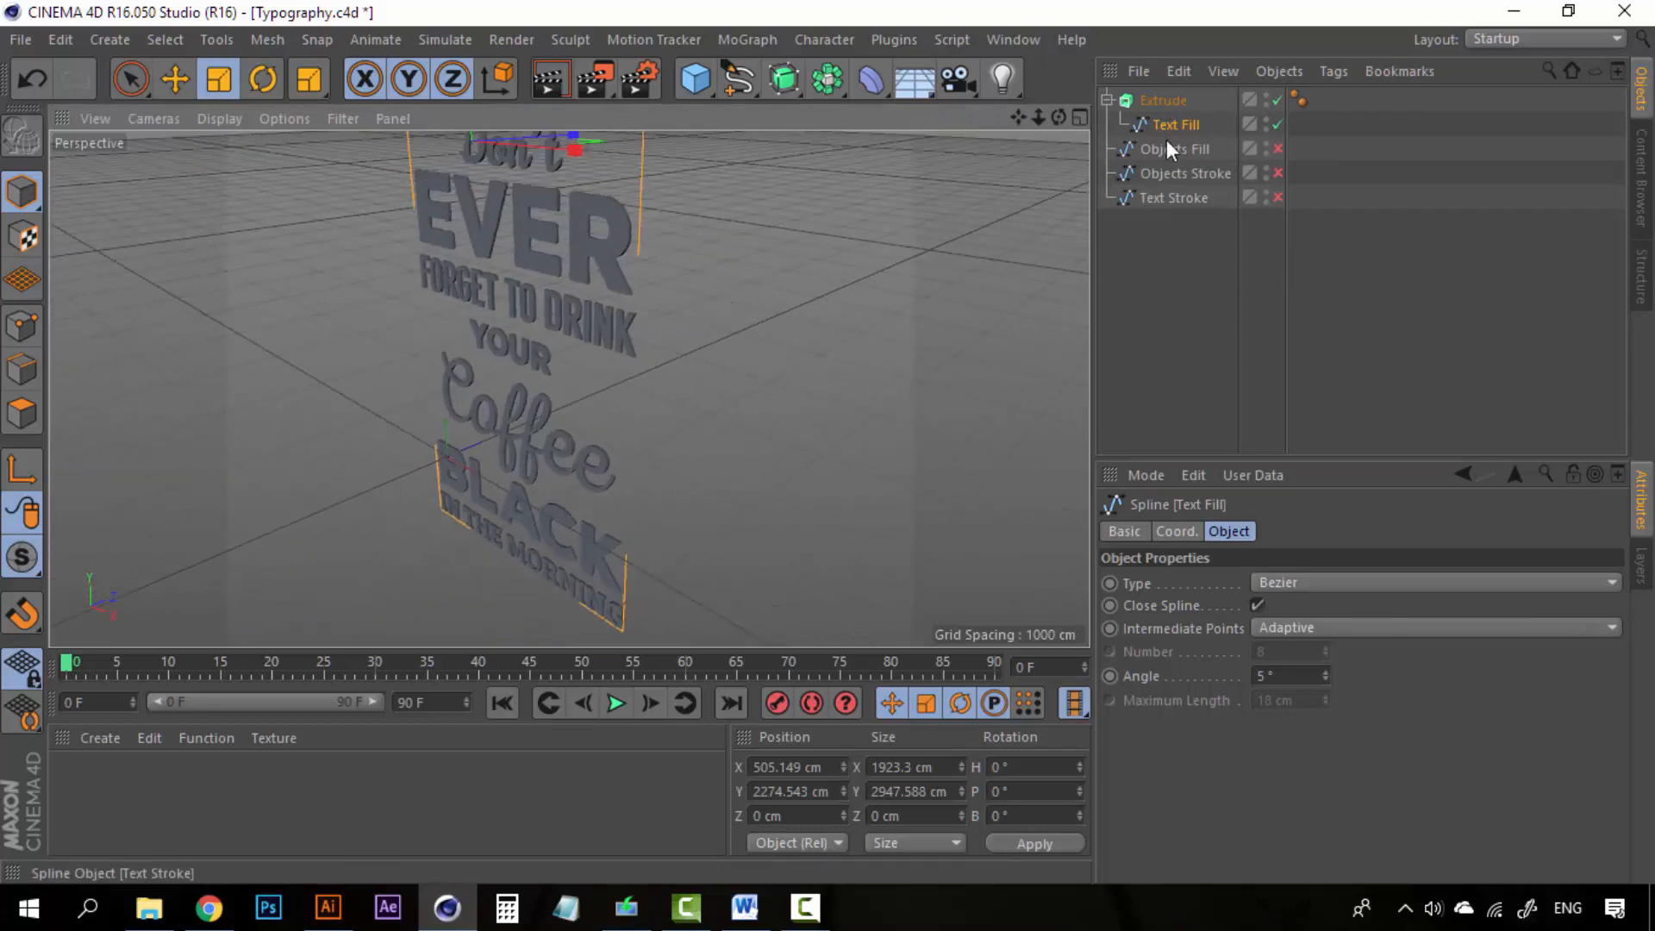
left_click(1166, 99)
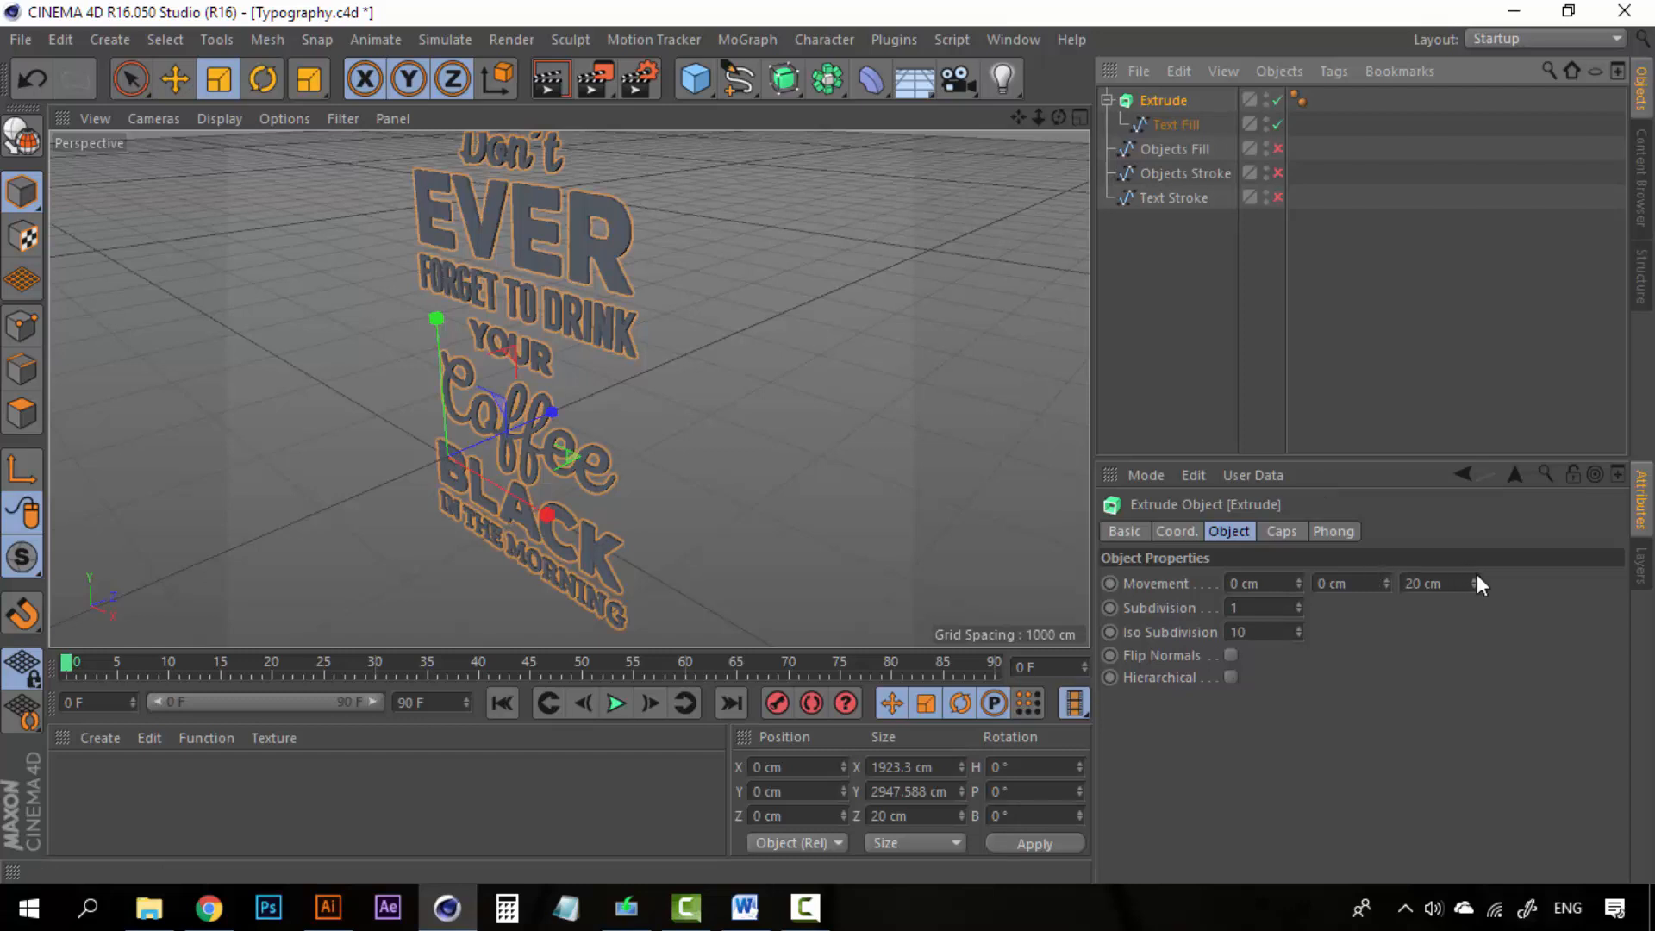
left_click_drag(1474, 583, 1473, 552)
key("ctrl+z")
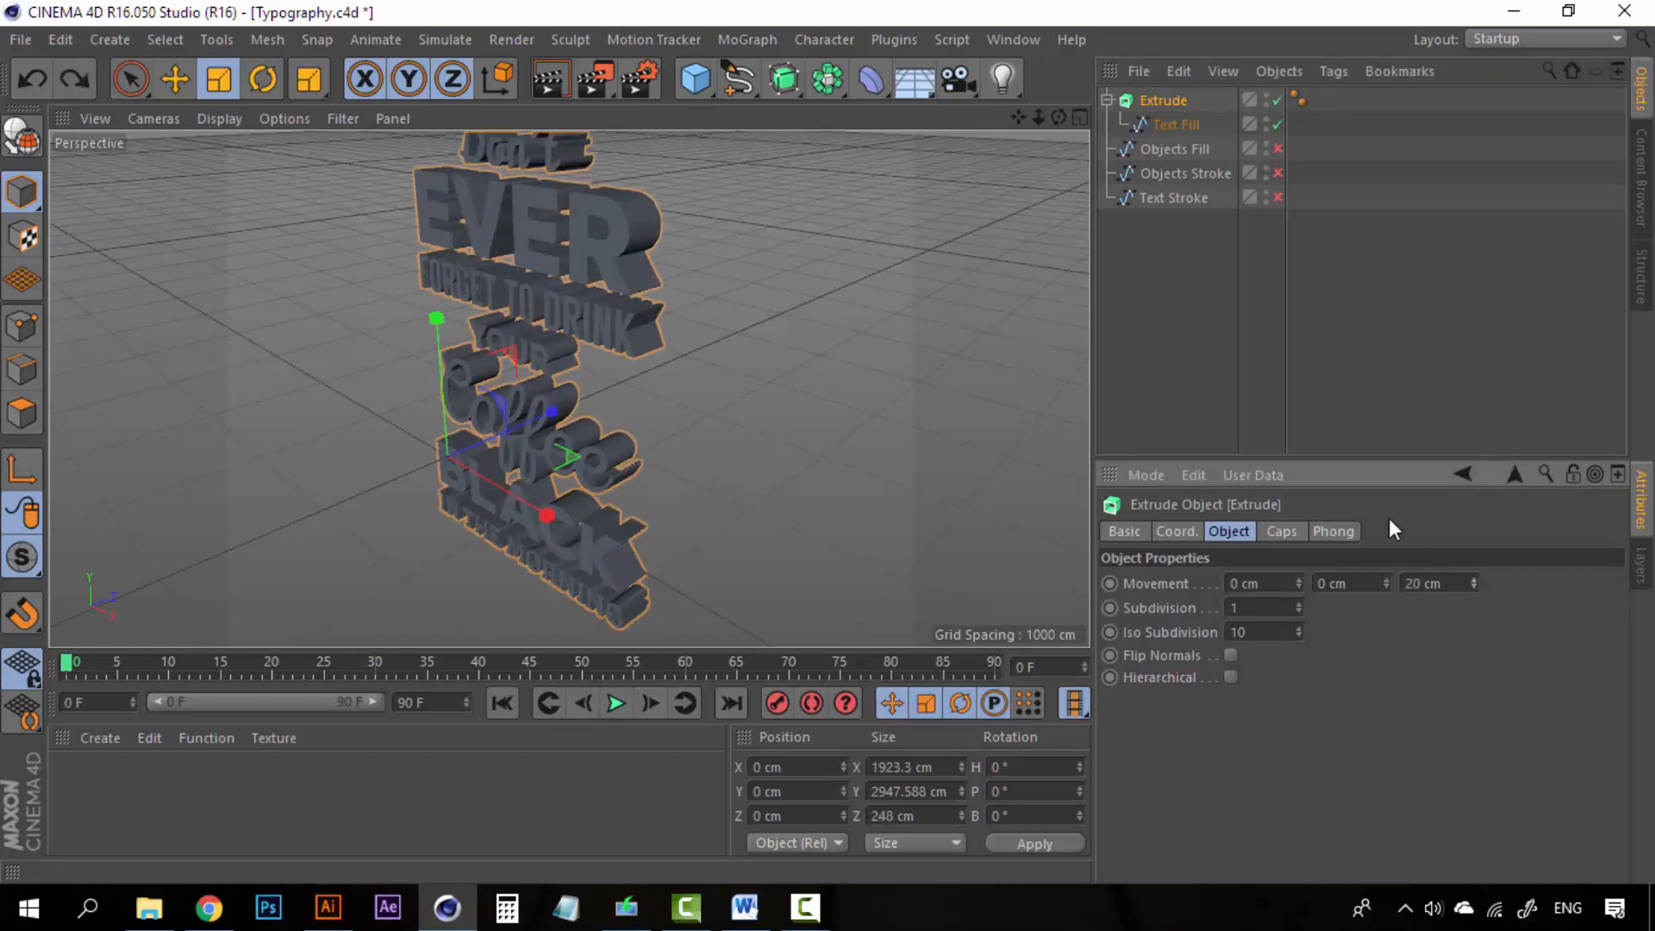
Try an X movement of about 129 cm on the lettering's Extrude object, and undo it
left_click(1183, 124)
left_click(1164, 100)
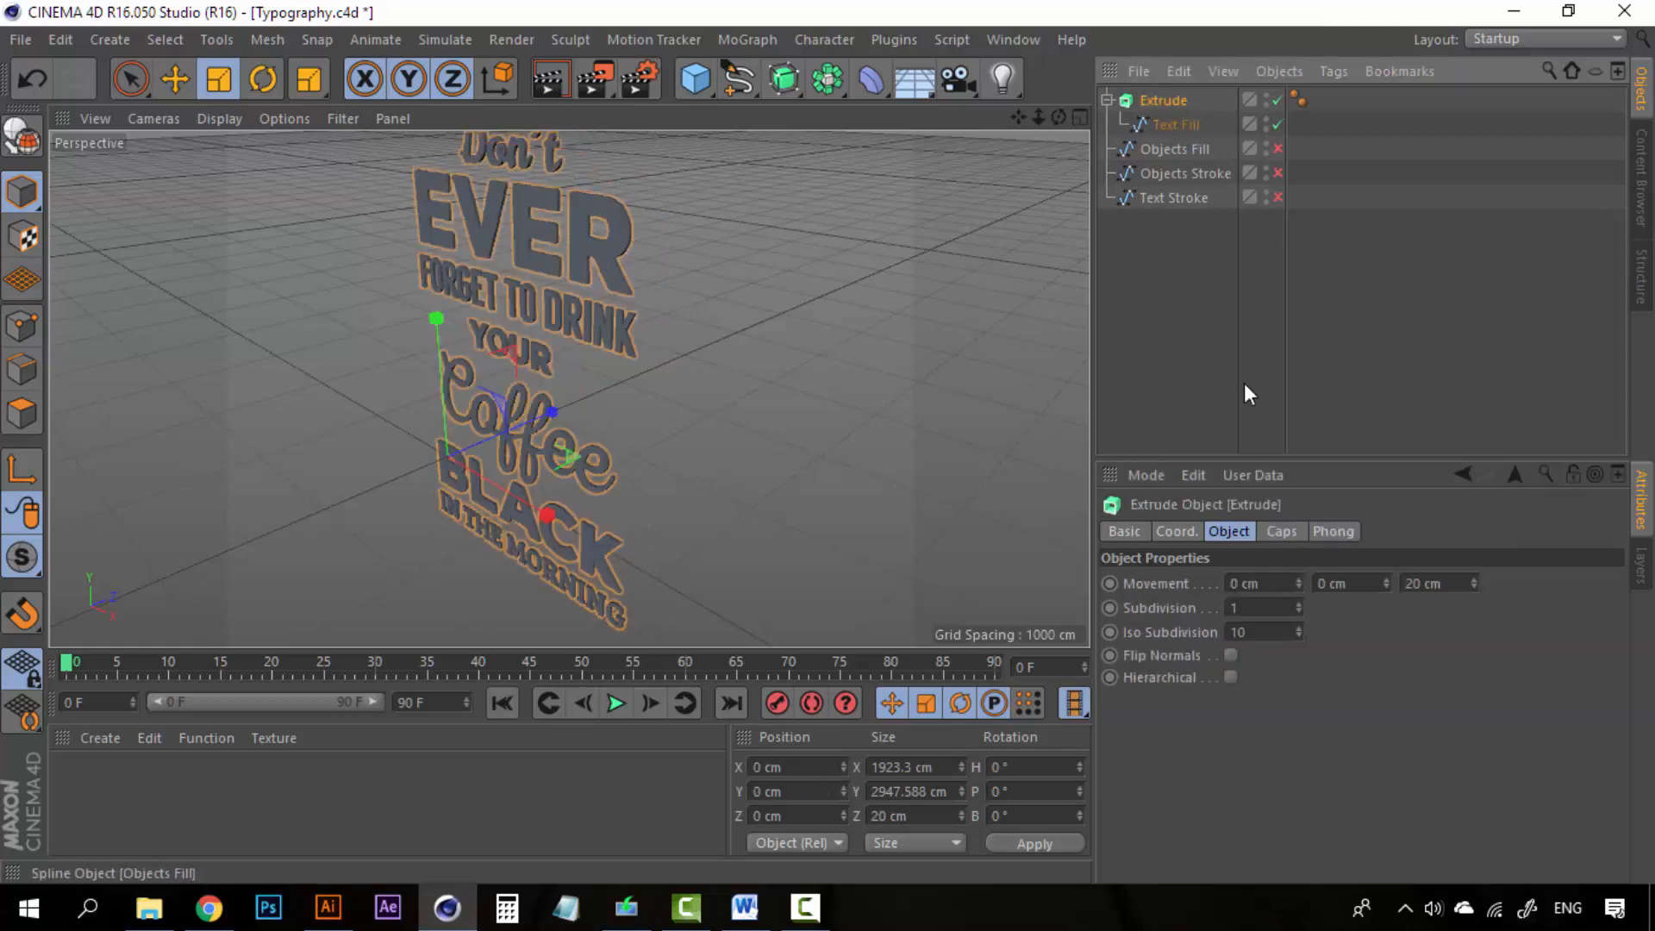
left_click(1217, 532)
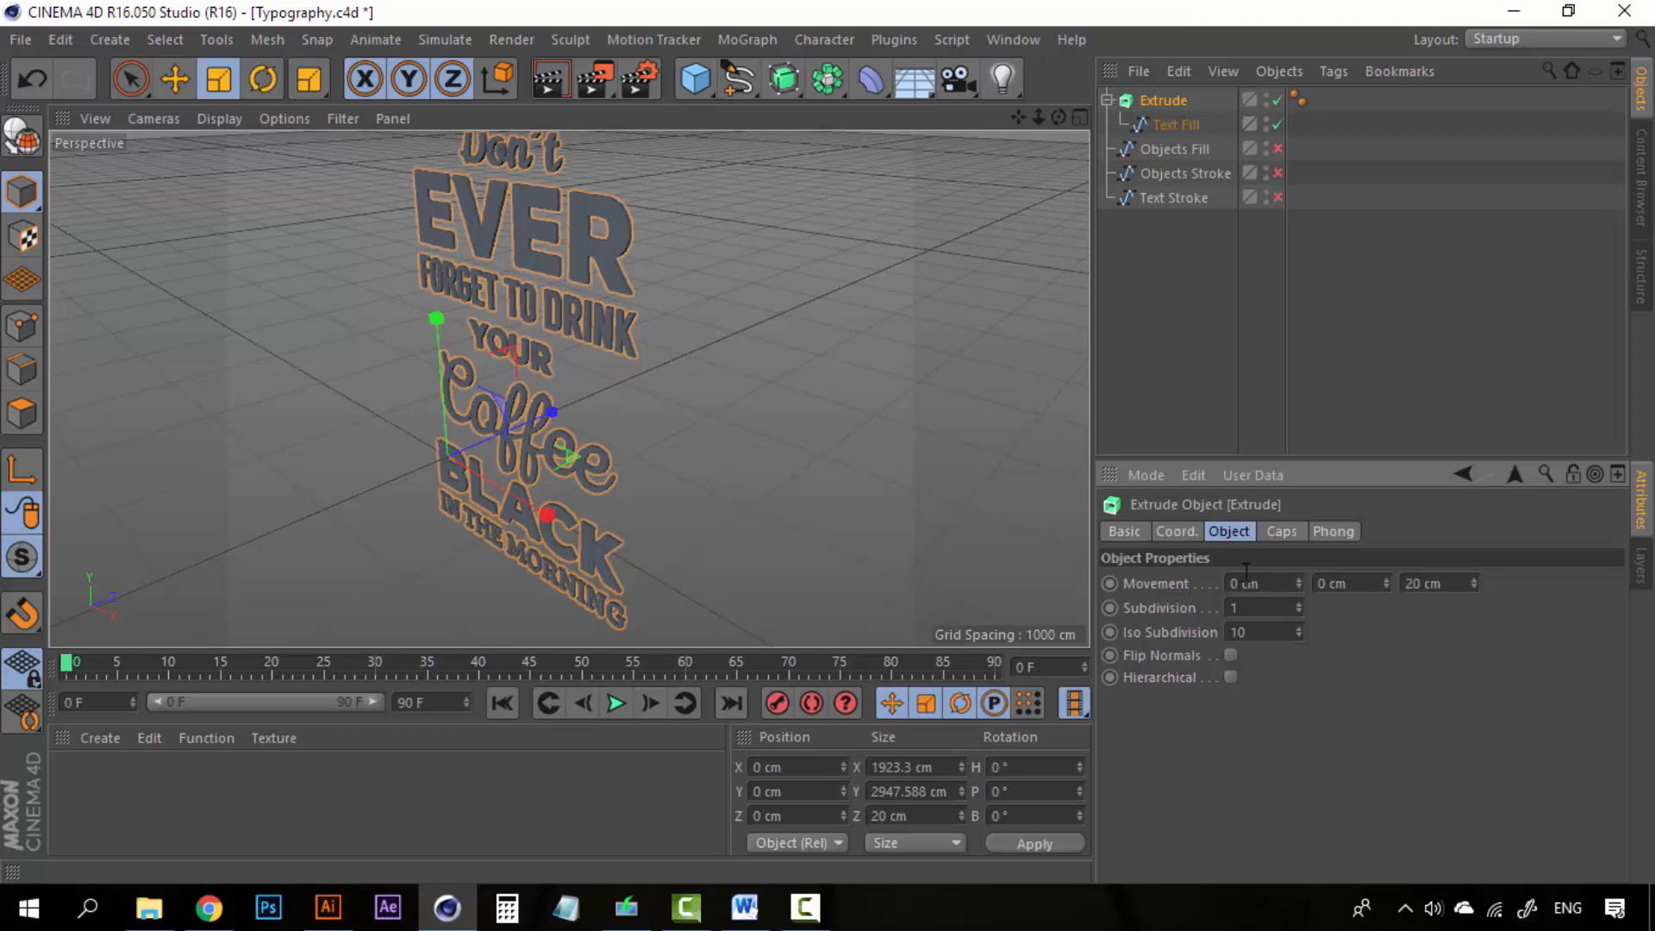
left_click_drag(1300, 584, 1300, 530)
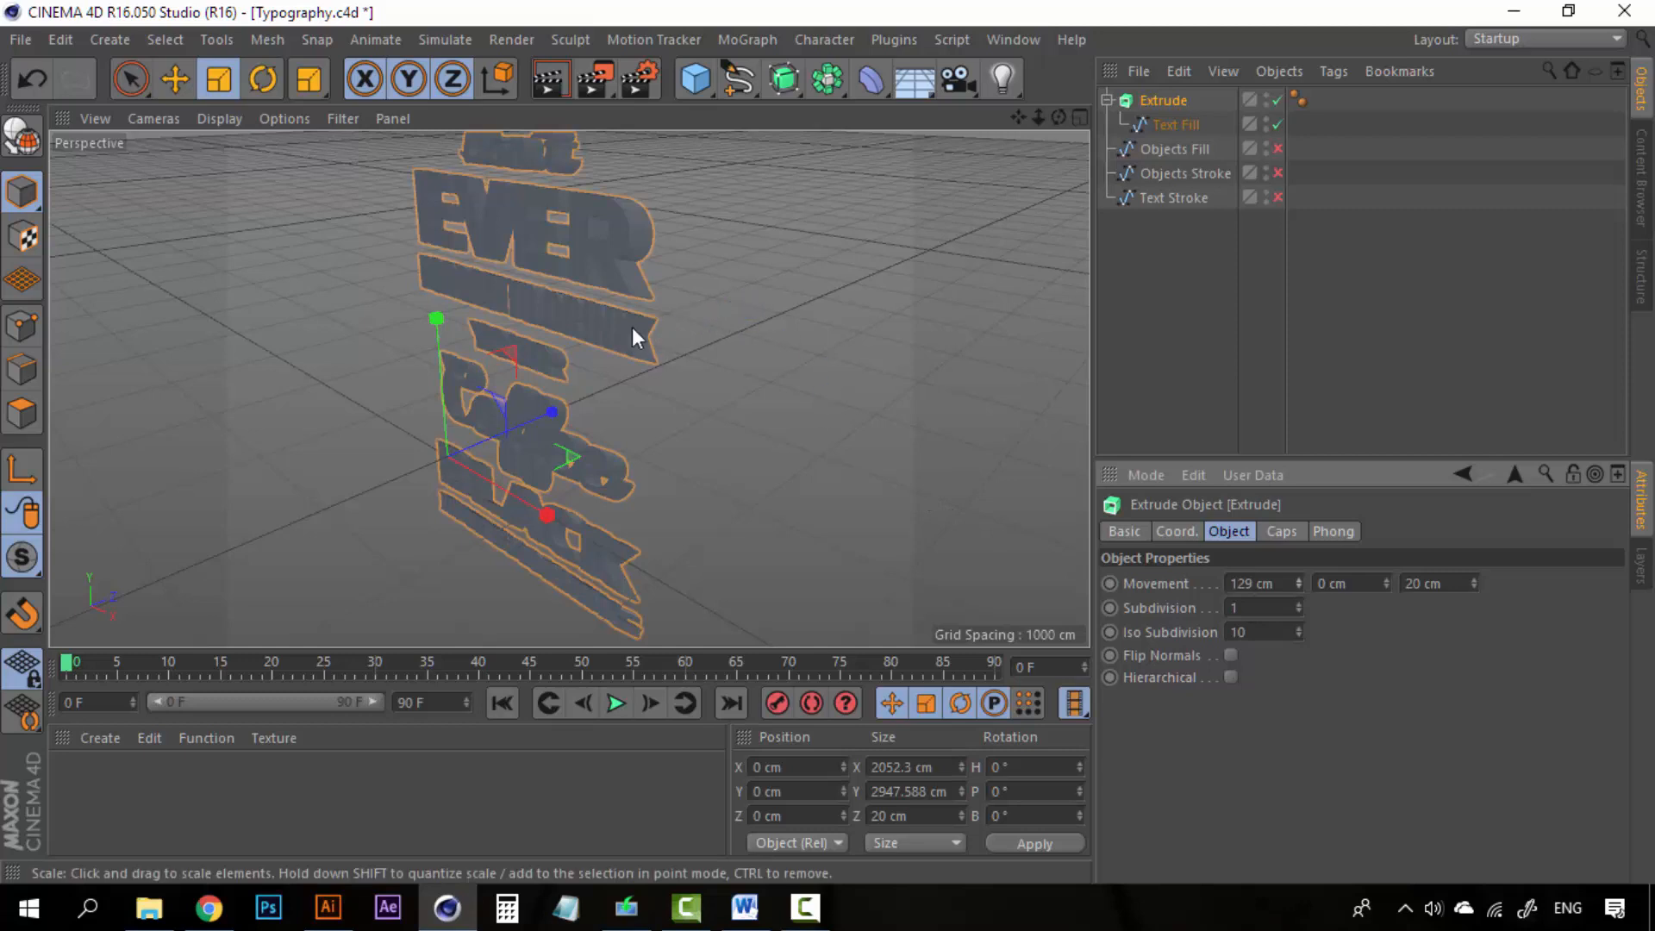
key("ctrl+z")
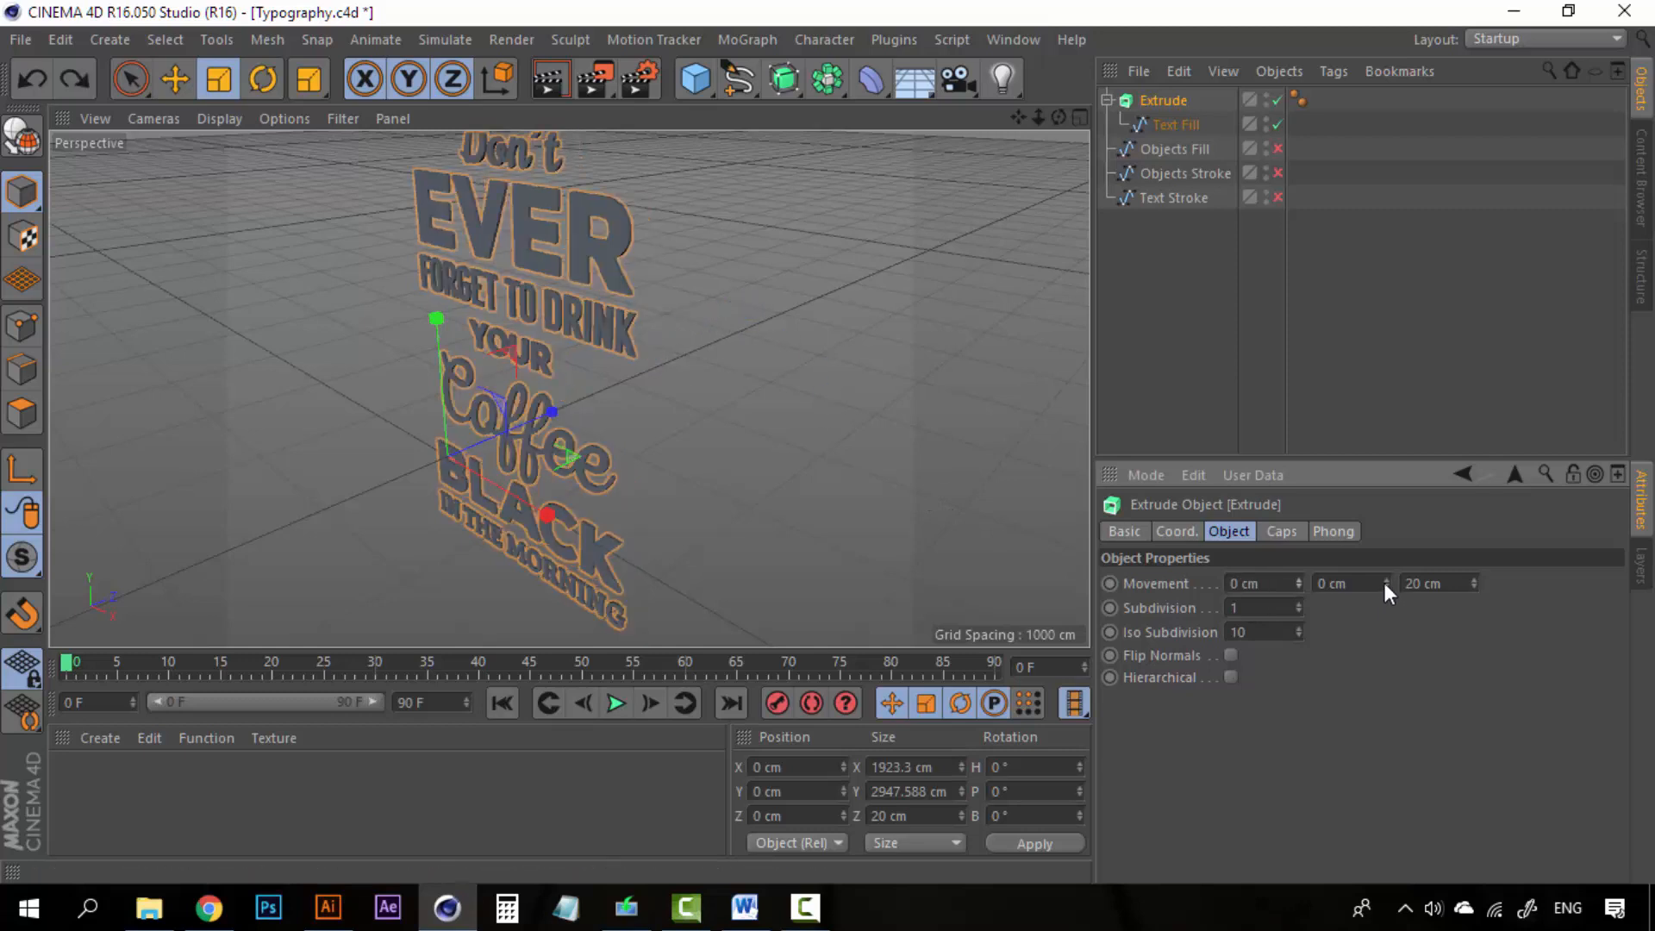
Try a Y movement of about 83 cm on the Extrude object, view the lettering from several angles, and undo it
left_click_drag(1386, 584, 1386, 519)
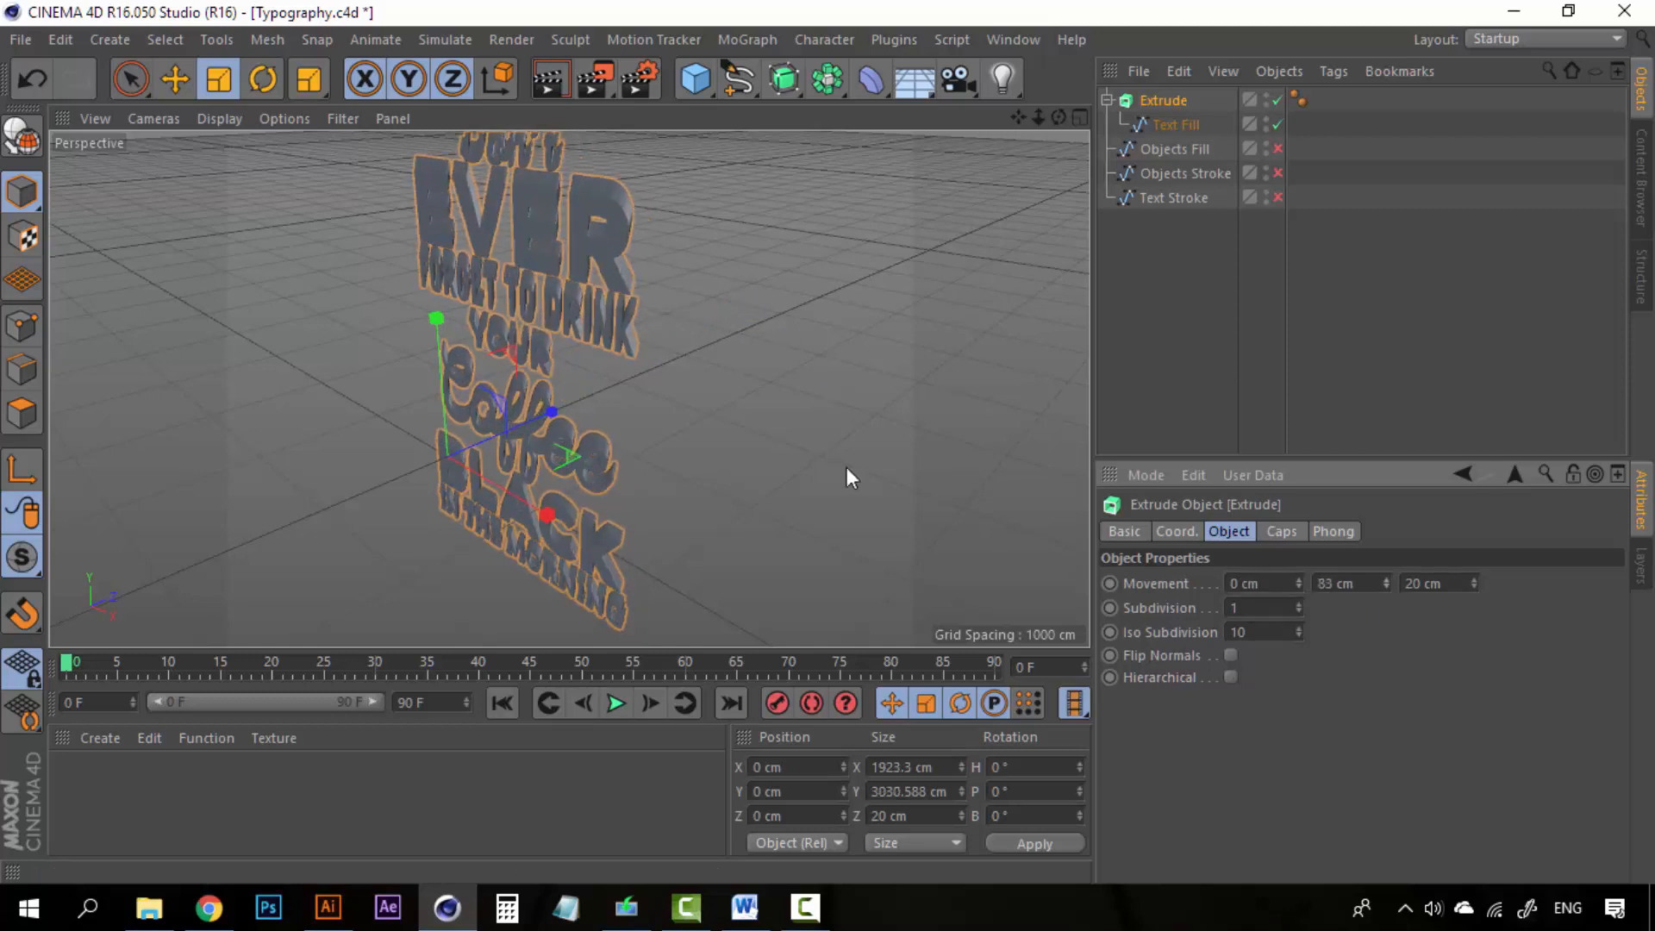
left_click_drag(683, 355, 762, 212, "alt")
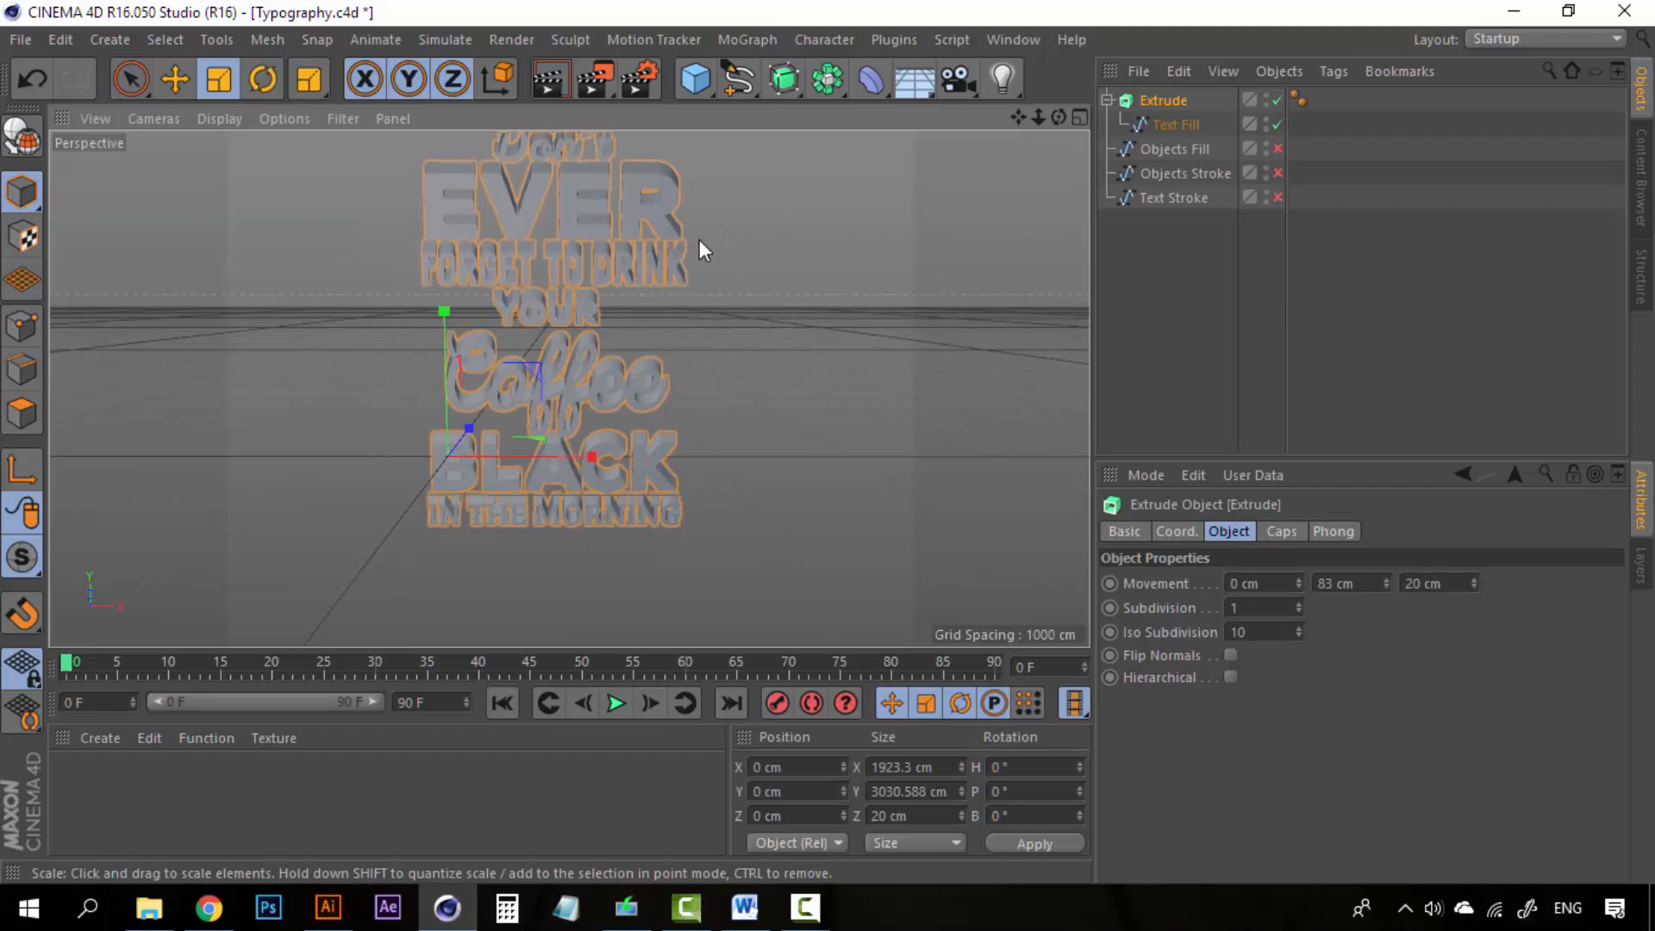
left_click_drag(700, 289, 593, 319, "alt")
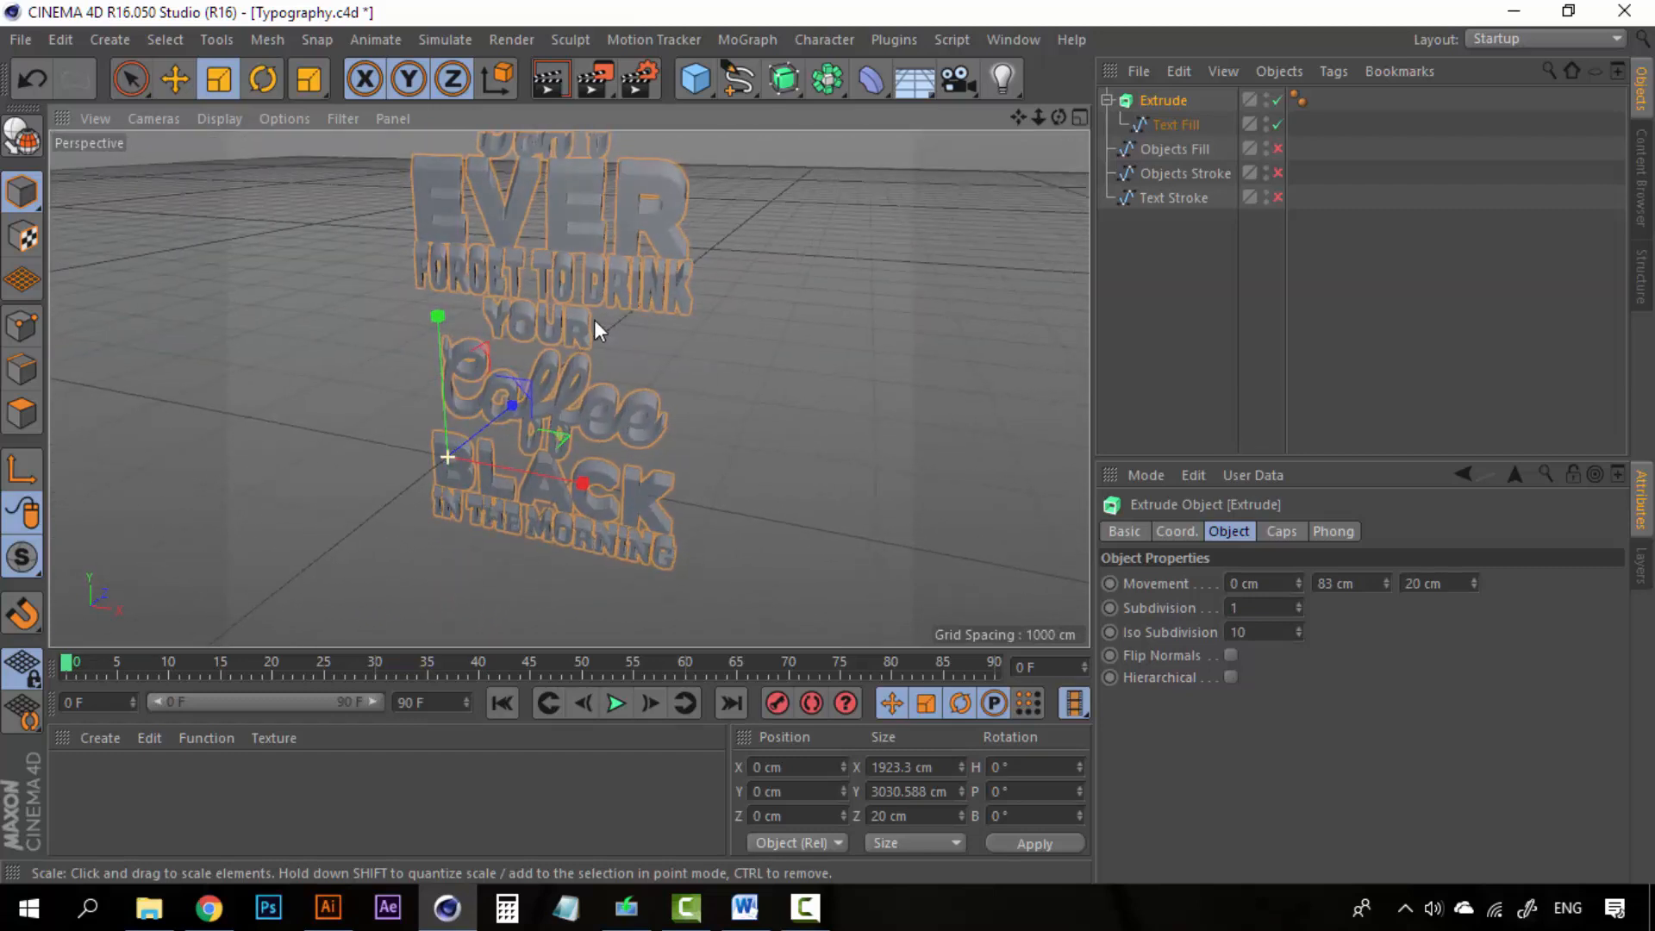
key("ctrl+z")
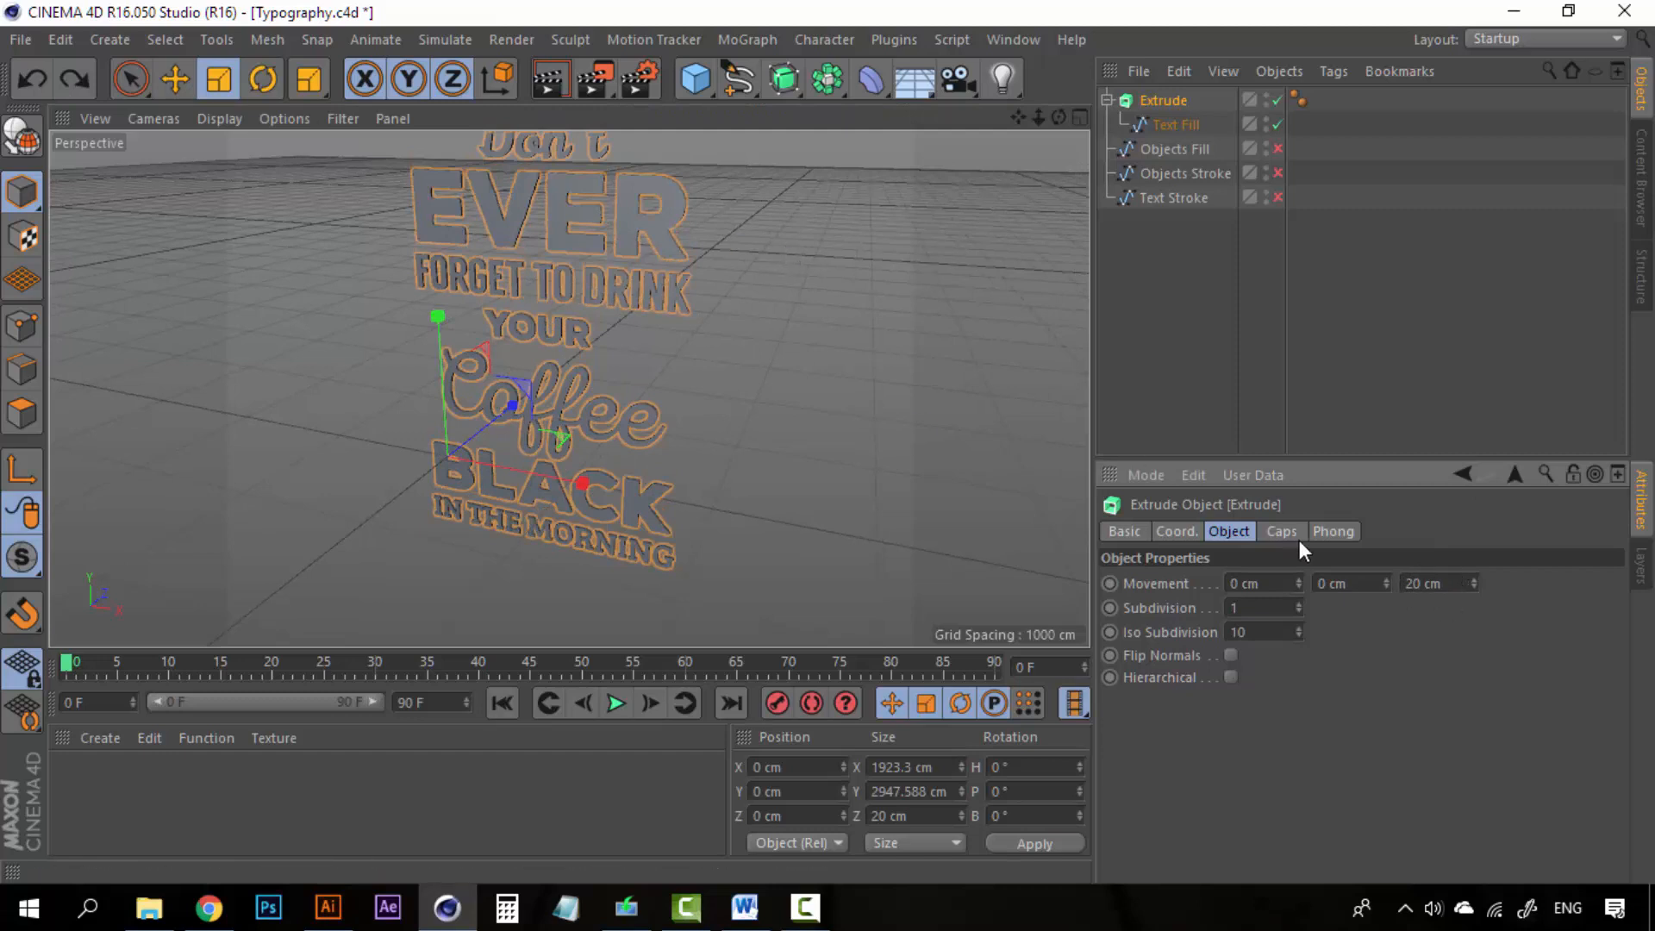
Set the Z movement of the Text Fill lettering's Extrude object to 138 cm
mouse_move(1474, 583)
left_mouse_down()
mouse_move(1474, 552)
mouse_move(1475, 583)
left_mouse_up()
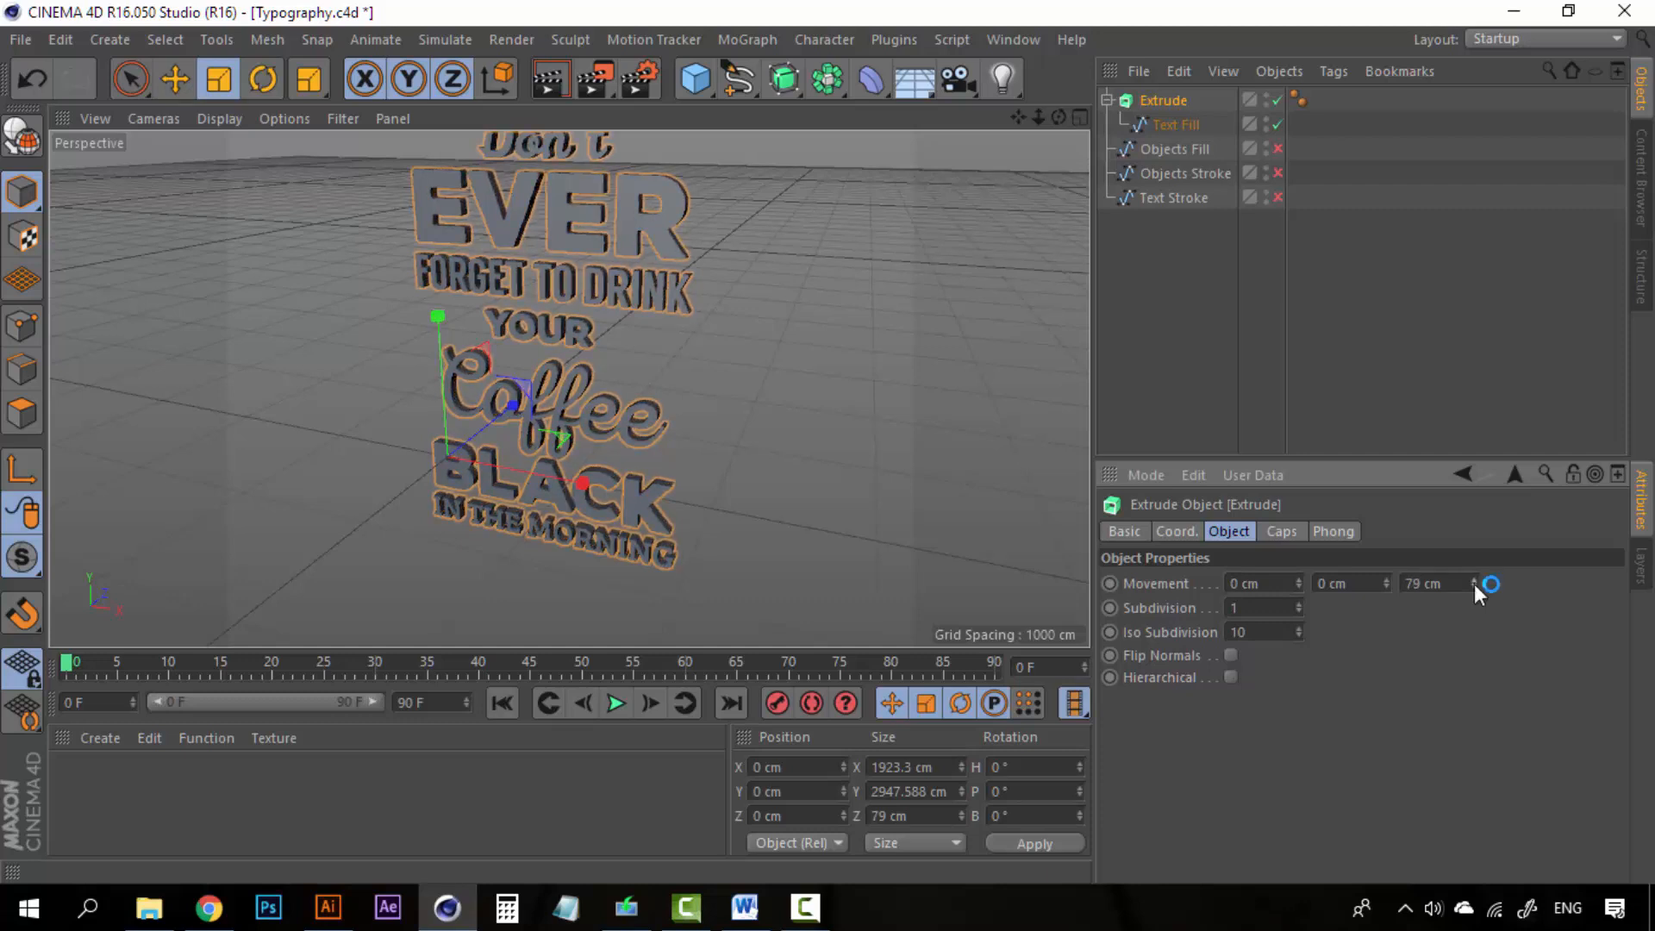
left_click_drag(724, 230, 624, 400, "alt")
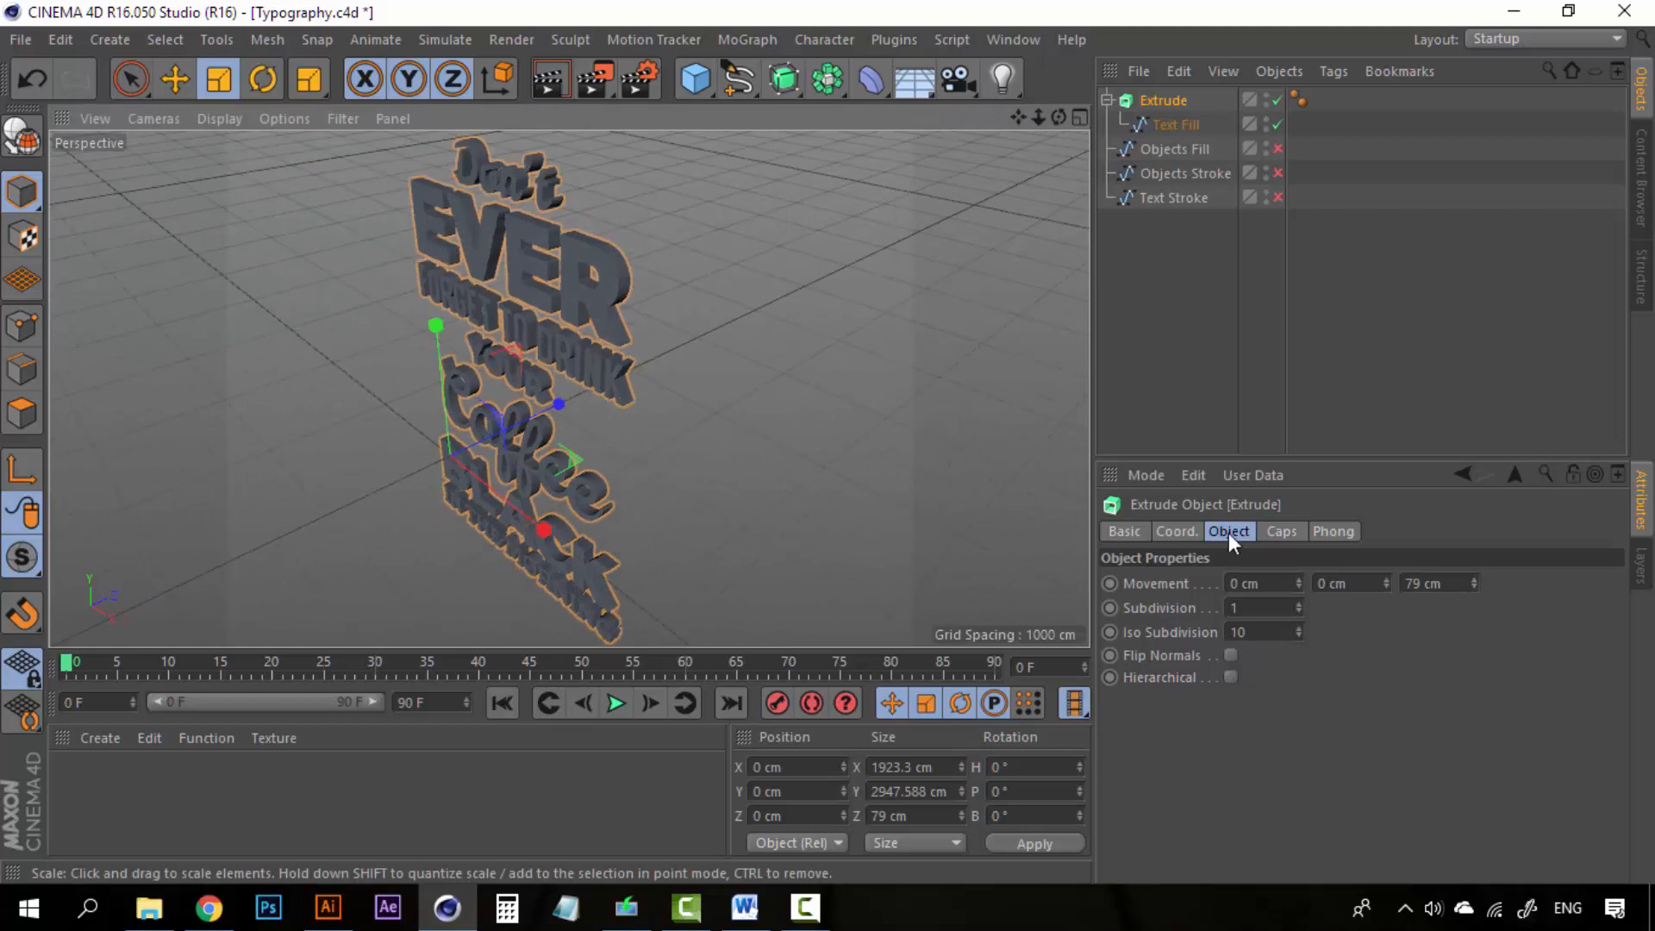
mouse_move(1478, 583)
left_mouse_down()
mouse_move(1478, 556)
mouse_move(1479, 577)
left_mouse_up()
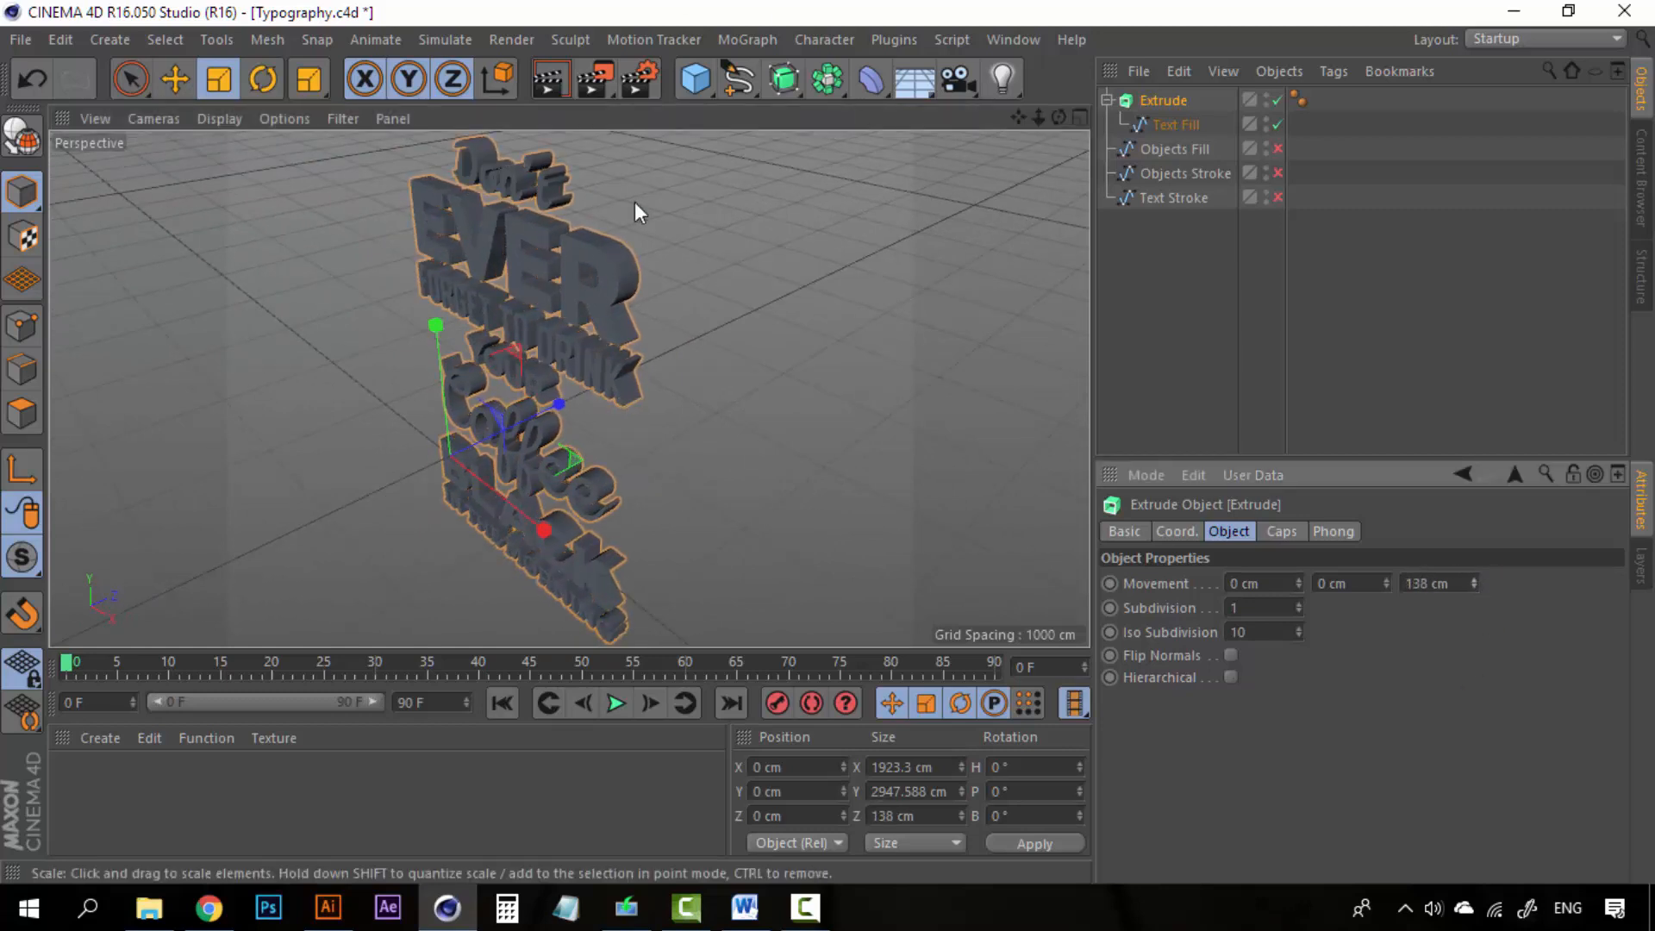
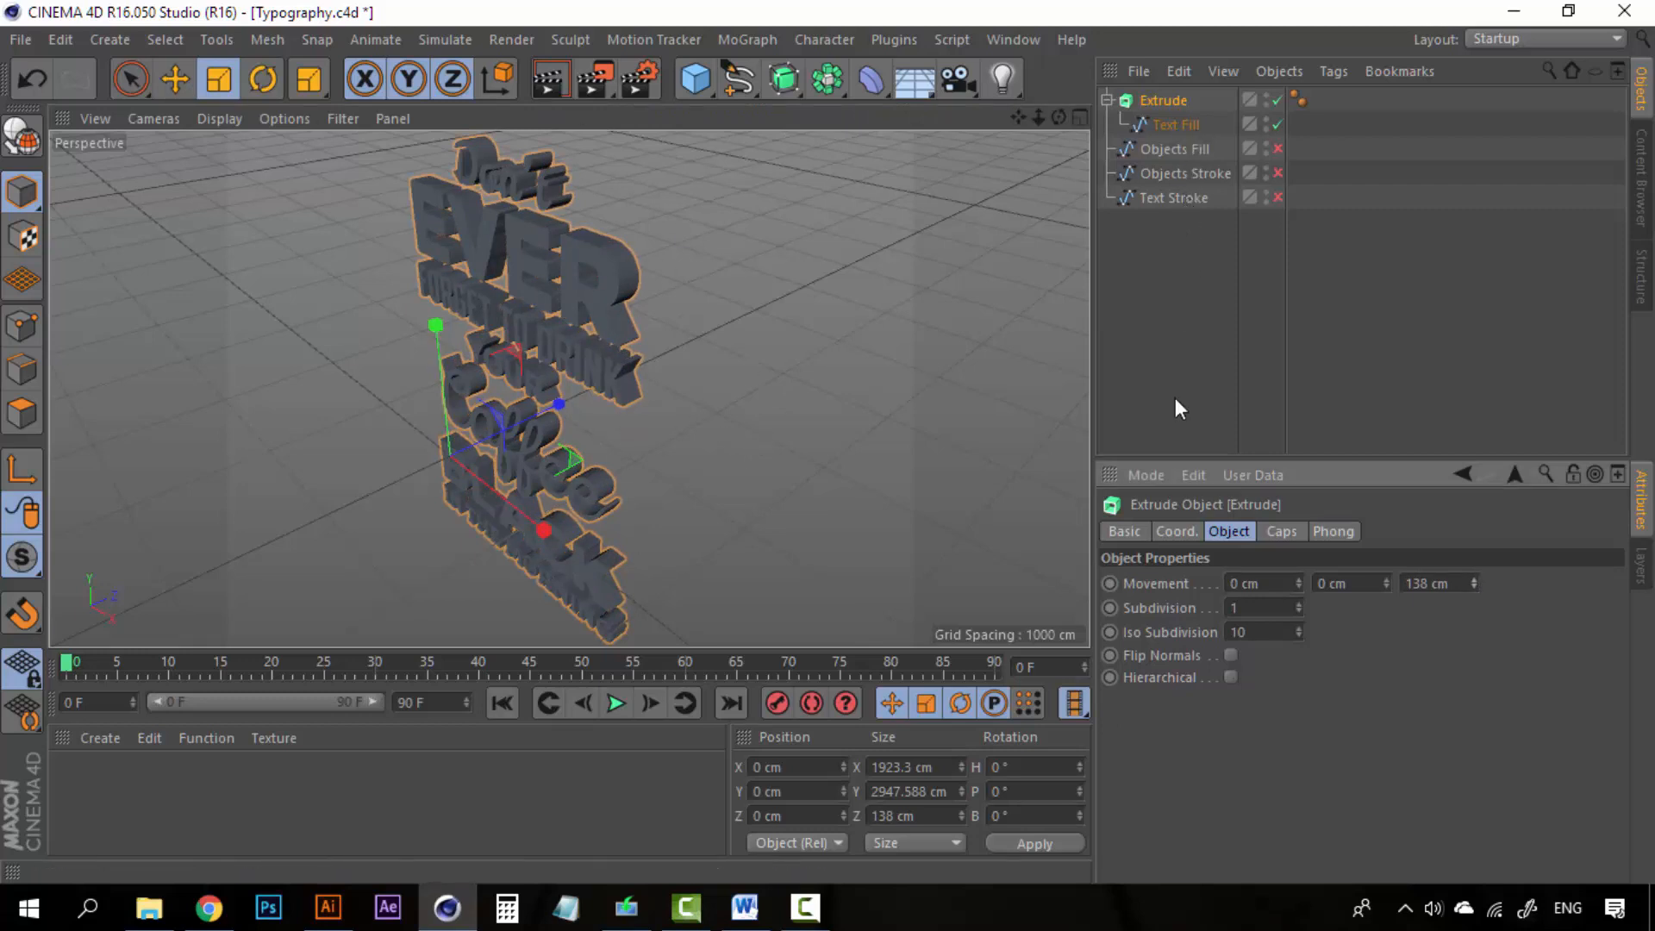
Deepen the Text Fill lettering by setting its Extrude object's Z movement to 225 cm
left_click_drag(1472, 587, 1472, 557)
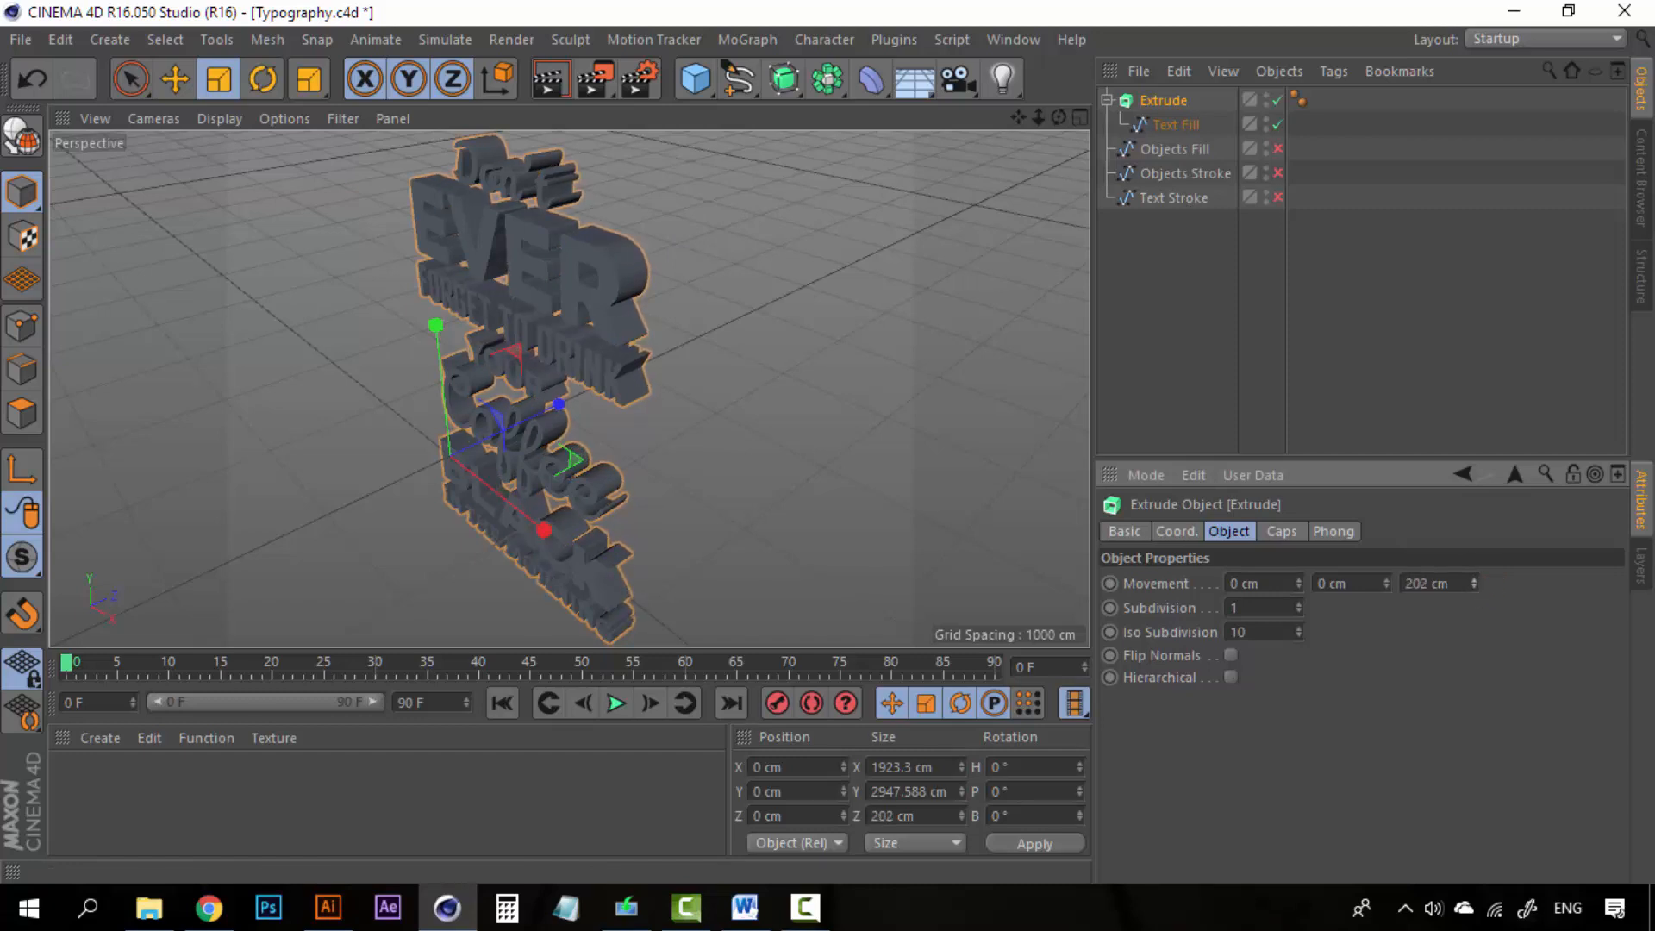
left_click_drag(665, 470, 598, 408, "alt")
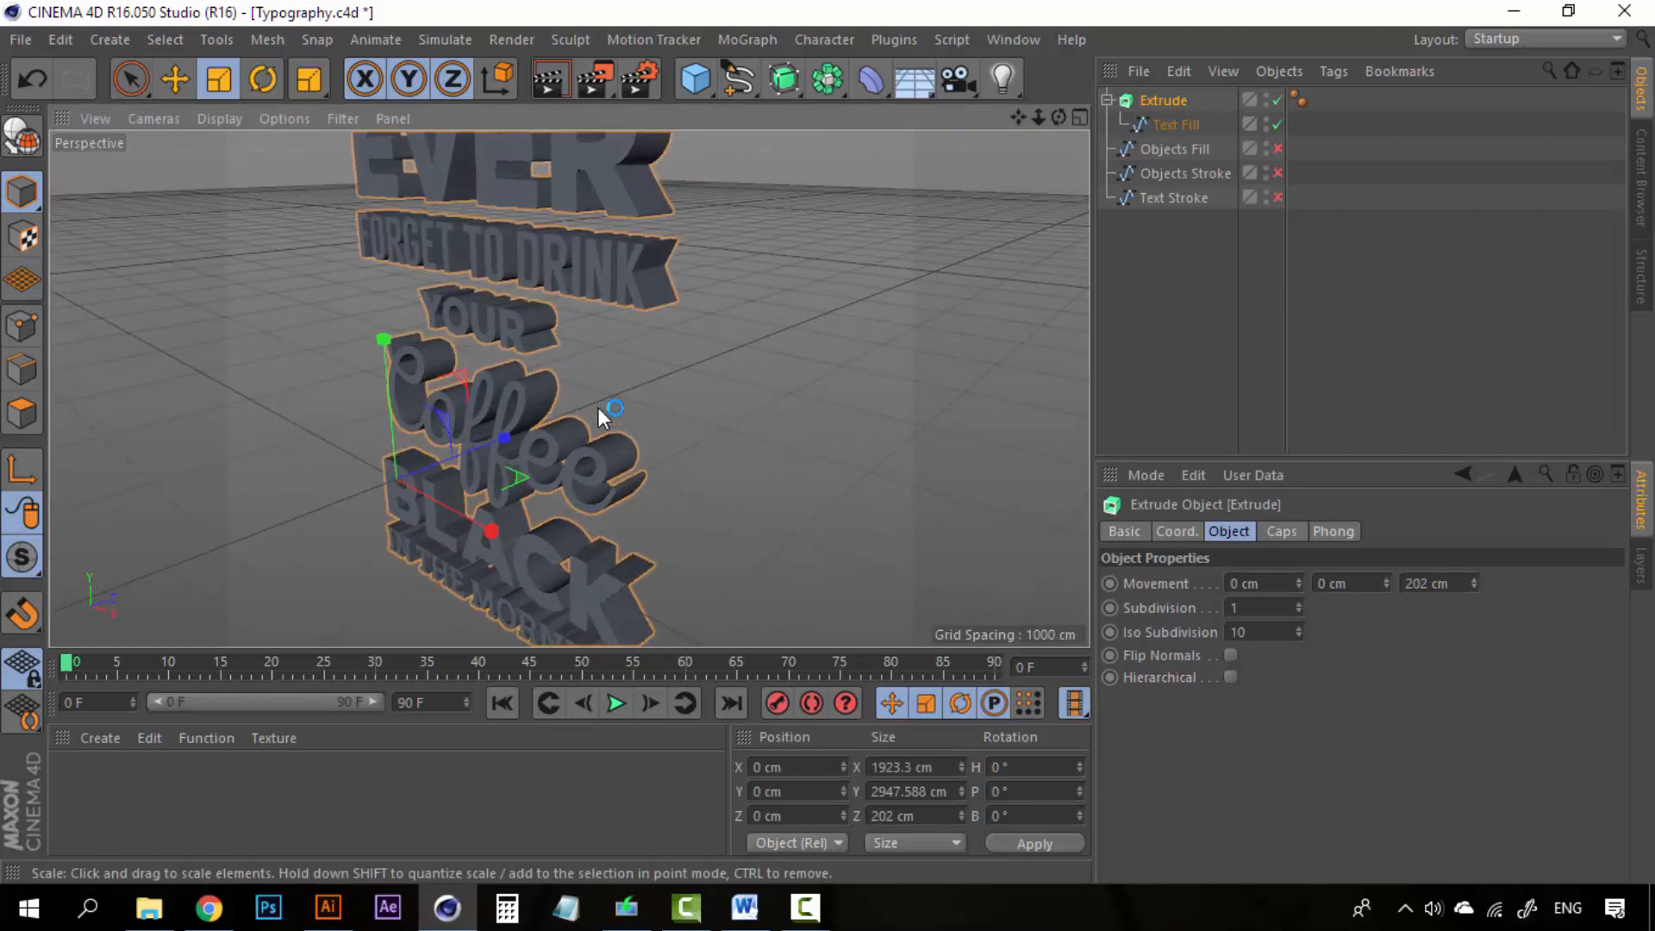
left_click_drag(1475, 585, 1474, 576)
double_click(1432, 584)
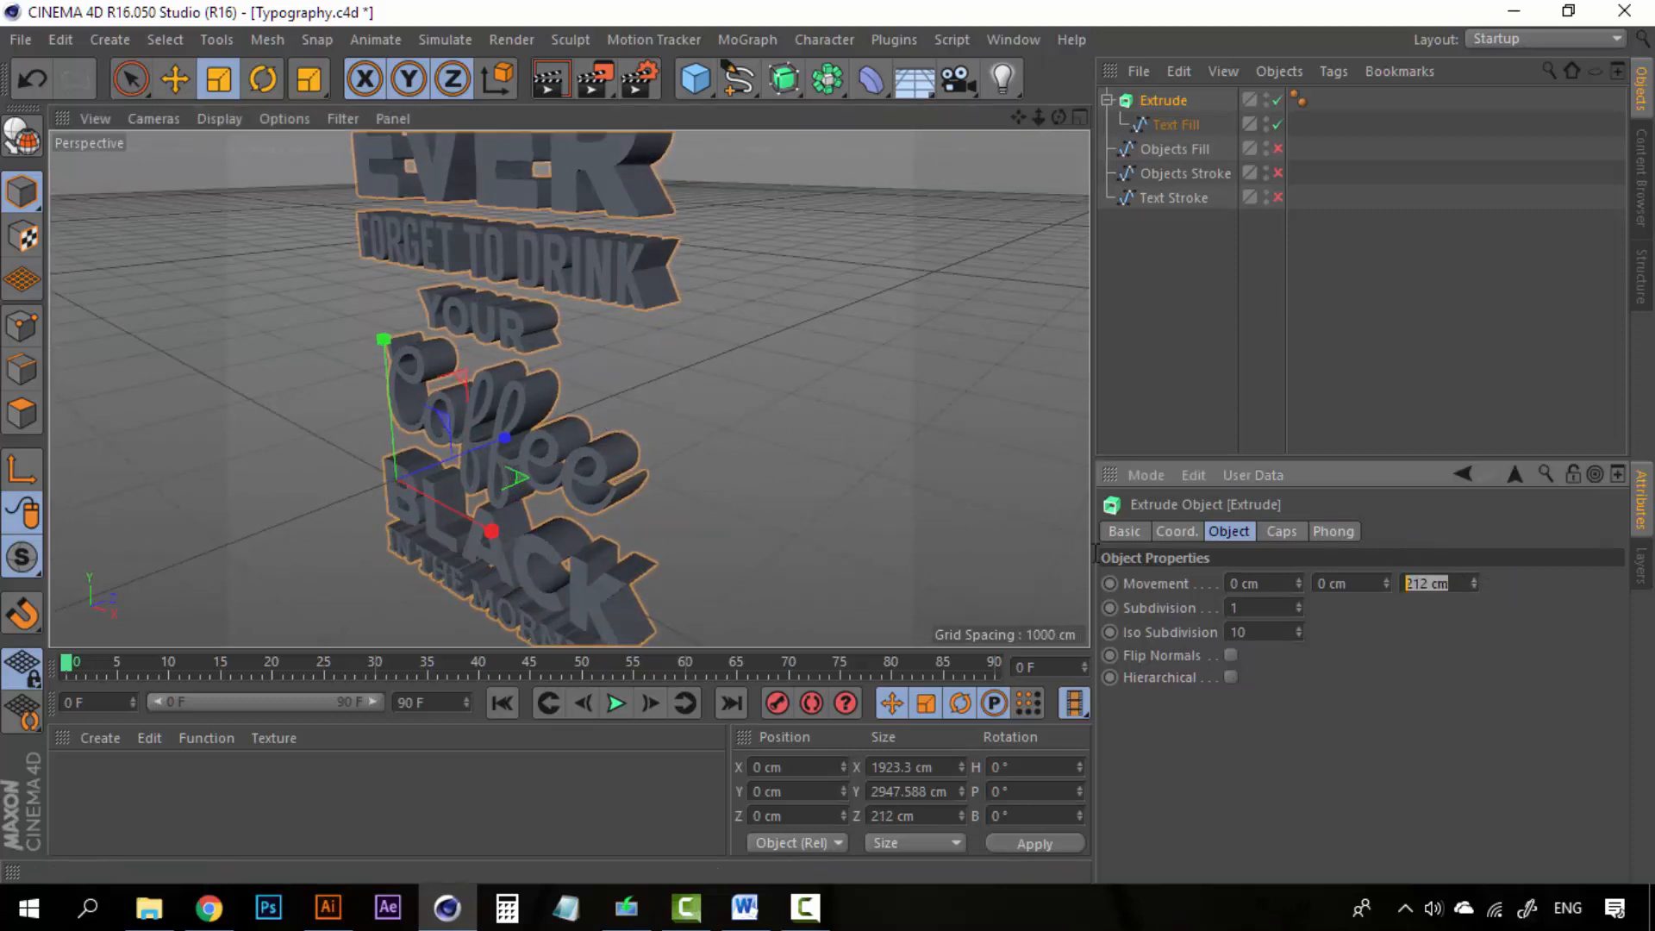
type("2255")
key("BackSpace")
key("Return")
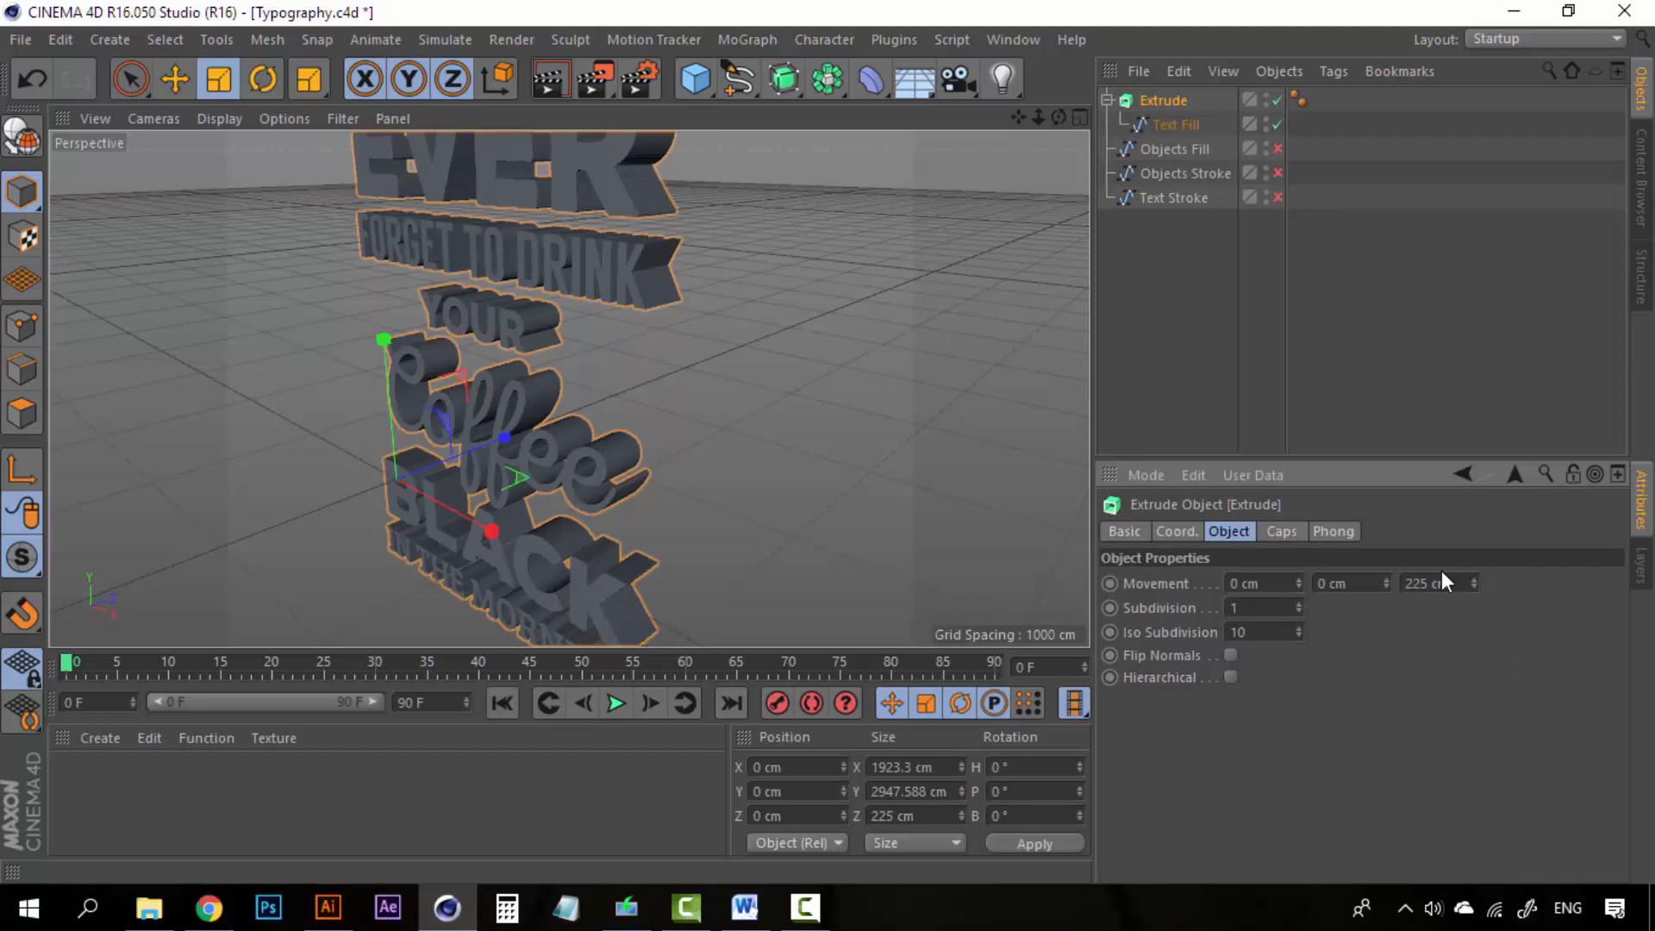
Change the start cap of the lettering's Extrude object to Fillet Cap
left_click_drag(626, 227, 663, 257, "alt")
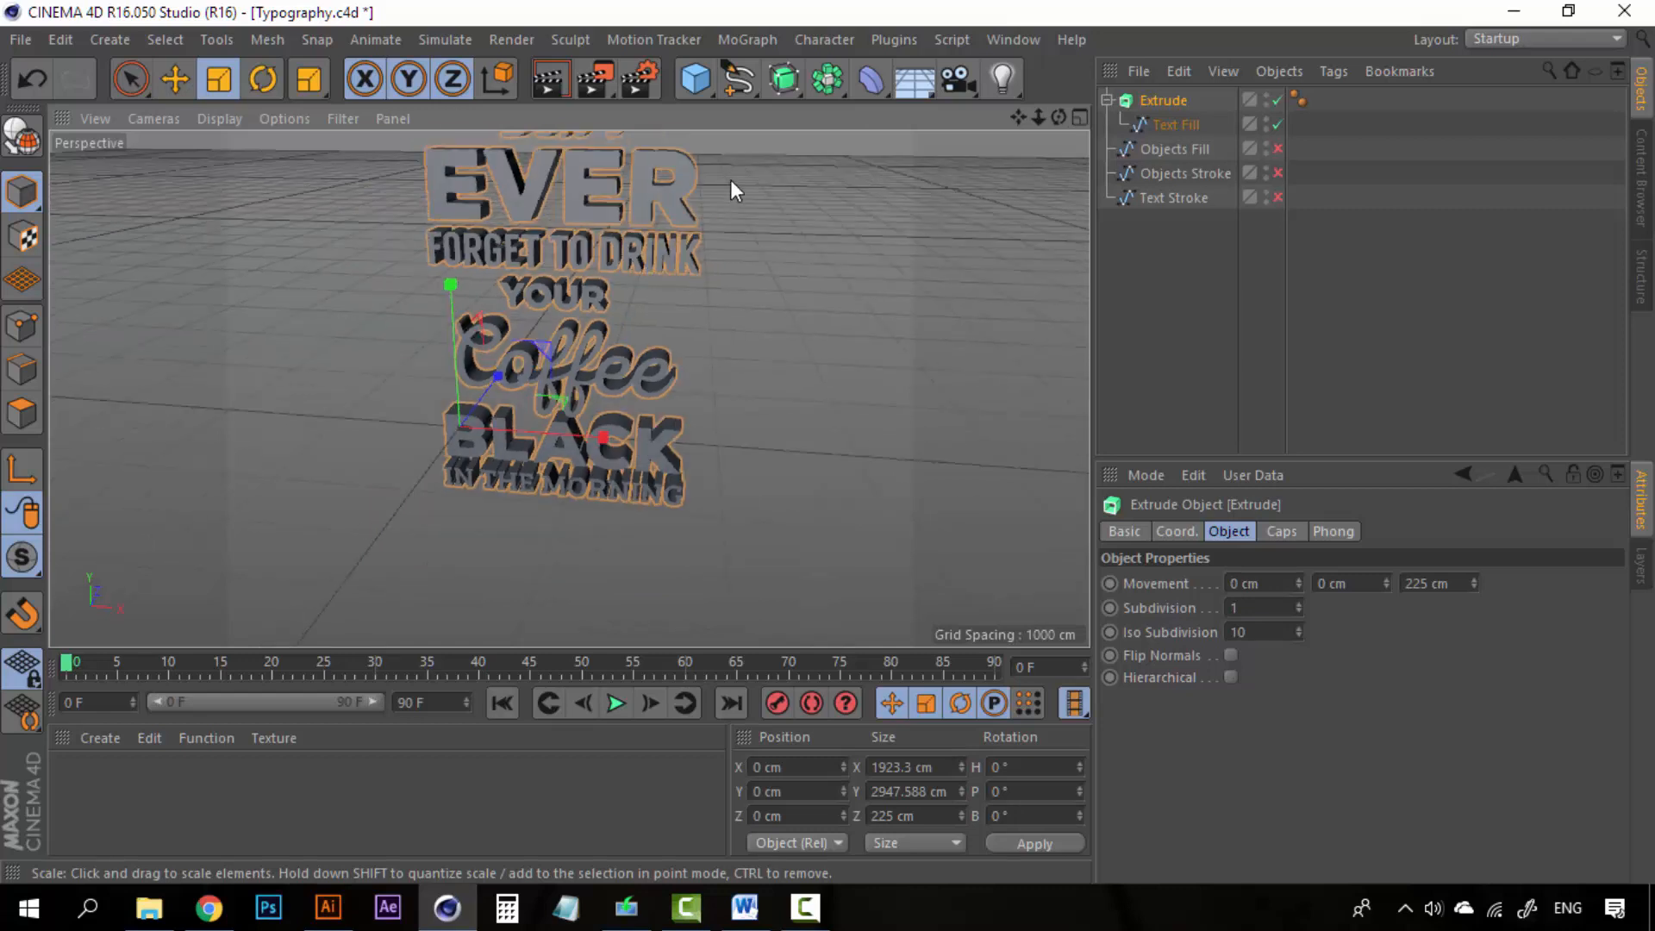
left_click_drag(731, 180, 565, 263, "alt")
left_click_drag(651, 358, 914, 428, "alt")
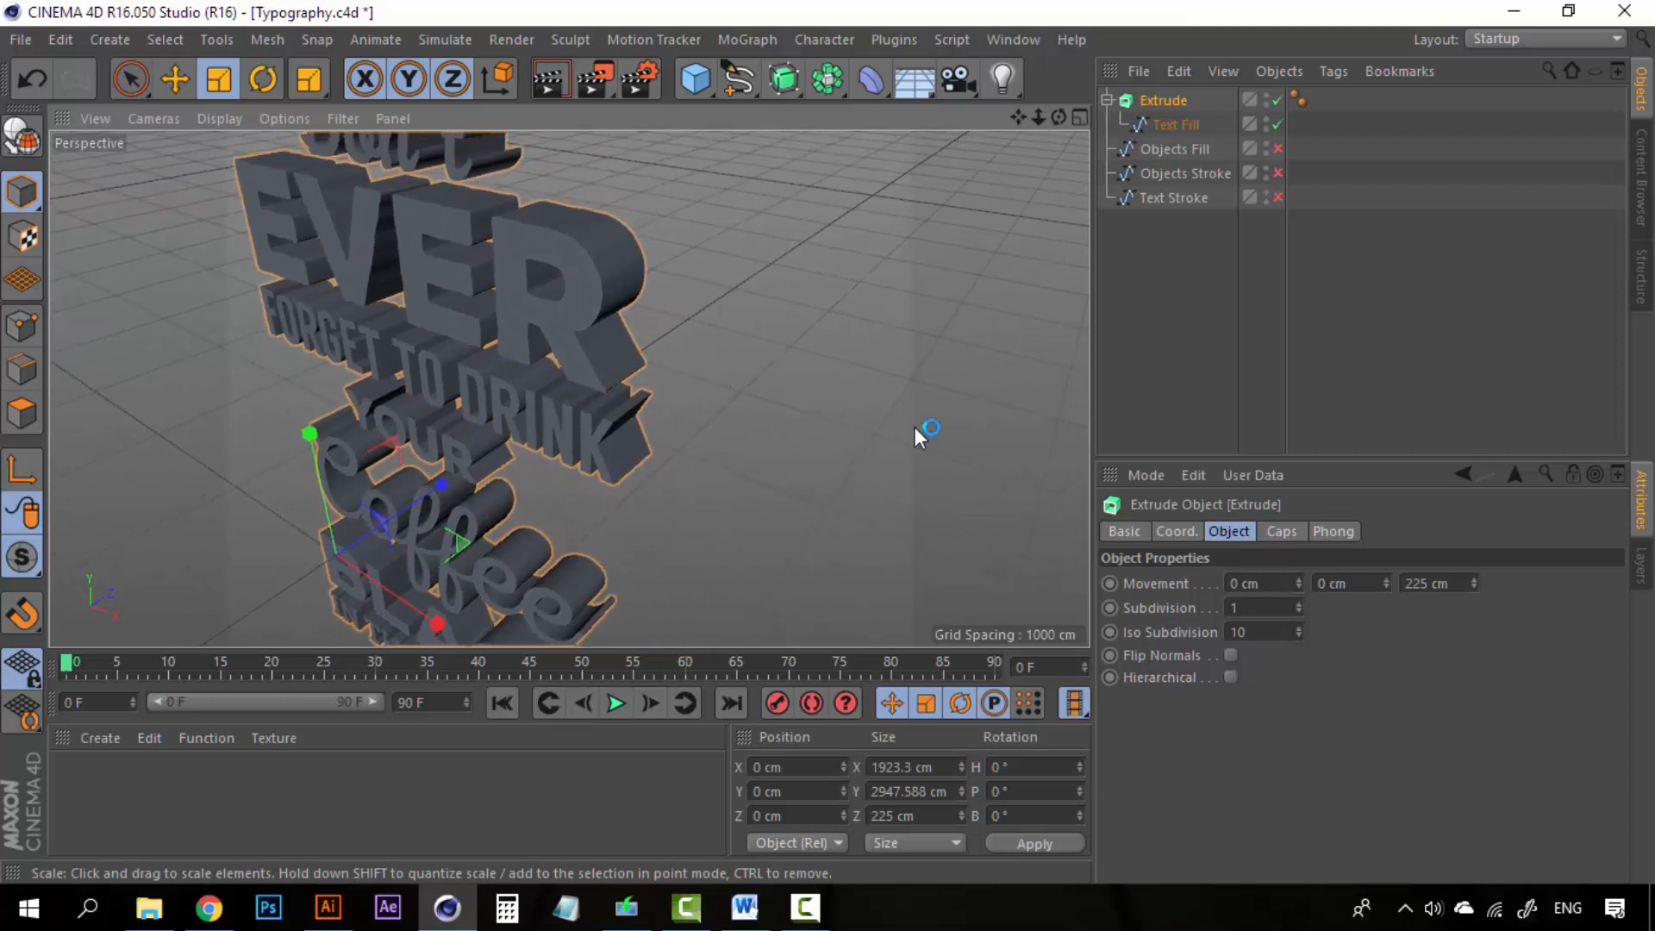
left_click(1283, 534)
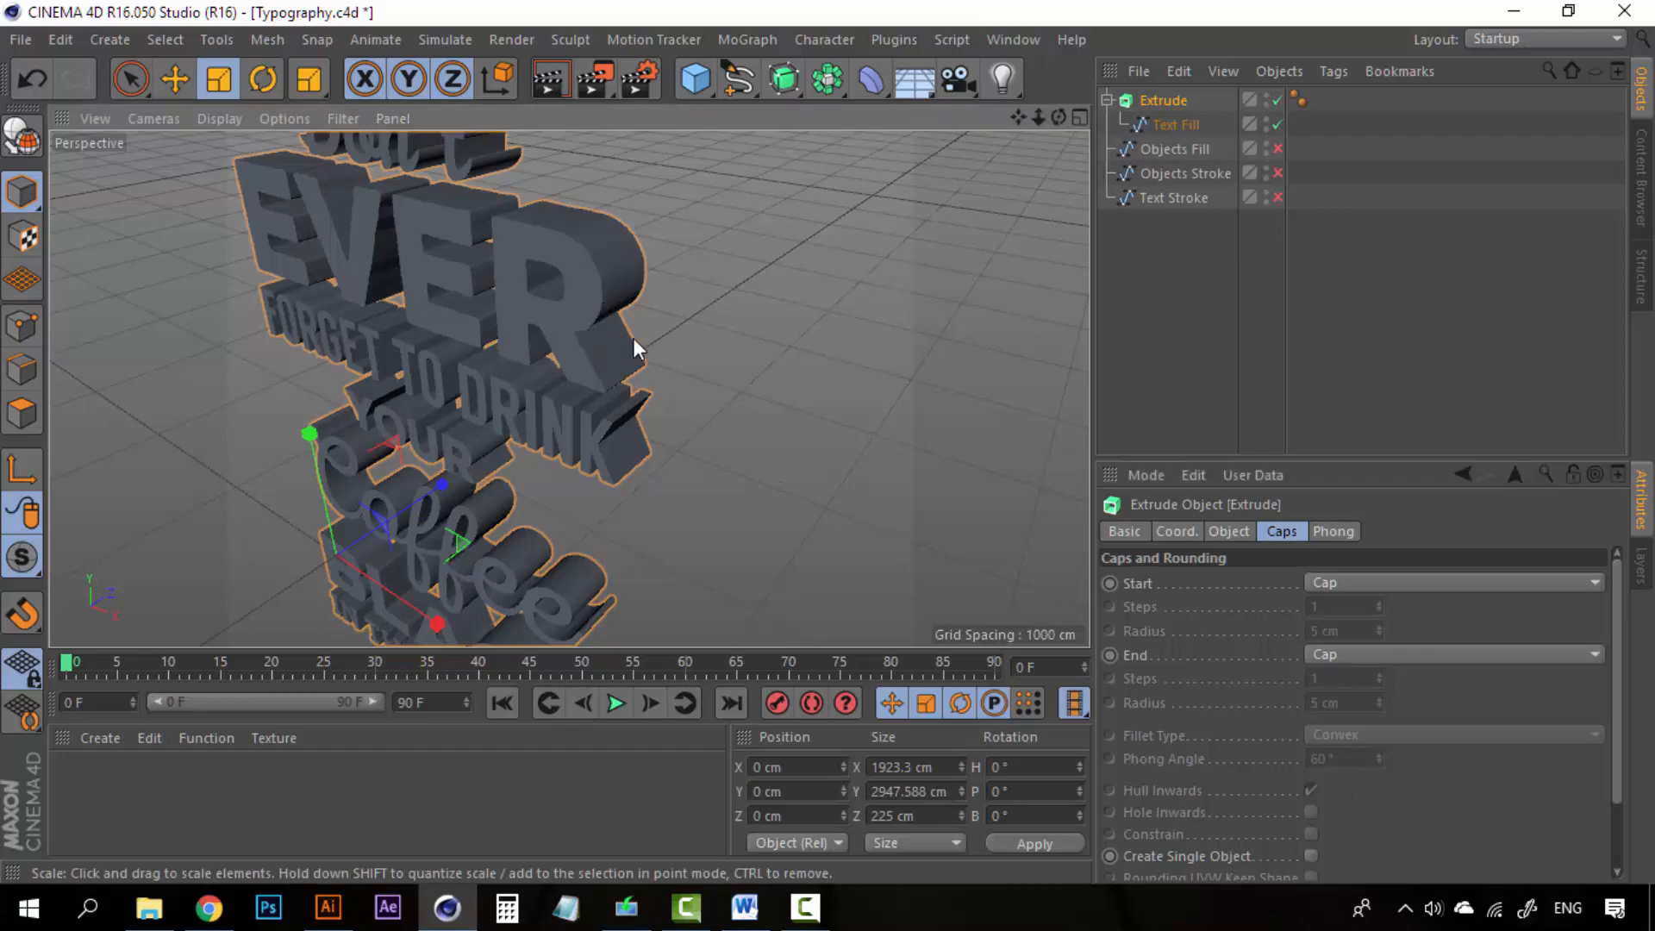
left_click_drag(633, 340, 556, 355, "alt")
scroll(556, 345, "up", 5)
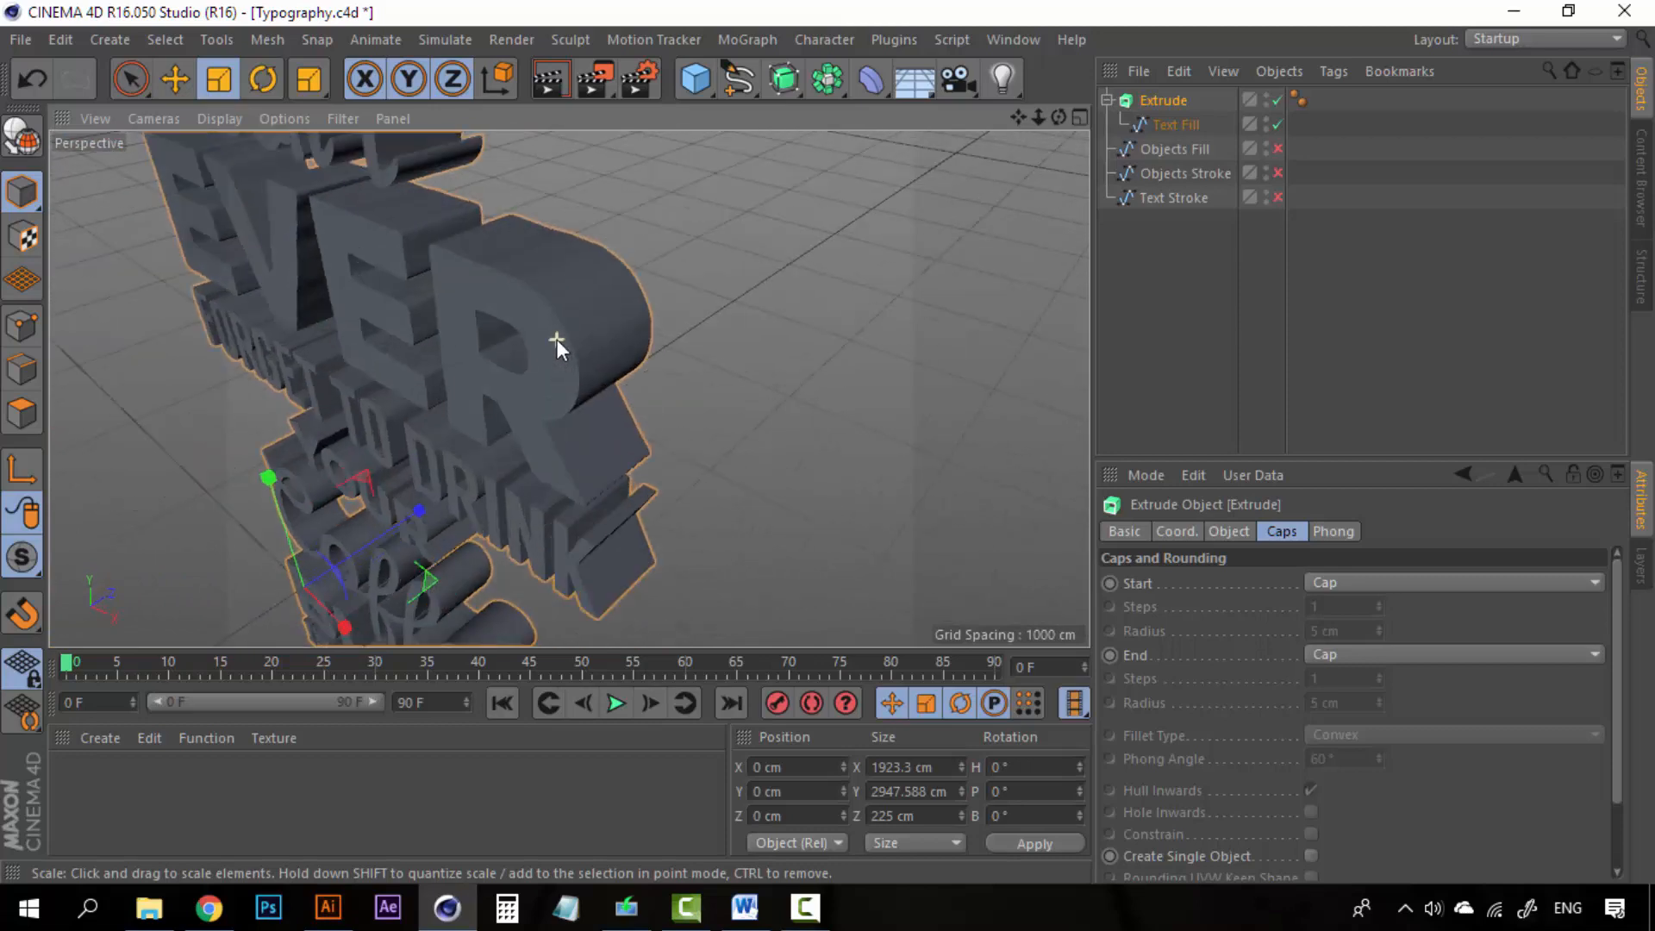
scroll(788, 325, "down", 5)
scroll(747, 363, "up", 5)
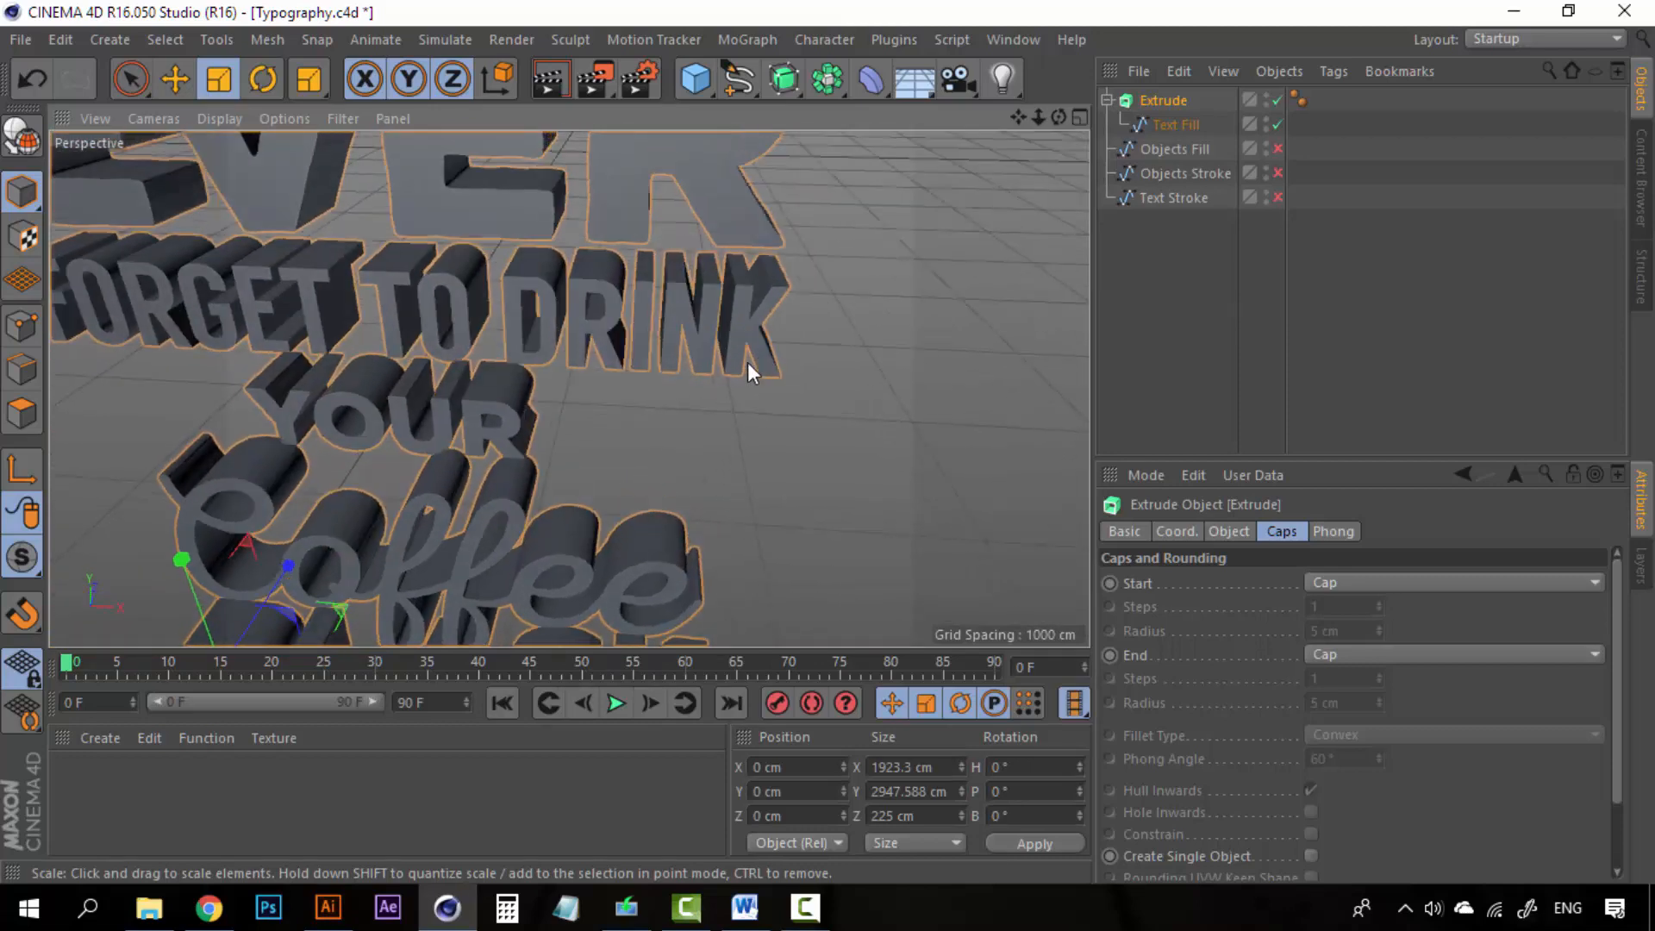
scroll(648, 380, "down", 5)
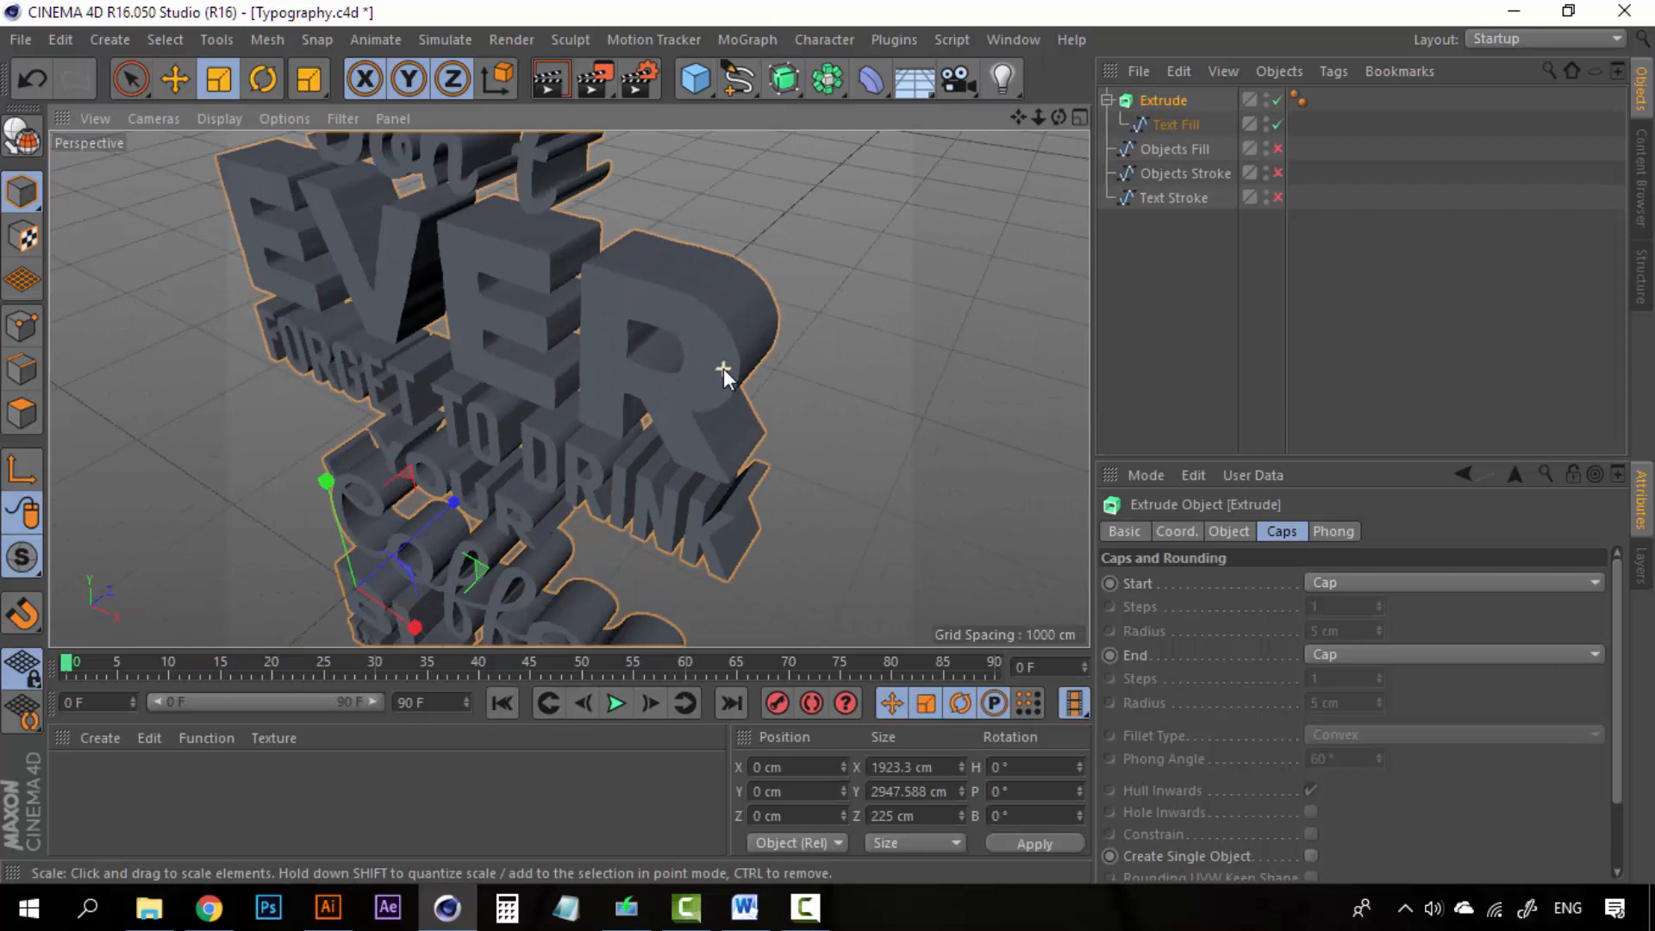
left_click(1402, 584)
left_click(1355, 684)
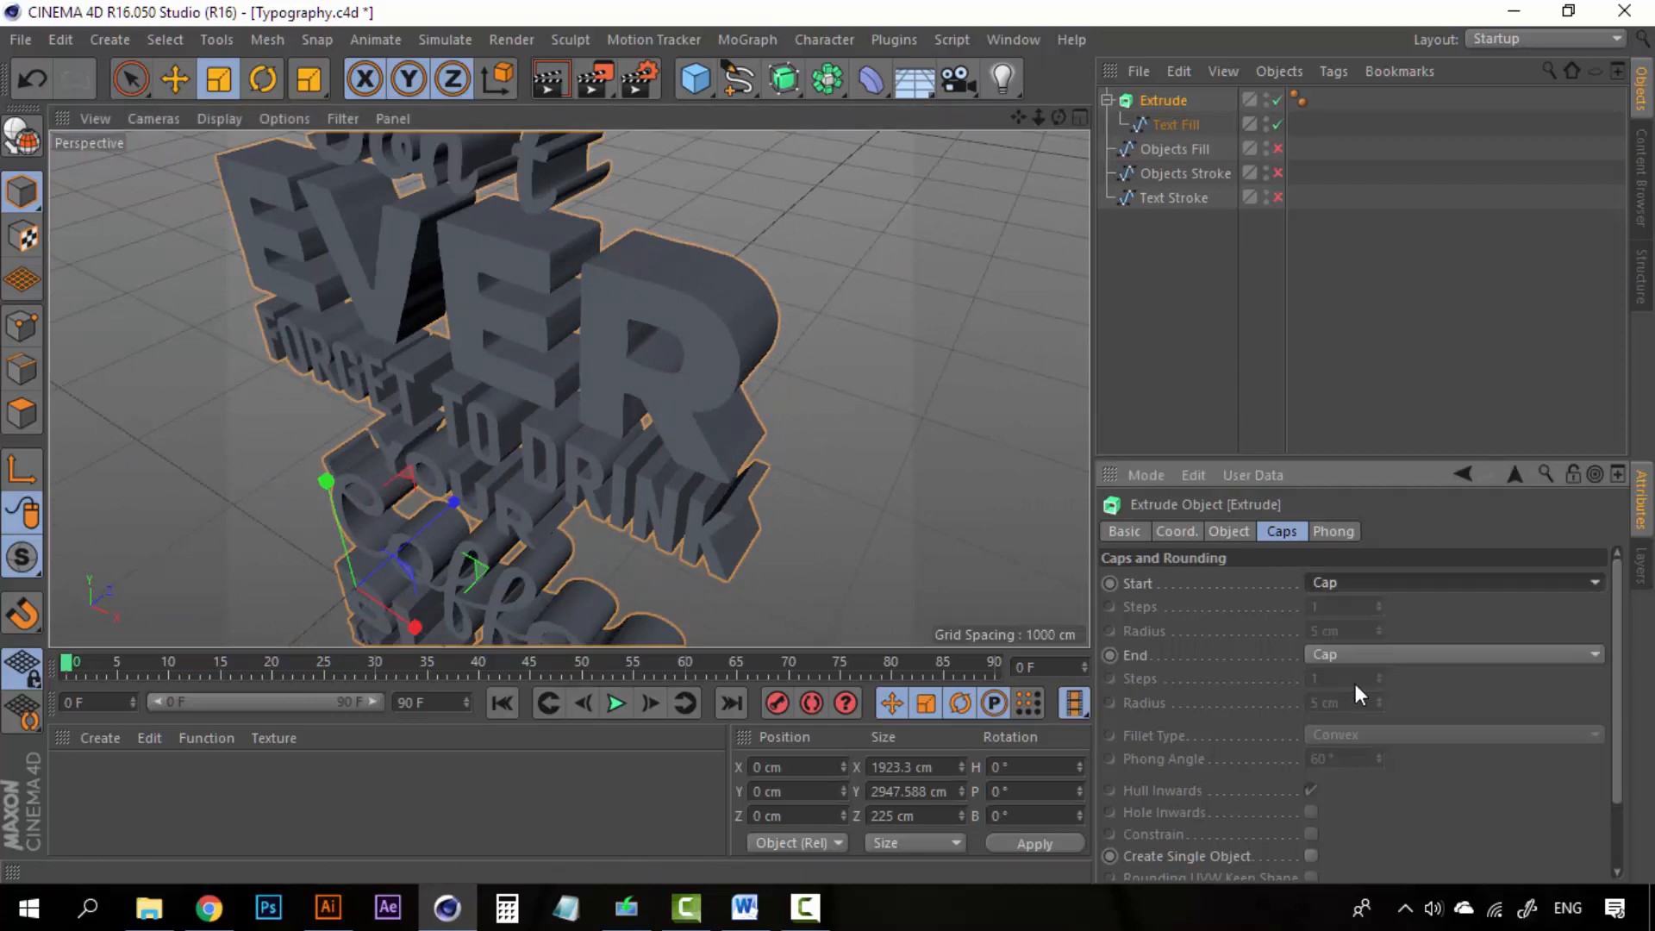
Try start fillet radii of up to about 15 cm on the extruded lettering, ending with 10 cm
scroll(749, 345, "up", 5)
scroll(748, 346, "down", 3)
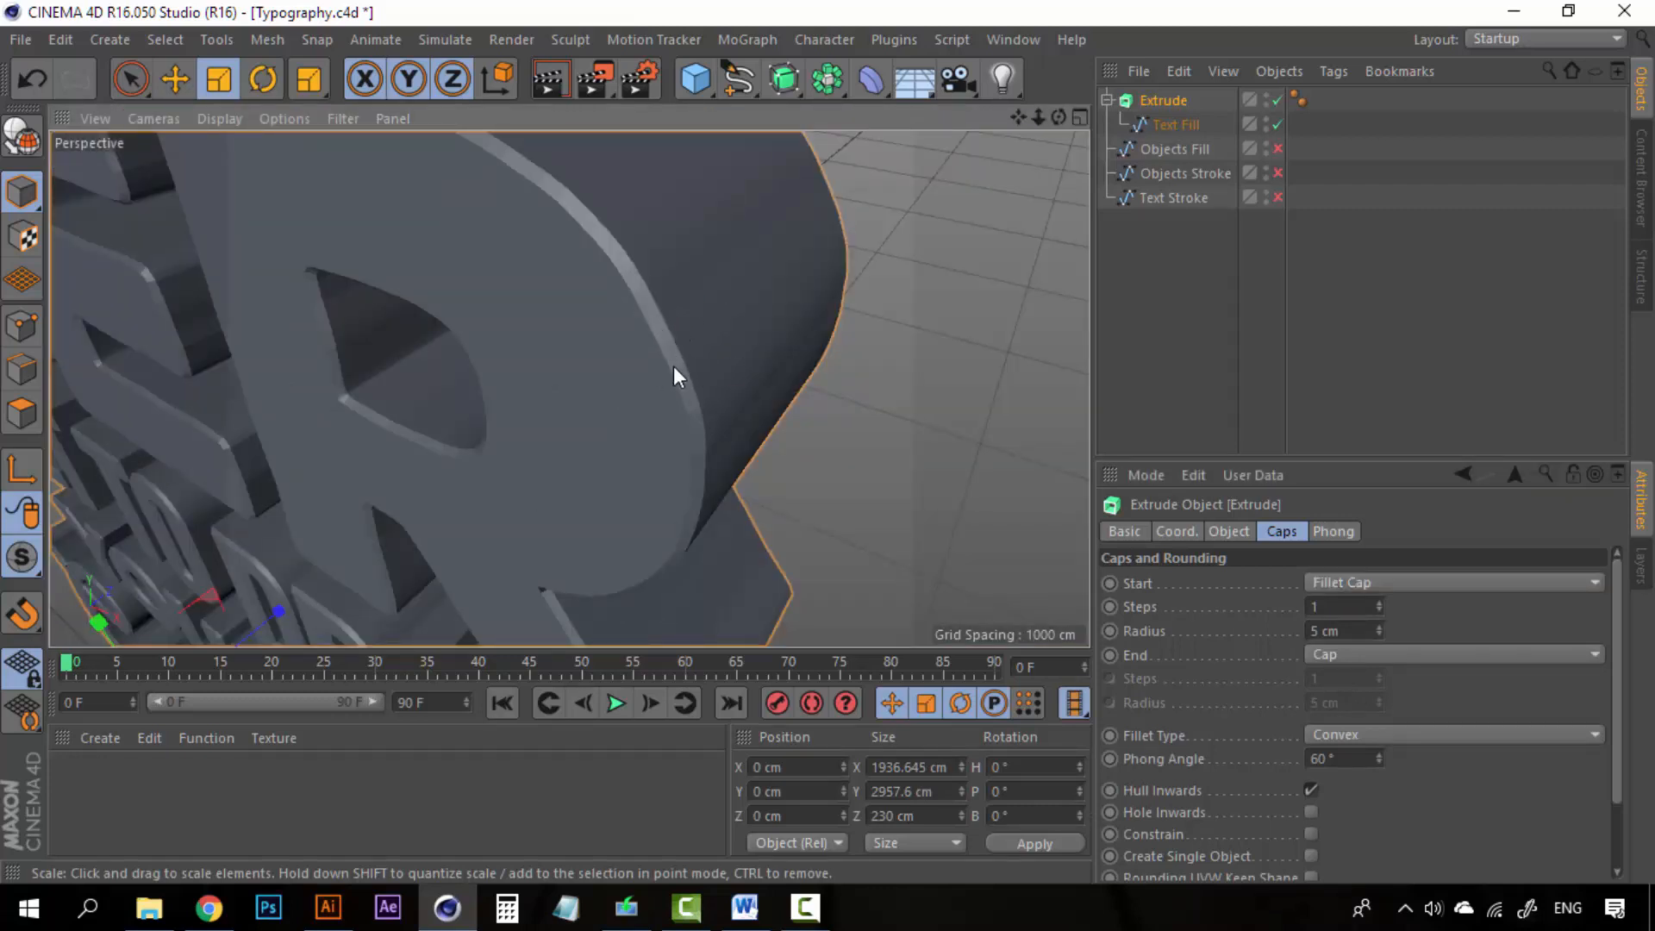
scroll(682, 380, "down", 3)
mouse_move(676, 357)
left_mouse_down("alt")
mouse_move(670, 327)
mouse_move(538, 218)
mouse_move(641, 261)
mouse_move(700, 339)
left_mouse_up("alt")
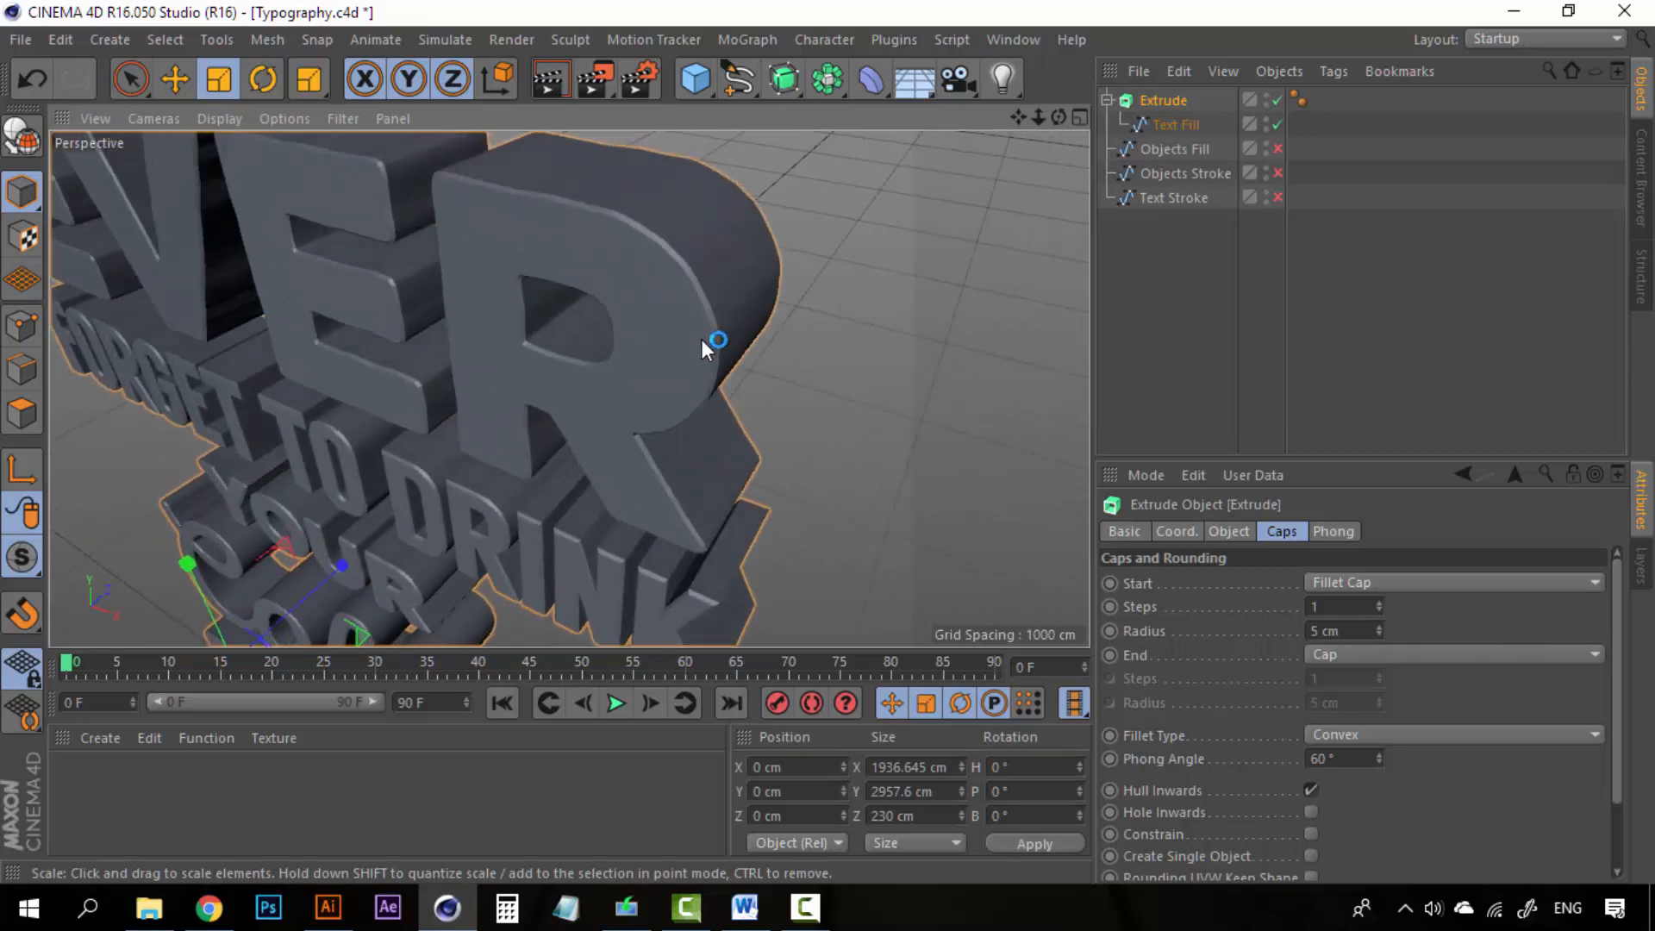
left_click(1379, 628)
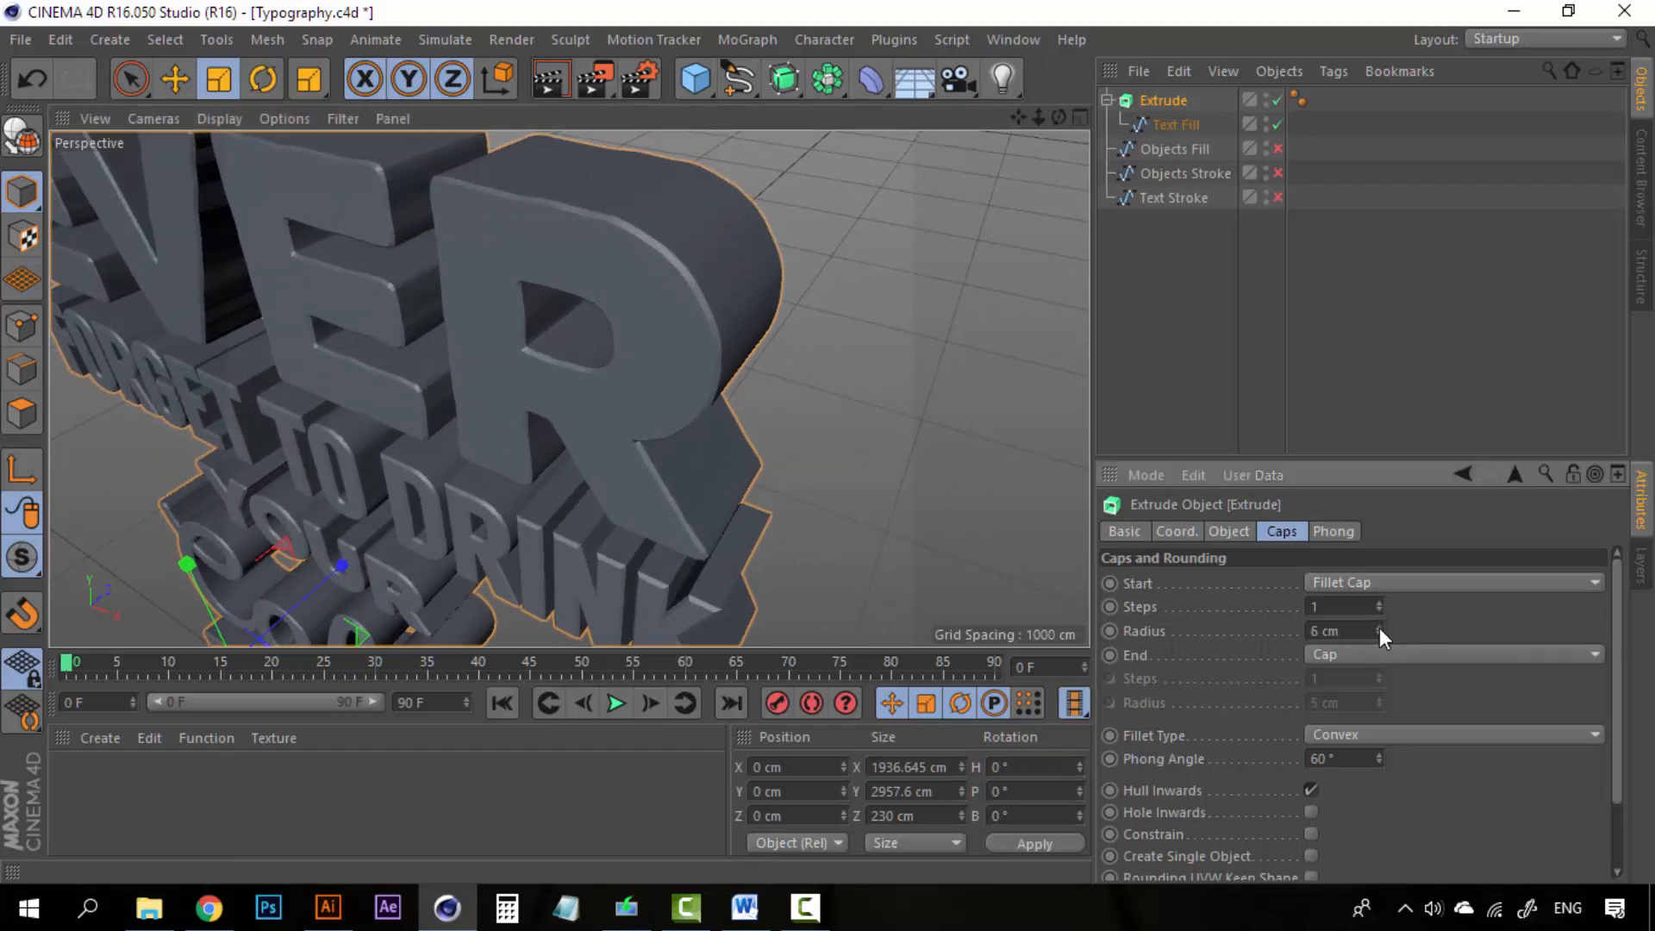
left_click(1380, 627)
left_click(1380, 627)
left_click(1380, 628)
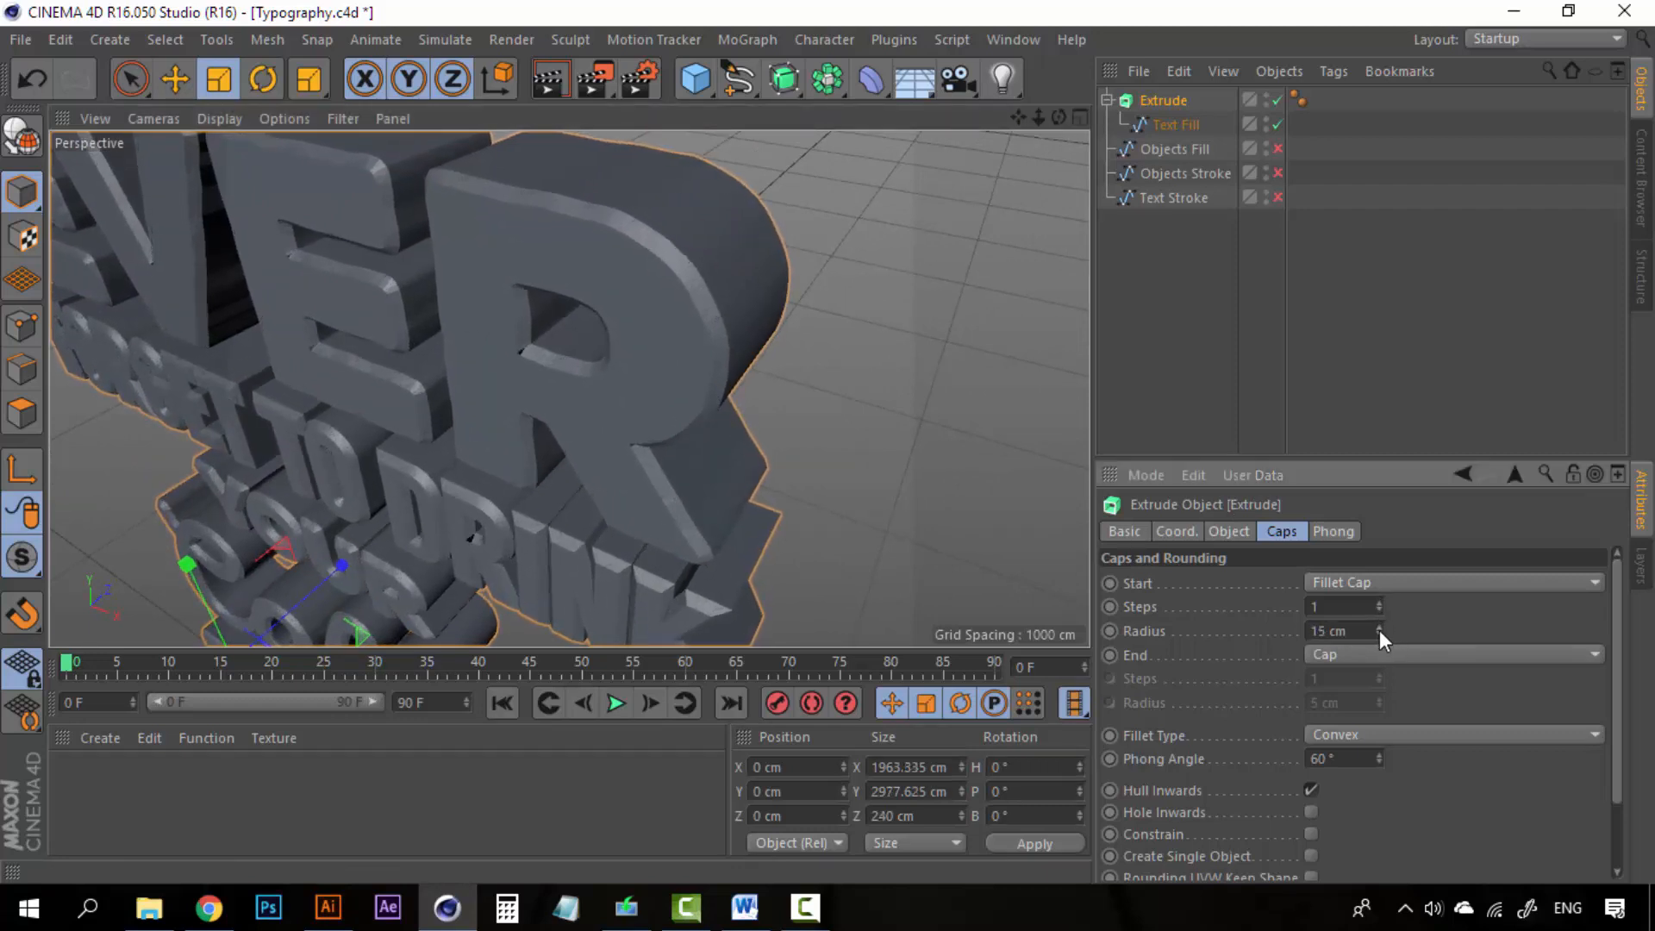
left_click(1380, 635)
left_click(1380, 635)
left_click(1380, 634)
left_click(1380, 635)
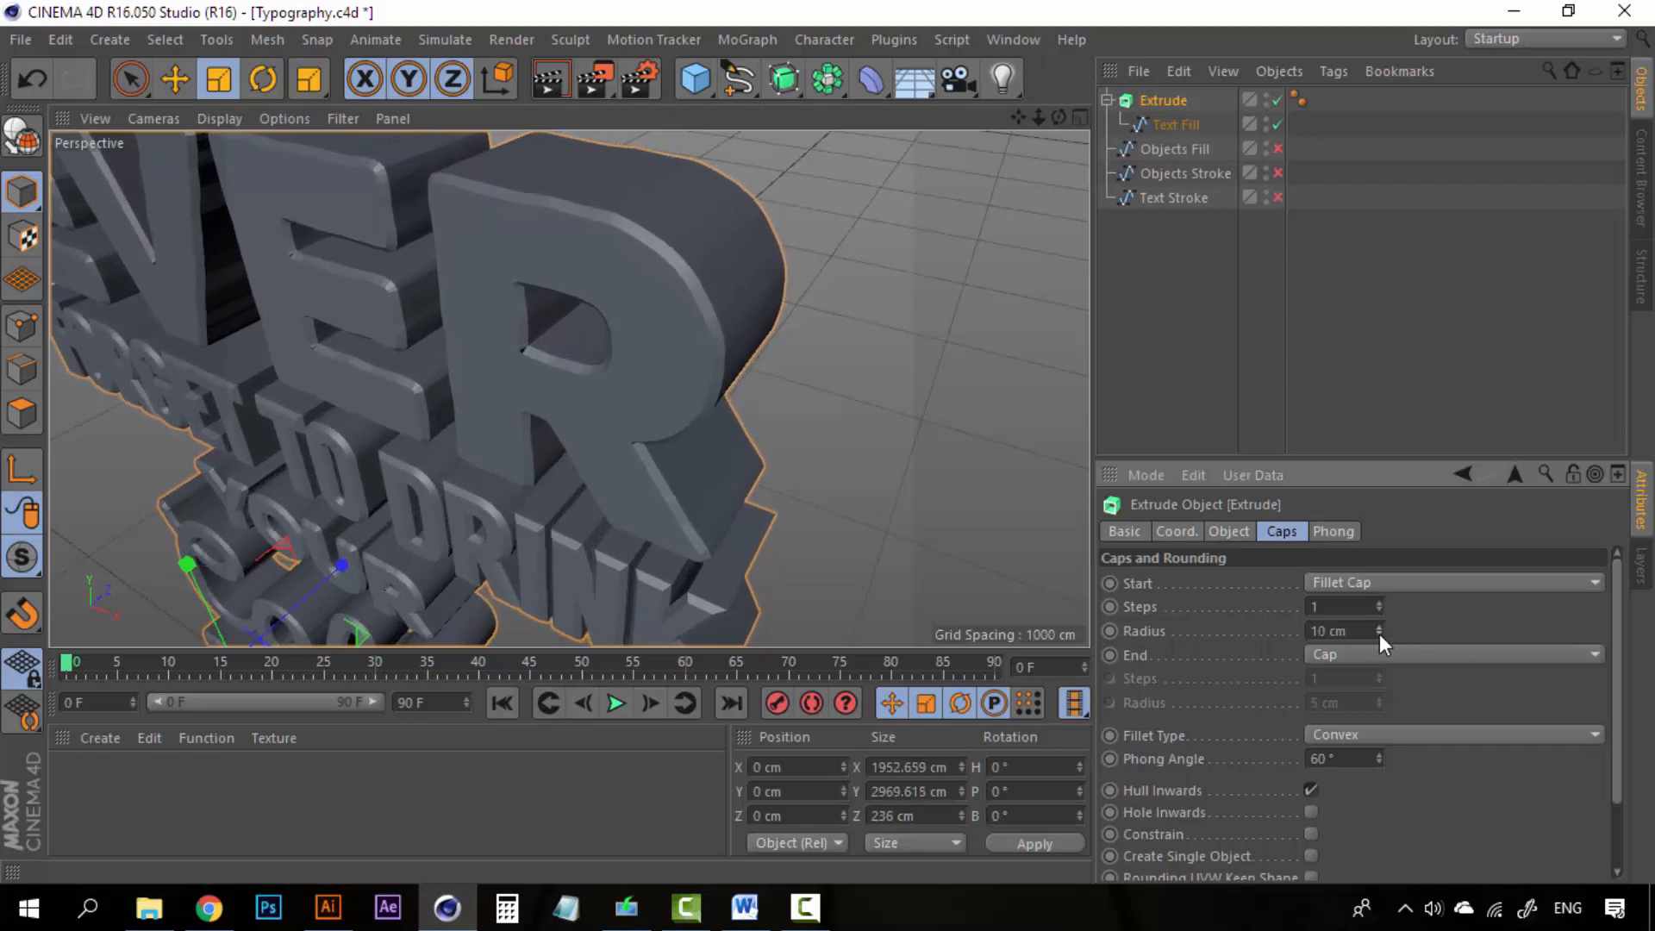
left_click(1381, 635)
Try 9 steps for the start fillet of the extruded lettering
left_click(1381, 605)
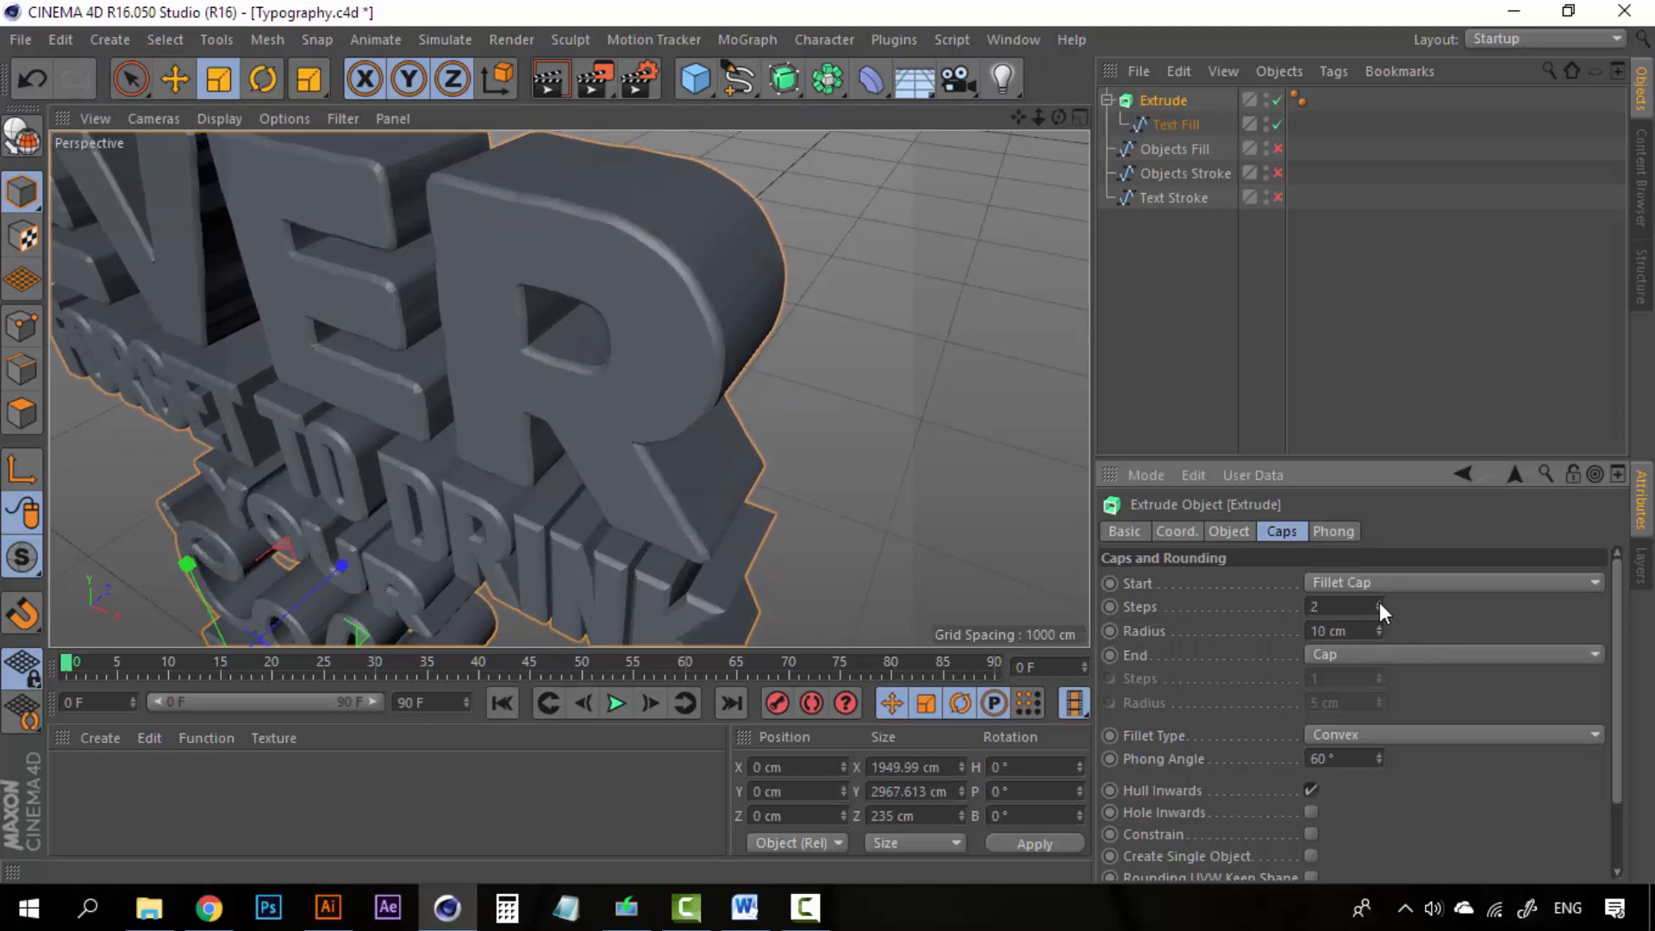
left_click(1380, 602)
left_click(1381, 603)
left_click(1380, 604)
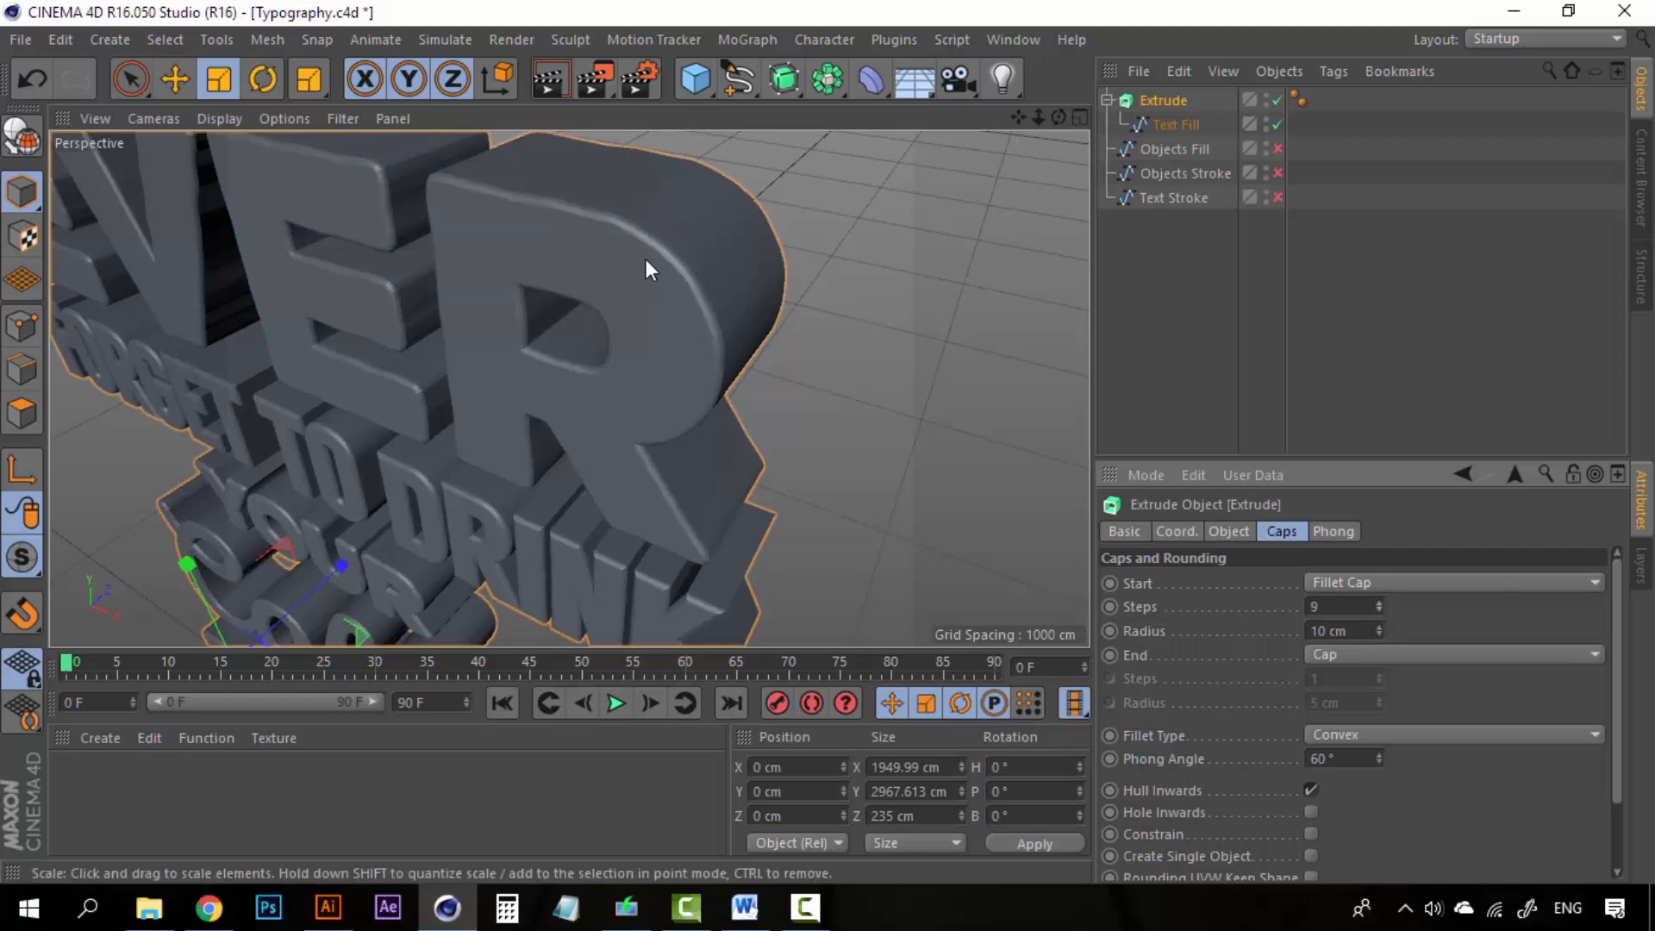
Inspect the rounded edges of the letter R and set the start fillet's steps to 3
scroll(682, 255, "up", 6)
scroll(686, 265, "down", 5)
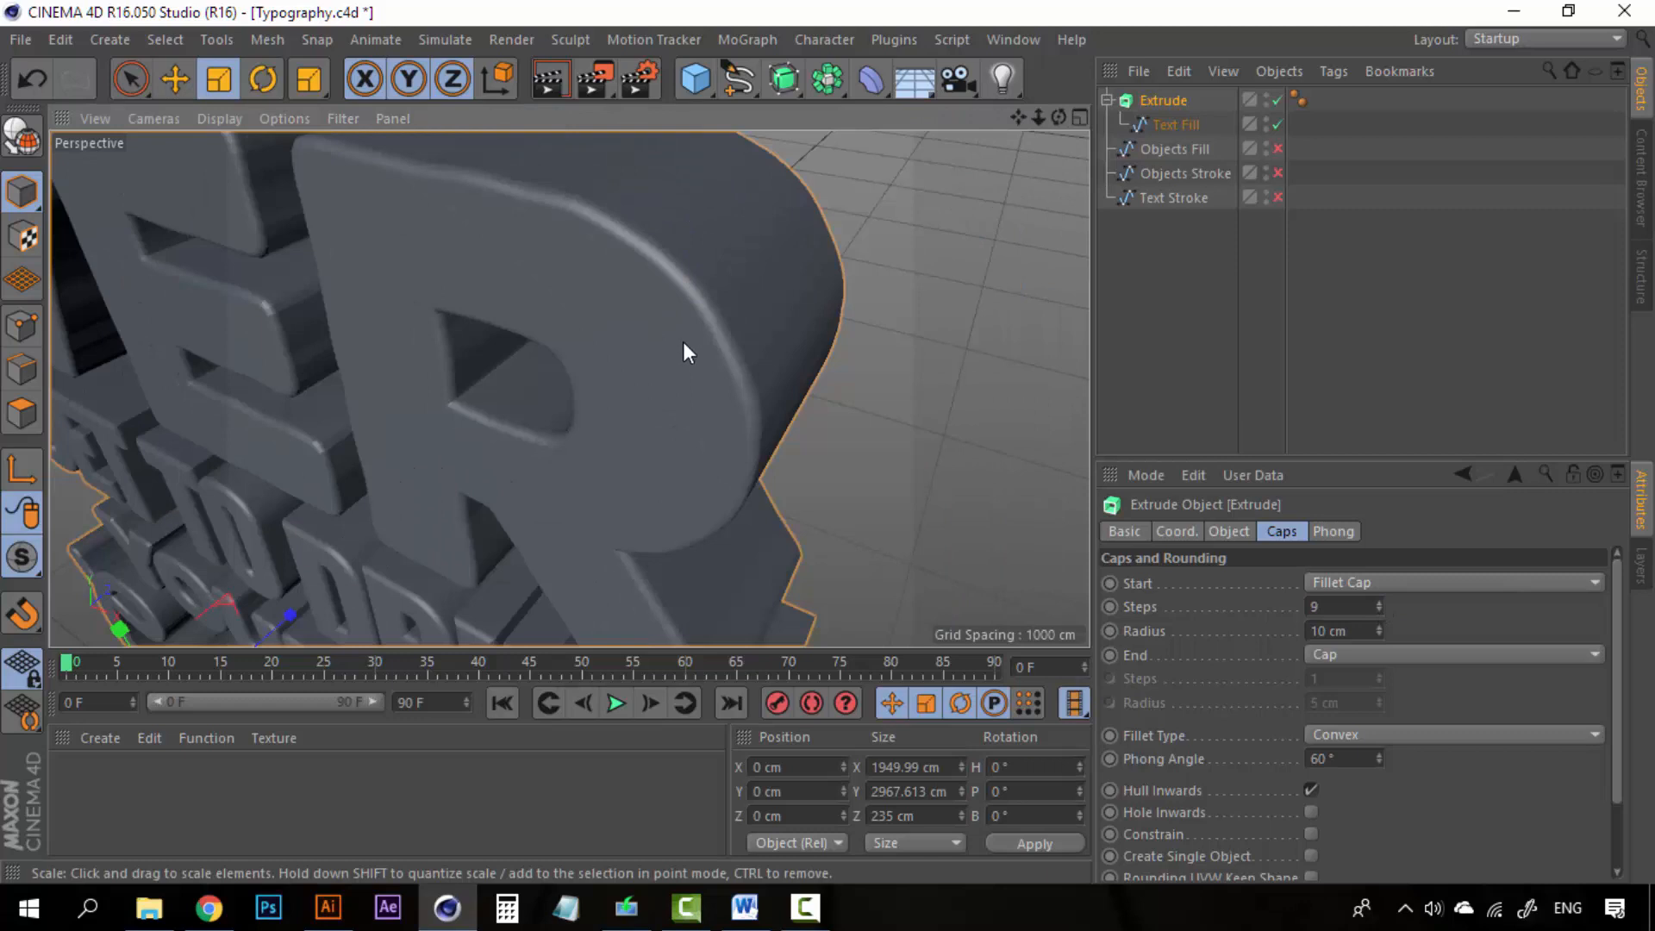
mouse_move(684, 343)
left_mouse_down("alt")
mouse_move(757, 293)
mouse_move(759, 329)
mouse_move(683, 384)
mouse_move(676, 341)
left_mouse_up("alt")
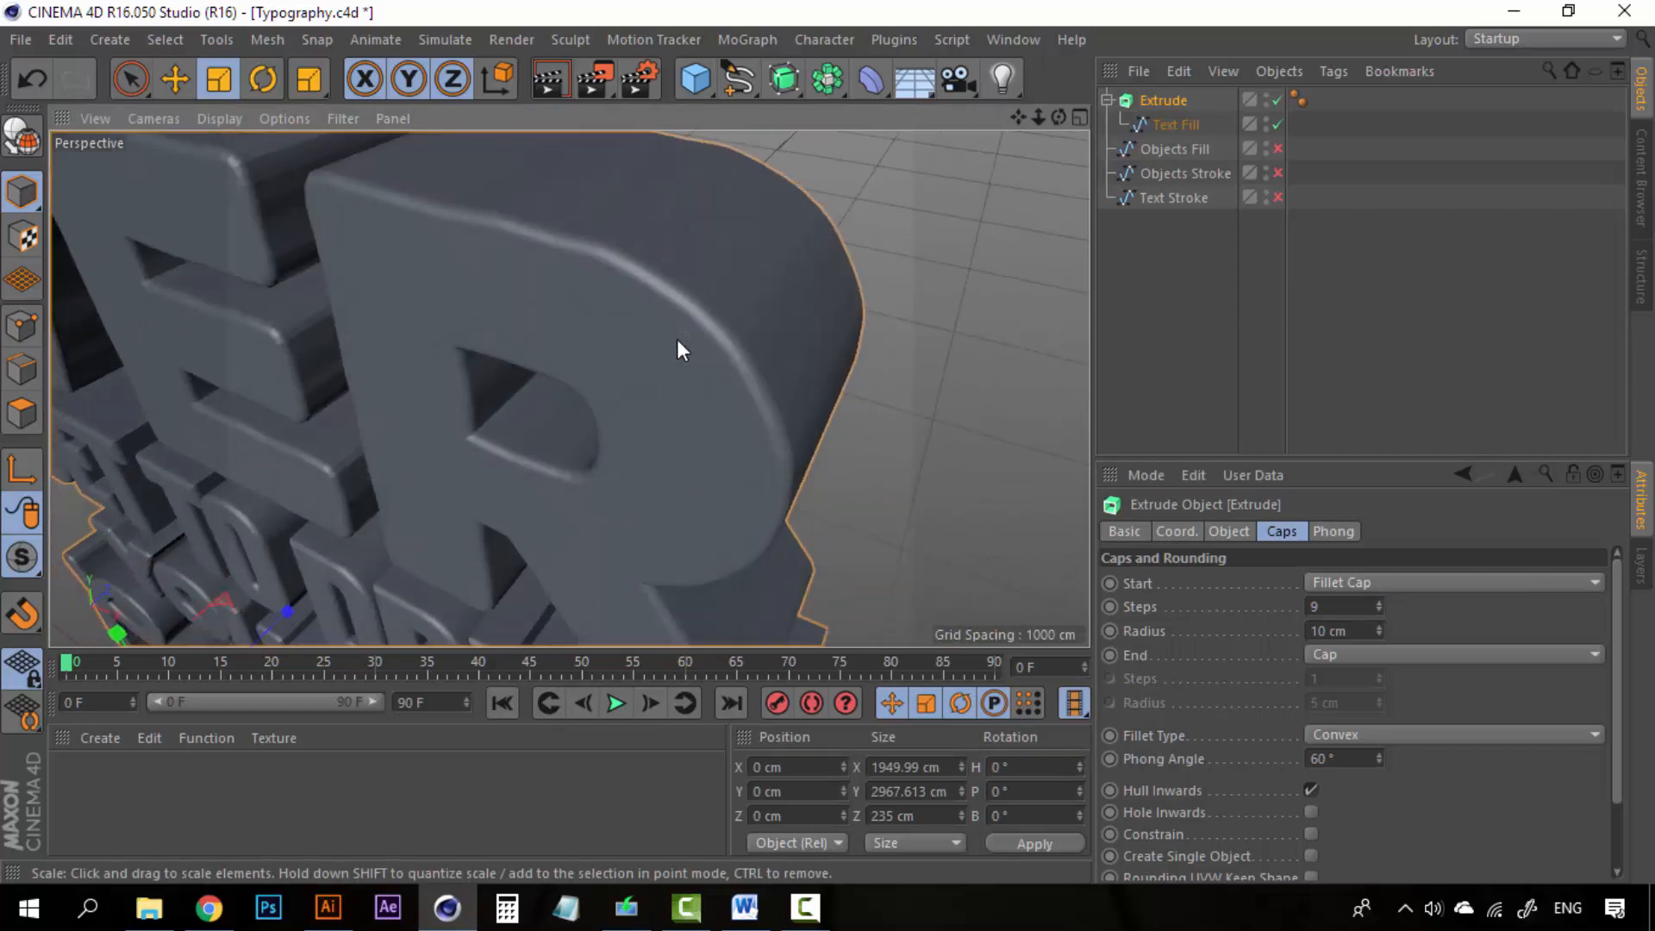
left_click(1379, 612)
left_click(1379, 611)
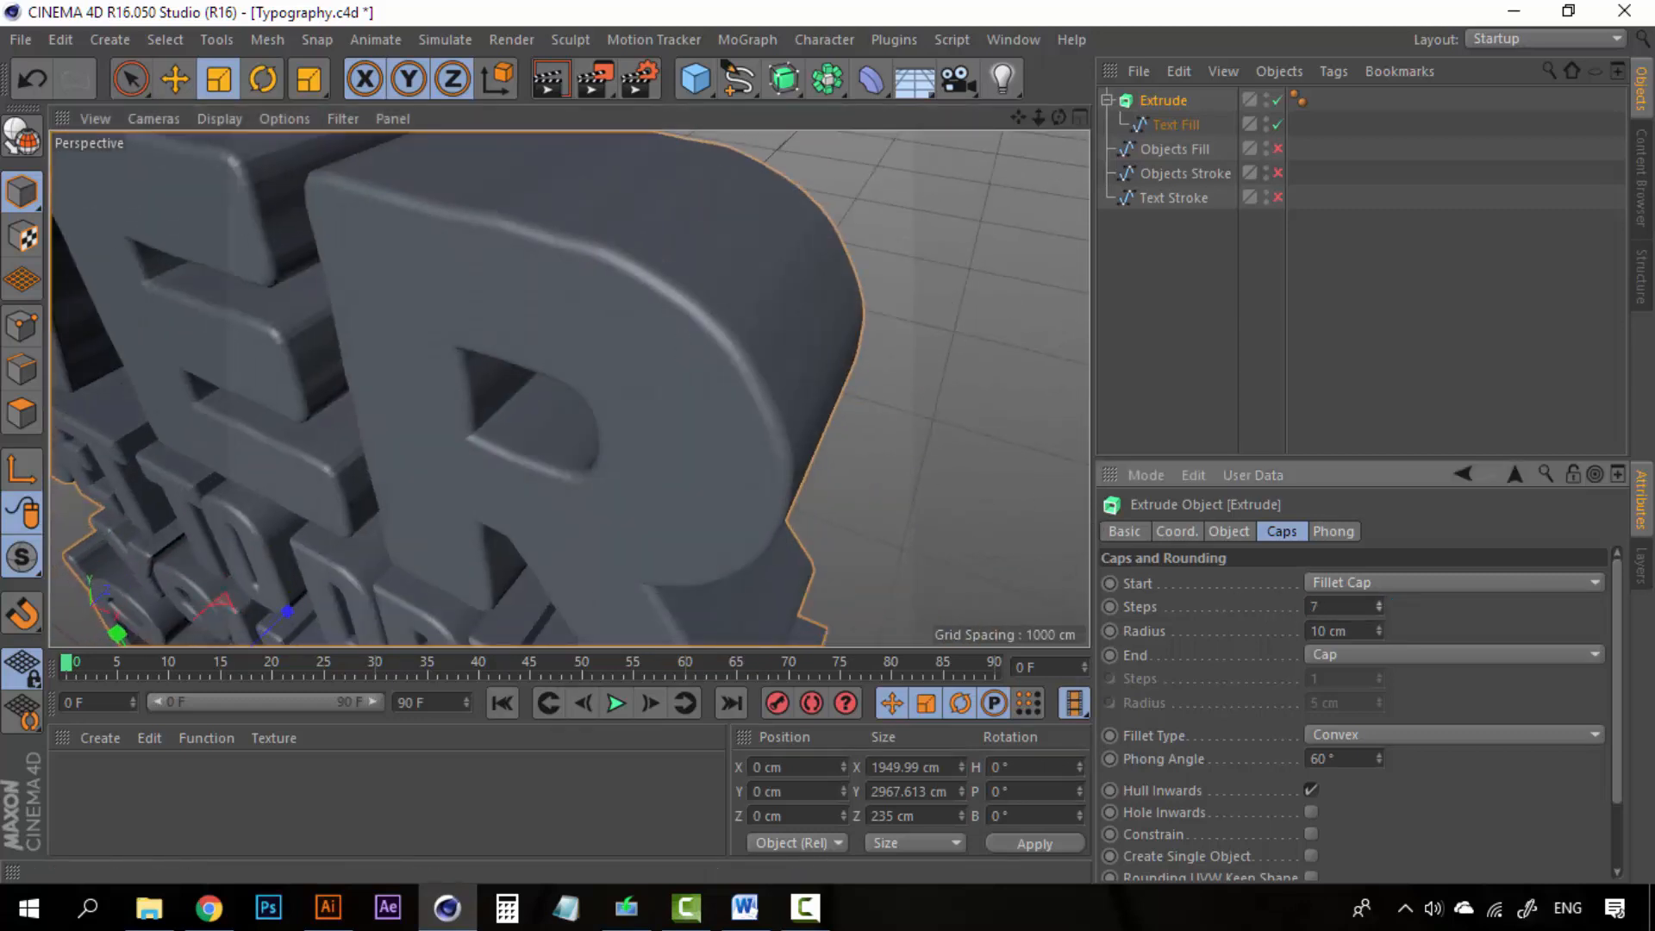
left_click(1380, 611)
left_click(1381, 610)
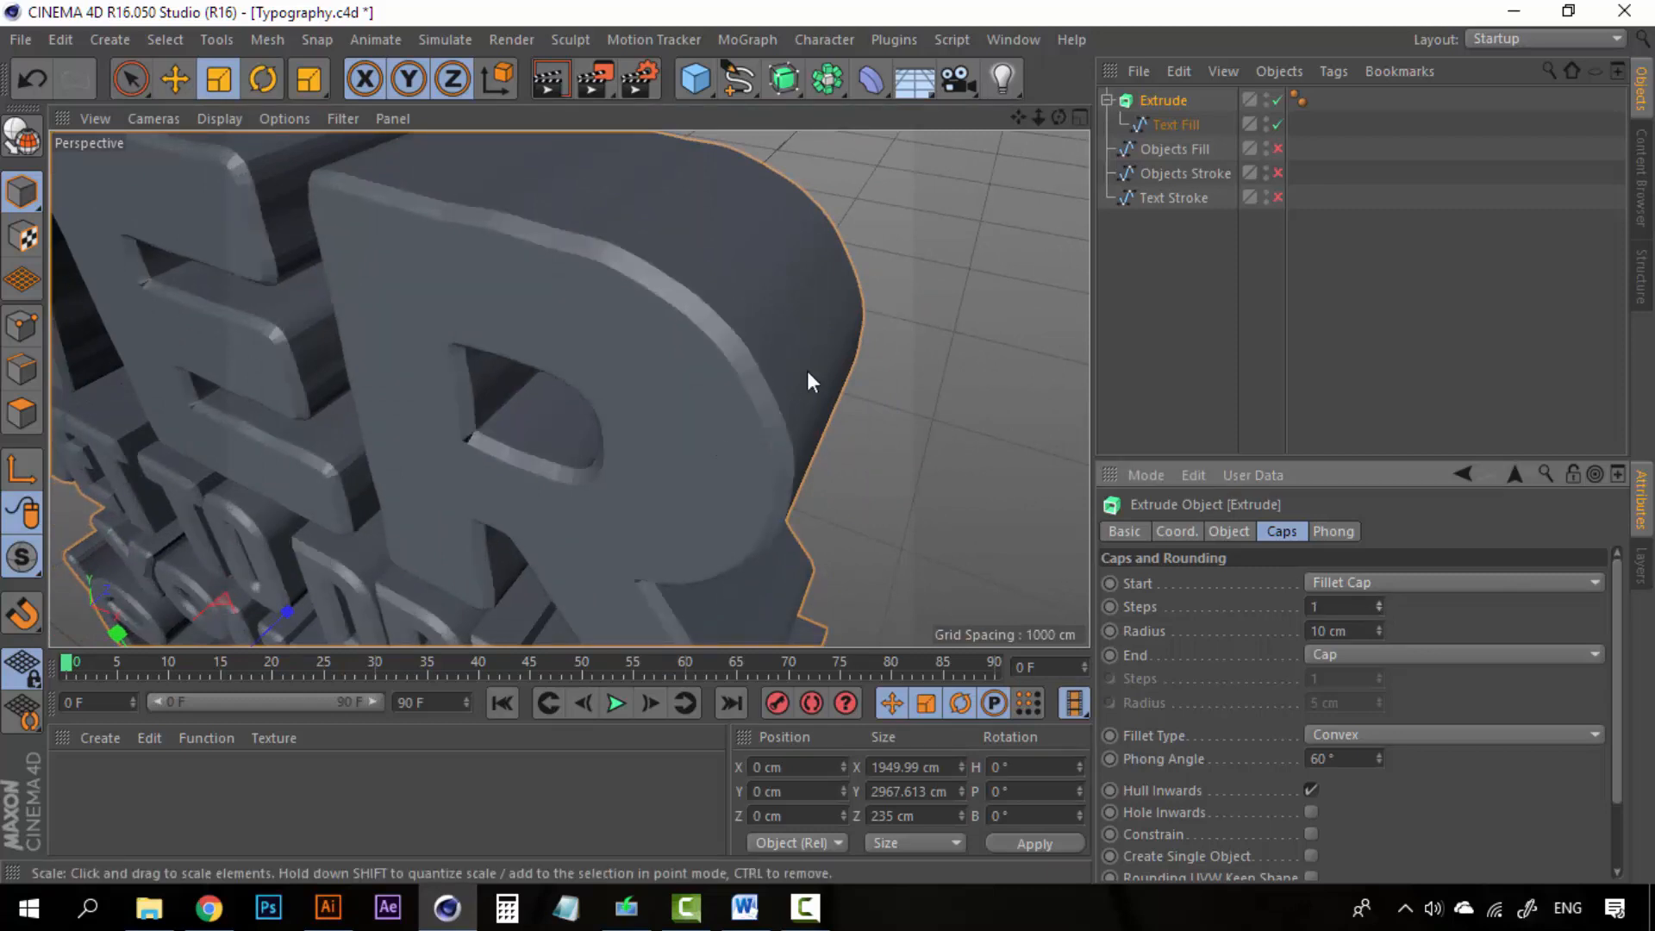
left_click(1379, 601)
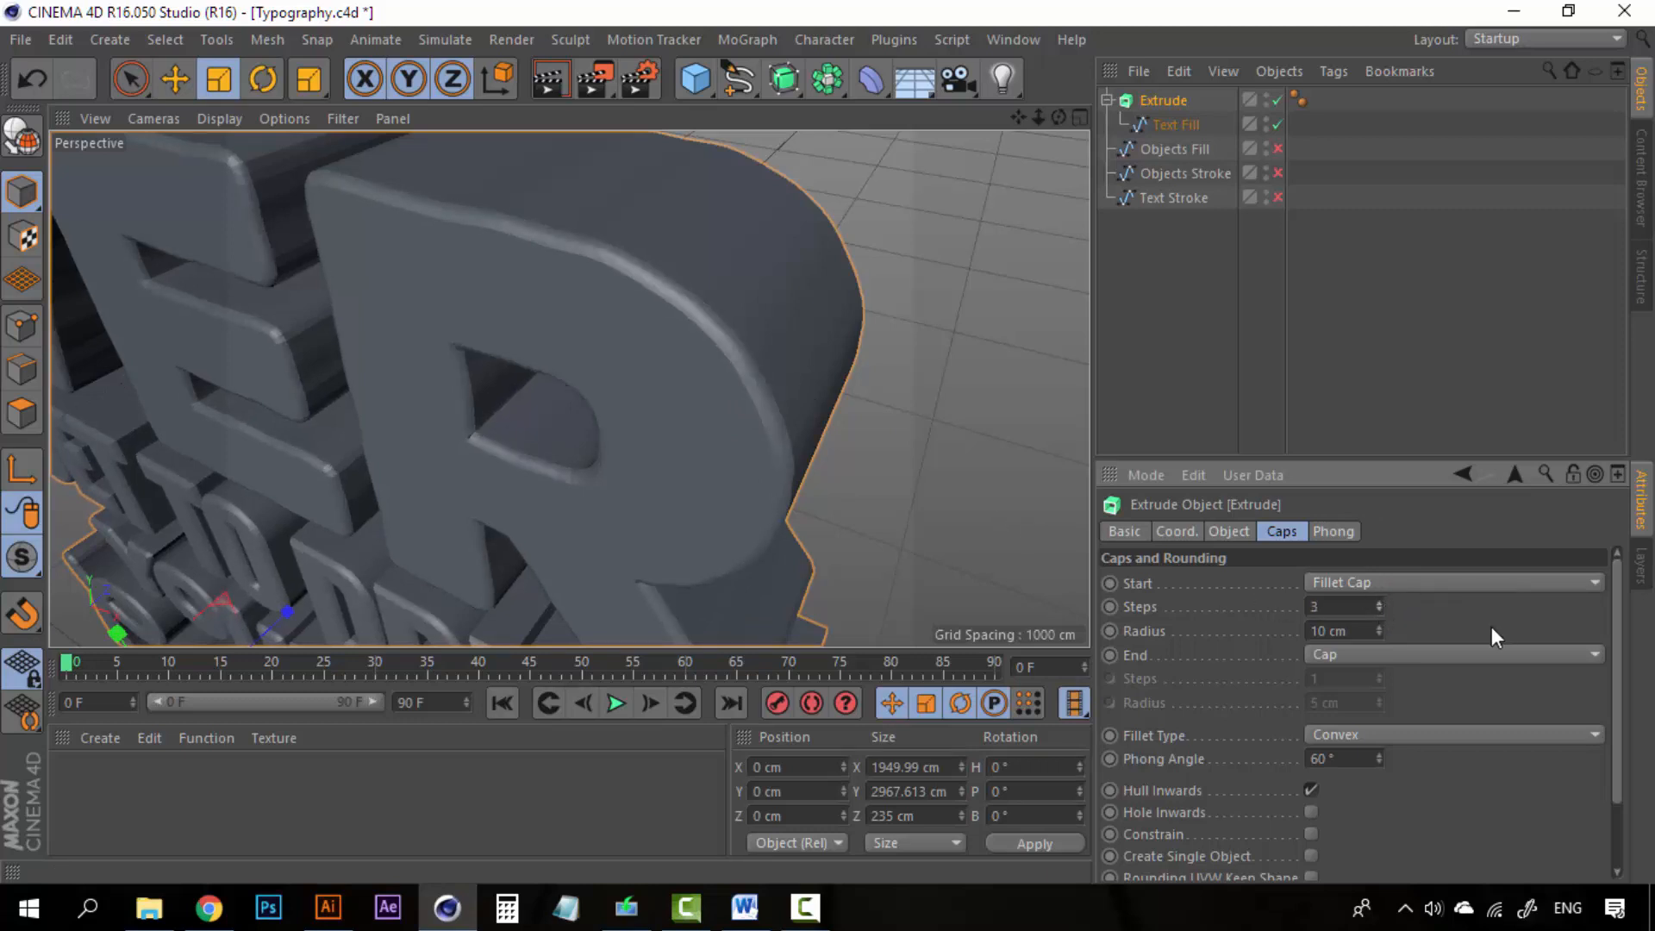
Set the start fillet's radius to 15 cm on the lettering's Extrude object
left_click_drag(1379, 628, 1248, 613)
type("15")
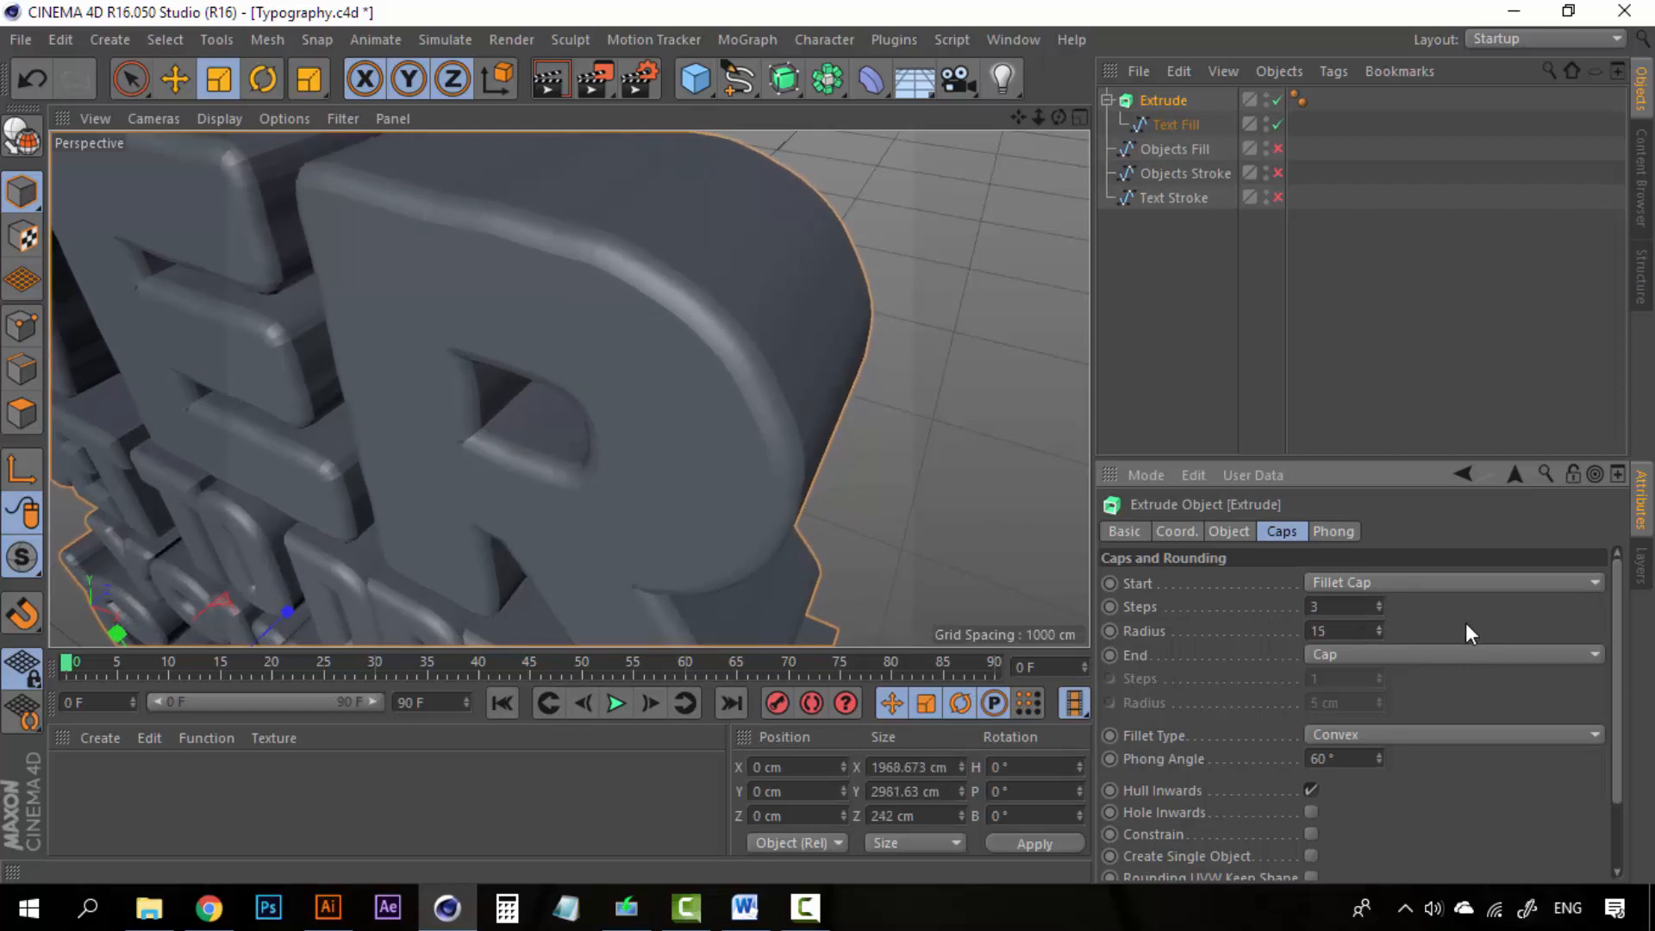
key("Return")
Check the back of the extruded letters and change the end cap to Fillet Cap
scroll(562, 374, "down", 5)
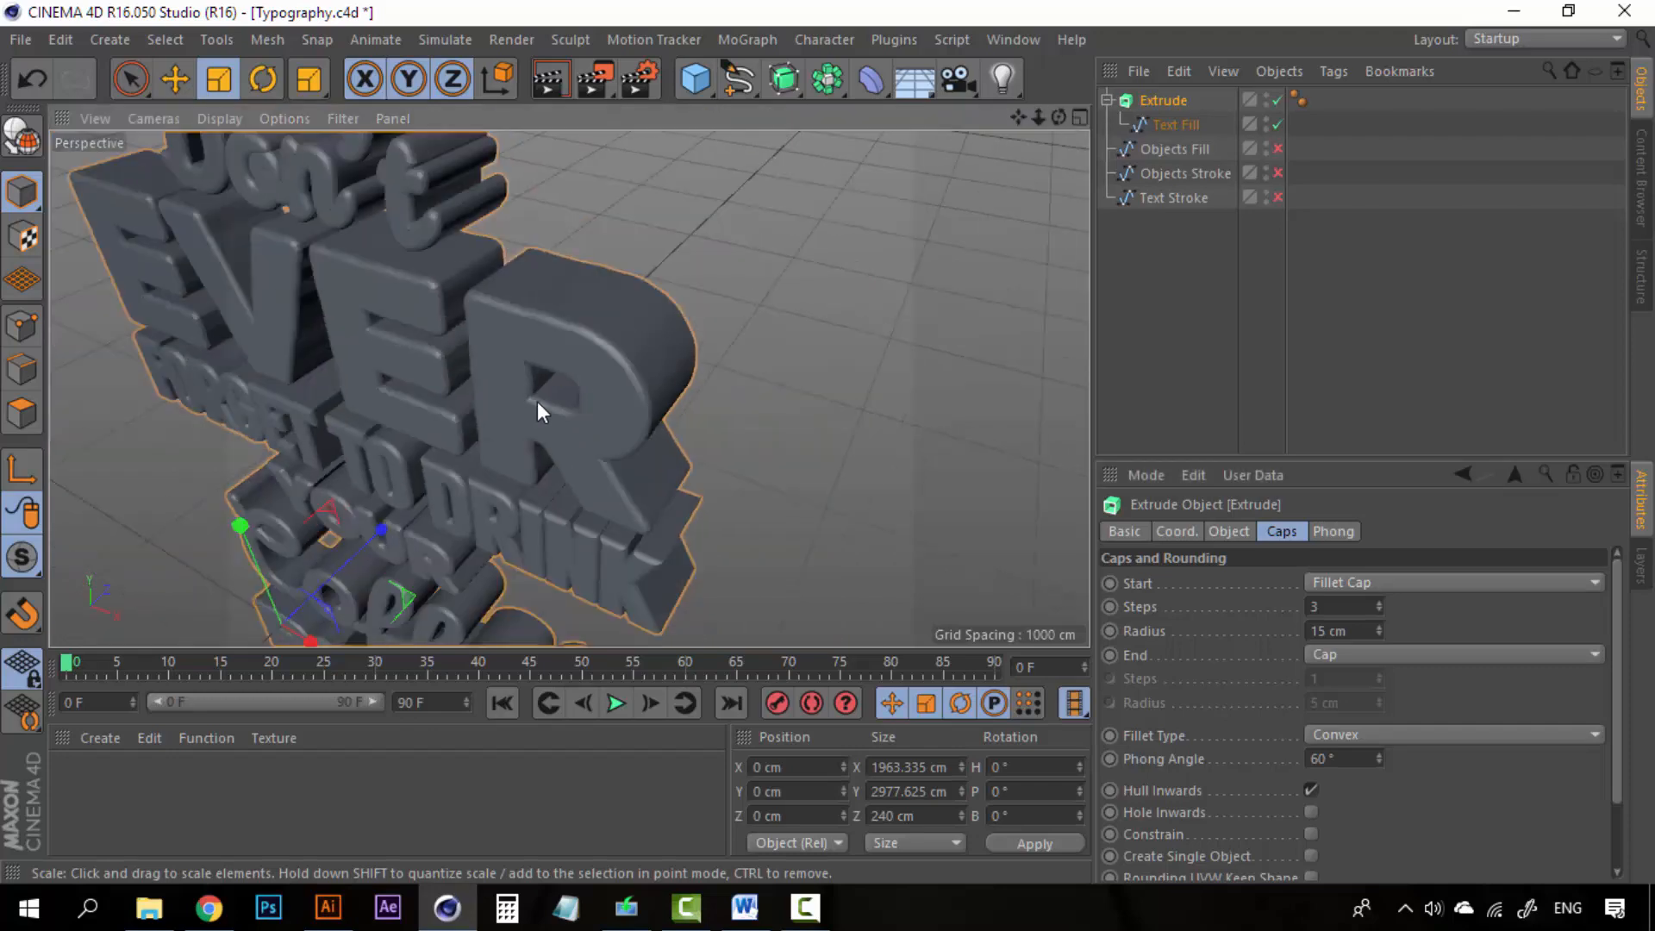
left_click_drag(490, 391, 374, 336, "alt")
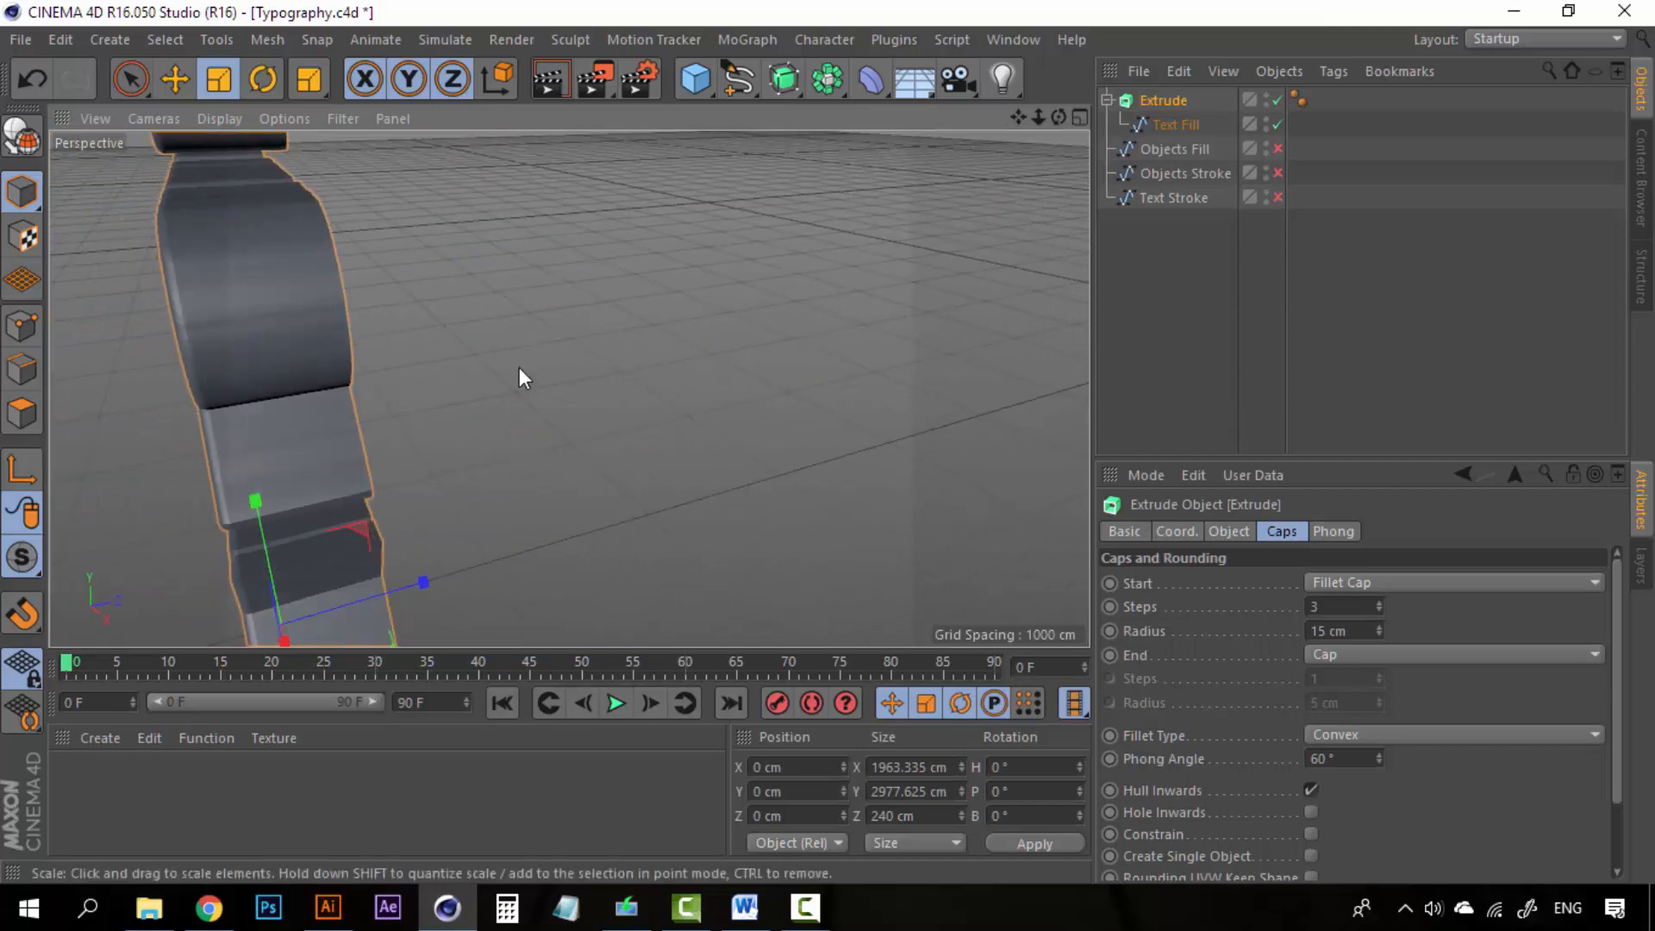
left_click_drag(519, 368, 533, 336, "alt")
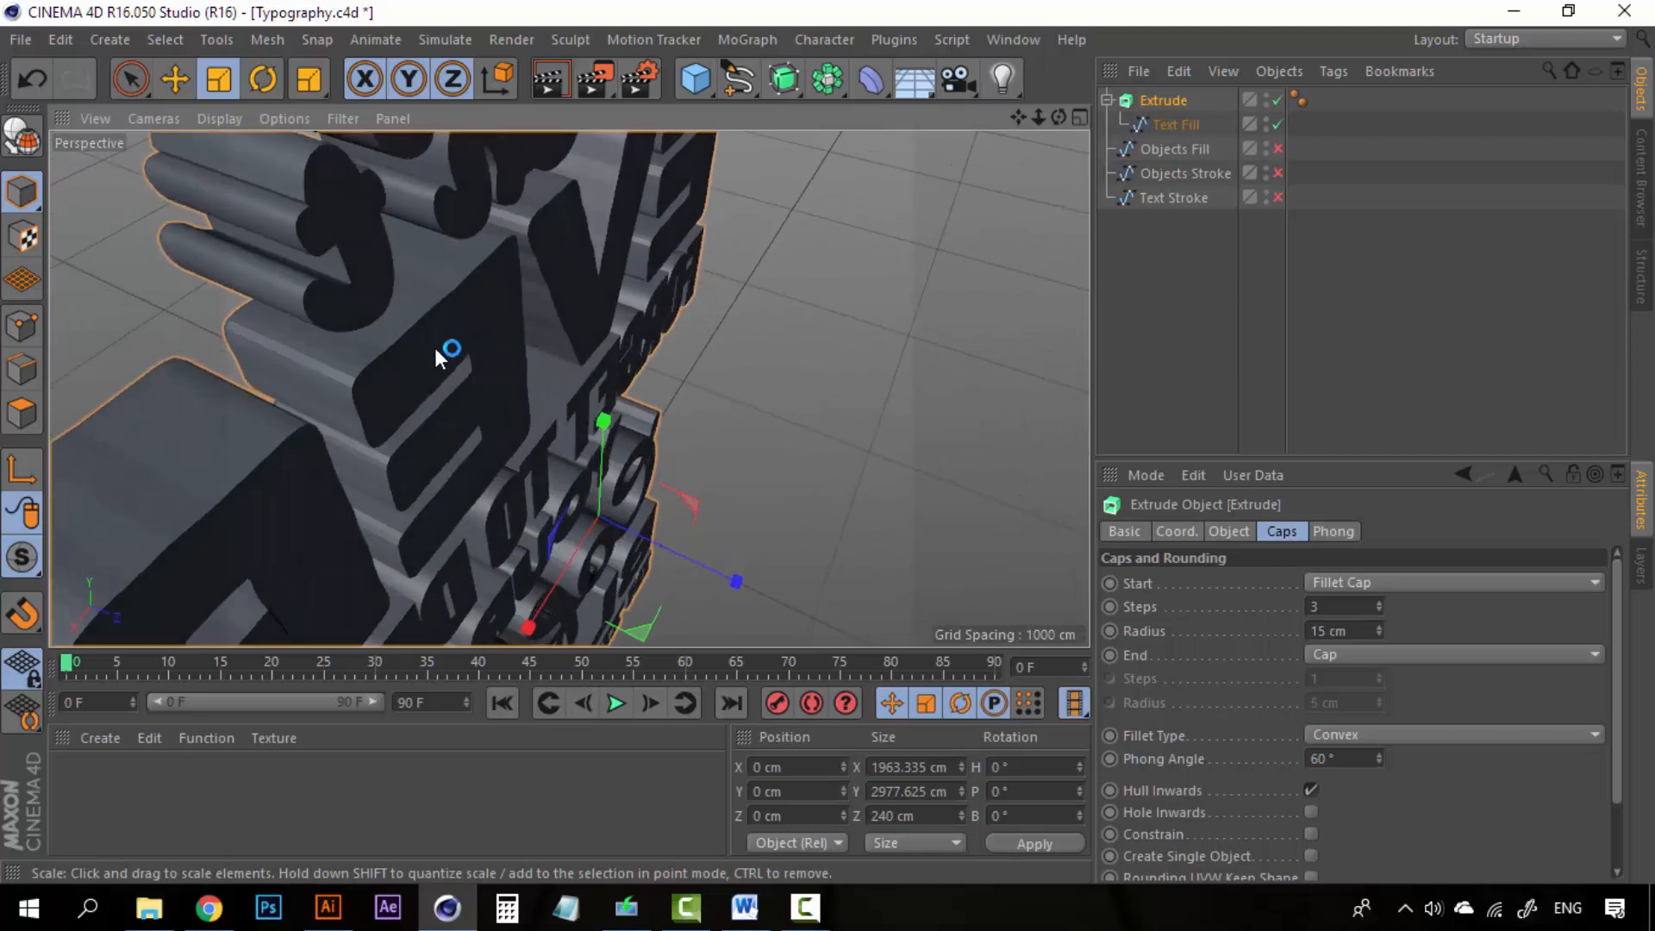
left_click_drag(434, 348, 537, 365, "alt")
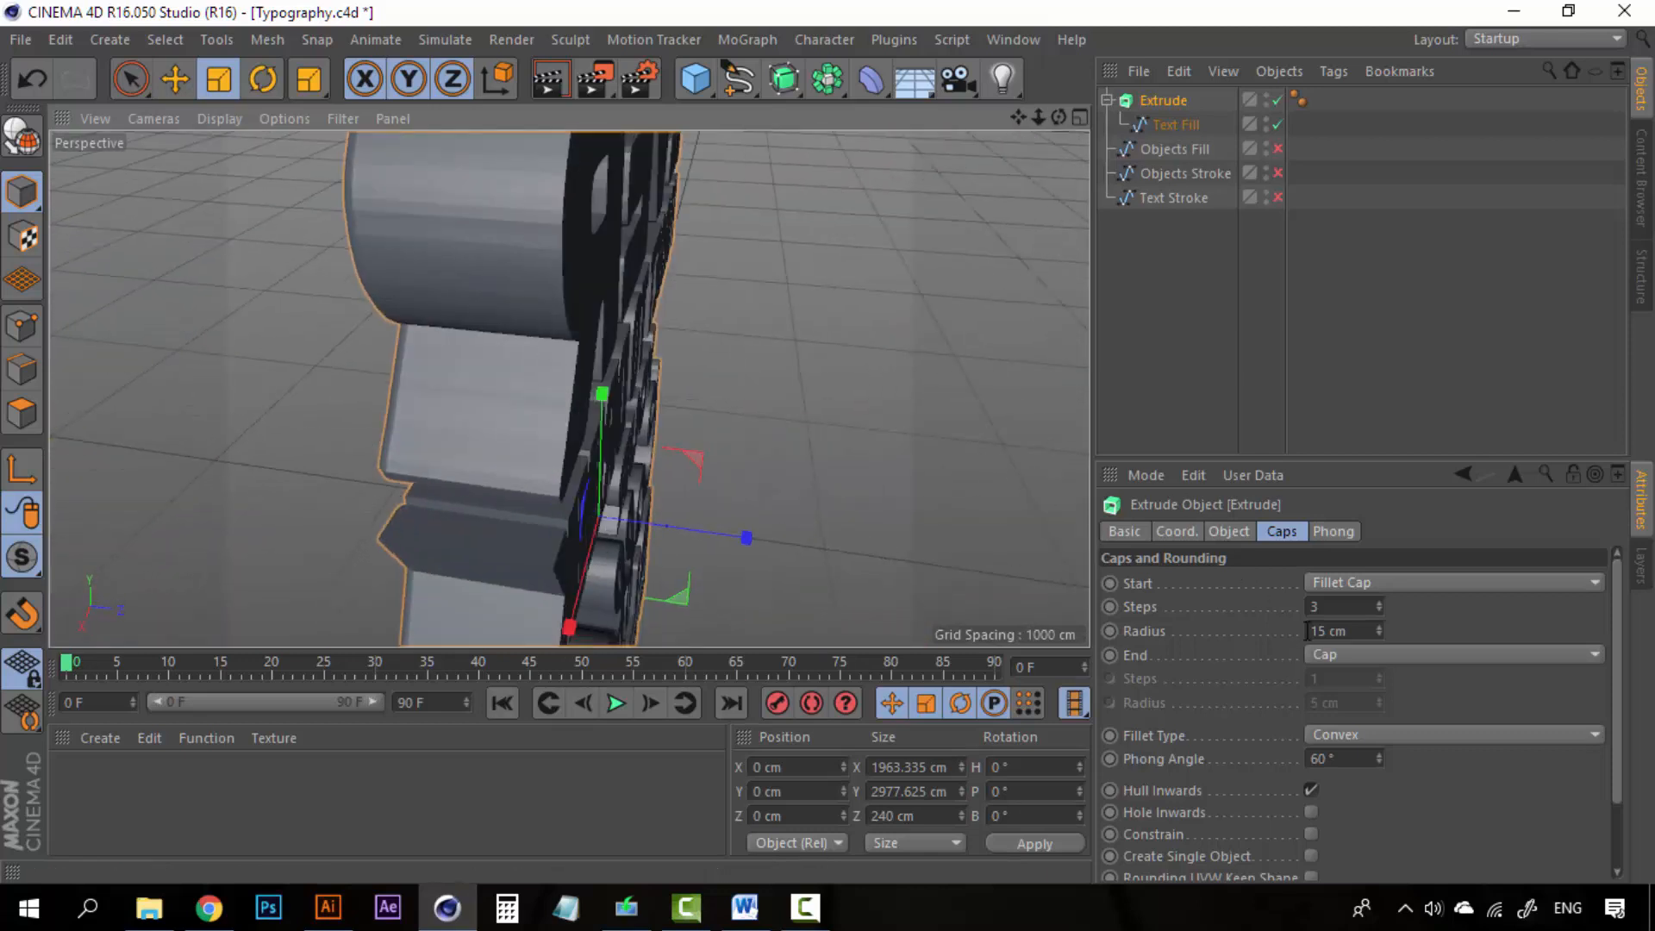
left_click(1340, 653)
left_click(1357, 760)
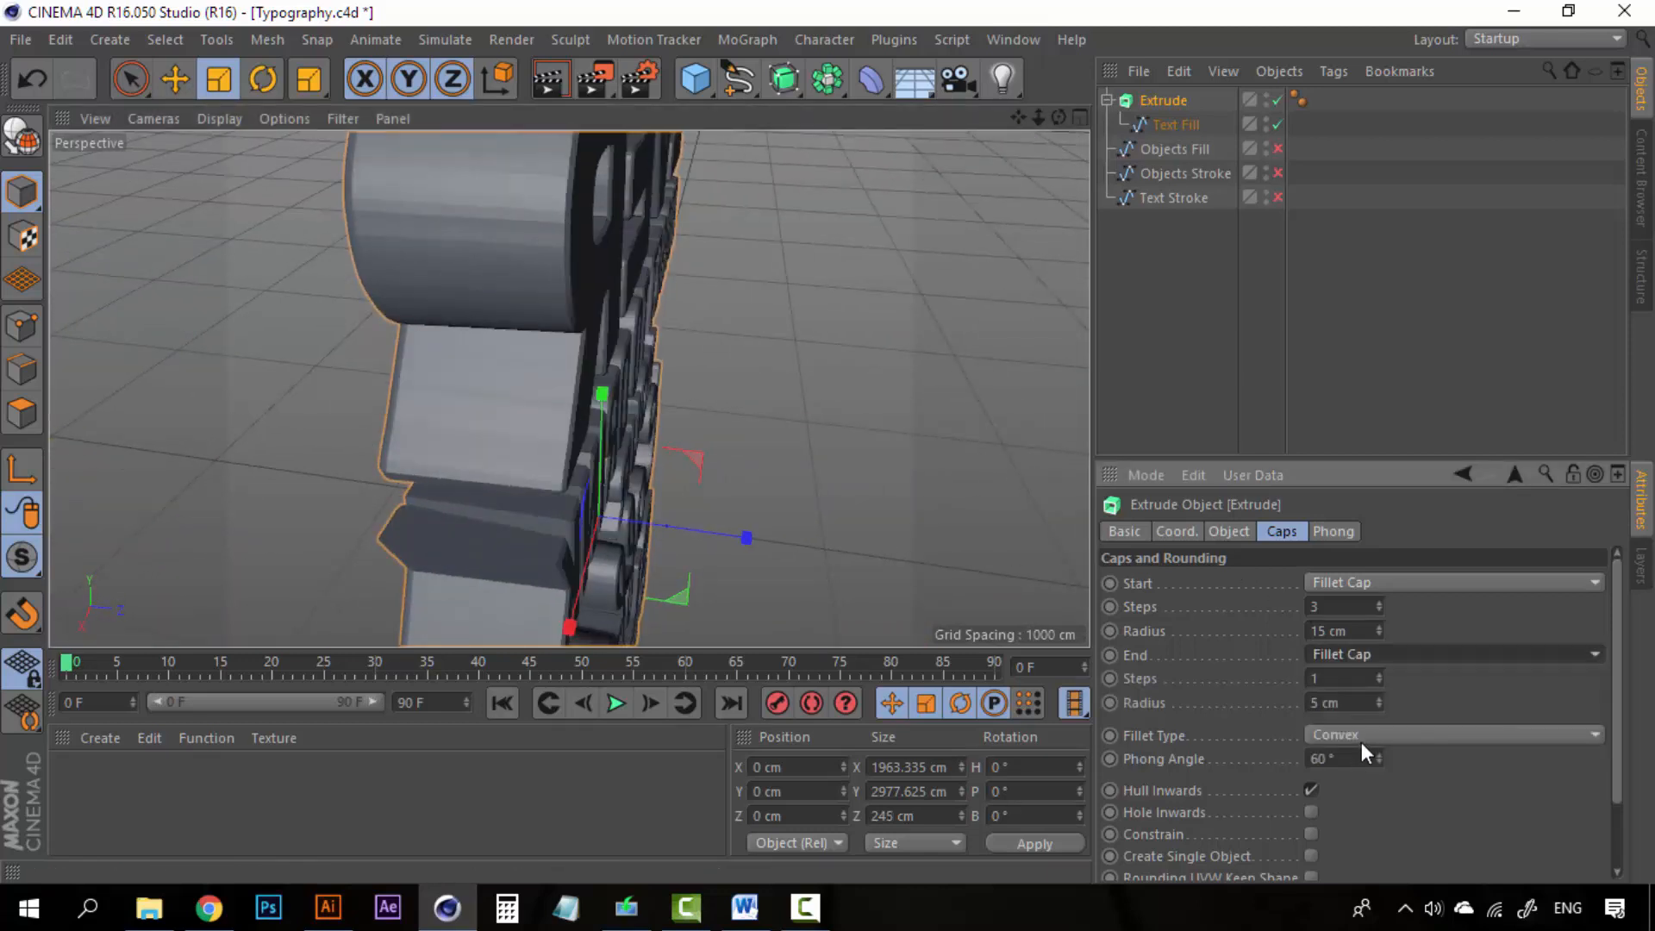
Give the end fillet of the lettering's Extrude object 3 steps and a 15 cm radius
double_click(1336, 680)
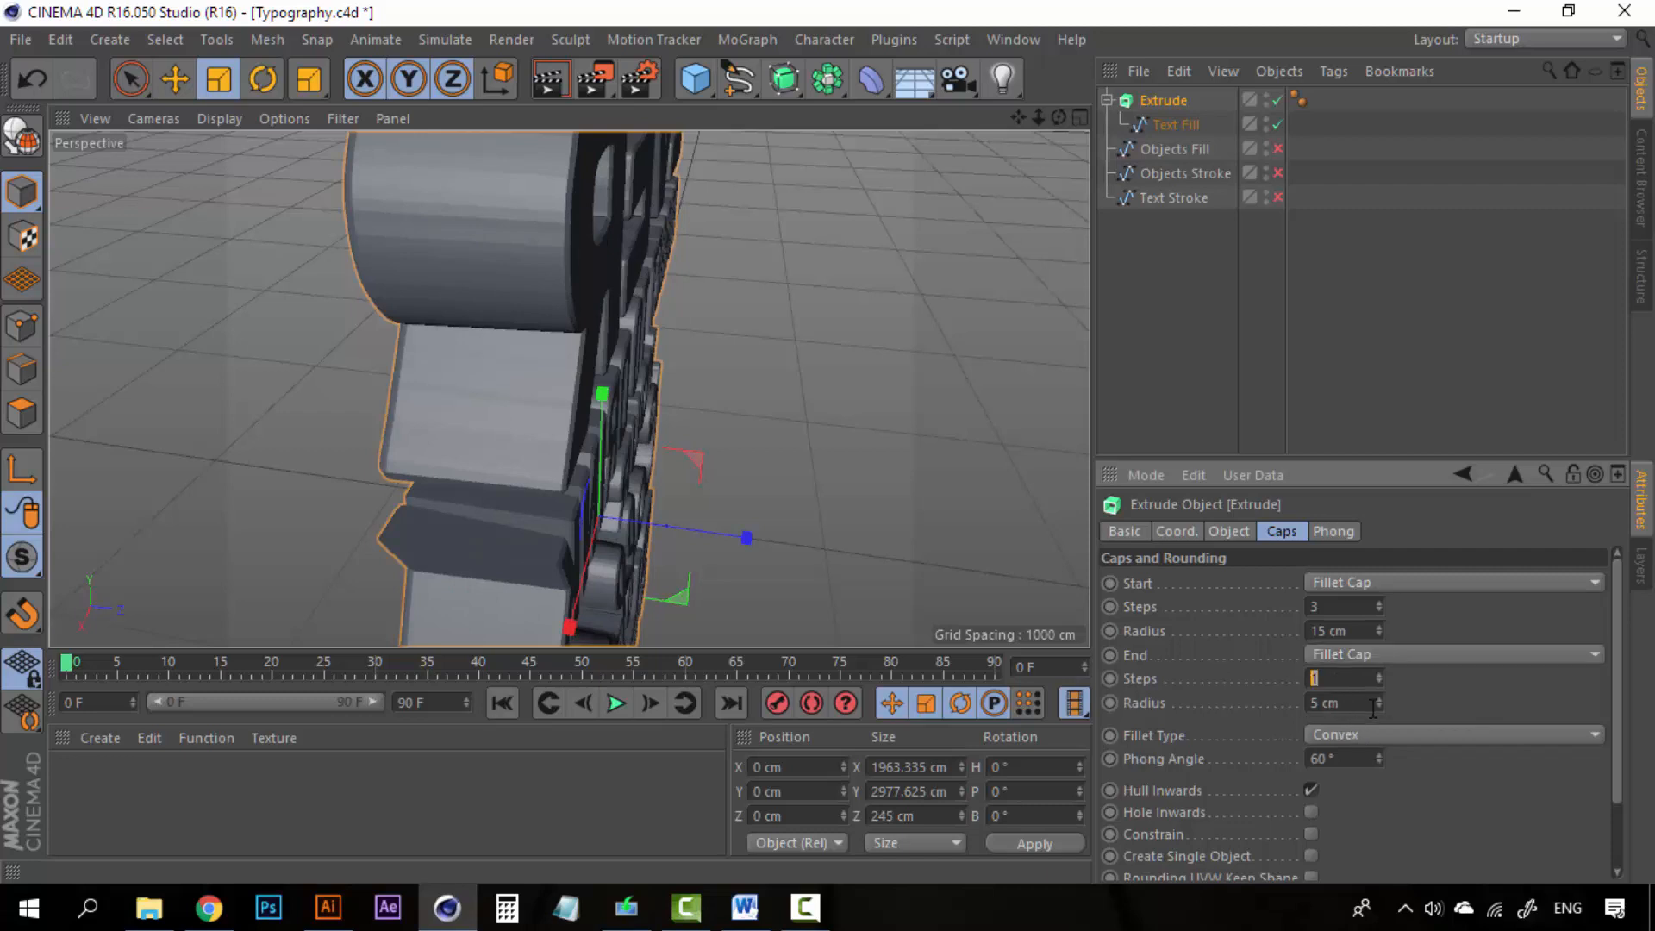
type("3")
key("Tab")
type("15")
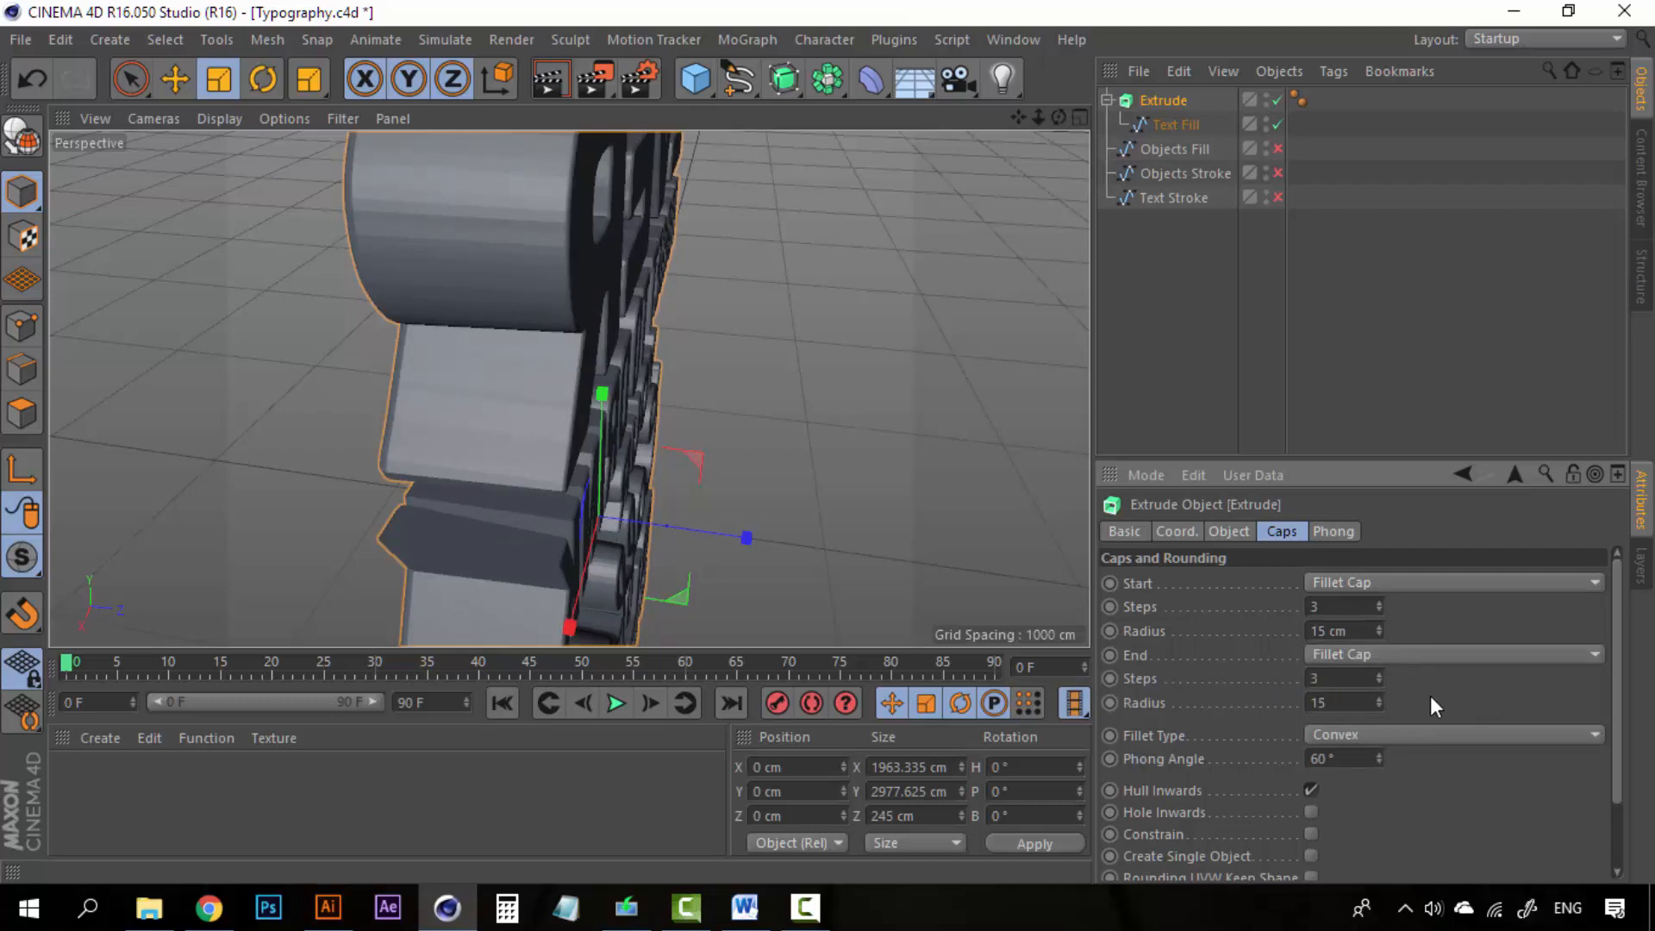
key("Return")
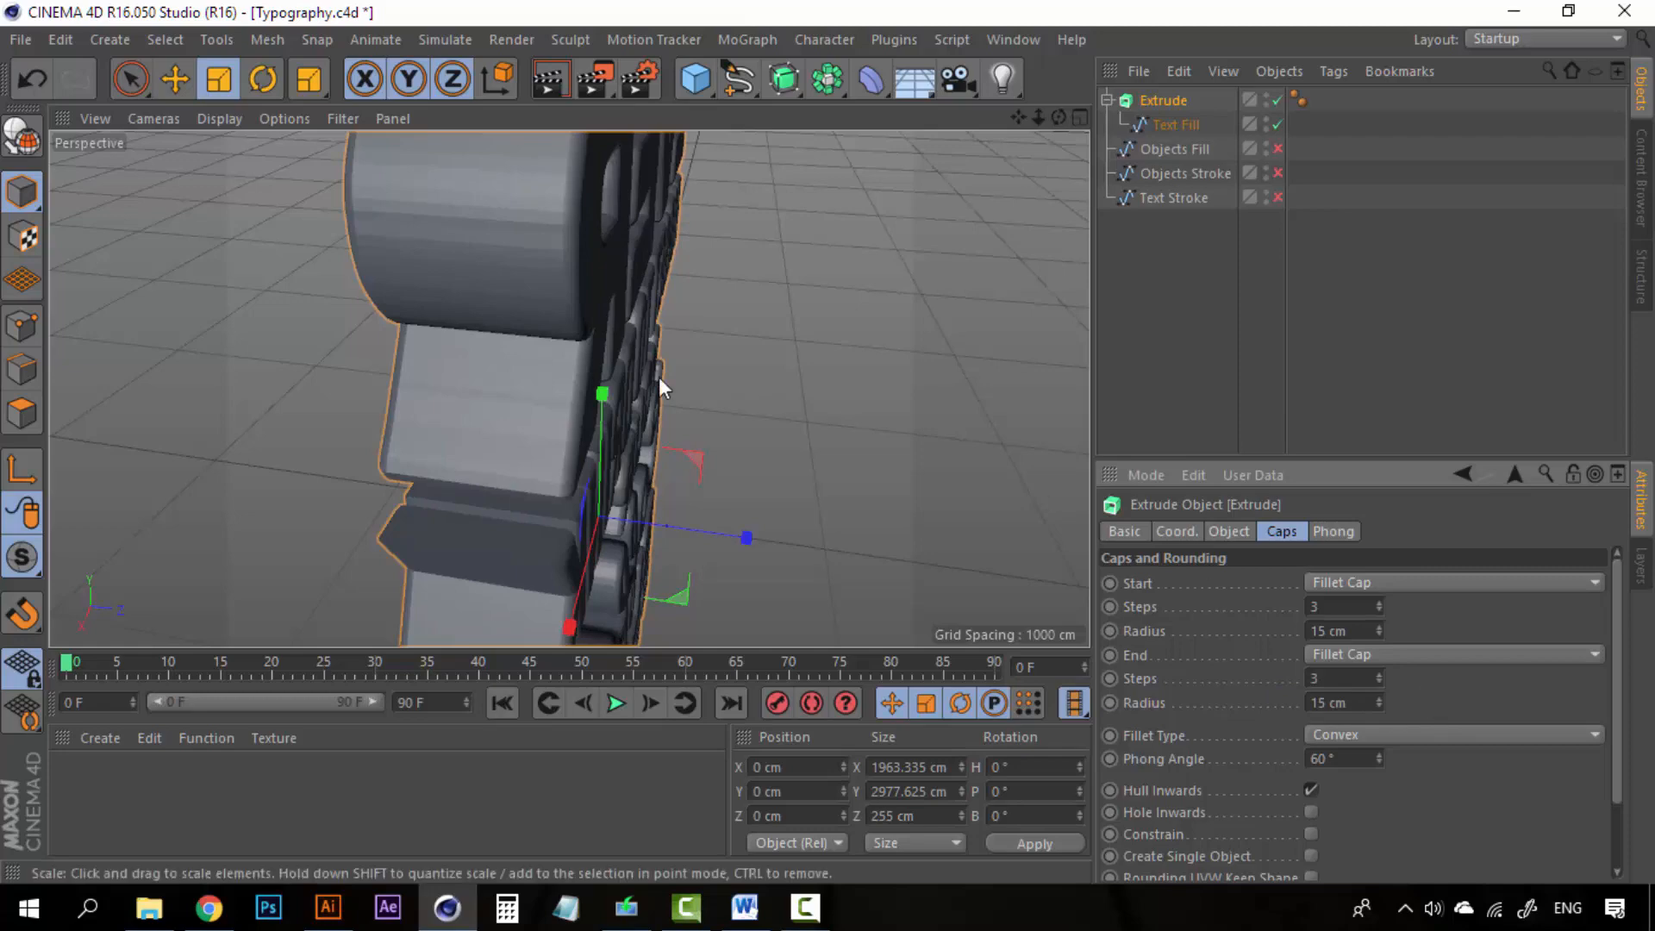
left_click_drag(523, 374, 869, 336, "alt")
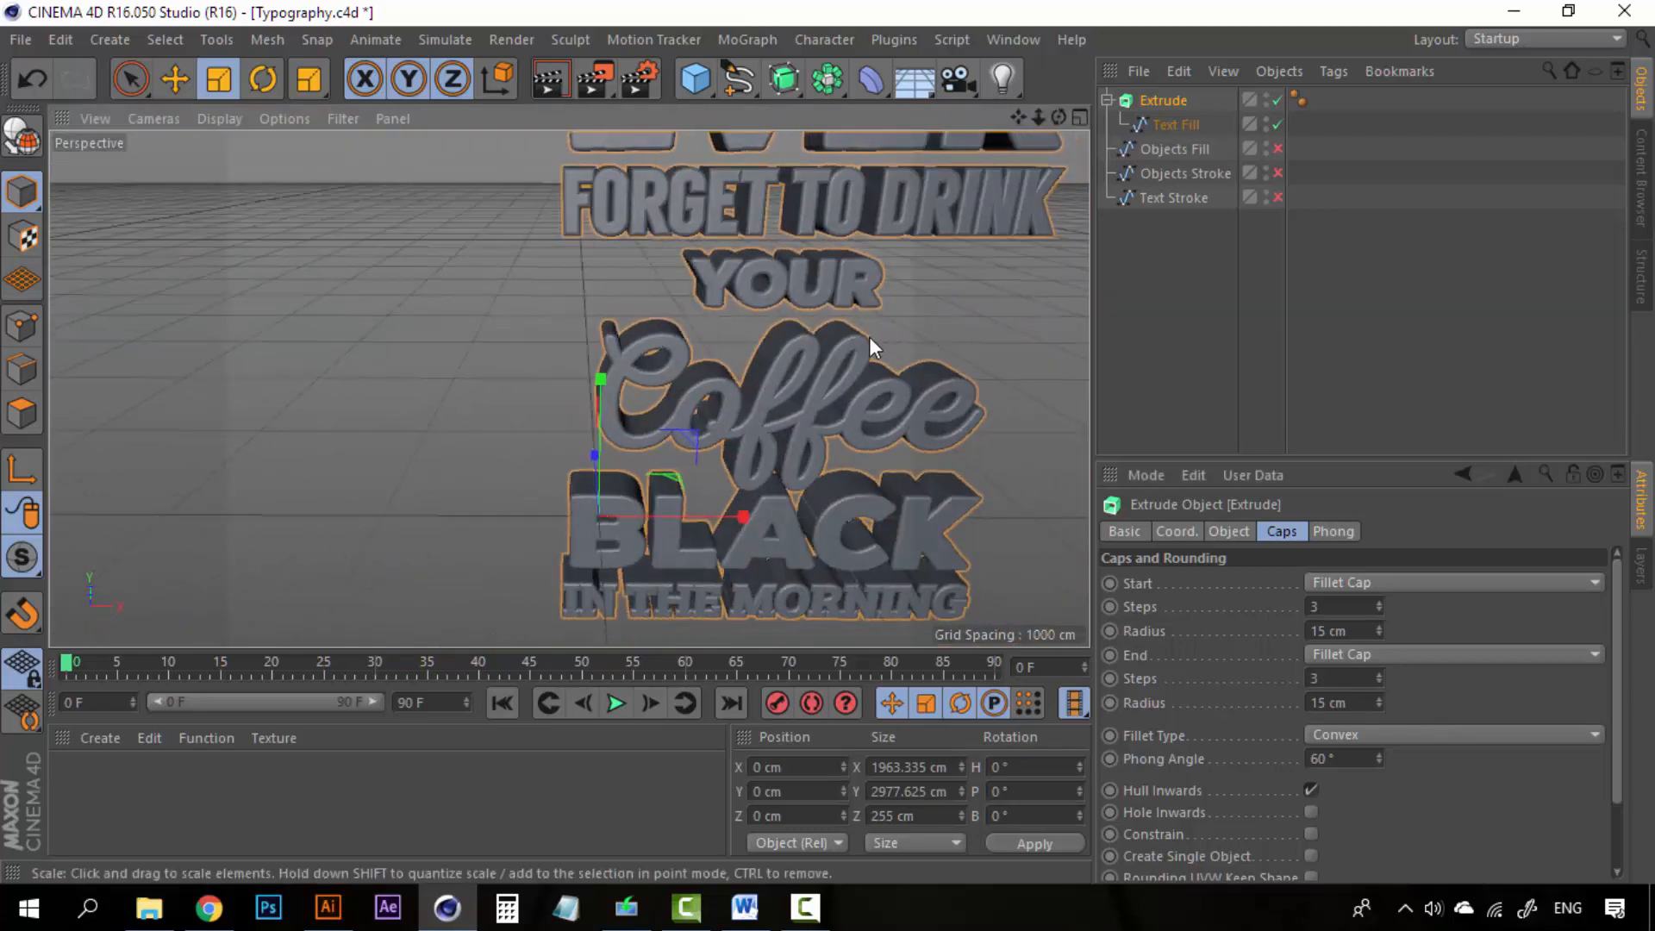
middle_click_drag(869, 337, 636, 397, "alt")
scroll(632, 338, "down", 5)
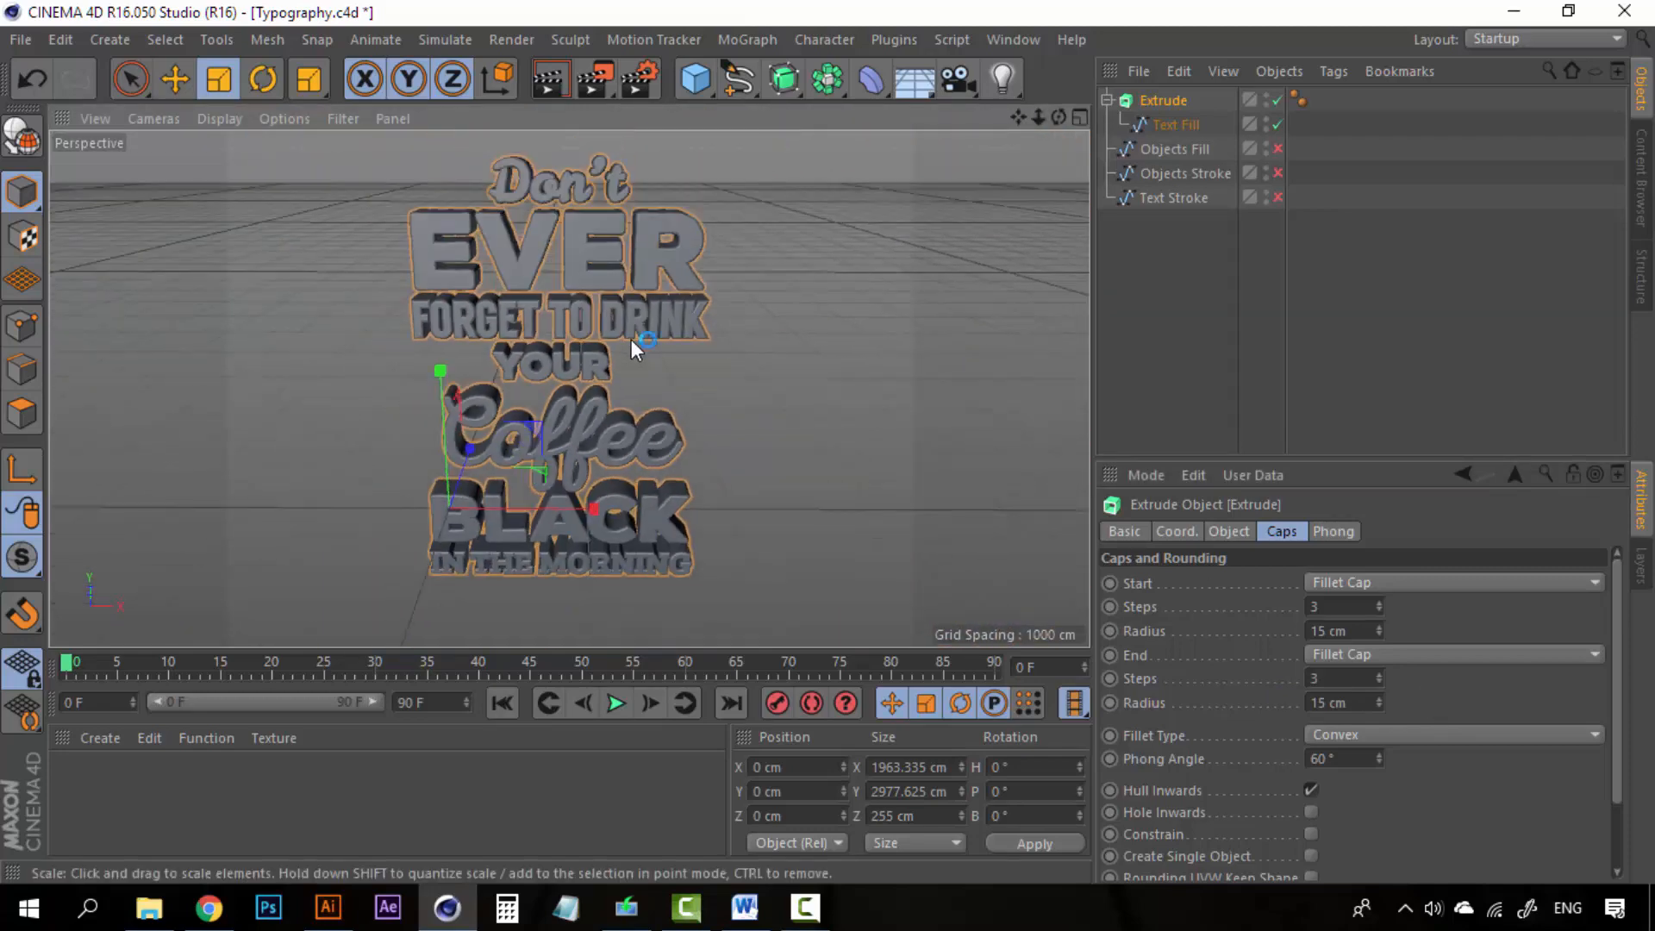
Enable the Objects Fill spline so the decorative shapes show around the extruded lettering
scroll(632, 339, "up", 5)
scroll(632, 339, "down", 4)
scroll(631, 340, "up", 2)
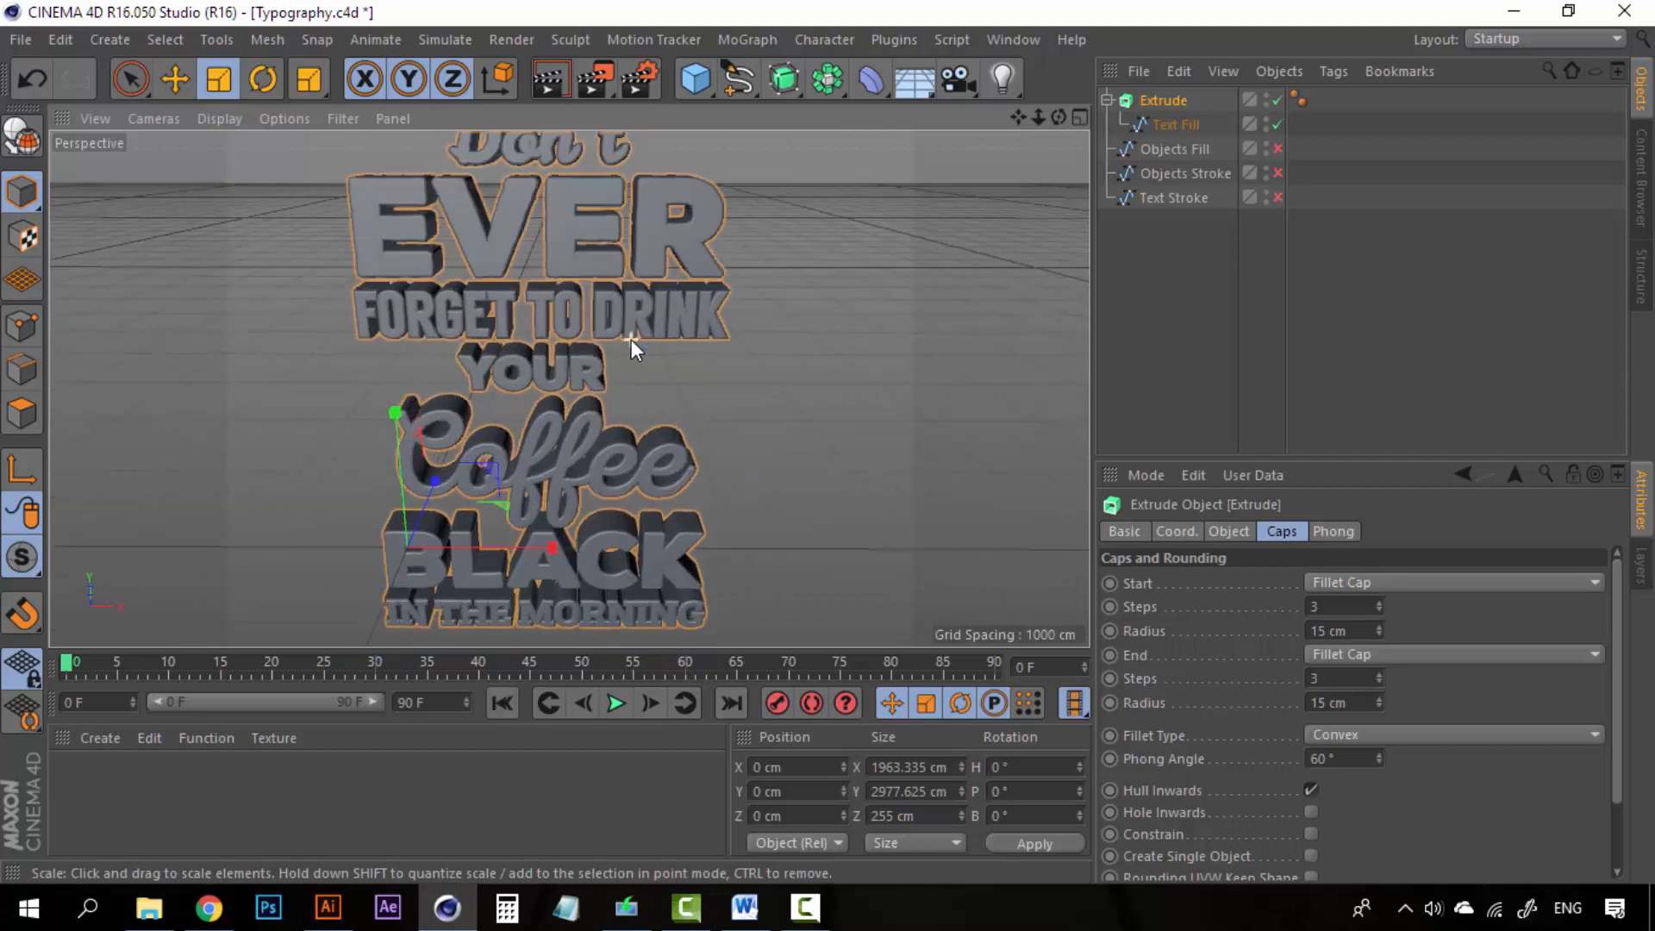
left_click(1201, 263)
left_click(1196, 147)
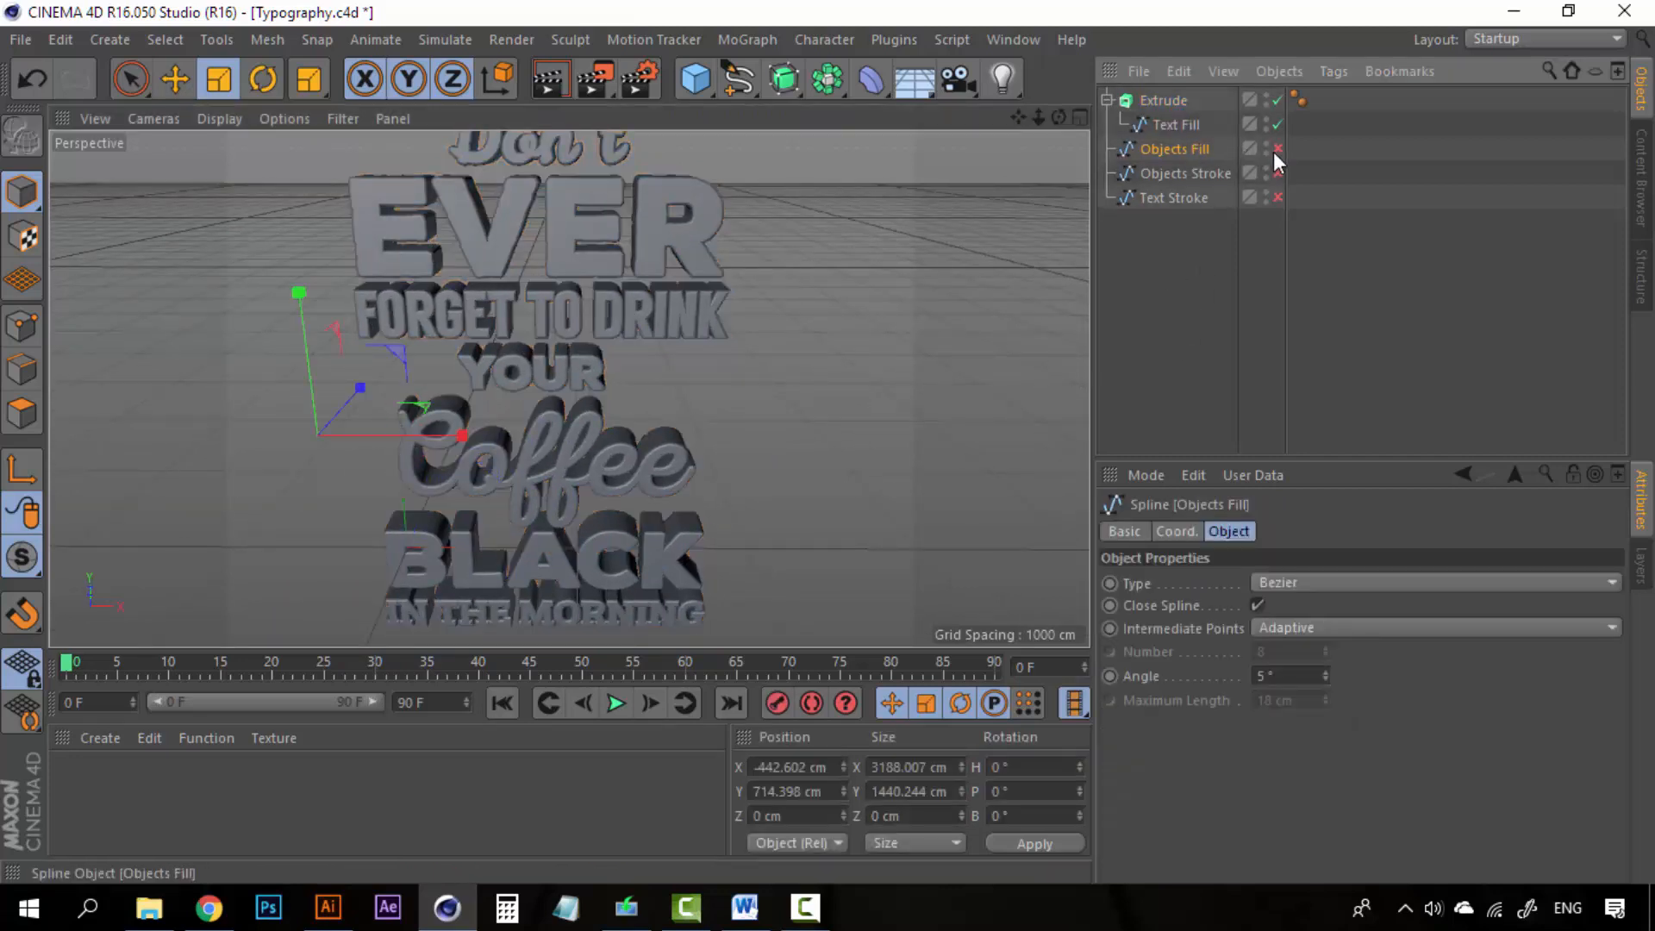
left_click(1278, 148)
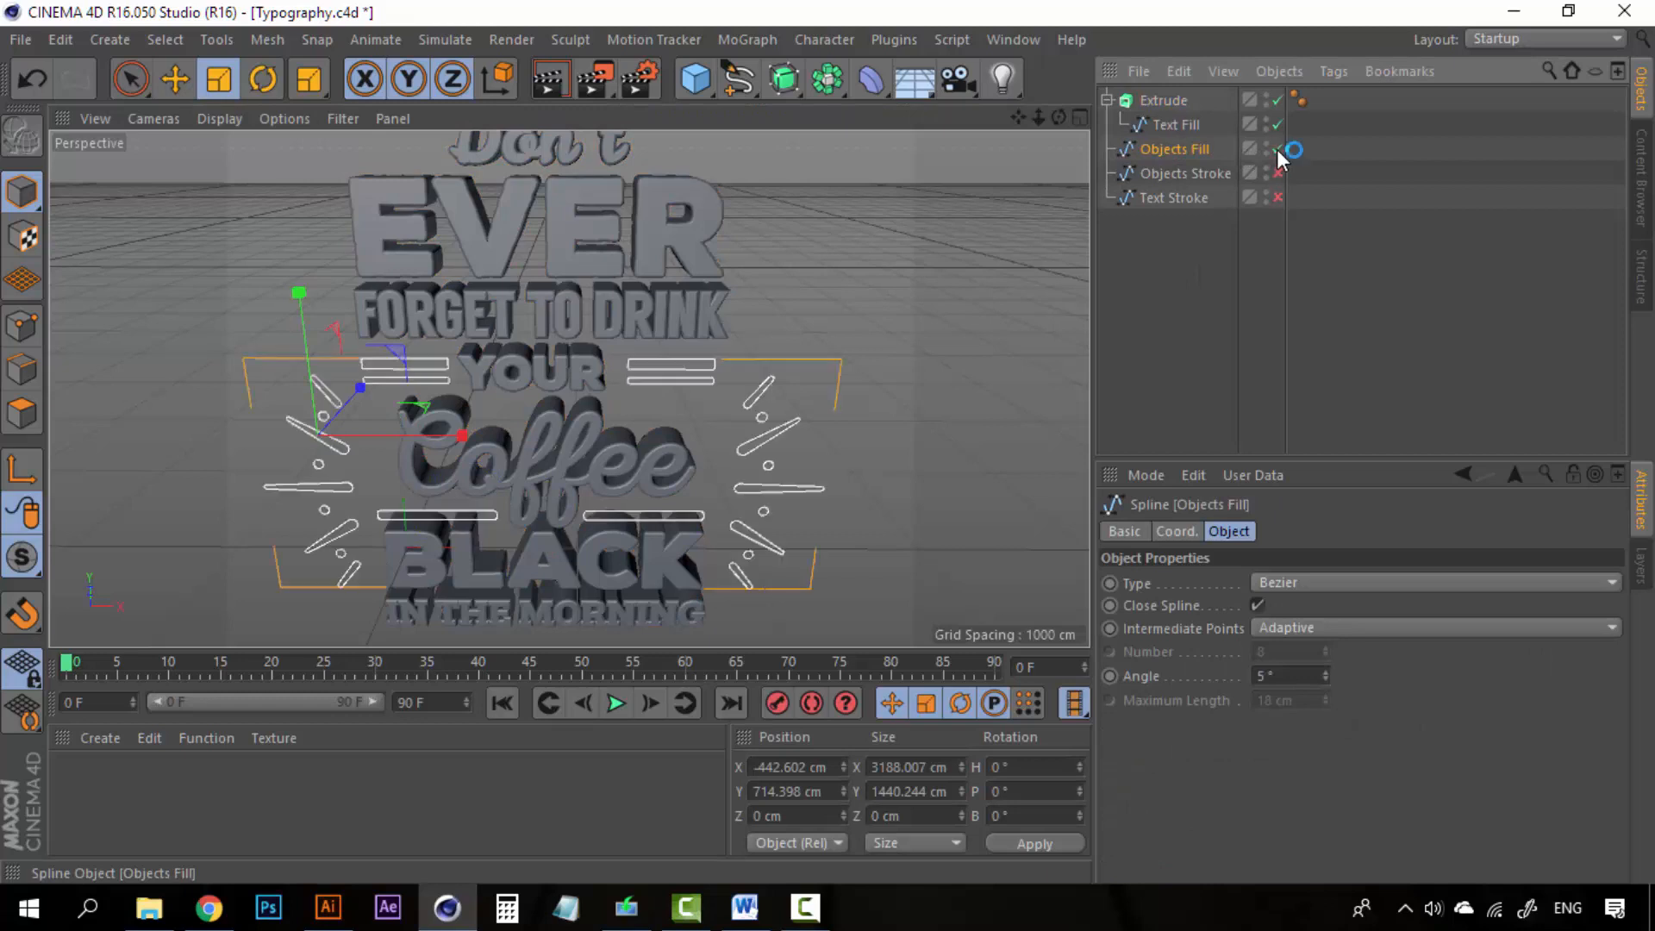
left_click(1157, 323)
left_click(1191, 149)
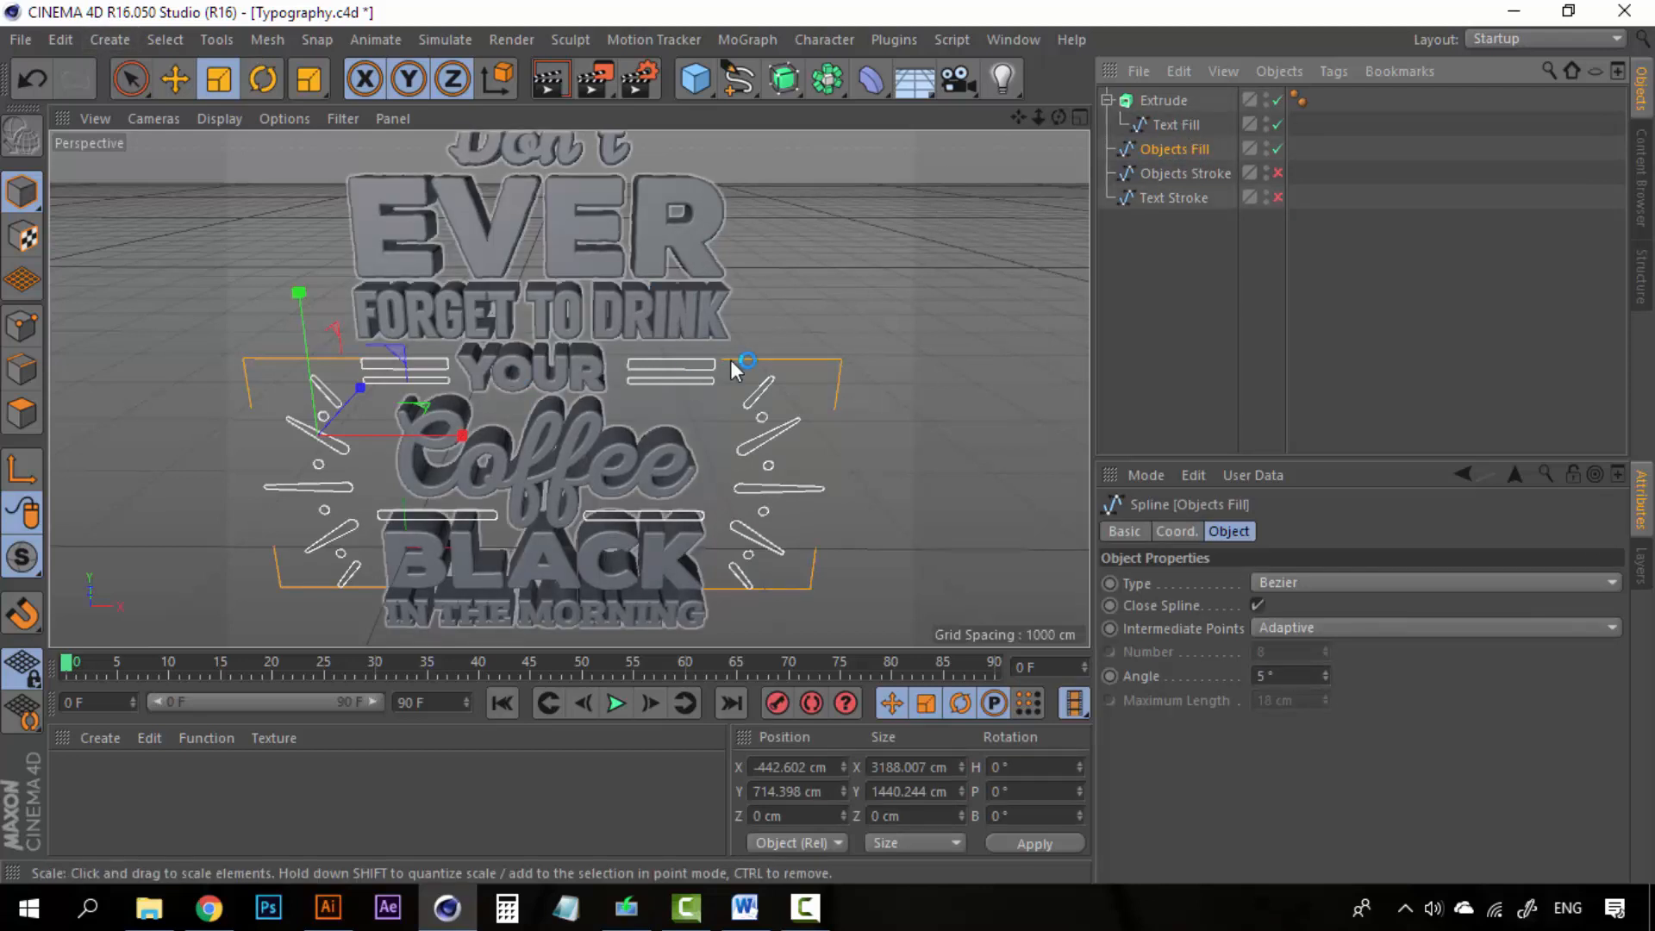
Duplicate the lettering's Extrude object and delete the Text Fill spline inside the copy
left_click(1160, 100)
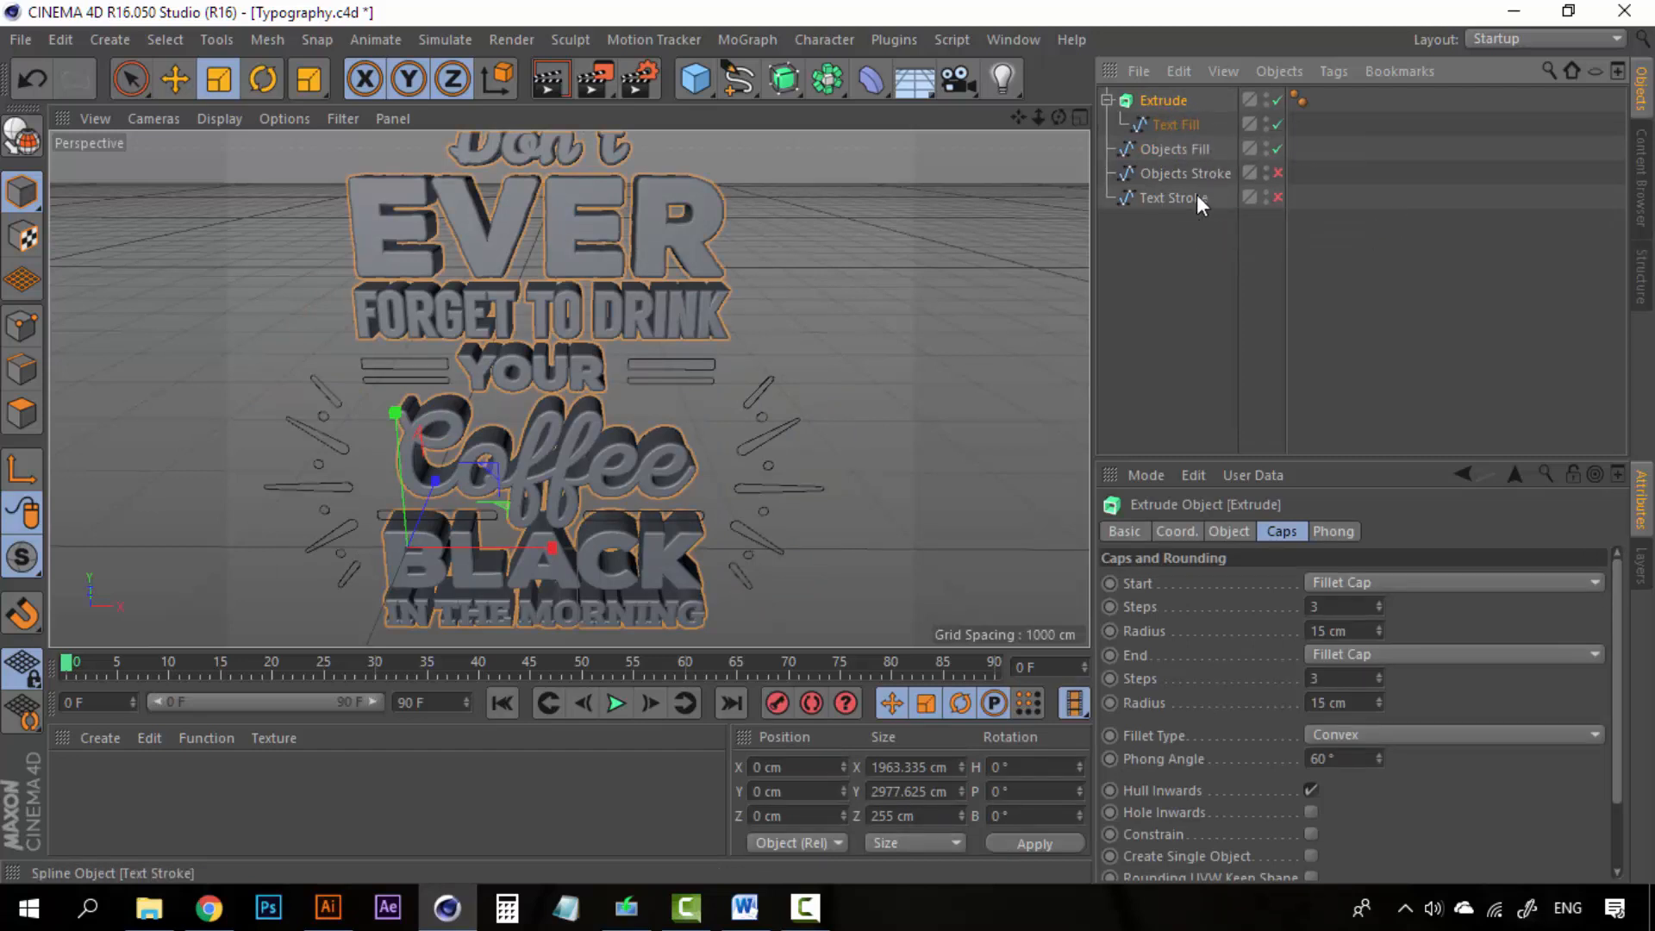
key("ctrl+c")
key("ctrl+v")
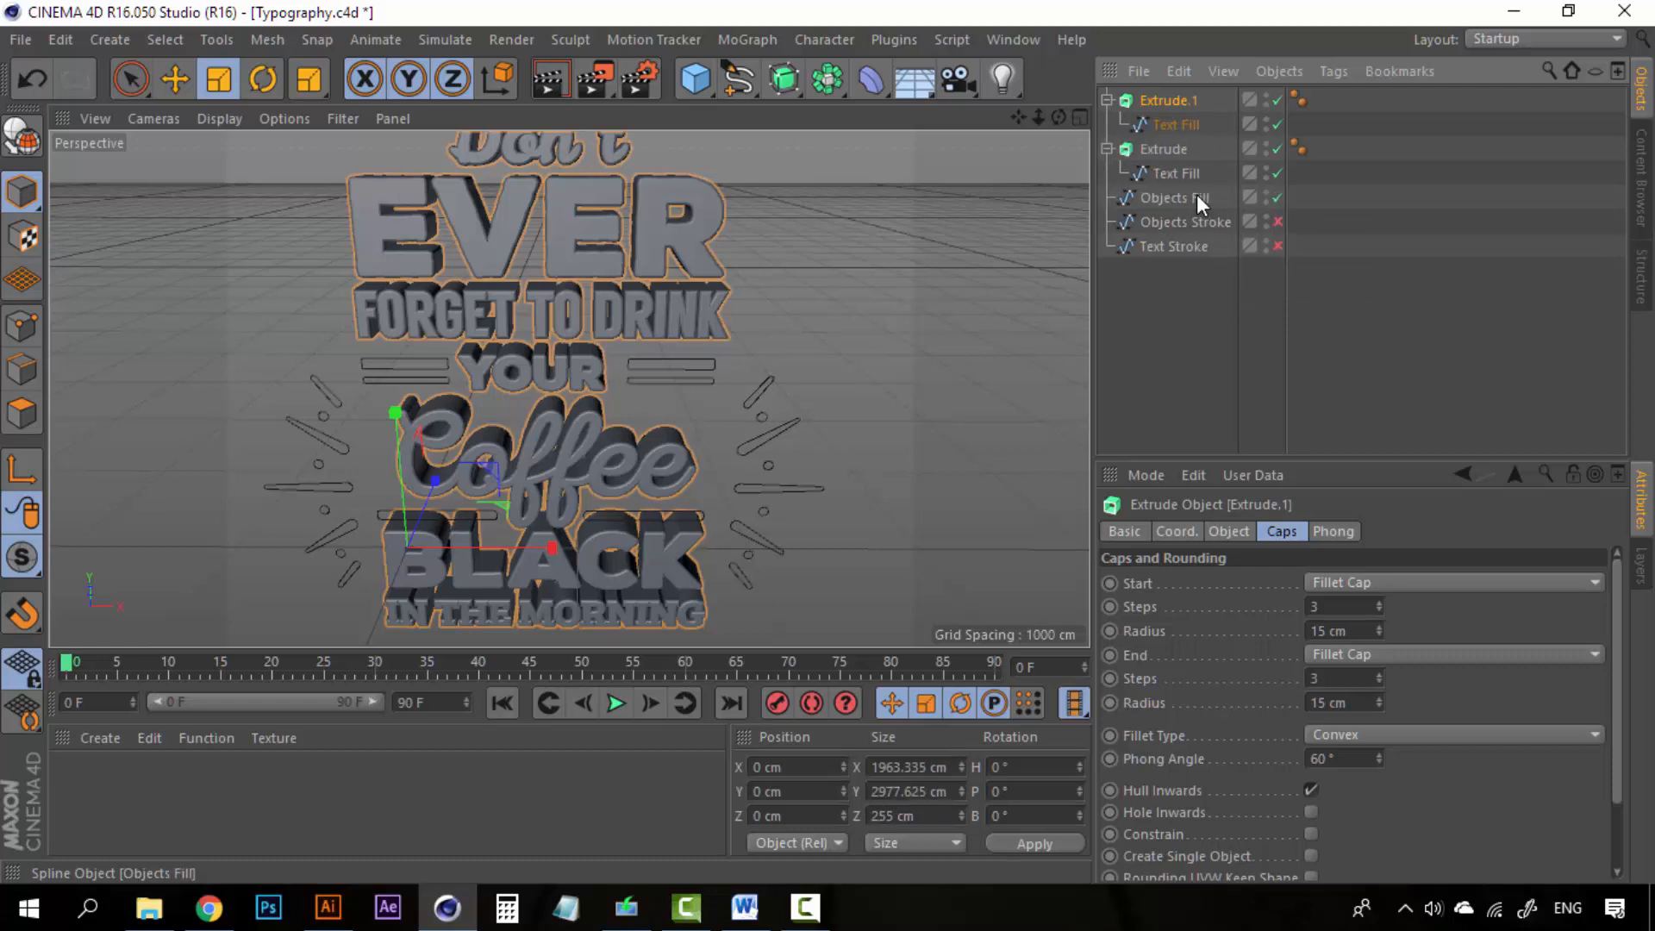
left_click(1185, 125)
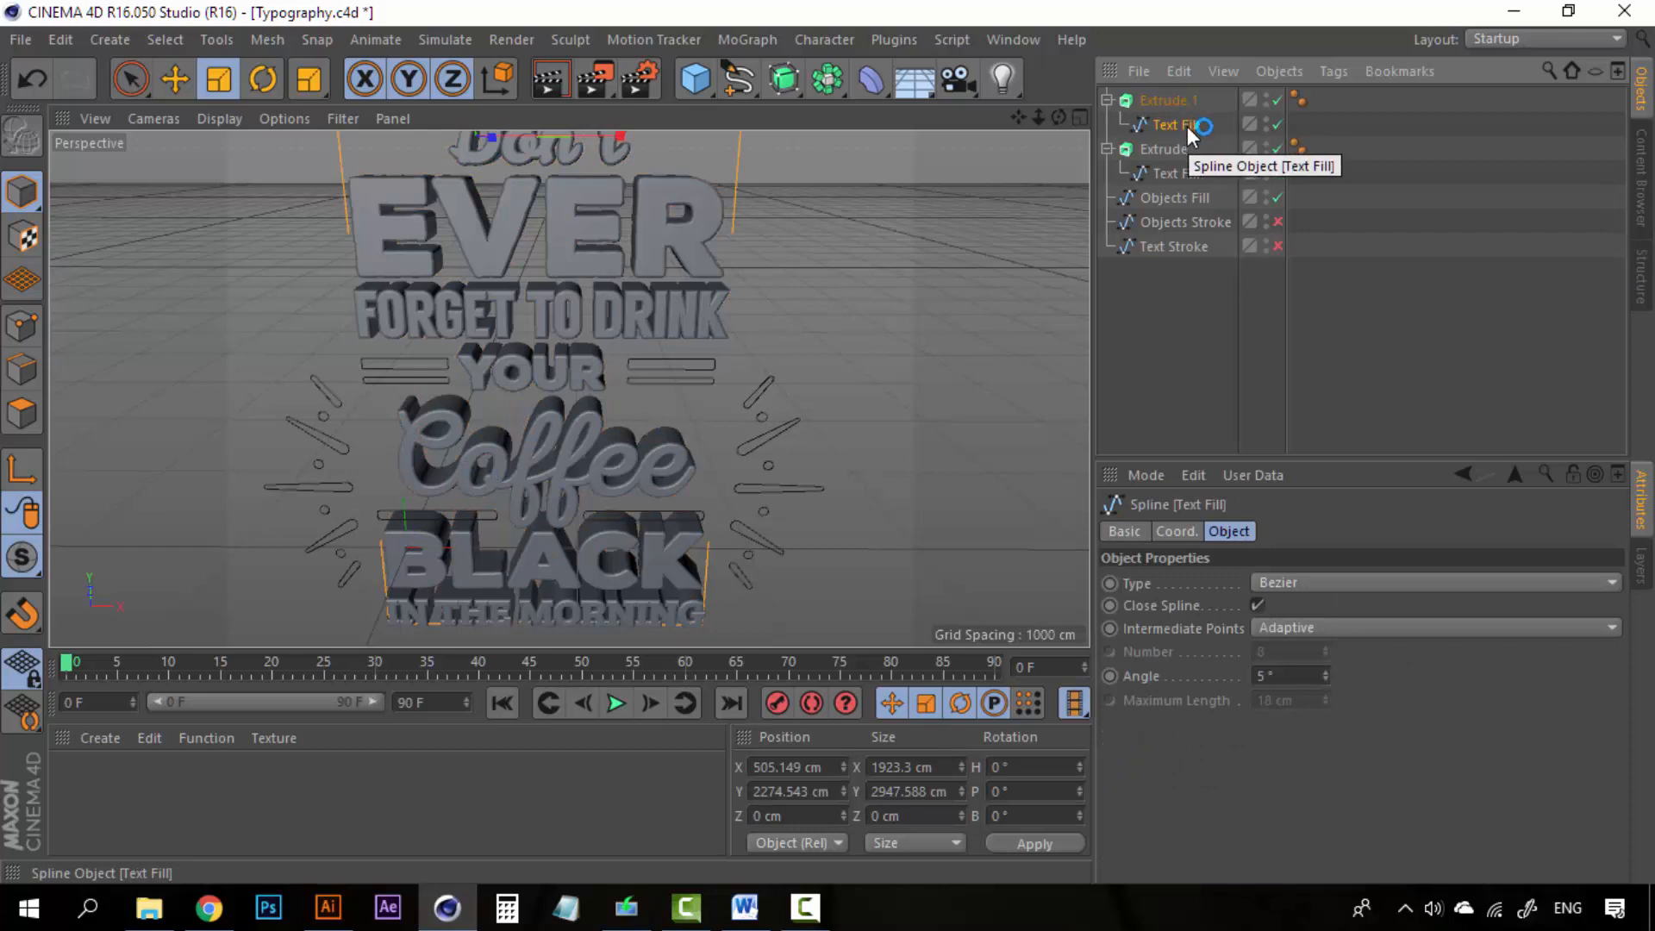
key("Delete")
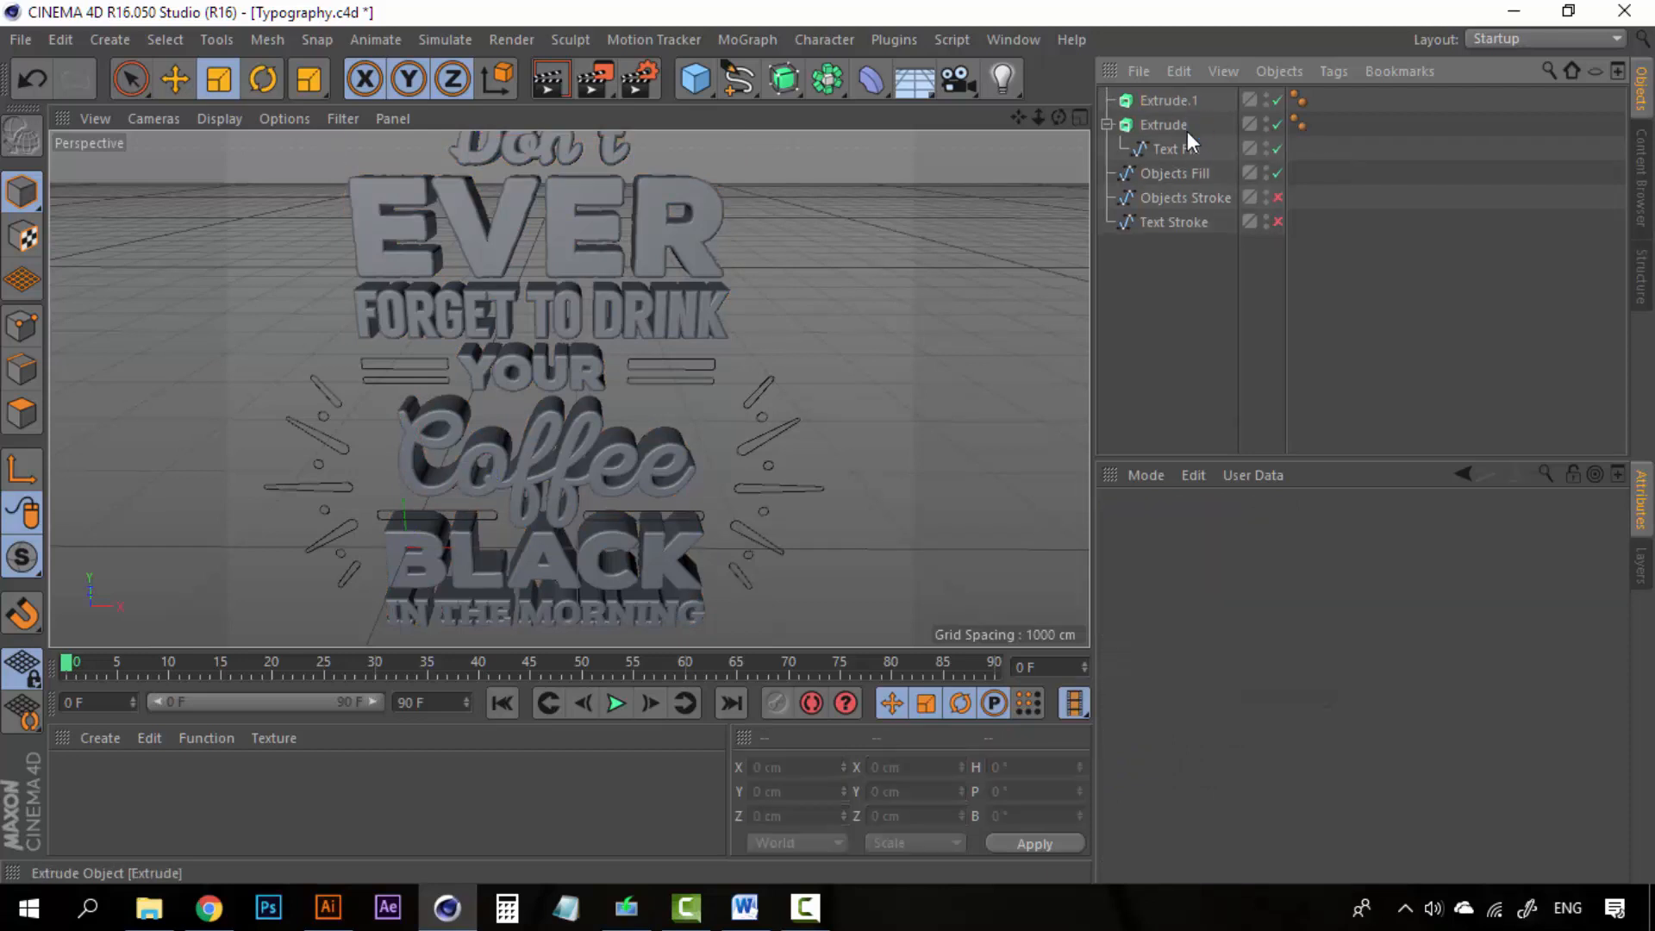
Nest the Objects Fill spline under the empty Extrude copy and compare its extrusion with the lettering's
left_click(1175, 177)
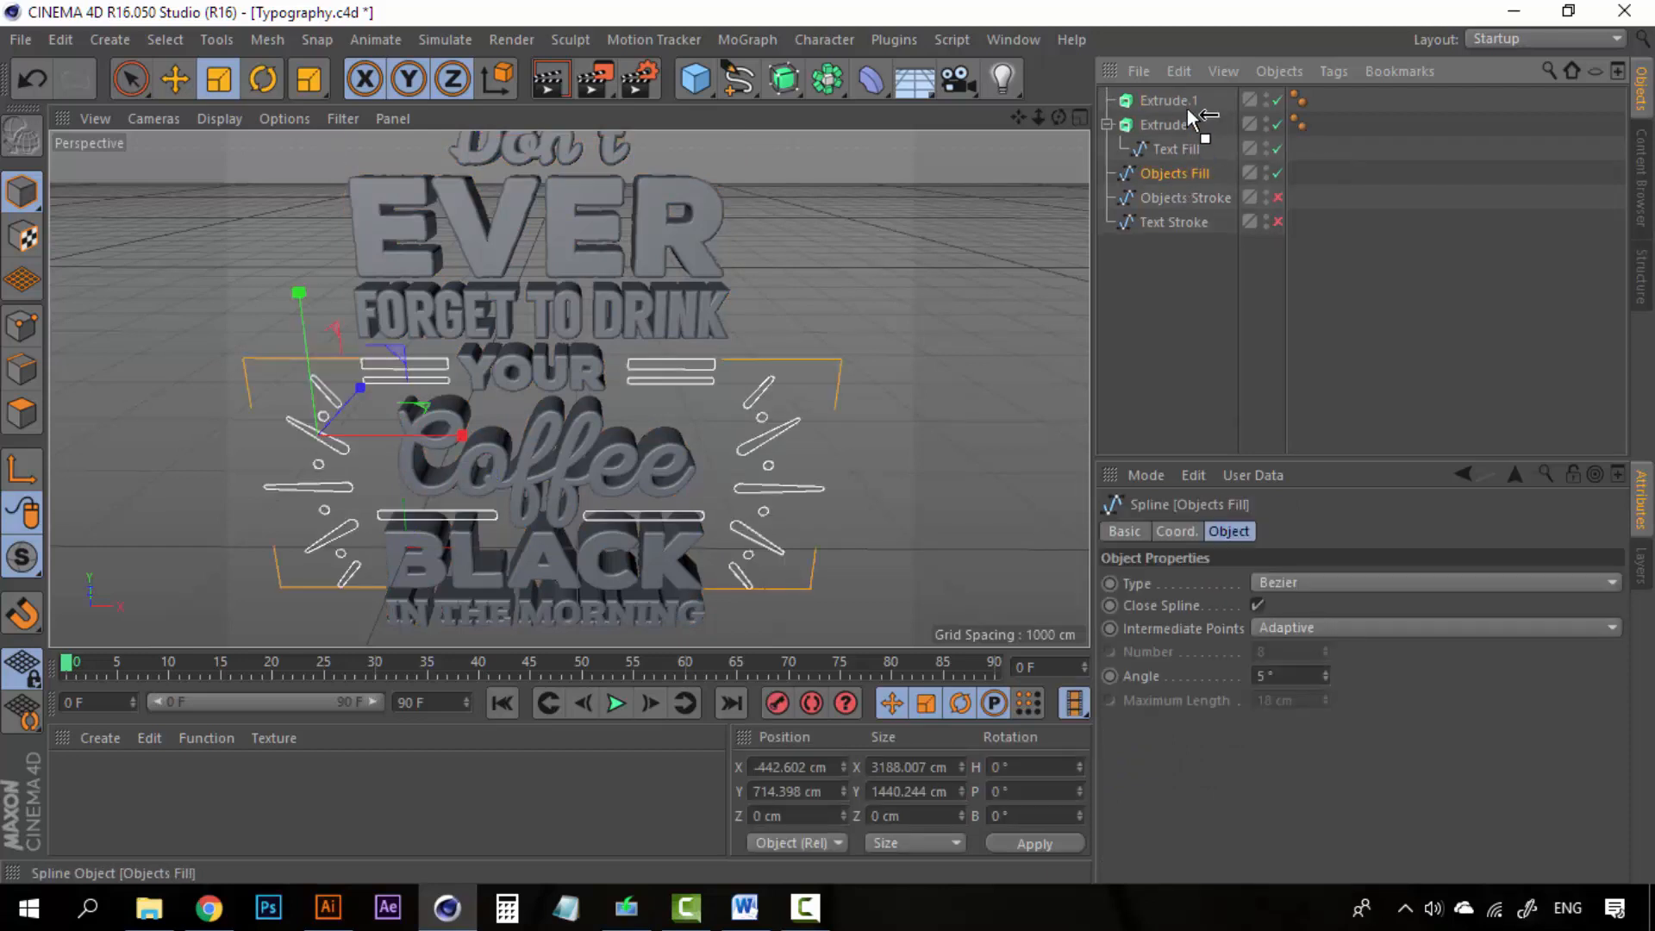
mouse_move(1173, 100)
left_mouse_down()
mouse_move(1186, 98)
mouse_move(1141, 102)
mouse_move(1167, 102)
left_mouse_up()
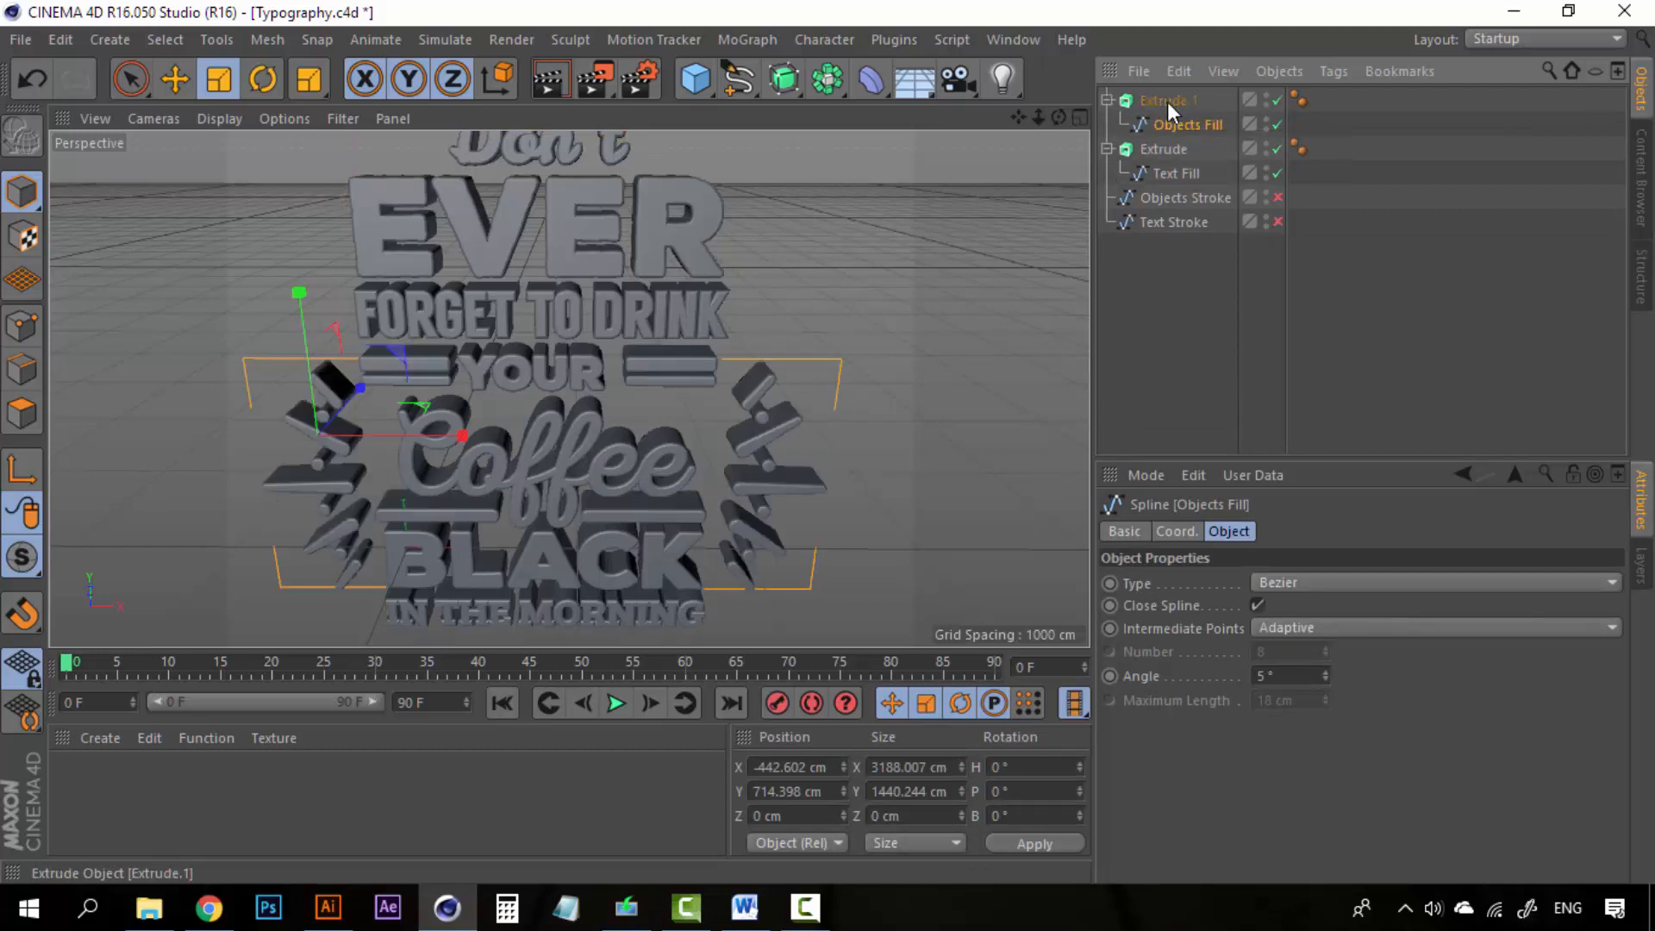
left_click(1126, 103)
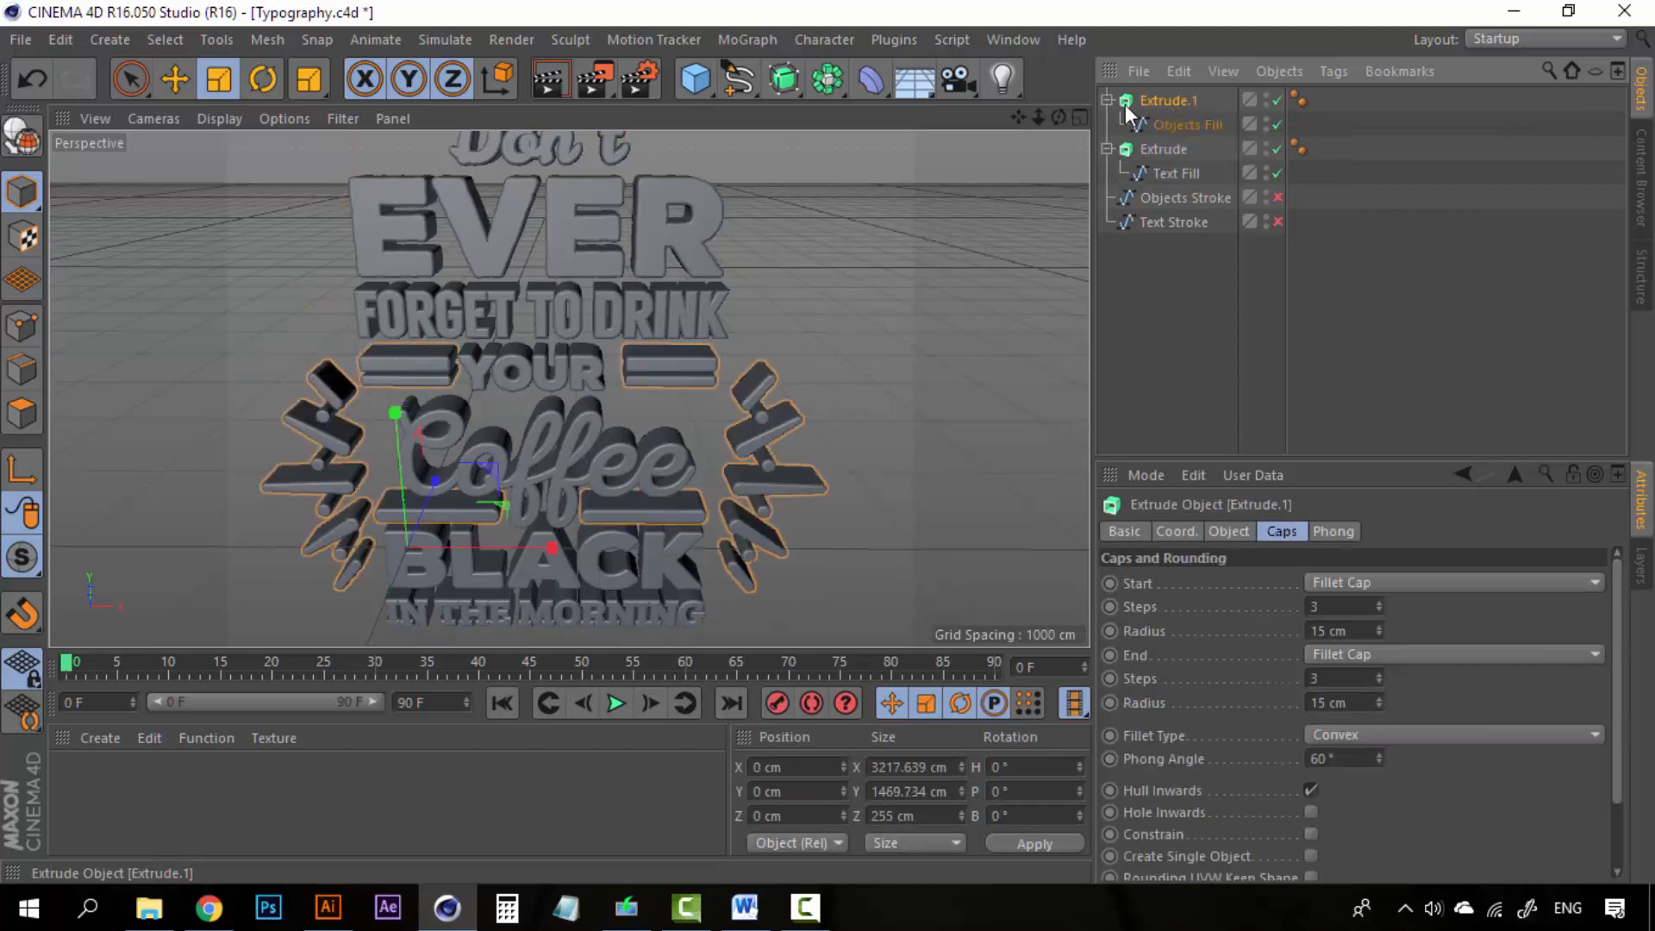
left_click(1176, 150)
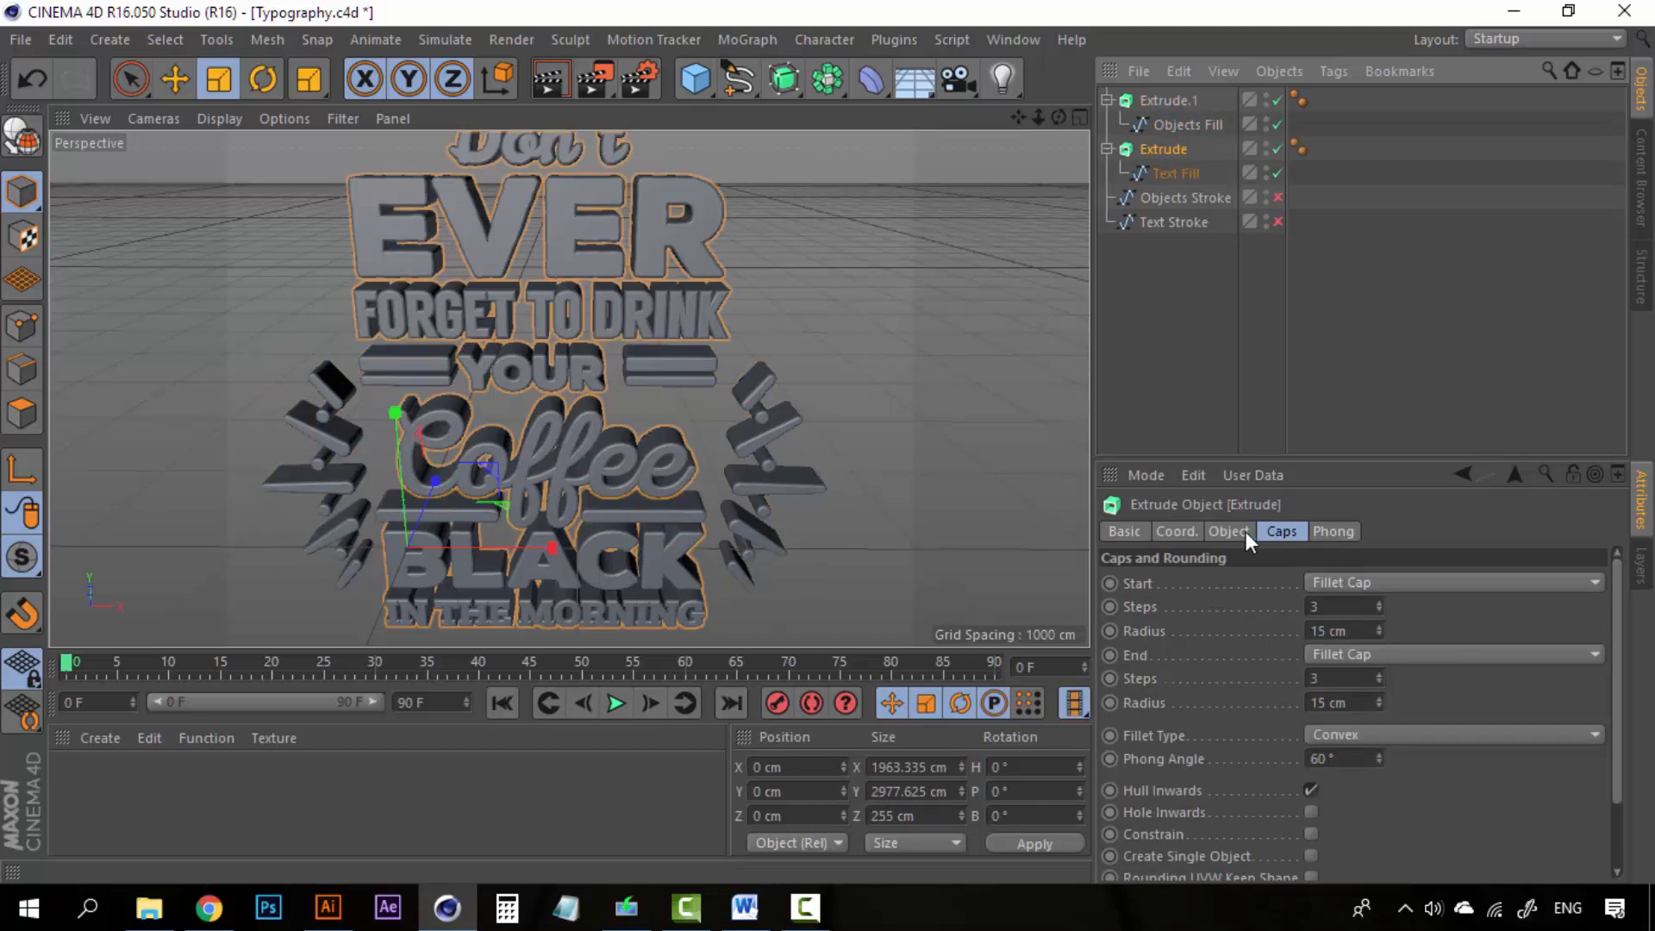
left_click(1179, 101)
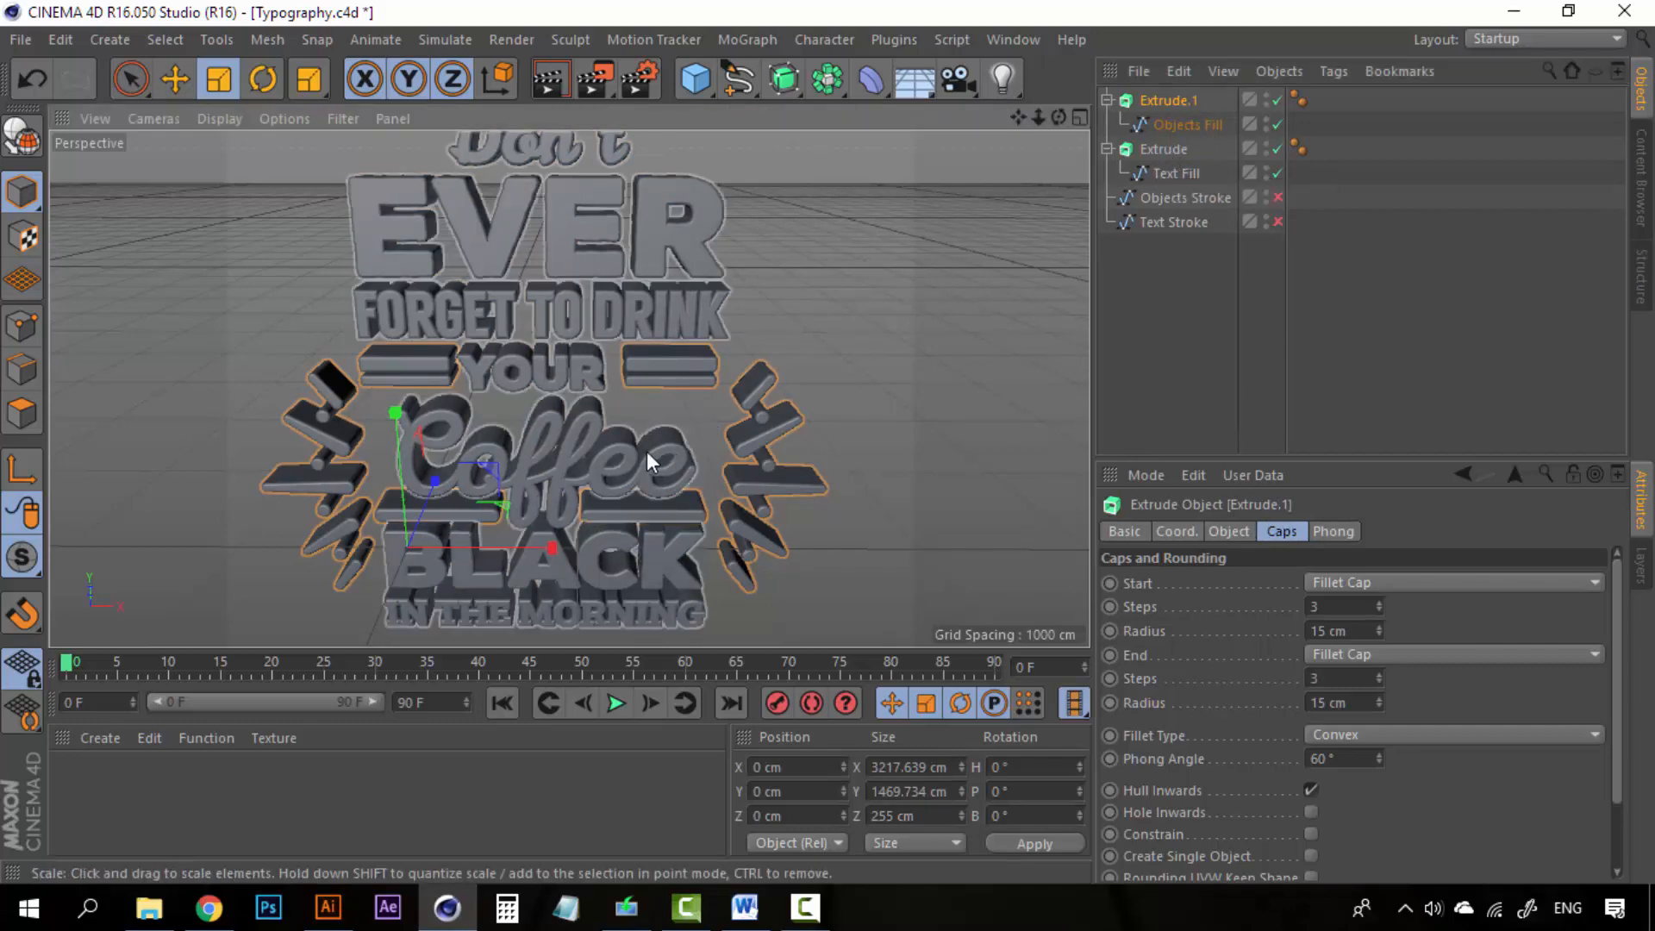
left_click_drag(647, 454, 451, 423, "alt")
left_click_drag(584, 406, 705, 433, "alt")
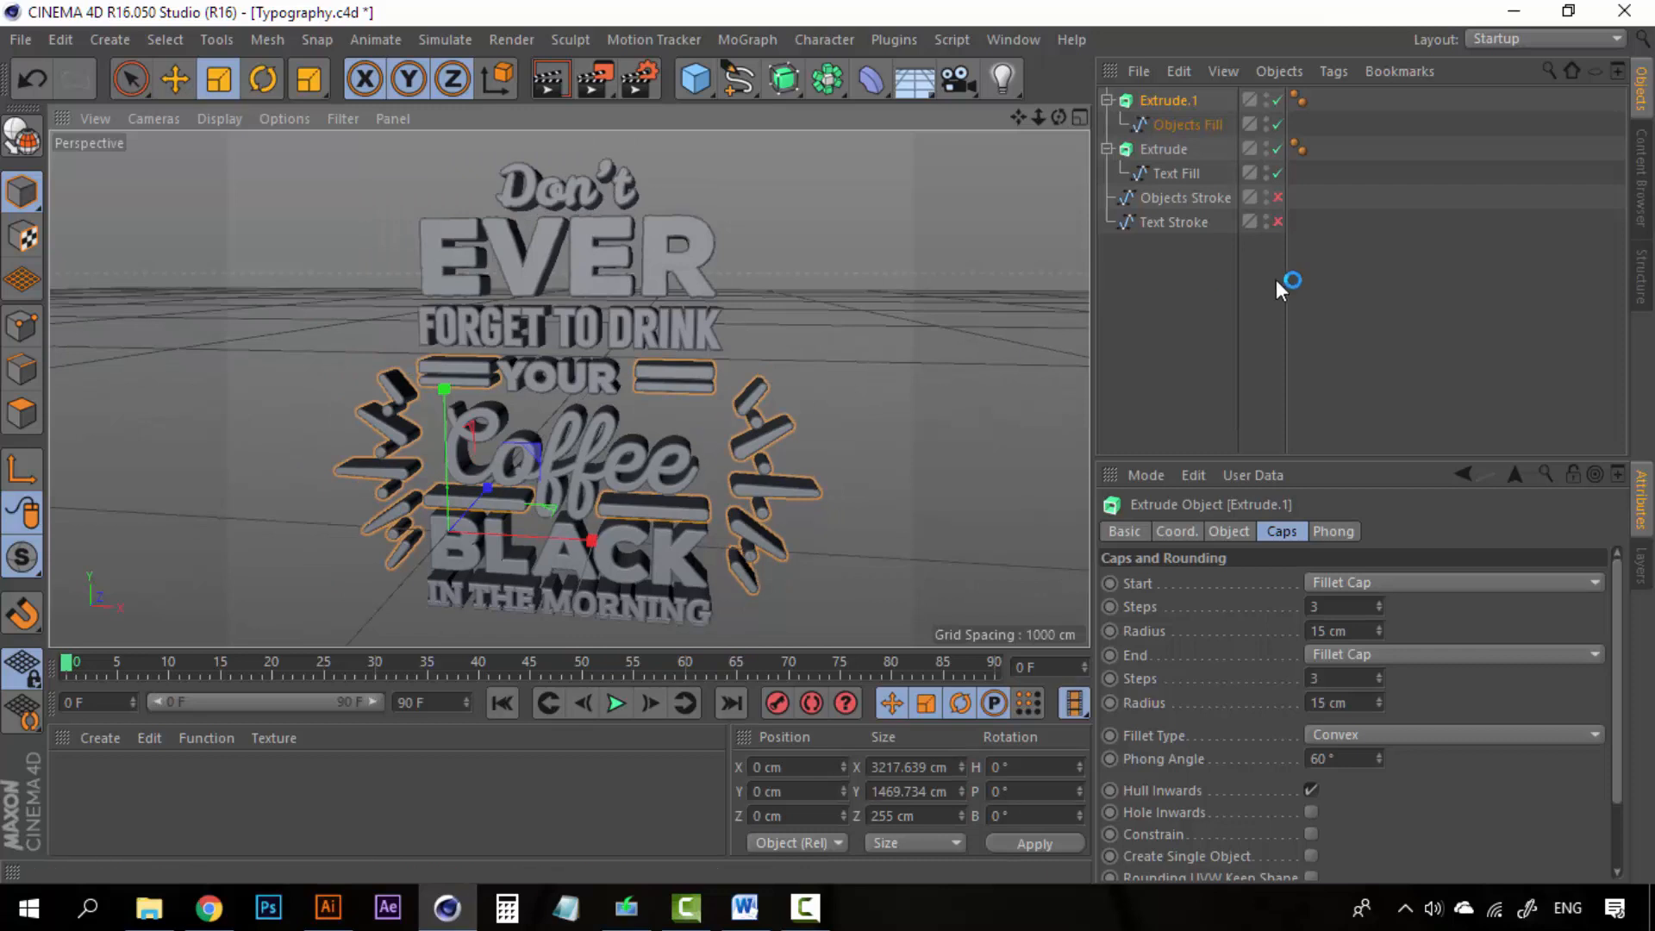
Enable the Text Stroke spline and inspect its outline around the word EVER
left_click(1201, 300)
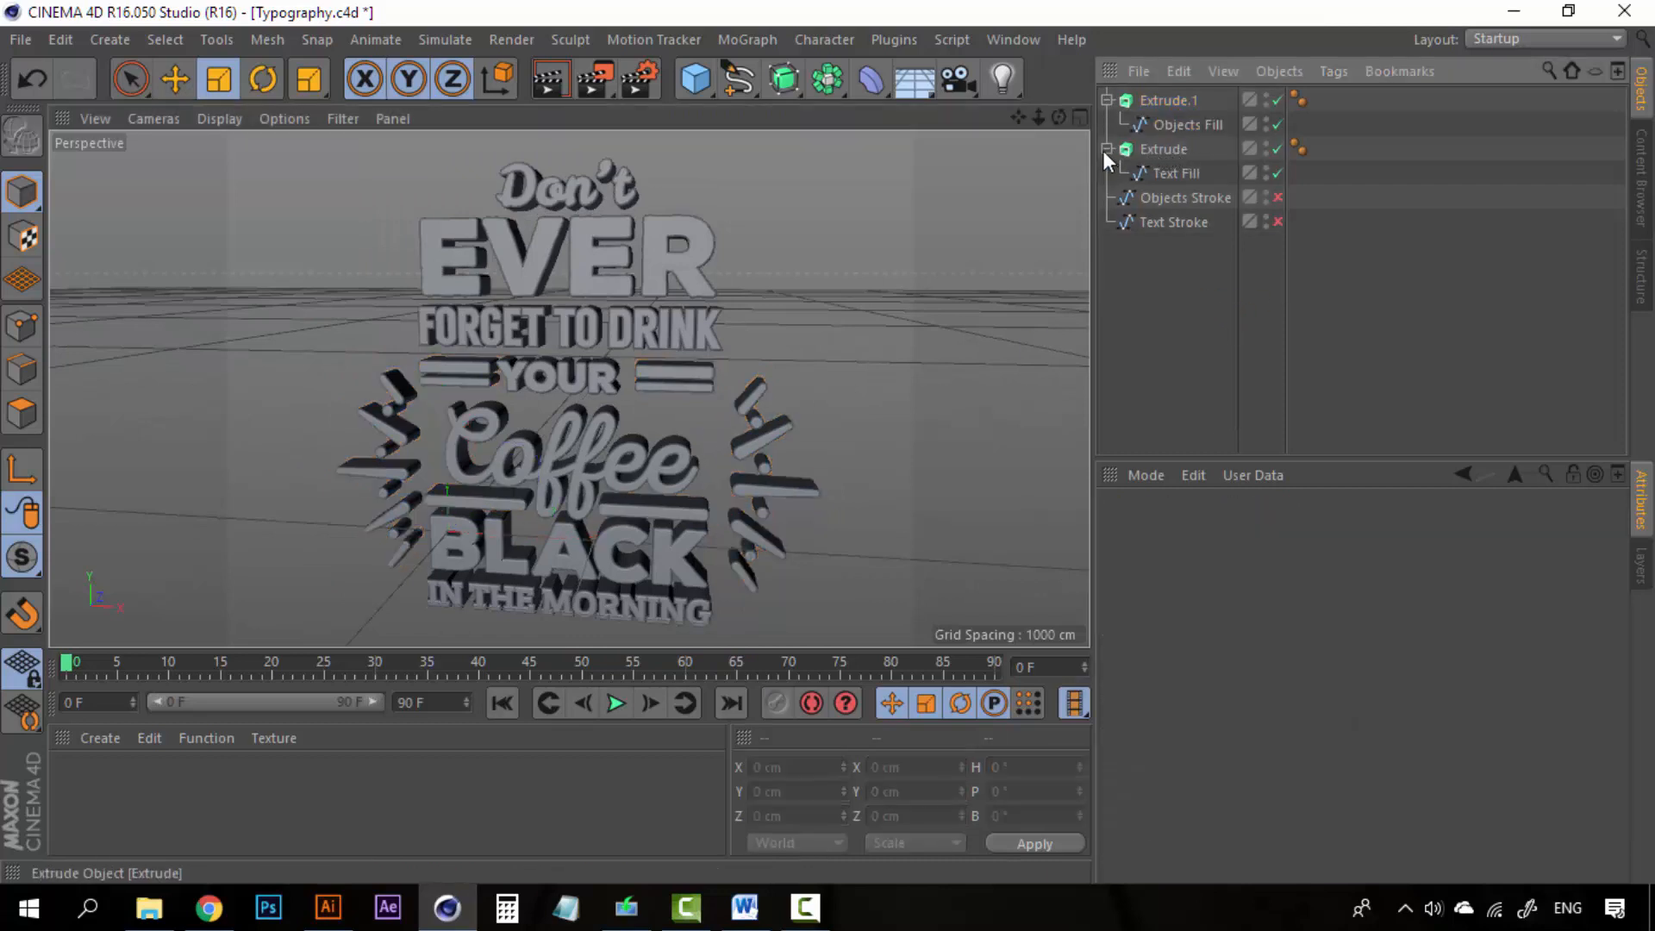
left_click(1202, 221)
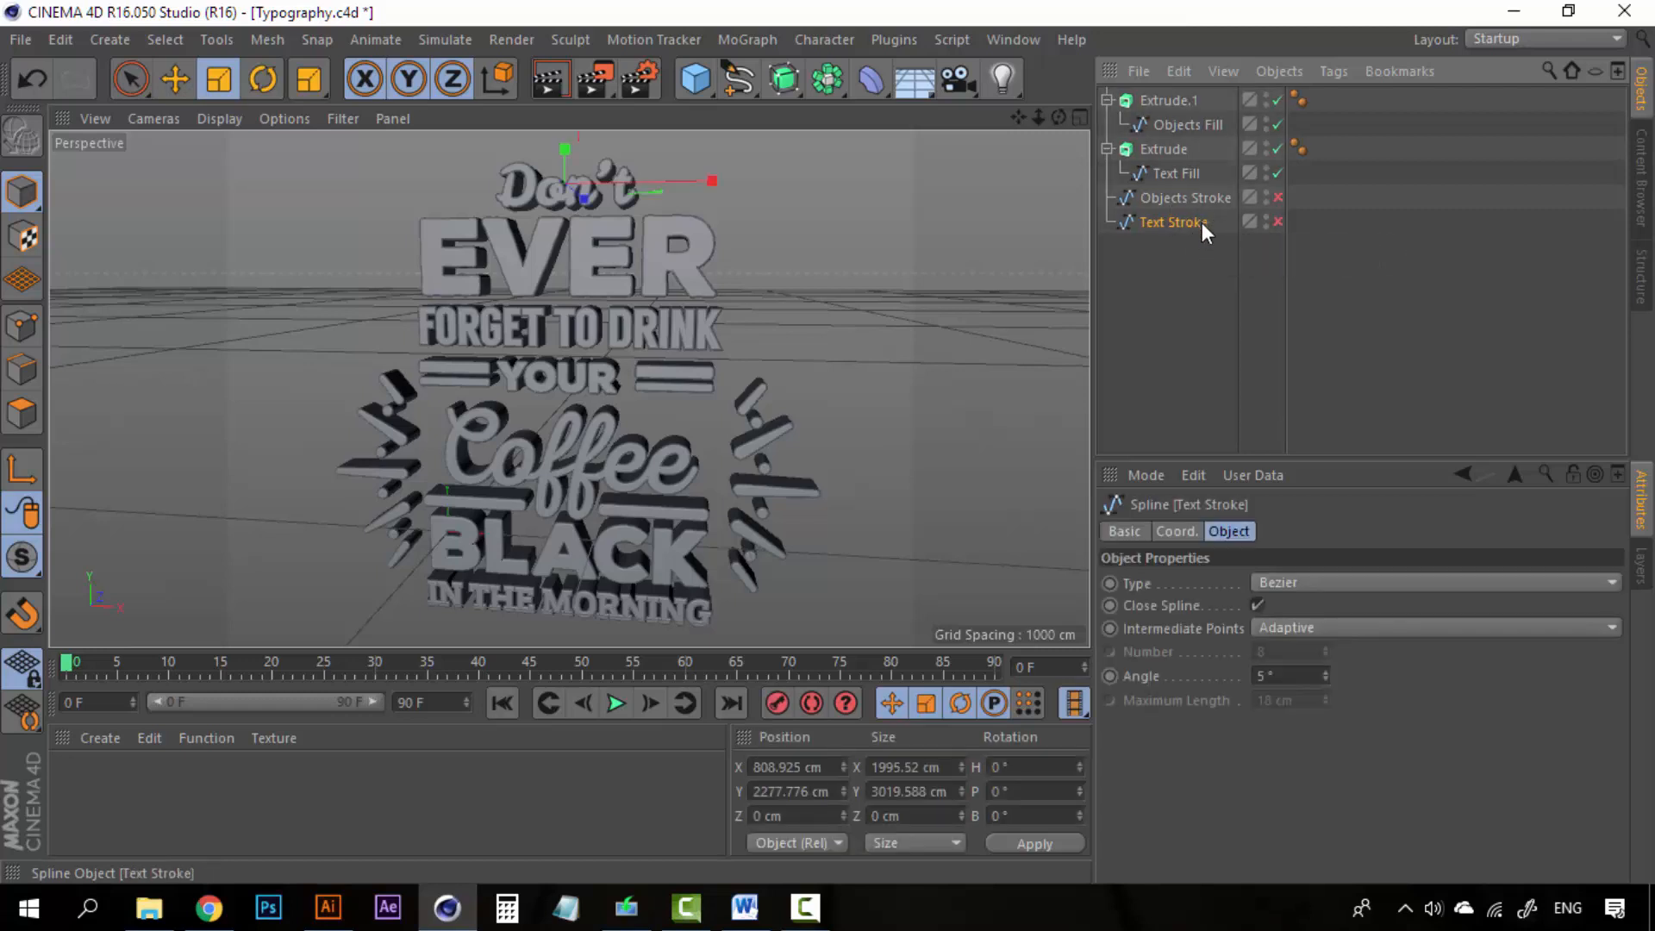
left_click(1279, 223)
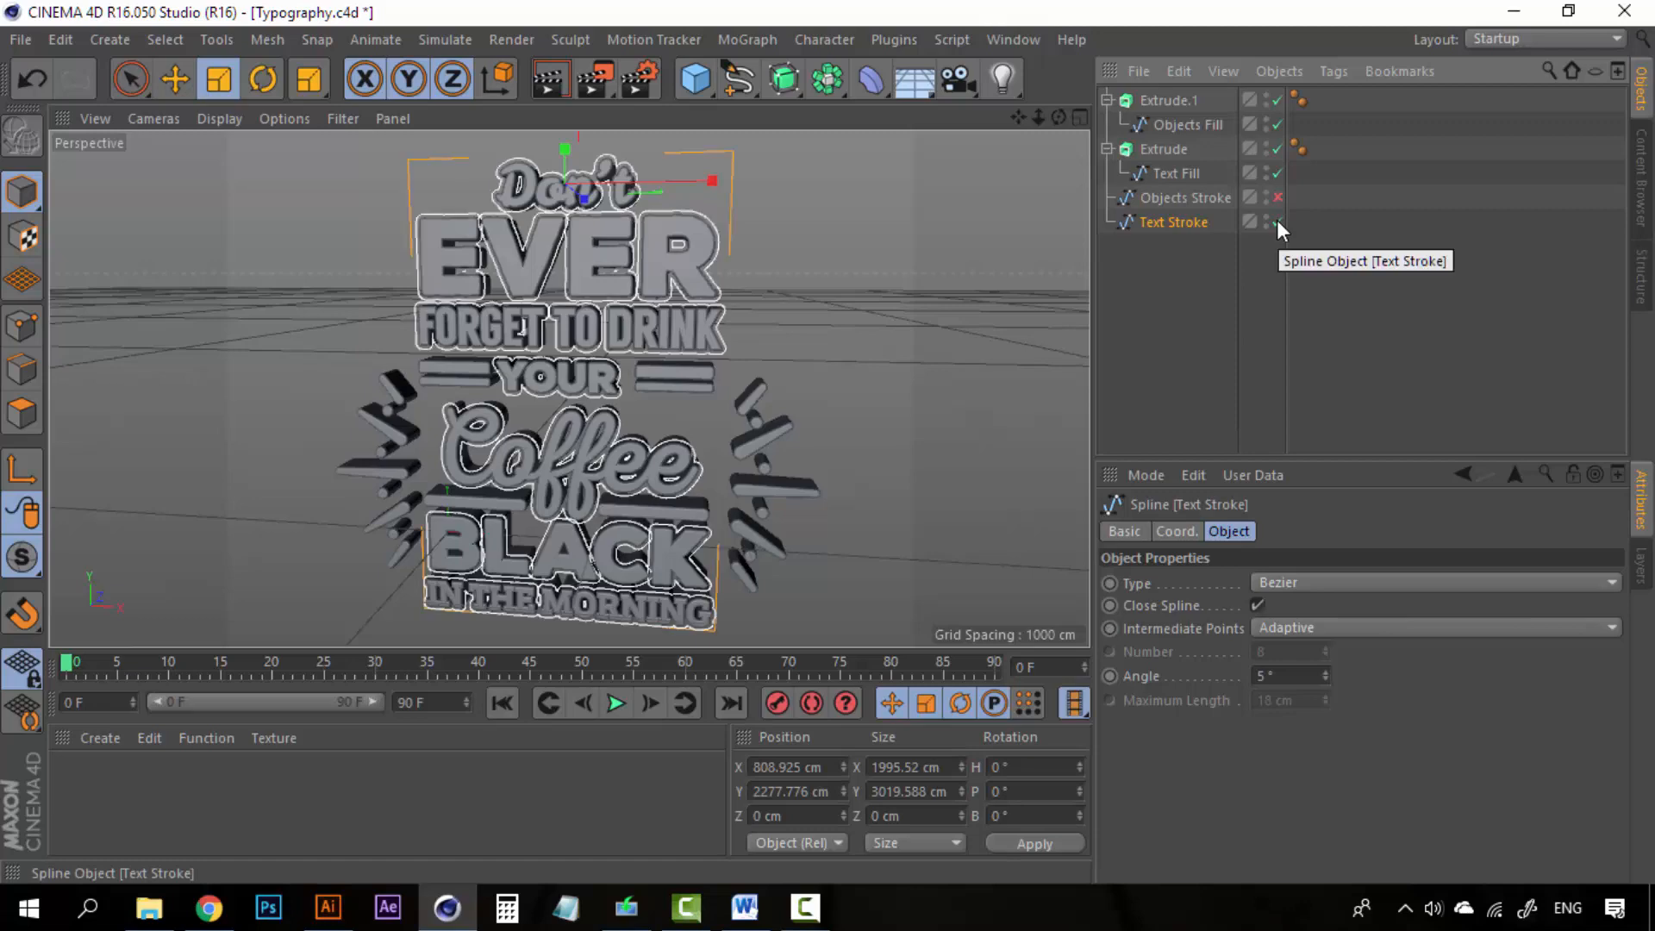
scroll(645, 217, "up", 5)
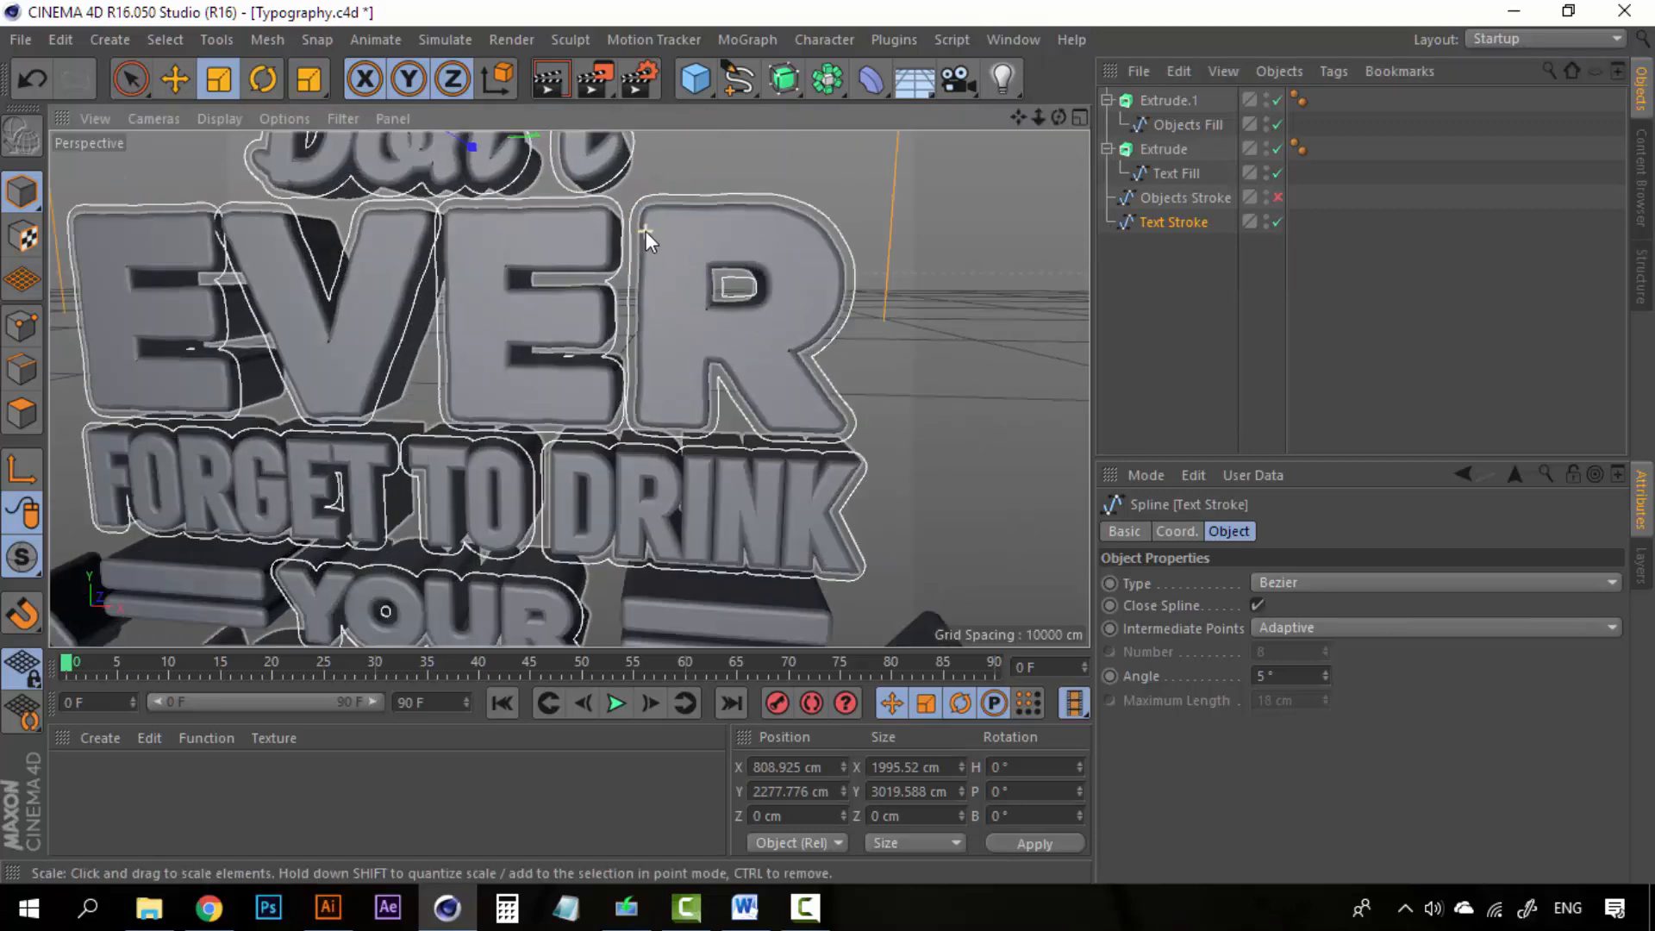
scroll(646, 234, "up", 2)
scroll(648, 235, "down", 7)
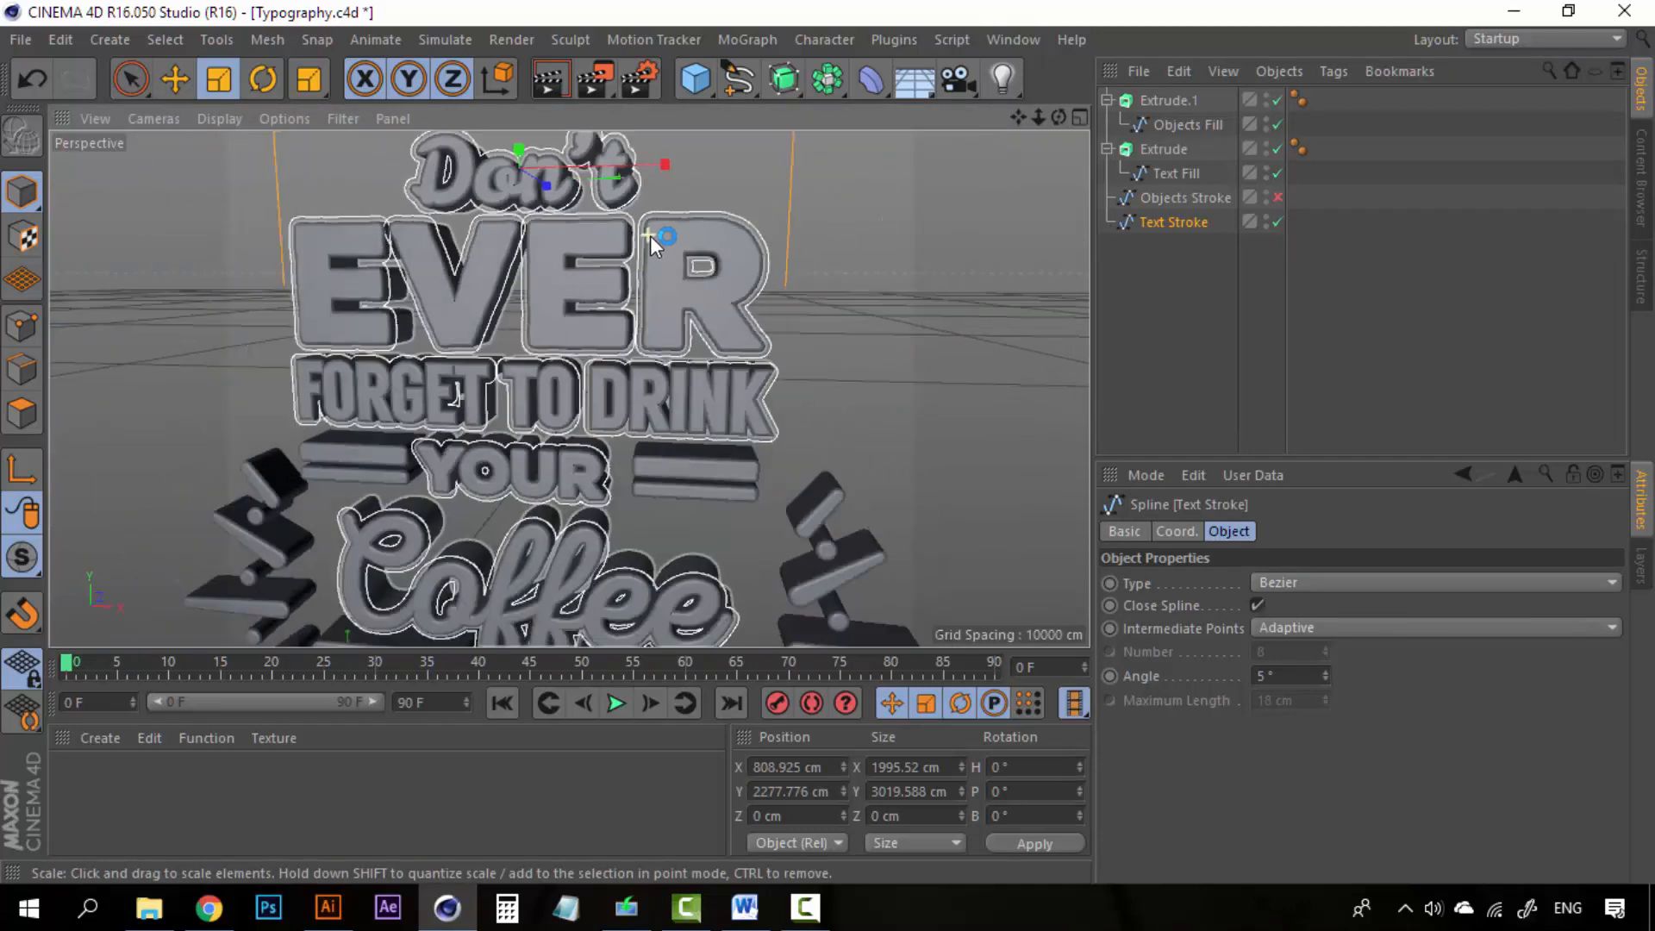
Duplicate the decorative shapes' Extrude object and delete the Objects Fill spline inside the copy
left_click(1183, 101)
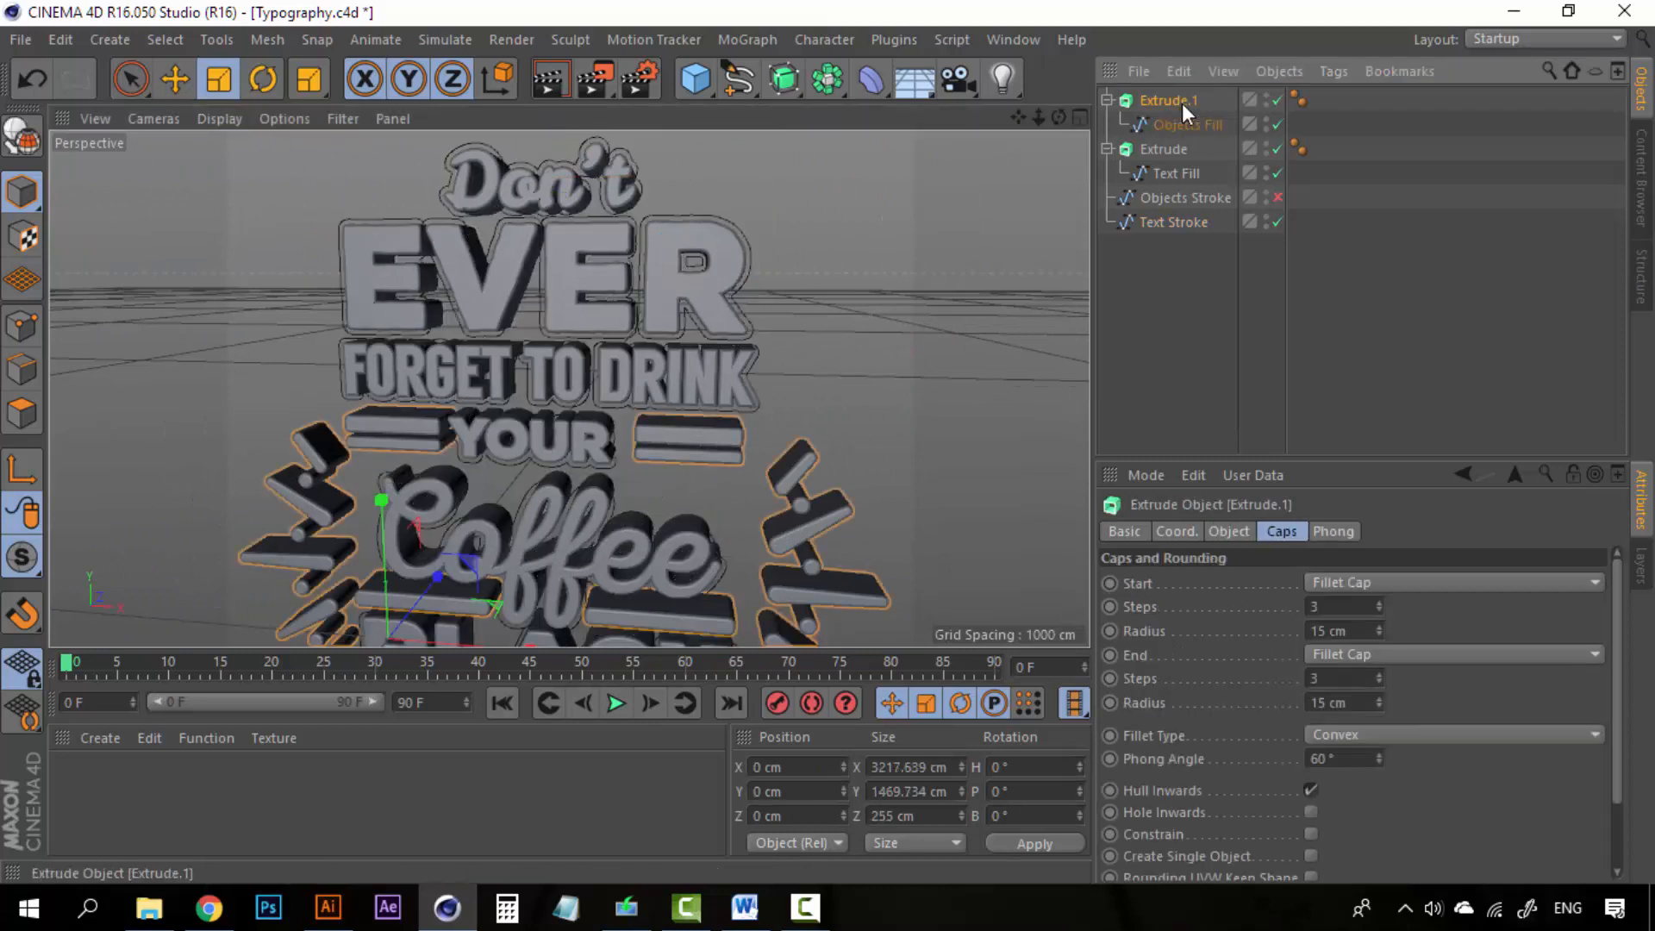
key("ctrl+c")
key("ctrl+v")
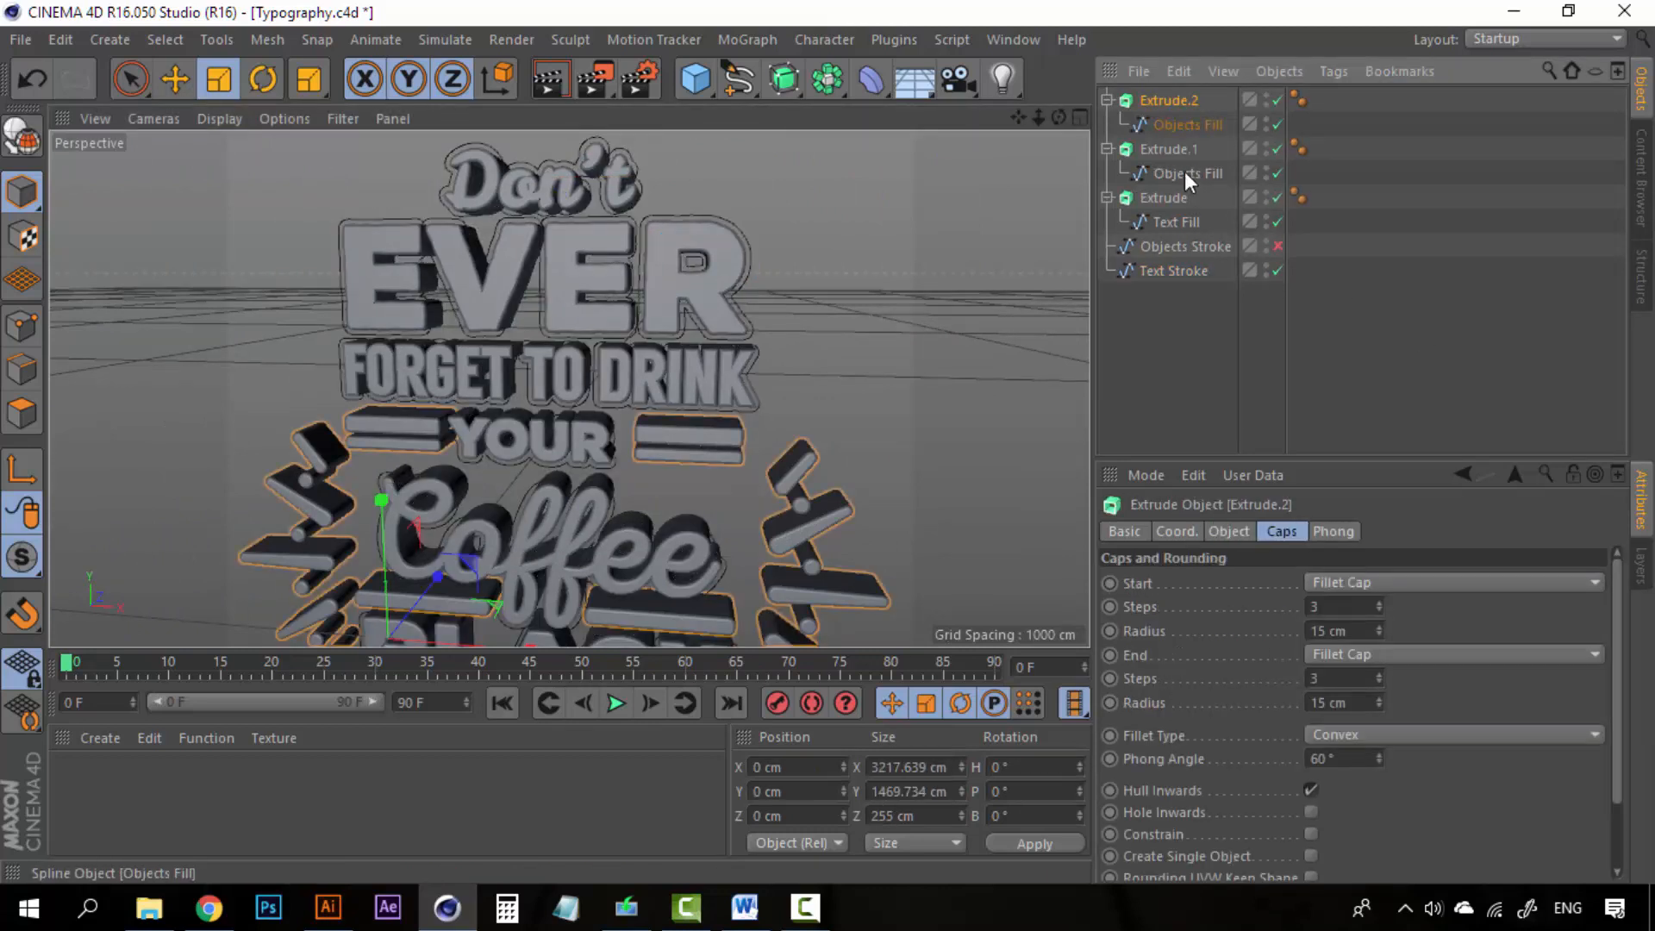
left_click(1185, 125)
key("Delete")
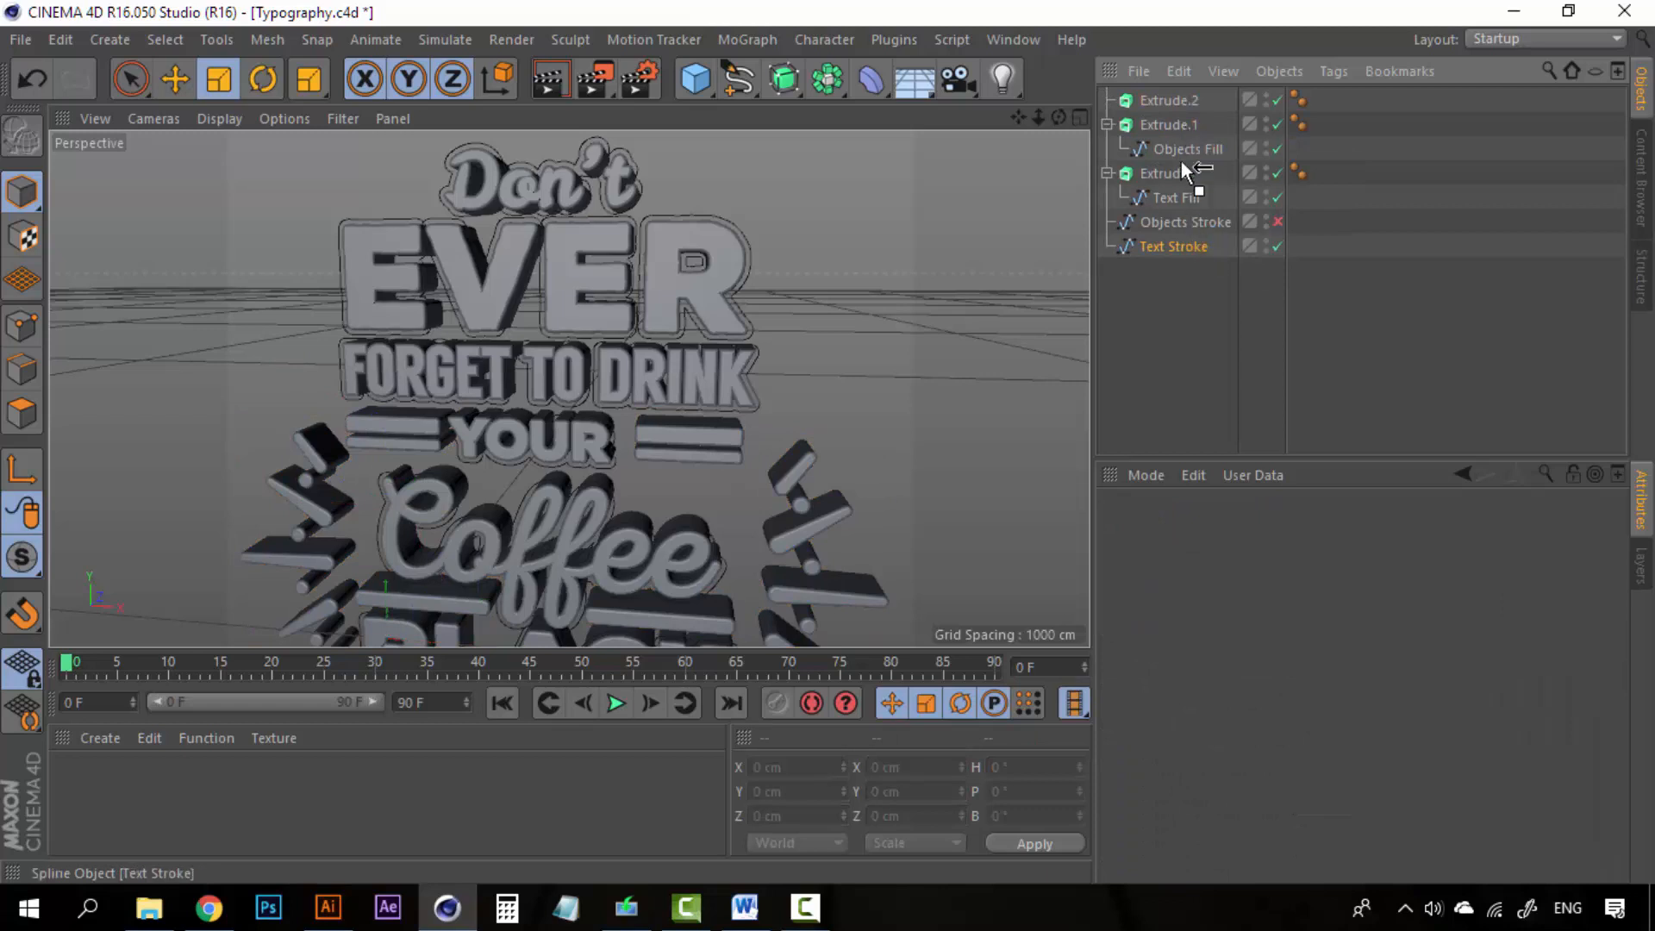
Nest the Text Stroke spline under the empty Extrude copy and inspect how it covers the lettering
left_click_drag(1173, 246, 1173, 98)
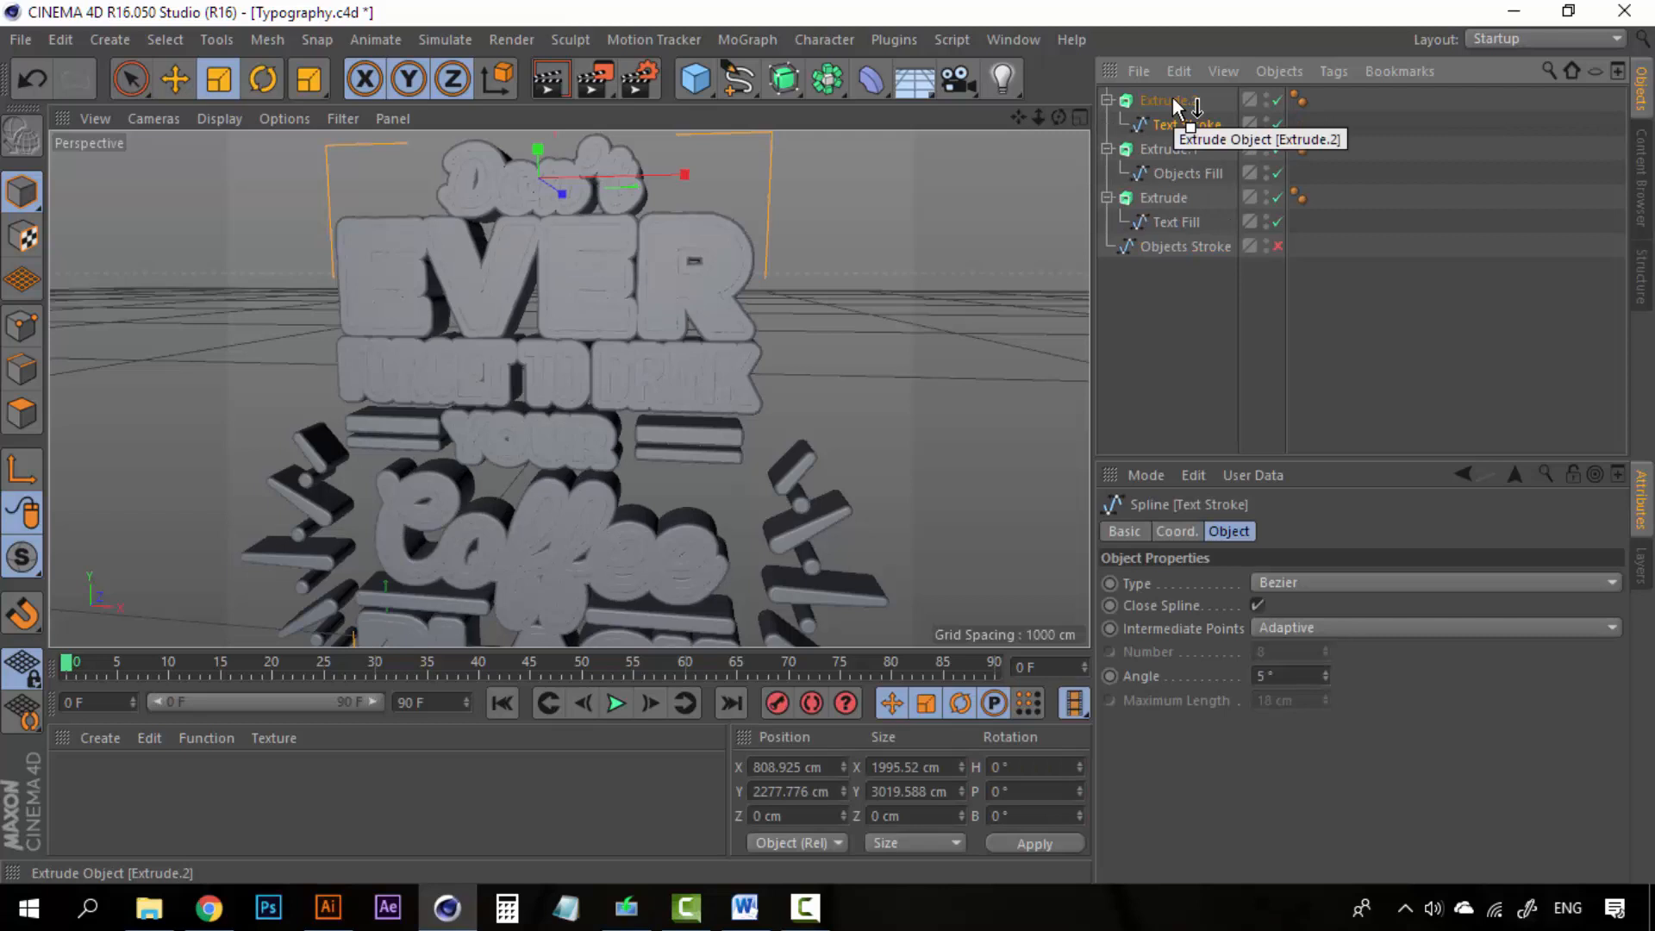
scroll(751, 208, "up", 2)
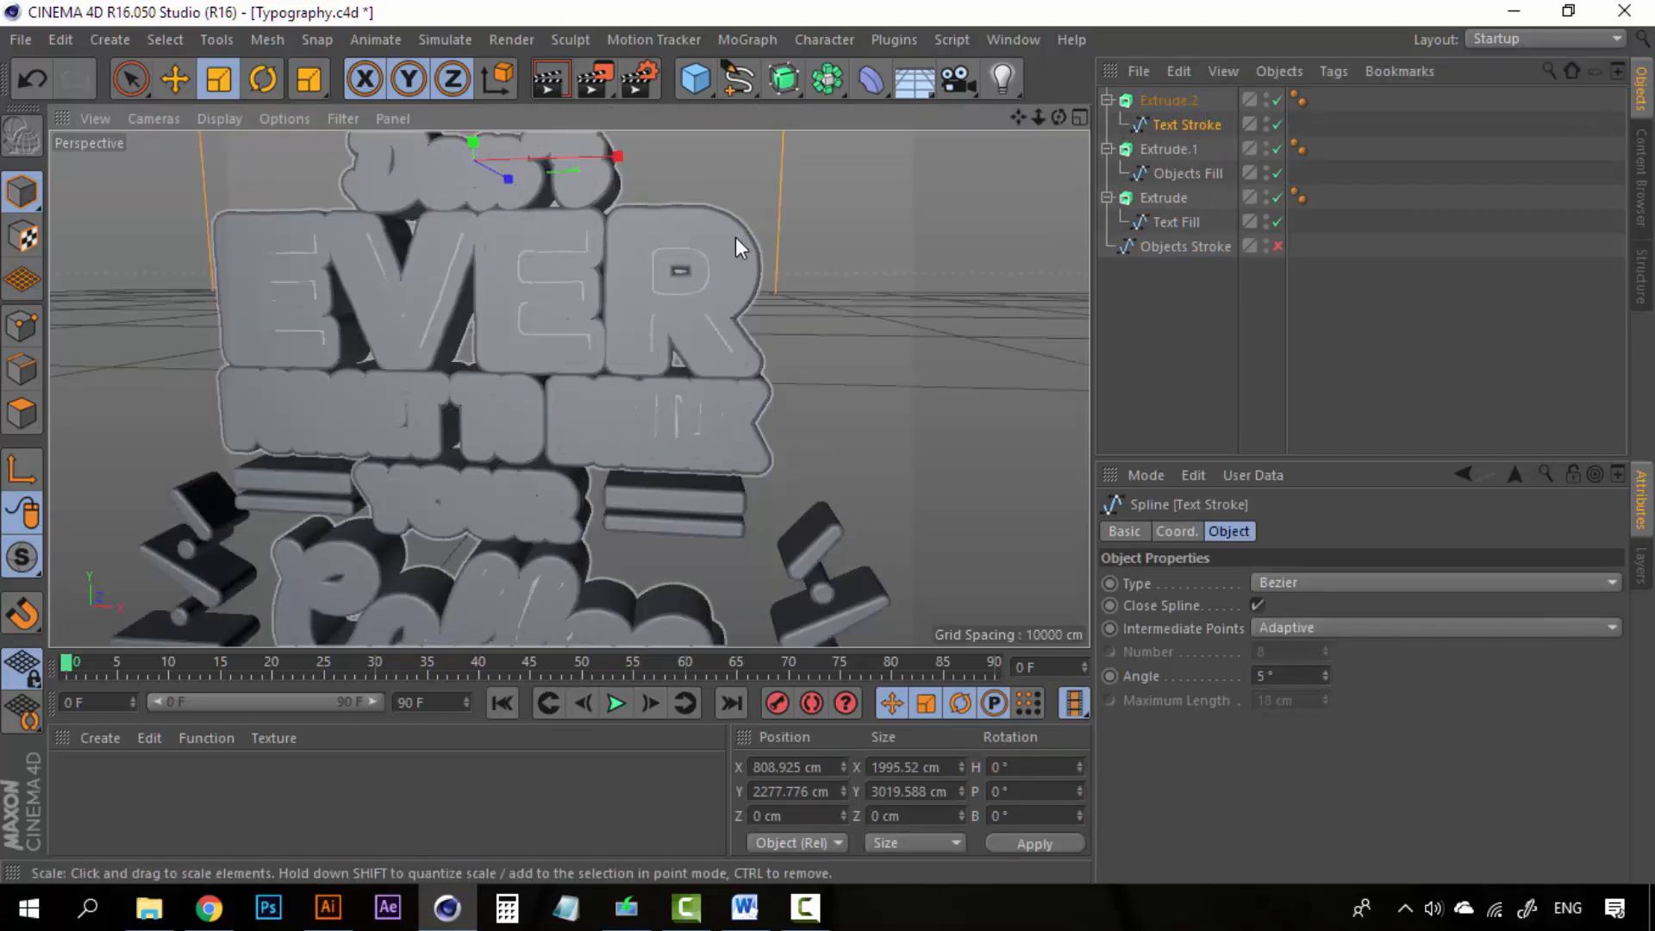
scroll(736, 237, "up", 6)
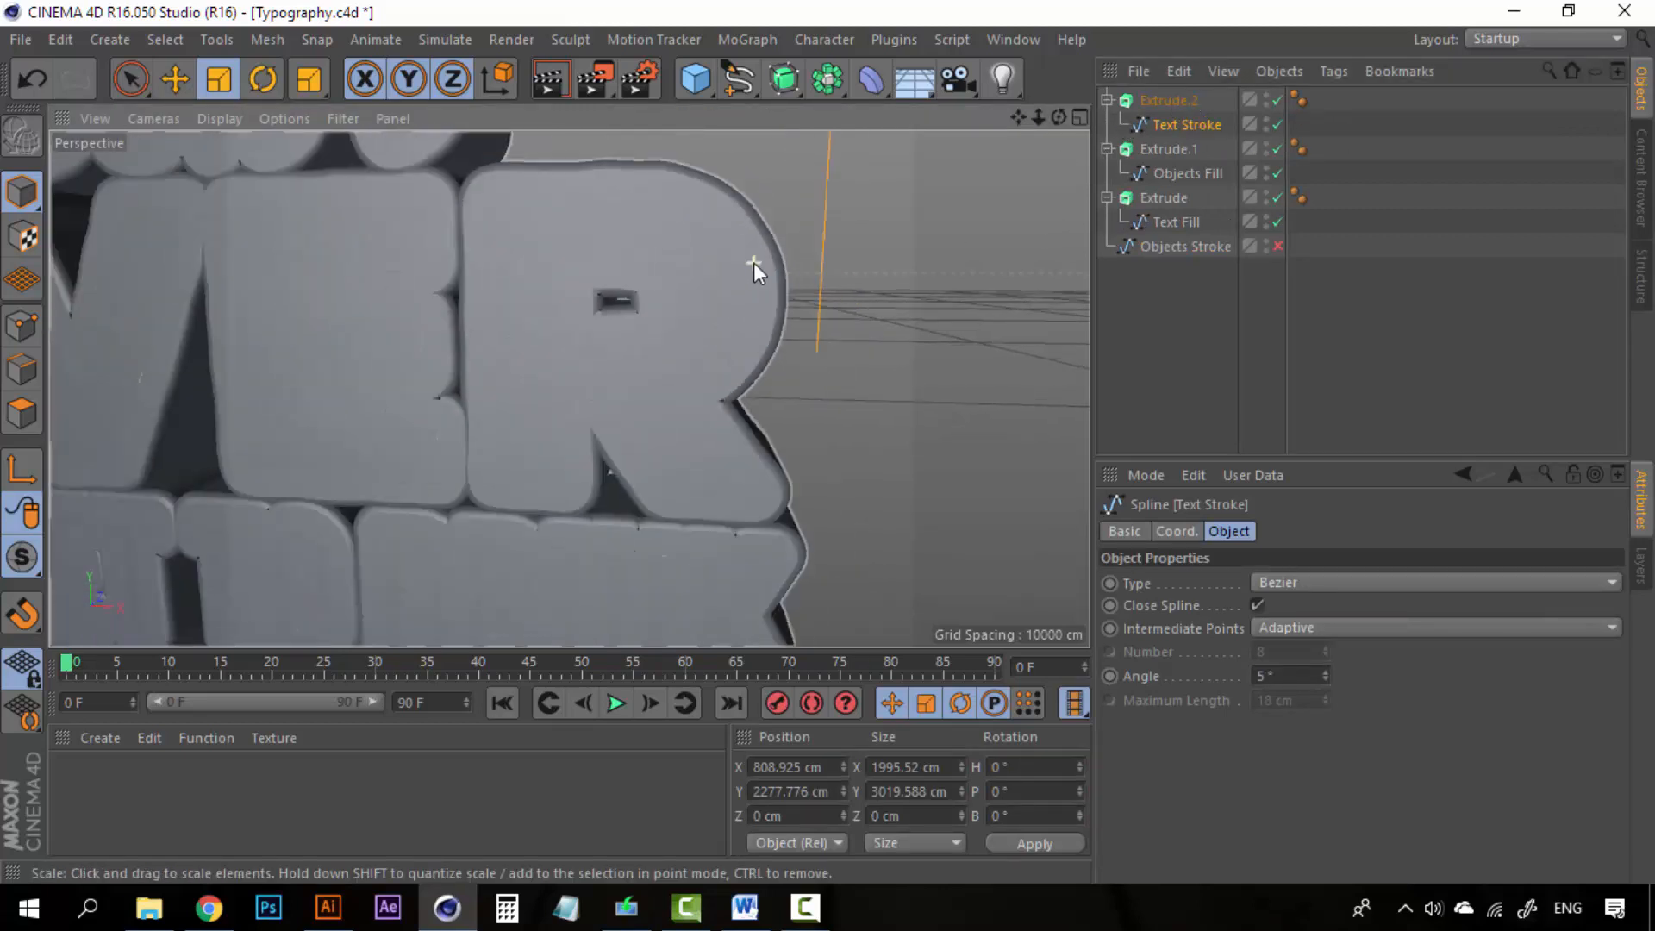
scroll(754, 263, "down", 3)
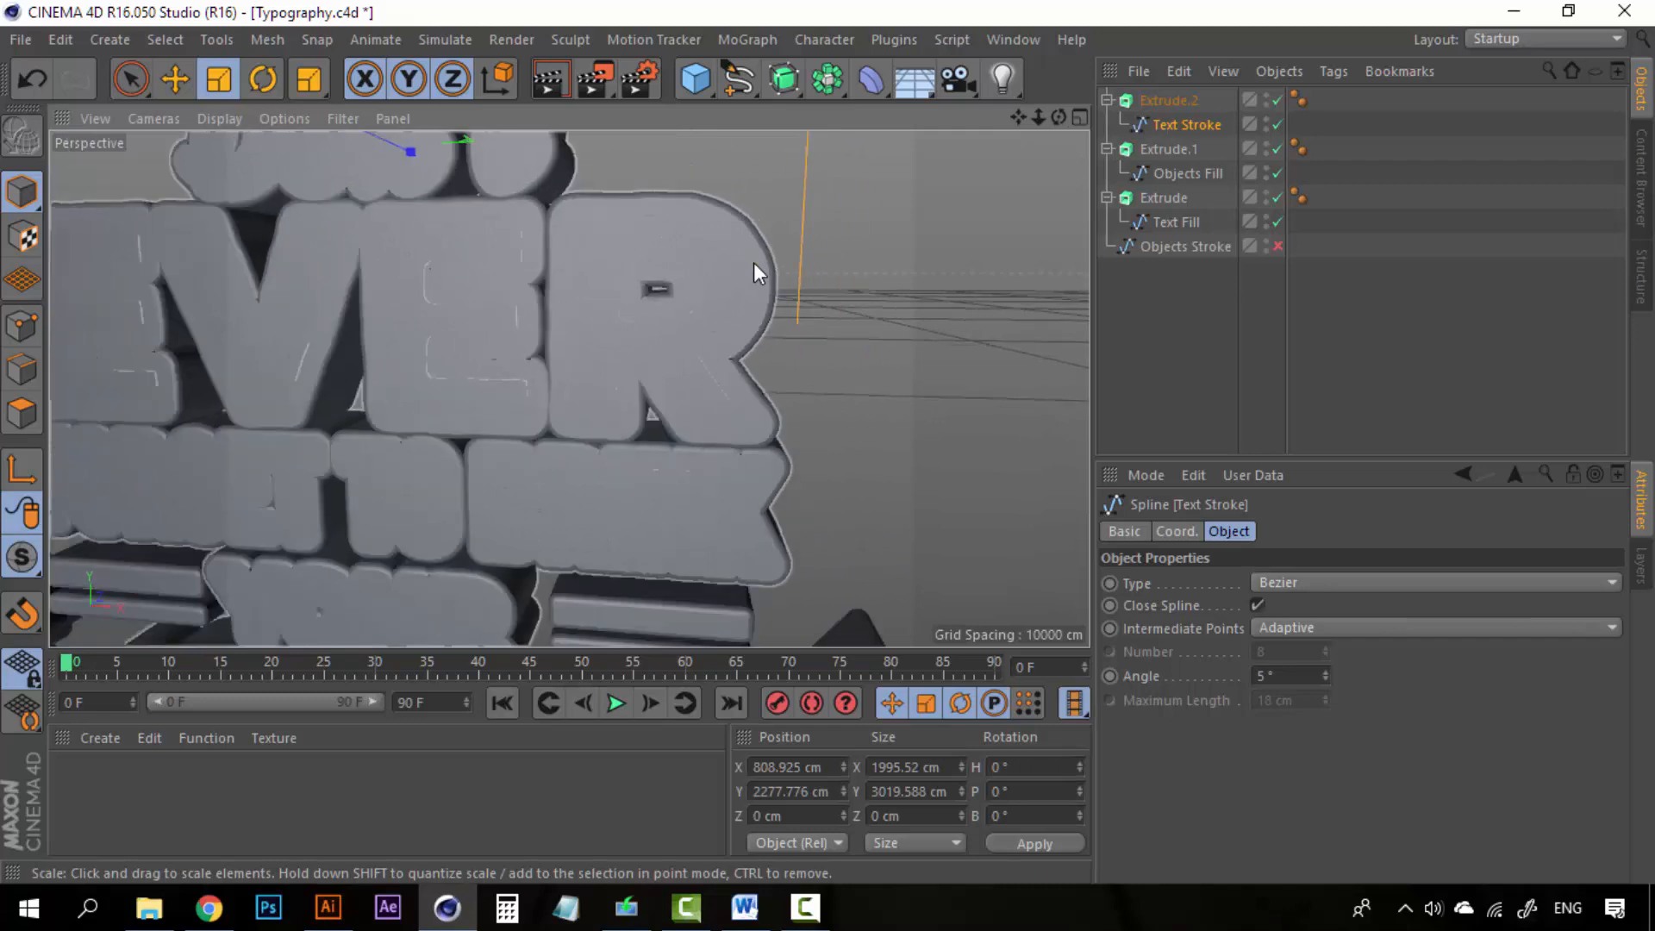
scroll(746, 295, "down", 3)
scroll(650, 400, "down", 5)
scroll(650, 400, "up", 6)
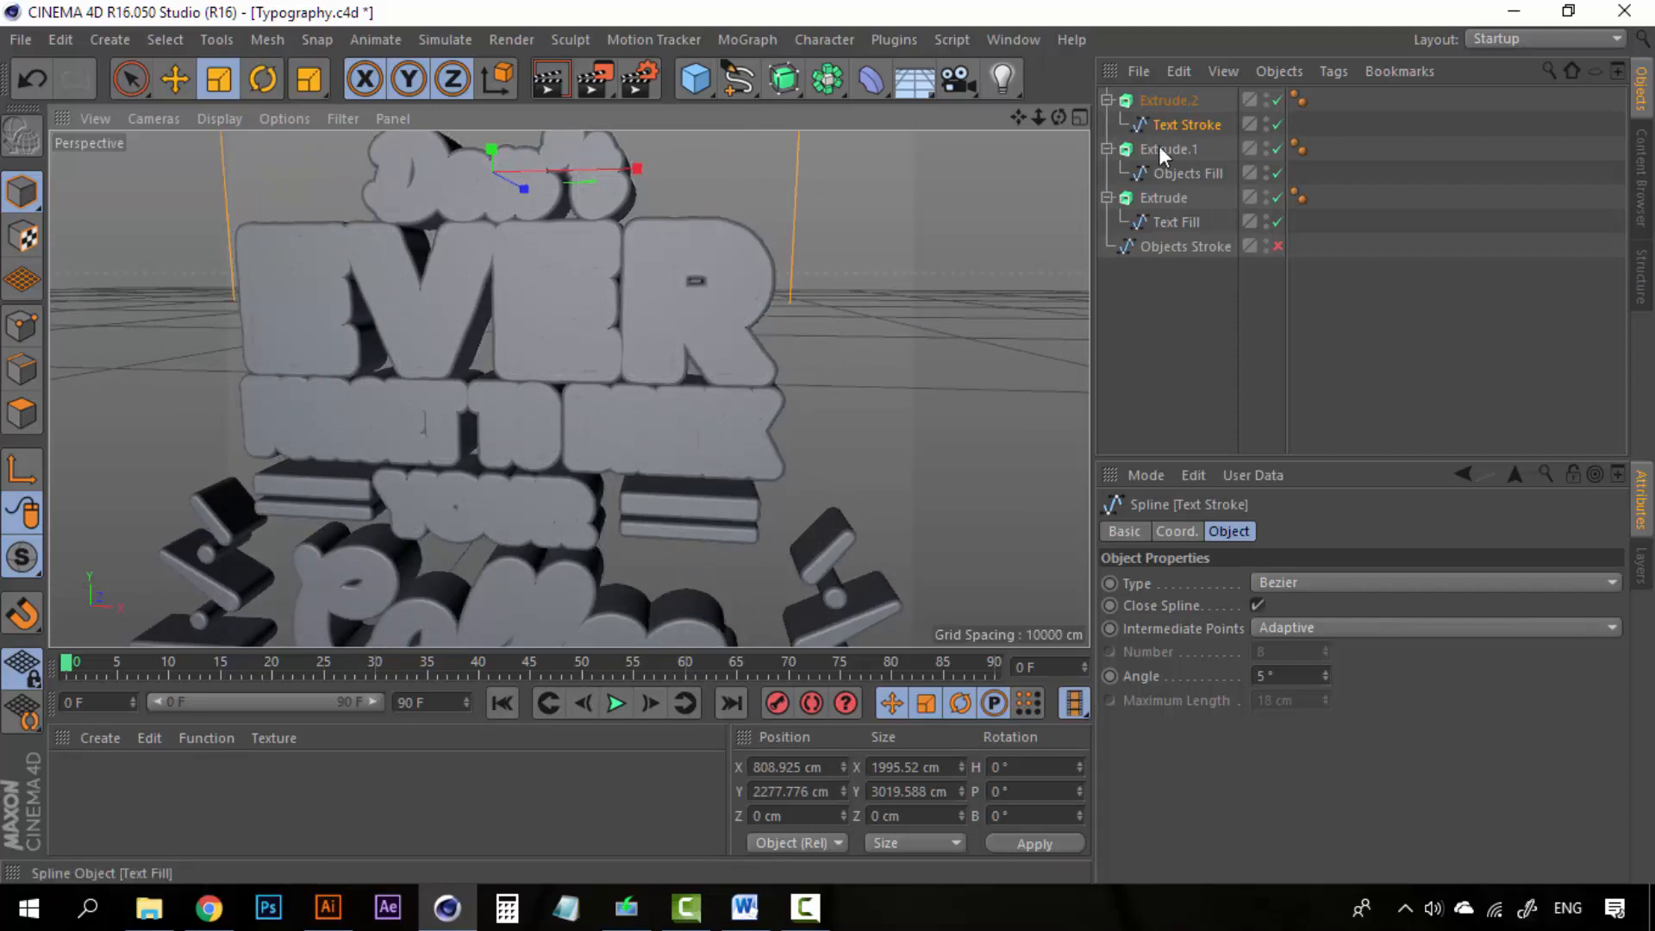
Move the Text Stroke spline back along the Z axis to about 56 cm, behind the front of the lettering
left_click(1197, 123)
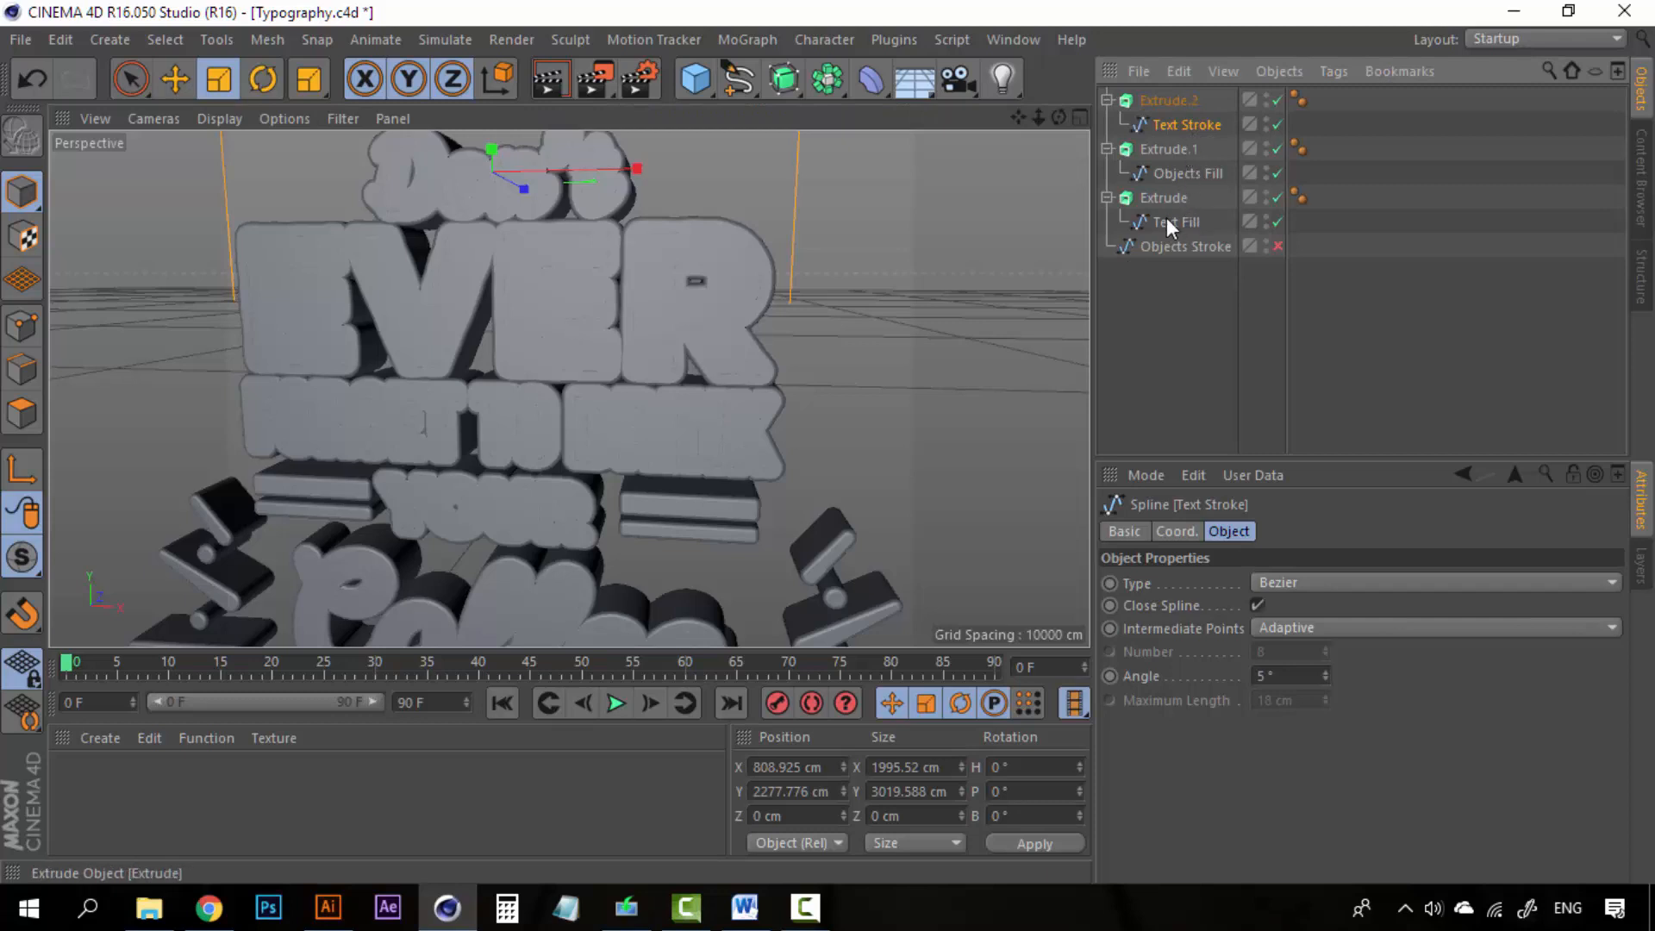
left_click(1189, 101)
left_click(1187, 124)
left_click(1182, 104)
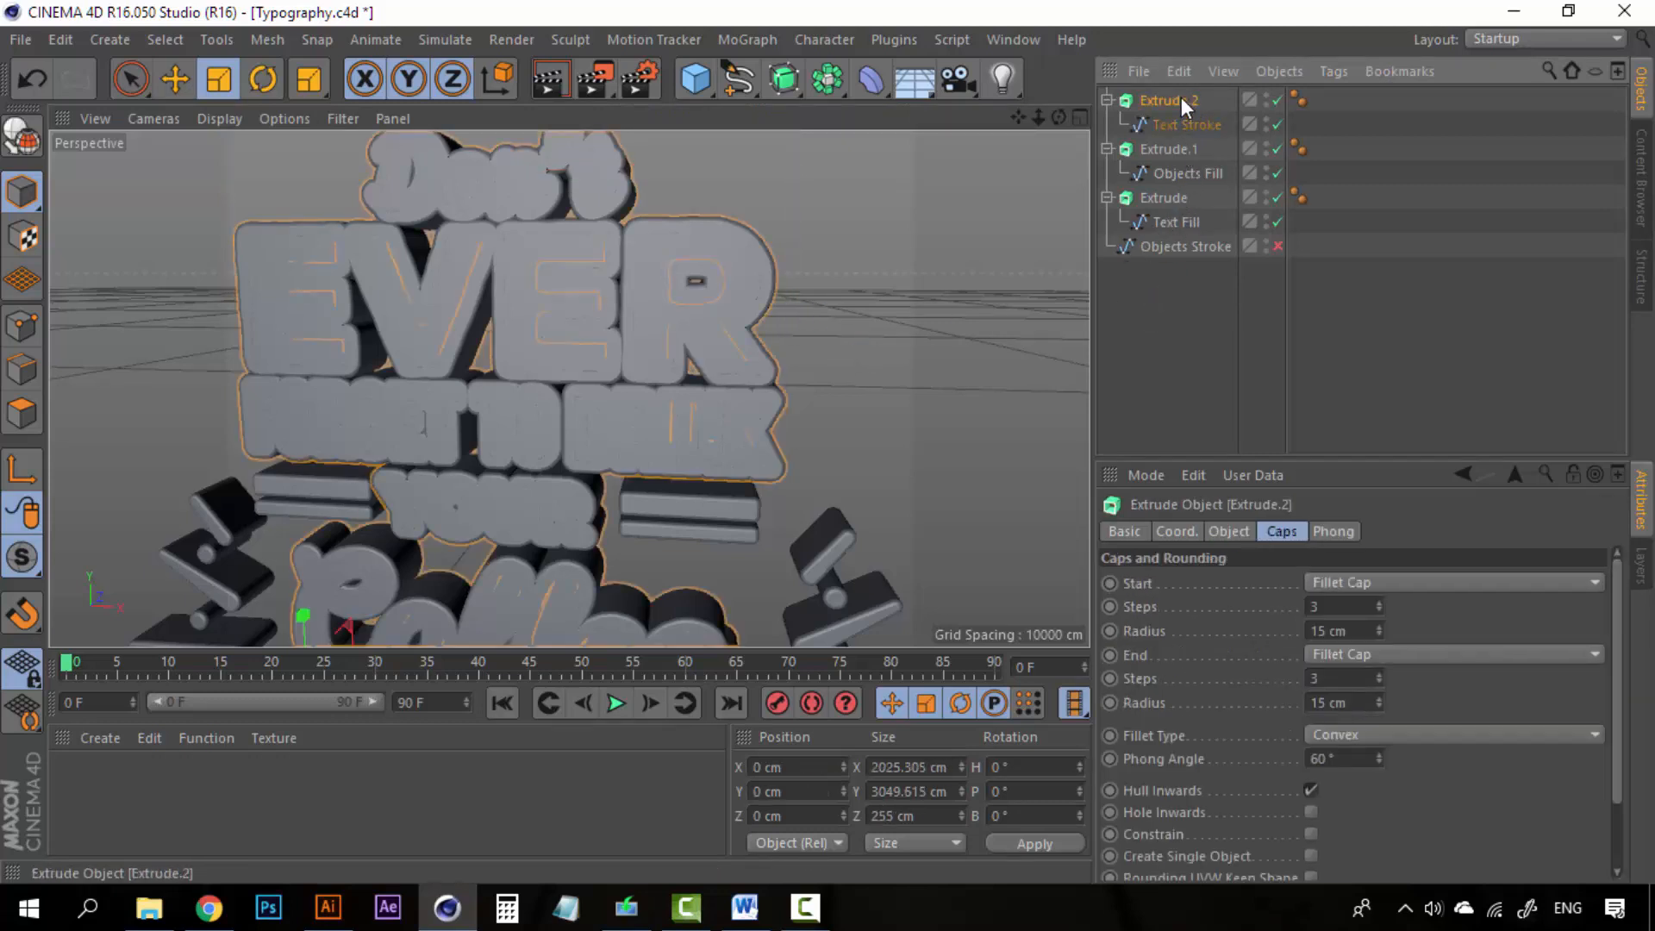
left_click(1187, 121)
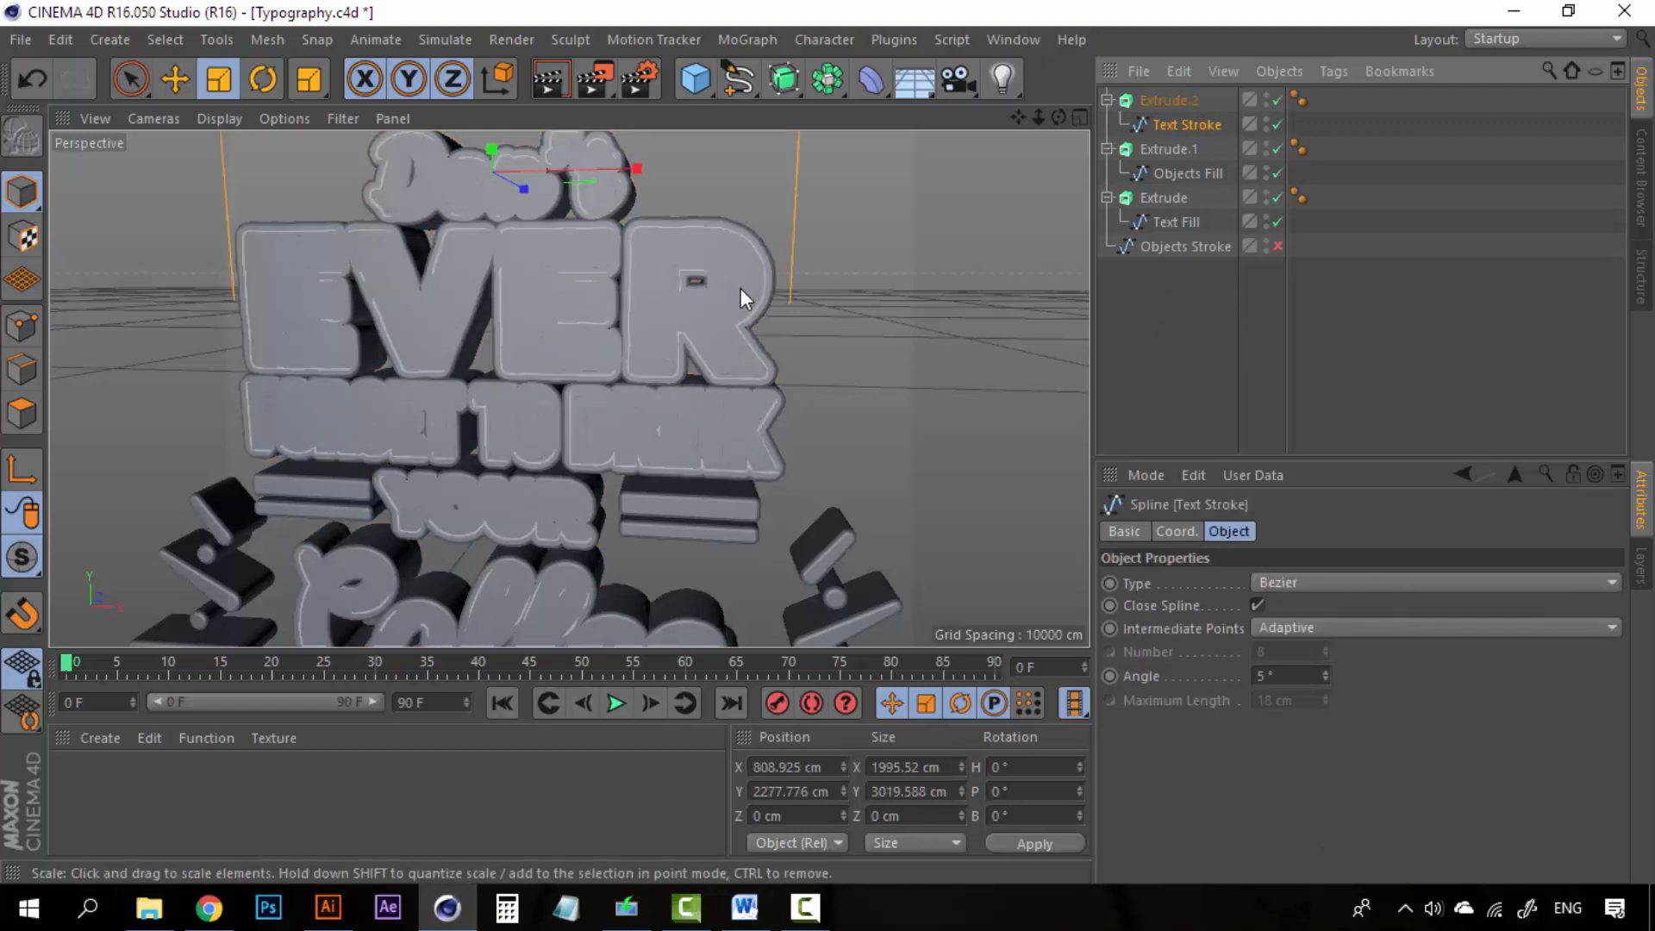
left_click_drag(744, 280, 683, 320, "alt")
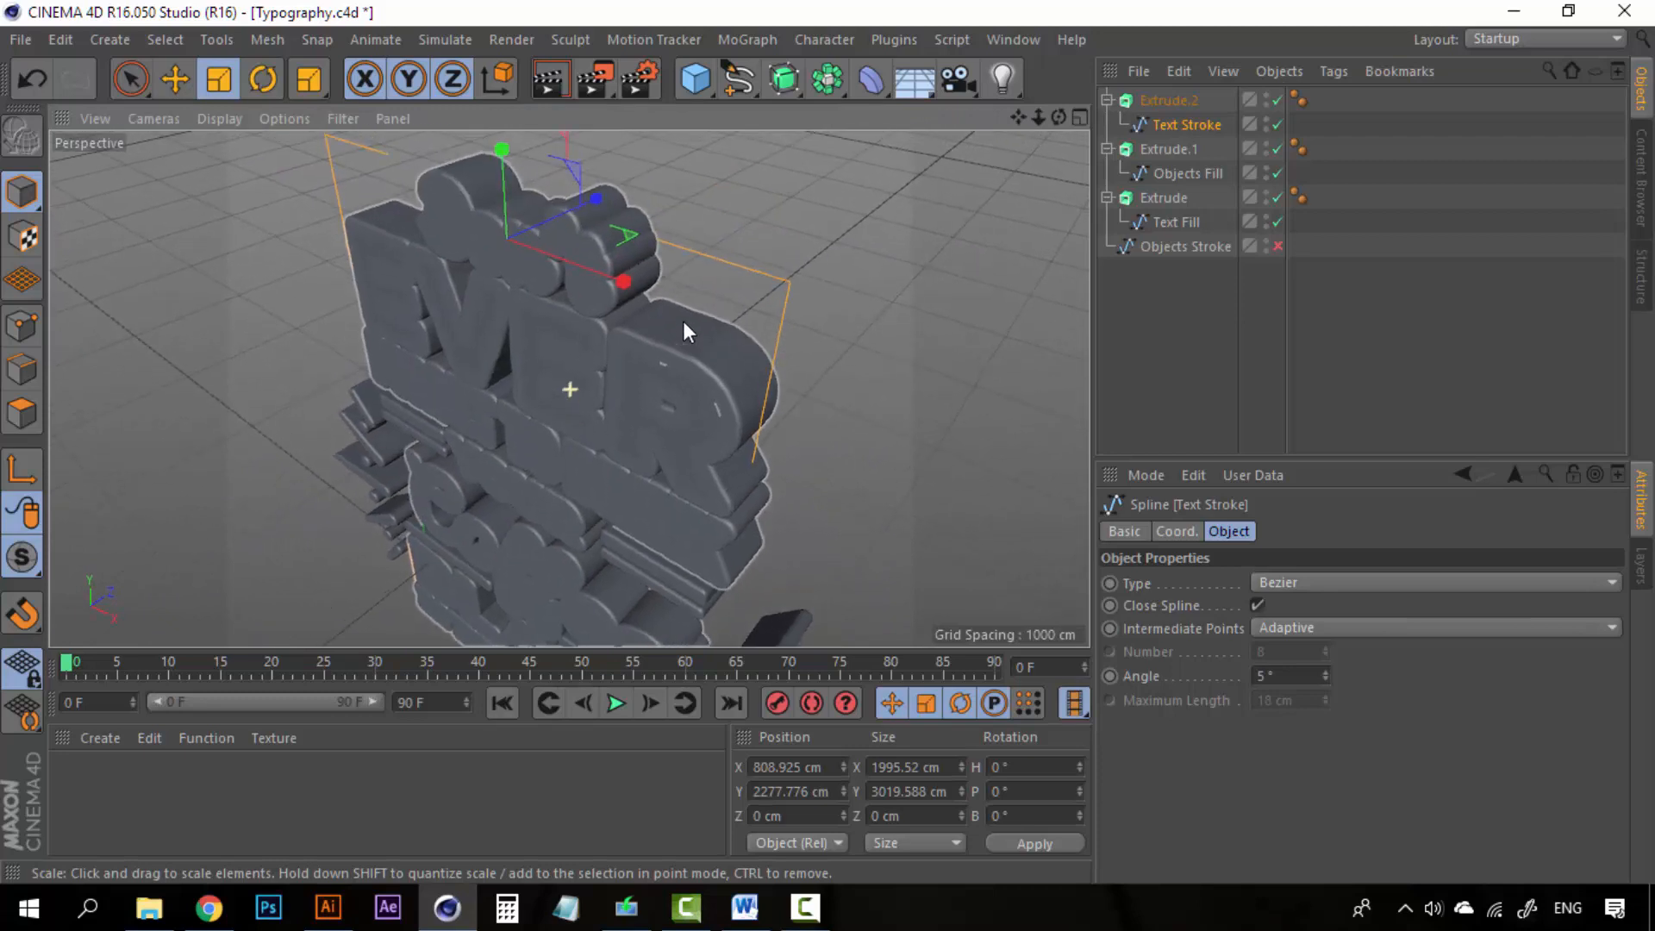
key("e")
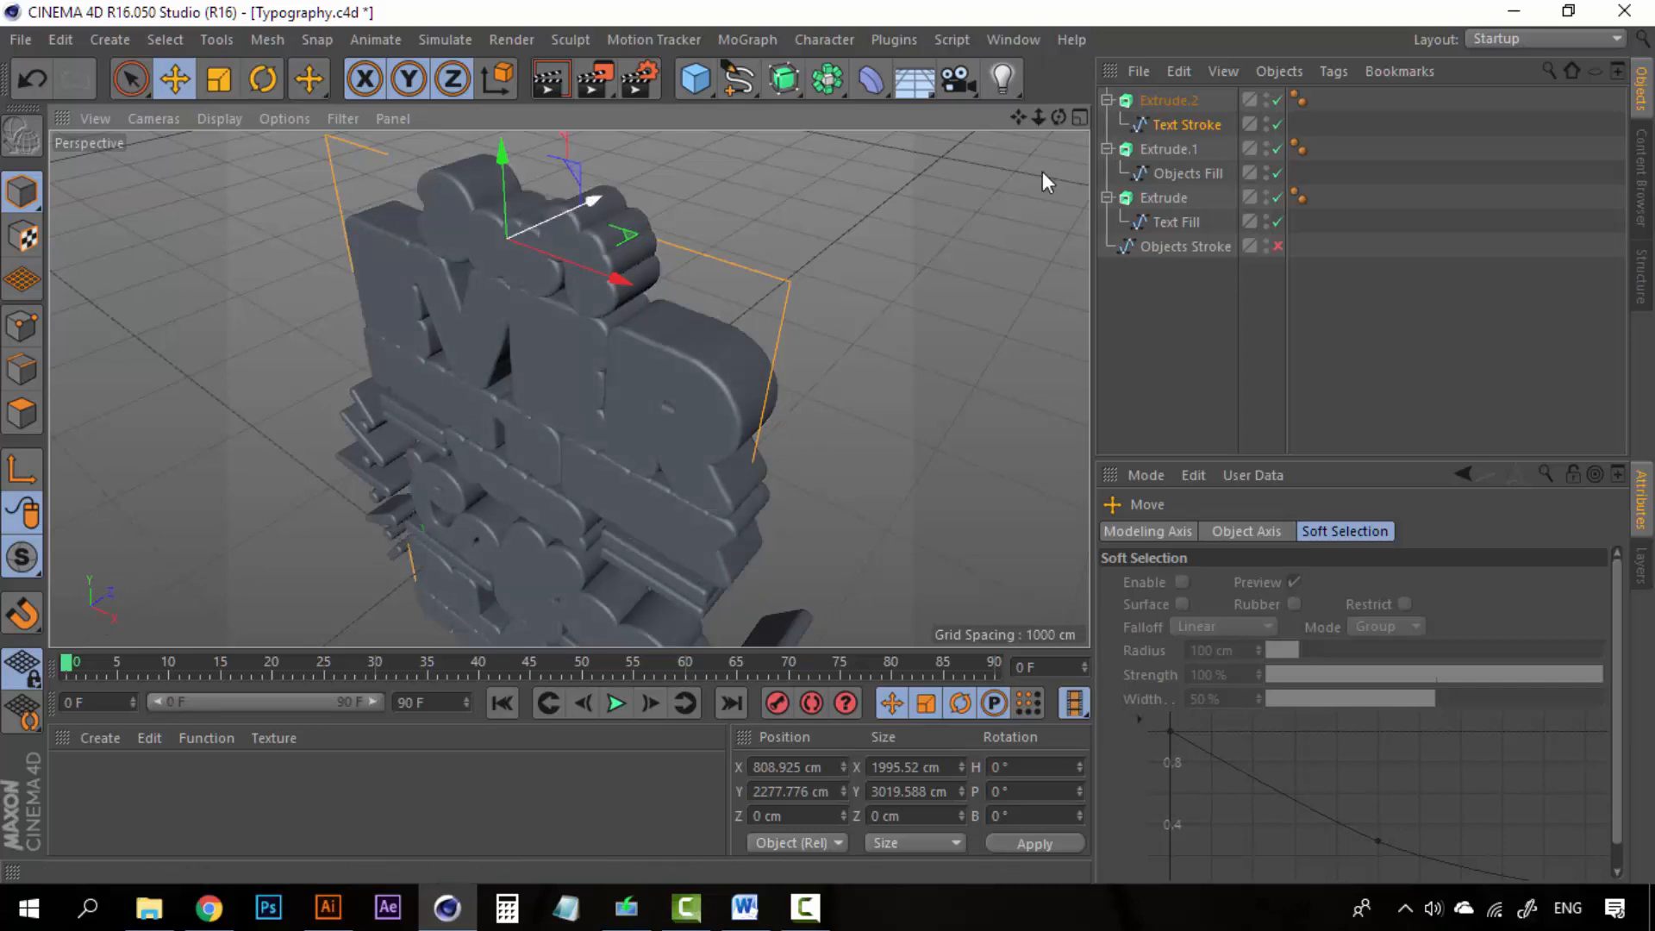
left_click(1190, 126)
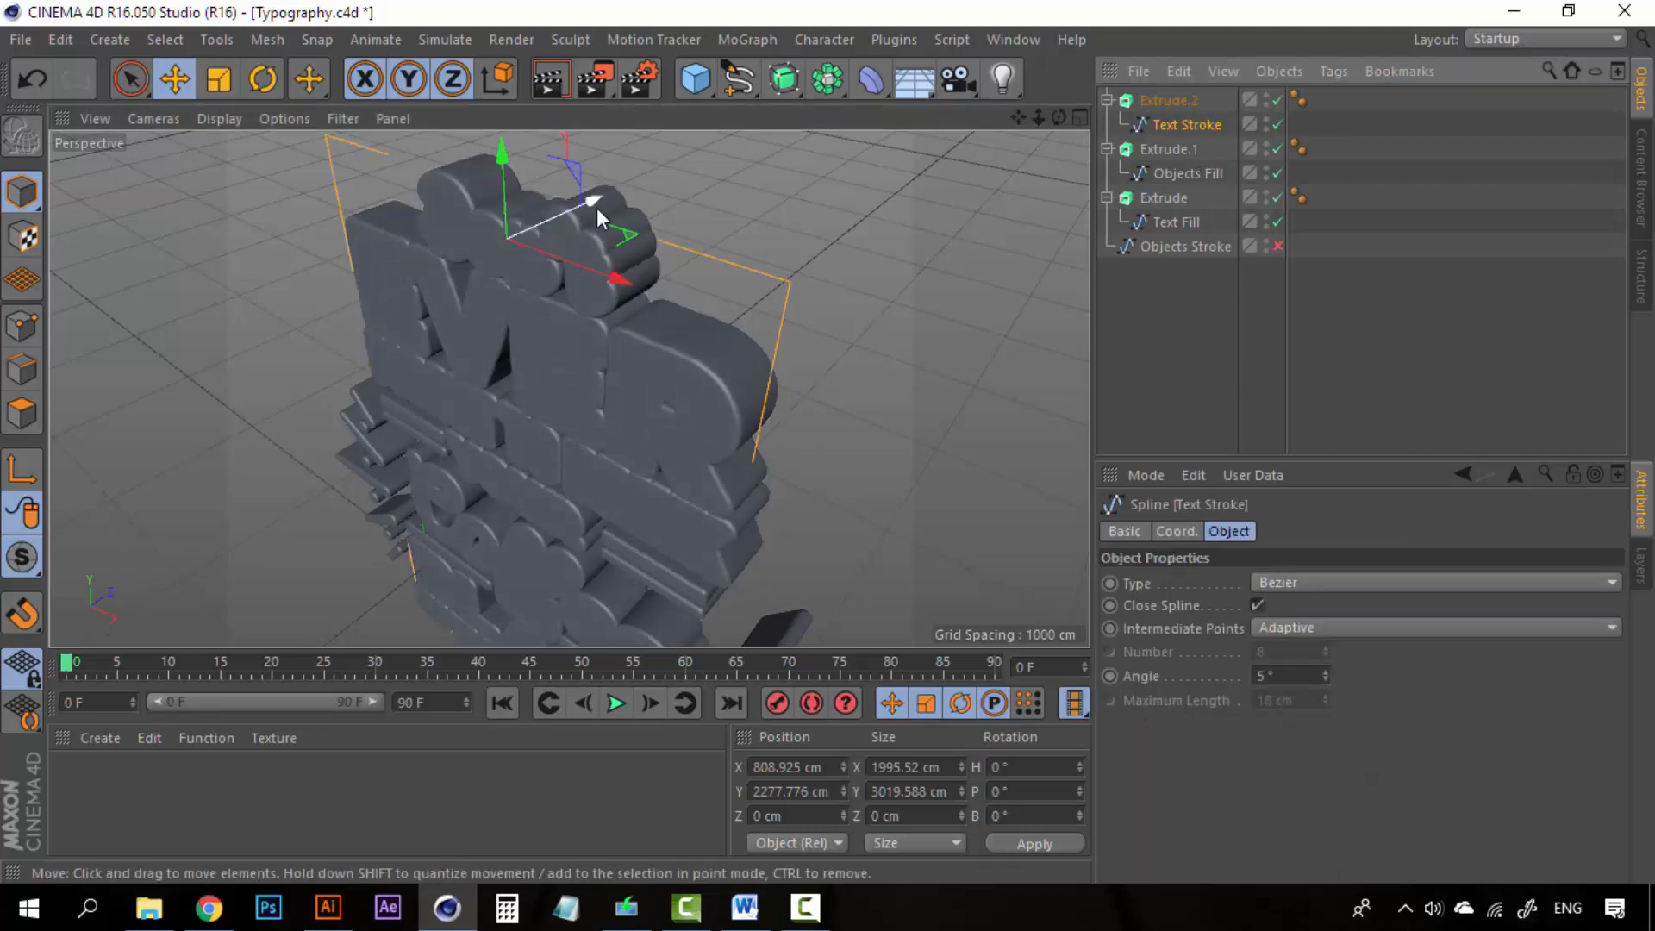
left_click_drag(597, 198, 607, 198)
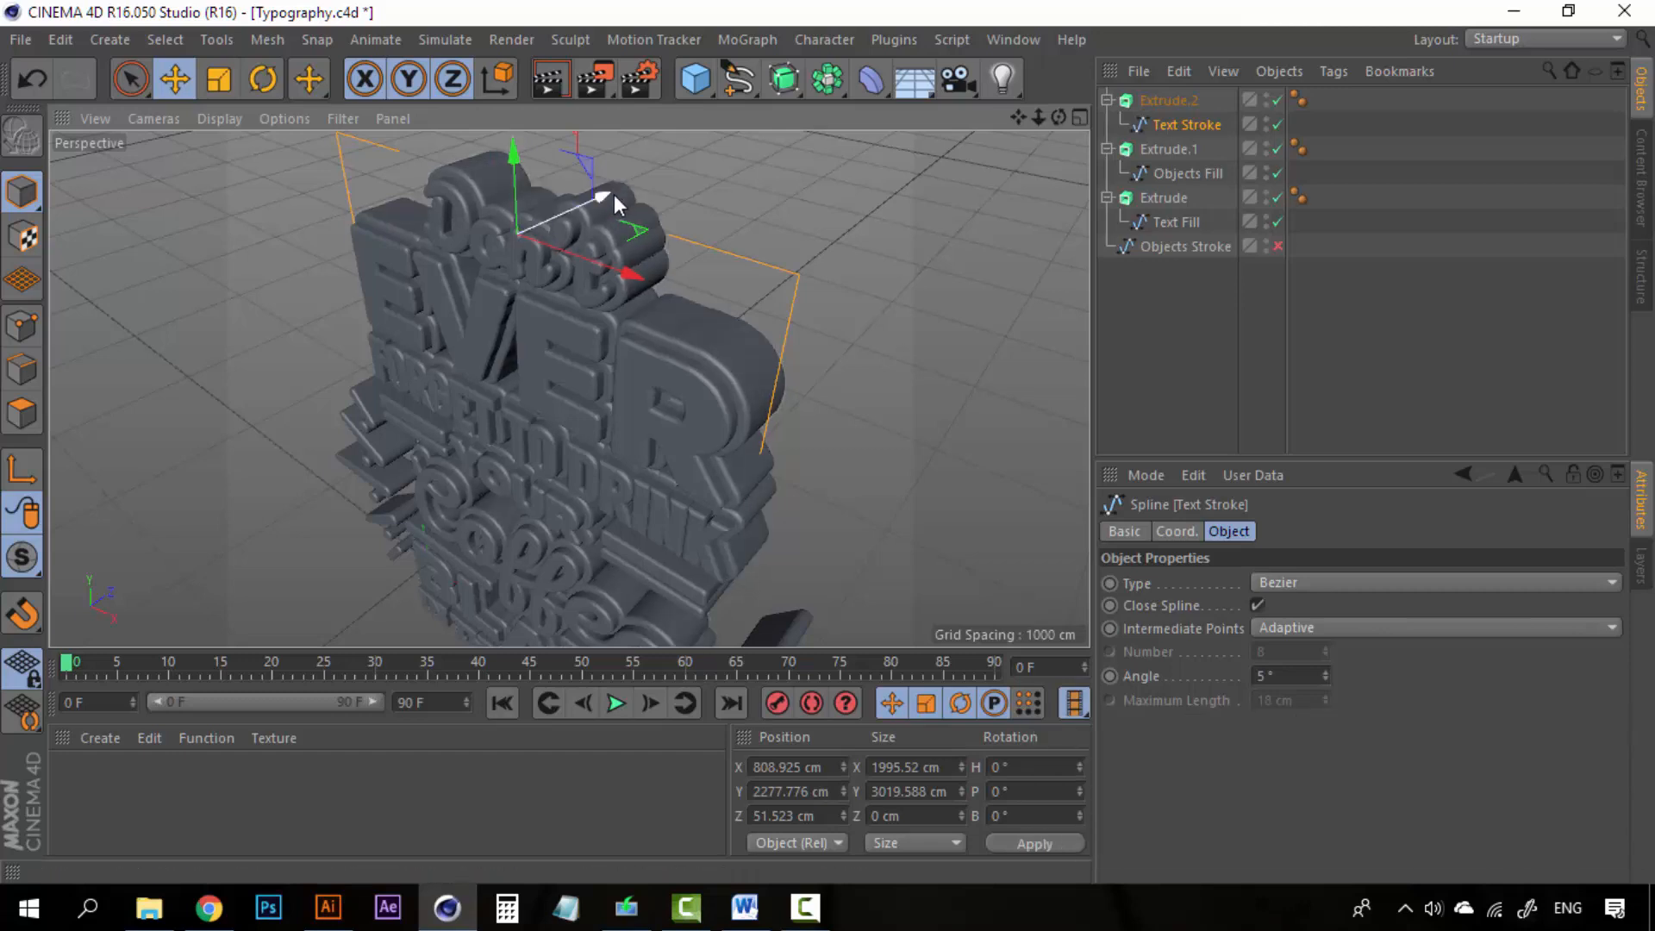
left_click_drag(606, 192, 606, 193)
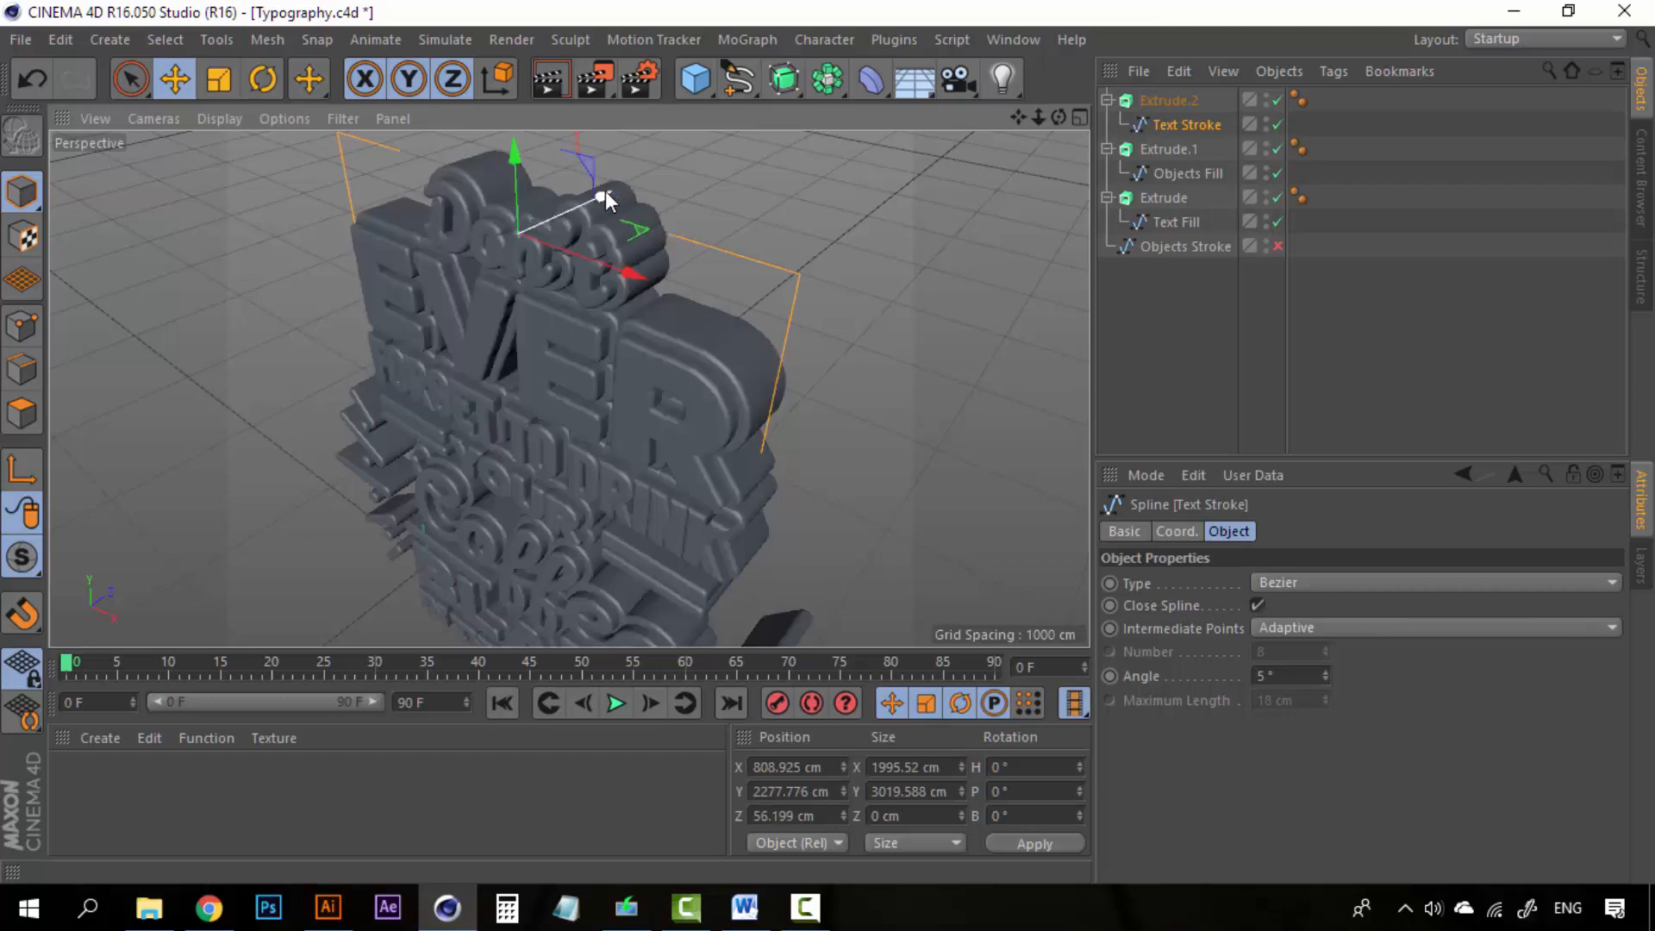
Examine from the side and the front how the Text Stroke layer sits behind the lettering, from Don't down to Coffee
left_click_drag(596, 498, 765, 313, "alt")
scroll(715, 437, "down", 4)
left_click_drag(715, 439, 463, 449, "alt")
scroll(681, 412, "up", 4)
left_click_drag(725, 448, 824, 500, "alt")
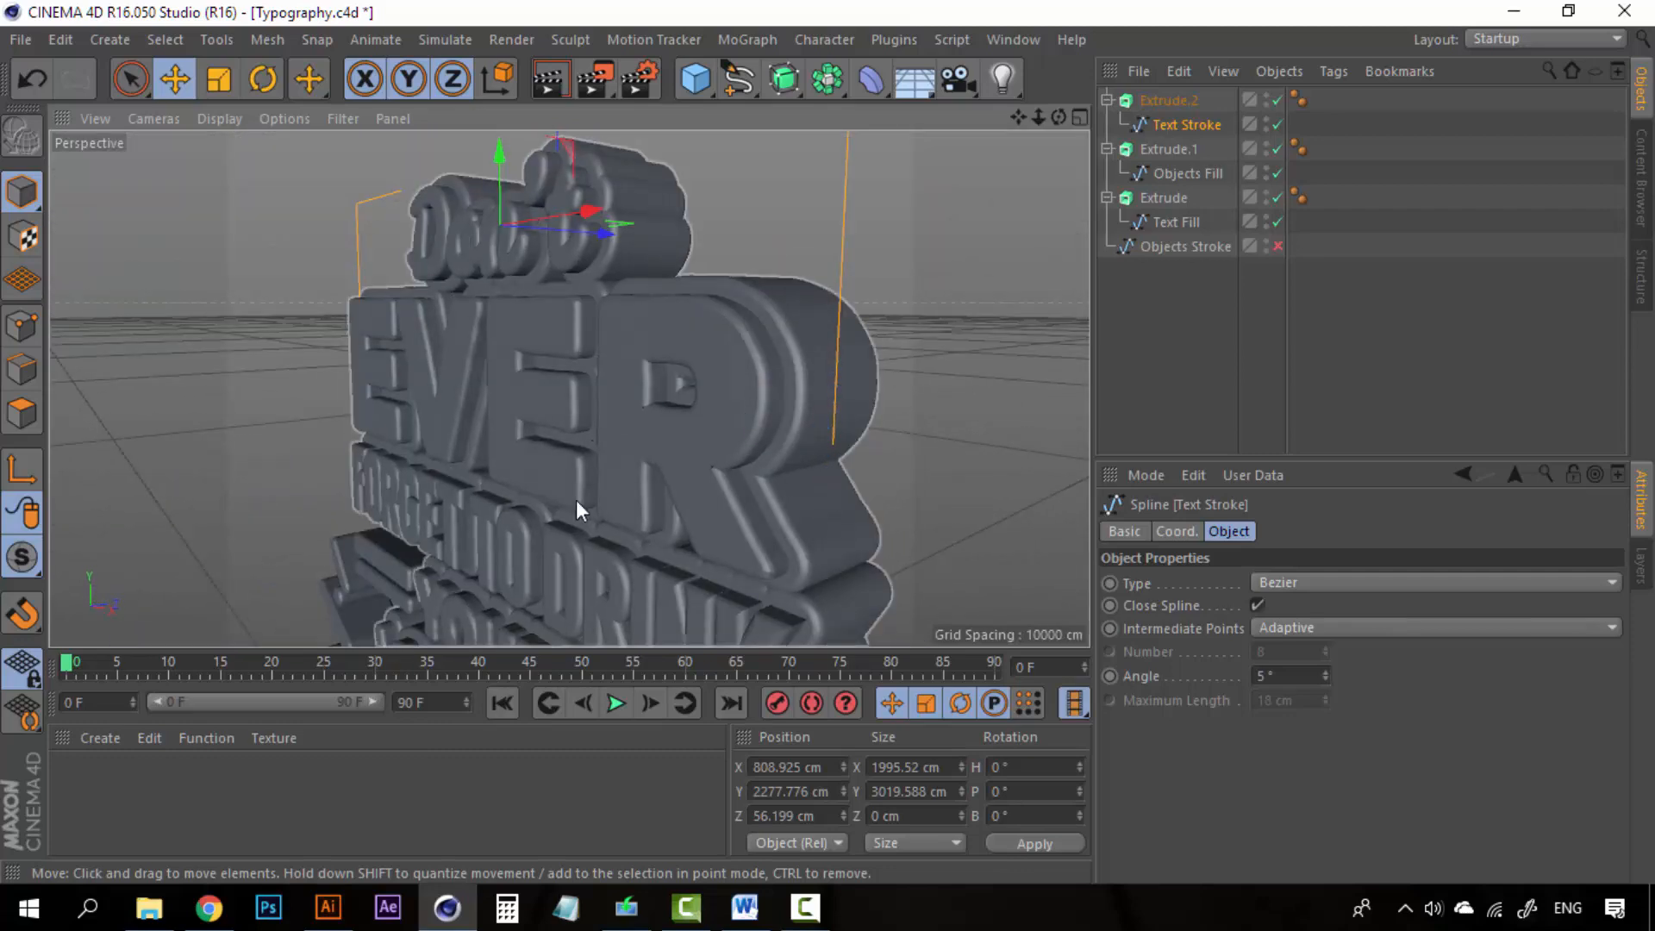
left_click_drag(589, 492, 736, 497, "alt")
scroll(735, 496, "down", 3)
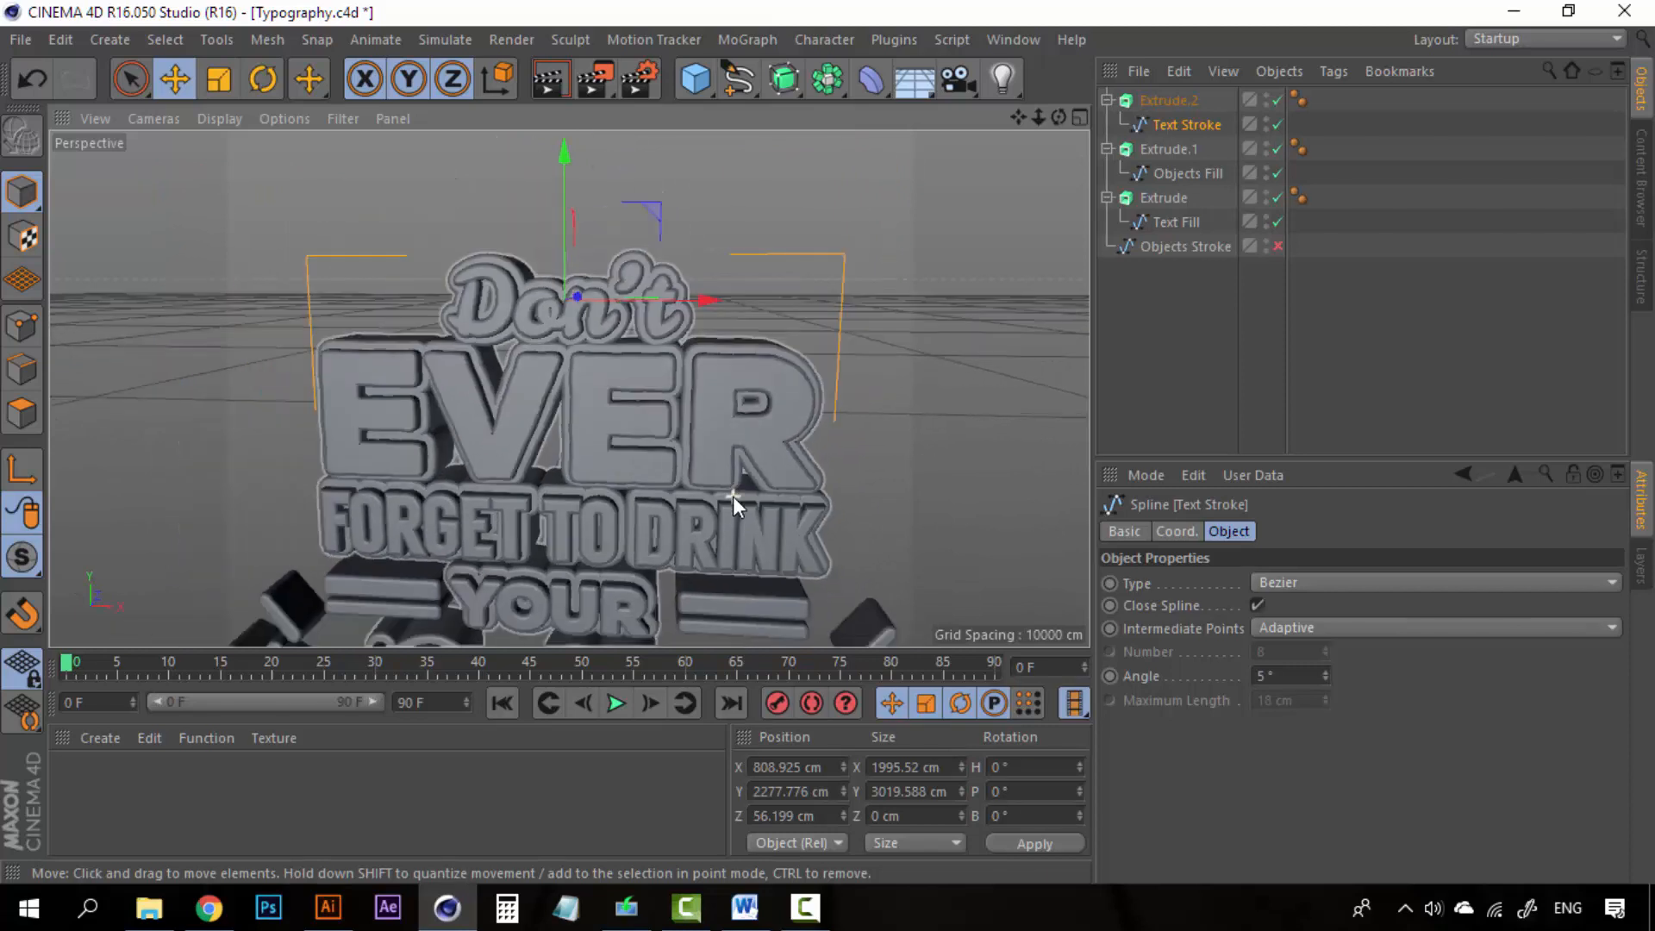
scroll(744, 529, "down", 1)
middle_click_drag(724, 514, 709, 363, "alt")
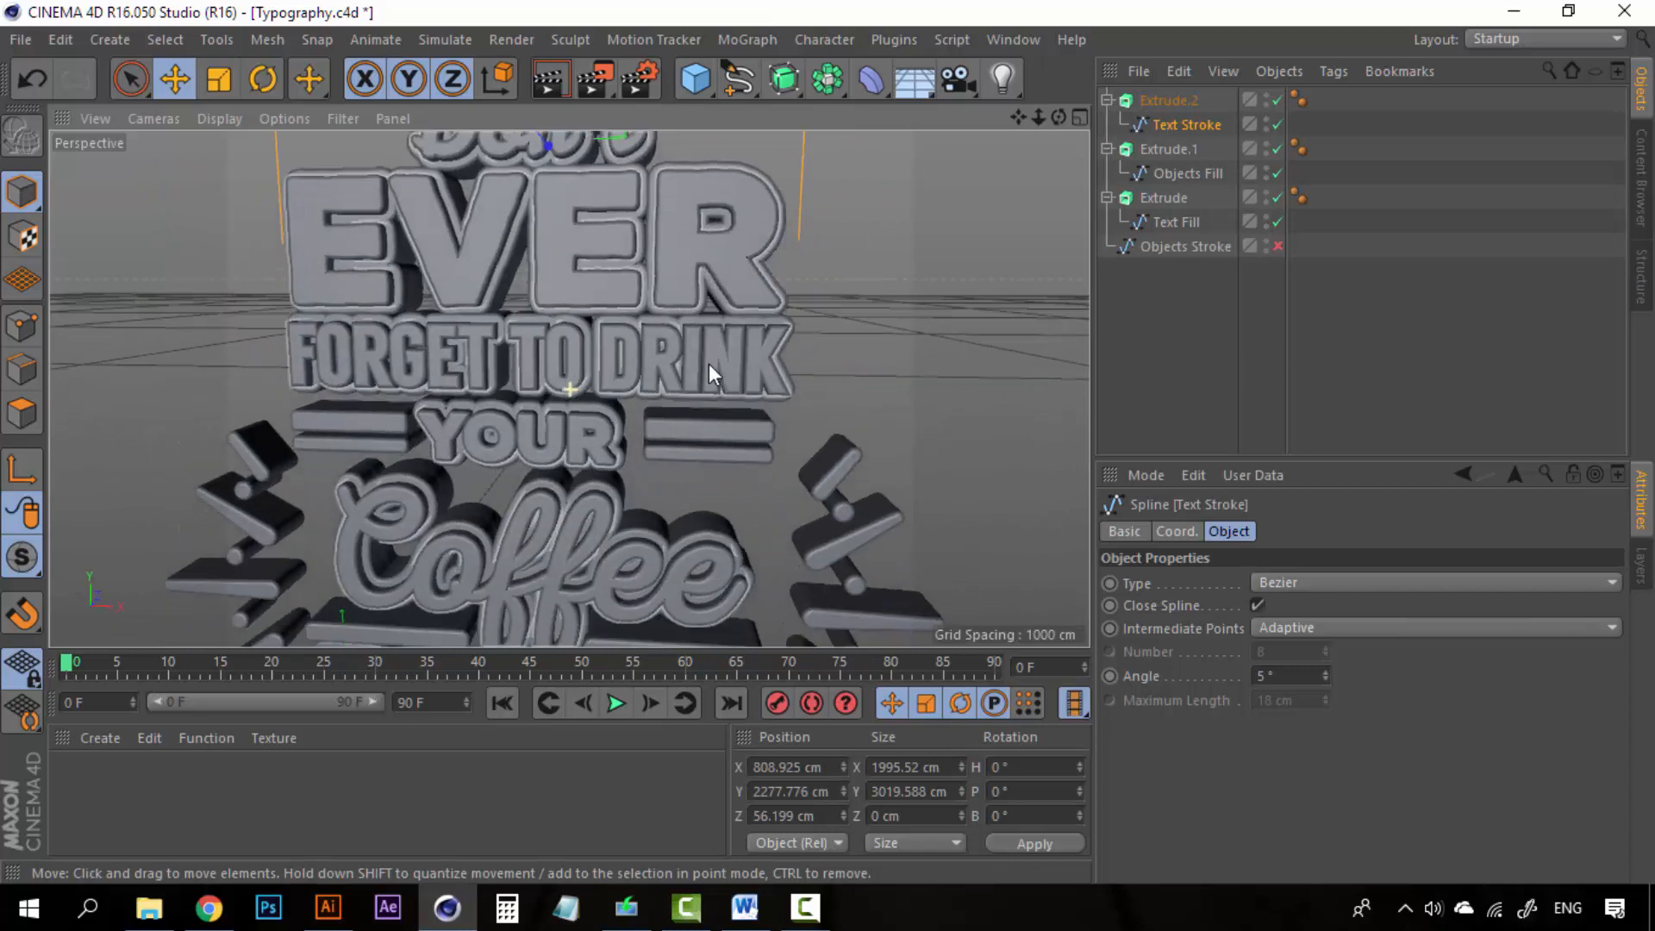
Enable the Objects Stroke spline and duplicate the Extrude object that holds the Text Stroke spline
left_click(1181, 246)
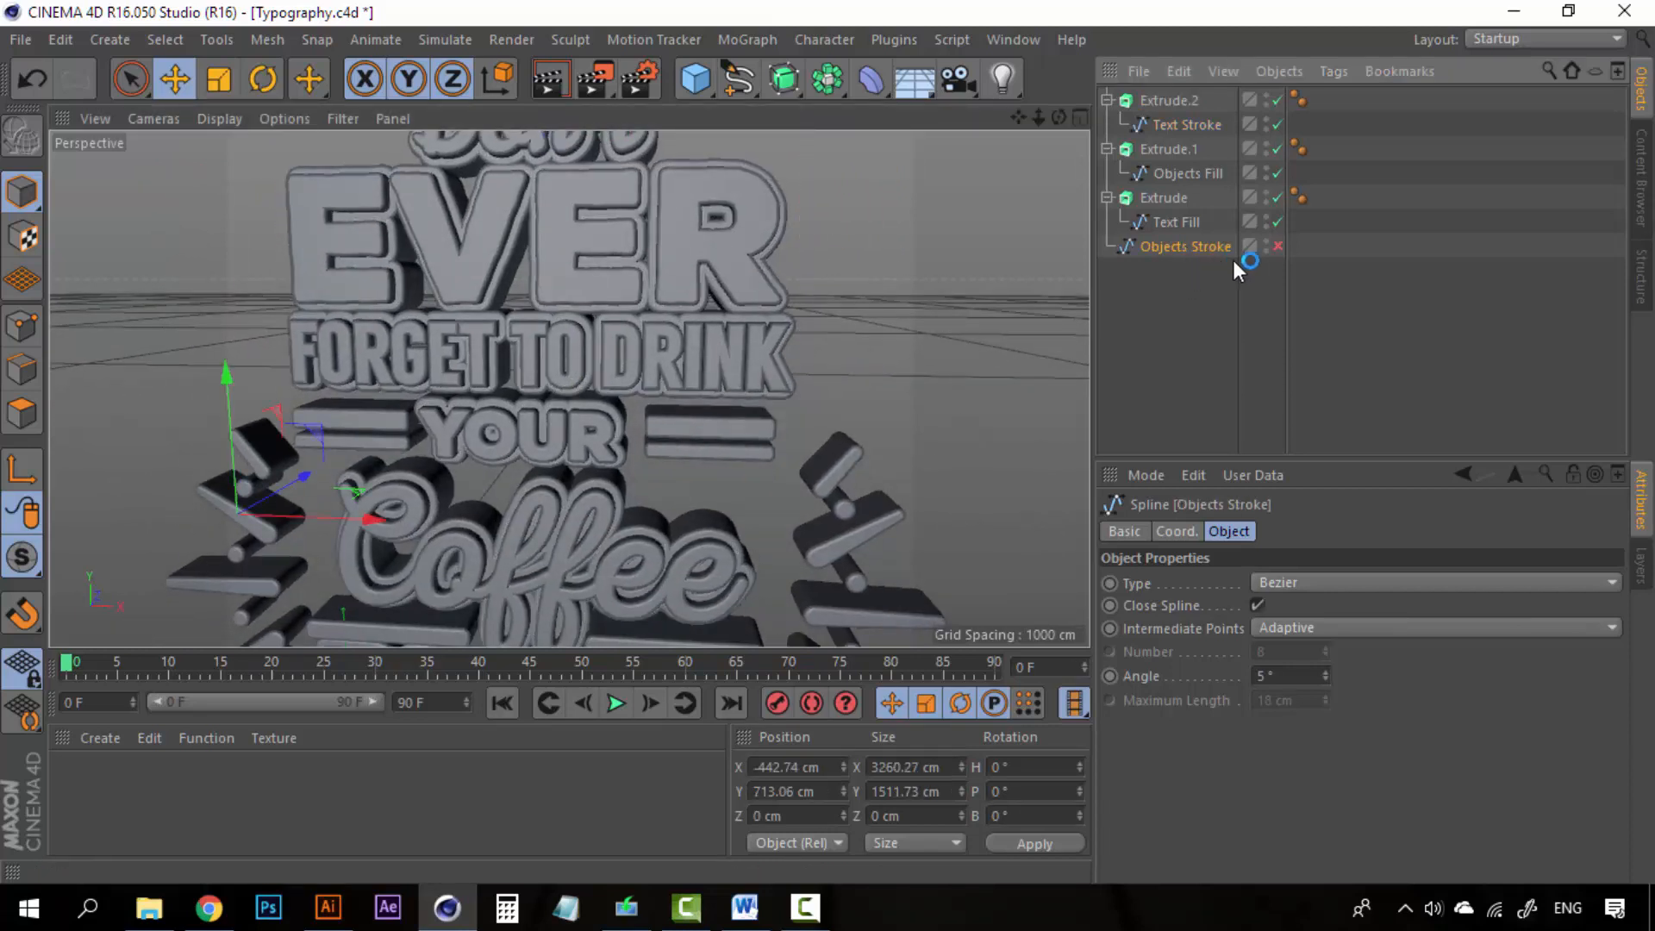
left_click(1279, 246)
left_click(1166, 100)
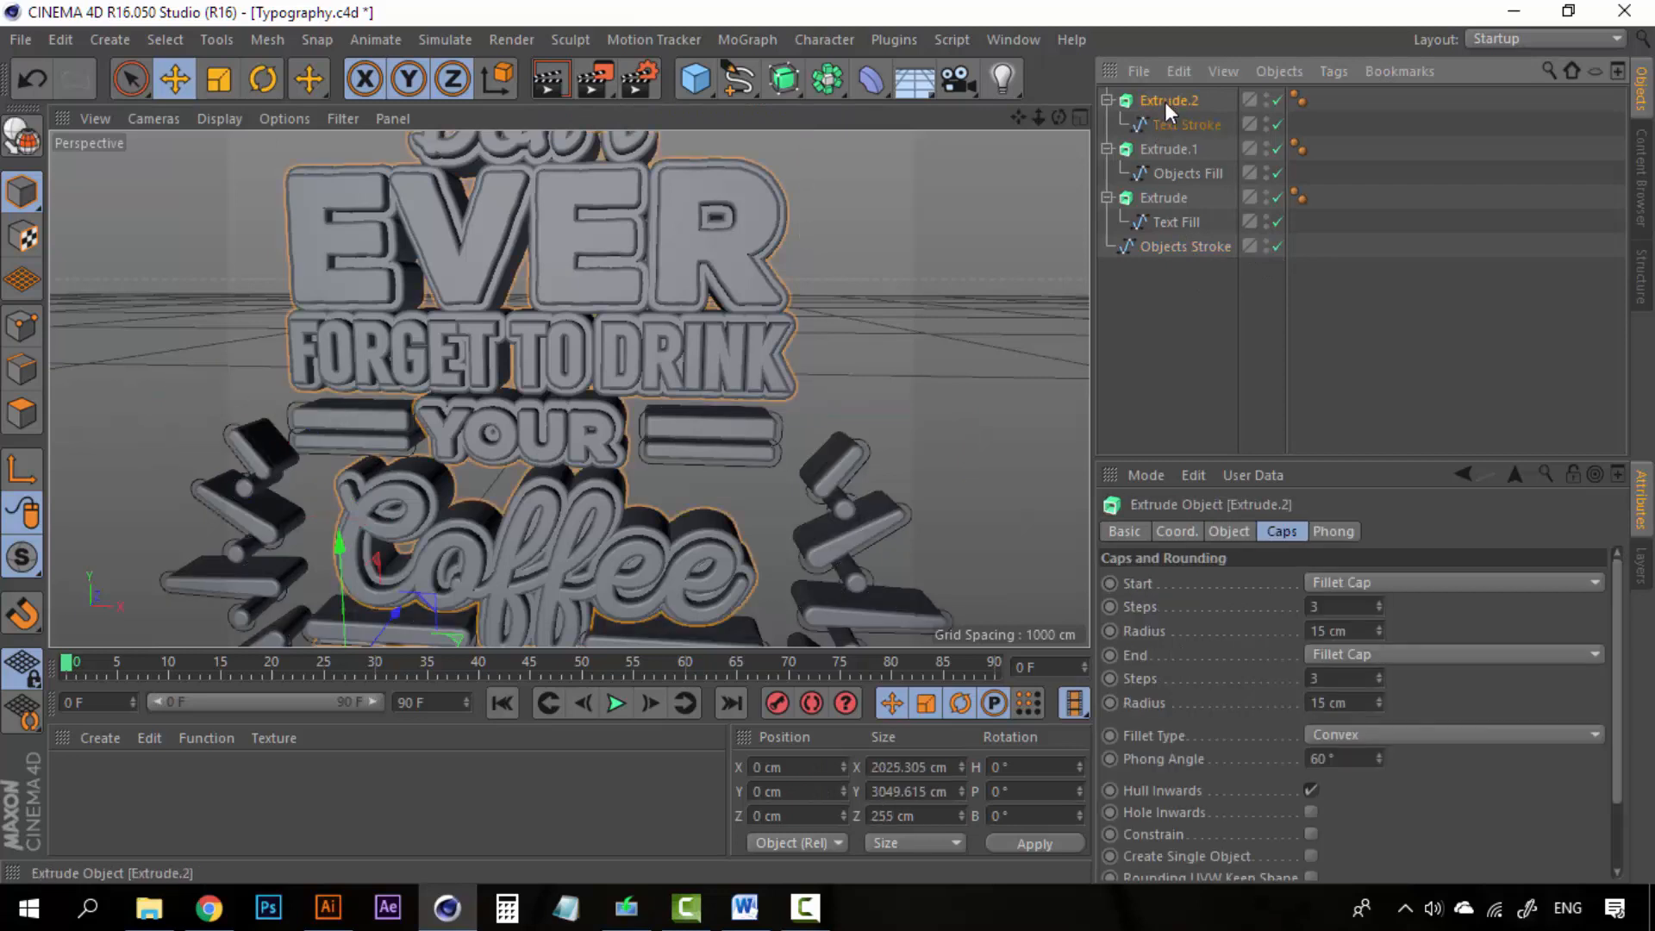
key("ctrl+c")
key("ctrl+v")
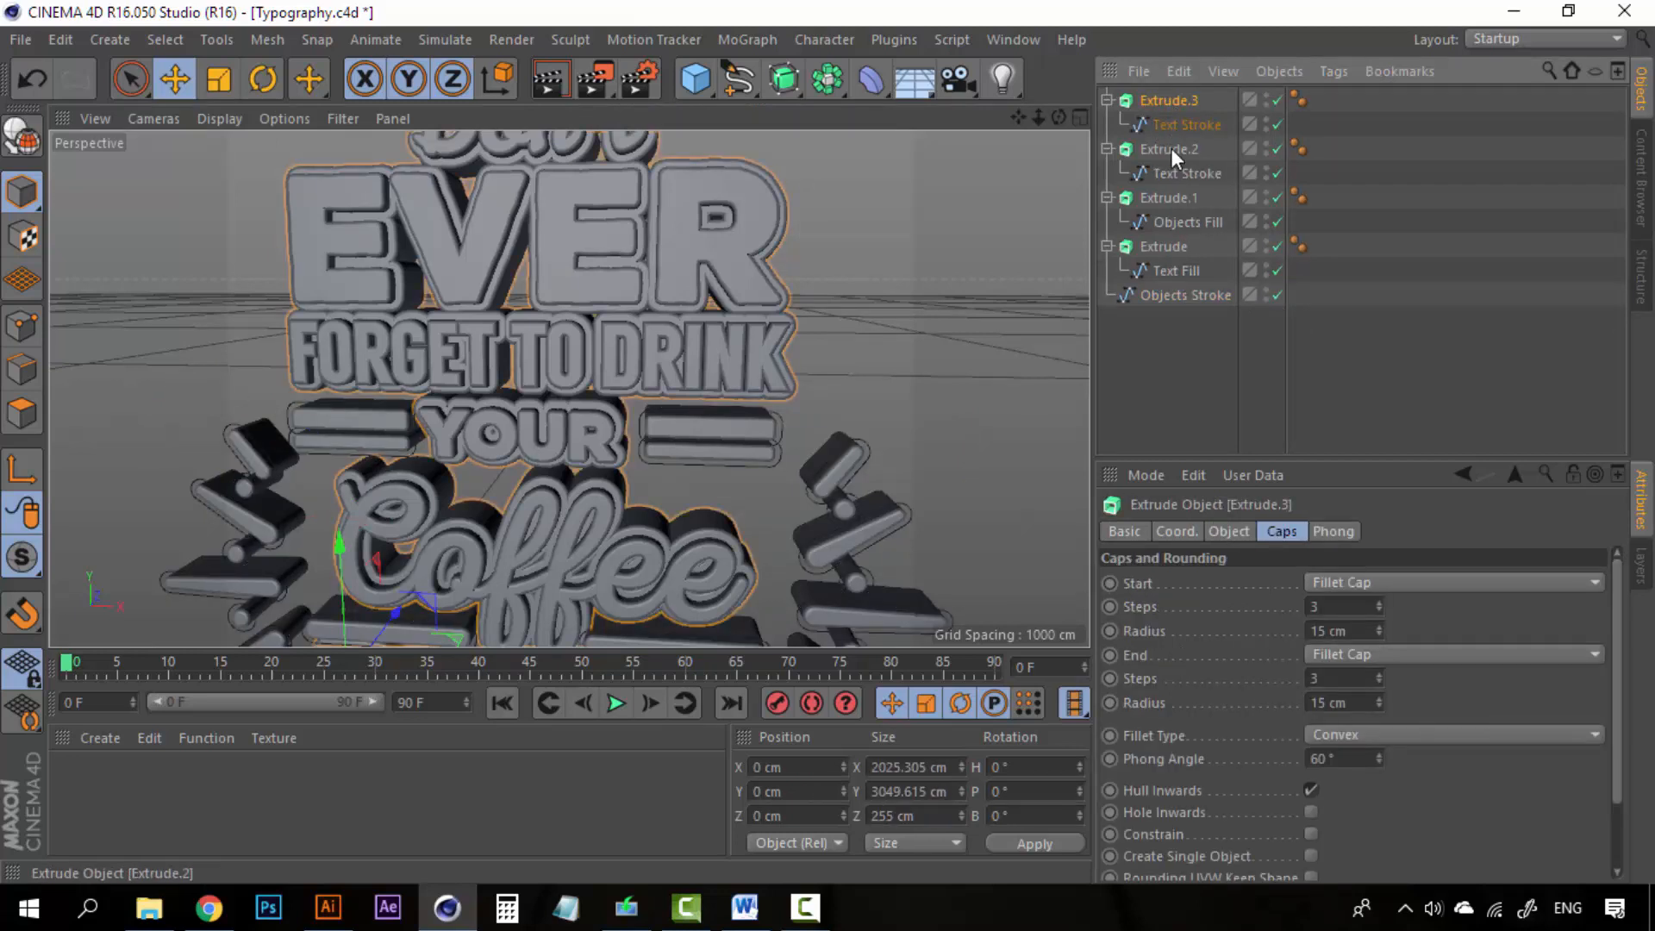
Delete the Text Stroke spline inside the Extrude copy and nest the Objects Stroke spline under that copy
left_click(1180, 125)
key("Delete")
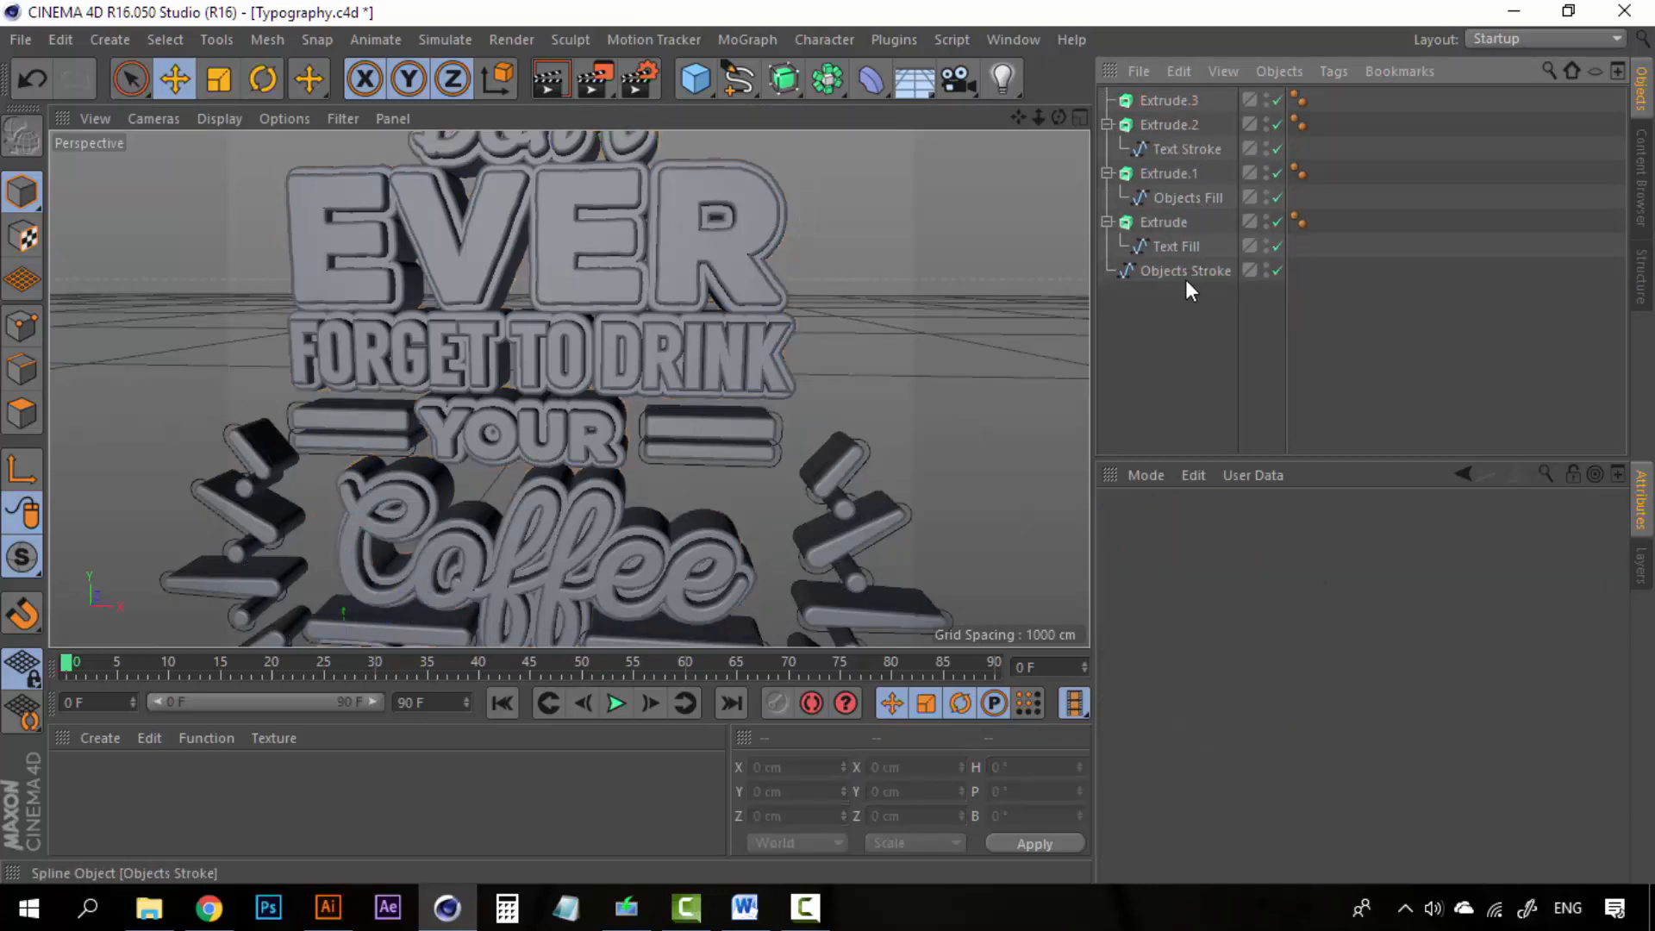
left_click(1186, 273)
left_click_drag(1186, 275, 1165, 100)
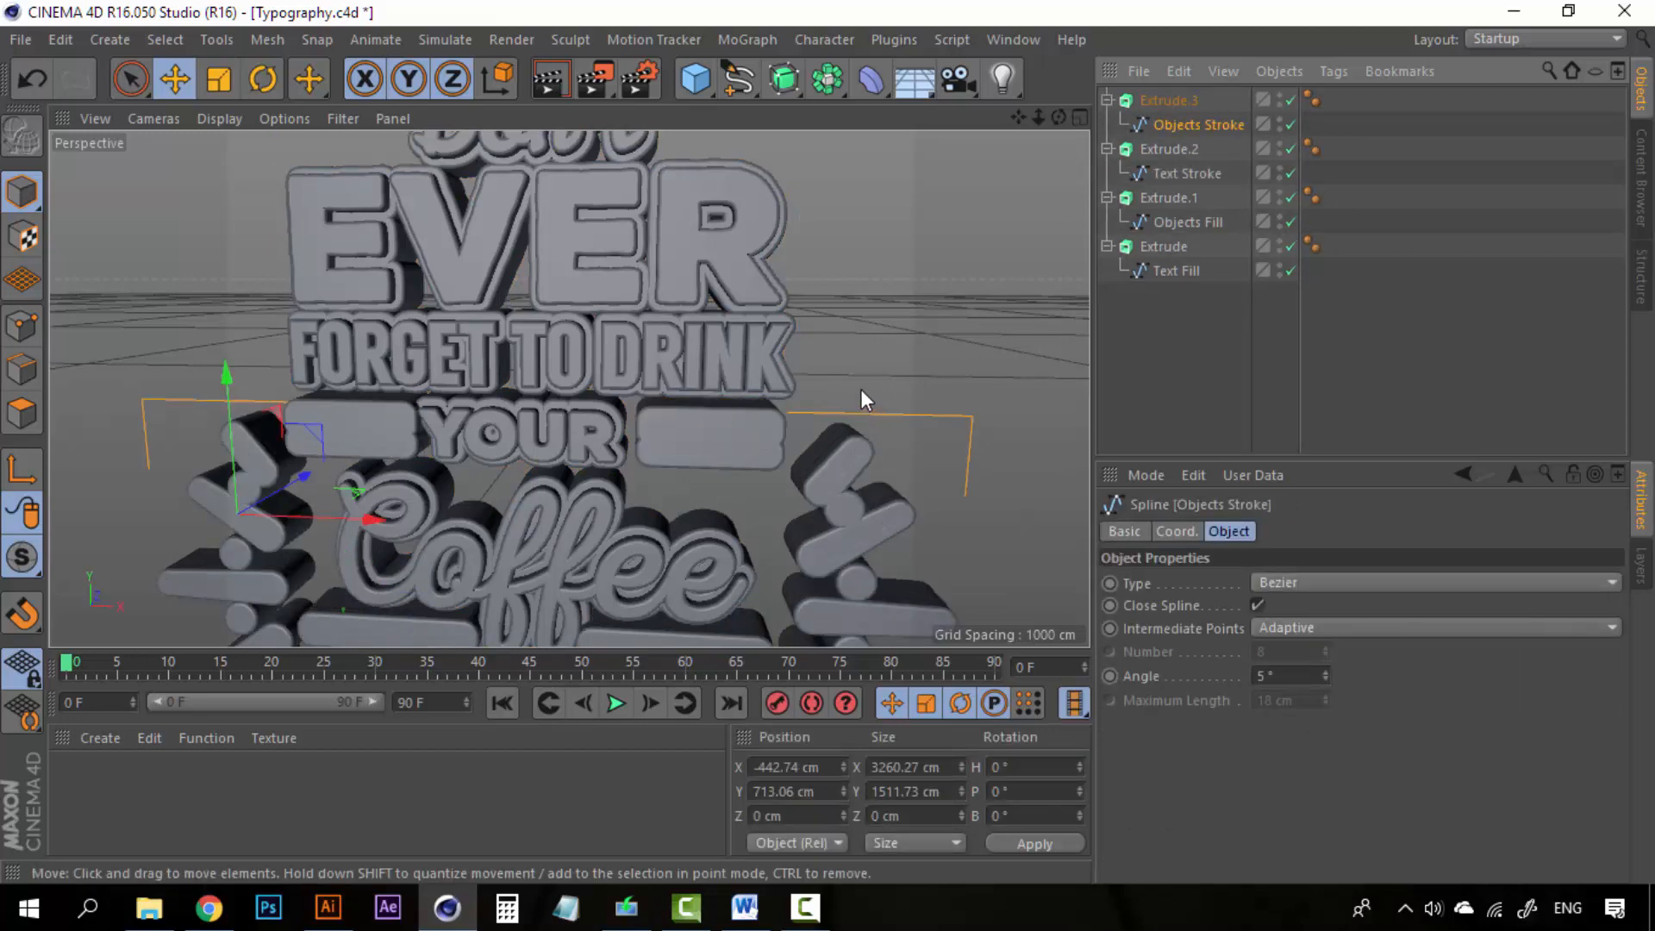
Copy the Text Stroke spline's Z position to the Objects Stroke spline, setting its Z position to 56.199 cm
left_click_drag(861, 389, 736, 443, "alt")
scroll(734, 439, "down", 3)
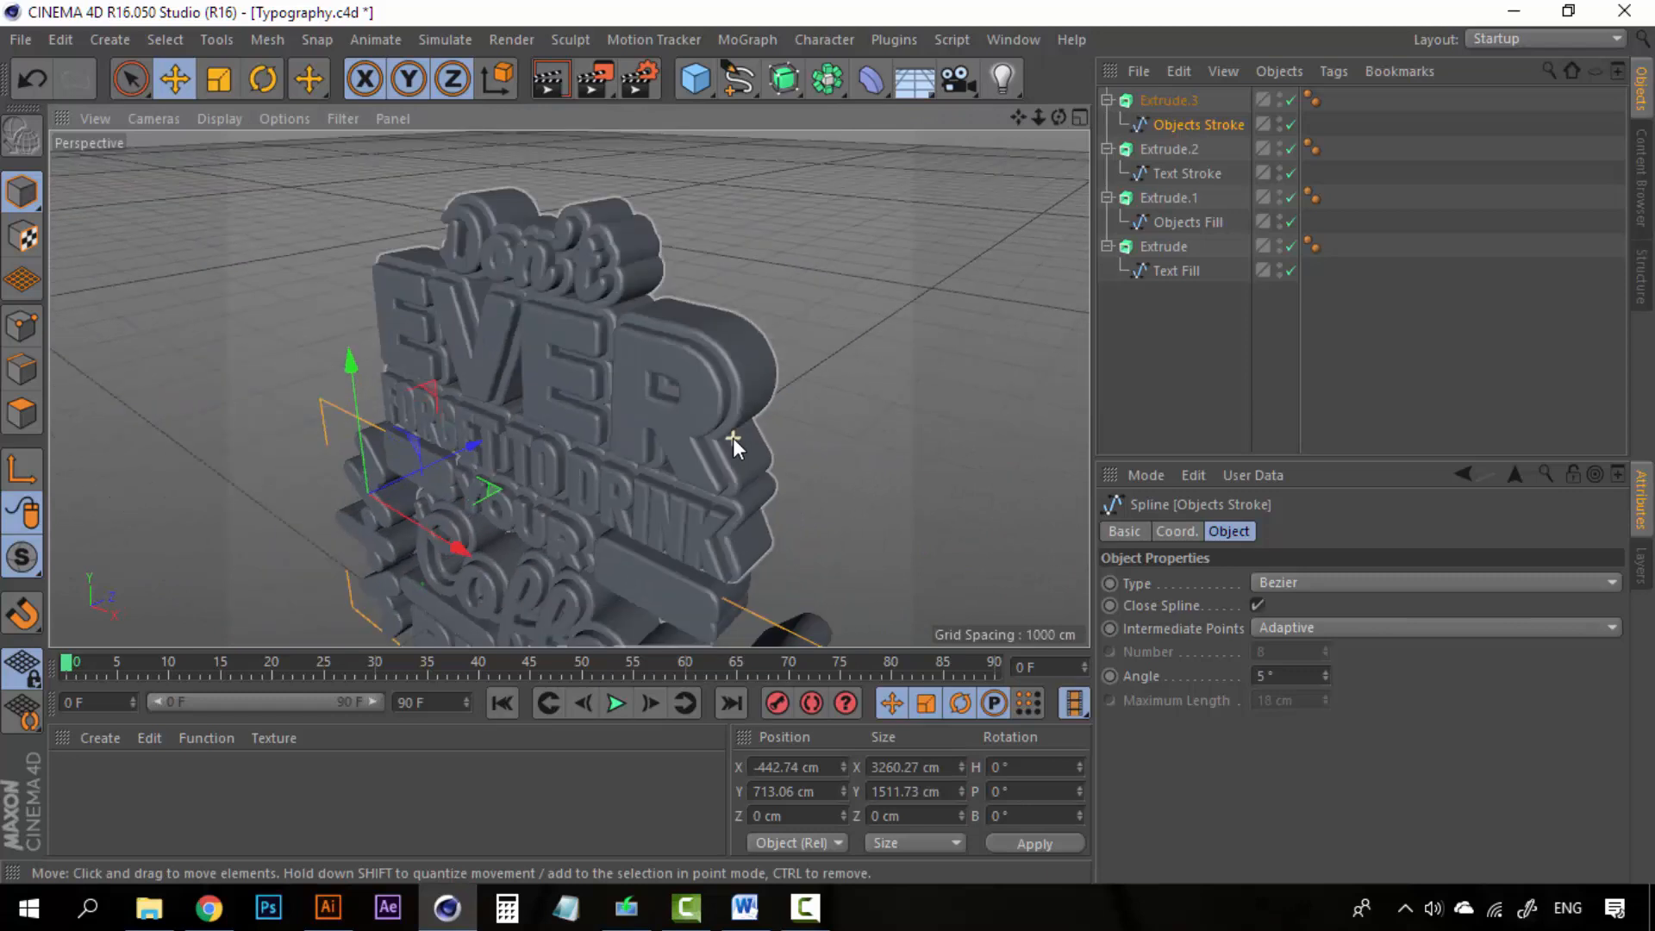
middle_click_drag(819, 510, 843, 314, "alt")
left_click_drag(841, 314, 842, 386, "alt")
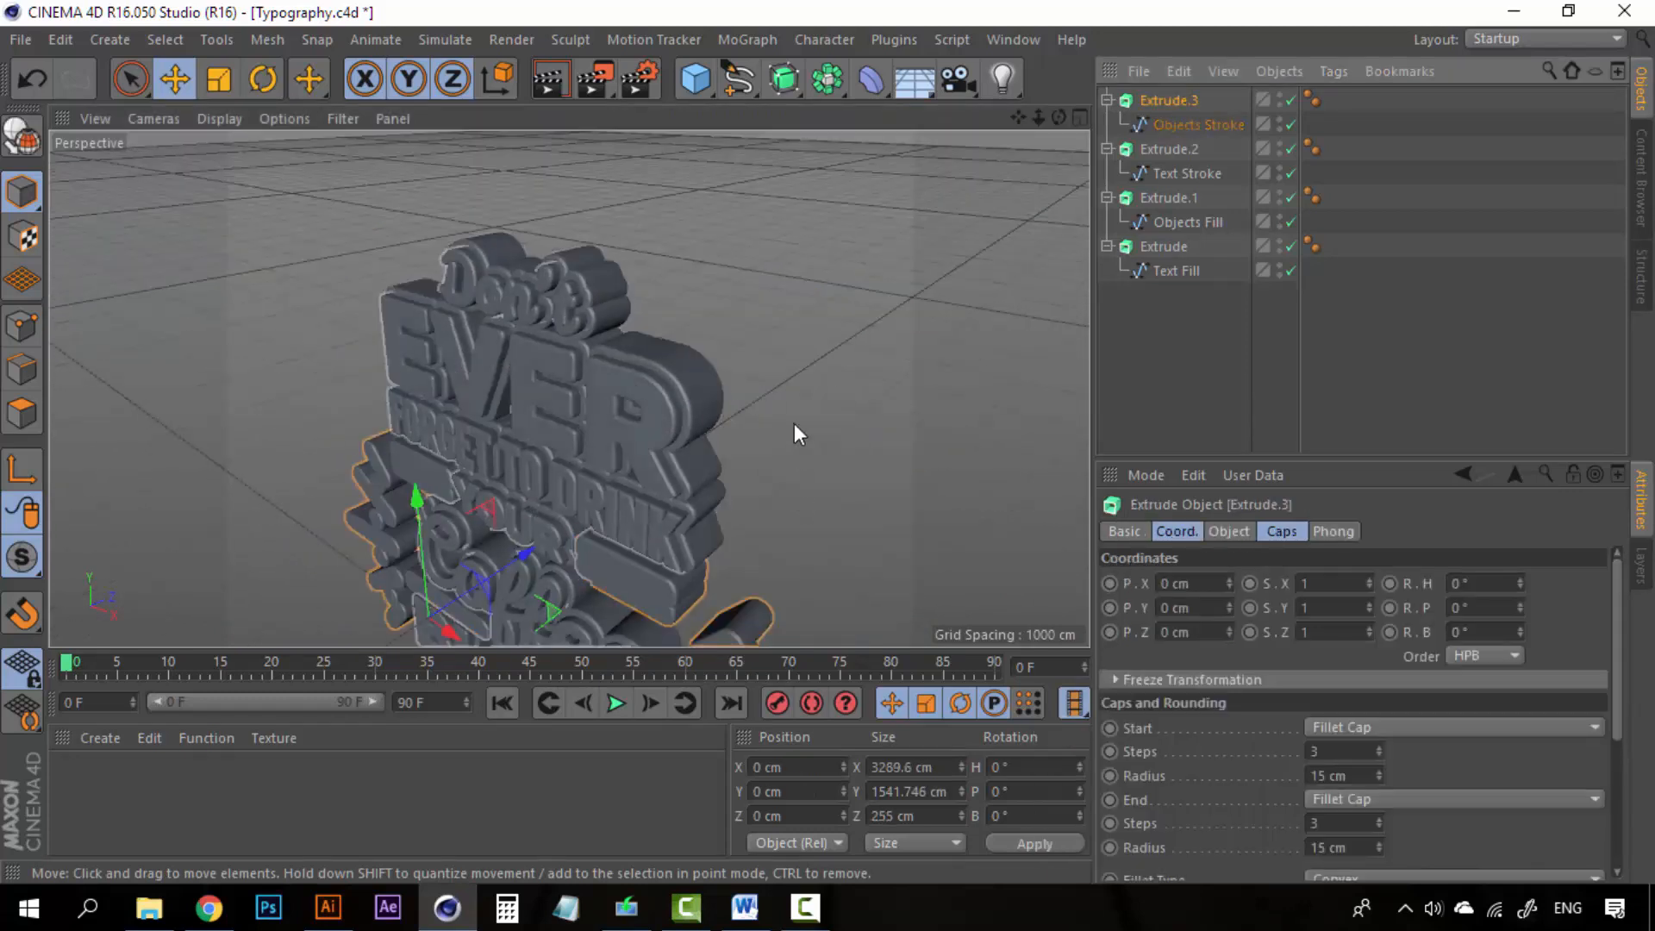
left_click_drag(794, 423, 674, 547, "alt")
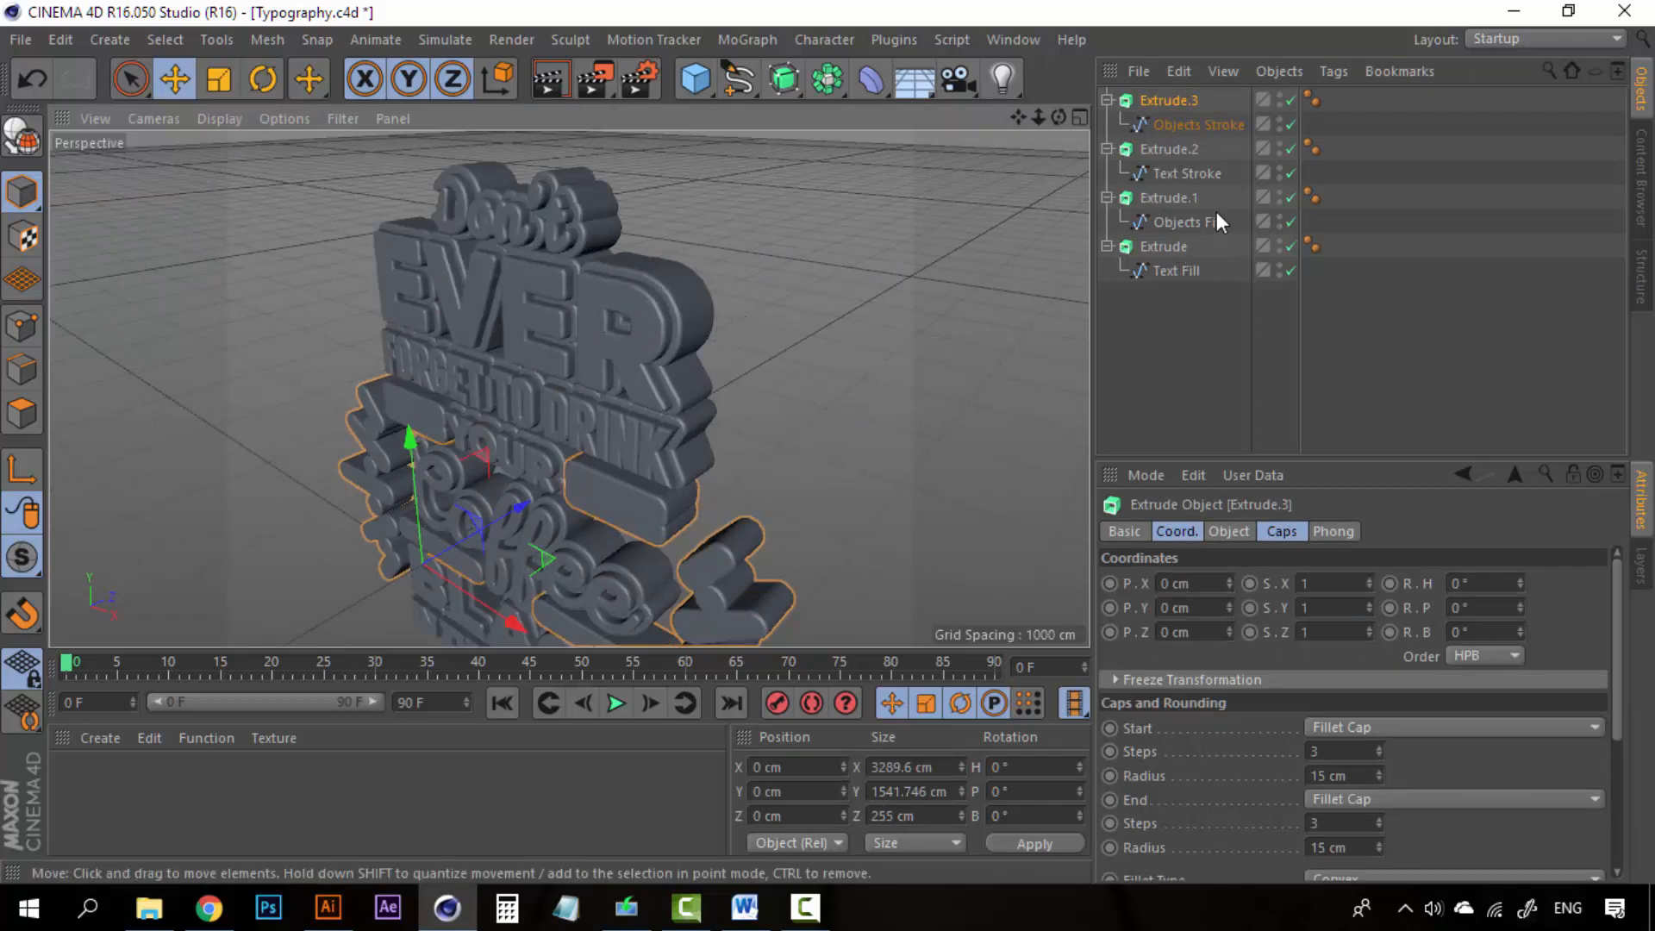
left_click(1201, 174)
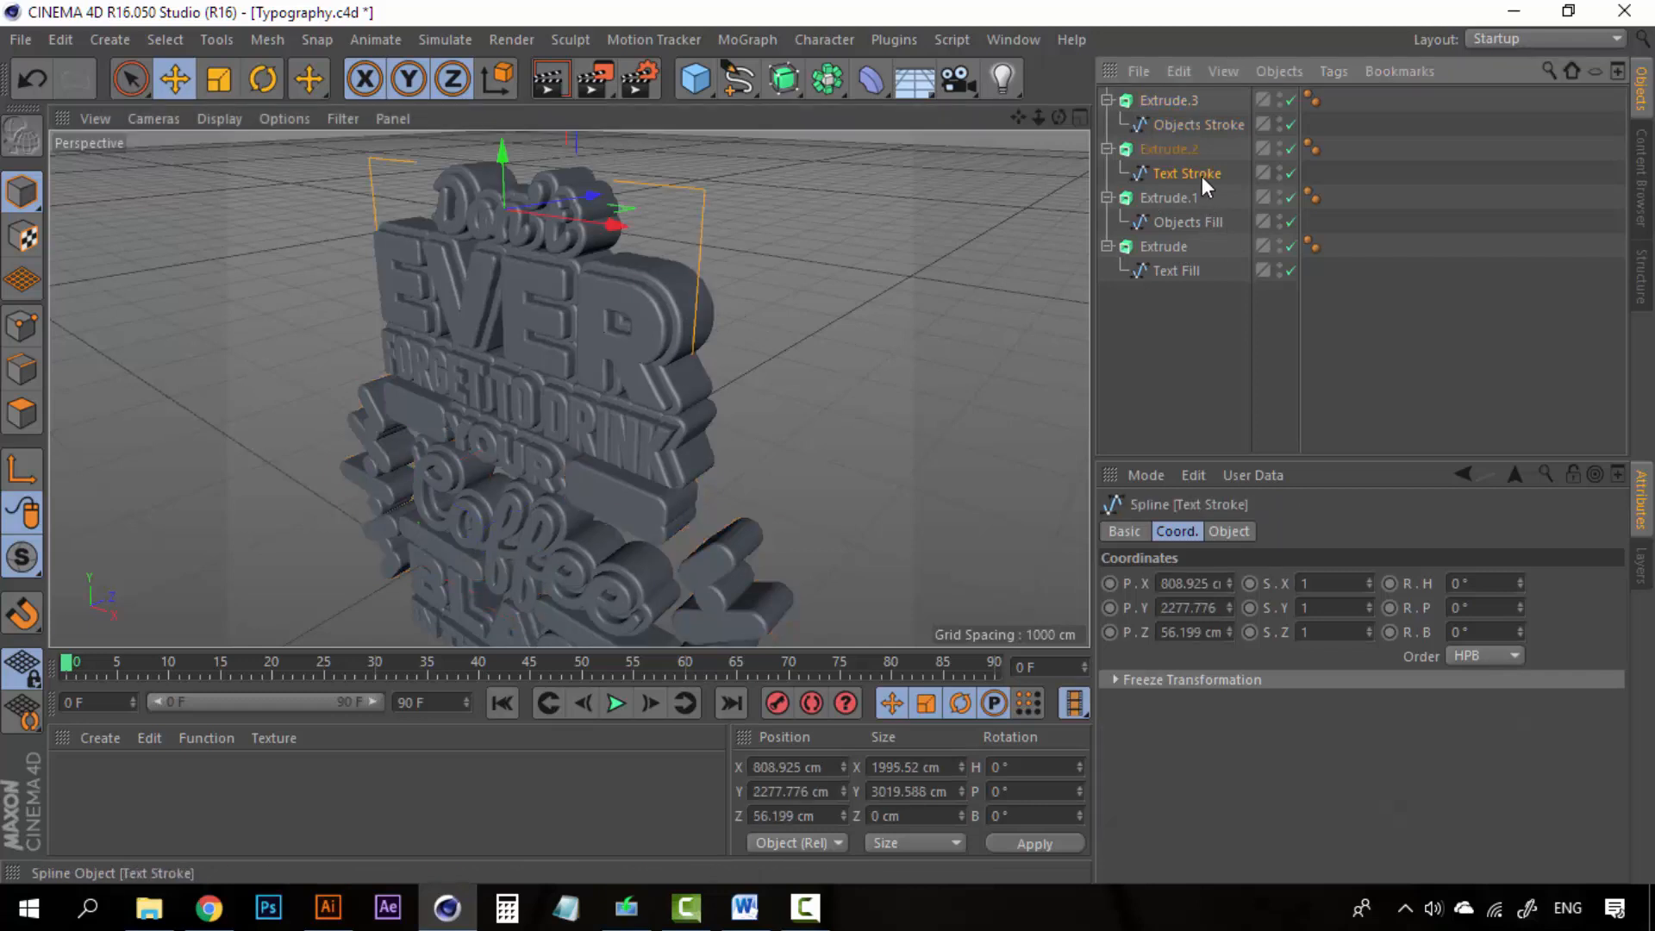
left_click(1192, 633)
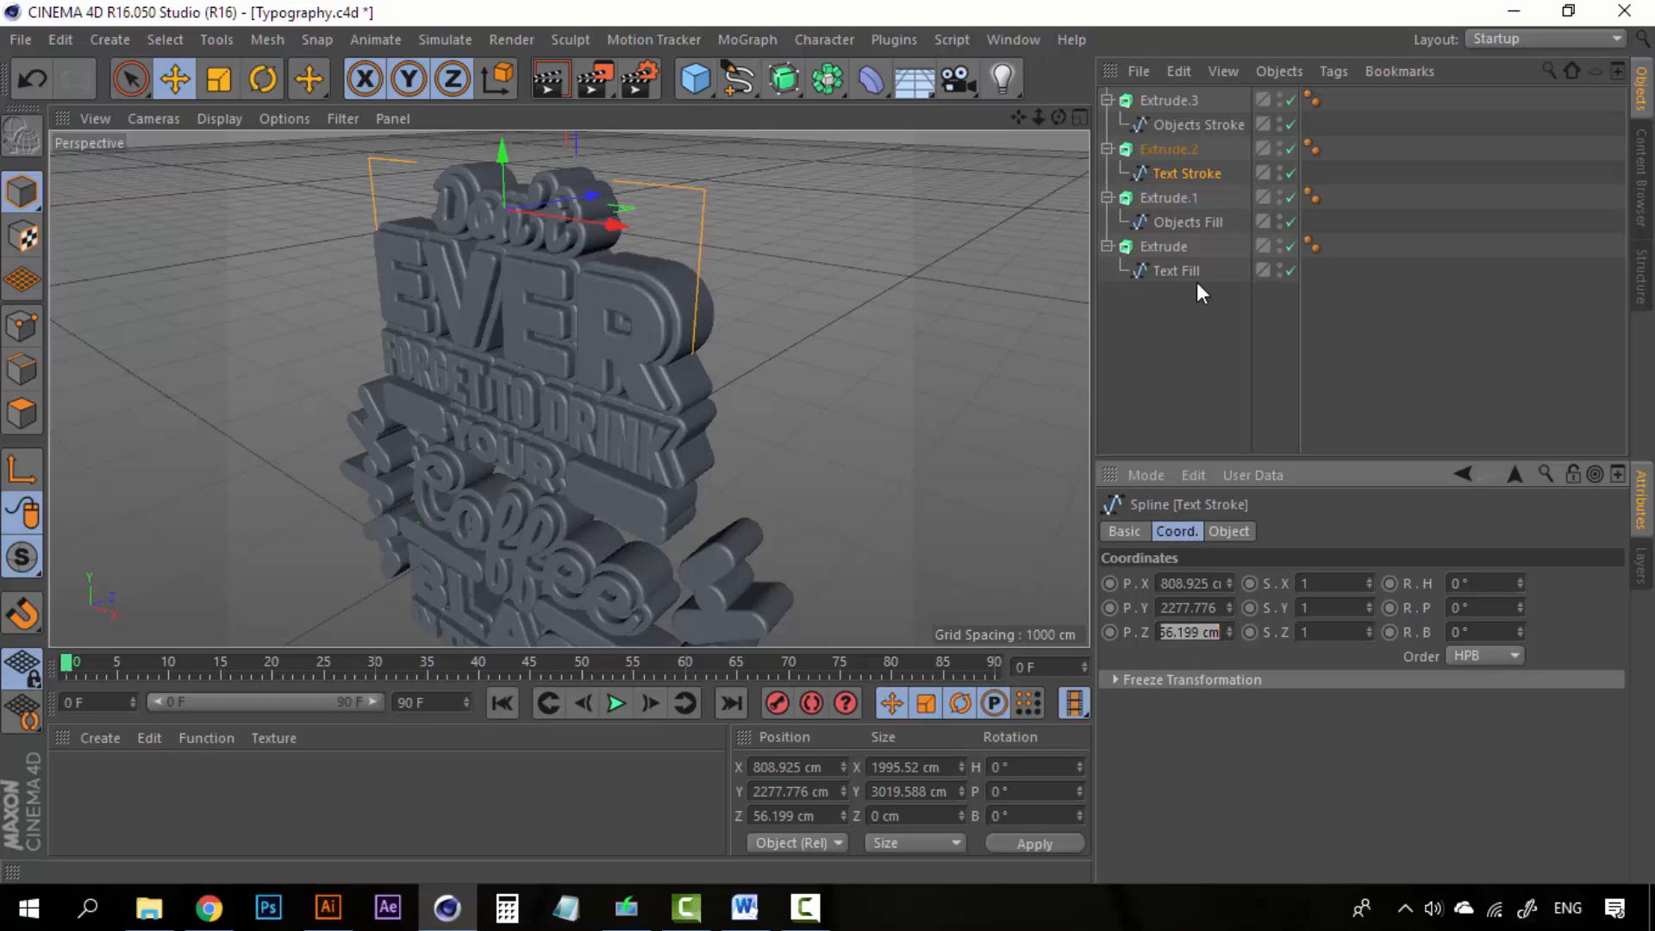
left_click(1188, 356)
left_click(1187, 122)
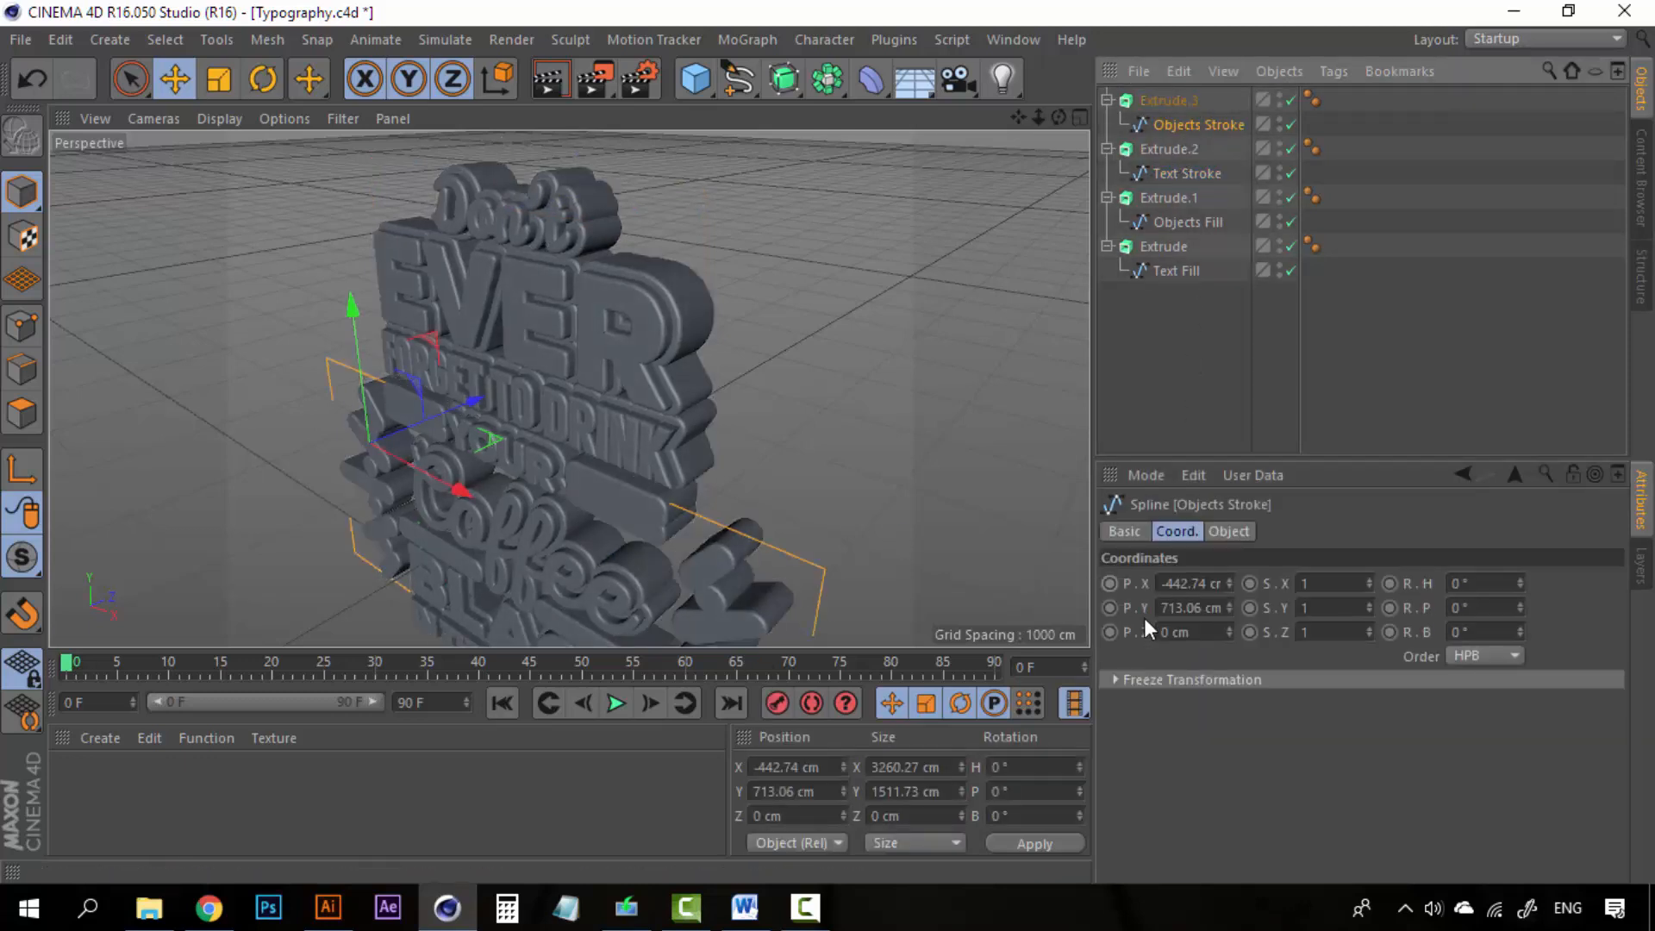
left_click(1203, 635)
key("ctrl+v")
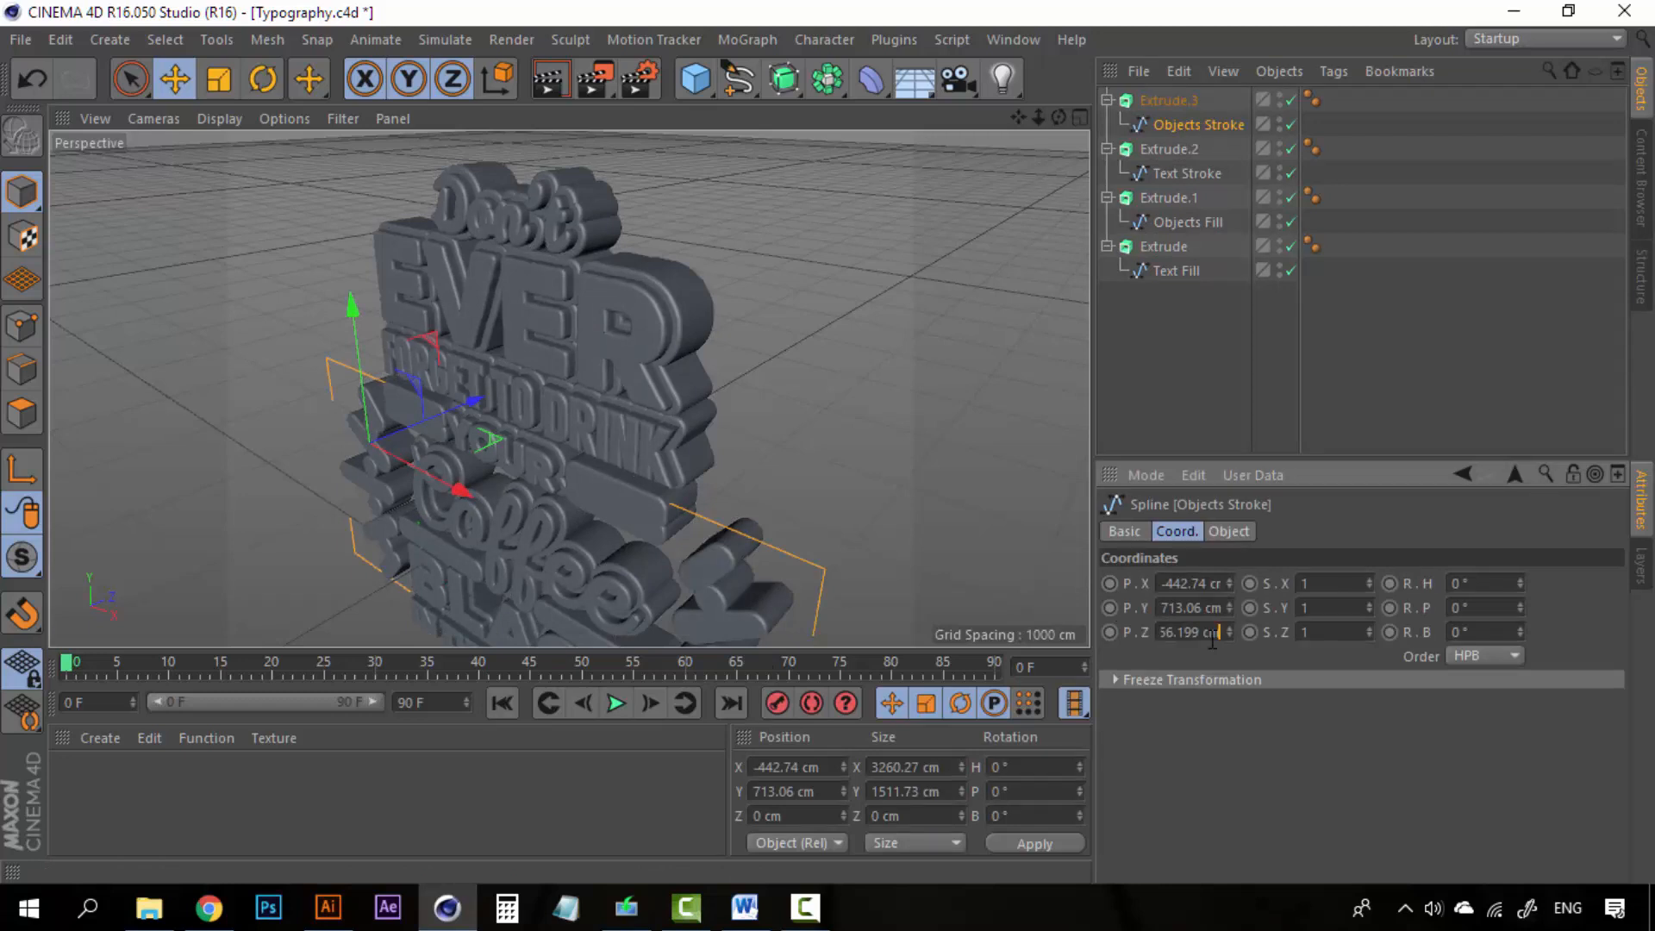
key("Return")
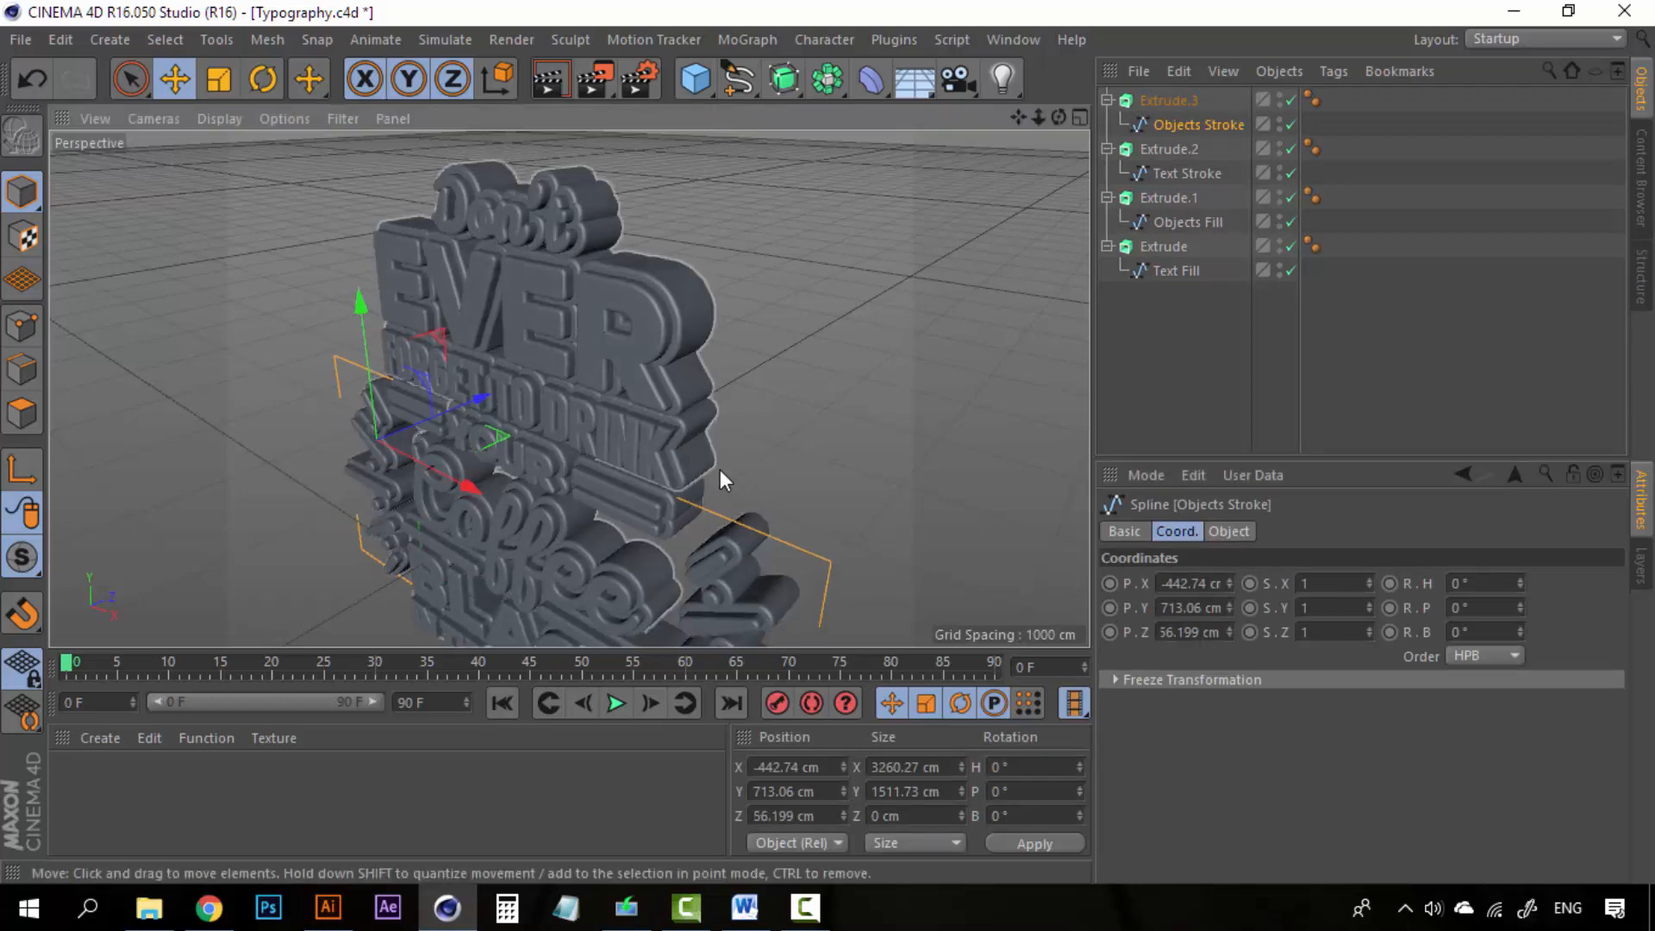
Render a viewport preview of the whole typography from the front and clear the object selection
left_click_drag(721, 470, 685, 426, "alt")
scroll(696, 363, "up", 2)
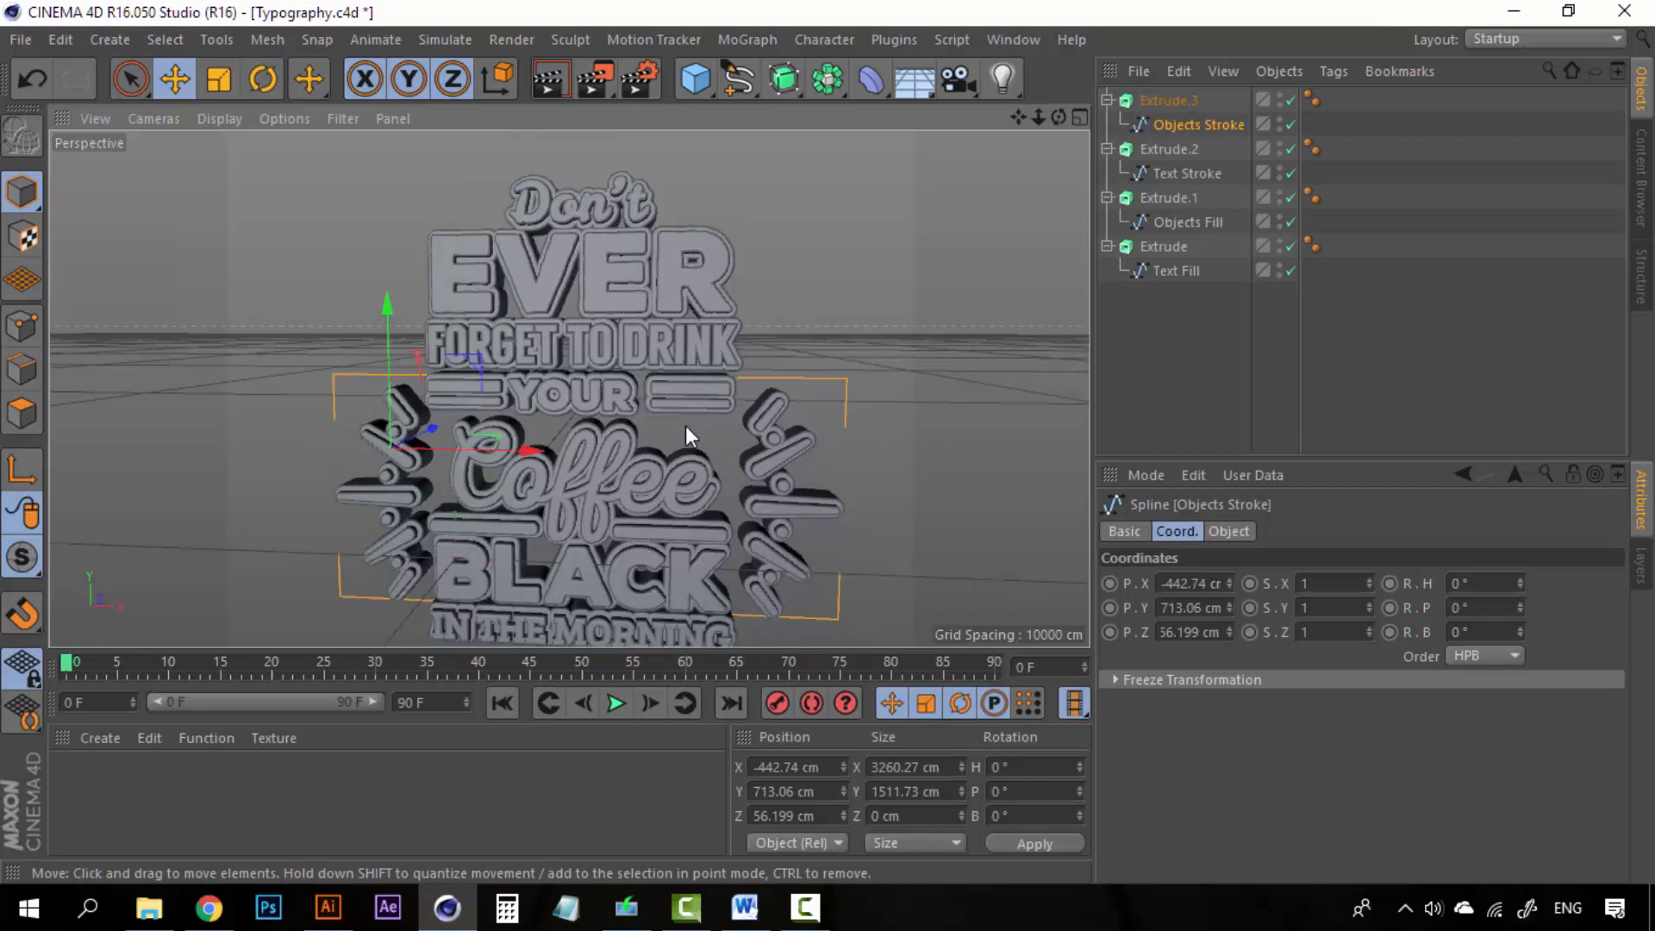
scroll(685, 426, "down", 2)
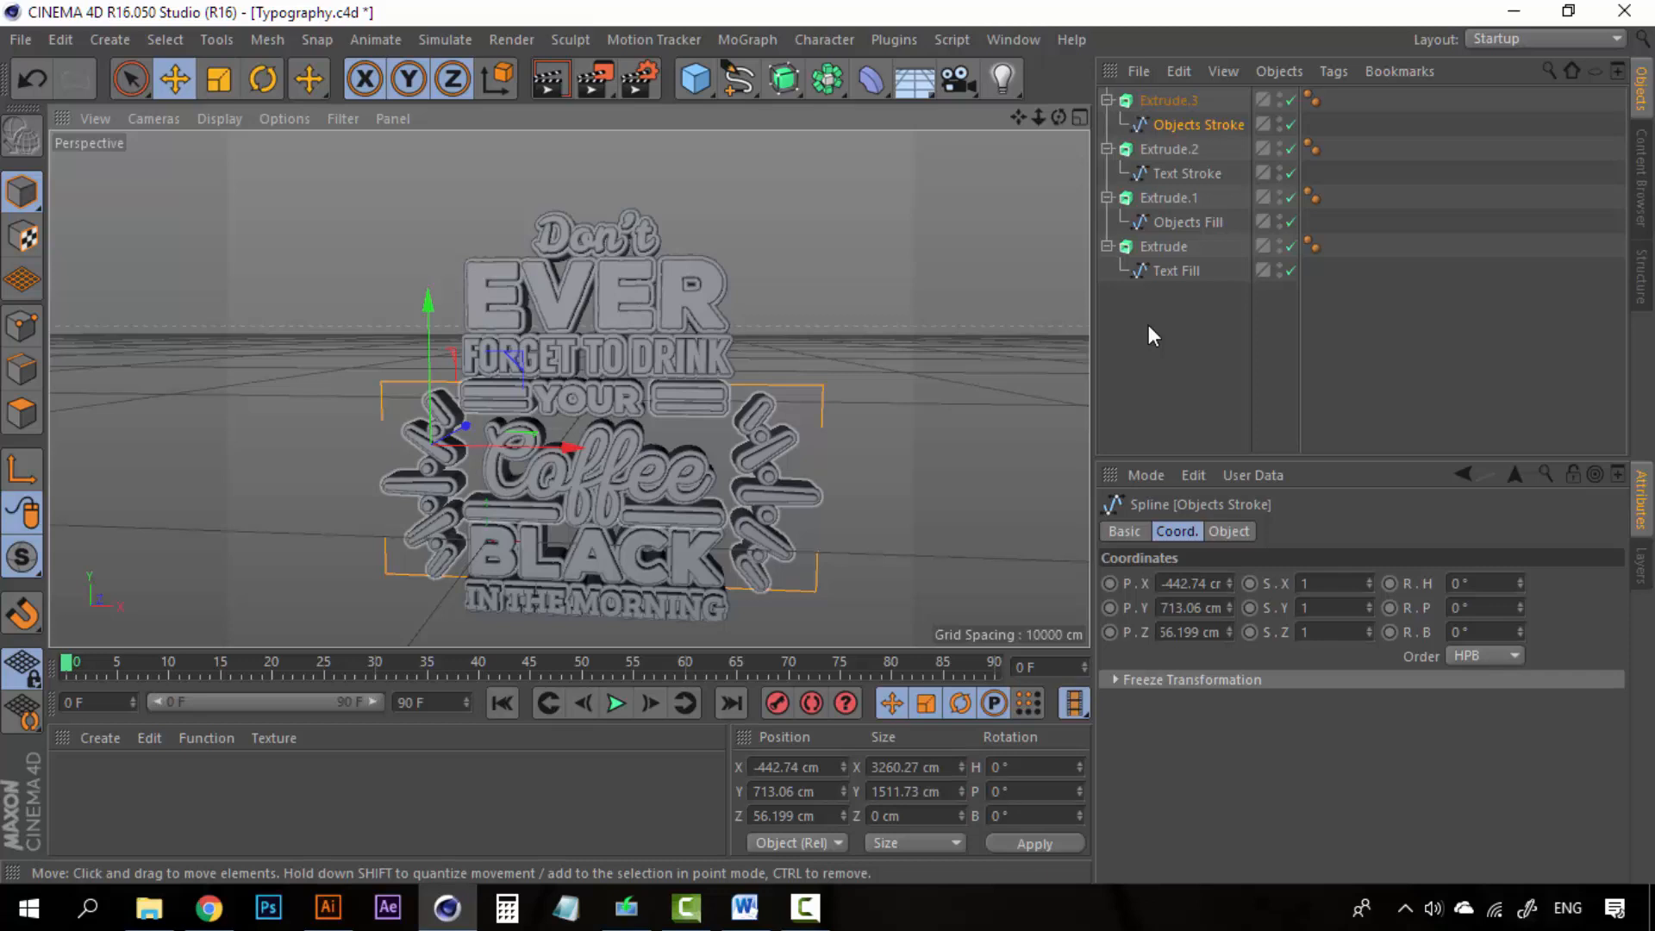
key("ctrl+r")
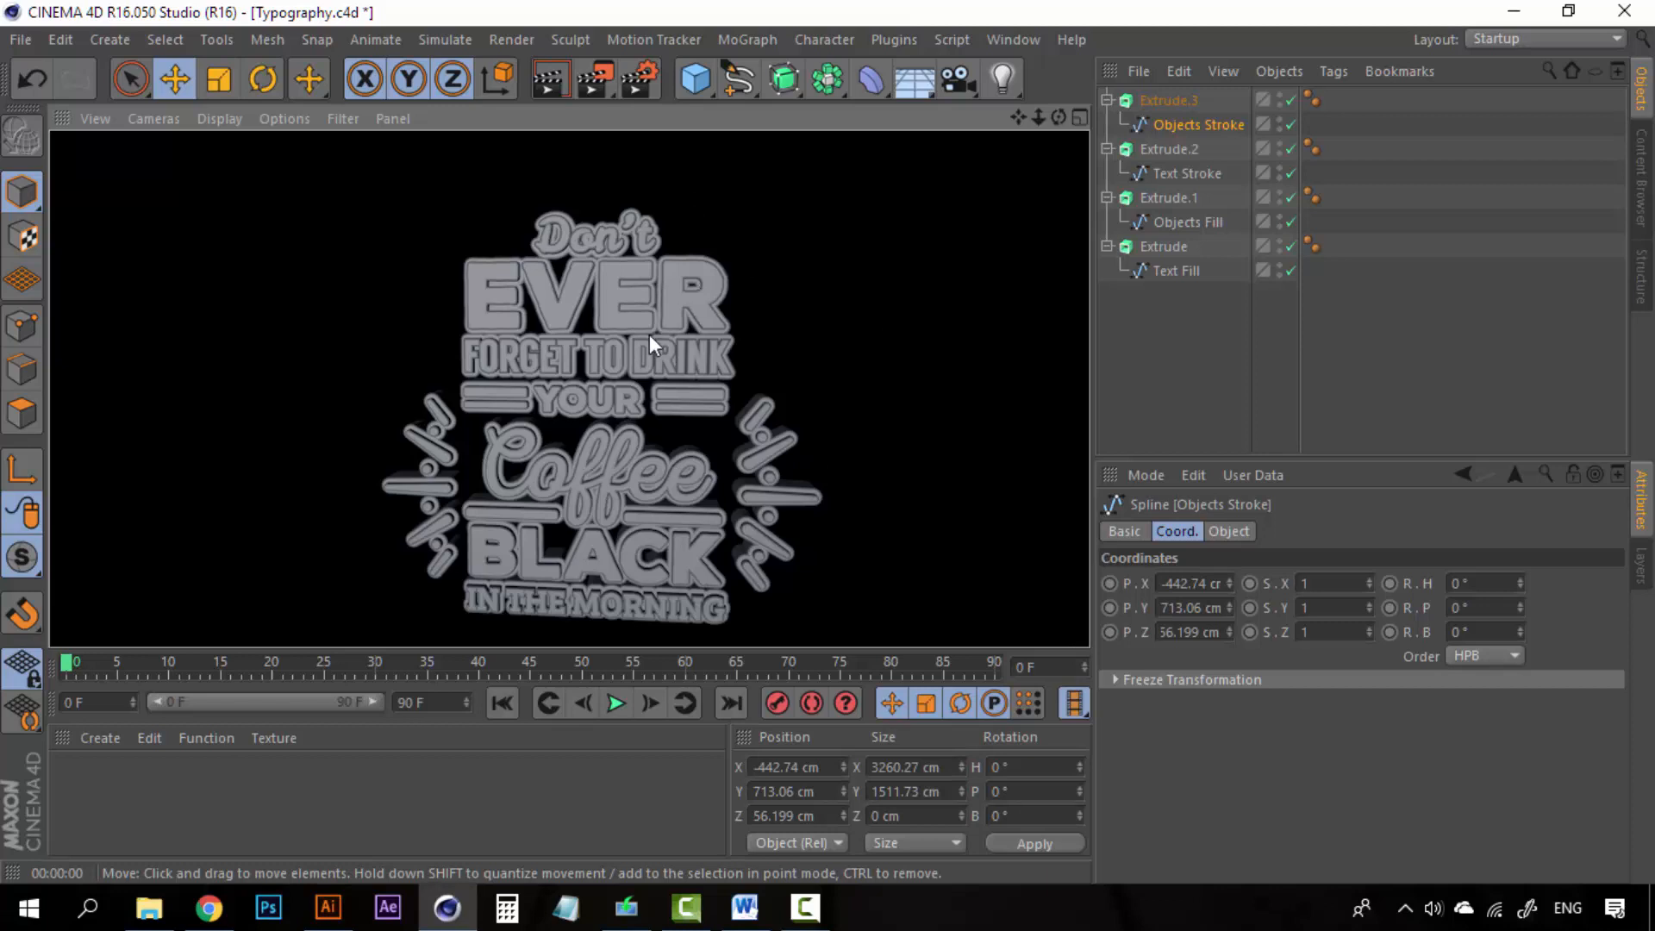
left_click(1153, 362)
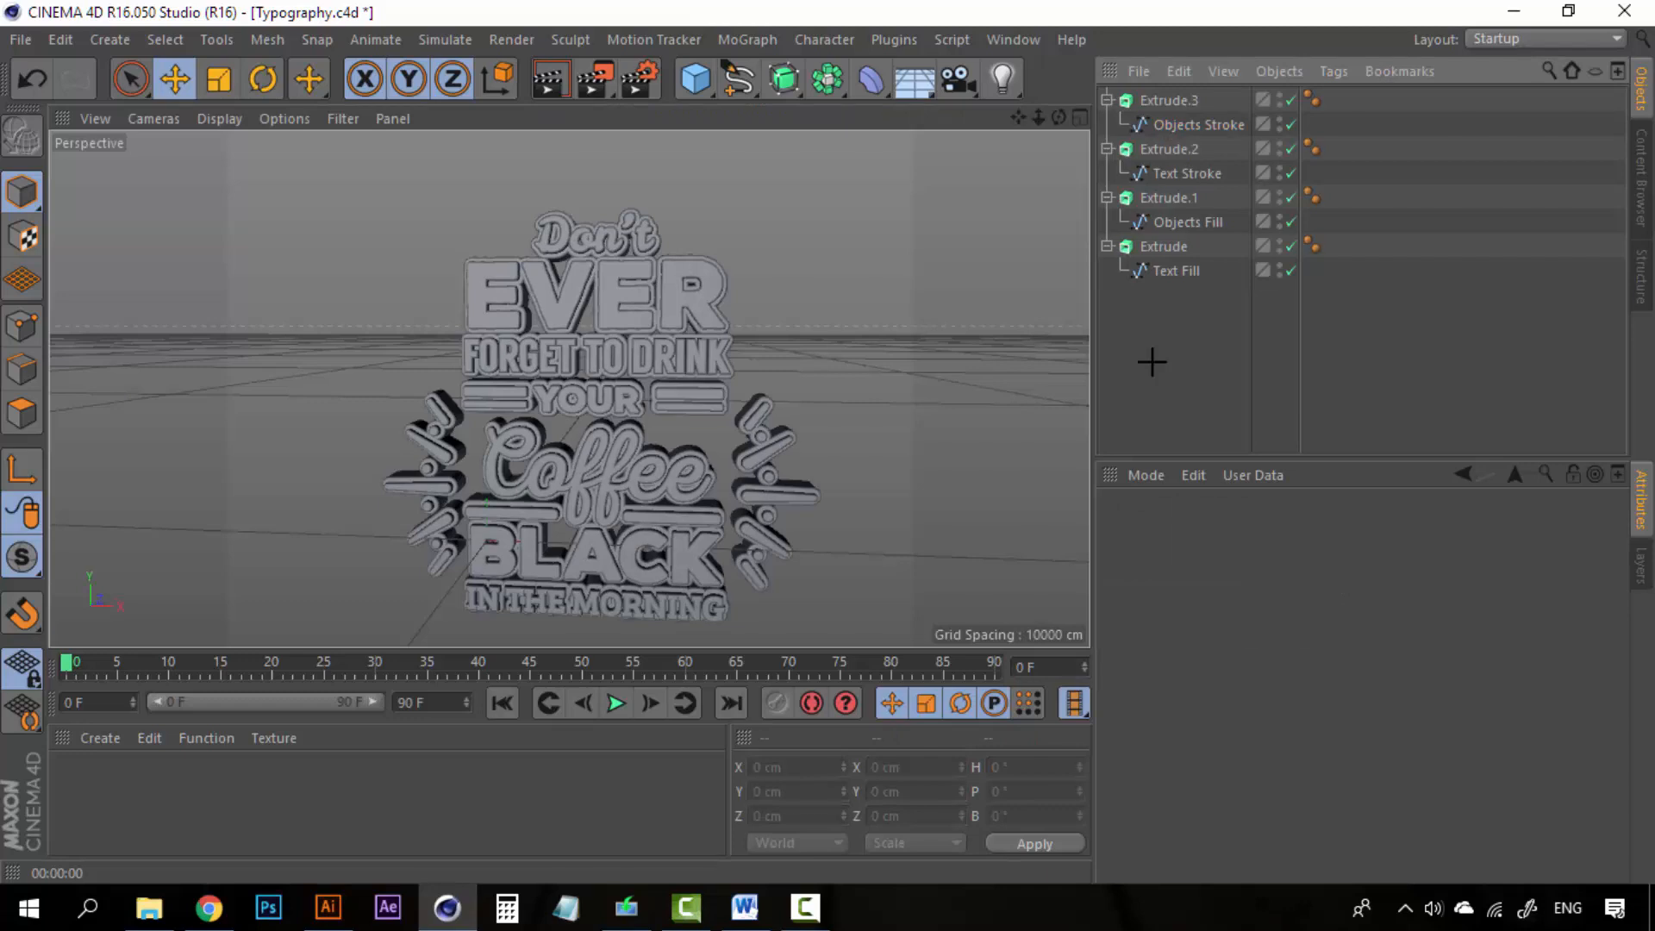